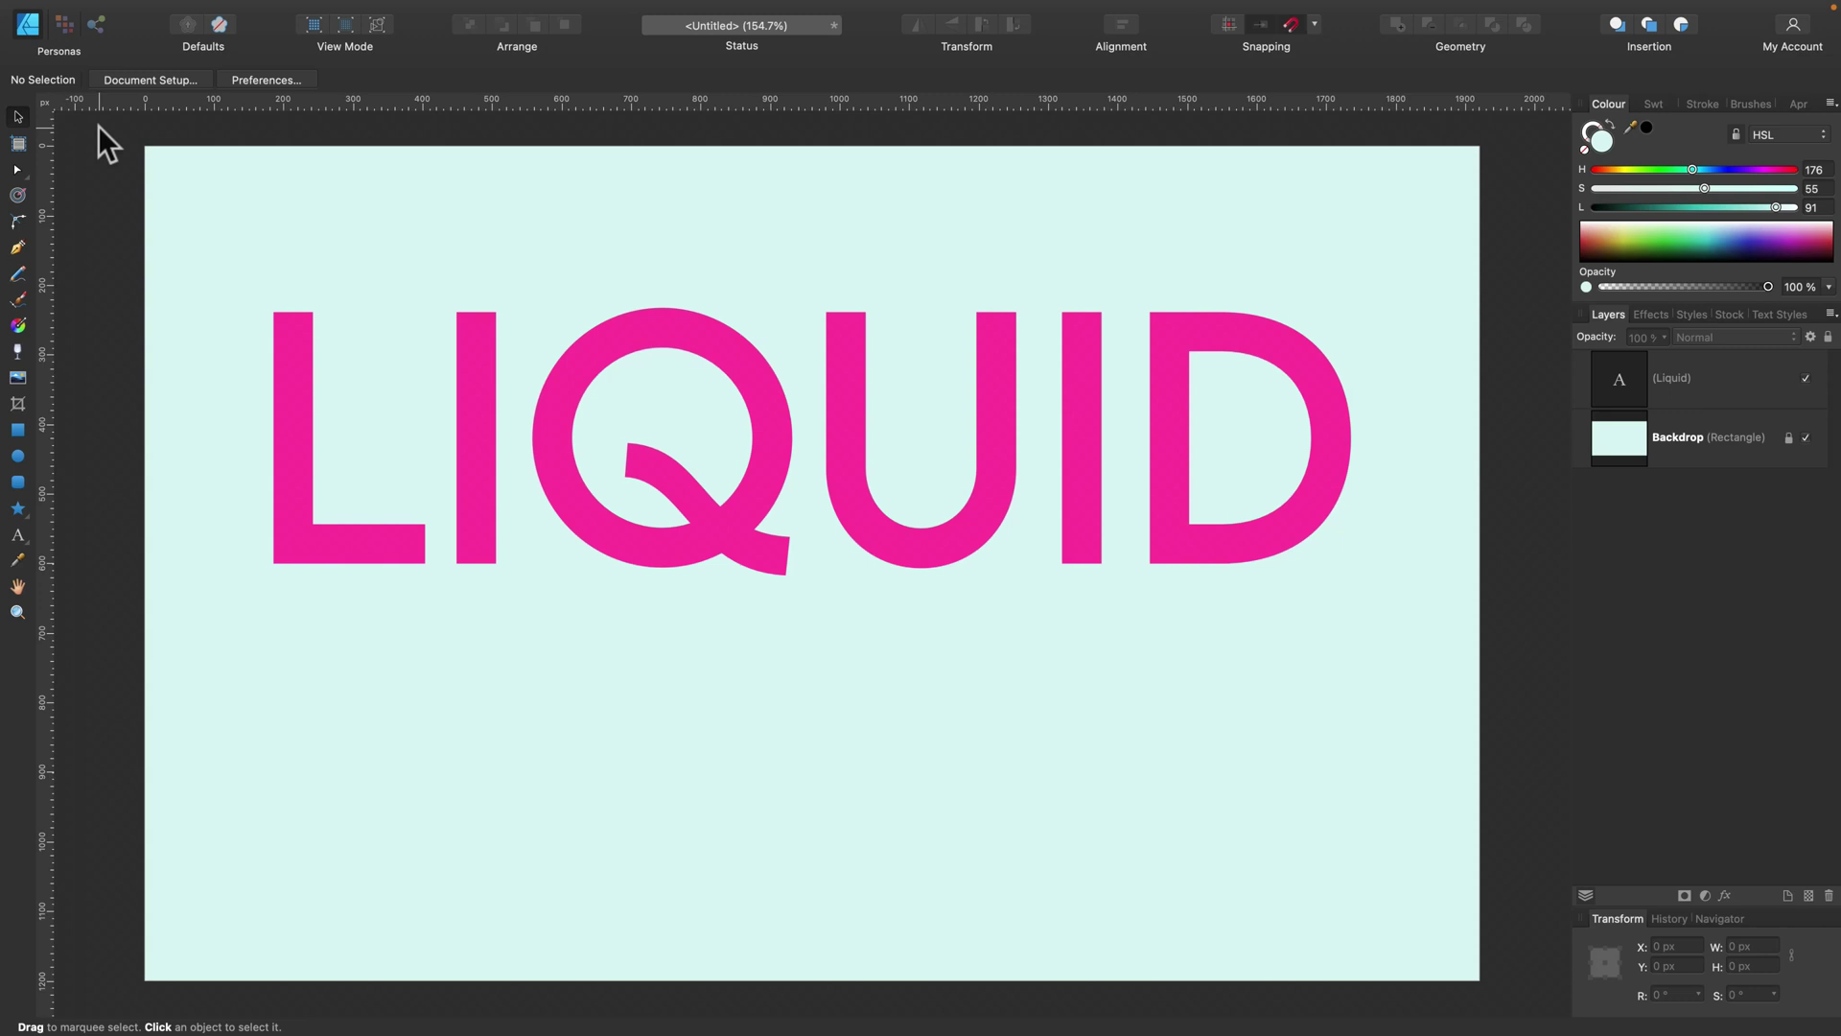
# Step: Convert the LIQUID text to curves and select all six letter shapes in the group
pyautogui.click(1730, 376)
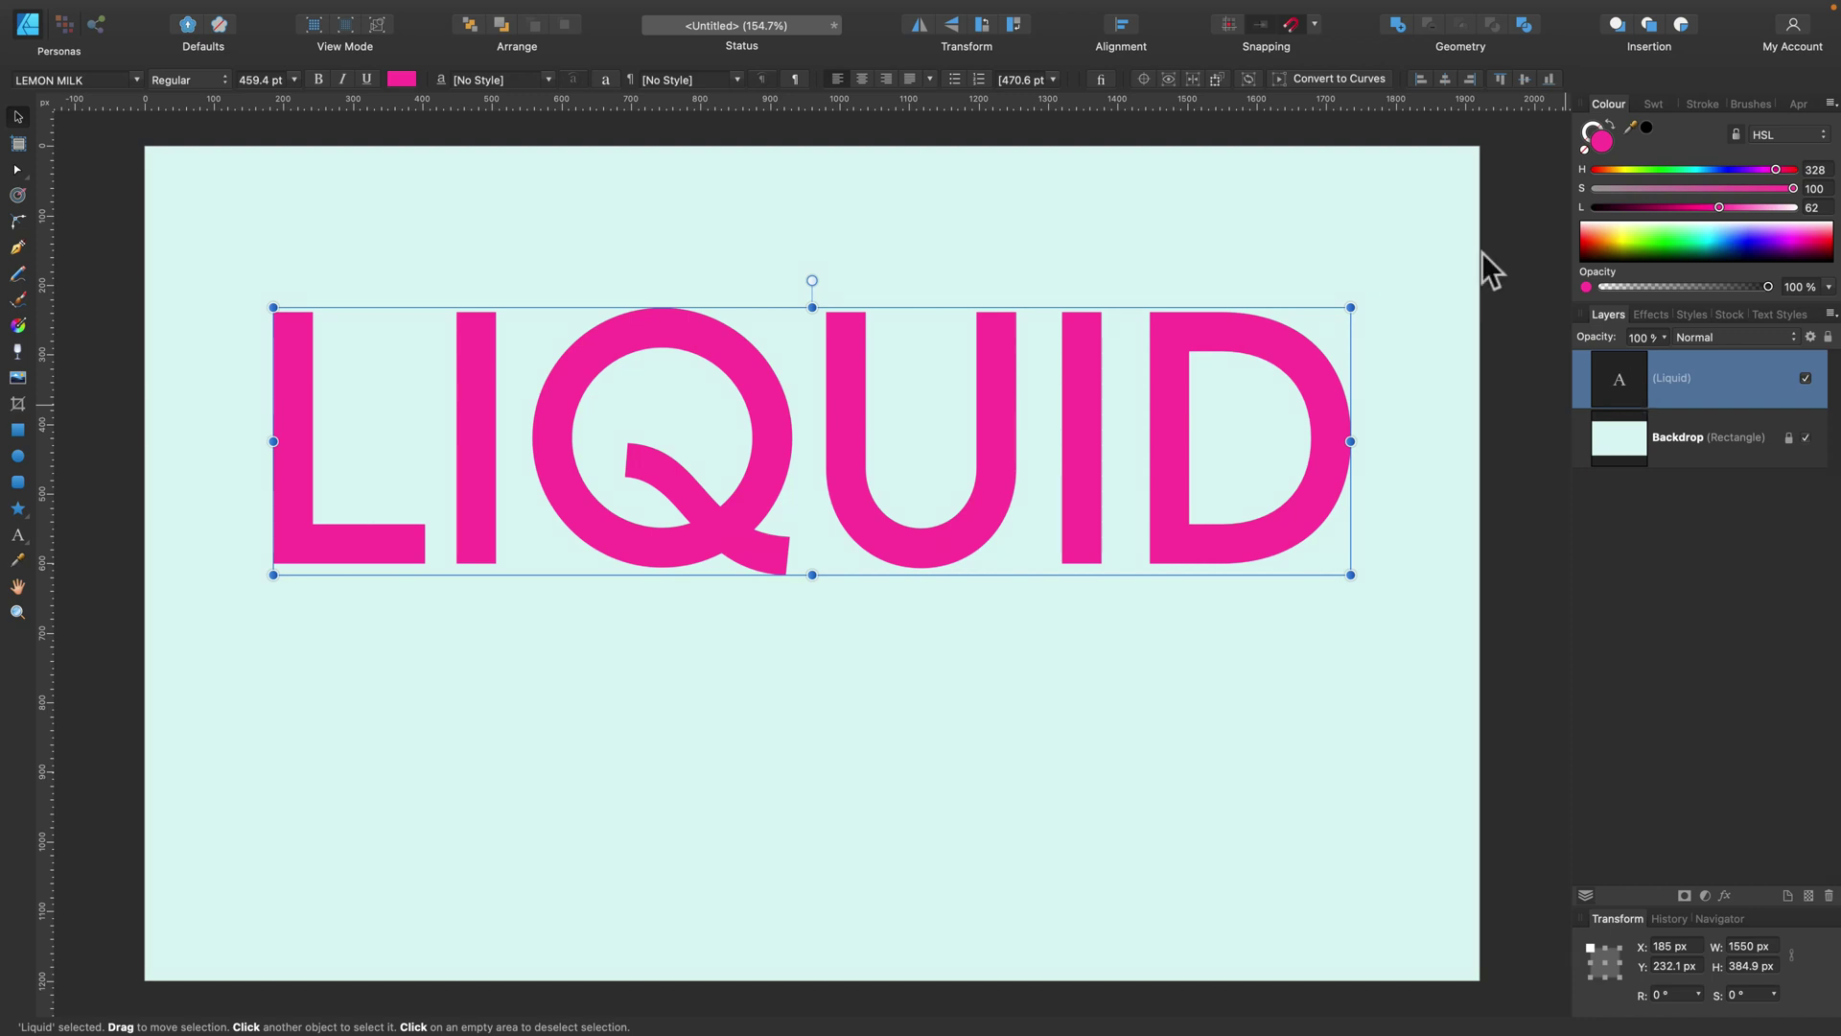
pyautogui.click(1314, 80)
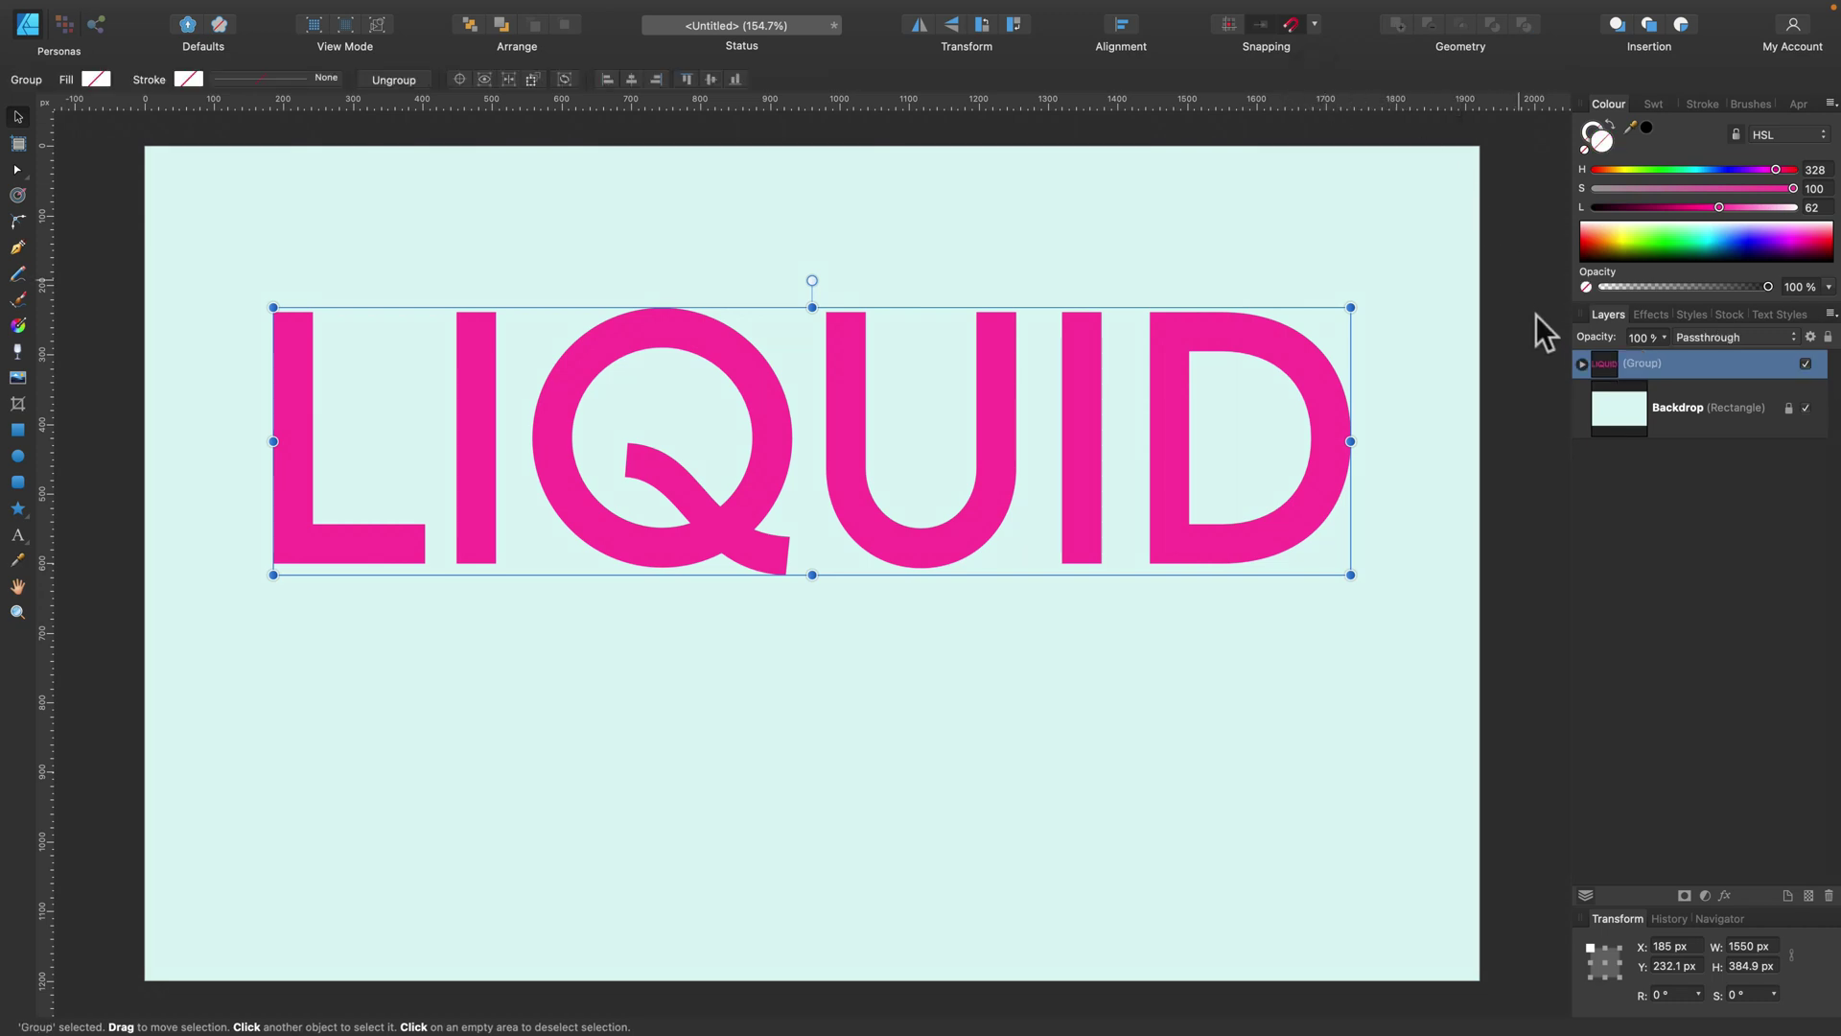
pyautogui.click(1580, 364)
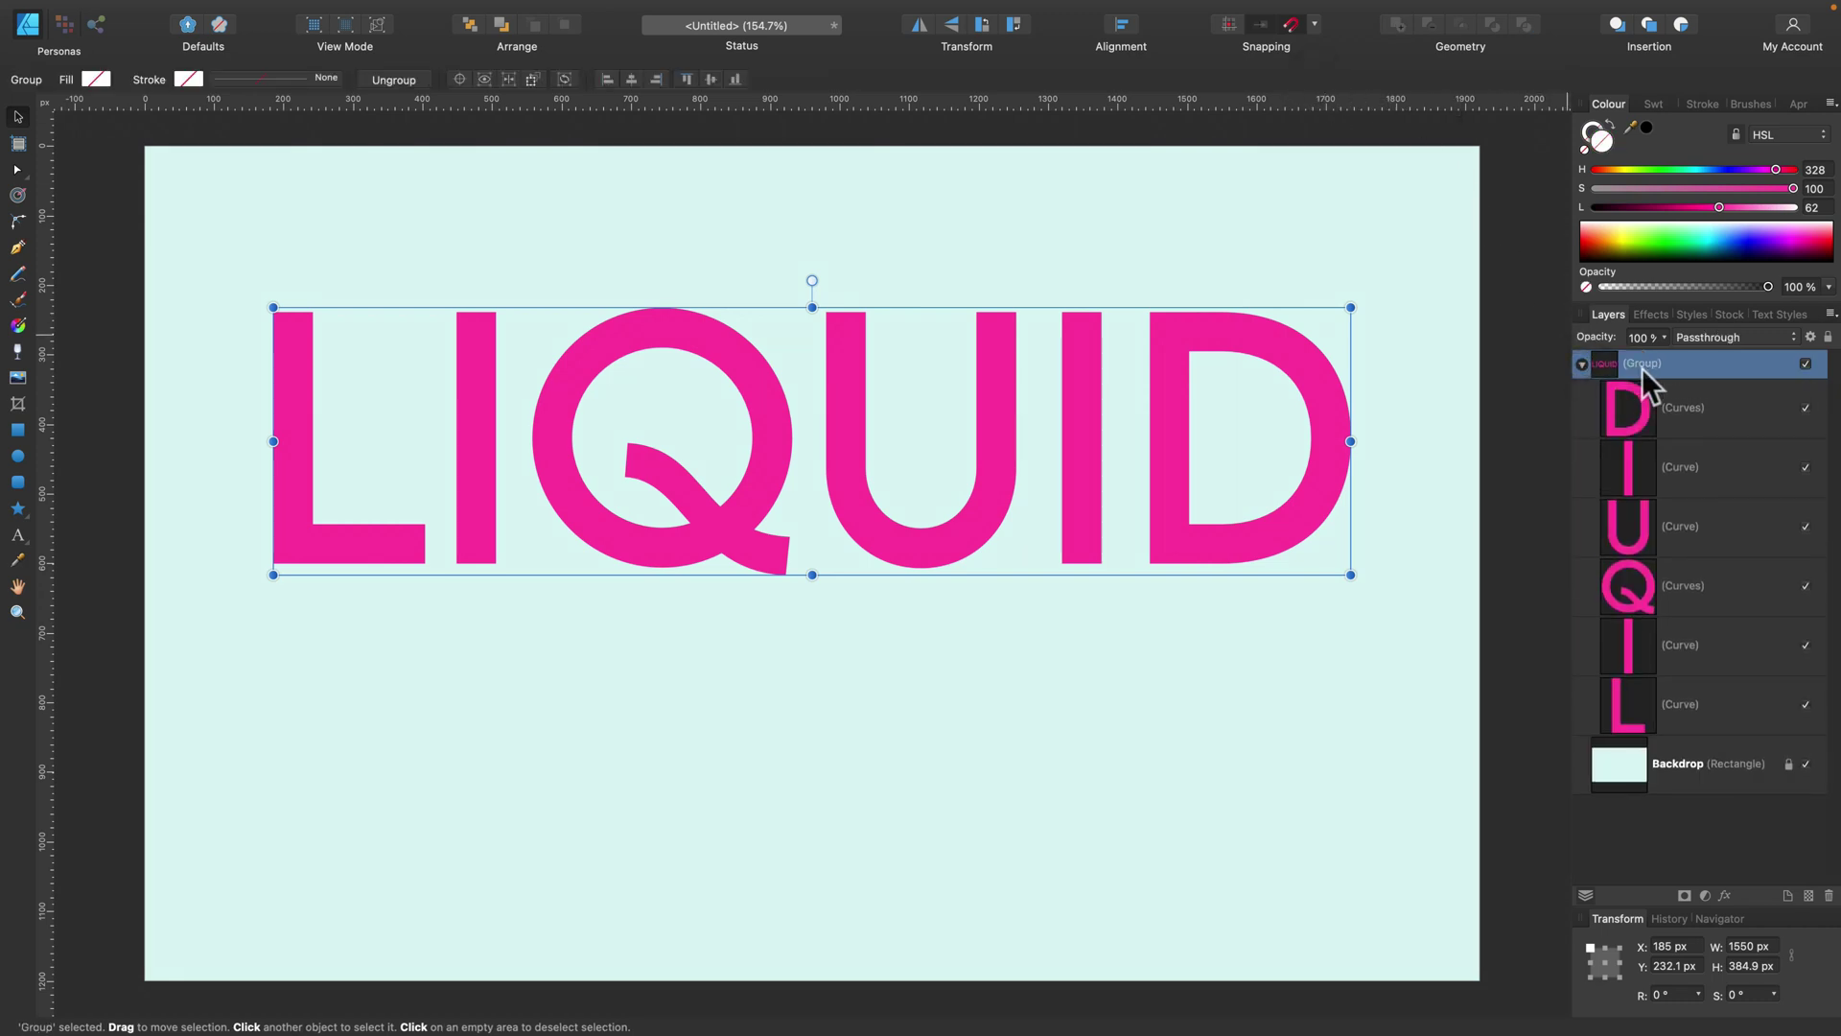
pyautogui.click(1724, 690)
pyautogui.click(1720, 412)
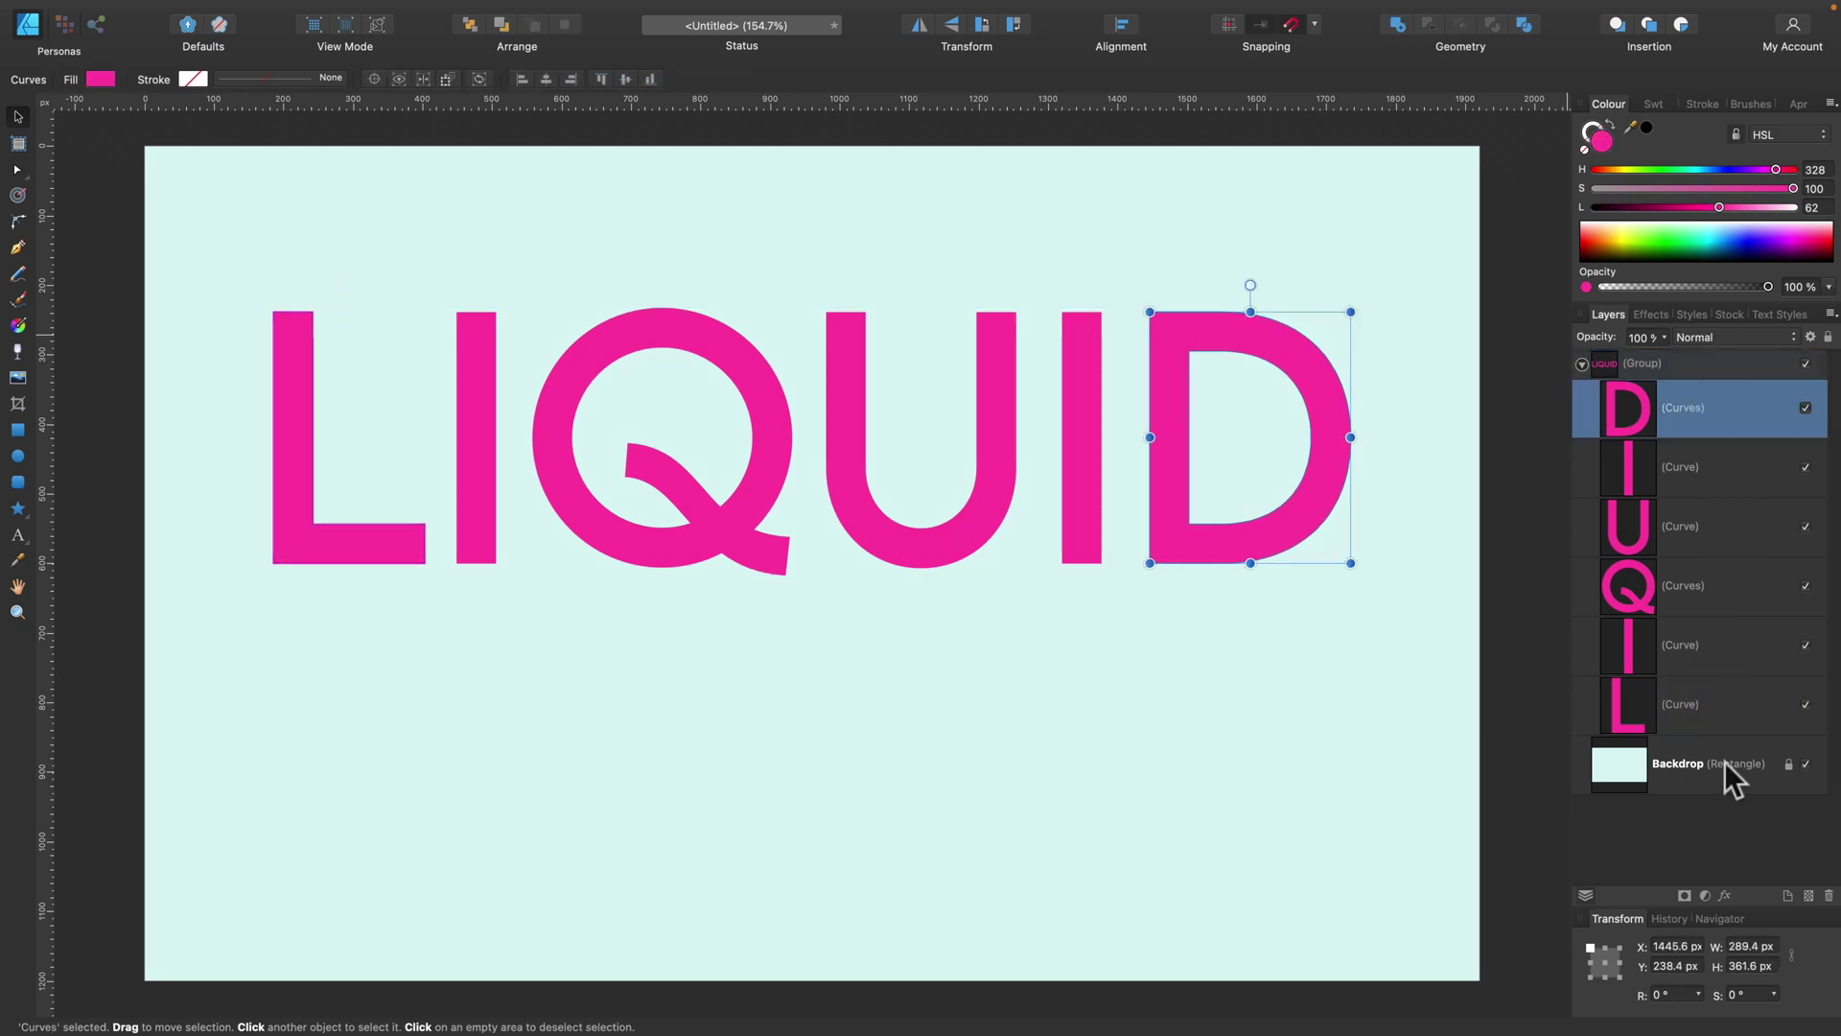
pyautogui.keyDown('shift'); pyautogui.click(1747, 692); pyautogui.keyUp('shift')
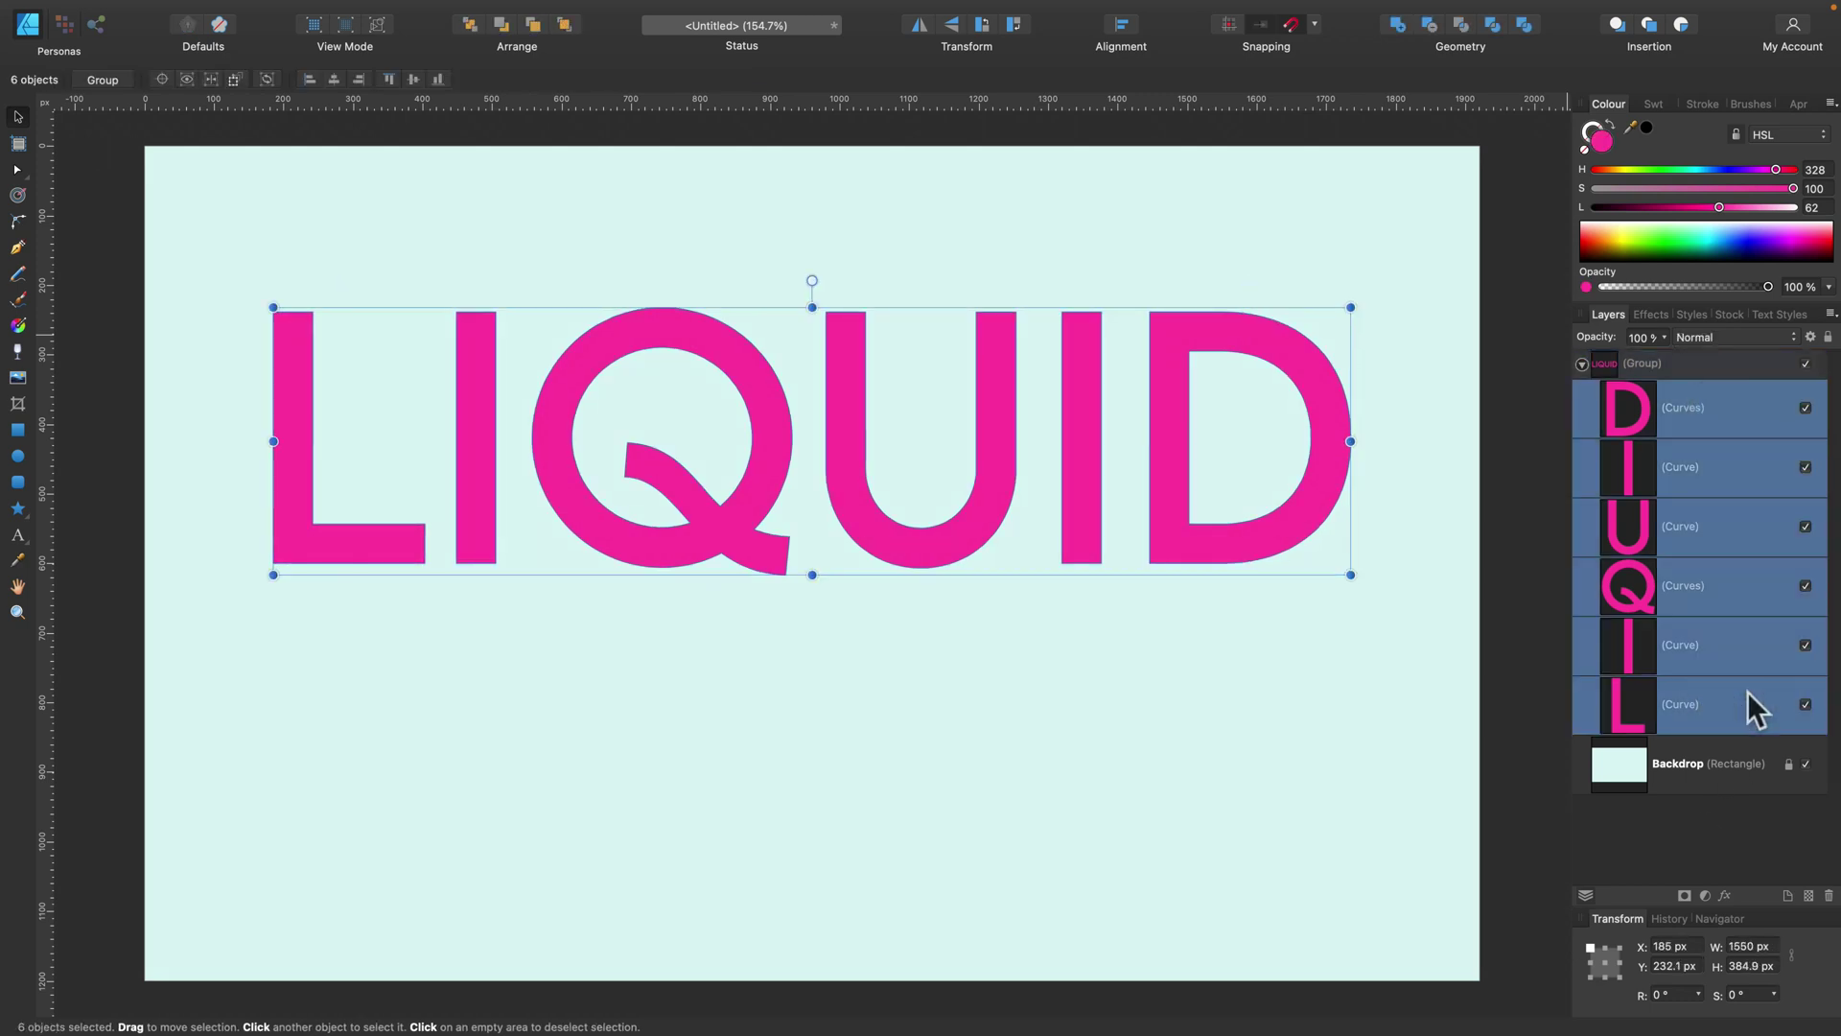
# Step: Merge the six letters with Geometry Add, then ungroup the resulting LIQUID shape
pyautogui.click(1401, 25)
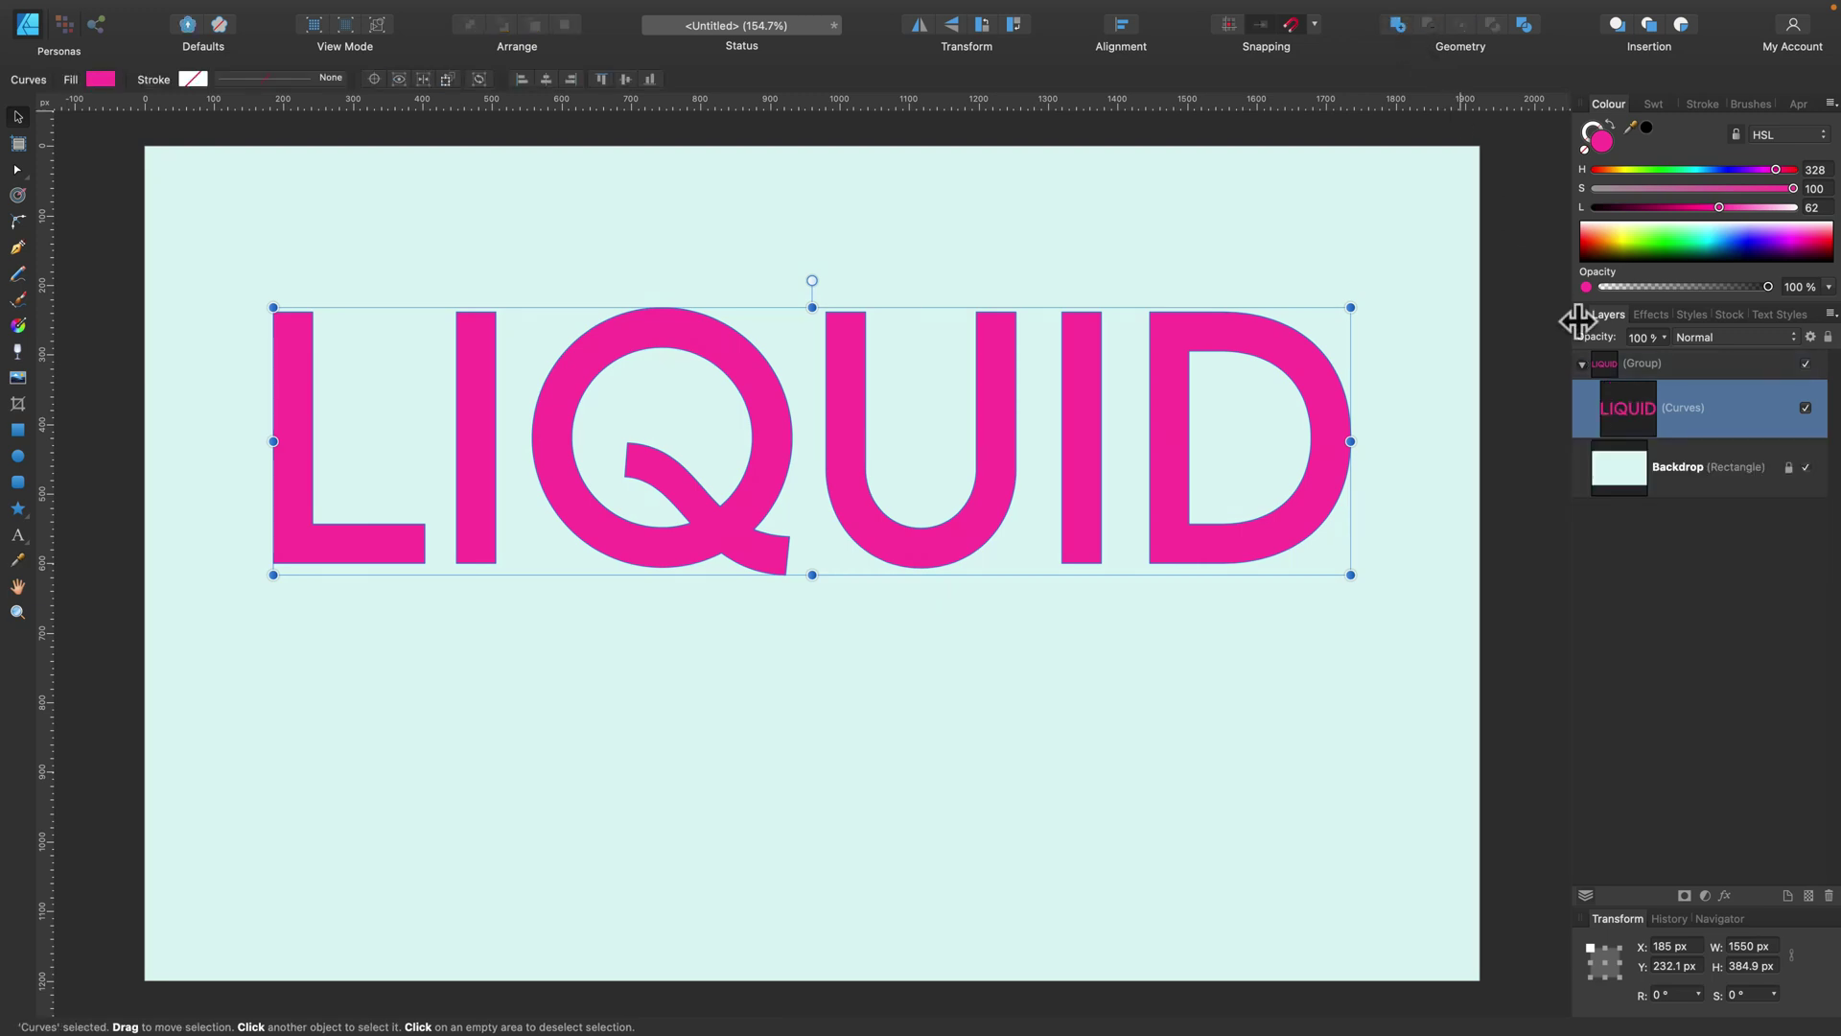
pyautogui.click(1680, 367)
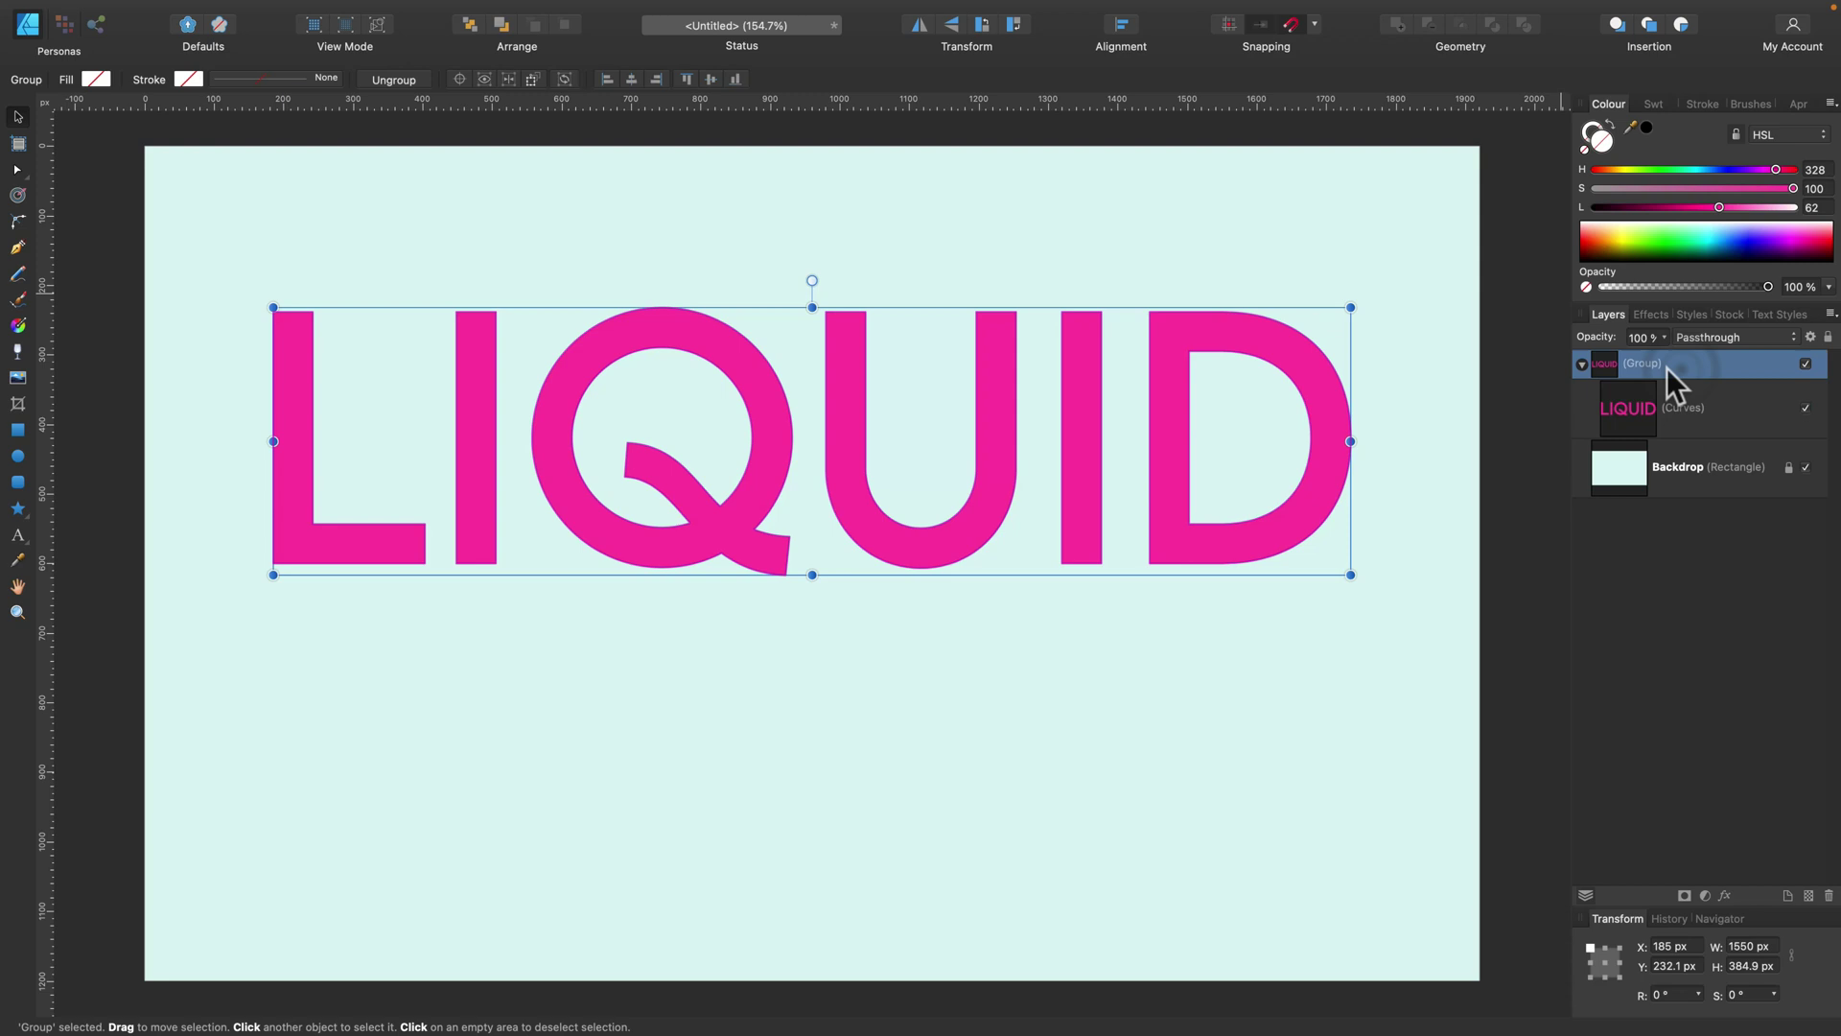
pyautogui.rightClick(1678, 366)
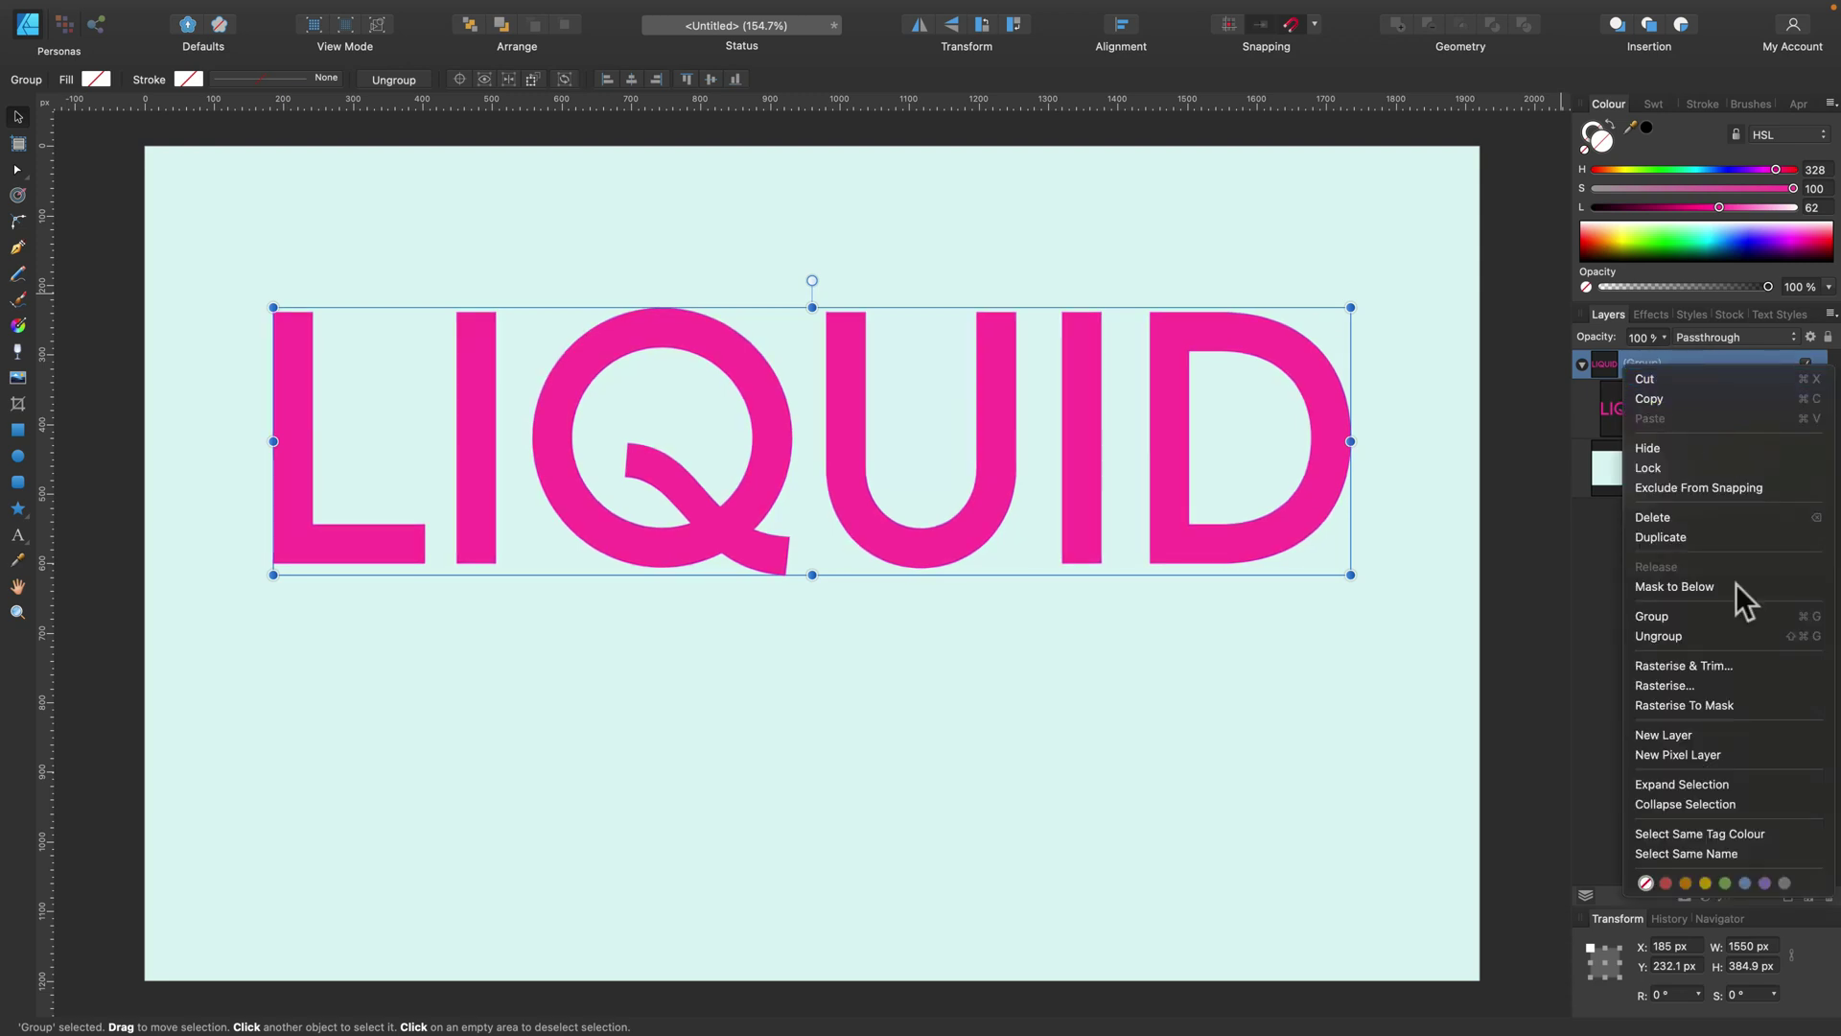
pyautogui.click(1676, 639)
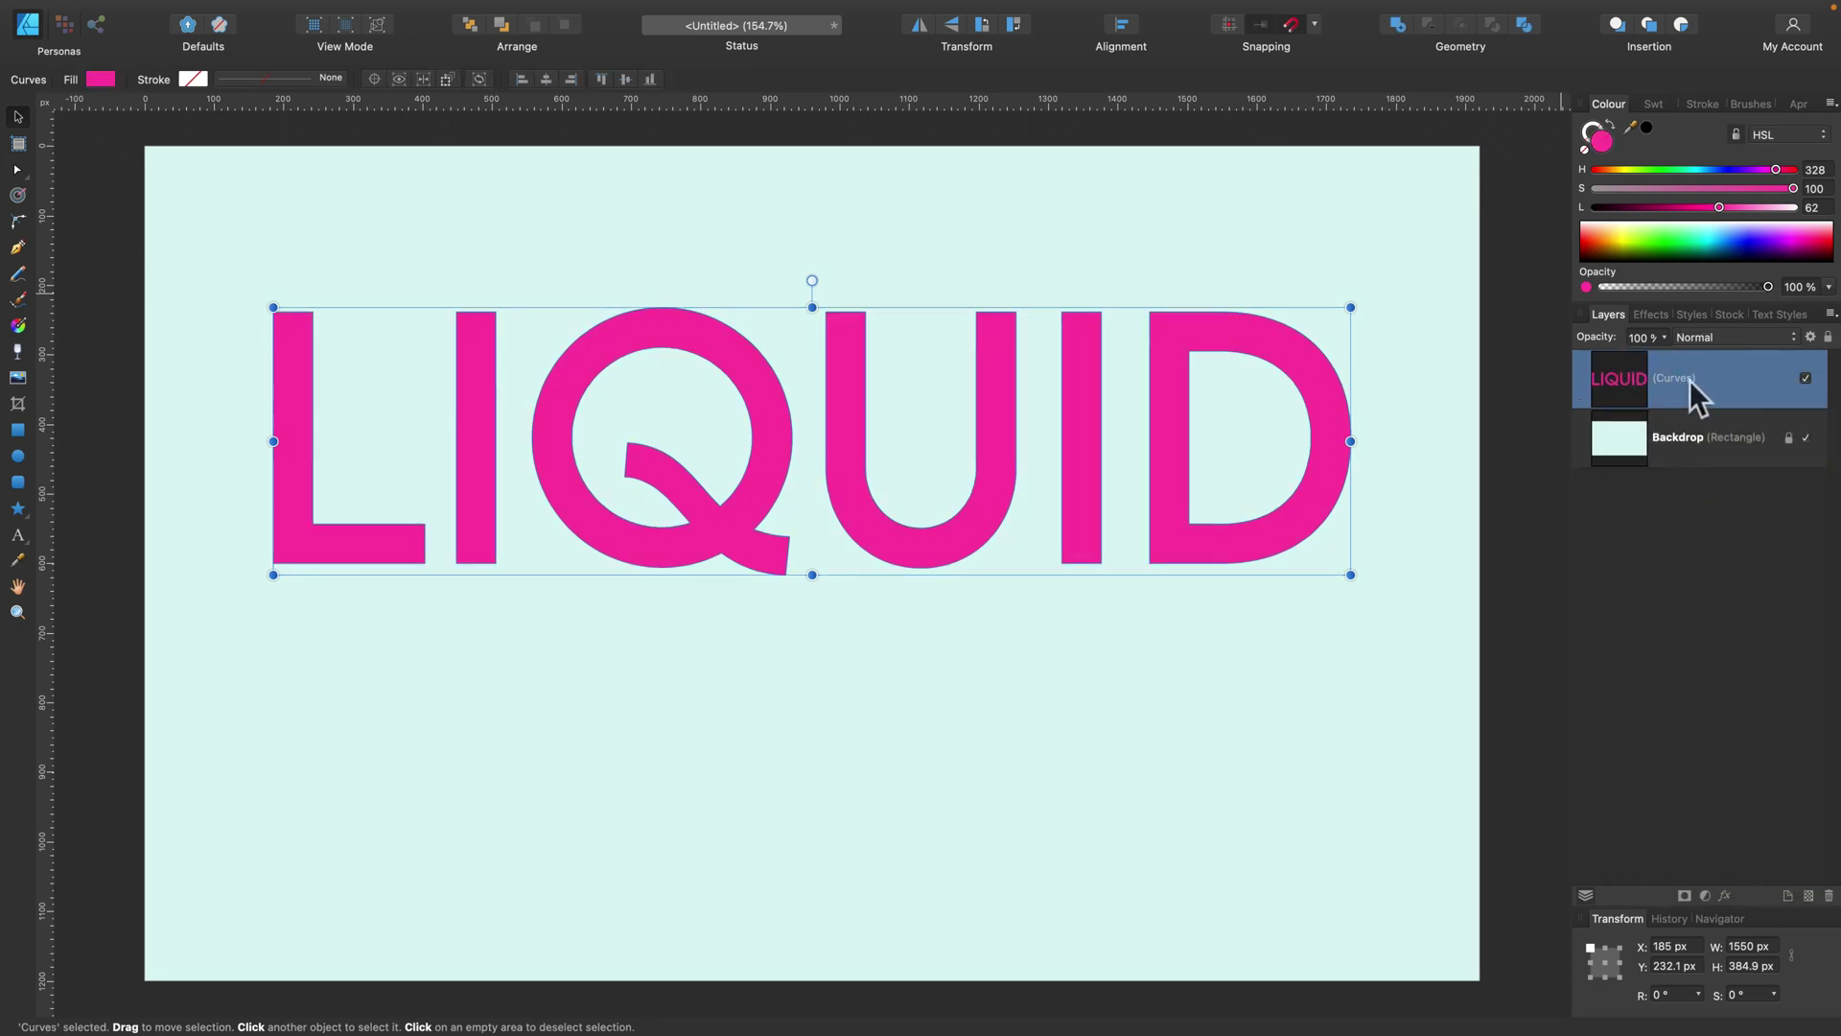
# Step: With the Node tool, drag pointed drips down from the L's and first I's bottom edges
pyautogui.click(19, 171)
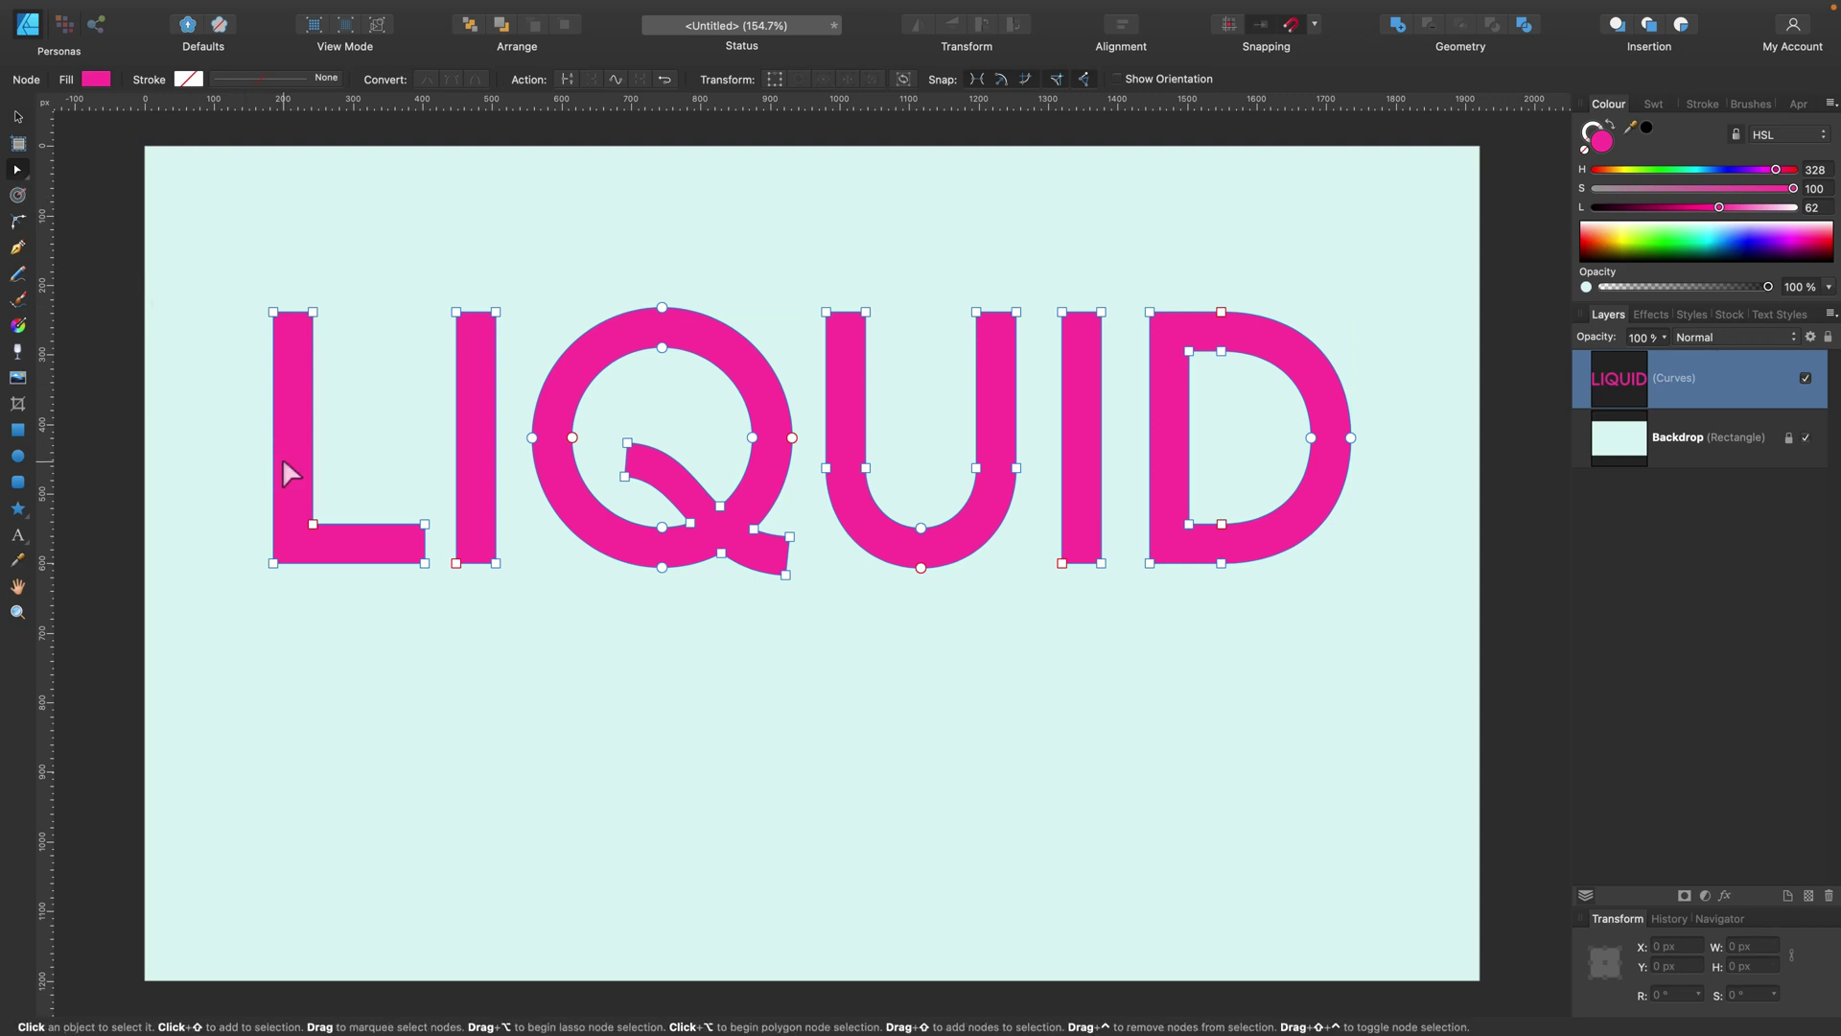
pyautogui.scroll(5, 282, 457)
pyautogui.hscroll(-7, 312, 508)
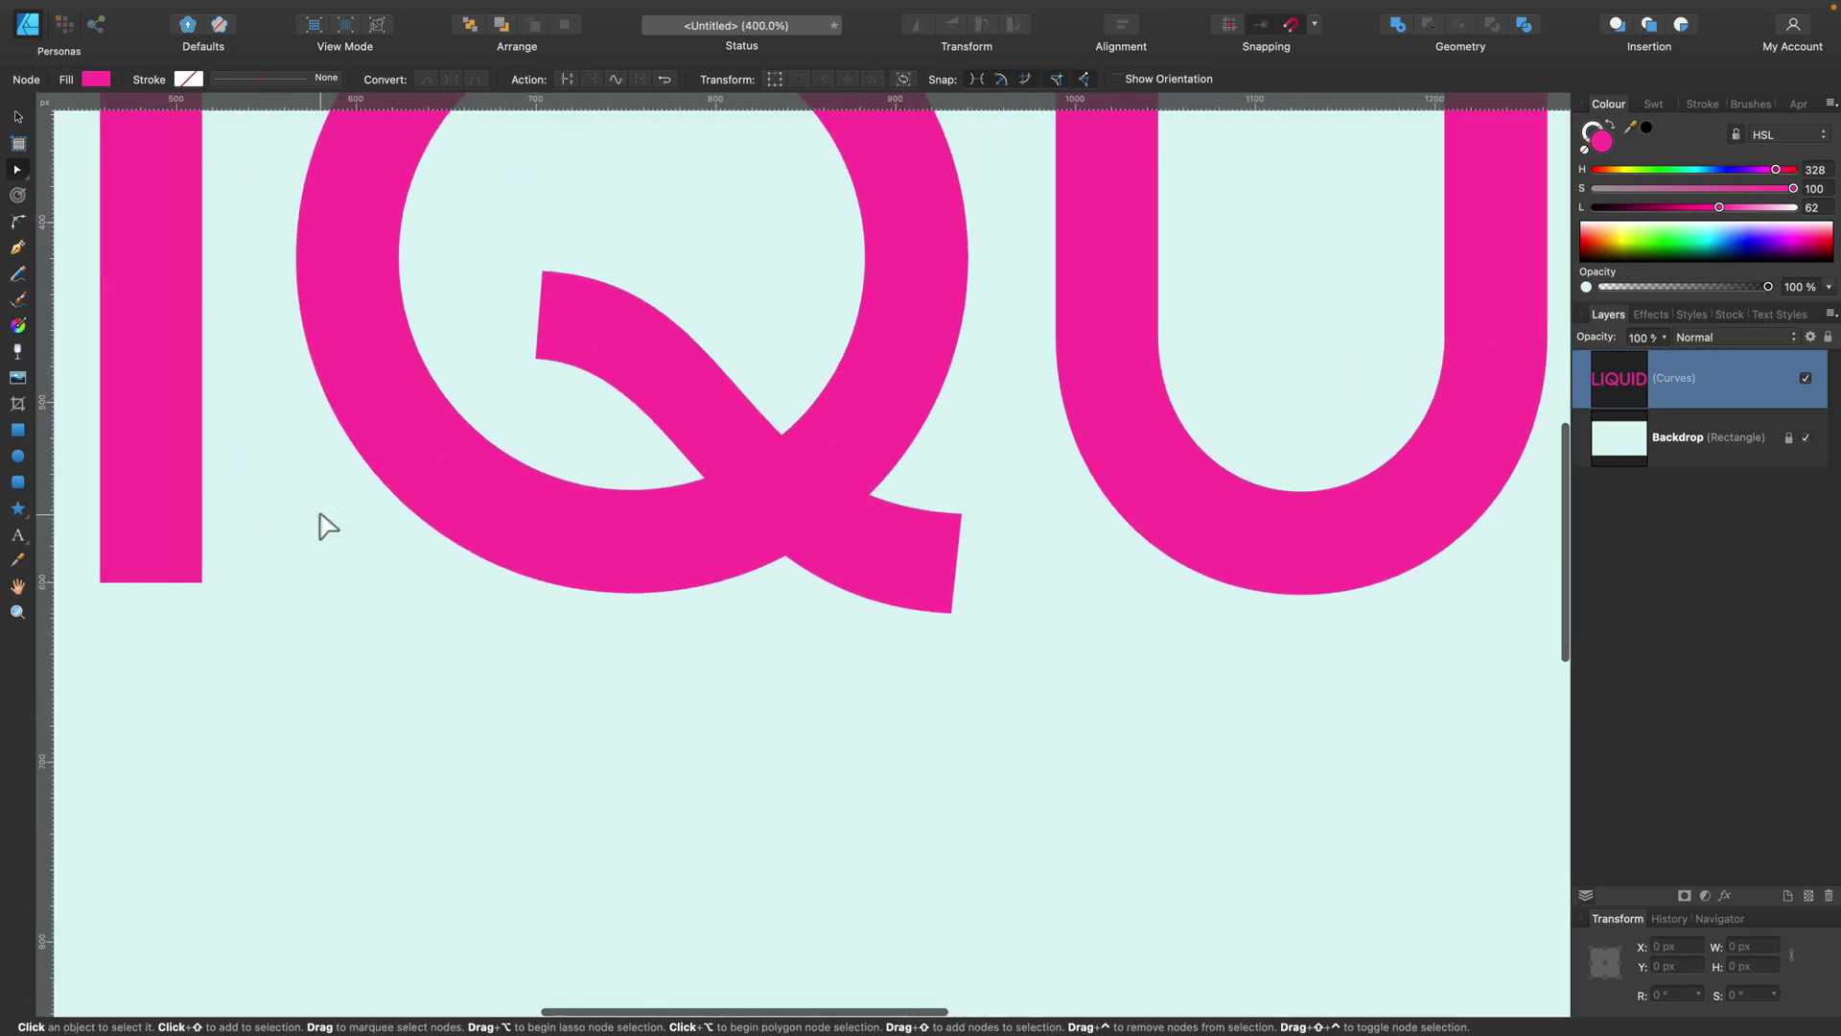
pyautogui.hscroll(-5, 322, 515)
pyautogui.moveTo(422, 583); pyautogui.dragTo(561, 613)
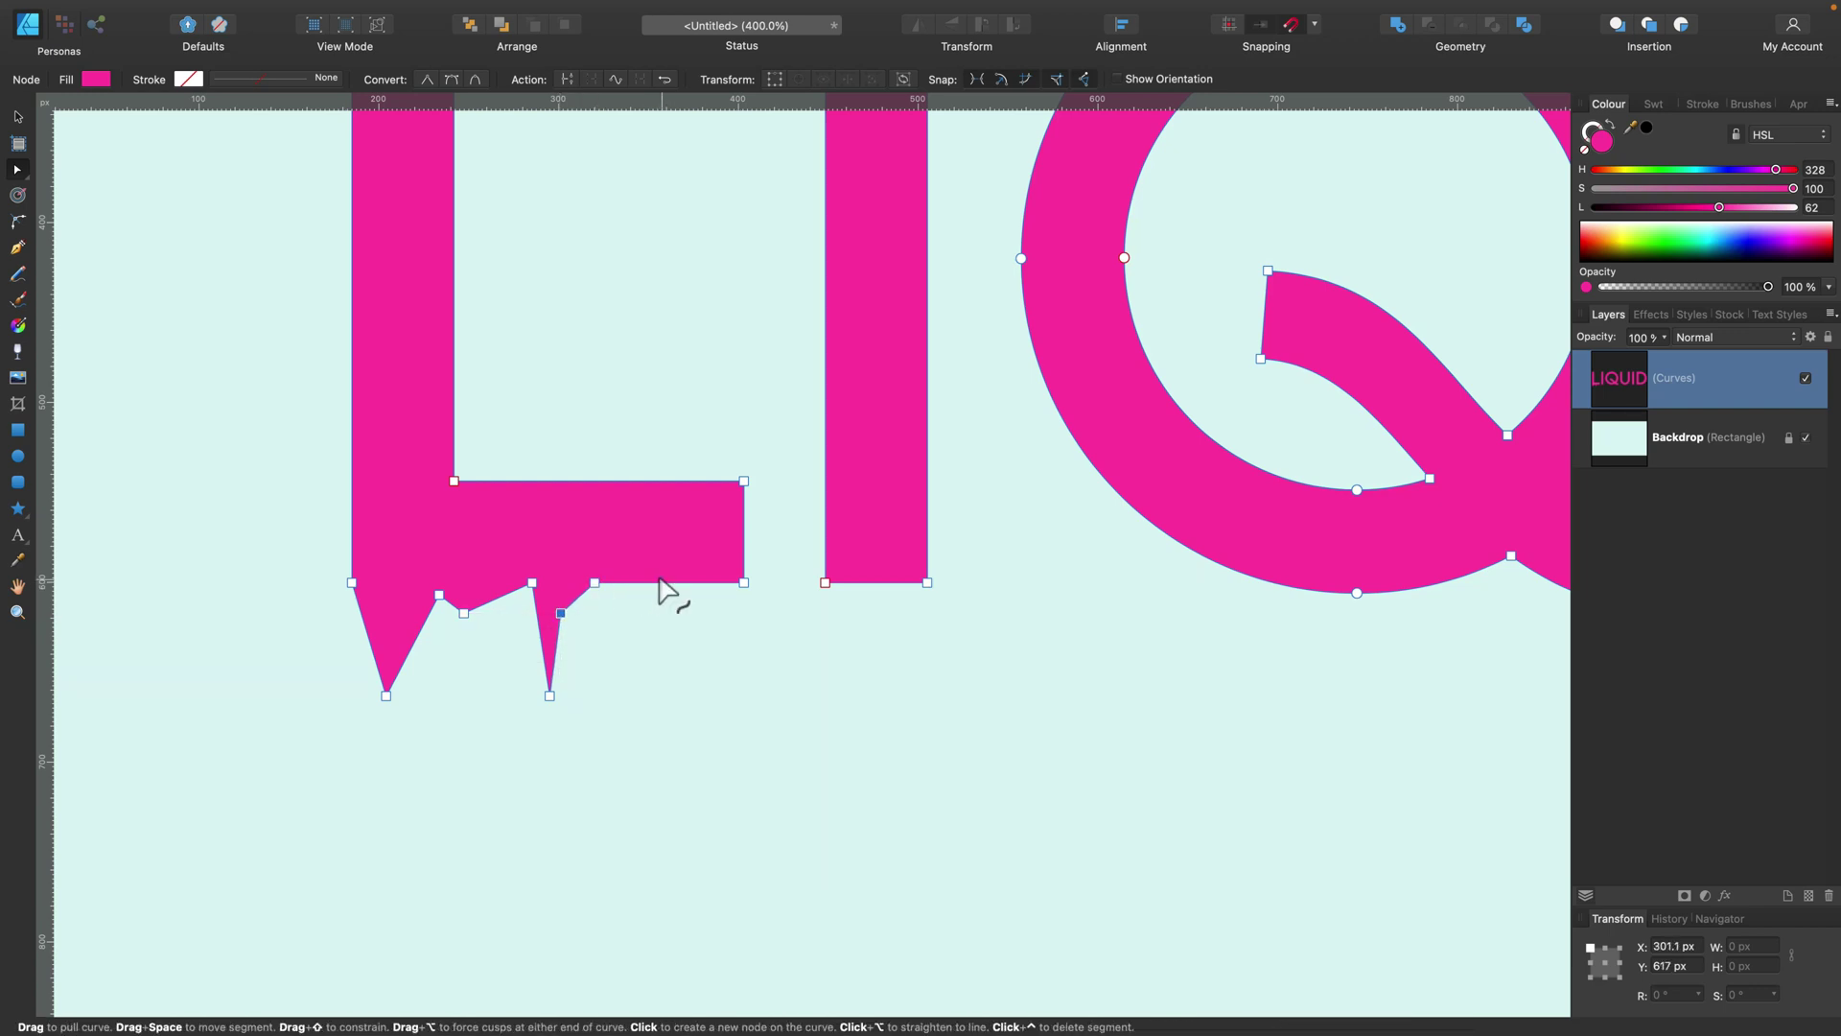
pyautogui.moveTo(659, 583)
pyautogui.mouseDown()
pyautogui.moveTo(651, 615)
pyautogui.moveTo(692, 582)
pyautogui.mouseUp()
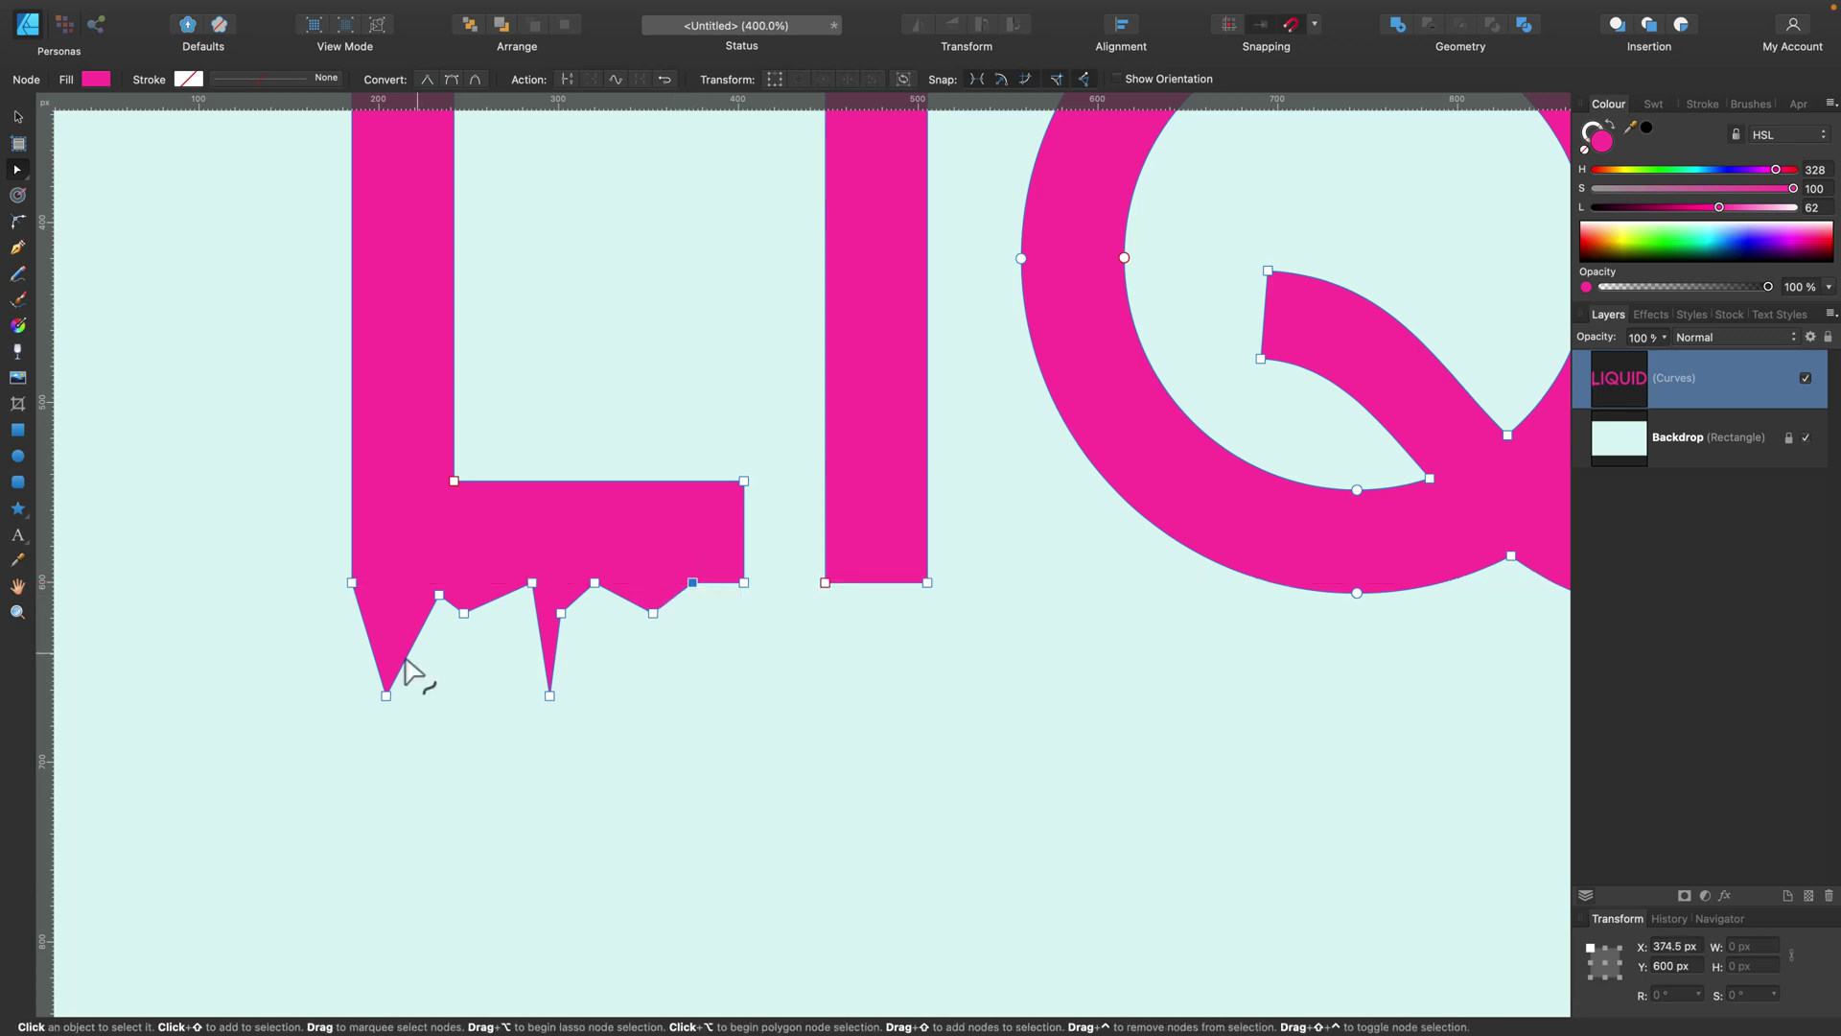
pyautogui.click(851, 582)
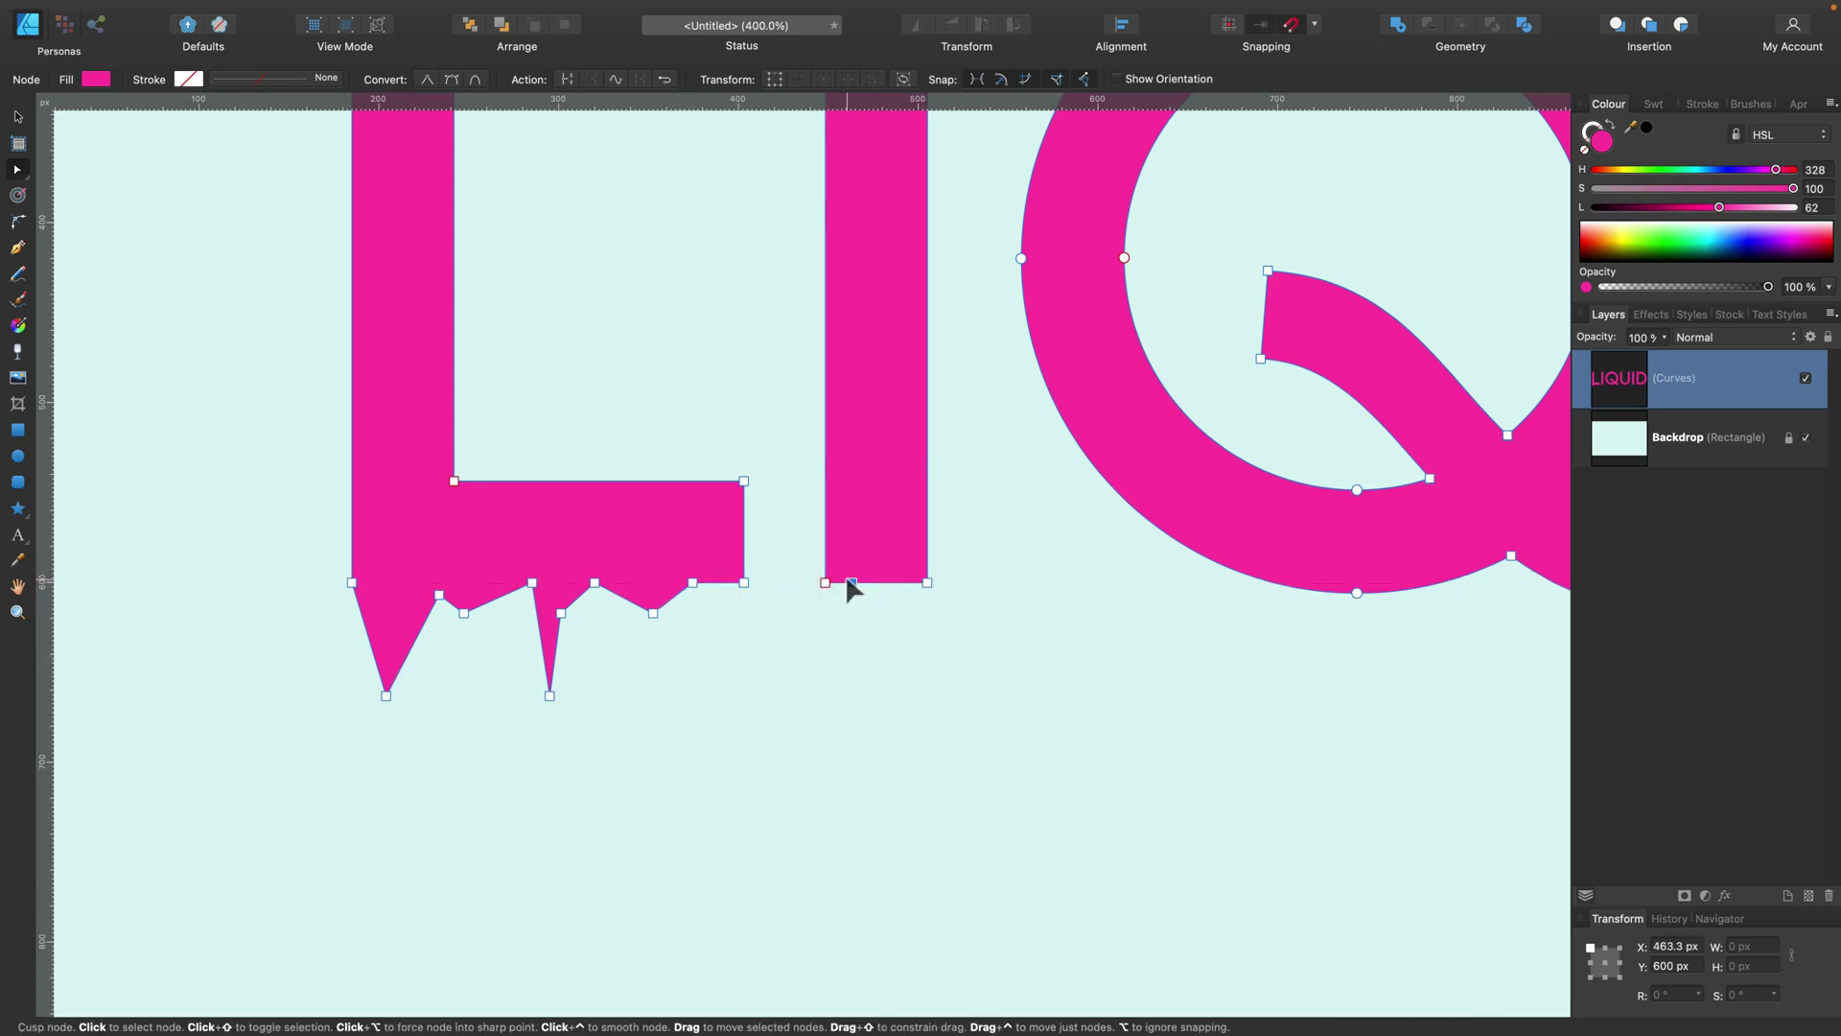
pyautogui.click(897, 582)
pyautogui.moveTo(850, 584); pyautogui.dragTo(854, 669)
# Step: Add a node on the Q's lower curve and pull it down into a drip
pyautogui.hscroll(10, 951, 625)
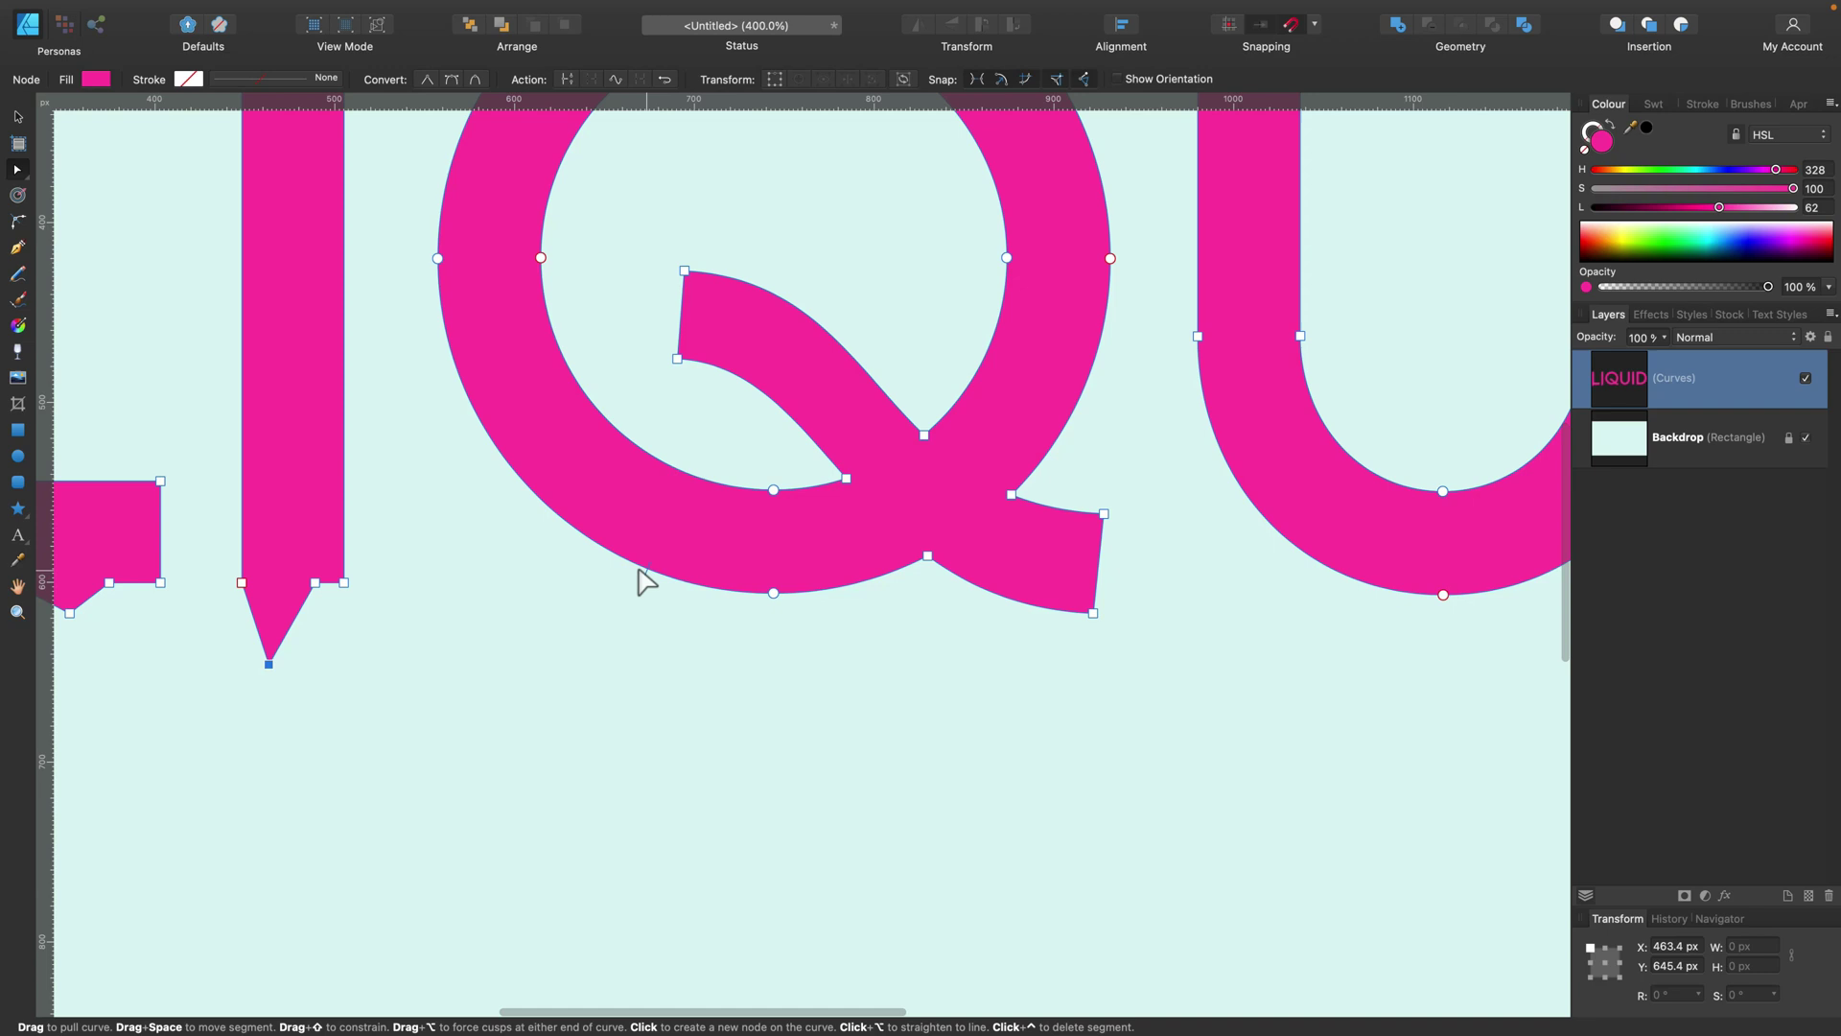
pyautogui.click(634, 563)
pyautogui.click(690, 582)
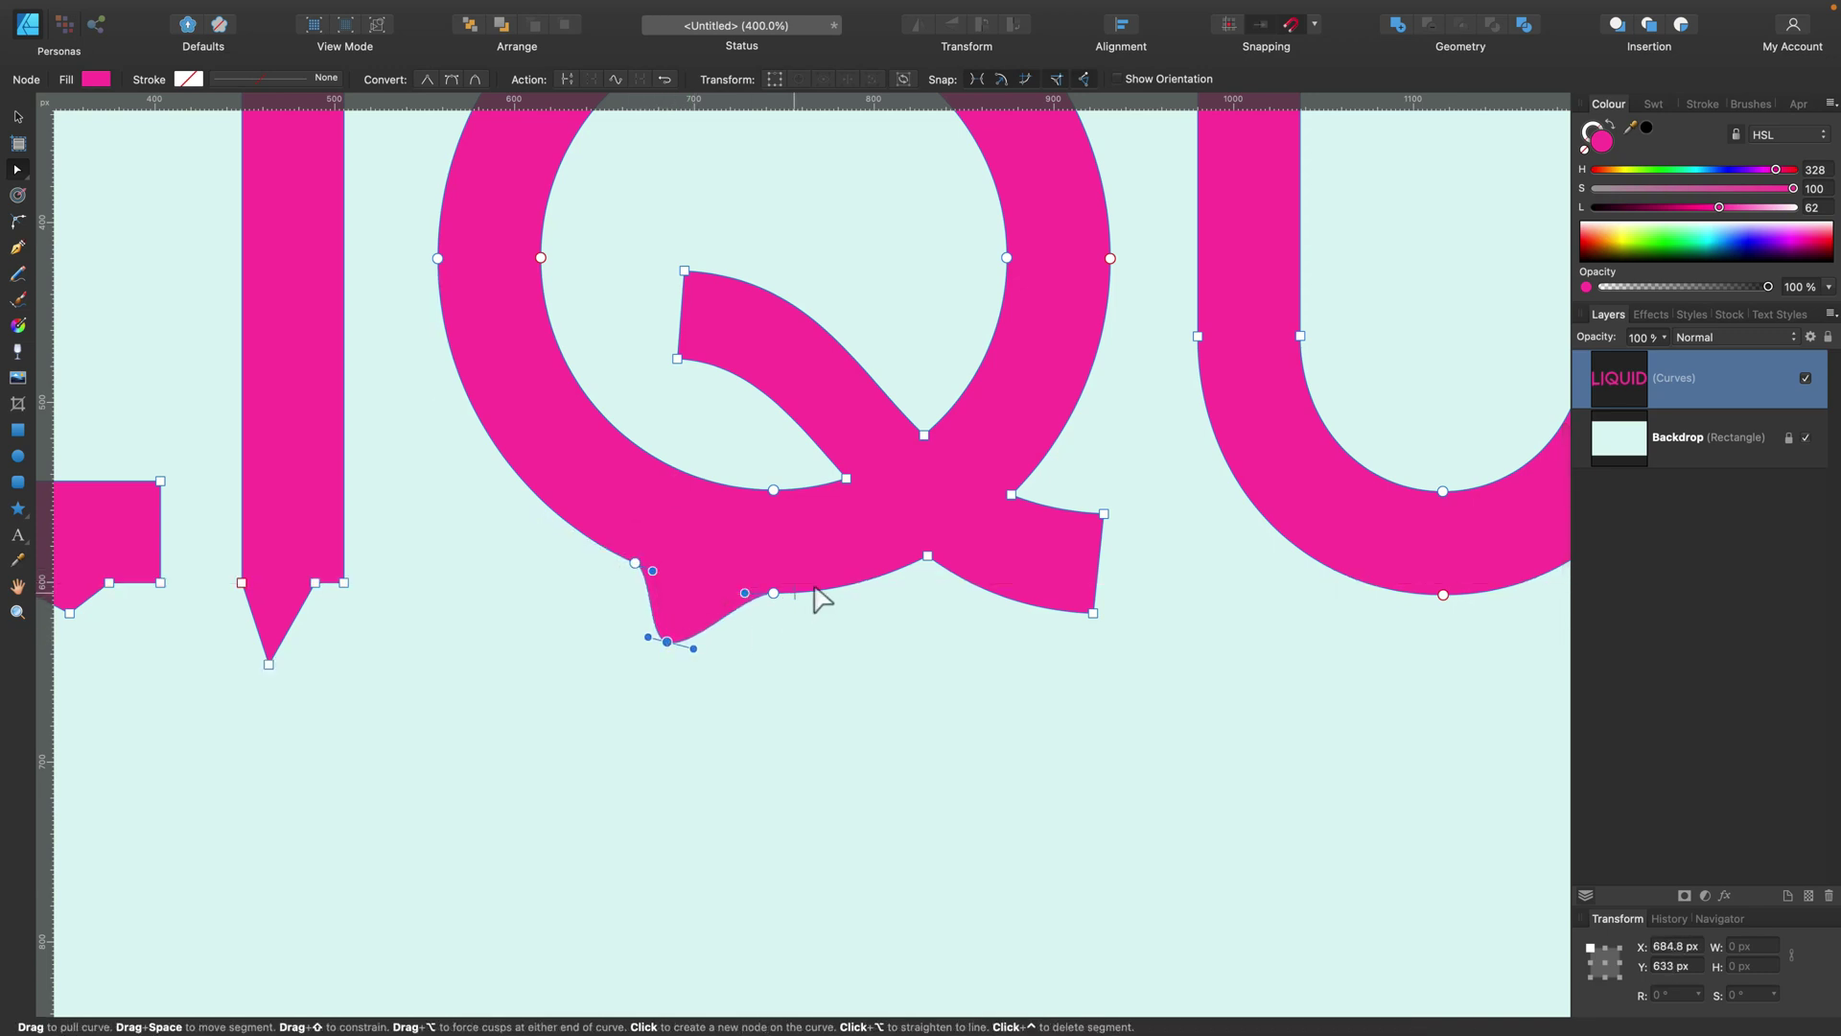
pyautogui.moveTo(773, 593); pyautogui.dragTo(767, 613)
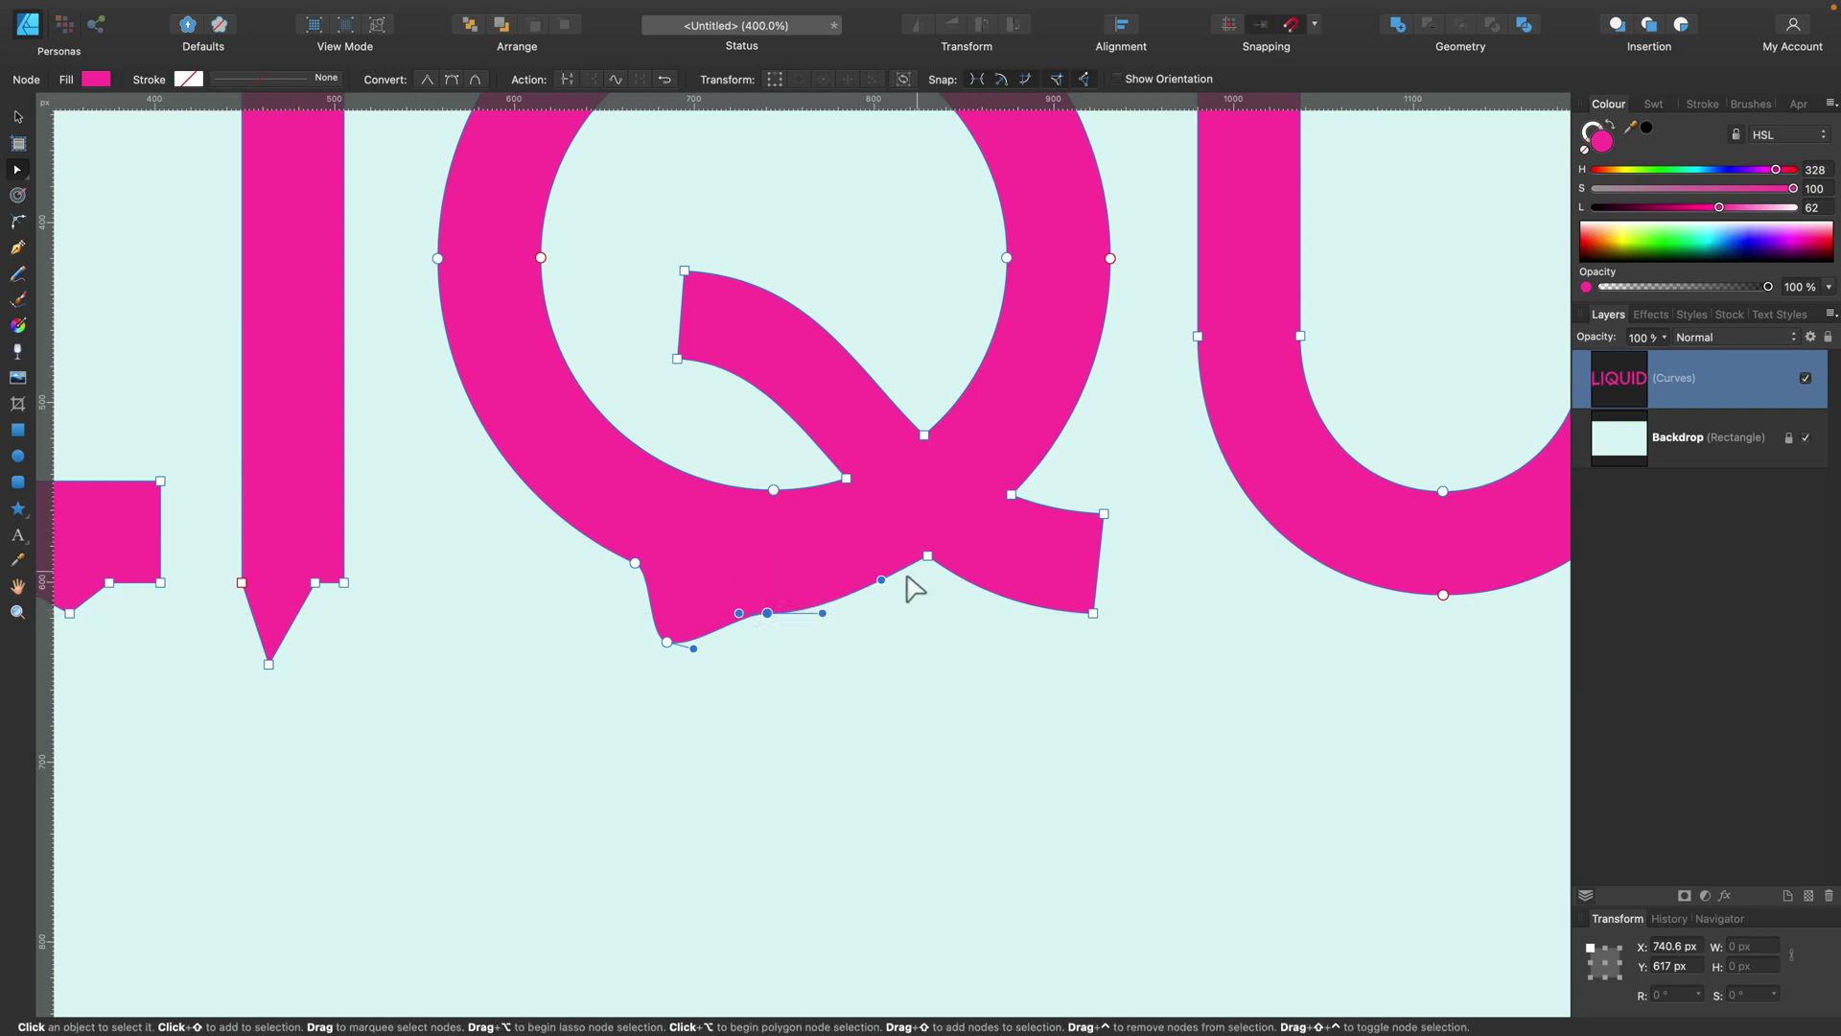
# Step: Drag the Q tail's lower edge and bottom-right corner down into drips
pyautogui.click(980, 587)
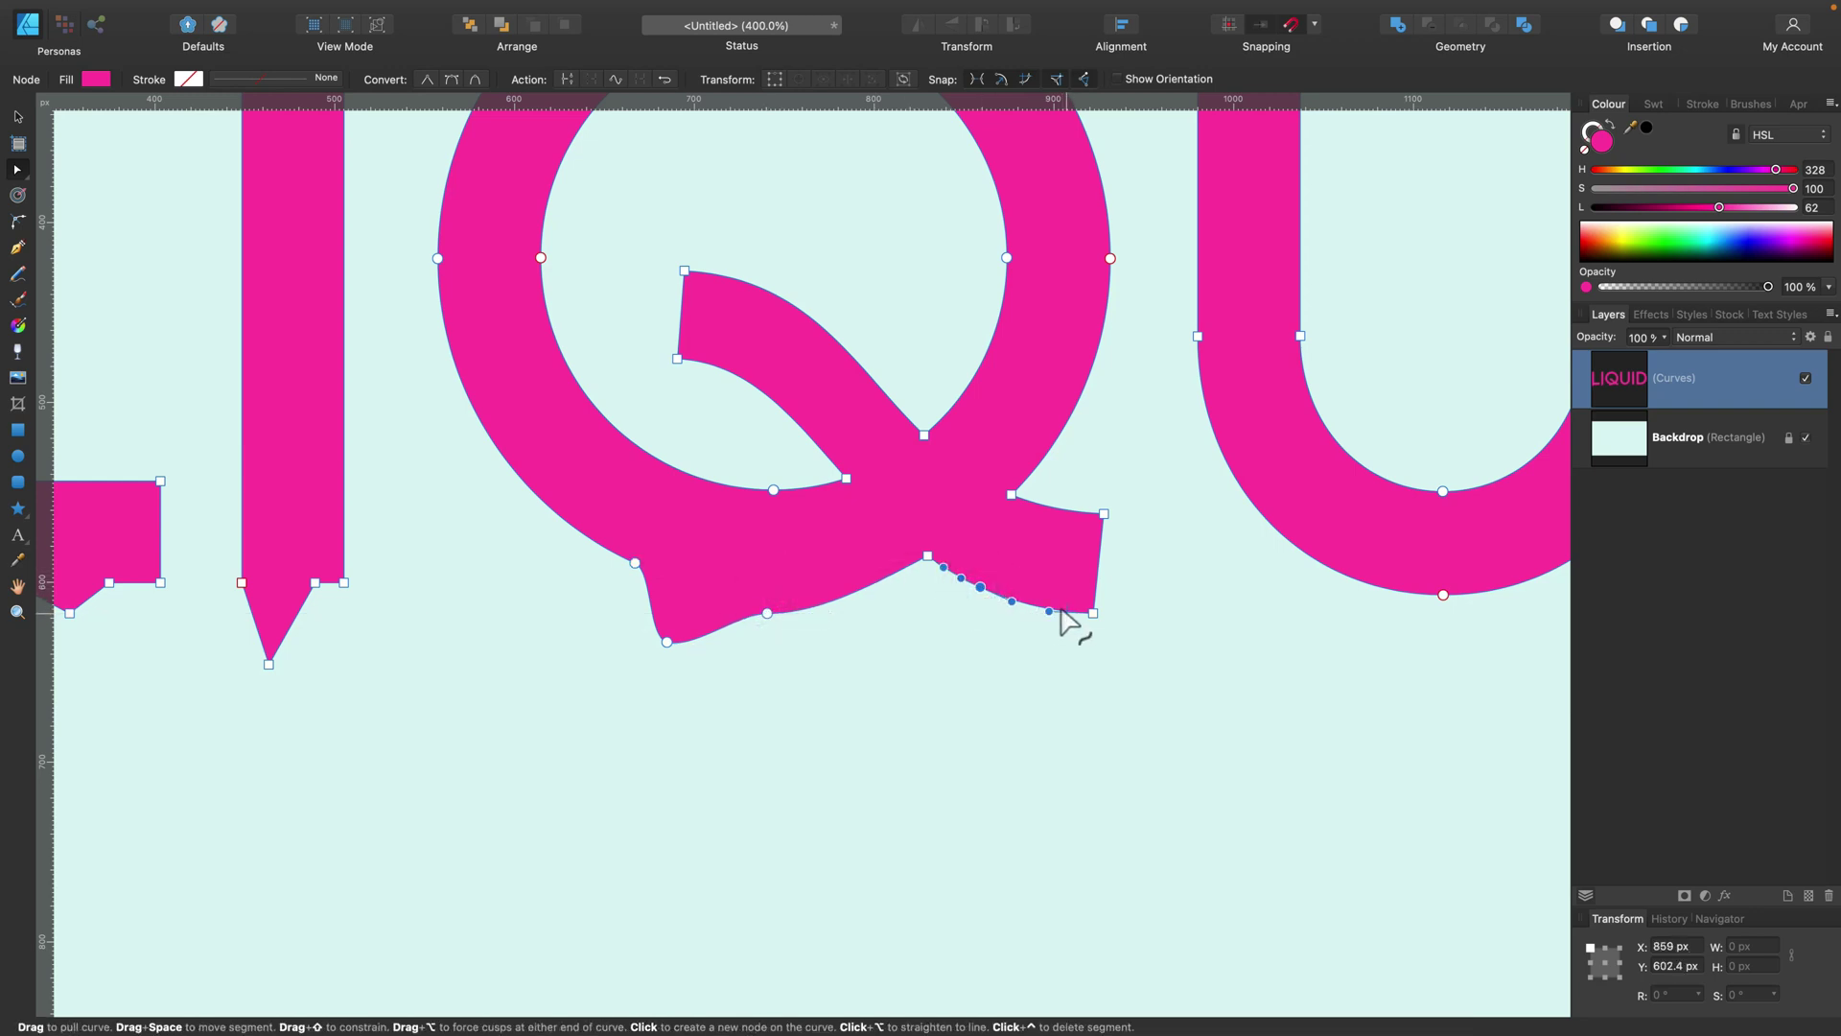
pyautogui.click(1027, 602)
pyautogui.moveTo(1027, 601); pyautogui.dragTo(1028, 640)
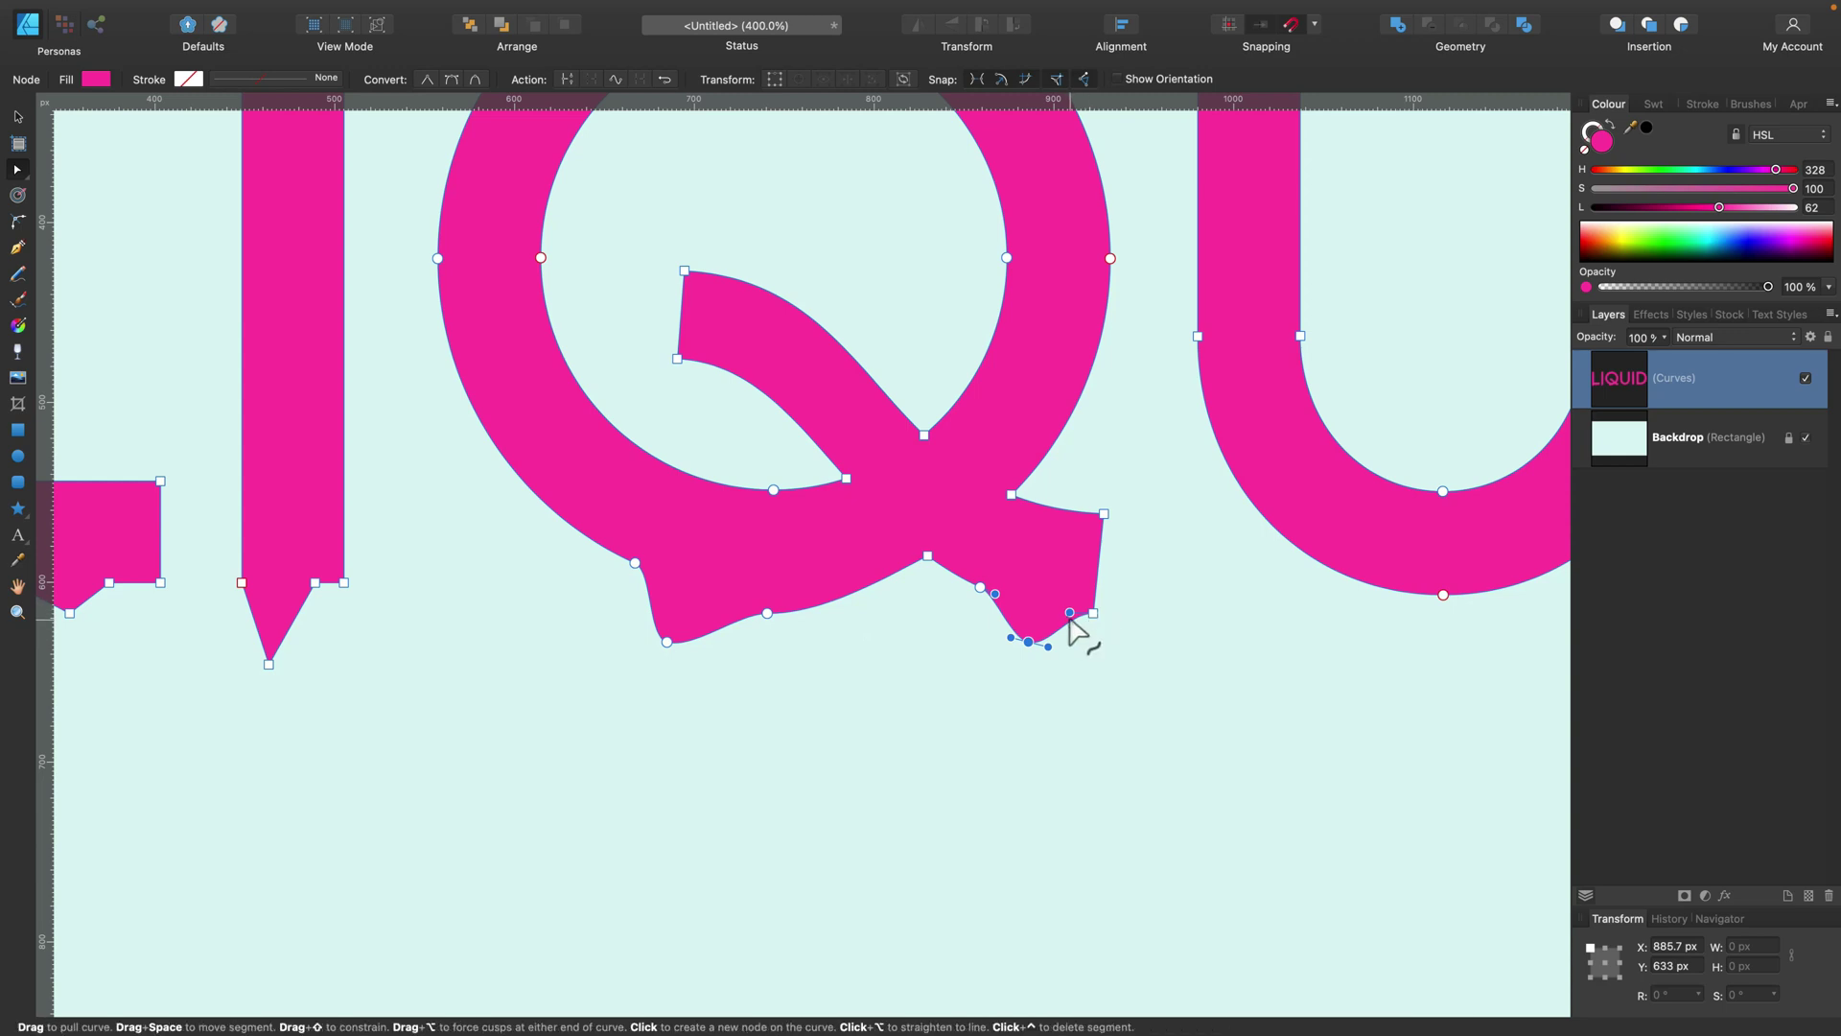
pyautogui.moveTo(1091, 614); pyautogui.dragTo(1089, 658)
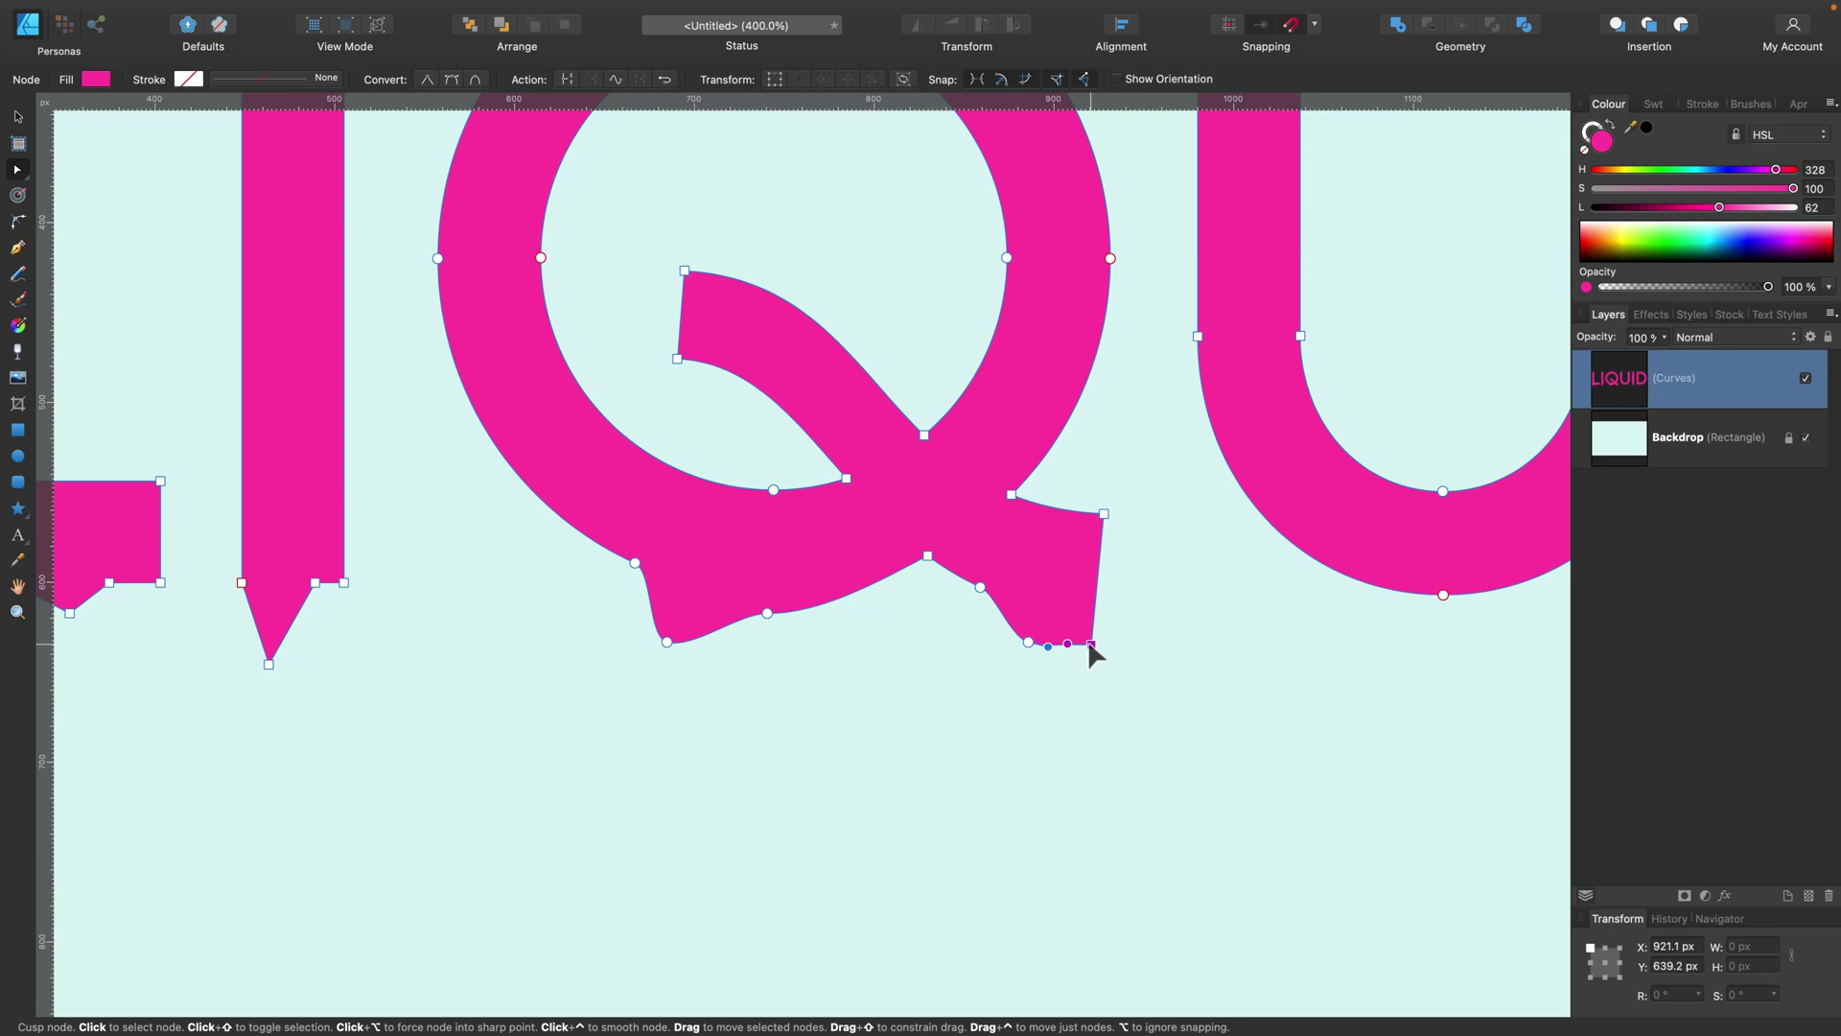
pyautogui.click(1098, 589)
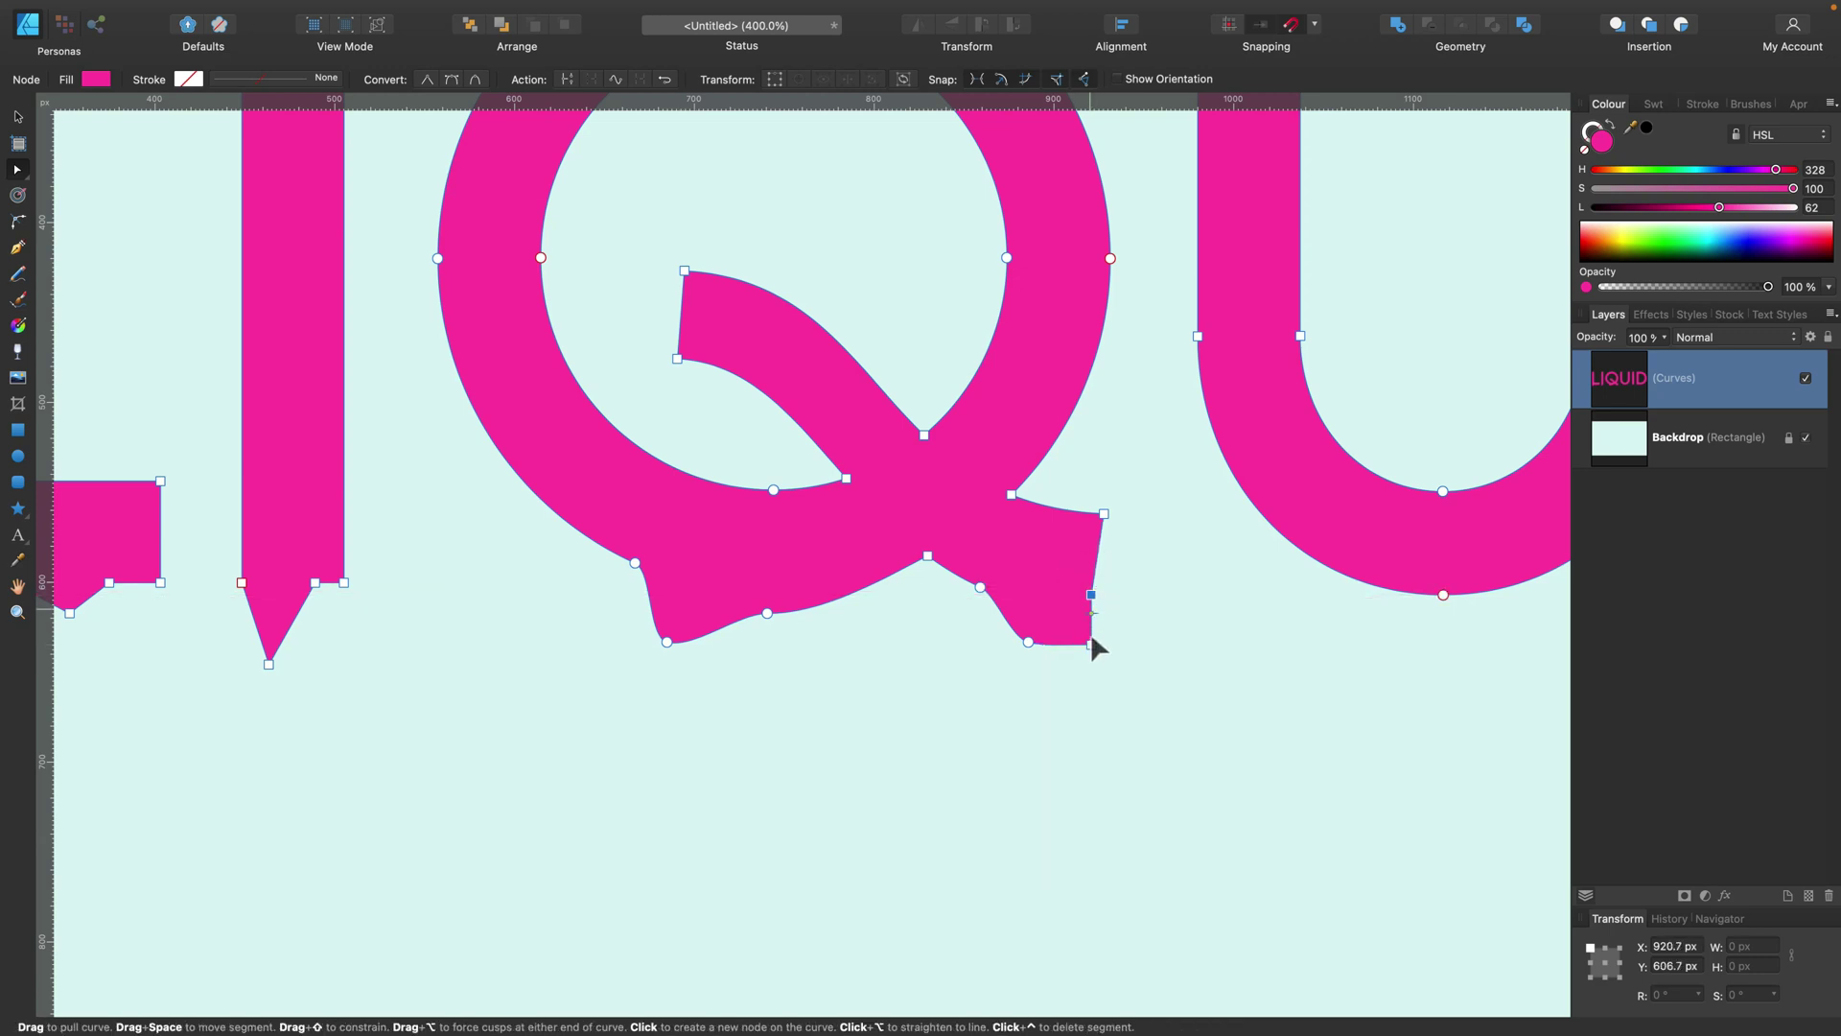
# Step: Pull two more rounded drips down beneath the Q's lower curve
pyautogui.click(858, 595)
pyautogui.moveTo(858, 594); pyautogui.dragTo(860, 613)
pyautogui.click(816, 618)
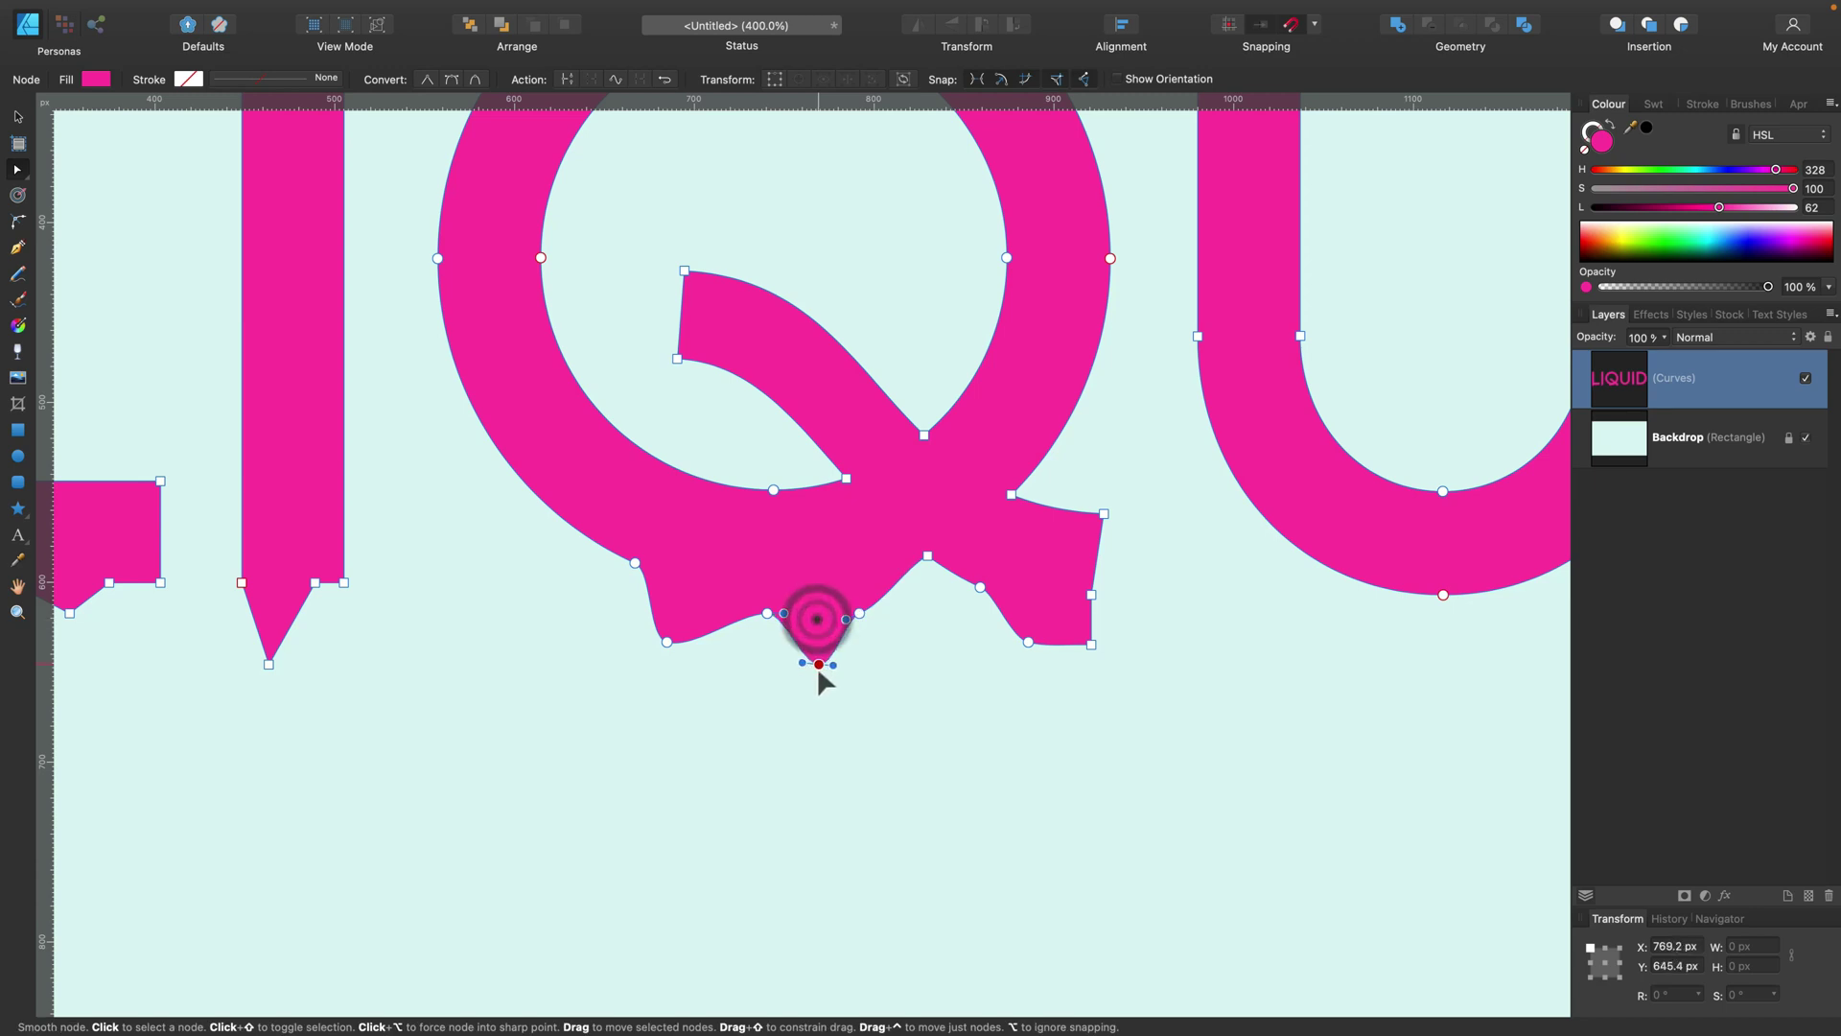
pyautogui.moveTo(820, 674); pyautogui.dragTo(821, 667)
pyautogui.hscroll(3, 863, 652)
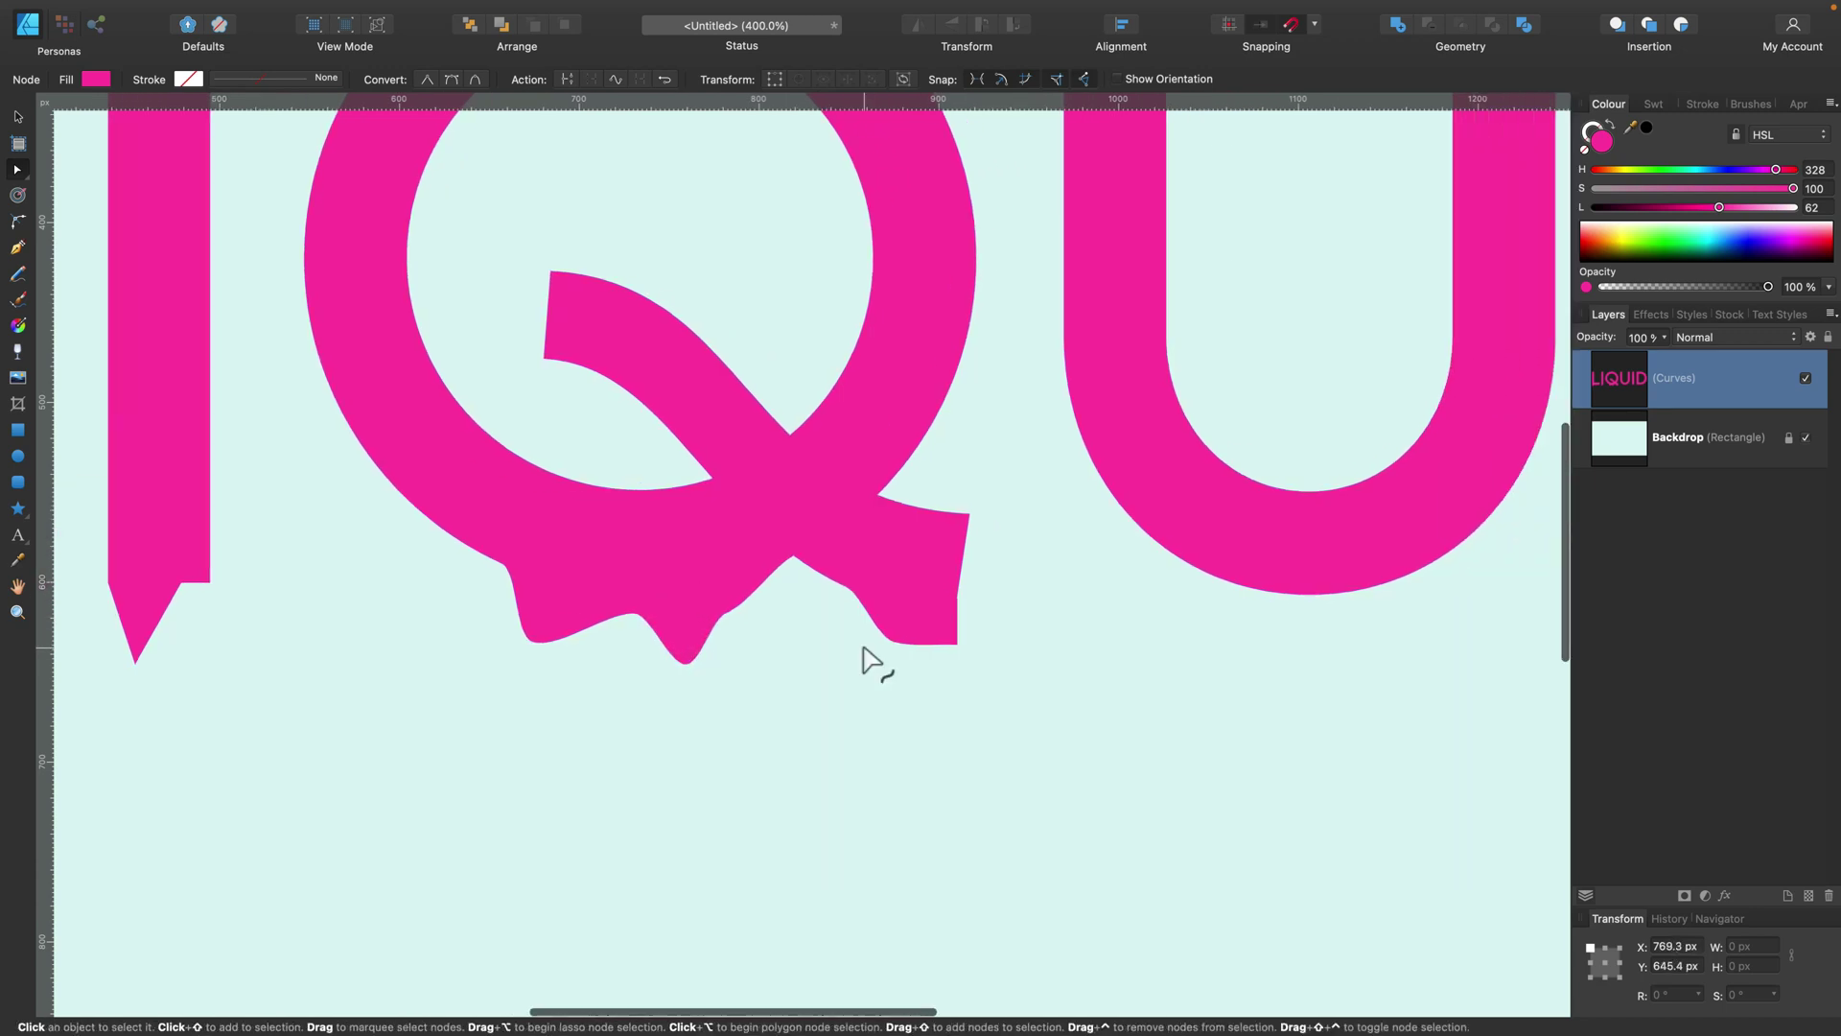
pyautogui.hscroll(7, 863, 648)
# Step: Add nodes along the U's lower curves, bulging its outline and pulling down a long drip
pyautogui.click(889, 539)
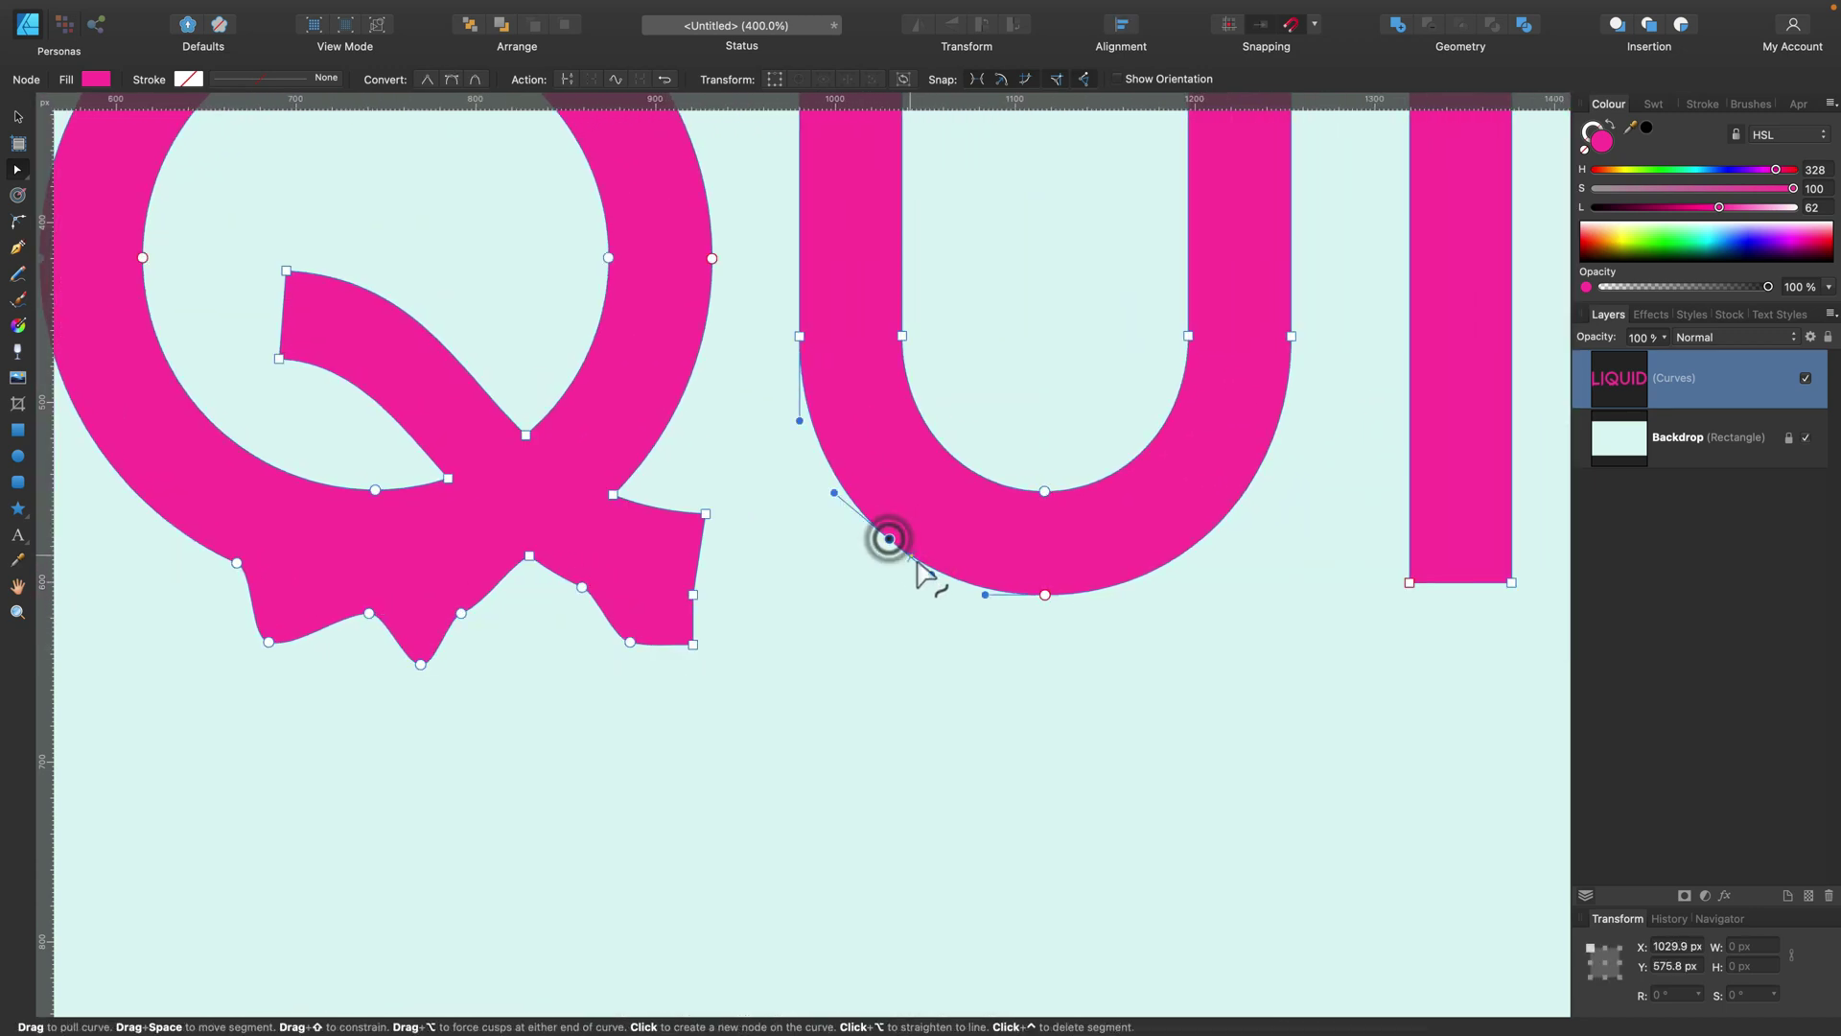
pyautogui.click(940, 570)
pyautogui.moveTo(939, 570); pyautogui.dragTo(941, 624)
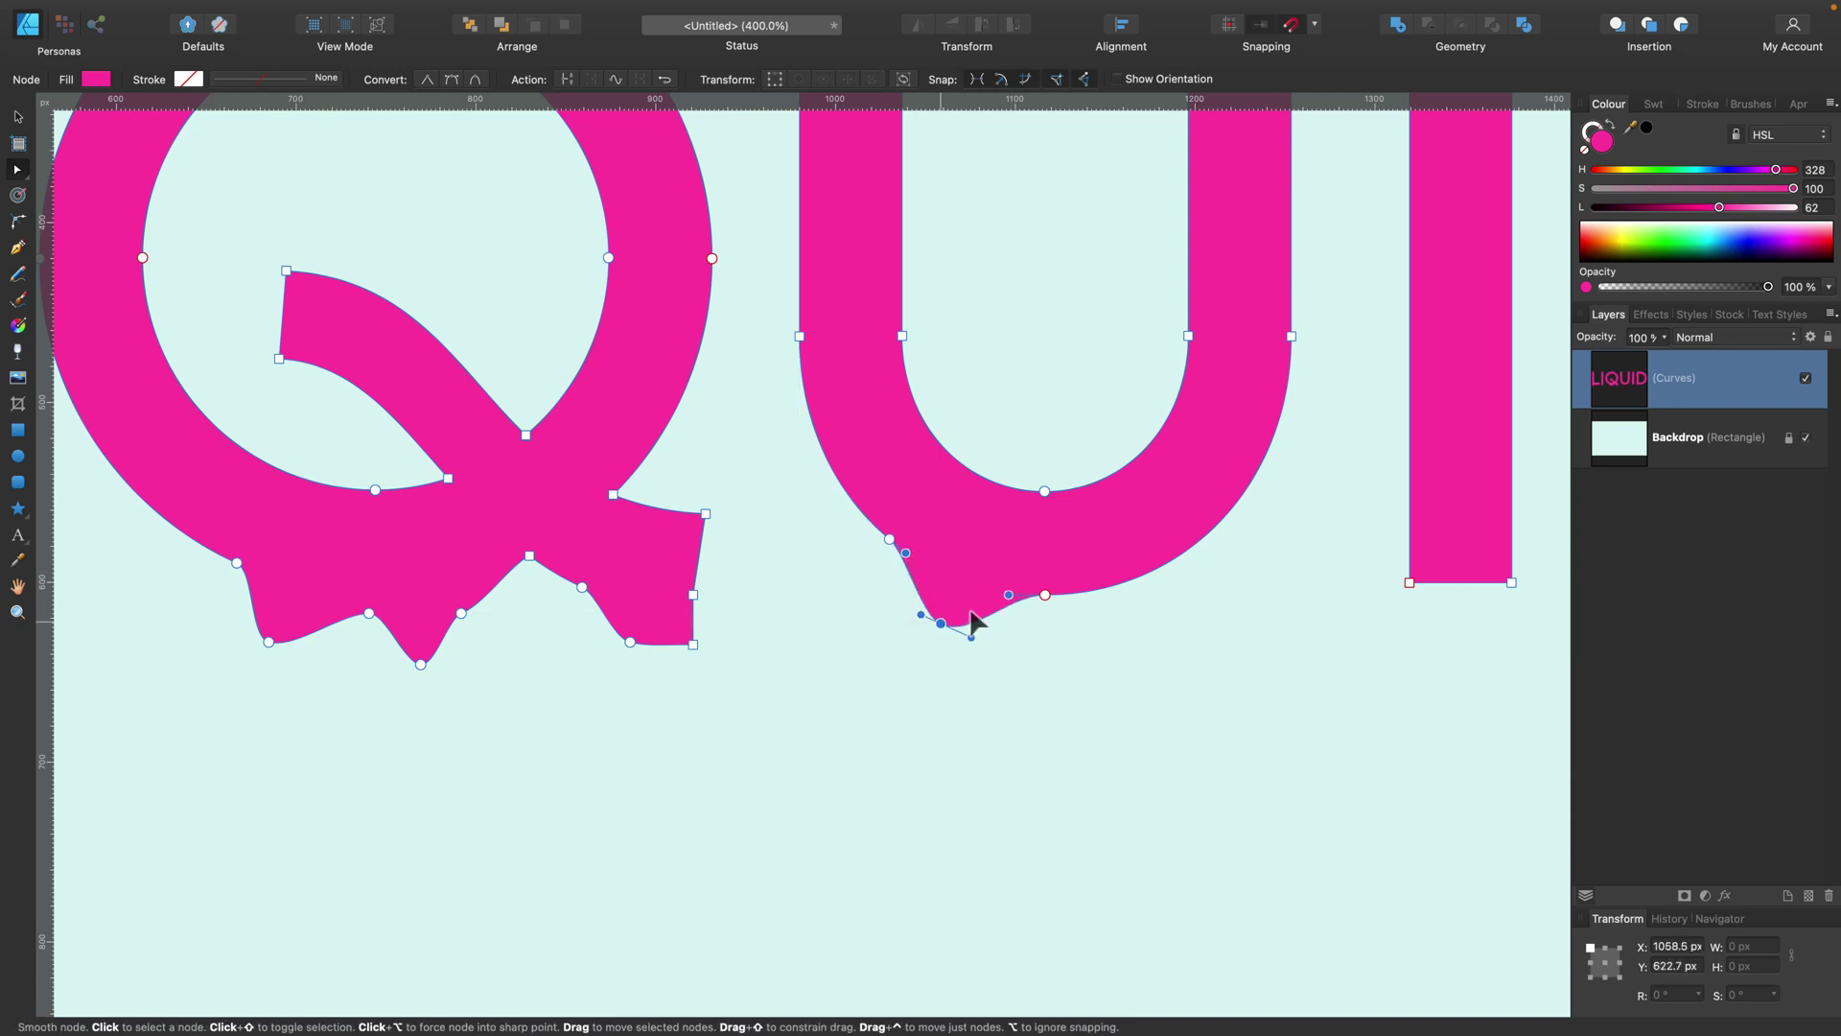
pyautogui.click(1194, 544)
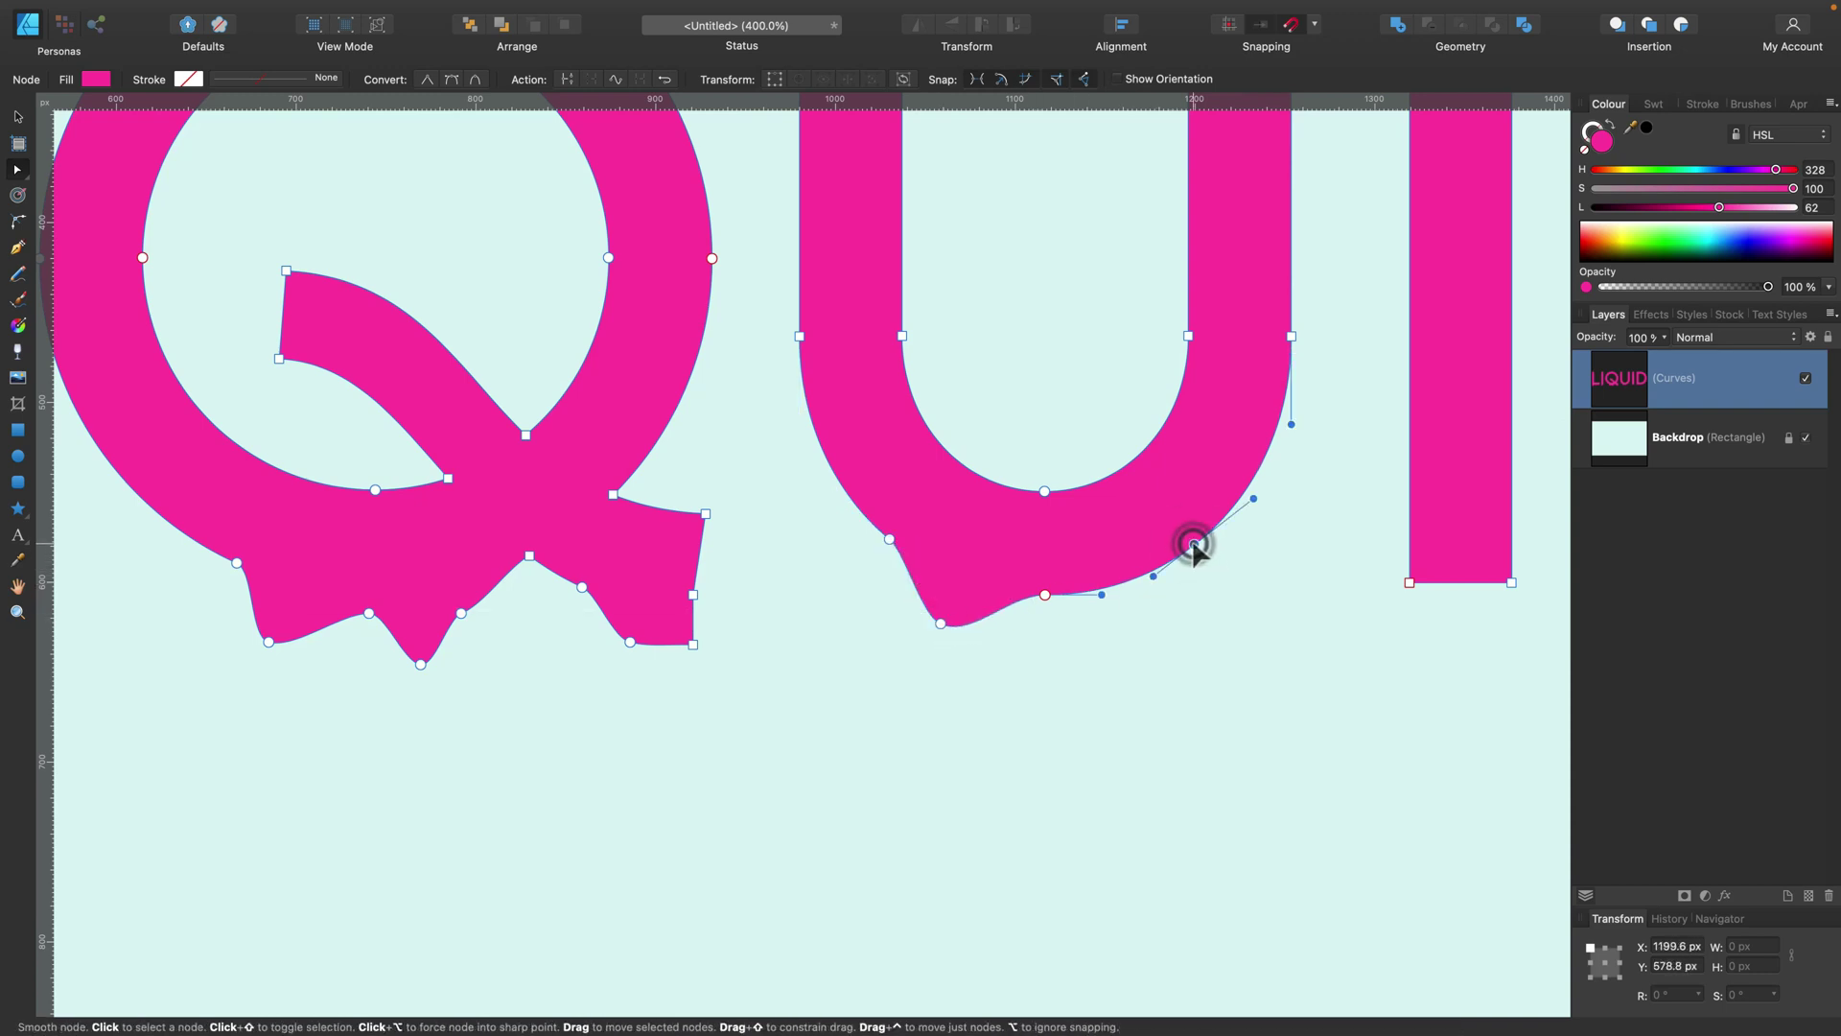
pyautogui.click(1122, 582)
pyautogui.moveTo(1122, 582); pyautogui.dragTo(1124, 740)
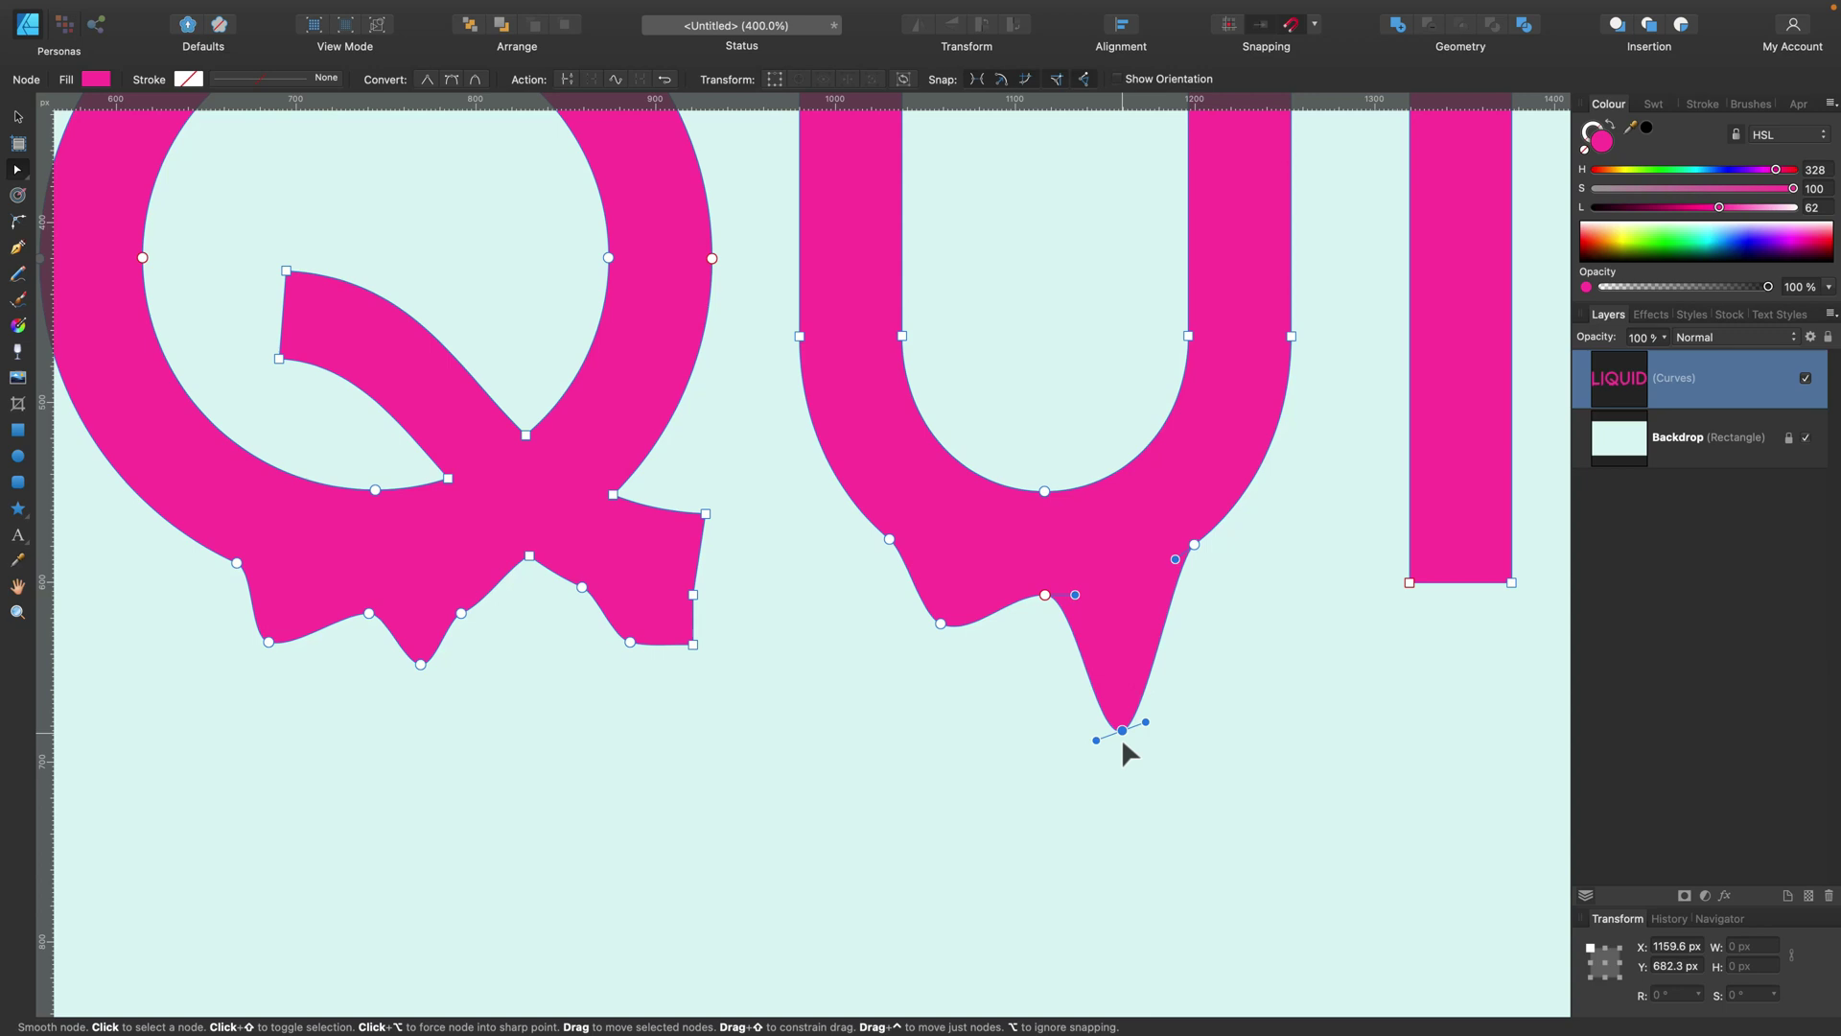
pyautogui.click(1265, 454)
pyautogui.click(1231, 528)
pyautogui.click(1232, 527)
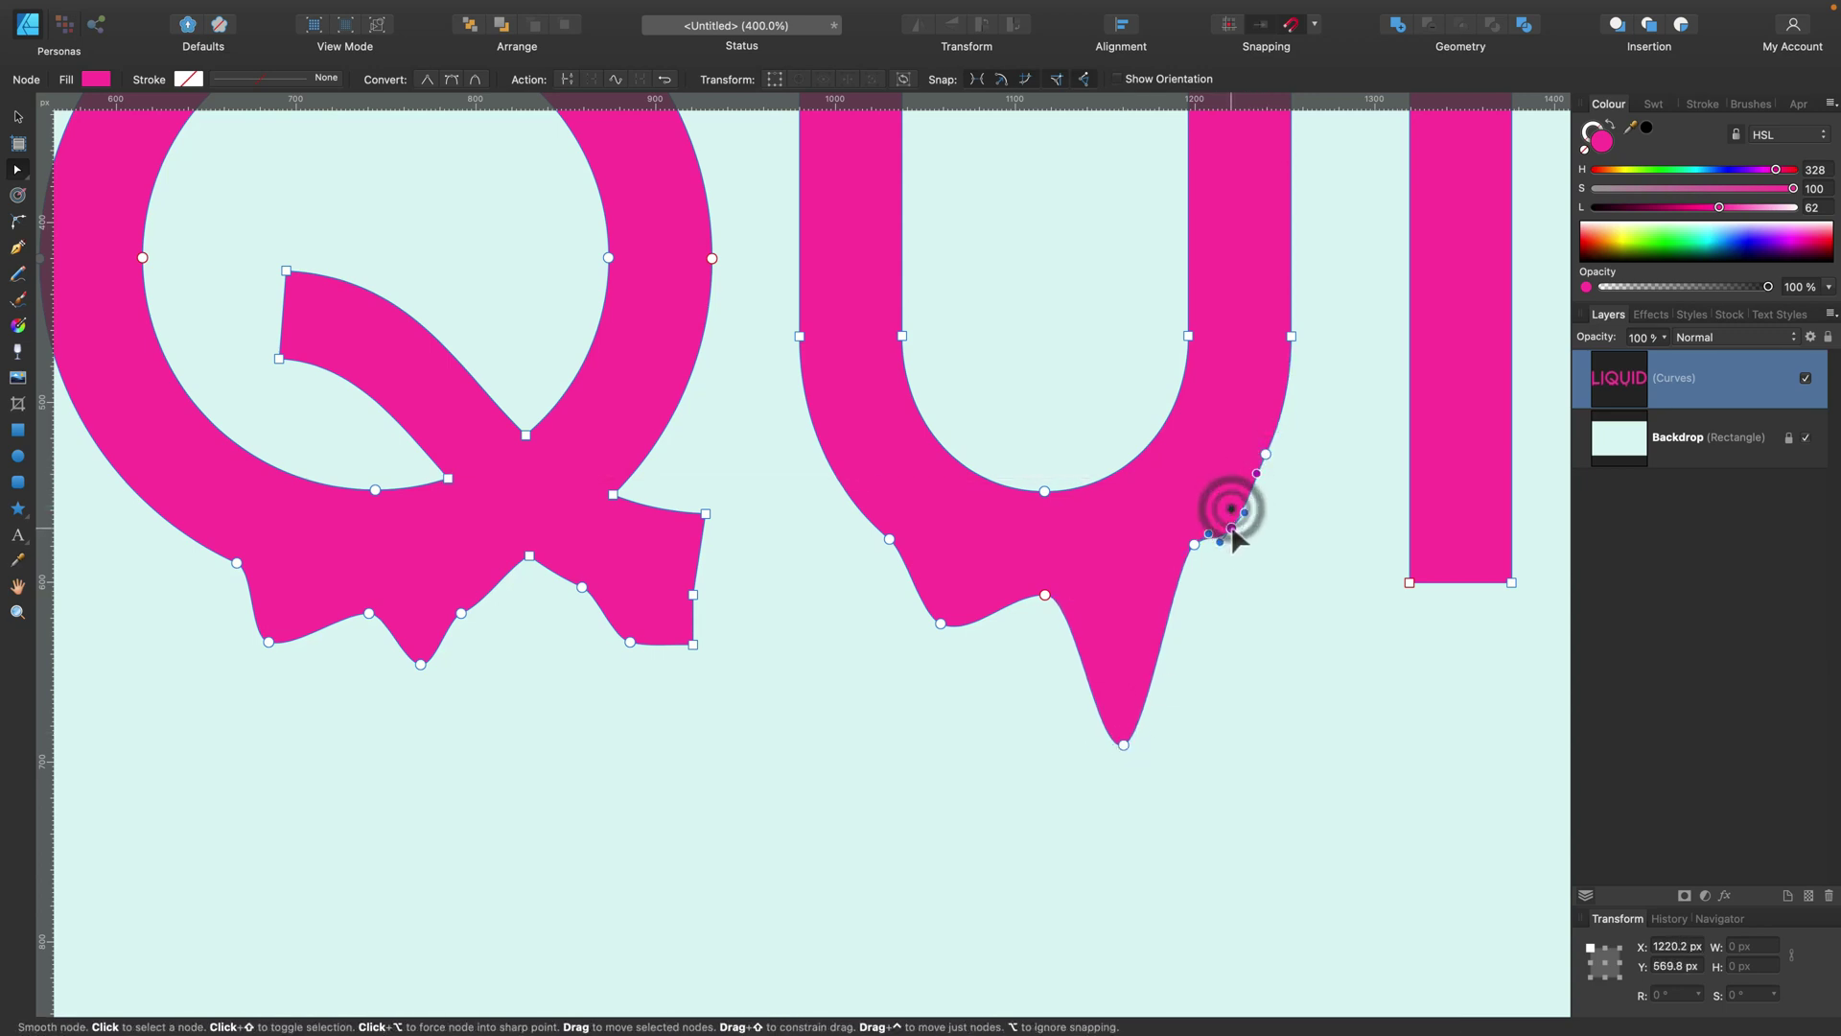
pyautogui.click(1276, 561)
pyautogui.hscroll(5, 1141, 509)
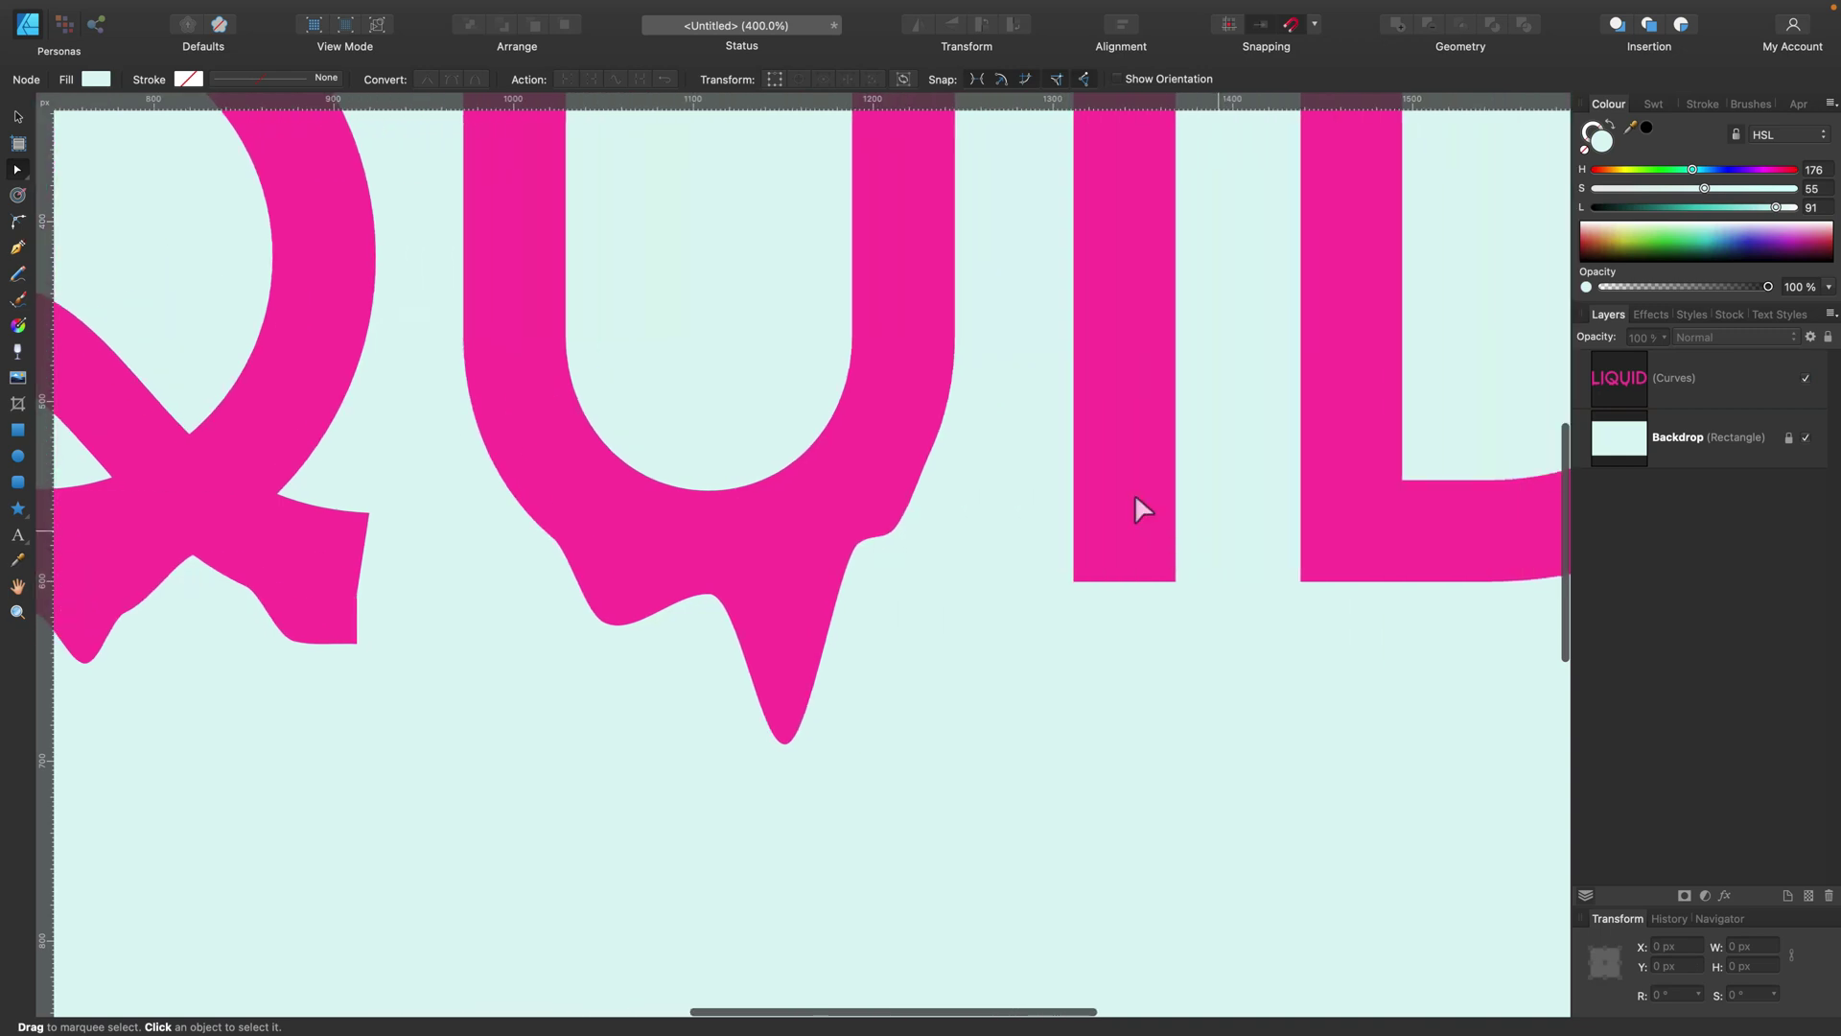
pyautogui.hscroll(5, 1136, 494)
# Step: Slant the I's bottom into a pointed drip and add a second drip beneath it
pyautogui.click(816, 537)
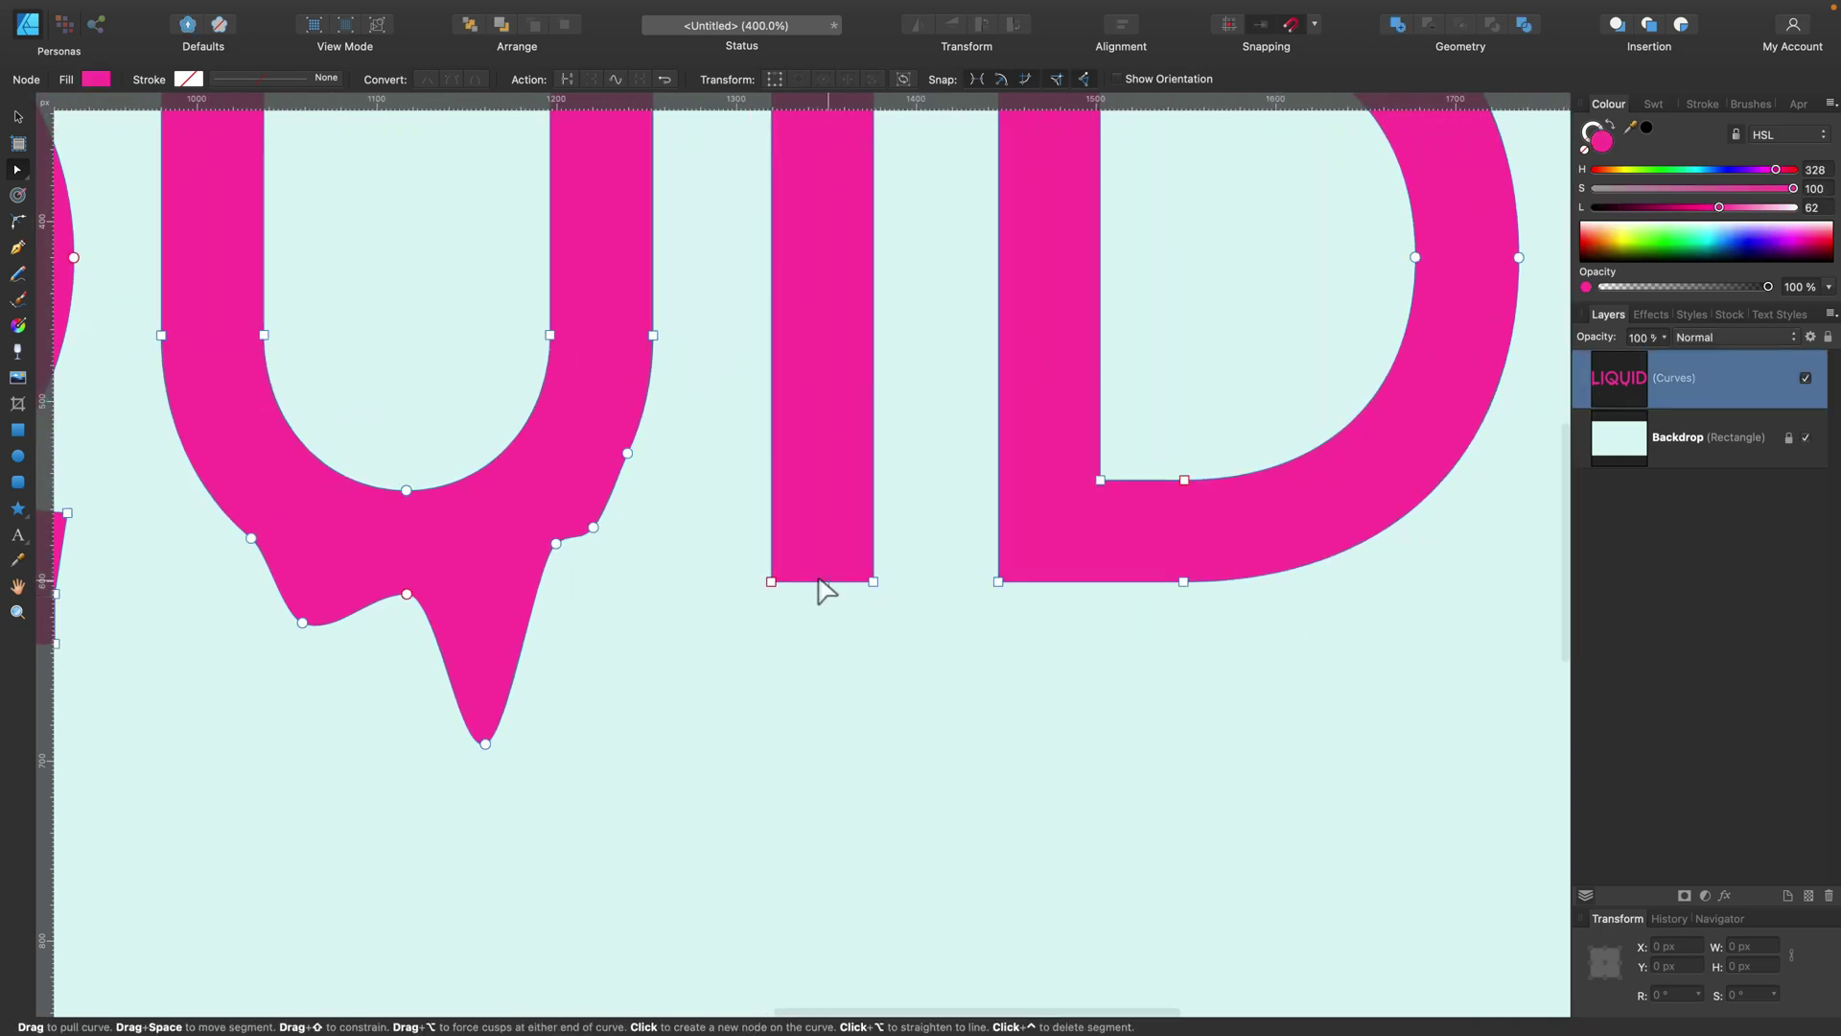
pyautogui.click(815, 581)
pyautogui.moveTo(873, 581); pyautogui.dragTo(873, 655)
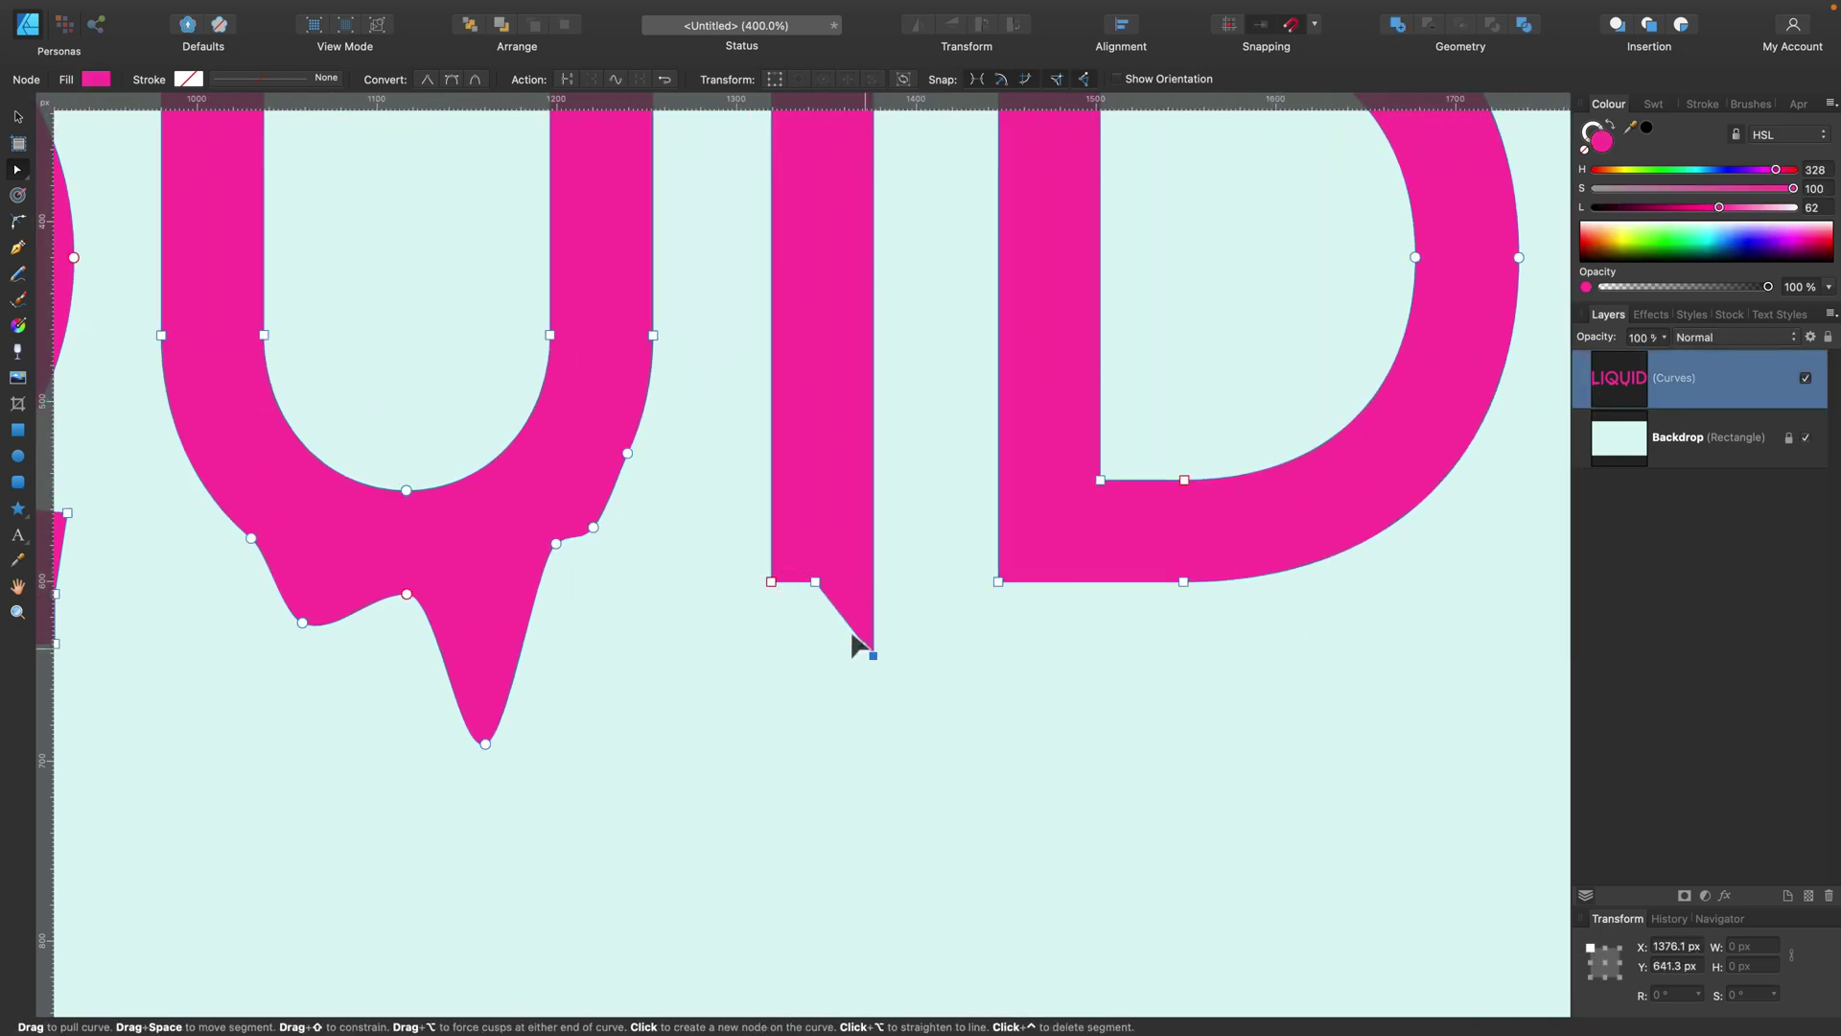
pyautogui.click(793, 581)
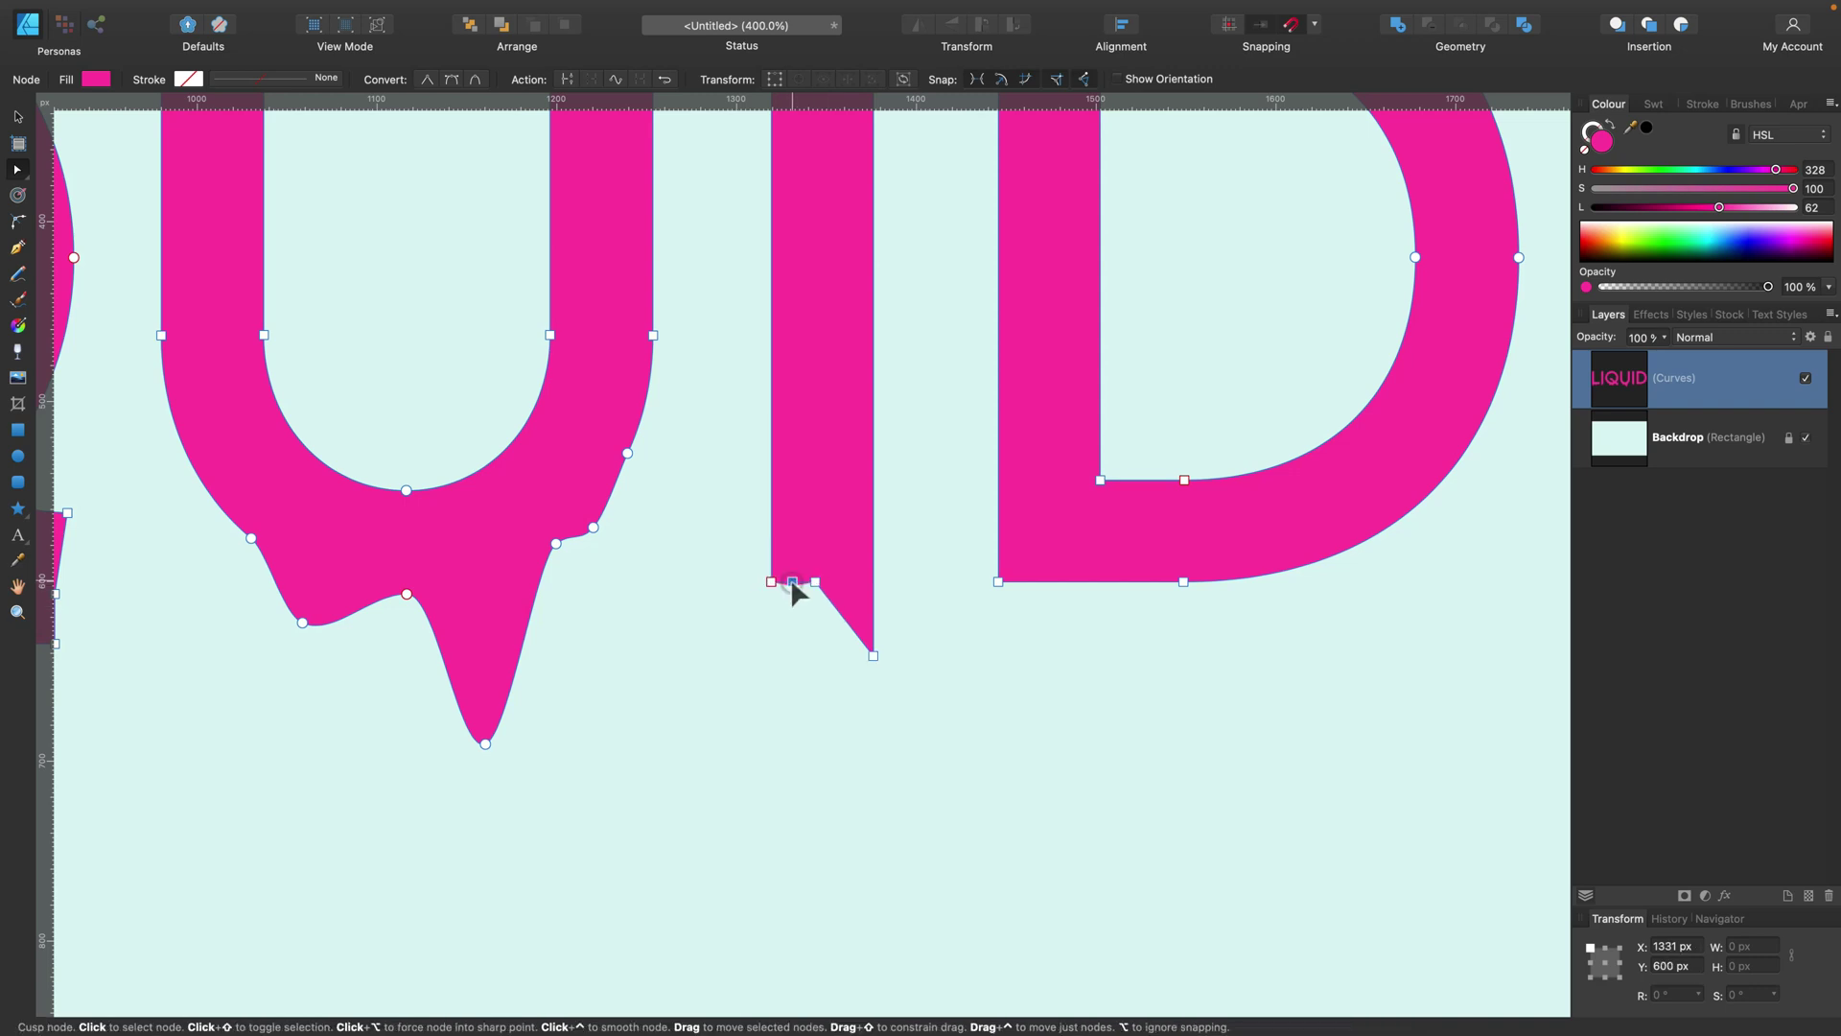
pyautogui.moveTo(792, 581); pyautogui.dragTo(792, 622)
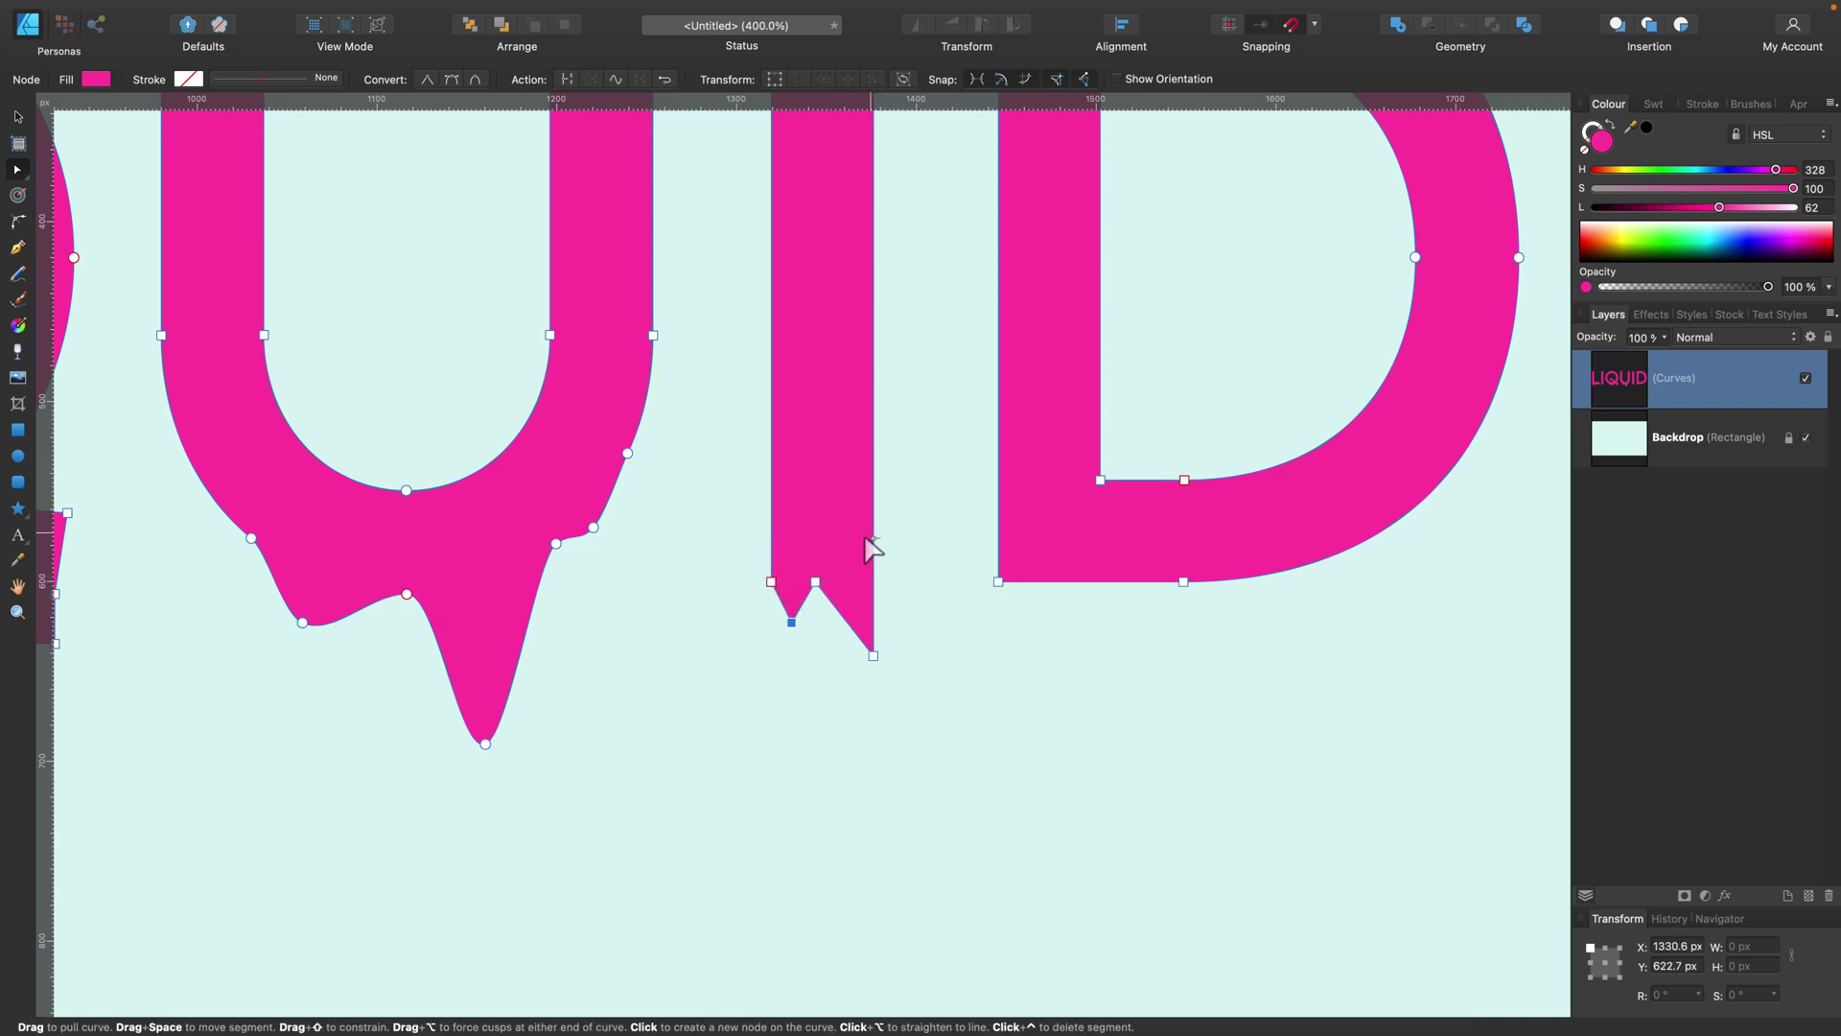
pyautogui.hscroll(10, 1142, 588)
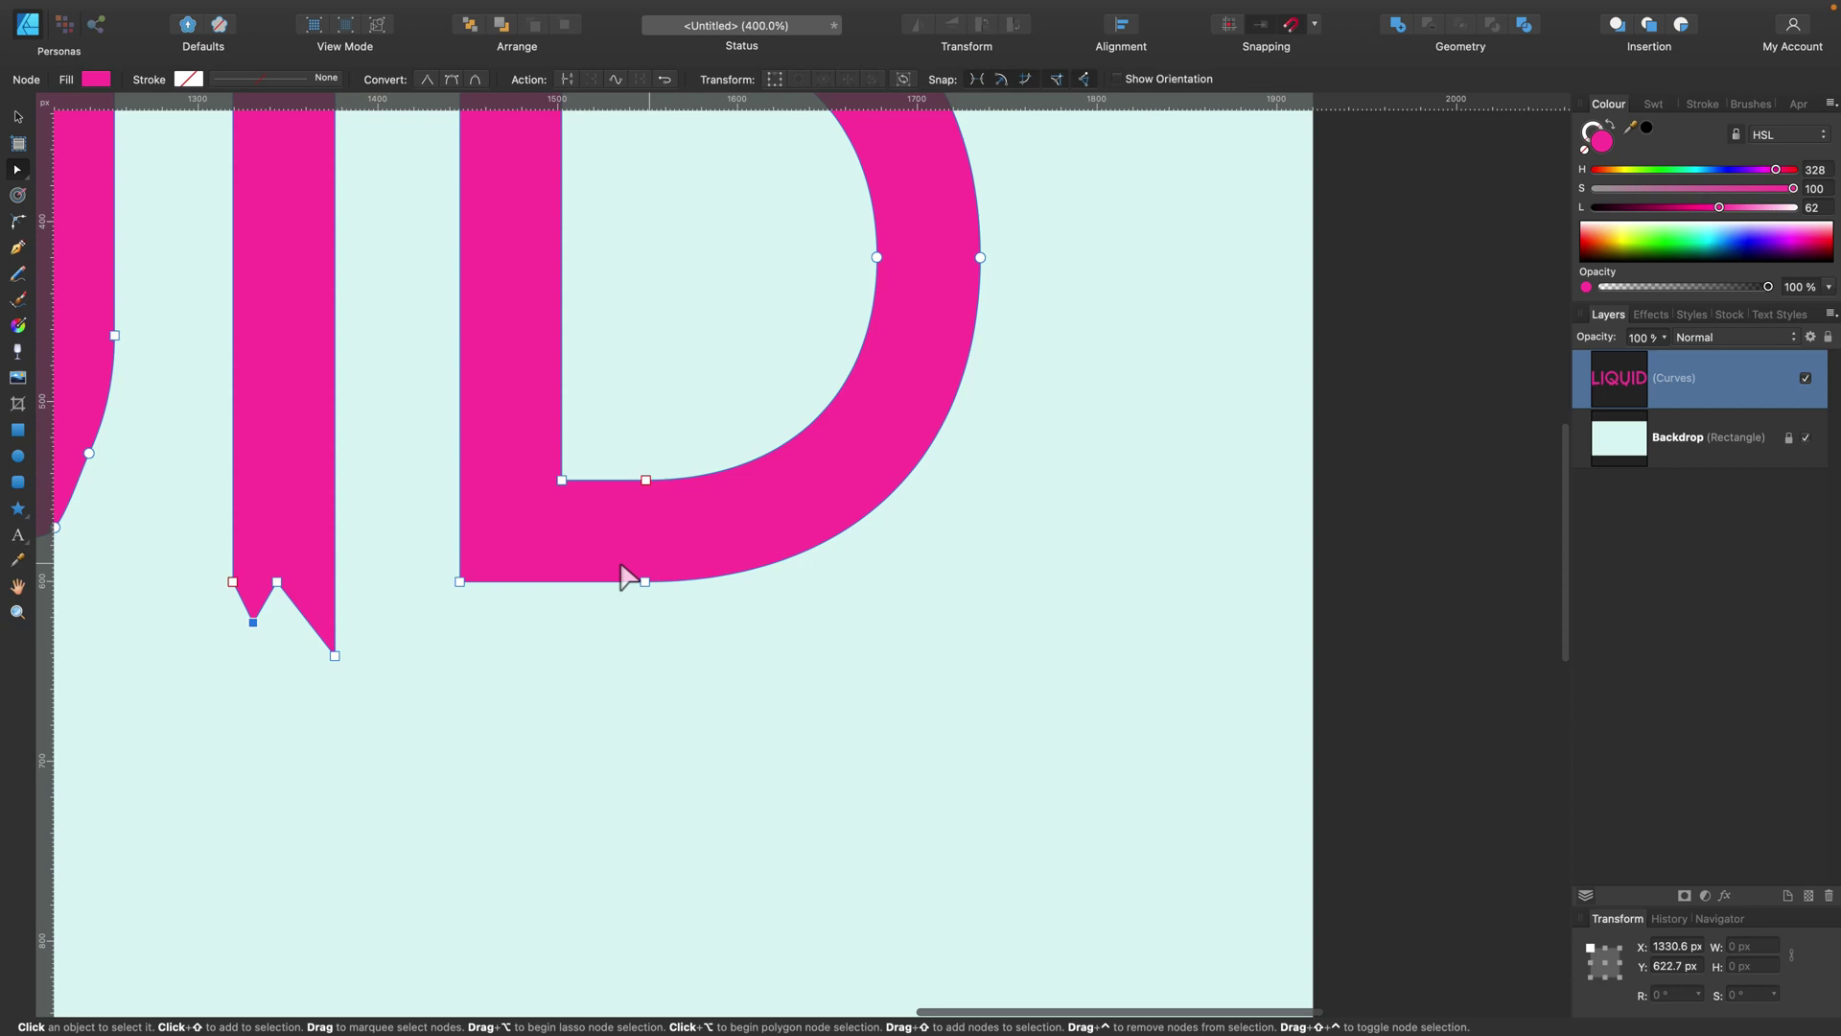
# Step: Pull three drips down from the D's bottom edge and lower curve
pyautogui.click(519, 582)
pyautogui.moveTo(519, 582); pyautogui.dragTo(519, 623)
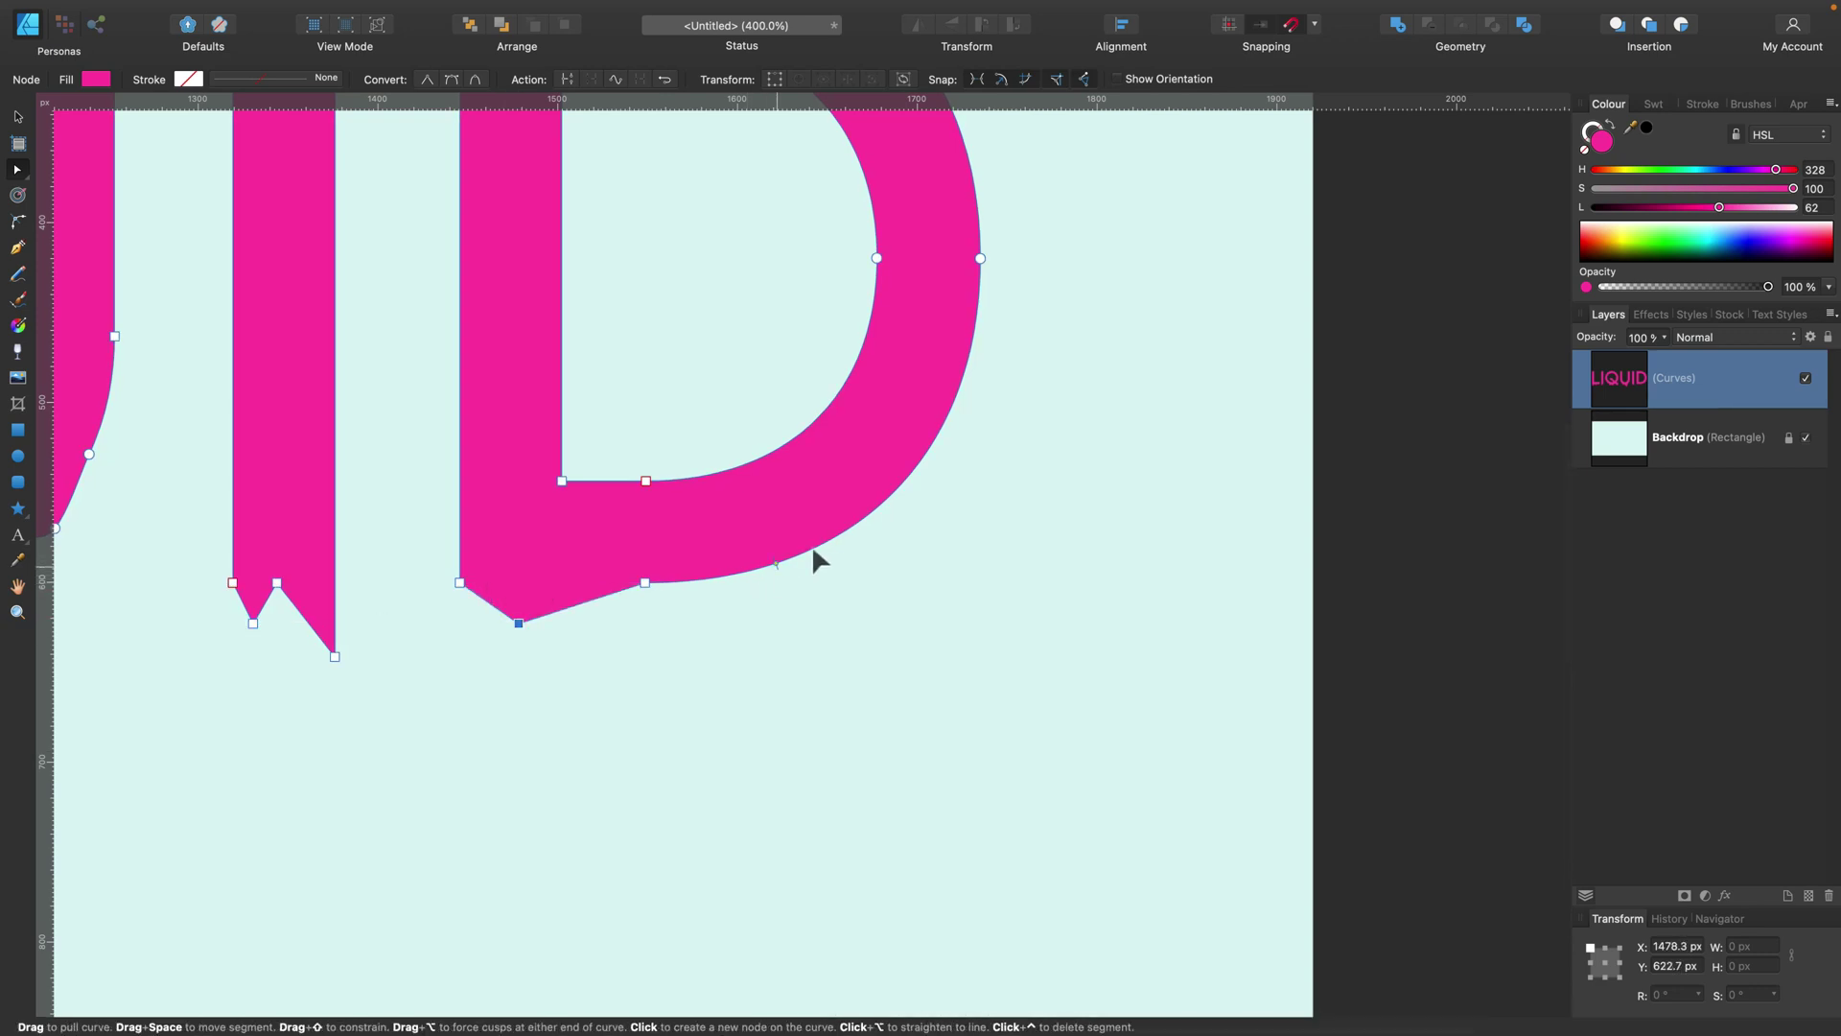
pyautogui.click(854, 526)
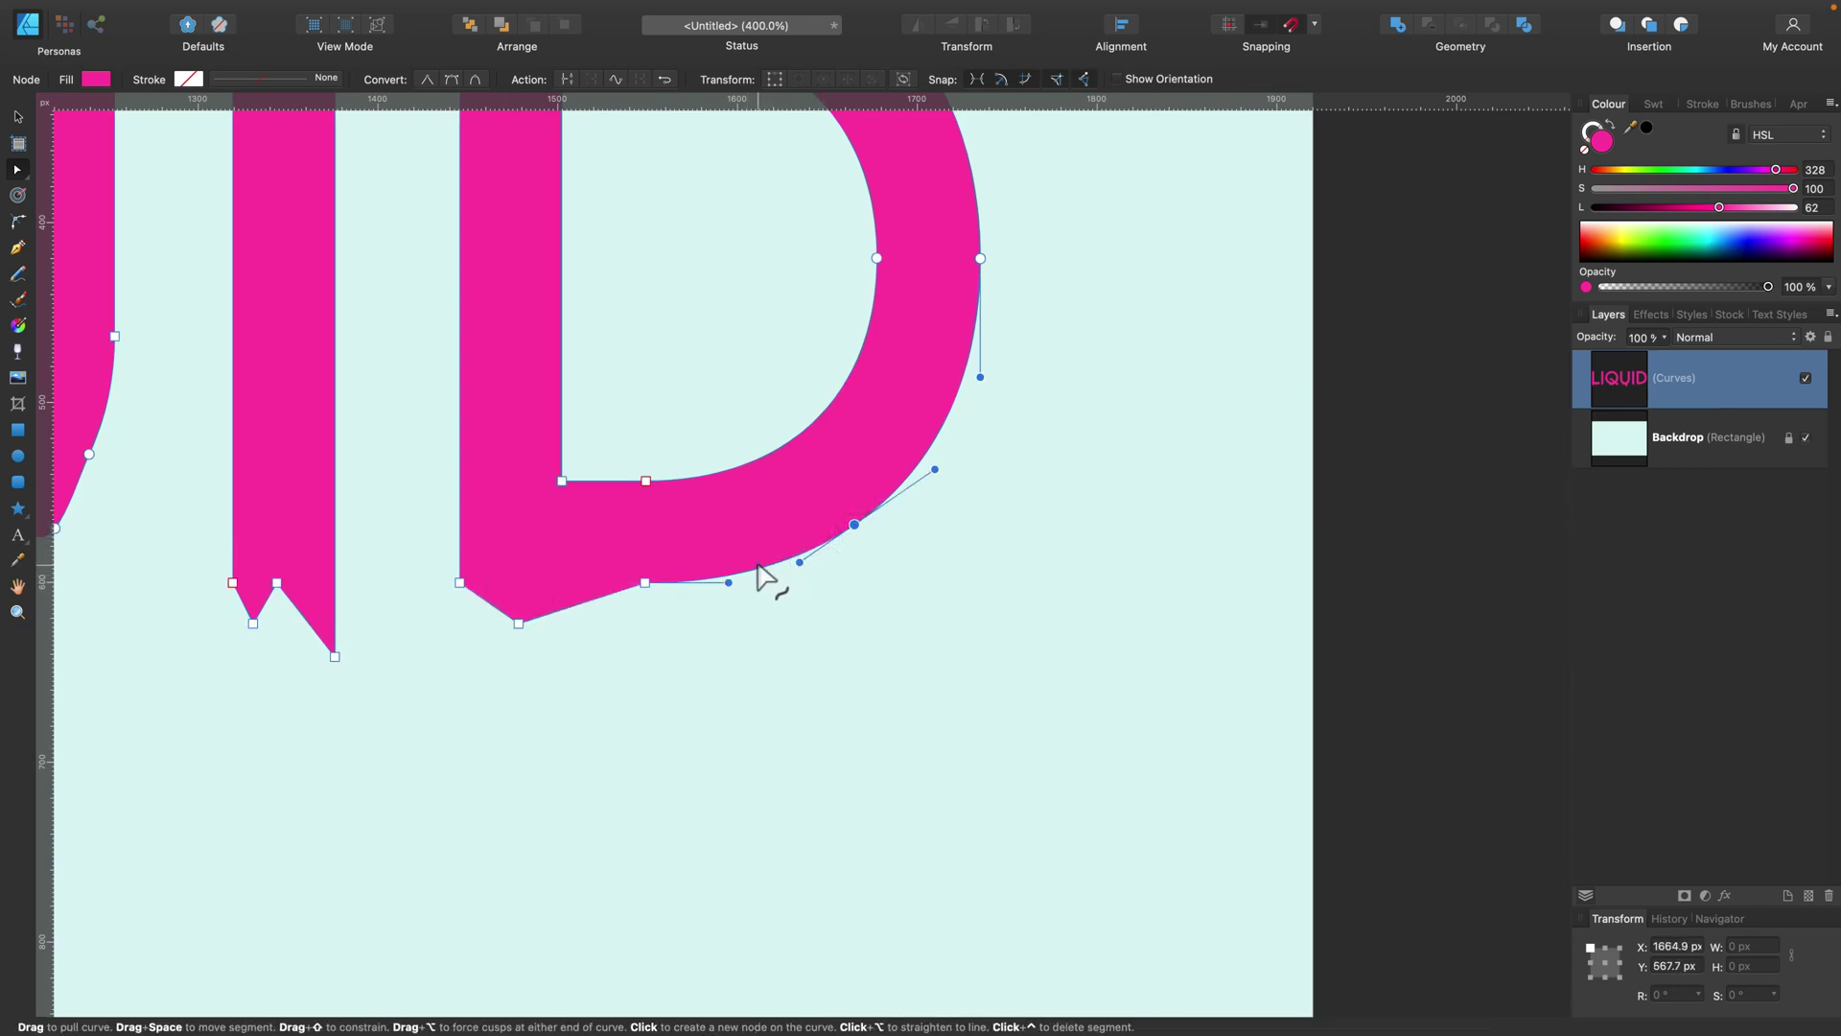
pyautogui.moveTo(759, 565); pyautogui.dragTo(708, 697)
pyautogui.click(699, 595)
pyautogui.moveTo(596, 598); pyautogui.dragTo(491, 698)
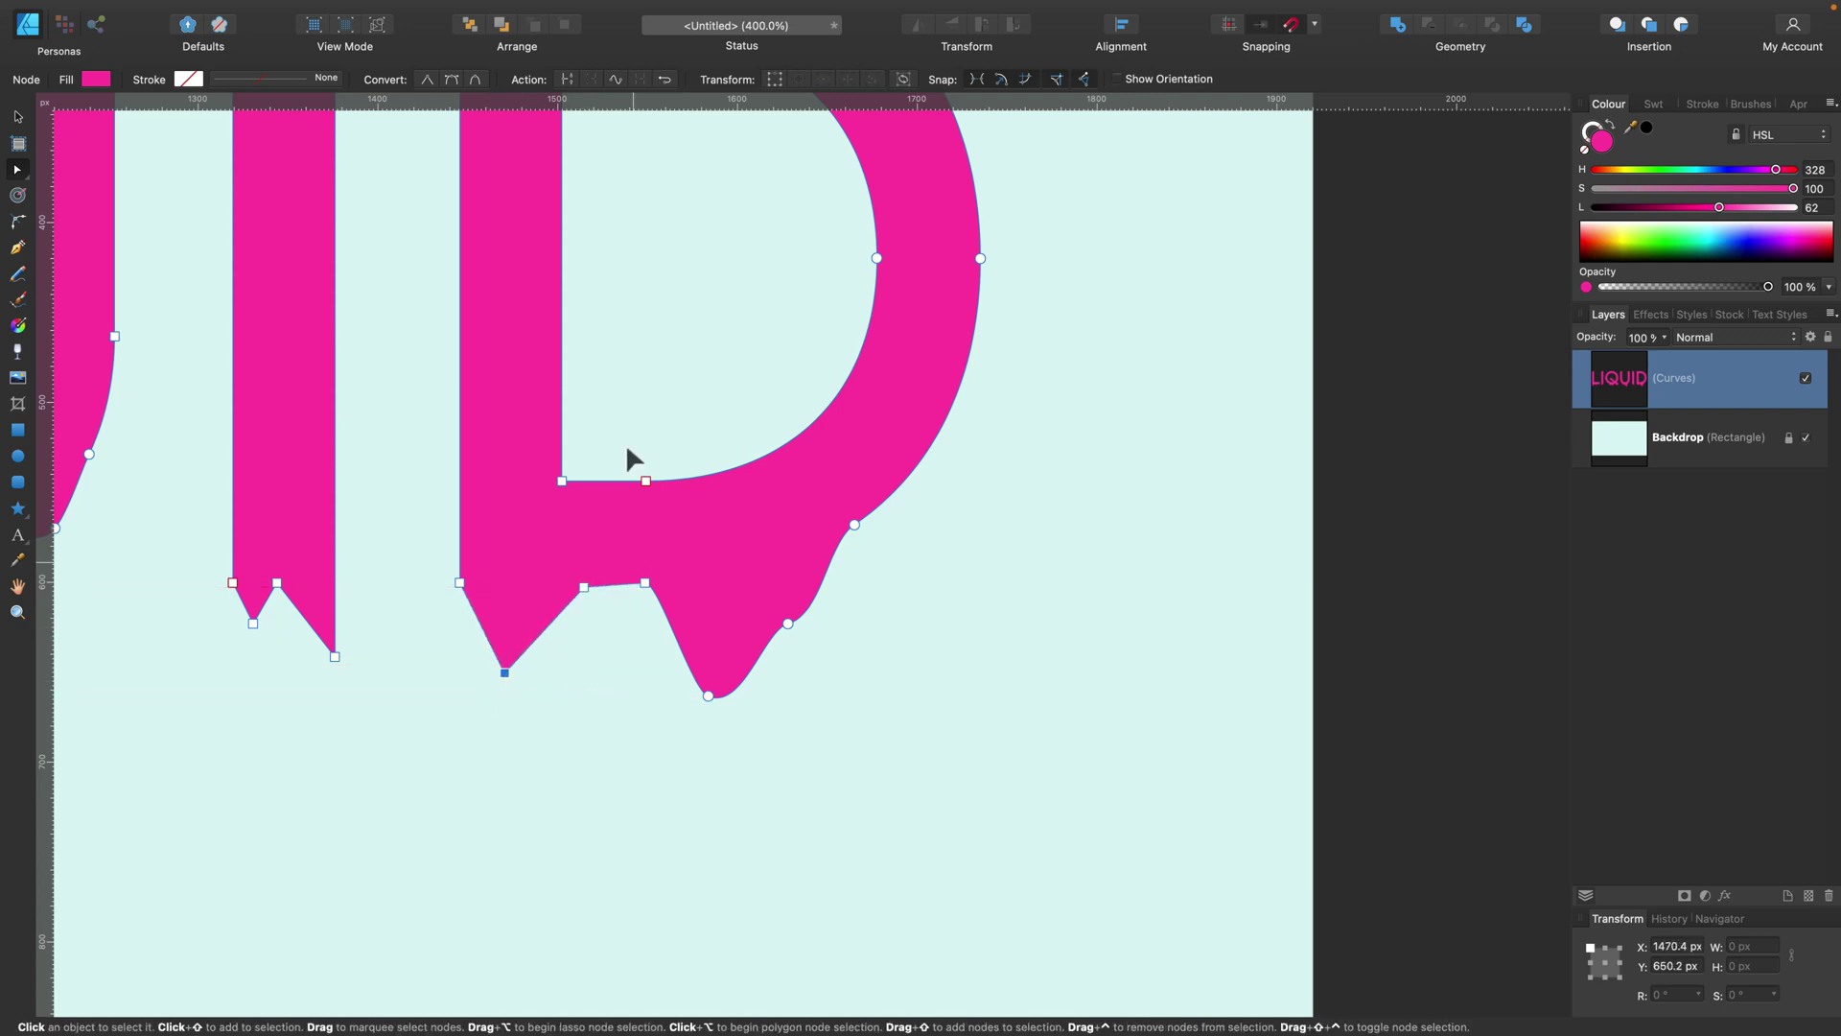
pyautogui.hscroll(-6, 627, 449)
# Step: Round off the L's drips by converting their nodes to smooth and shifting the tip
pyautogui.hscroll(-15, 642, 470)
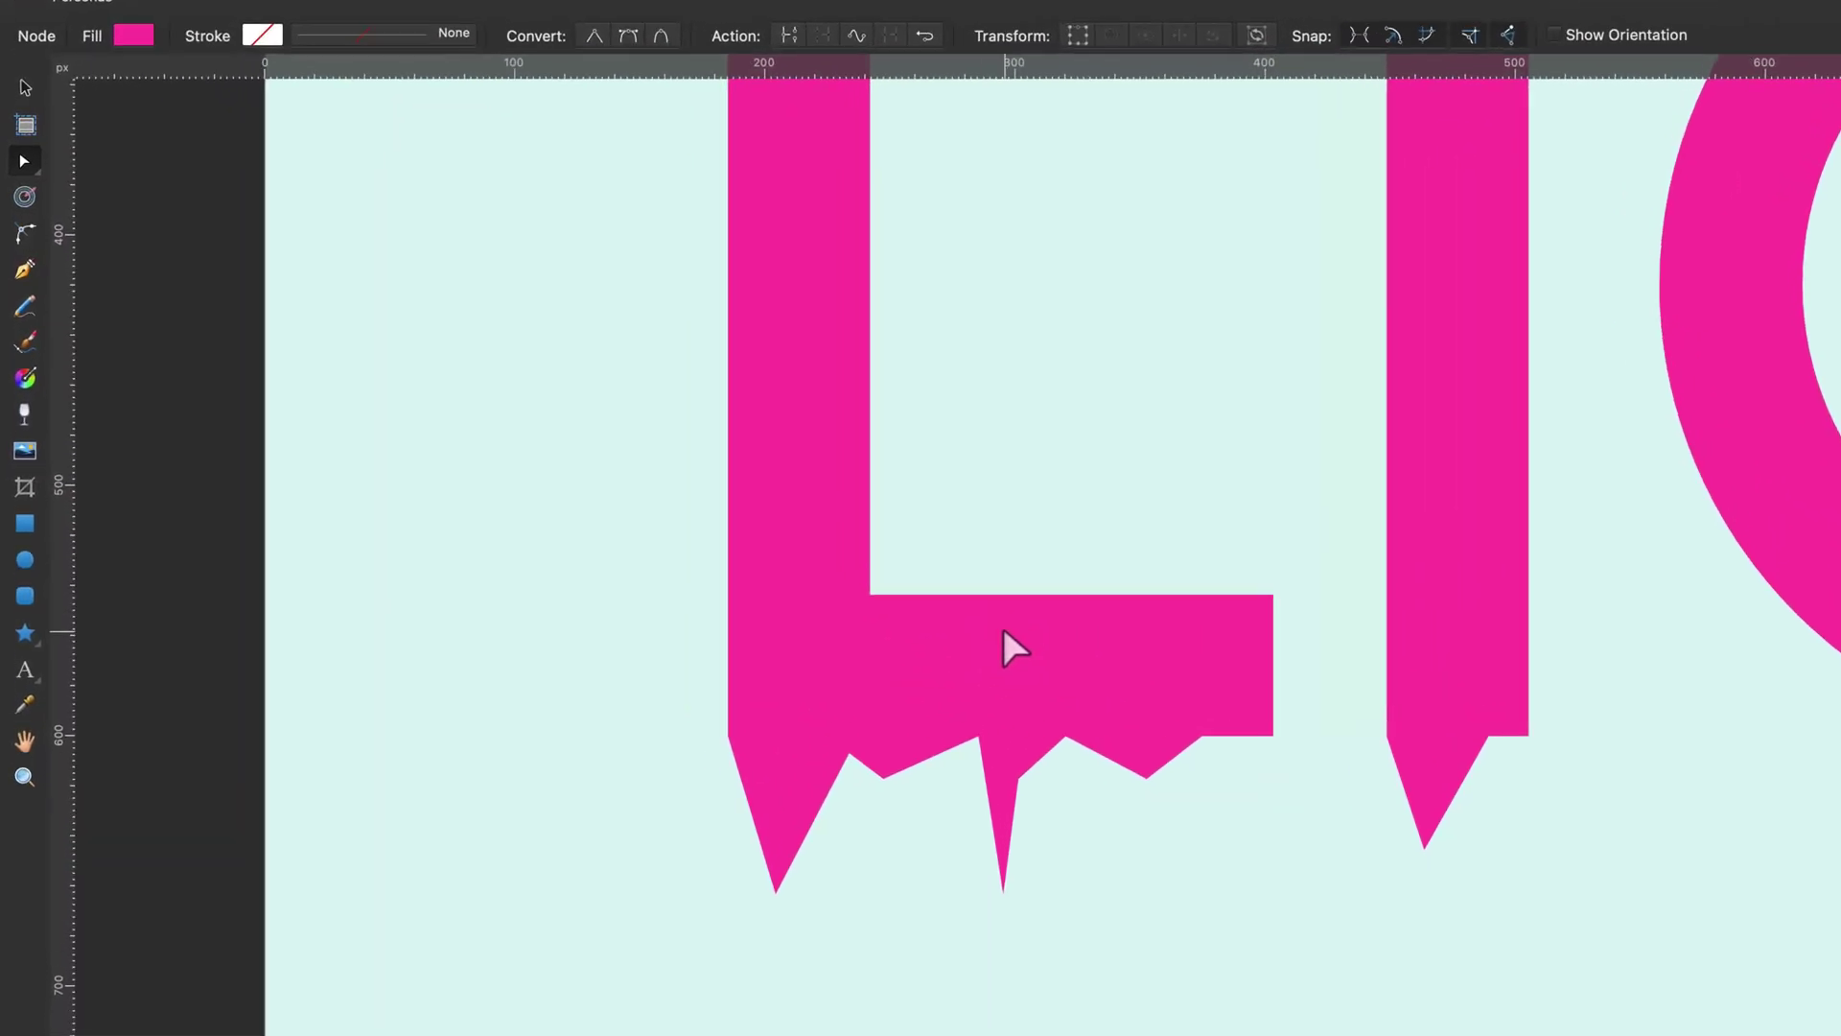
pyautogui.click(681, 537)
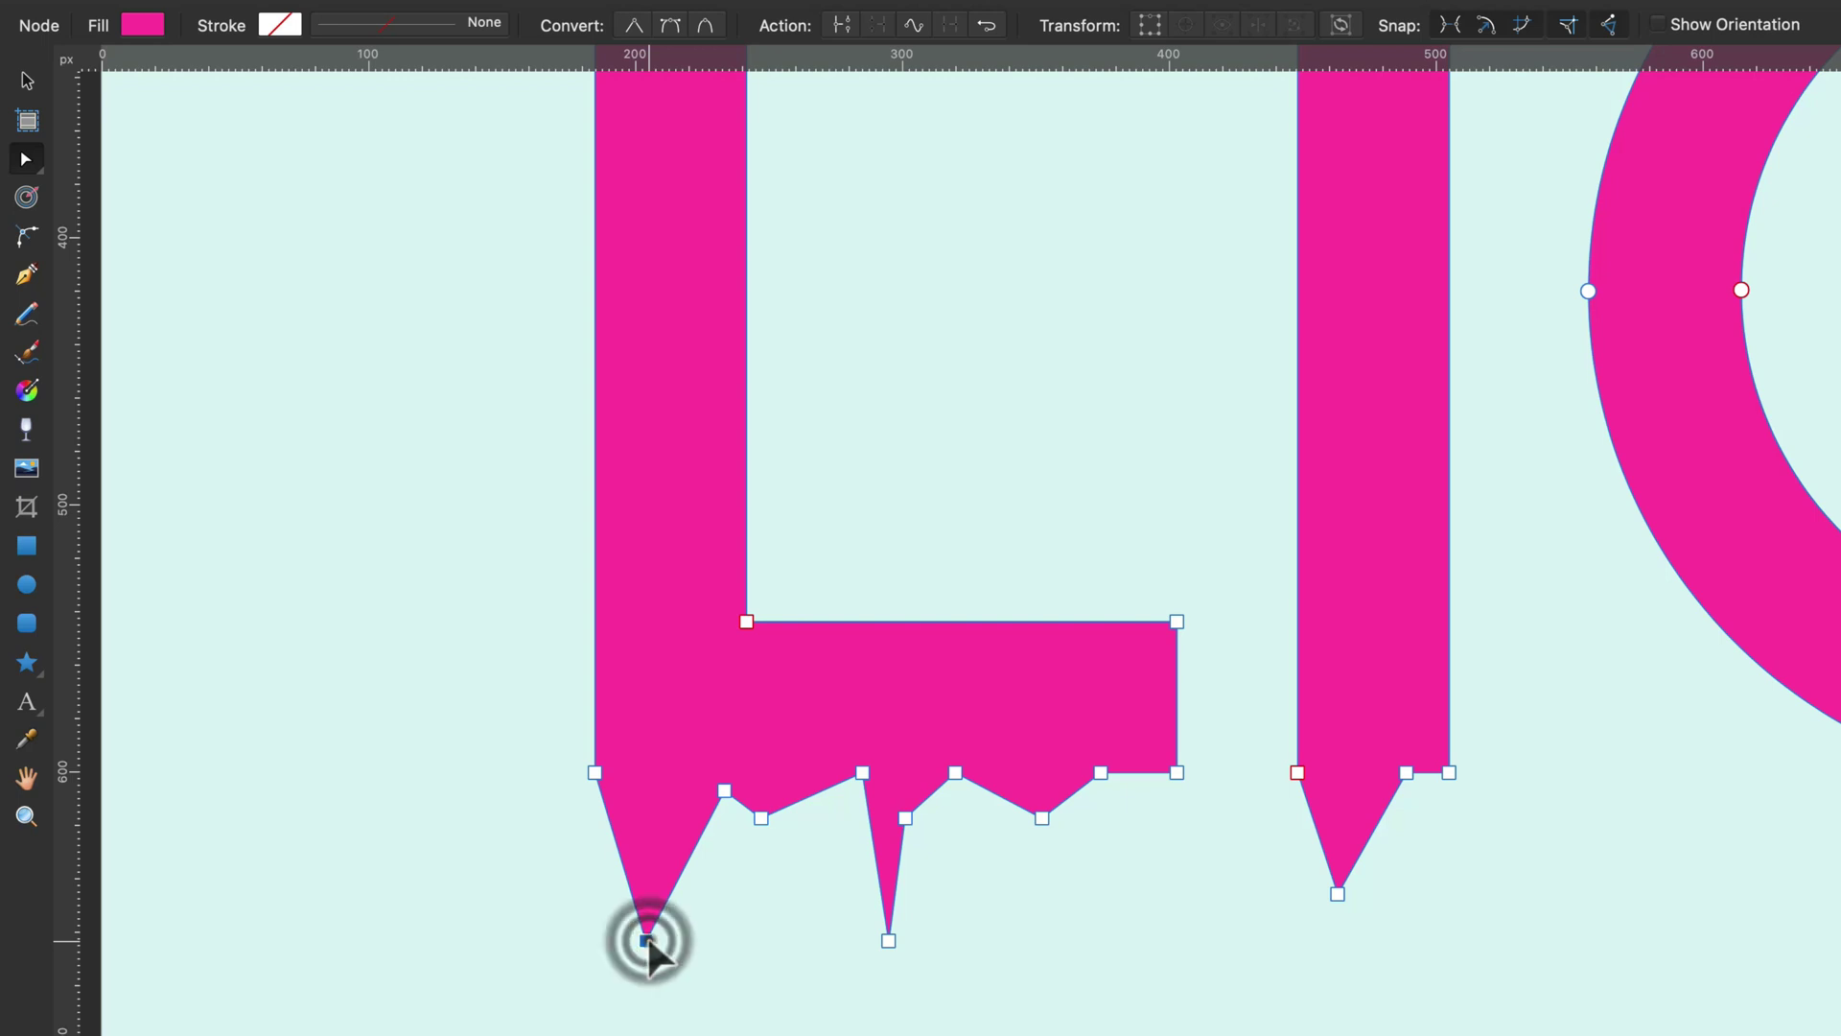
pyautogui.click(665, 23)
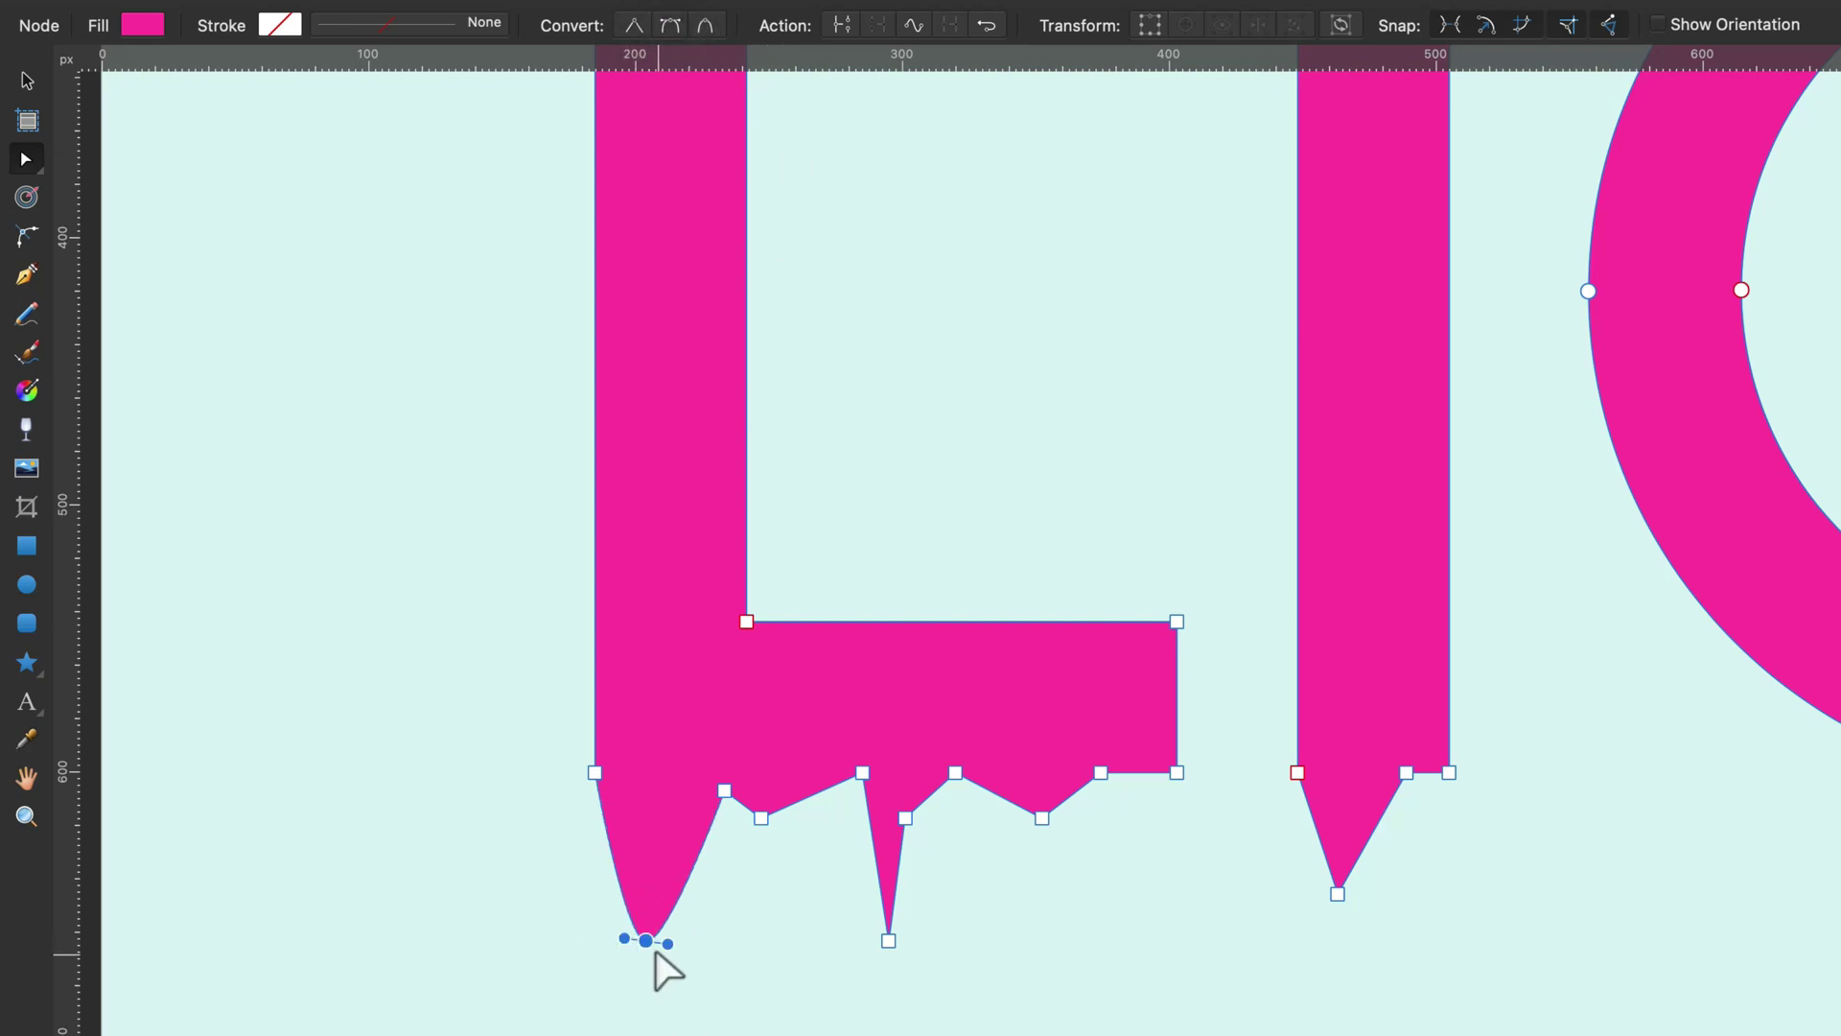
pyautogui.moveTo(665, 941); pyautogui.dragTo(633, 949)
pyautogui.moveTo(555, 733); pyautogui.dragTo(1216, 1014)
pyautogui.click(671, 25)
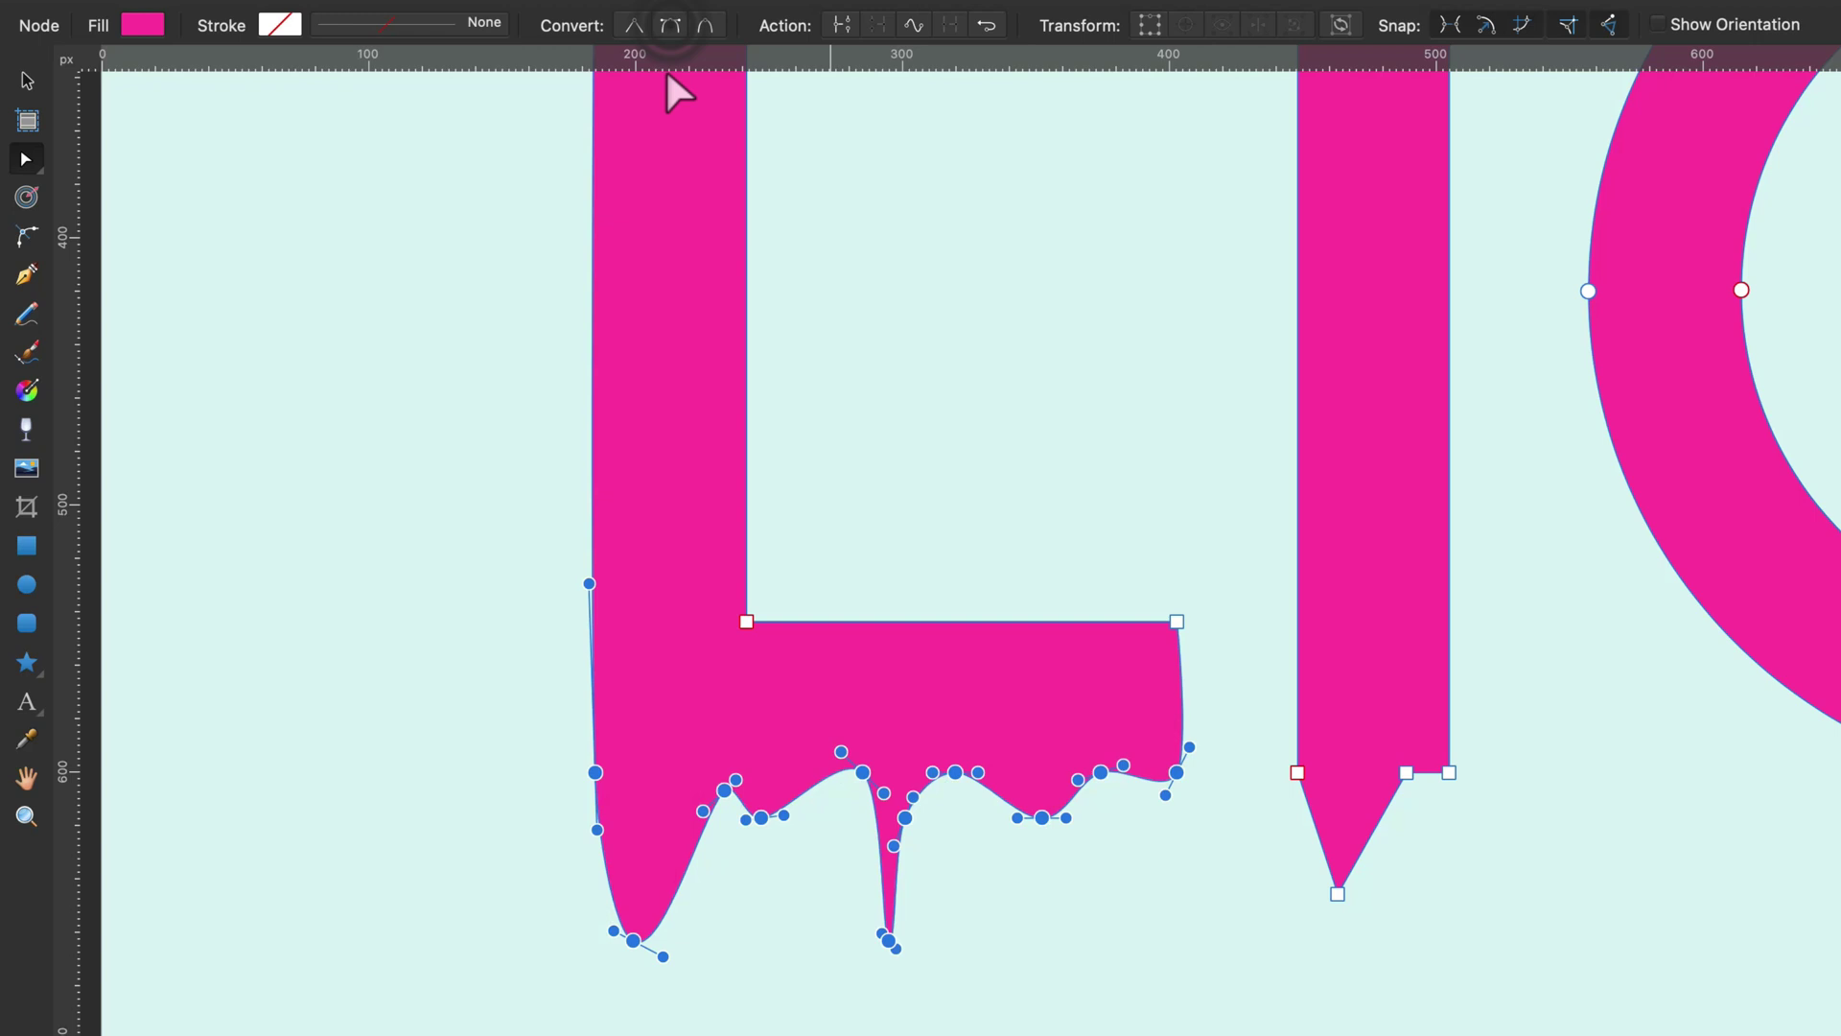
pyautogui.click(522, 768)
pyautogui.click(813, 770)
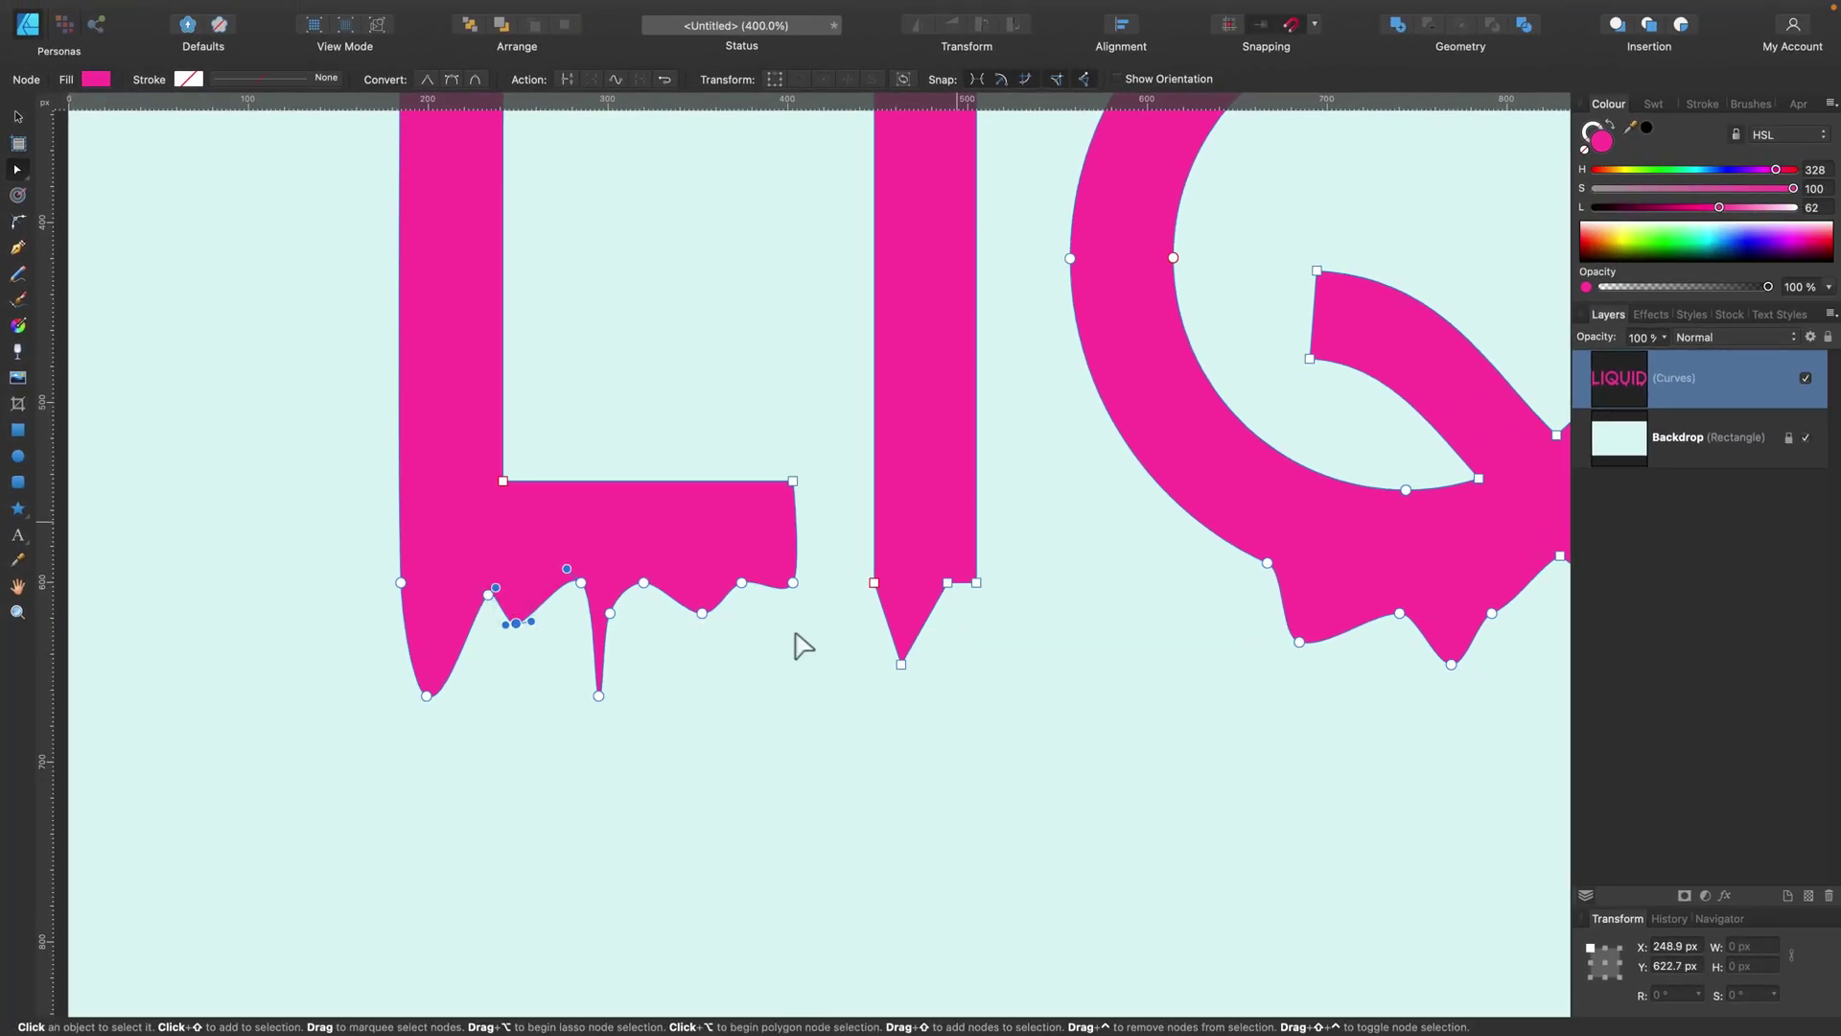
pyautogui.click(1160, 980)
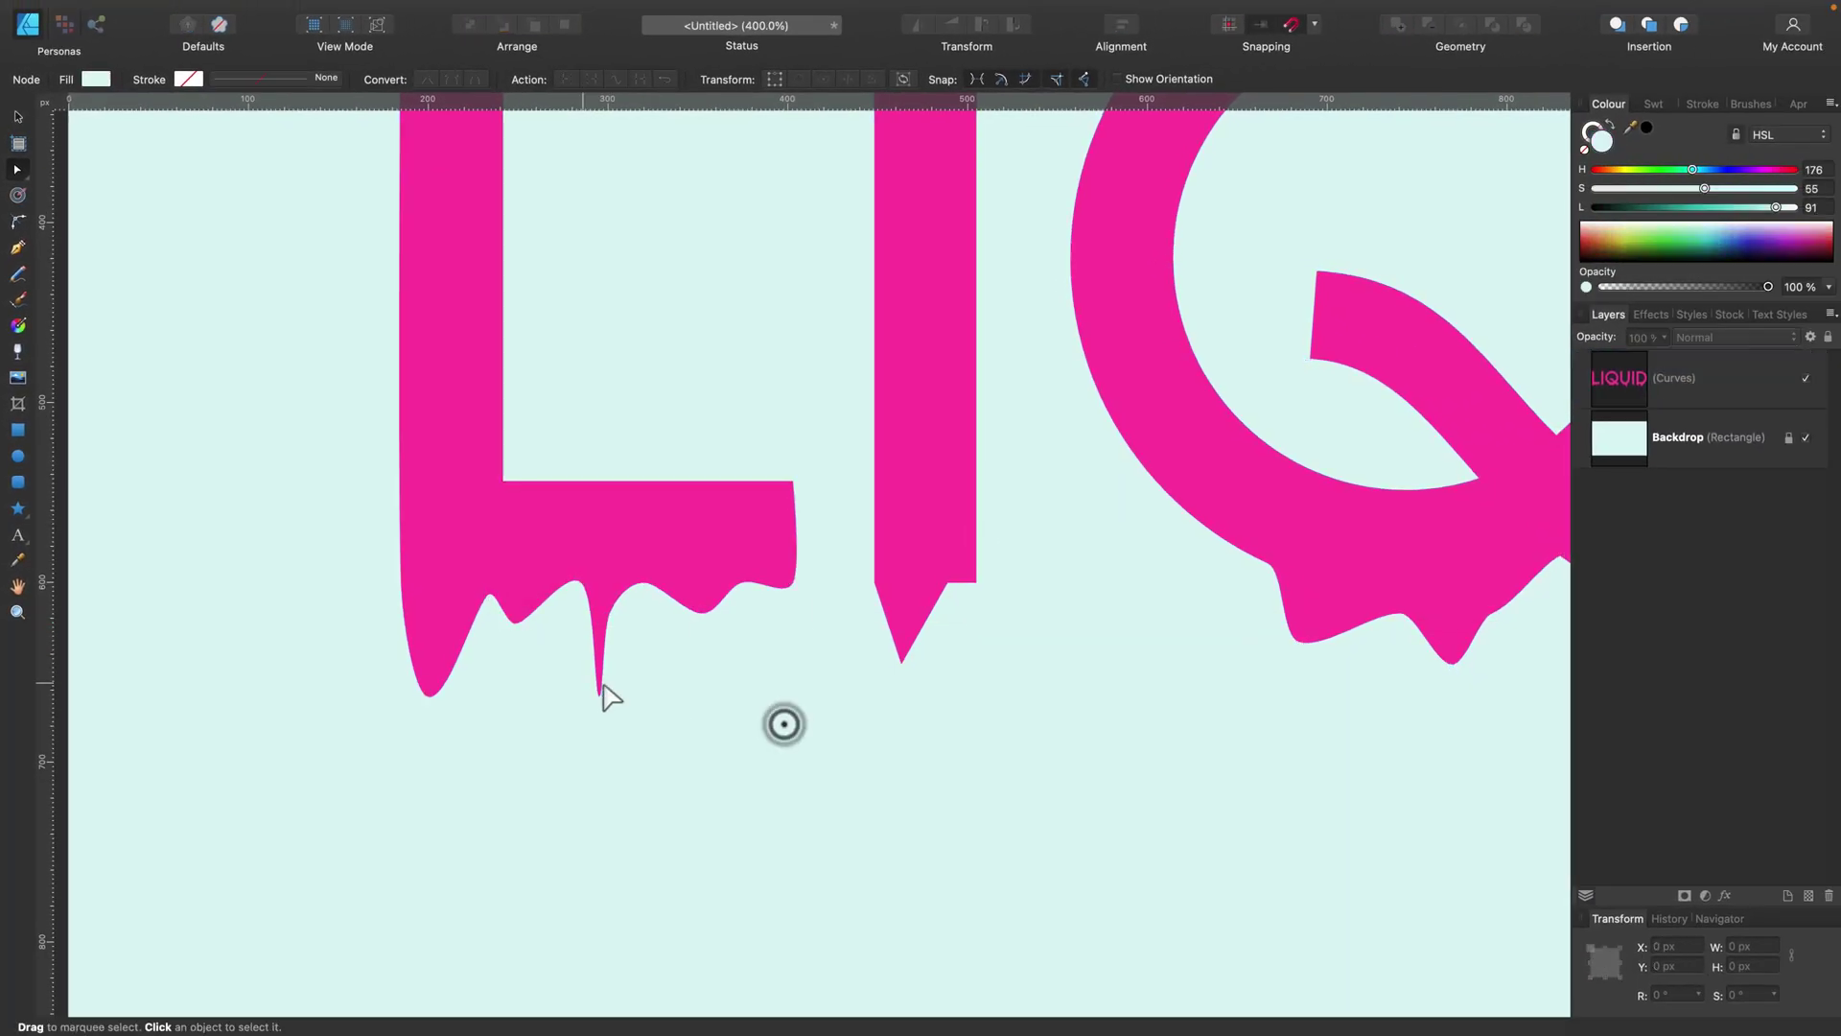
# Step: Convert the I drip's nodes to smooth for a rounded tip
pyautogui.click(431, 678)
pyautogui.click(421, 708)
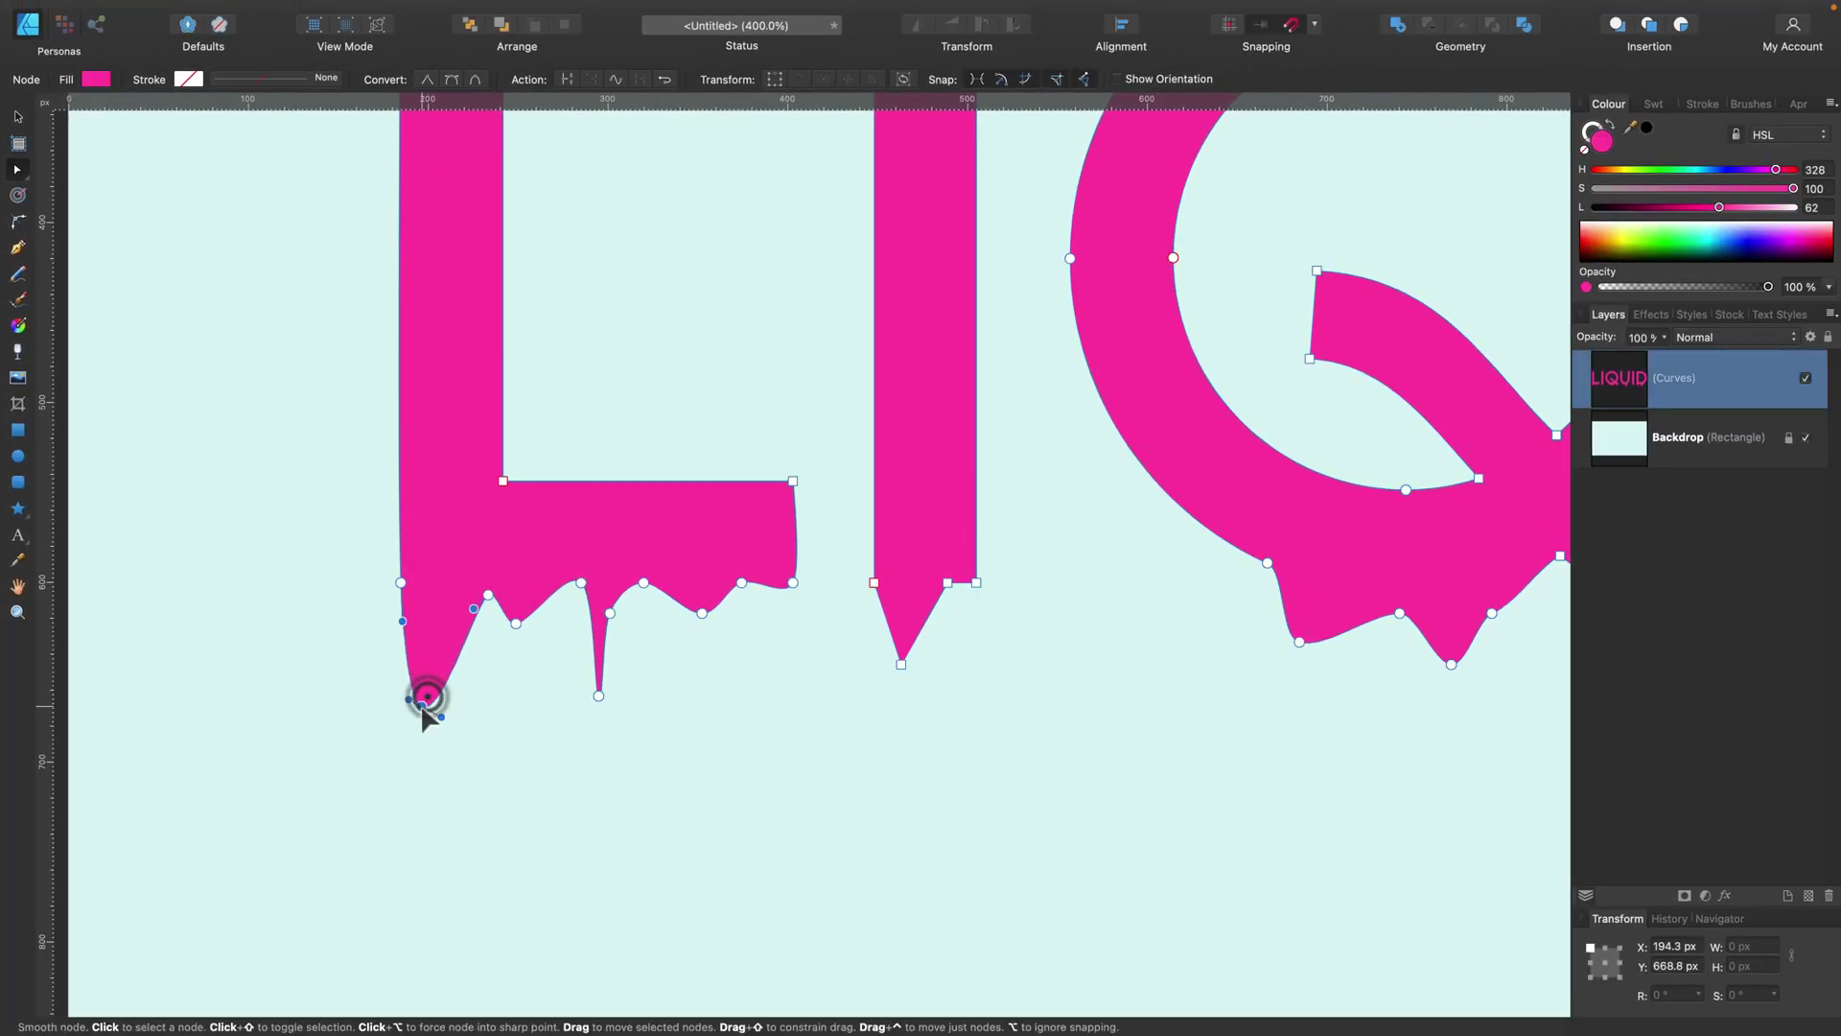
pyautogui.click(842, 554)
pyautogui.click(919, 551)
pyautogui.moveTo(844, 573); pyautogui.dragTo(1060, 733)
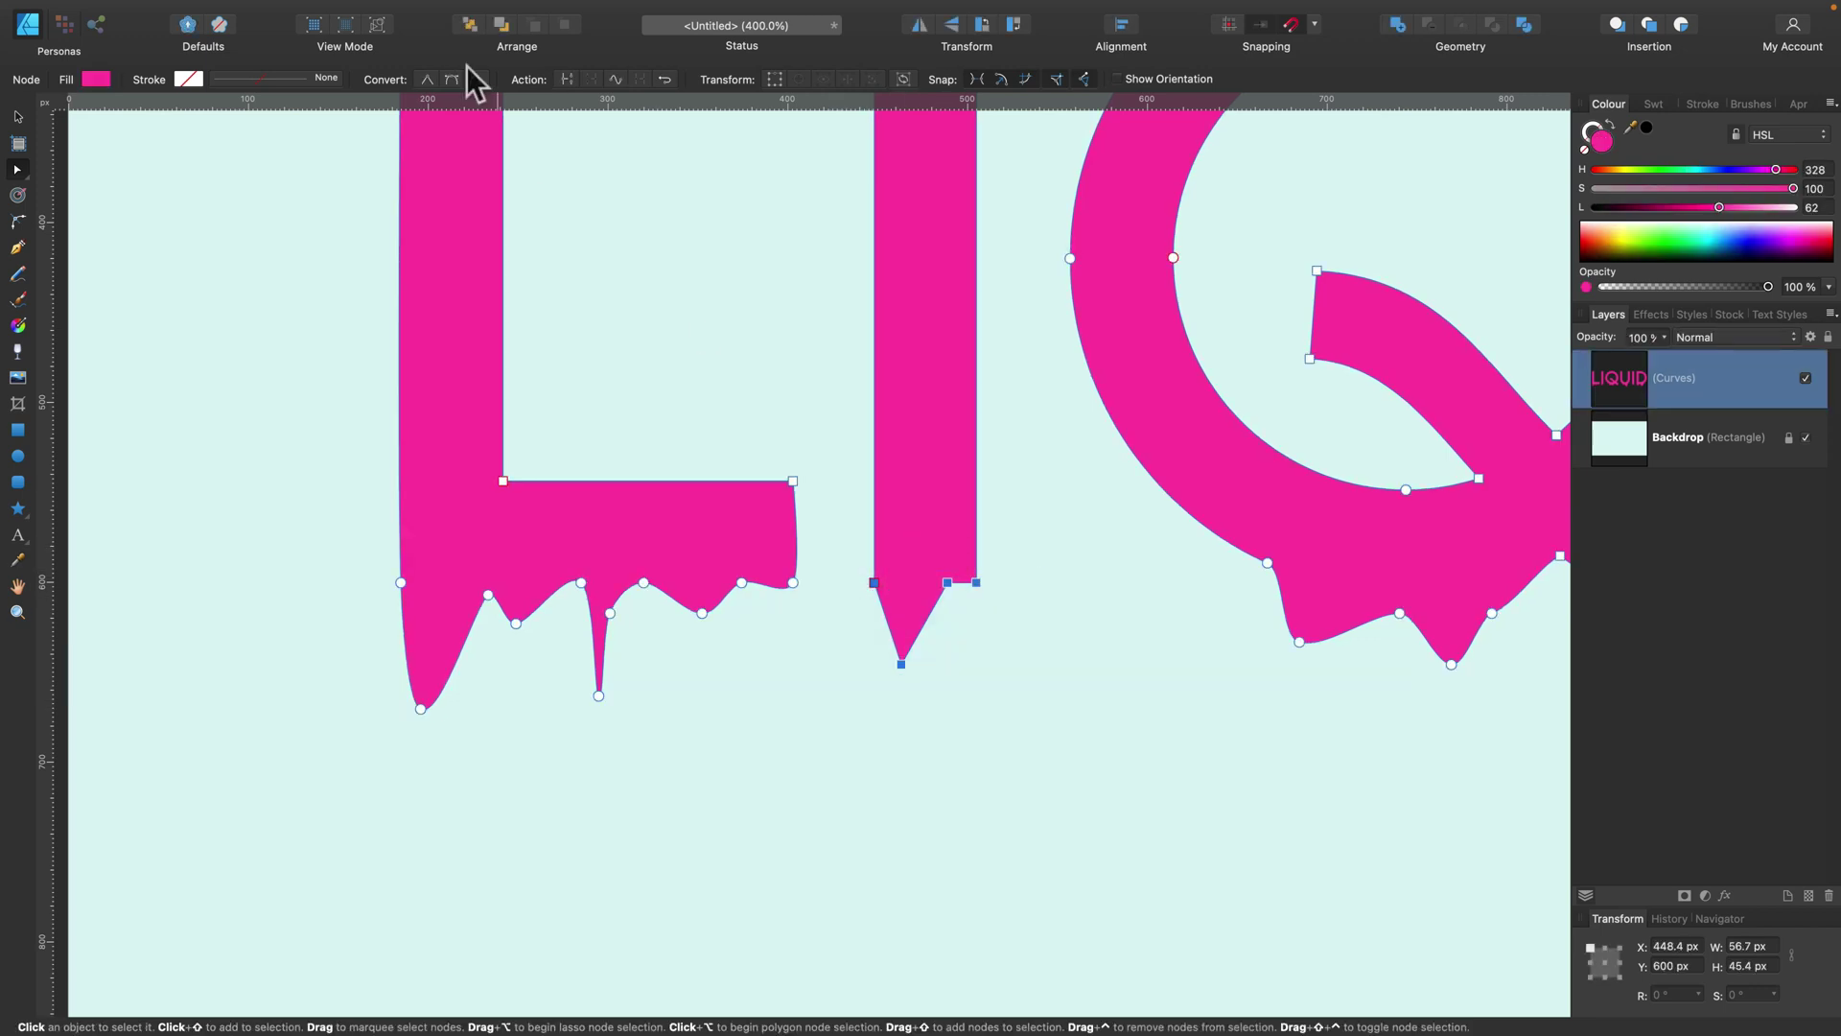
pyautogui.click(452, 79)
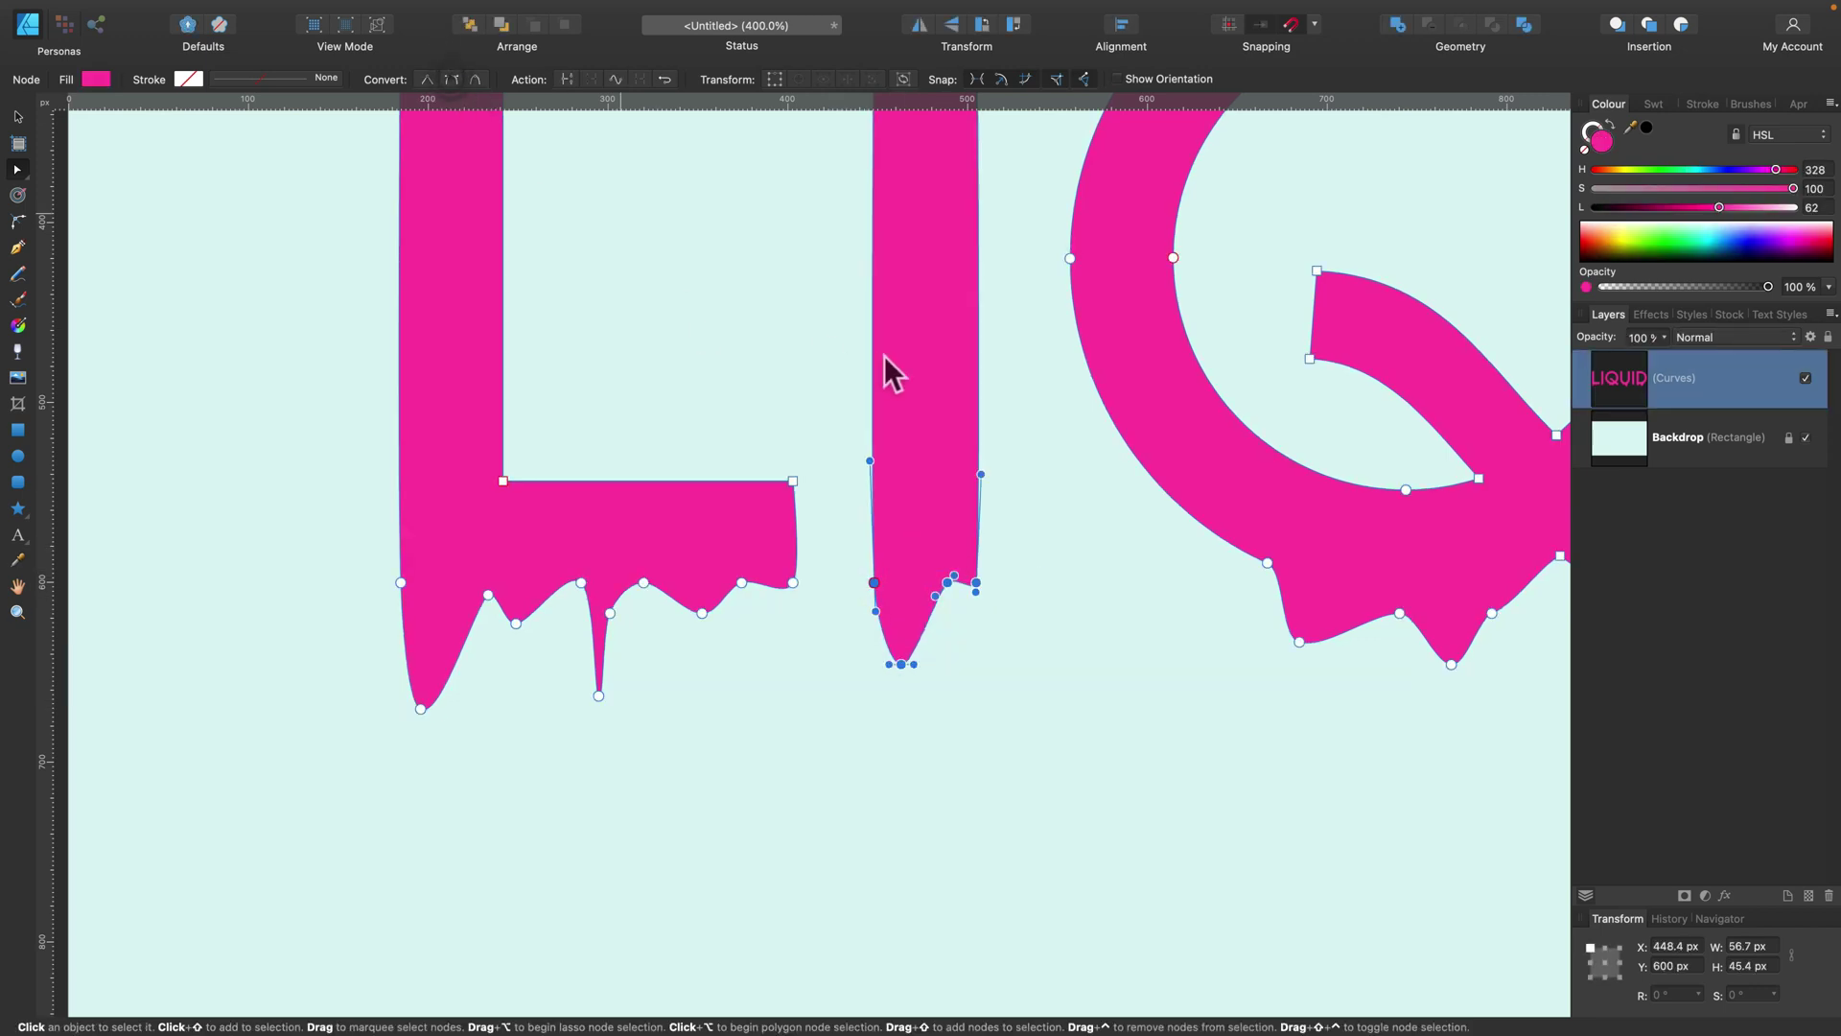
pyautogui.click(867, 534)
pyautogui.hscroll(8, 867, 534)
pyautogui.hscroll(3, 880, 544)
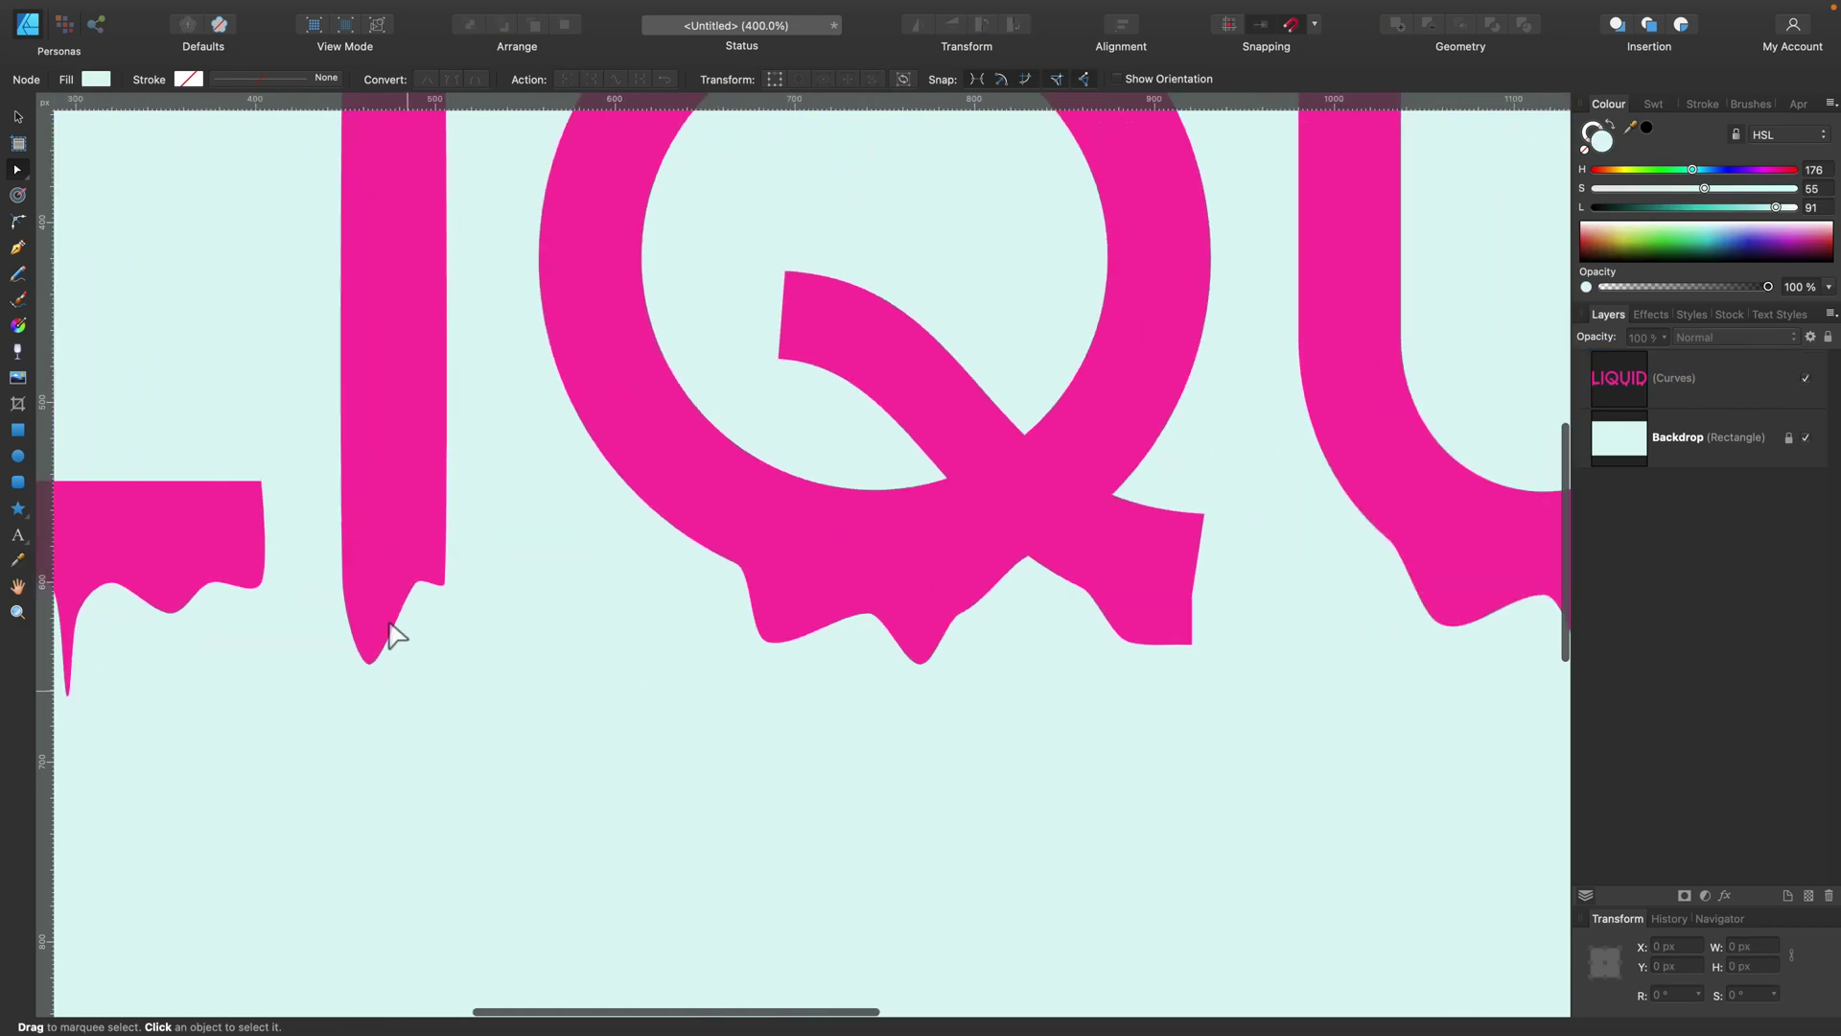
# Step: Nudge the I drip's tip slightly left and fine-tune its smooth node
pyautogui.click(380, 618)
pyautogui.click(397, 615)
pyautogui.moveTo(388, 621)
pyautogui.mouseDown()
pyautogui.moveTo(374, 641)
pyautogui.moveTo(370, 624)
pyautogui.mouseUp()
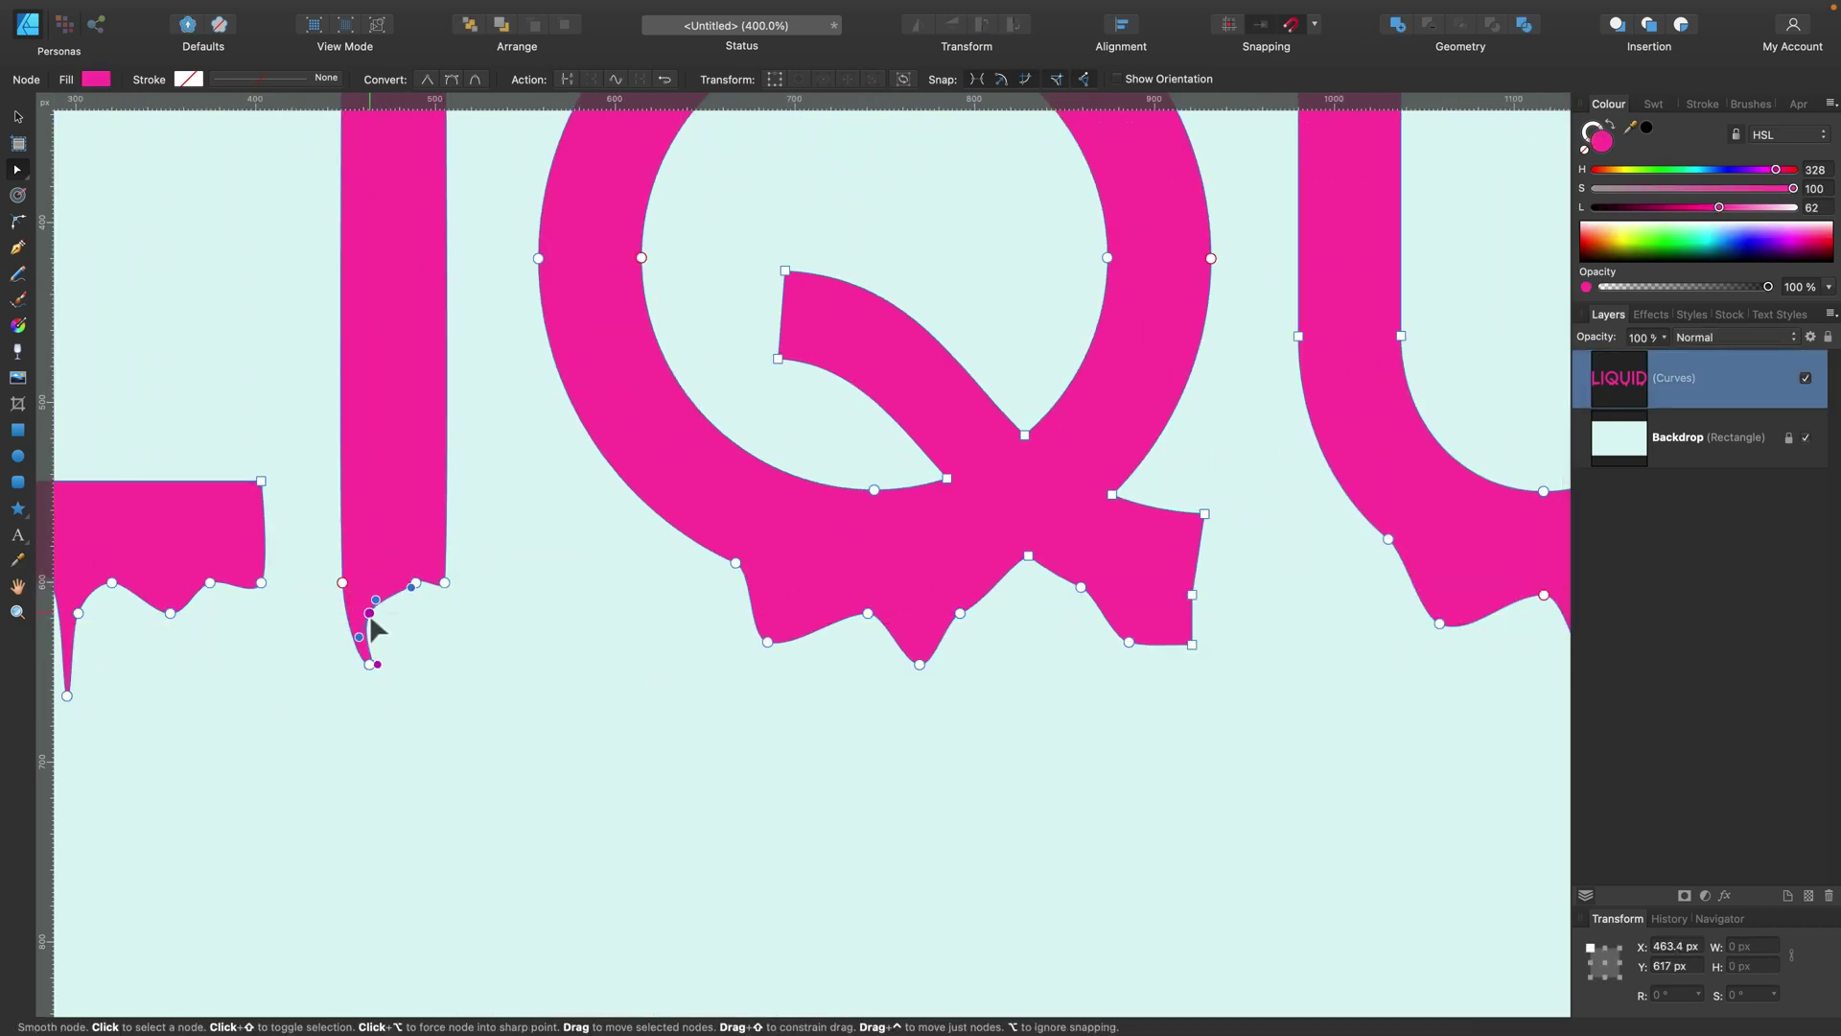
pyautogui.click(457, 662)
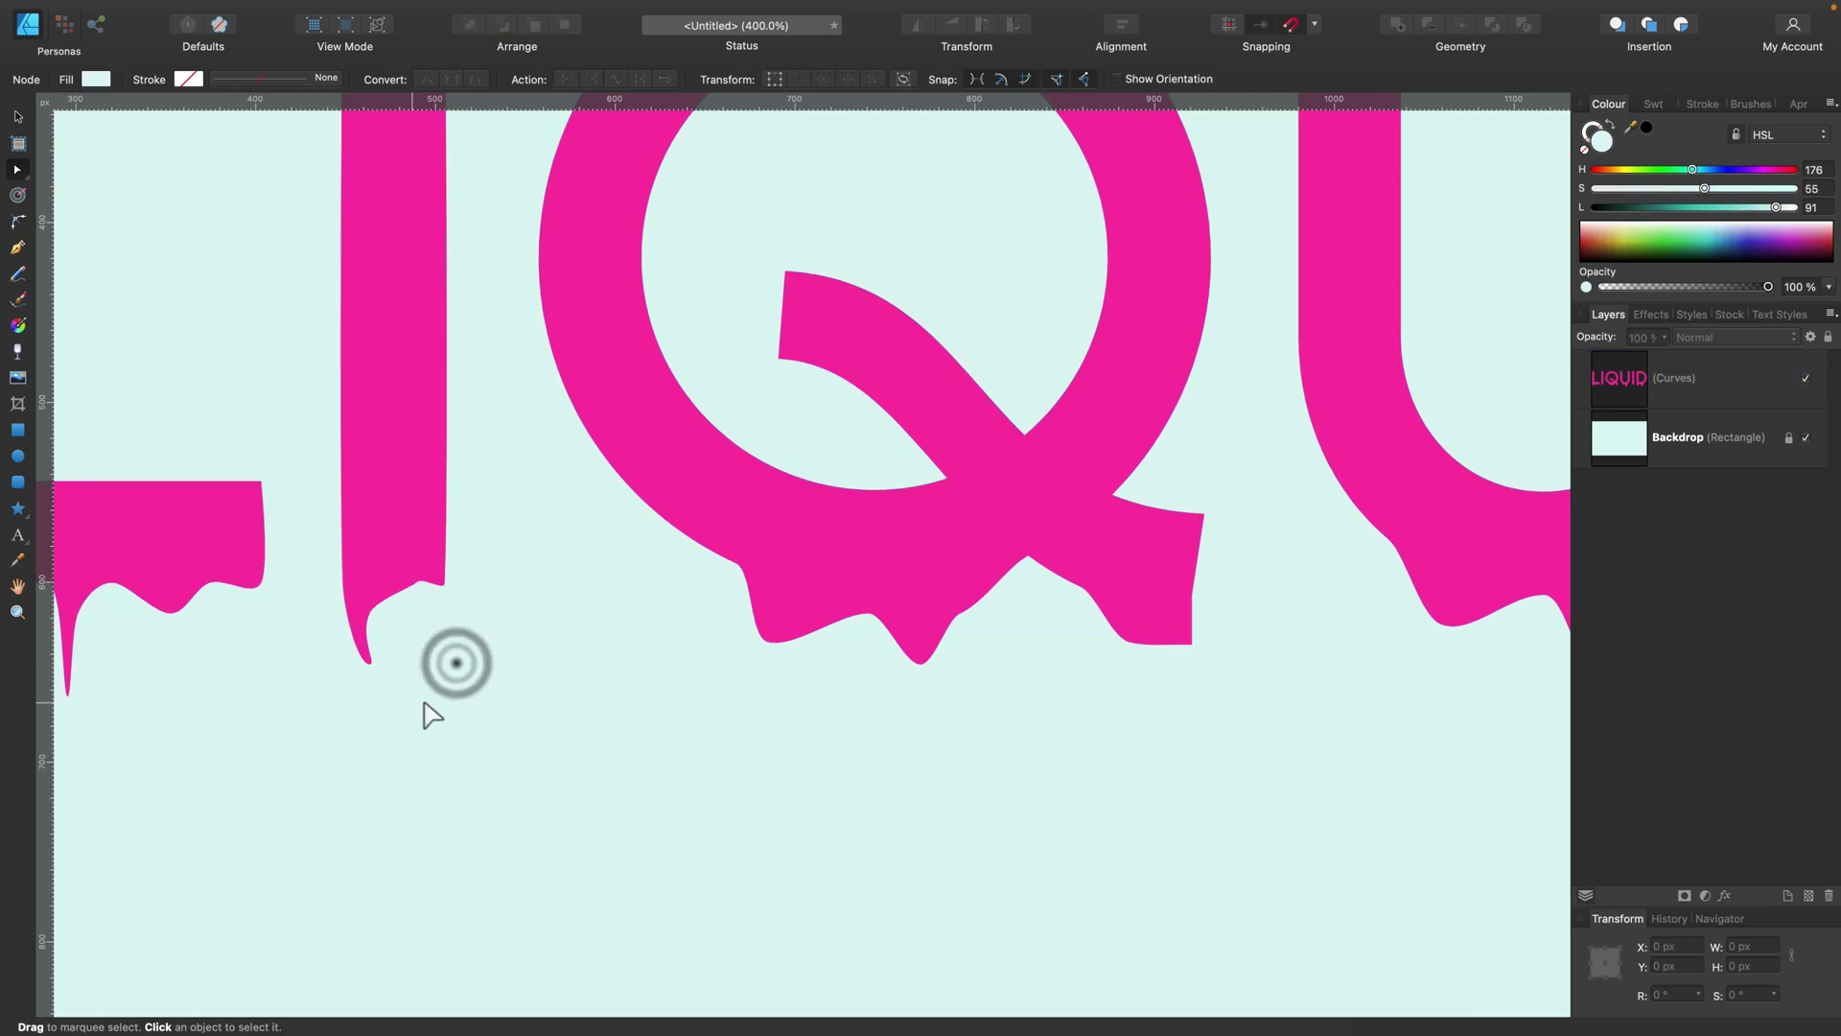
pyautogui.click(410, 575)
pyautogui.click(546, 617)
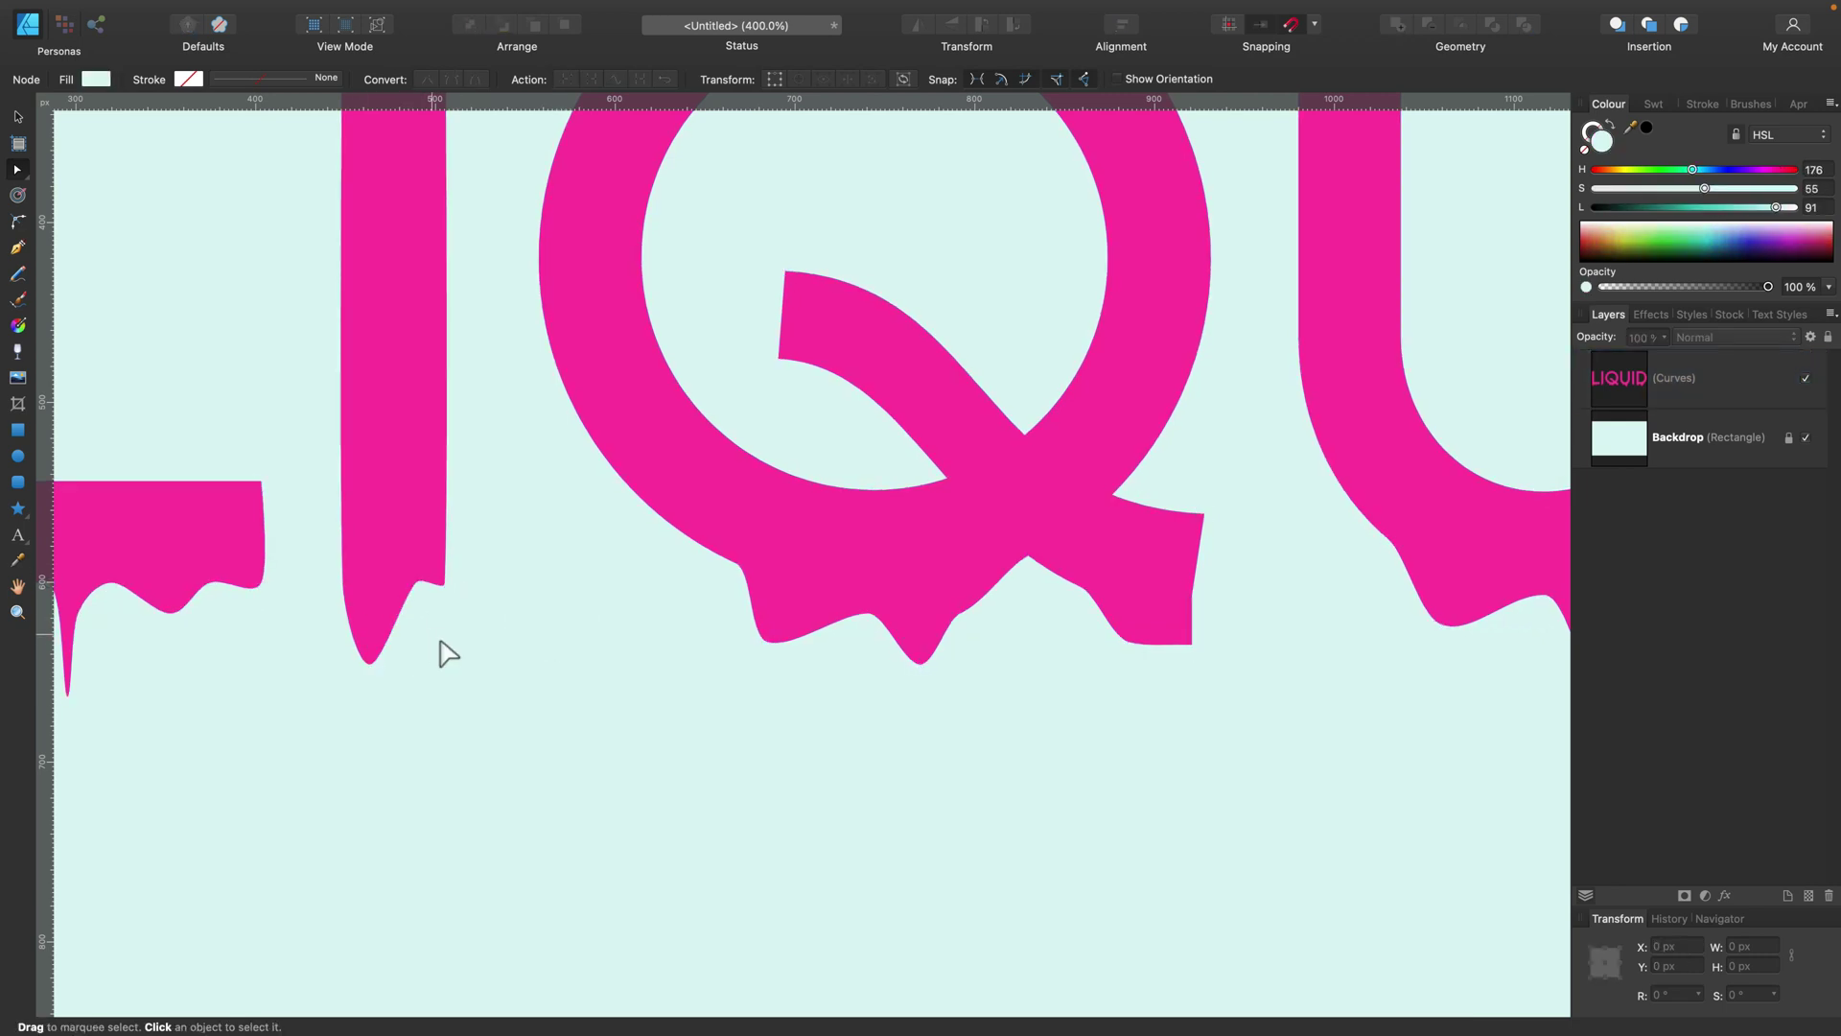
pyautogui.click(357, 621)
pyautogui.click(349, 623)
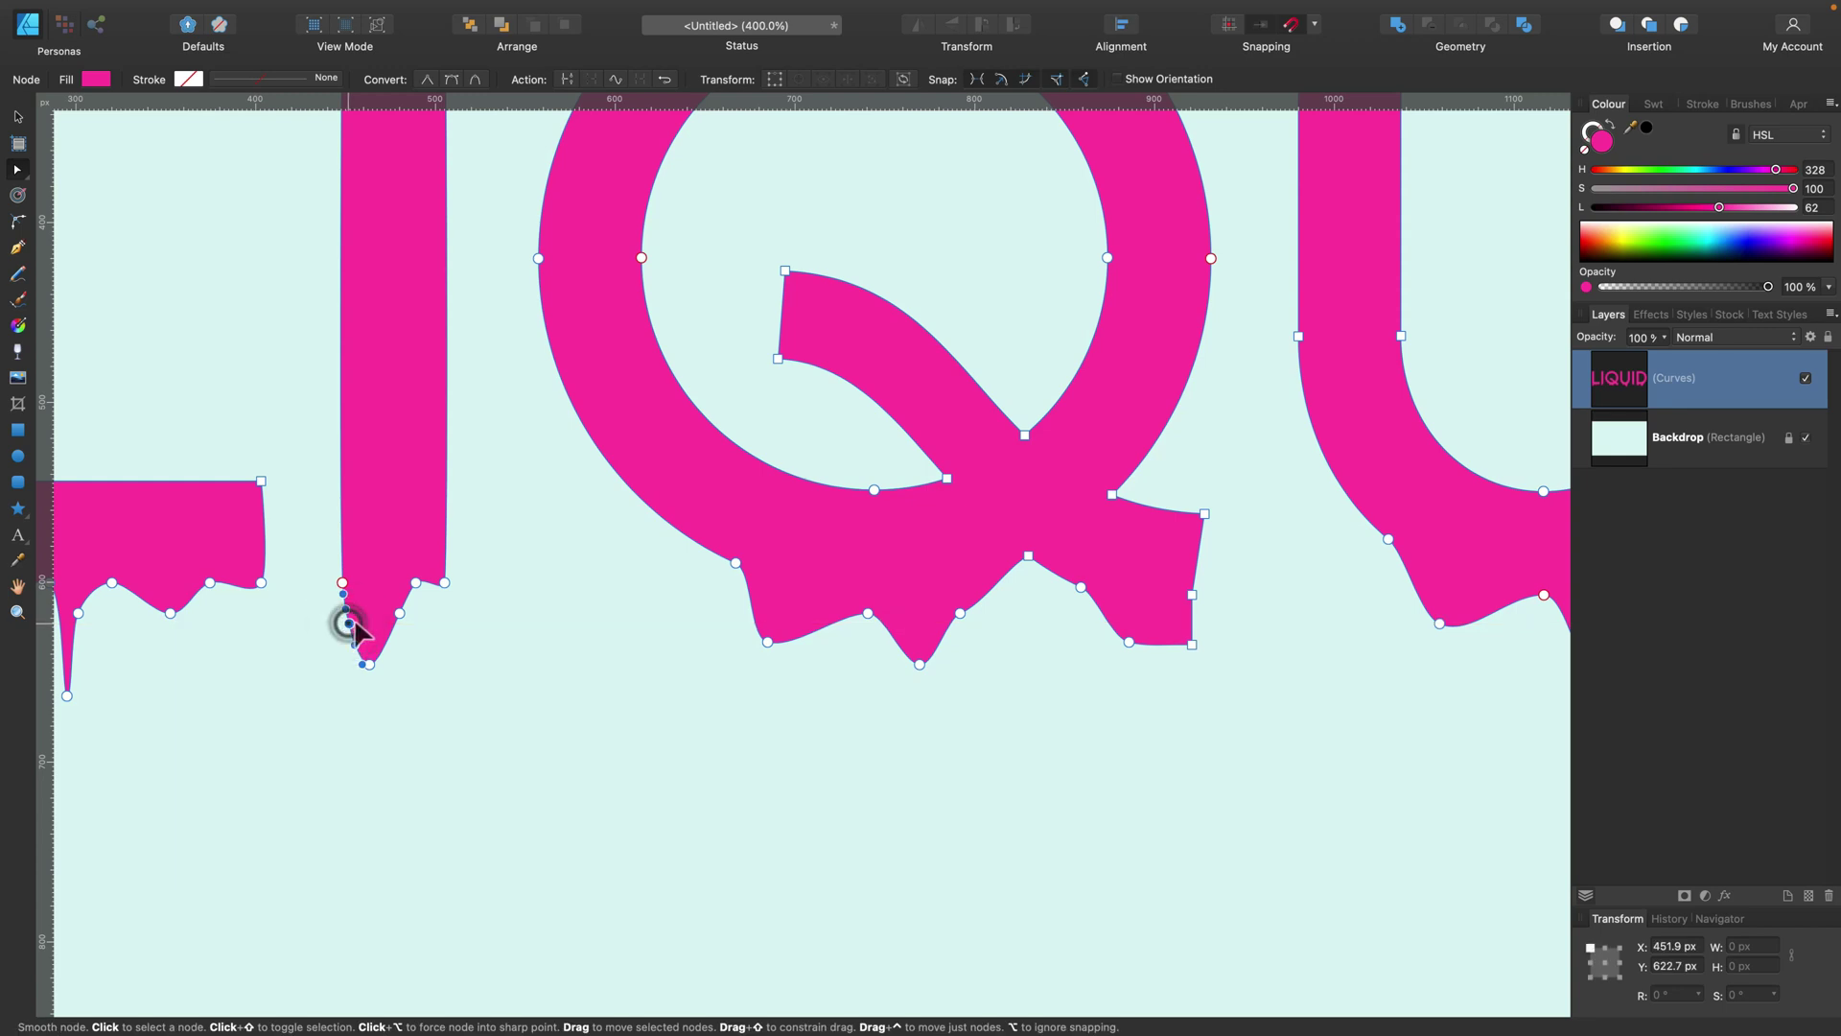
pyautogui.moveTo(349, 624); pyautogui.dragTo(359, 622)
pyautogui.click(501, 699)
pyautogui.hscroll(-3, 501, 699)
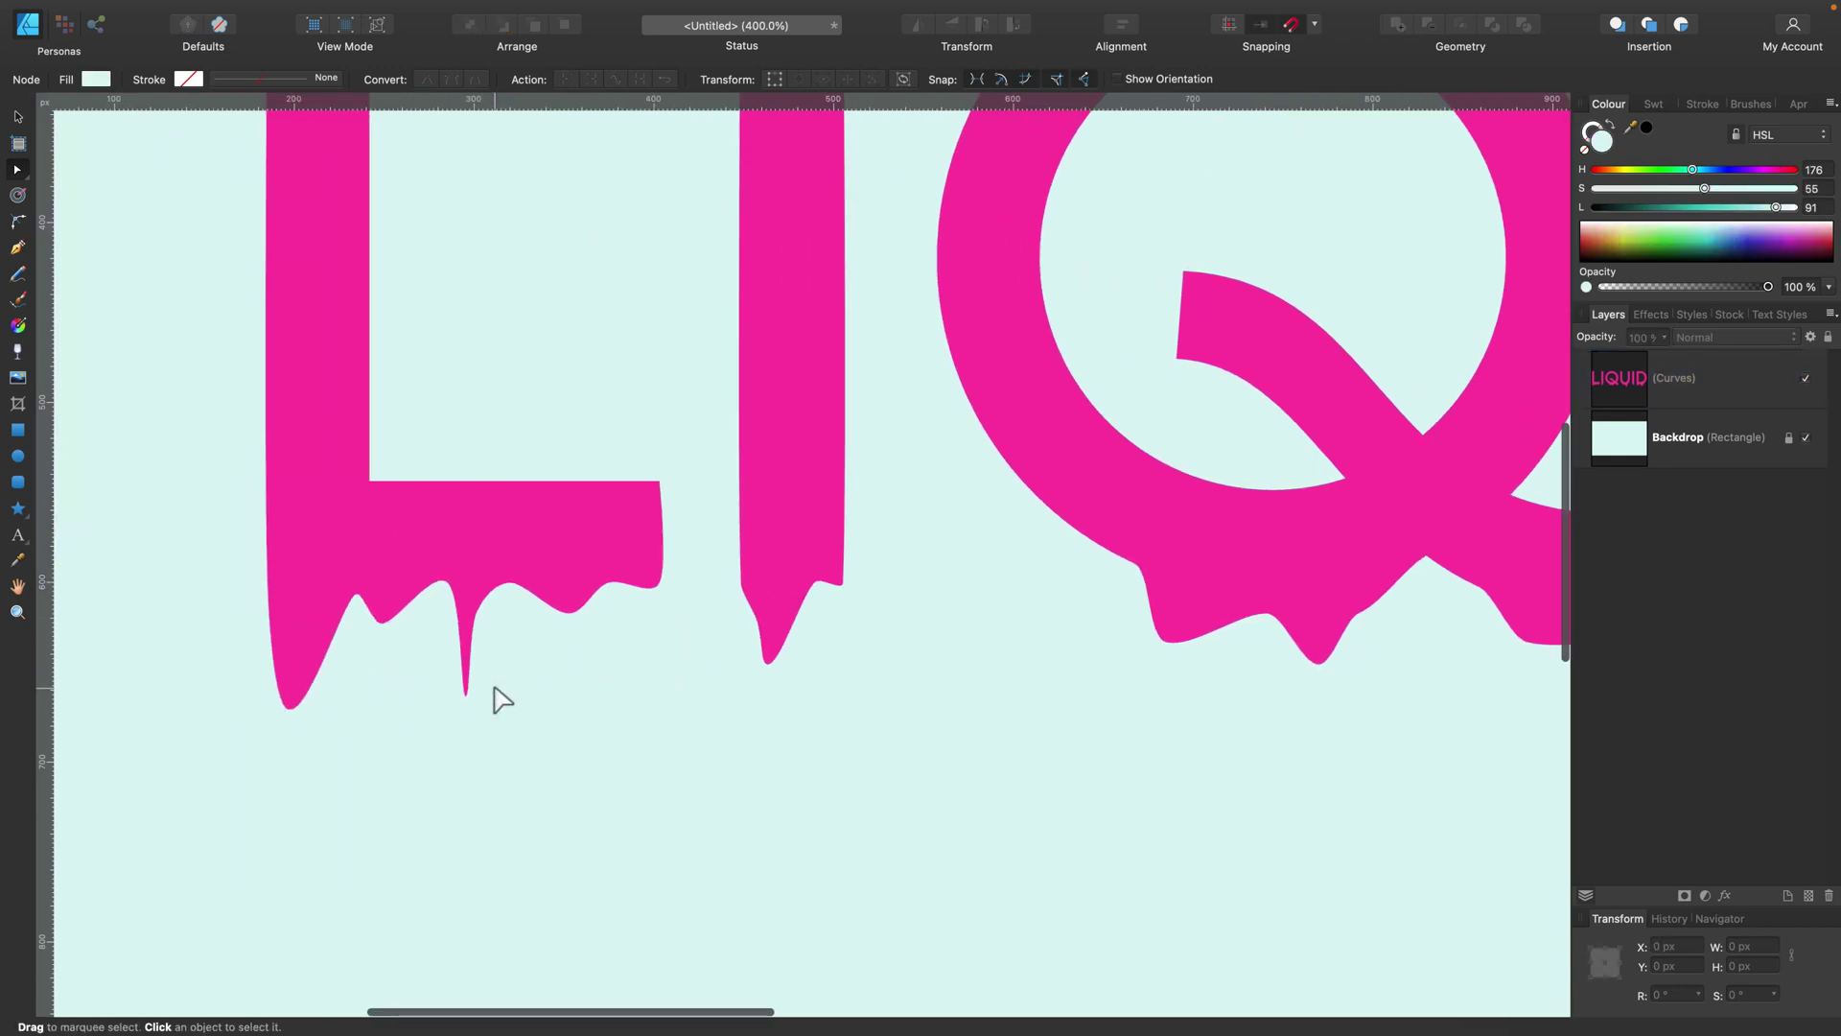
pyautogui.hscroll(5, 494, 698)
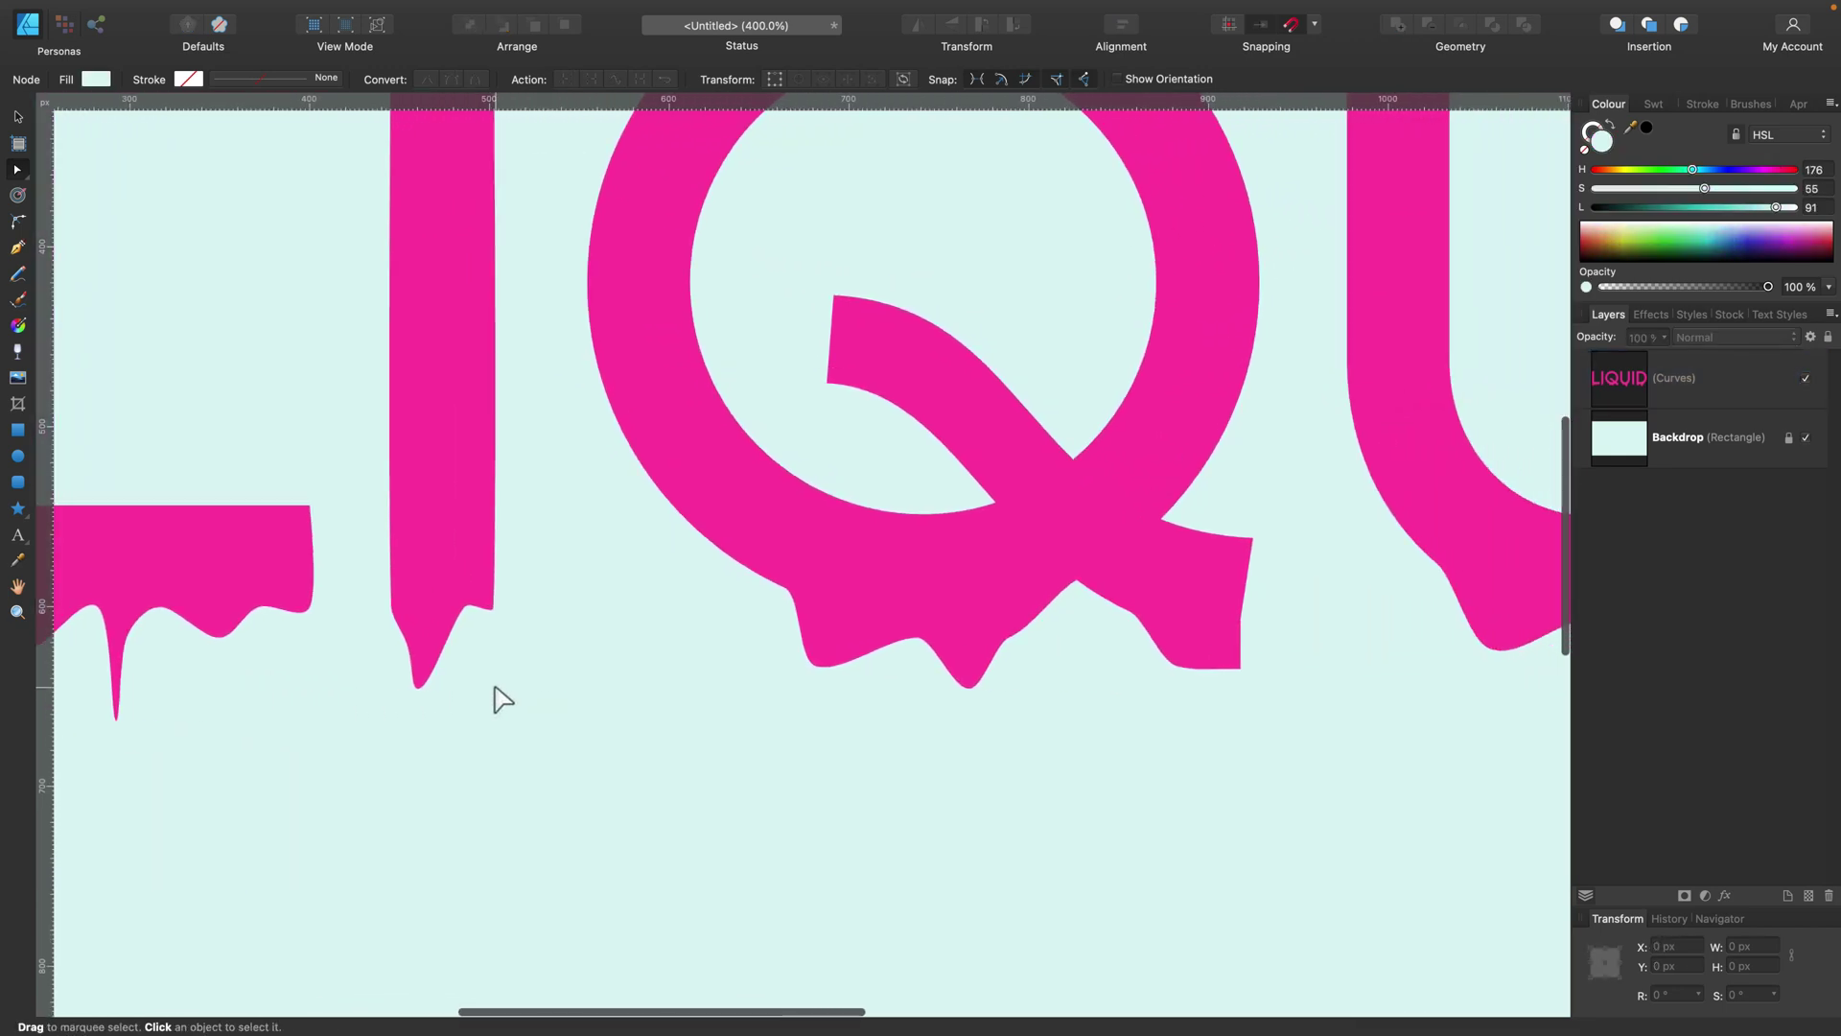
pyautogui.hscroll(4, 494, 698)
# Step: Lengthen the Q's right drip downward
pyautogui.click(458, 509)
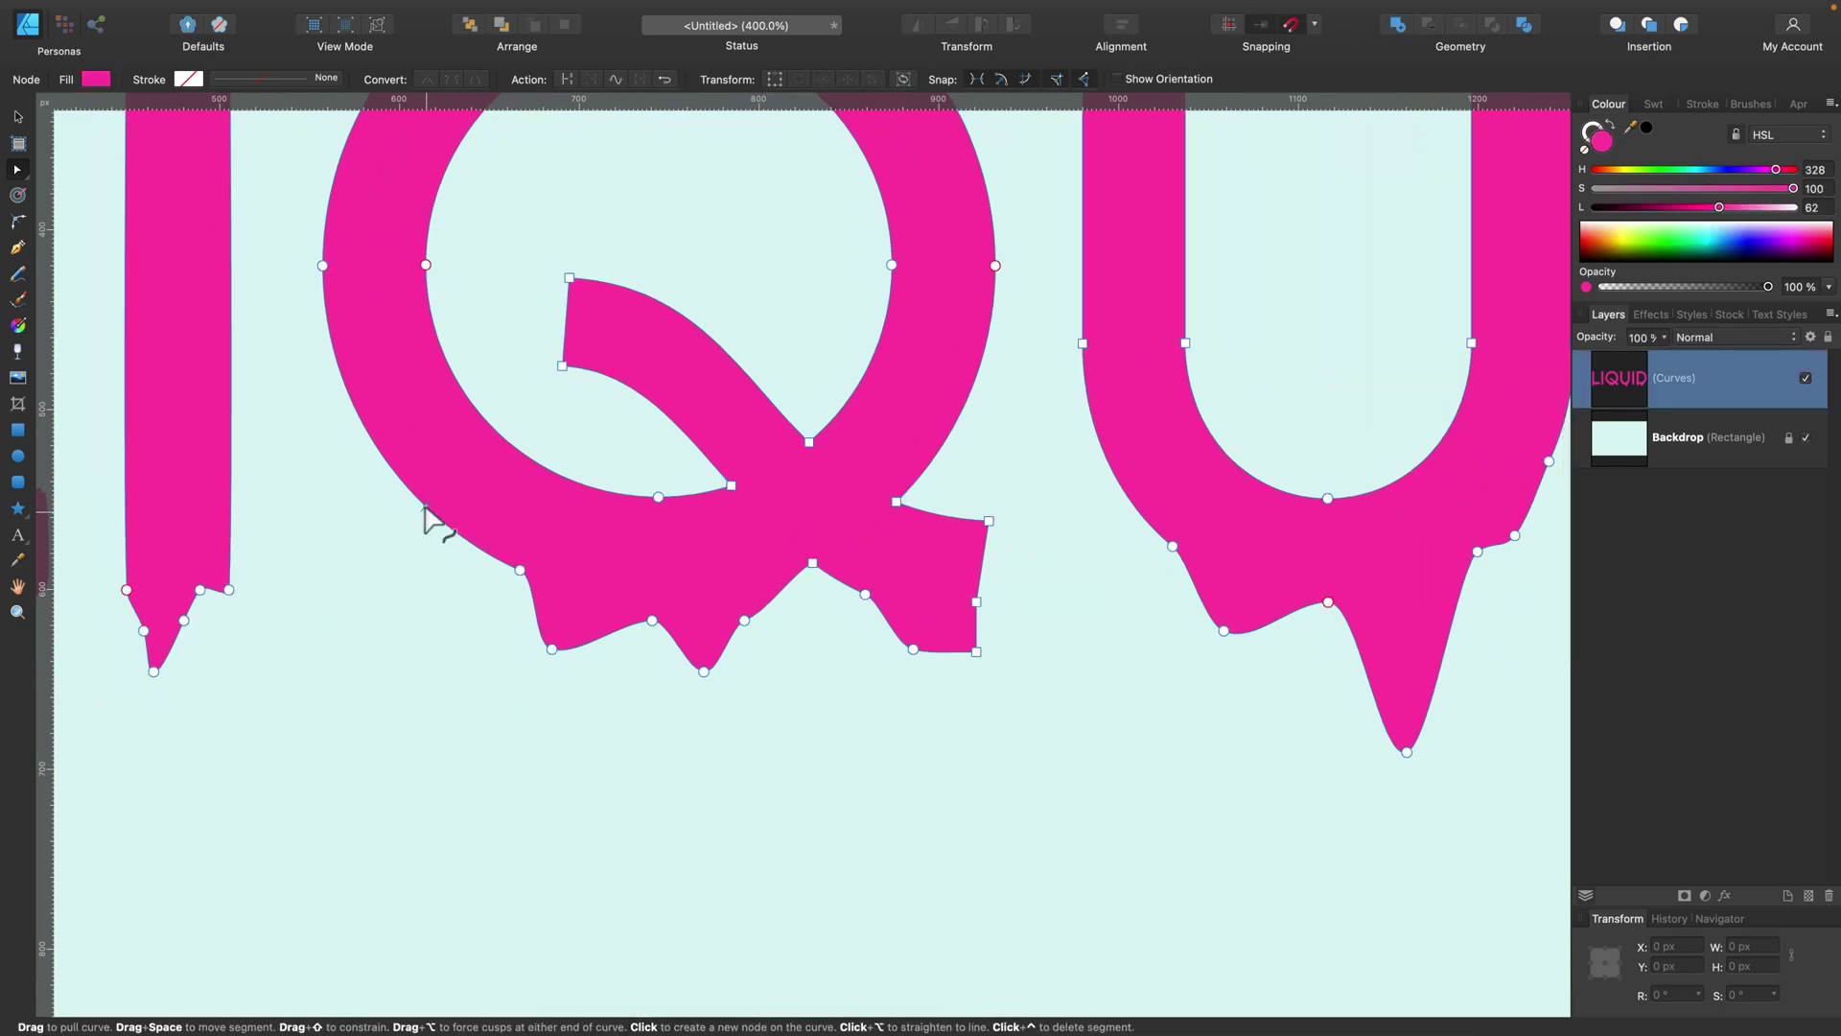
pyautogui.click(417, 496)
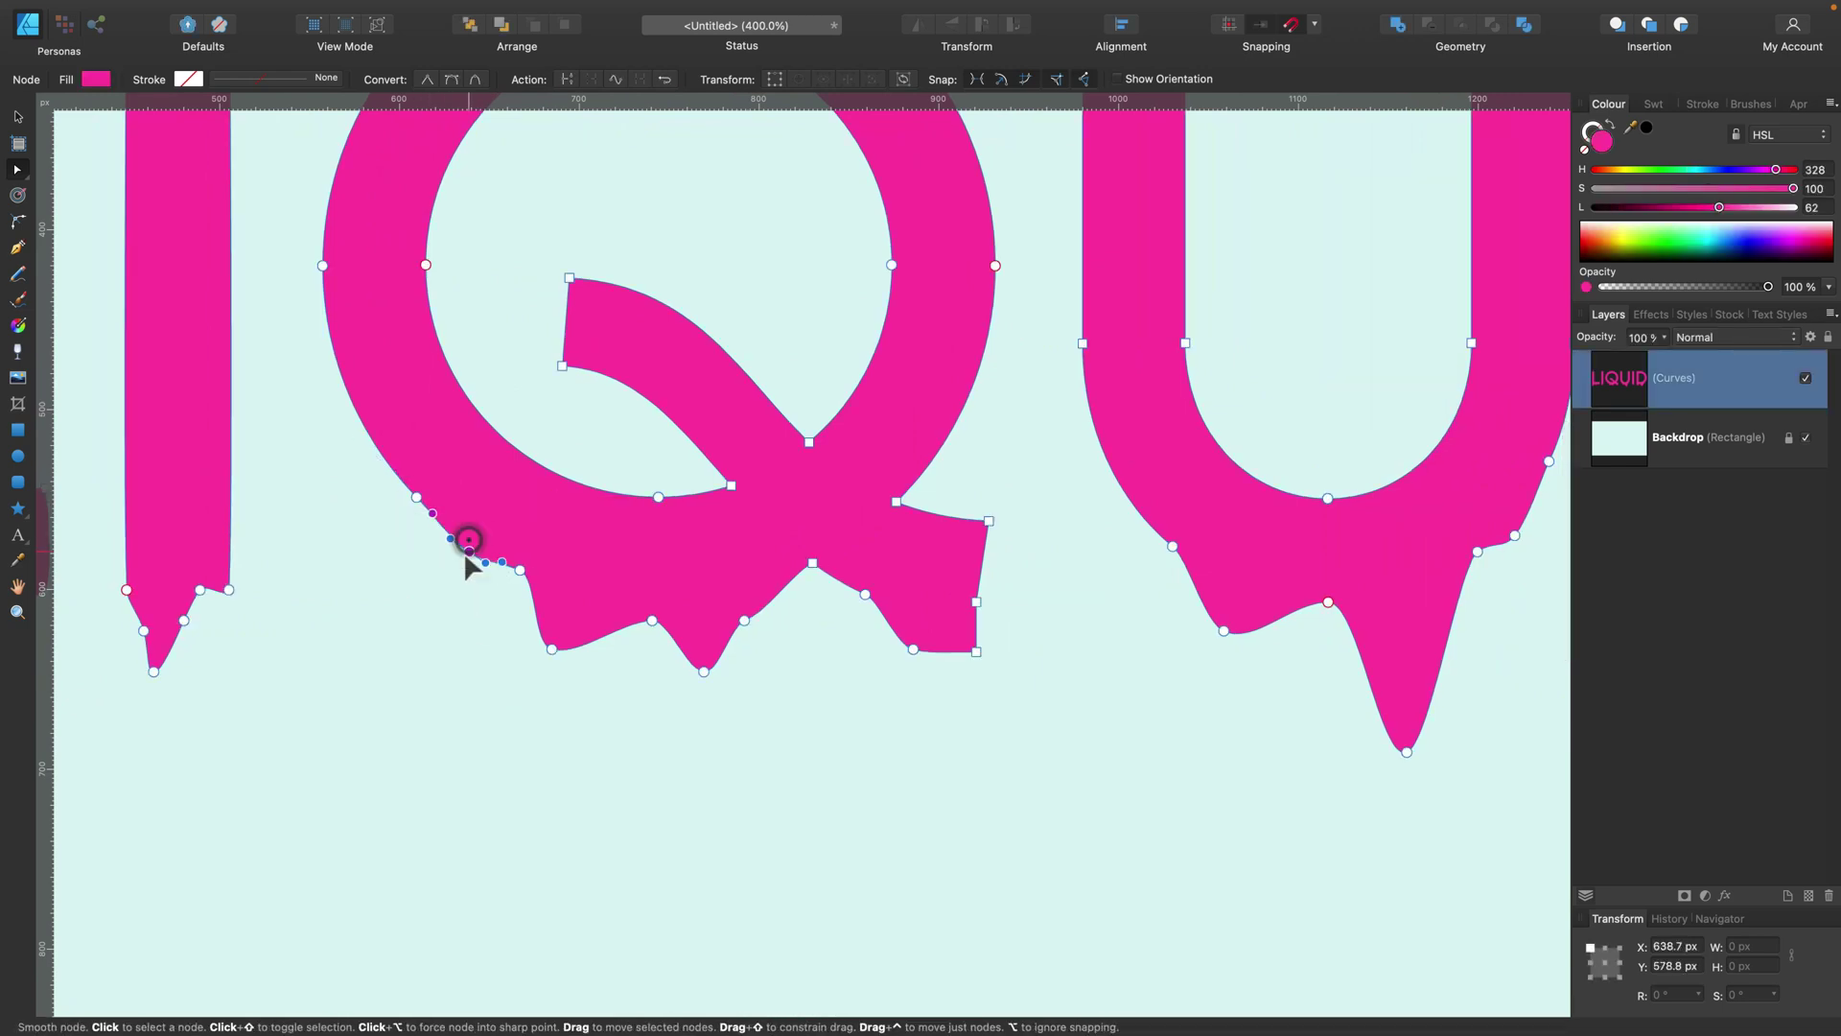
pyautogui.click(463, 628)
pyautogui.hscroll(3, 804, 689)
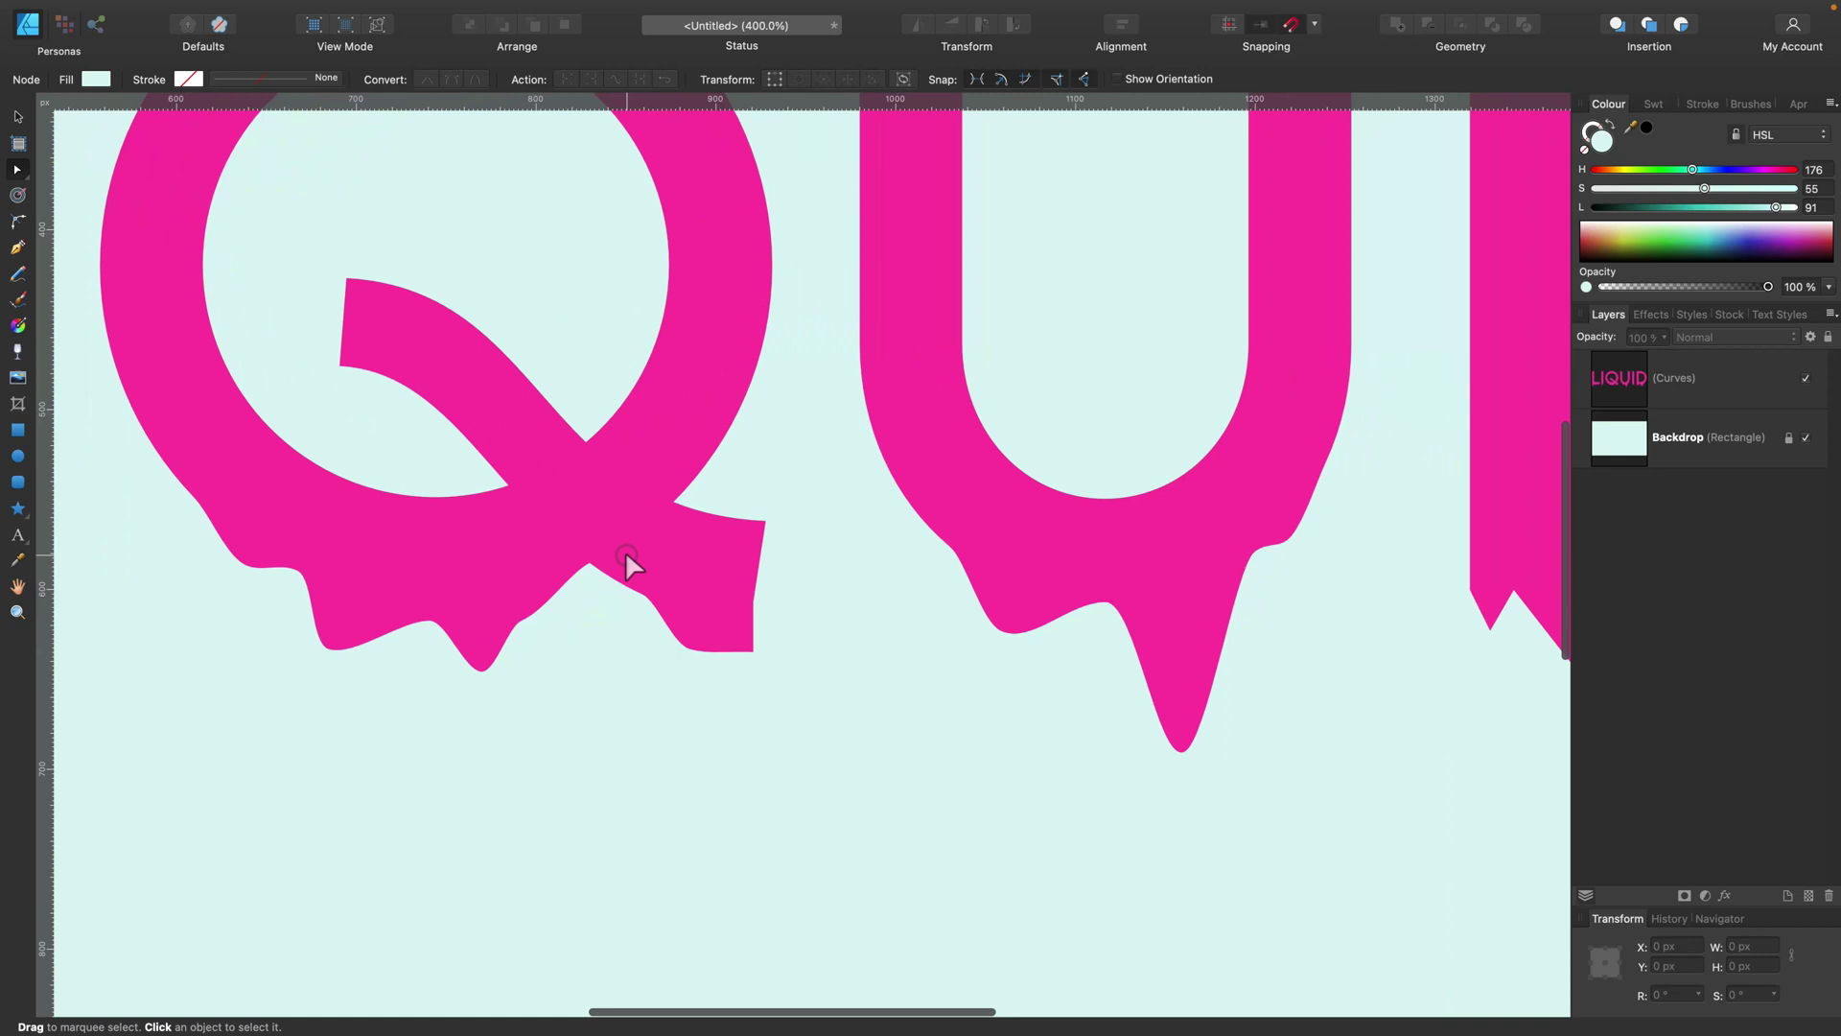
pyautogui.click(626, 549)
pyautogui.click(589, 563)
pyautogui.click(854, 710)
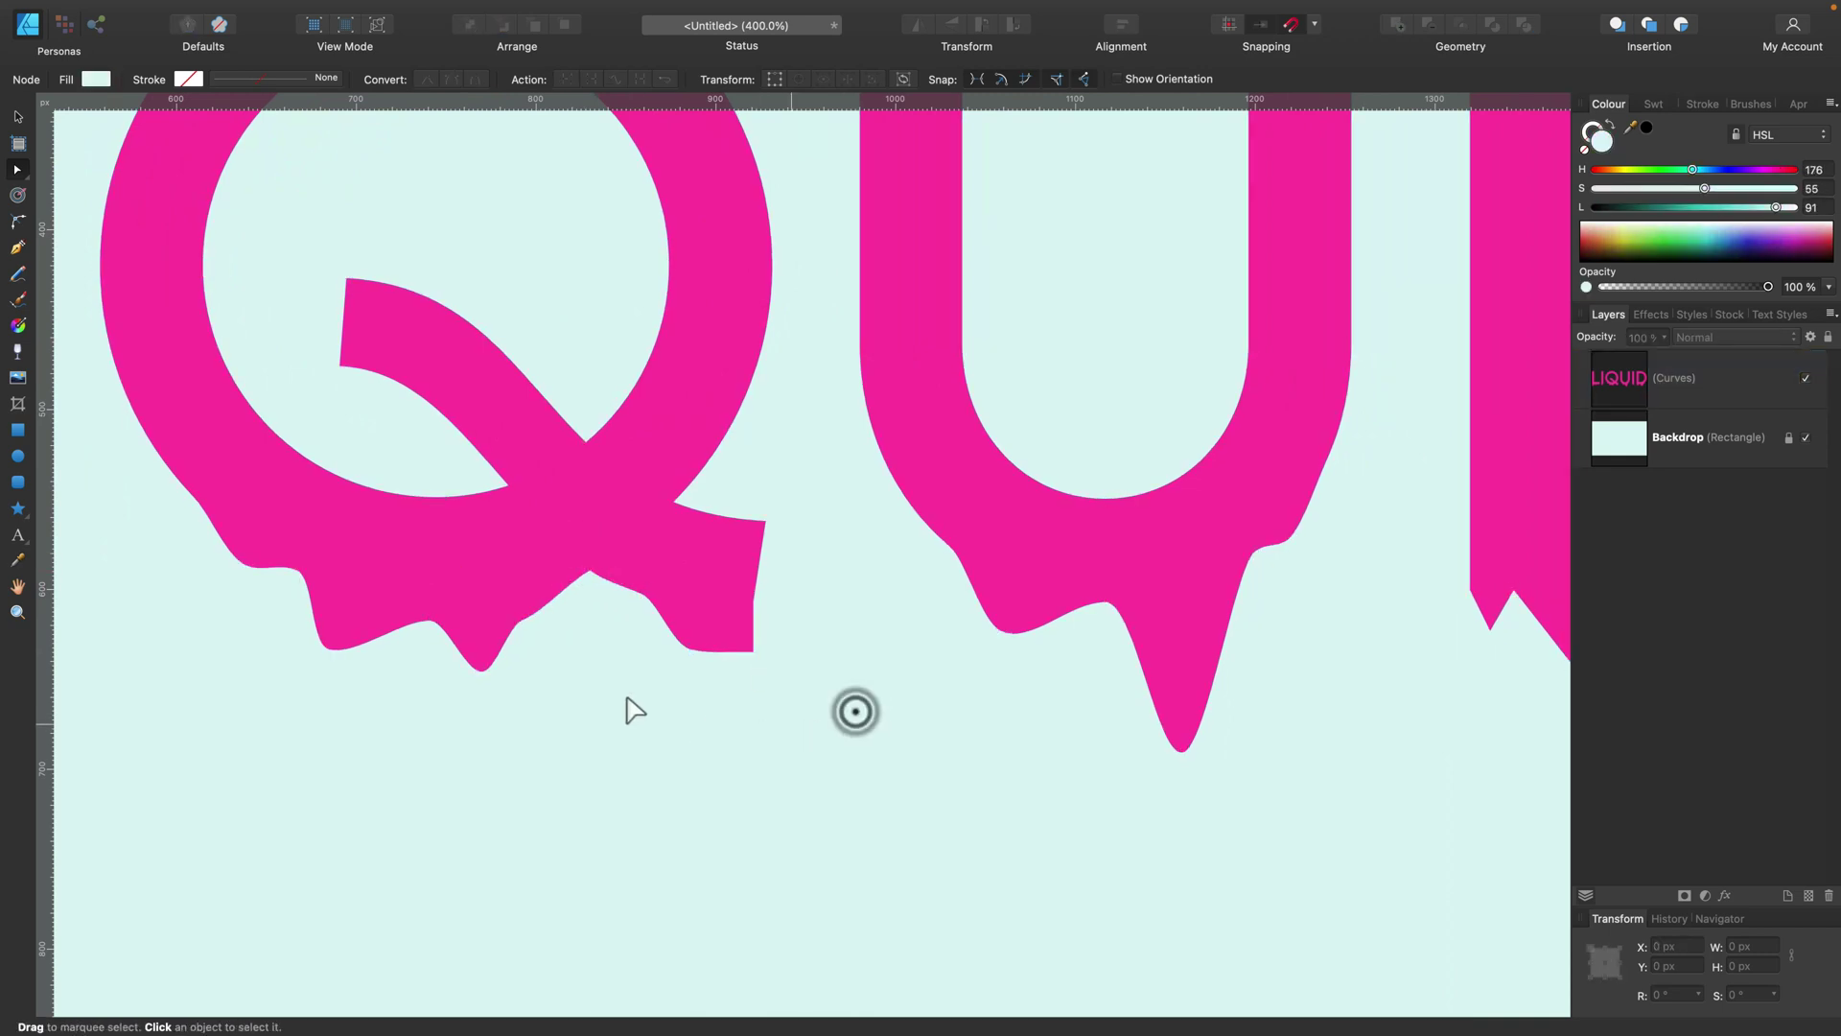
pyautogui.click(550, 602)
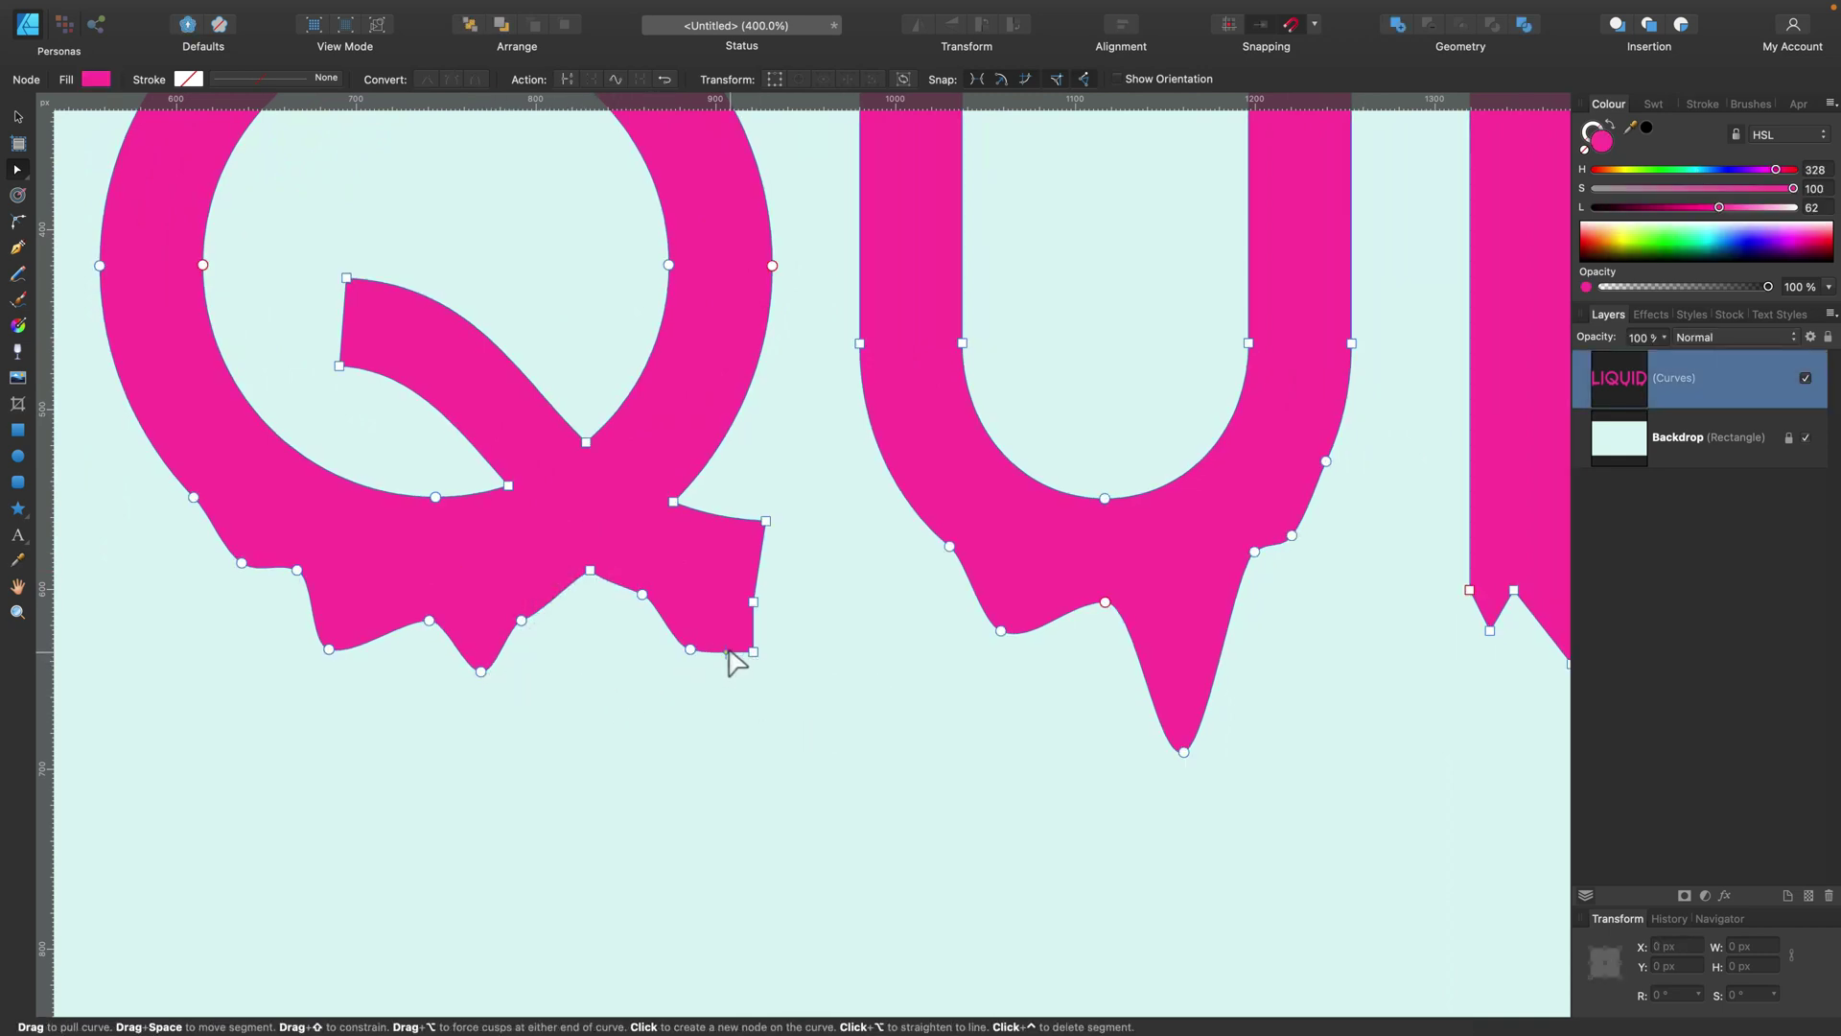
pyautogui.moveTo(691, 650); pyautogui.dragTo(690, 679)
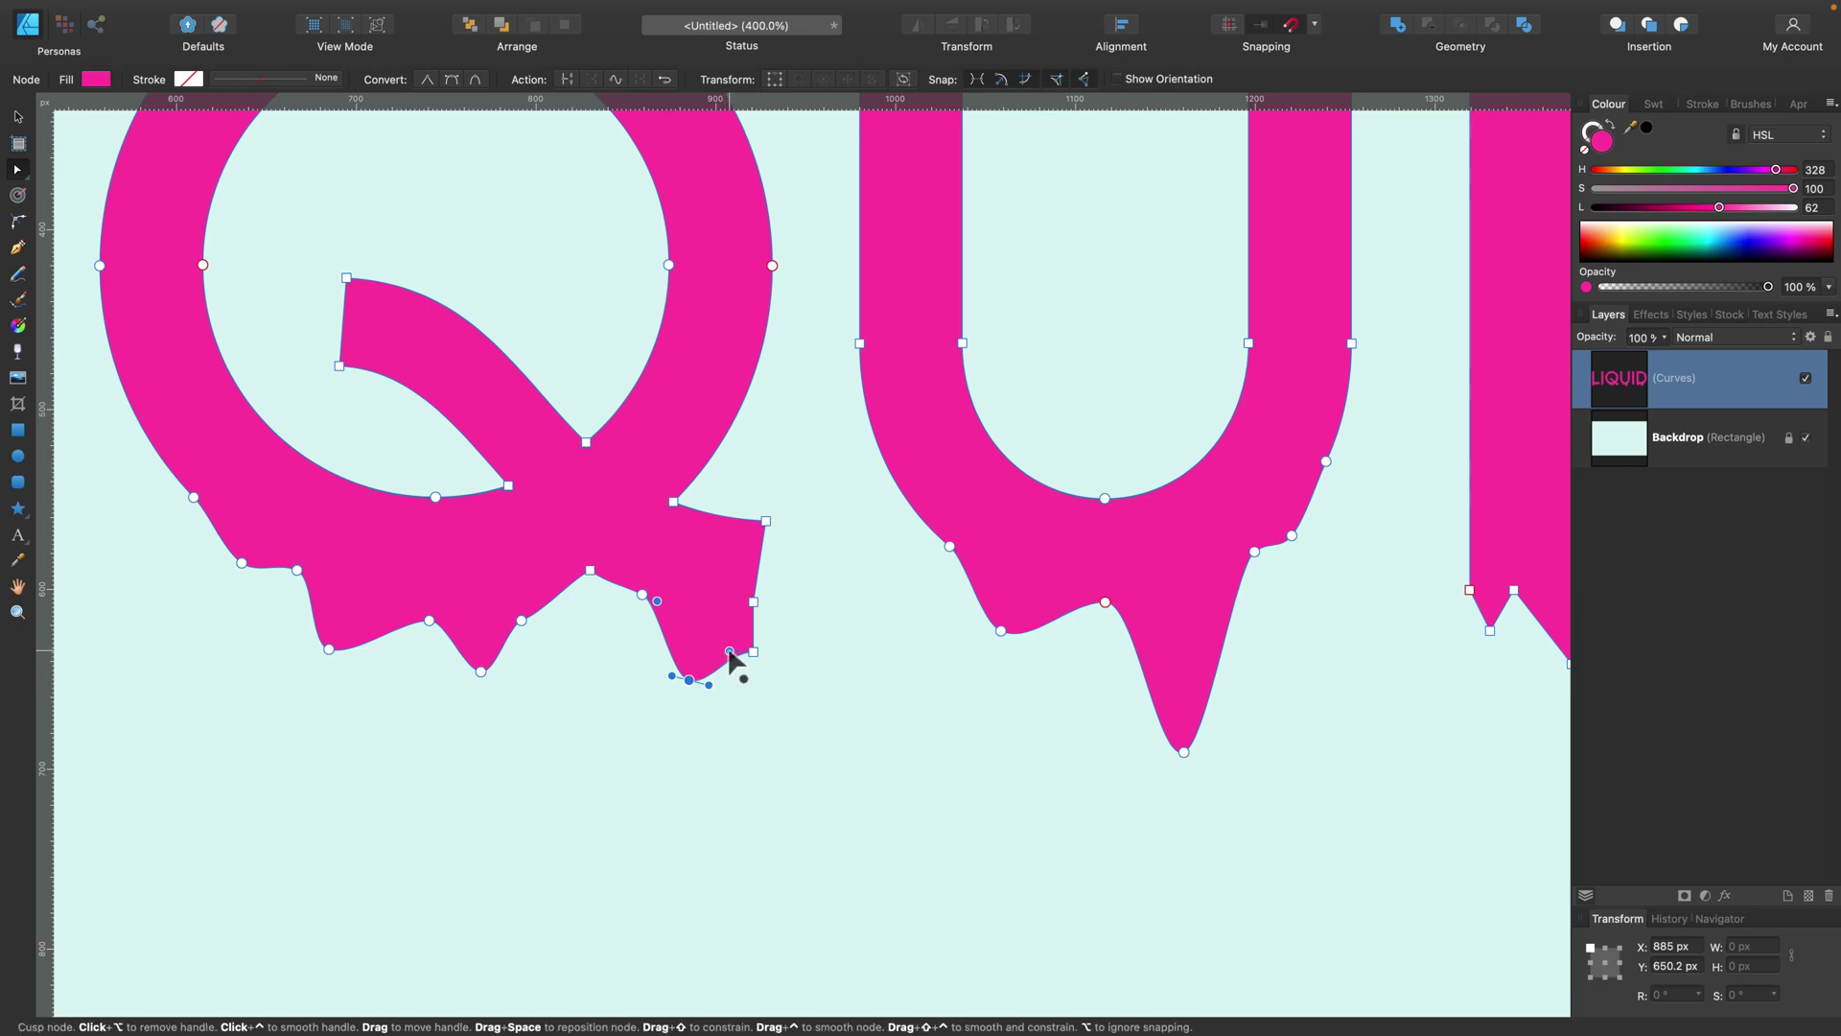
pyautogui.click(843, 665)
pyautogui.hscroll(-3, 868, 678)
pyautogui.hscroll(1, 861, 678)
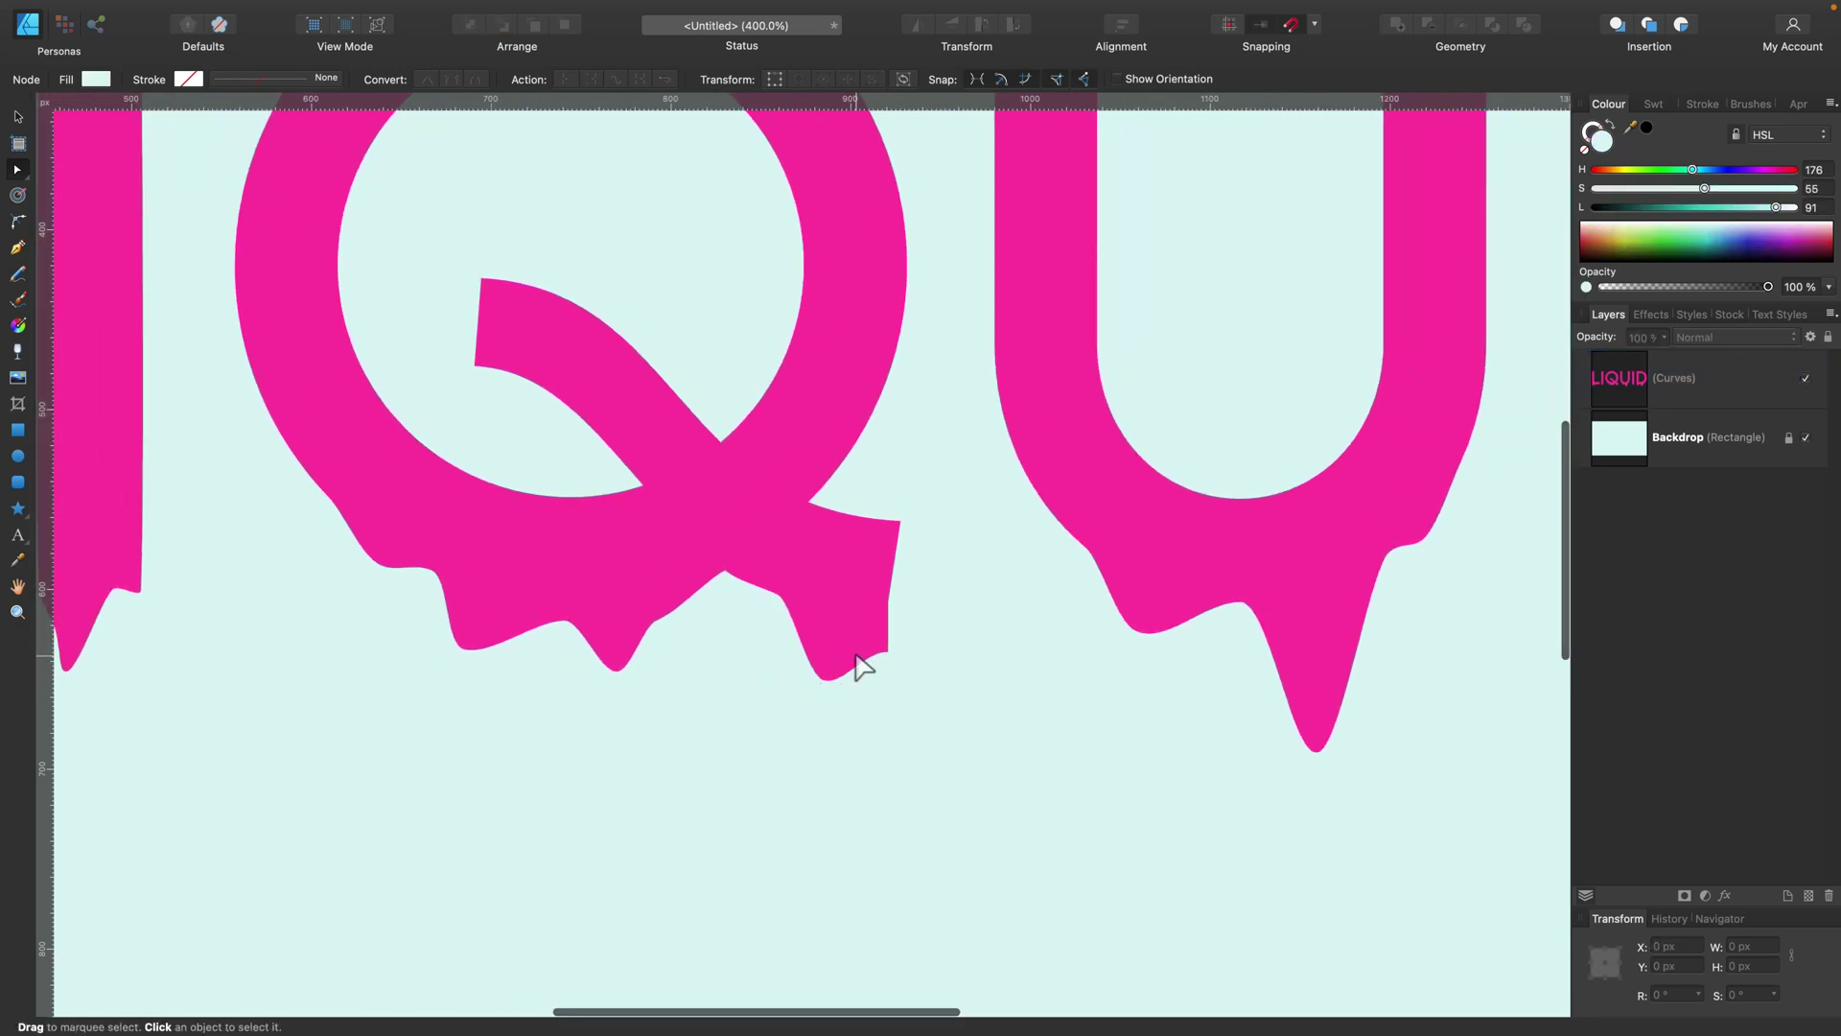
# Step: Tuck the Q drip's tip up and left, then select the I drip's nodes
pyautogui.click(890, 656)
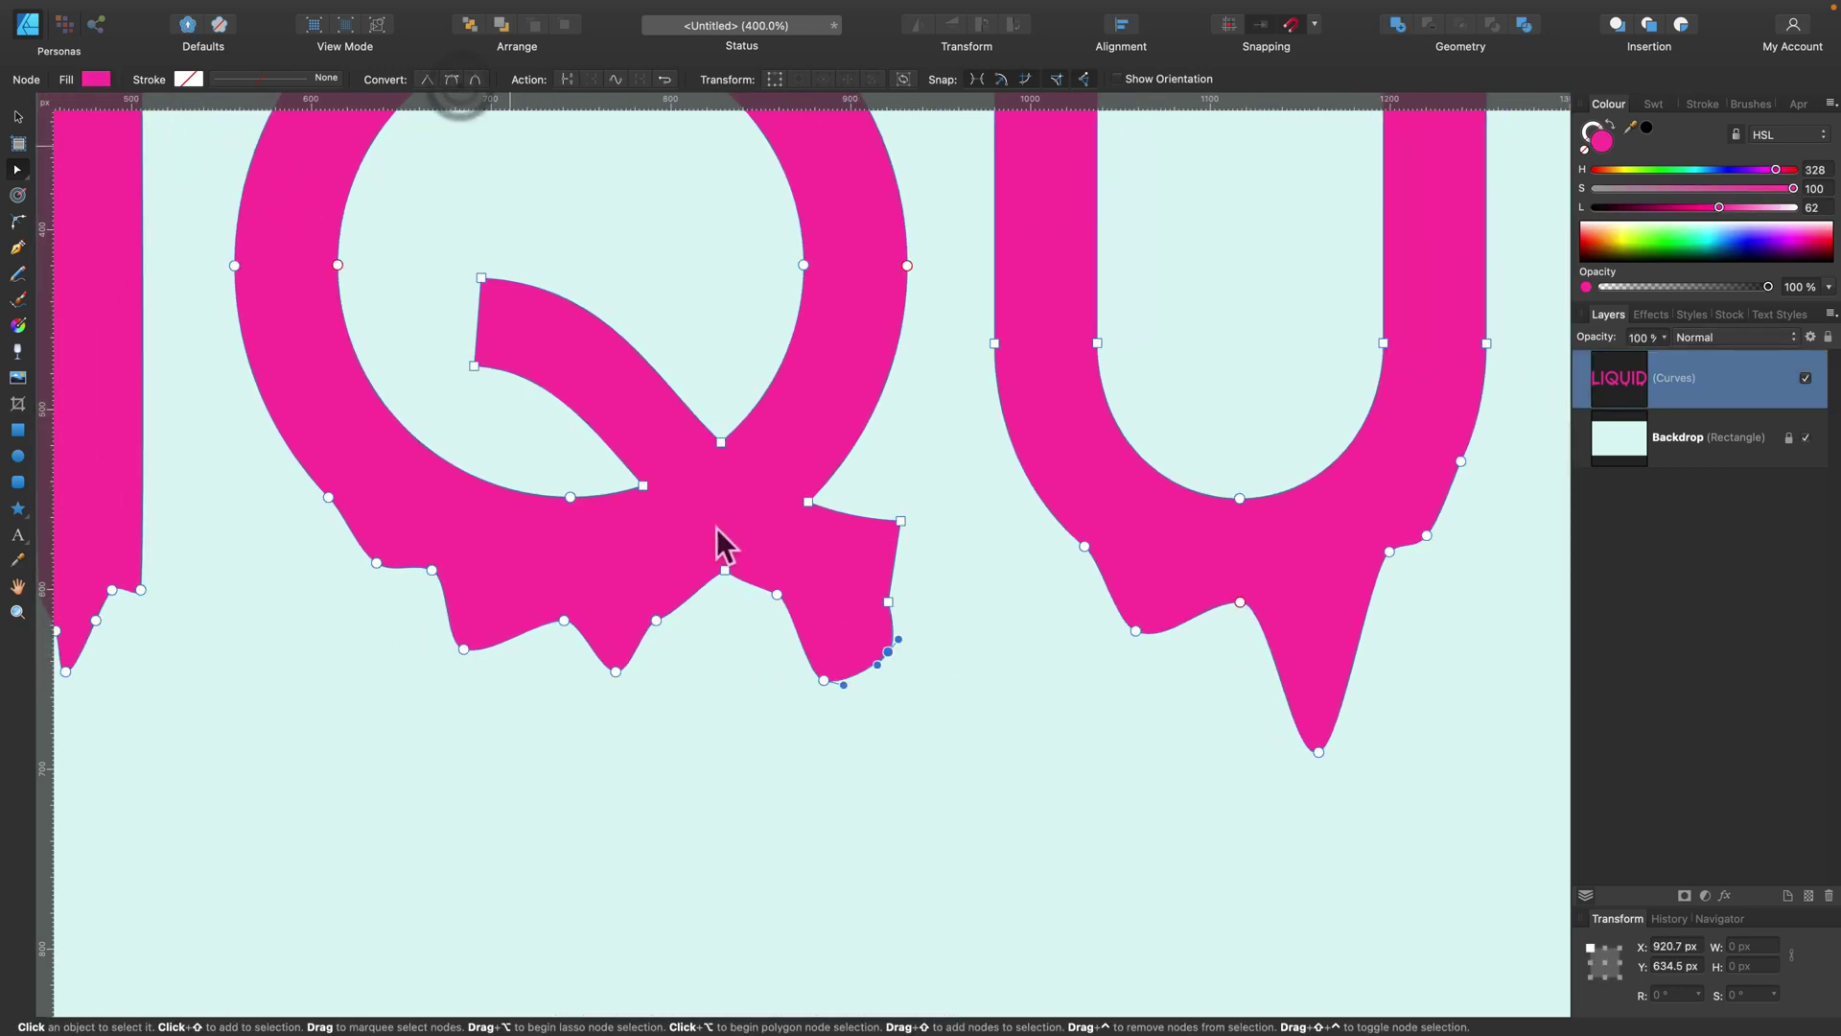
pyautogui.click(690, 649)
pyautogui.click(886, 651)
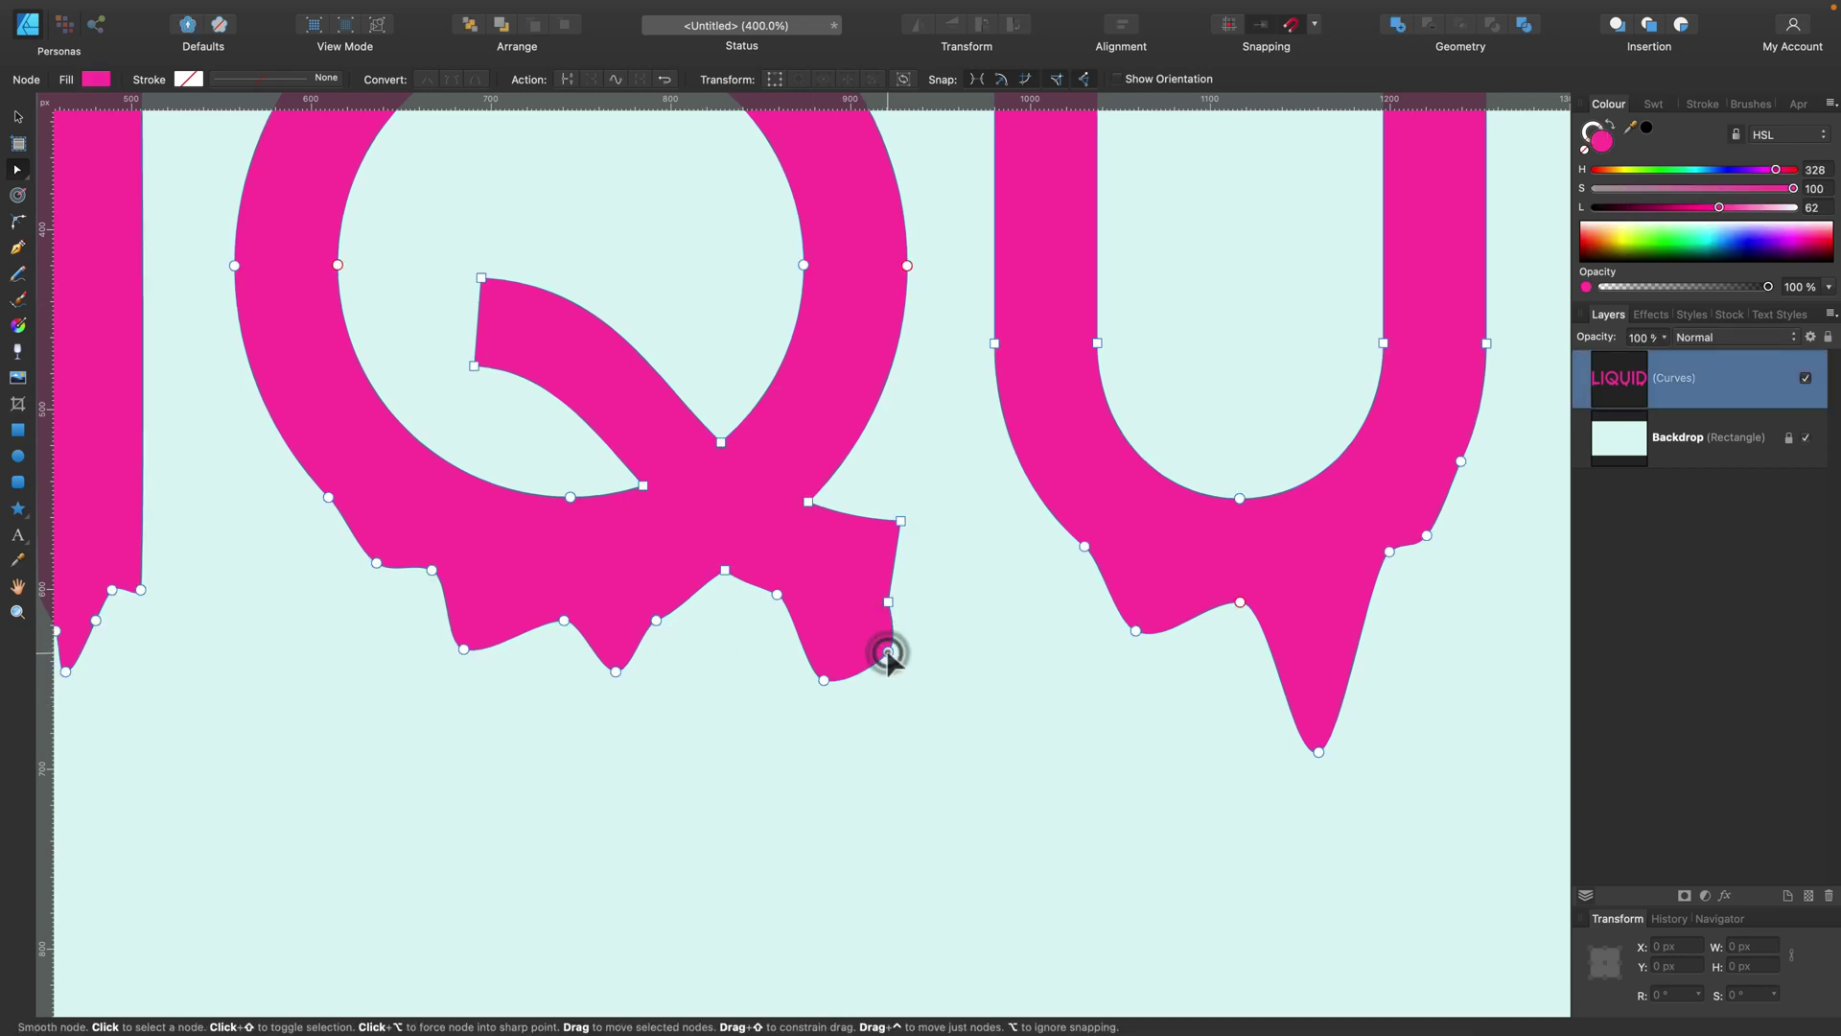
pyautogui.moveTo(888, 653); pyautogui.dragTo(847, 638)
pyautogui.click(934, 680)
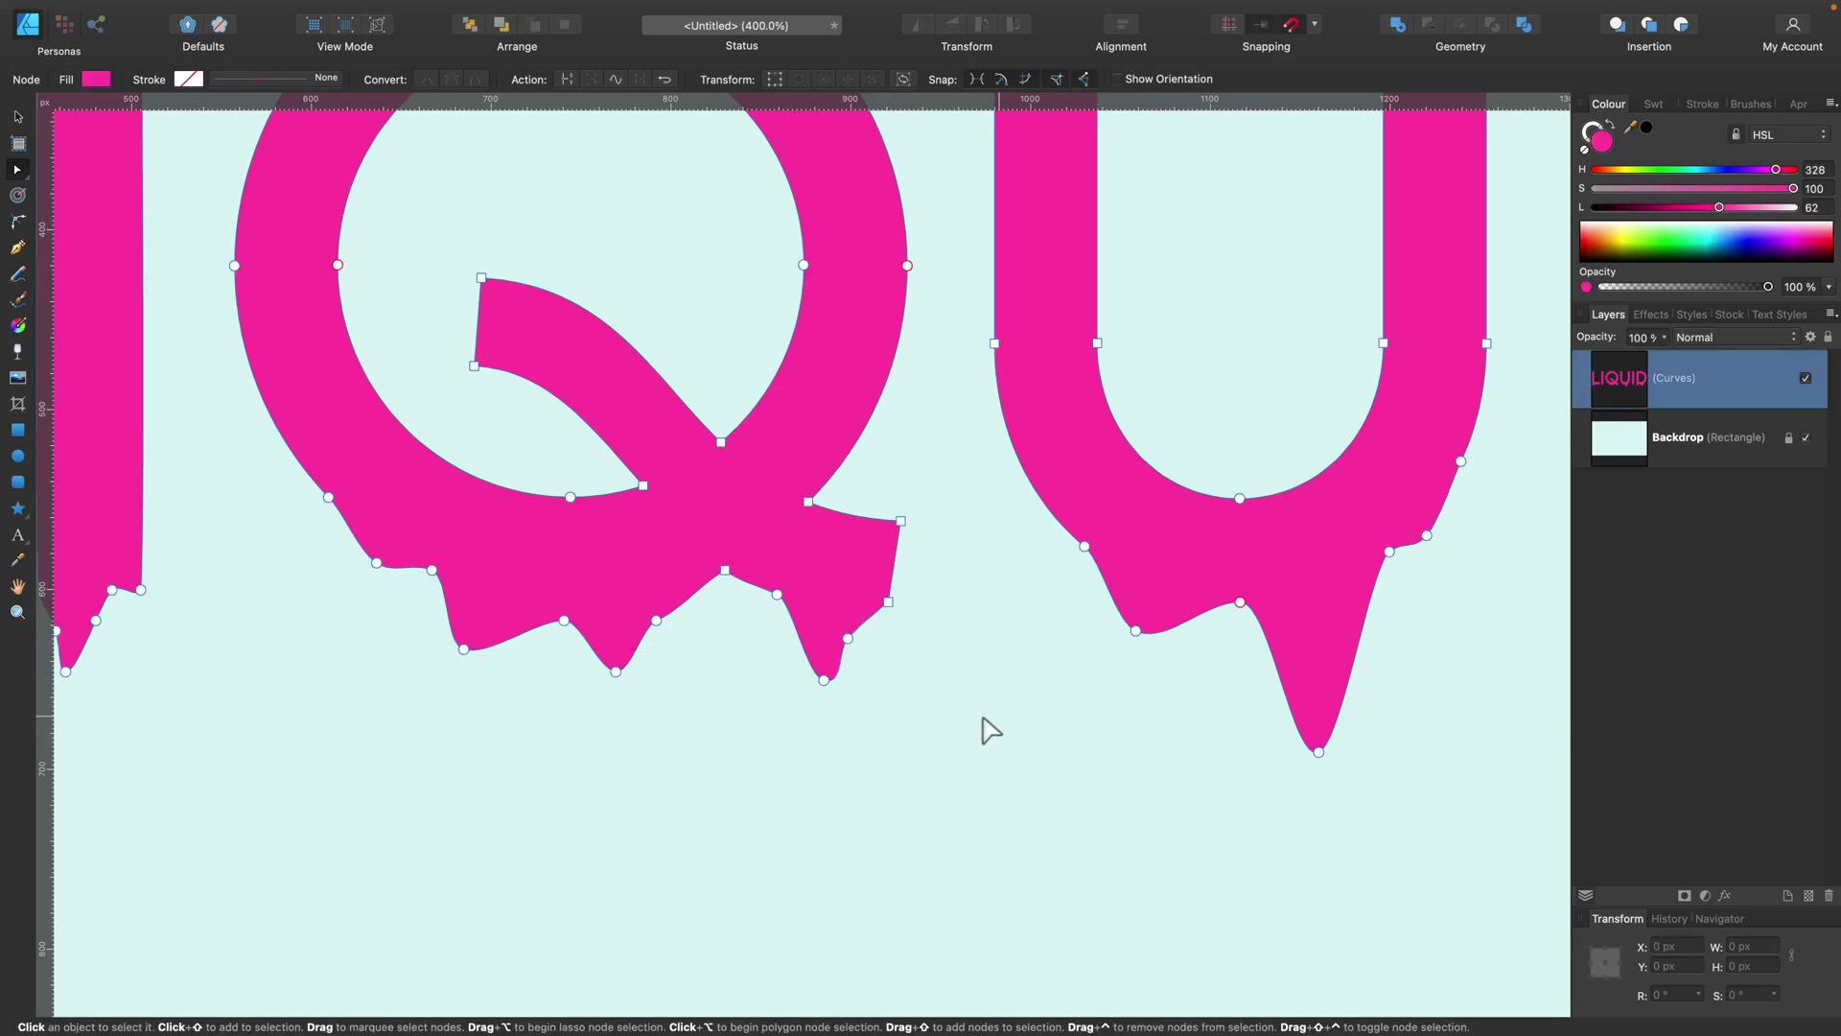
pyautogui.click(981, 718)
pyautogui.hscroll(10, 978, 686)
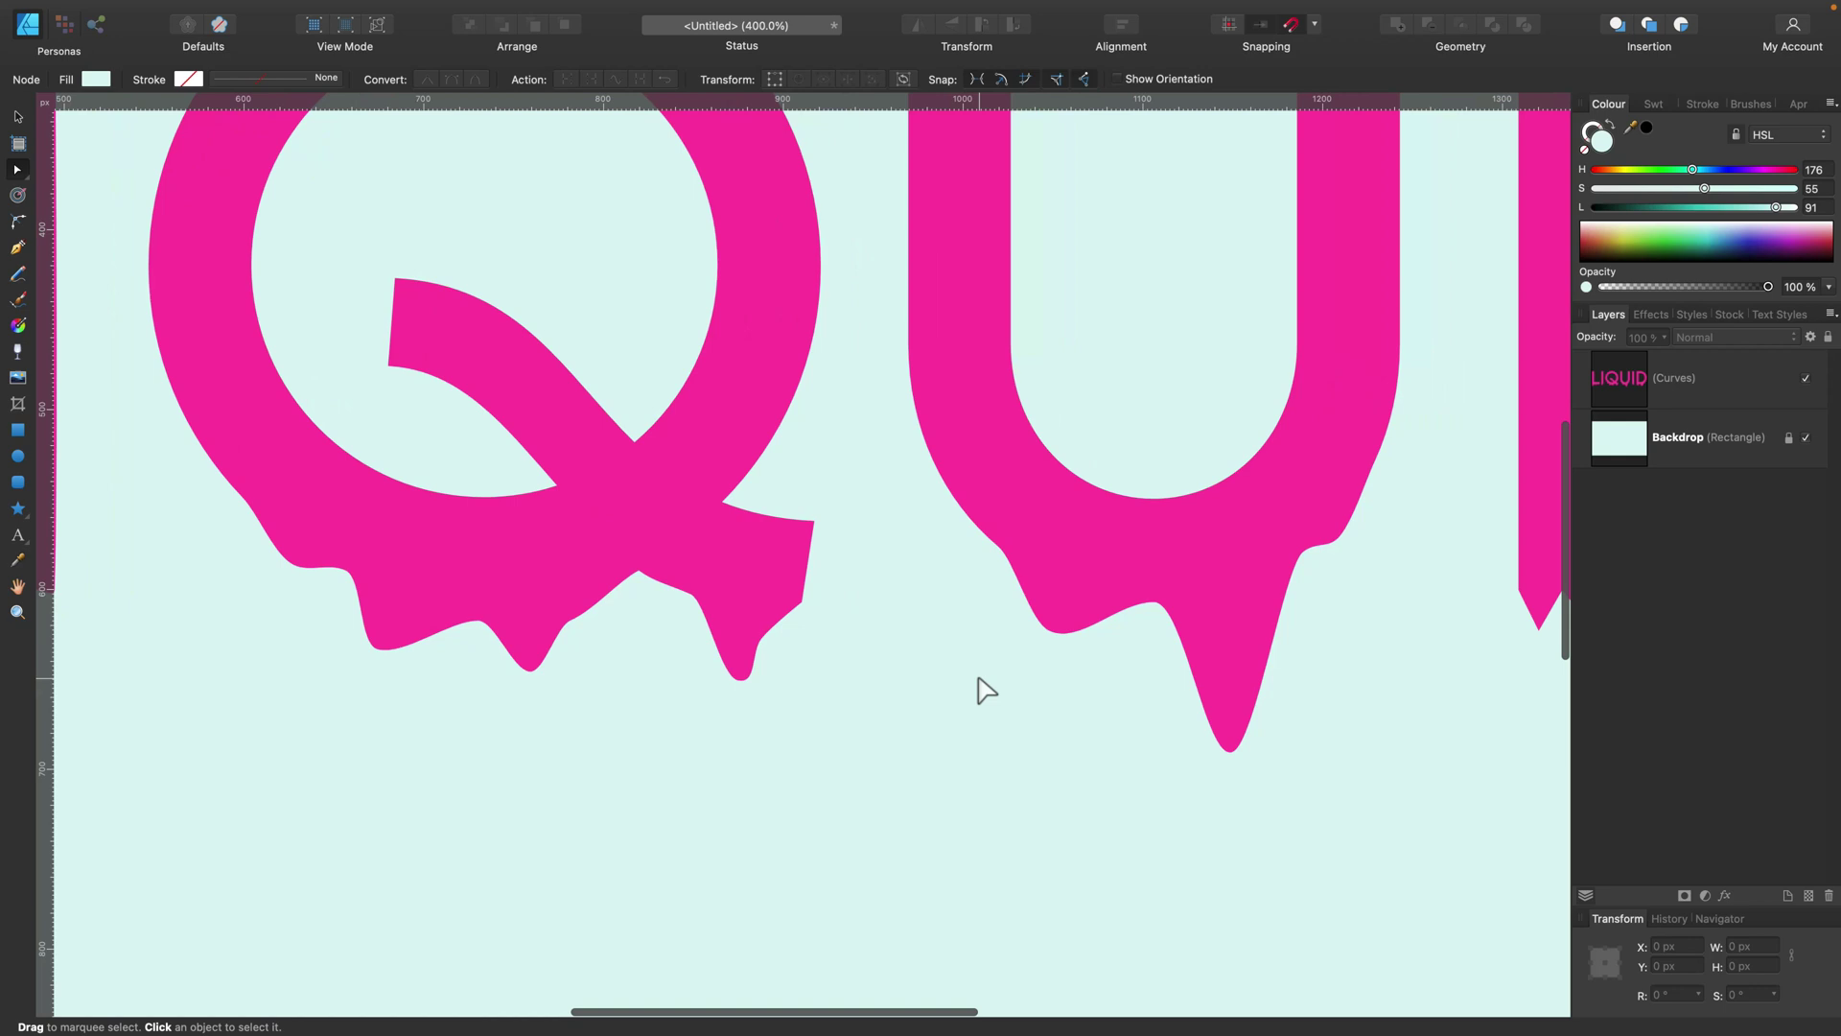
pyautogui.click(656, 520)
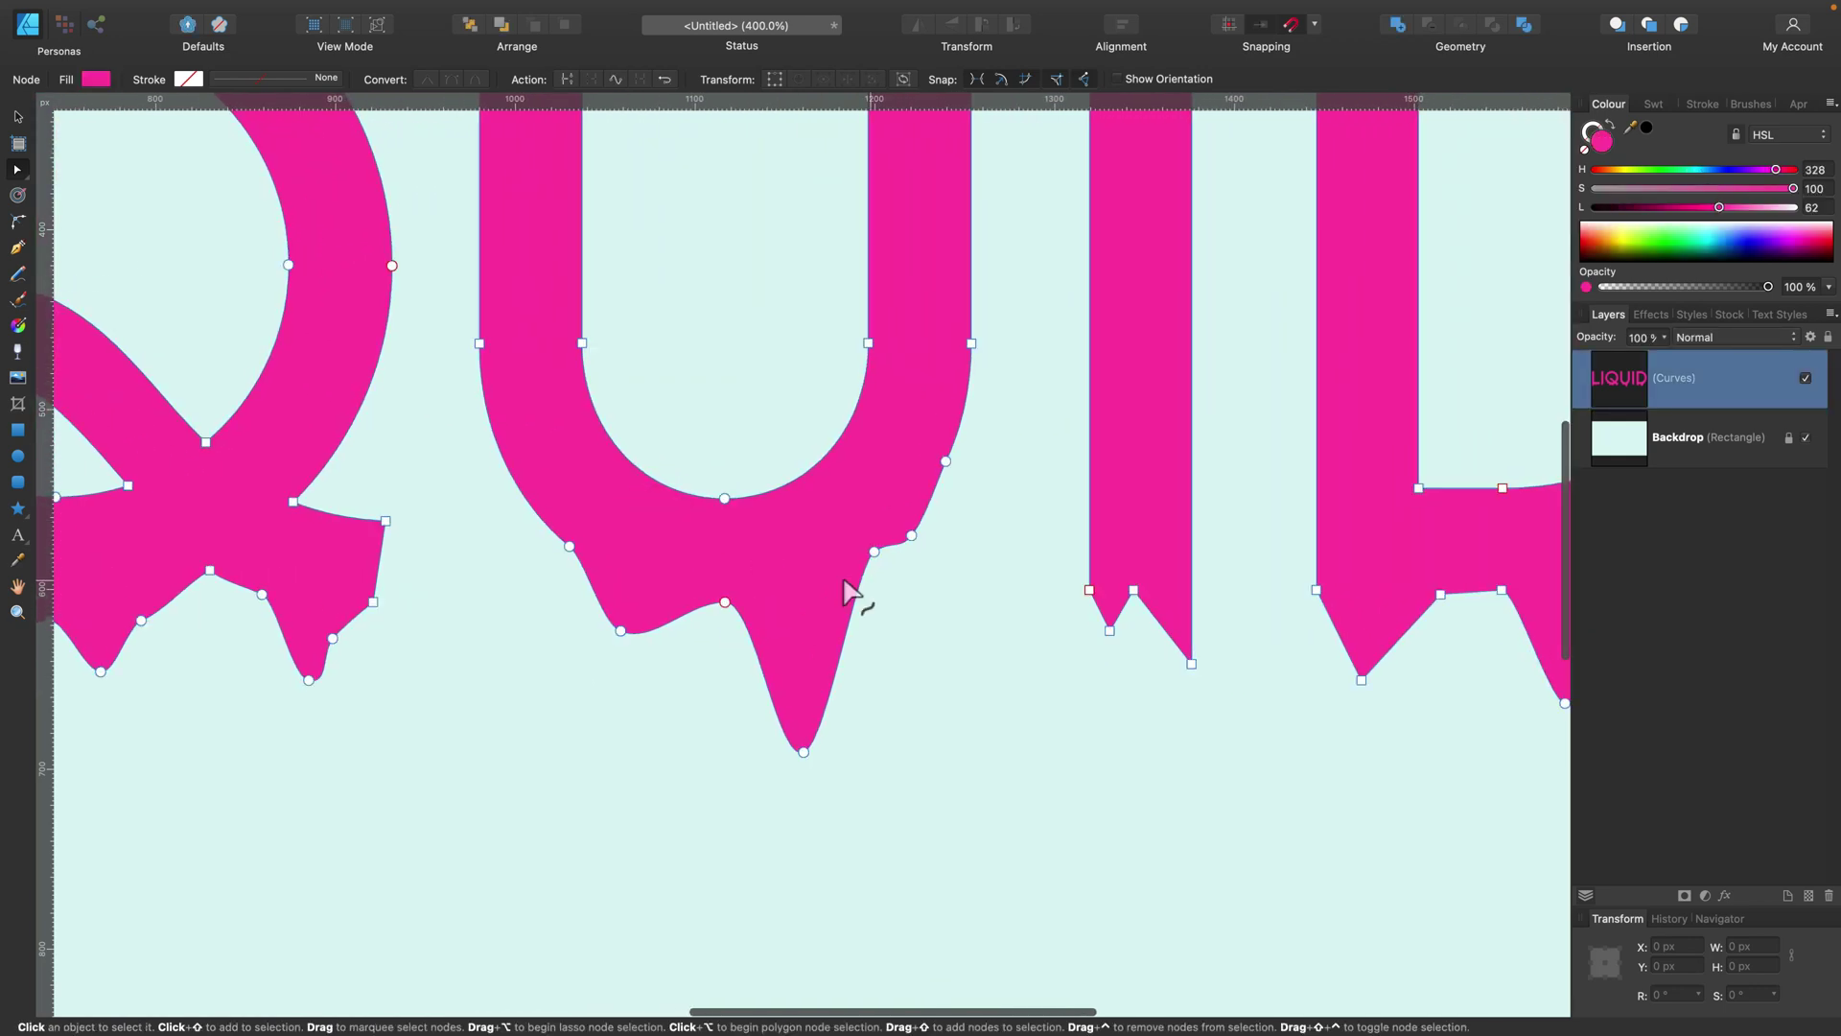
pyautogui.moveTo(1052, 559); pyautogui.dragTo(1260, 742)
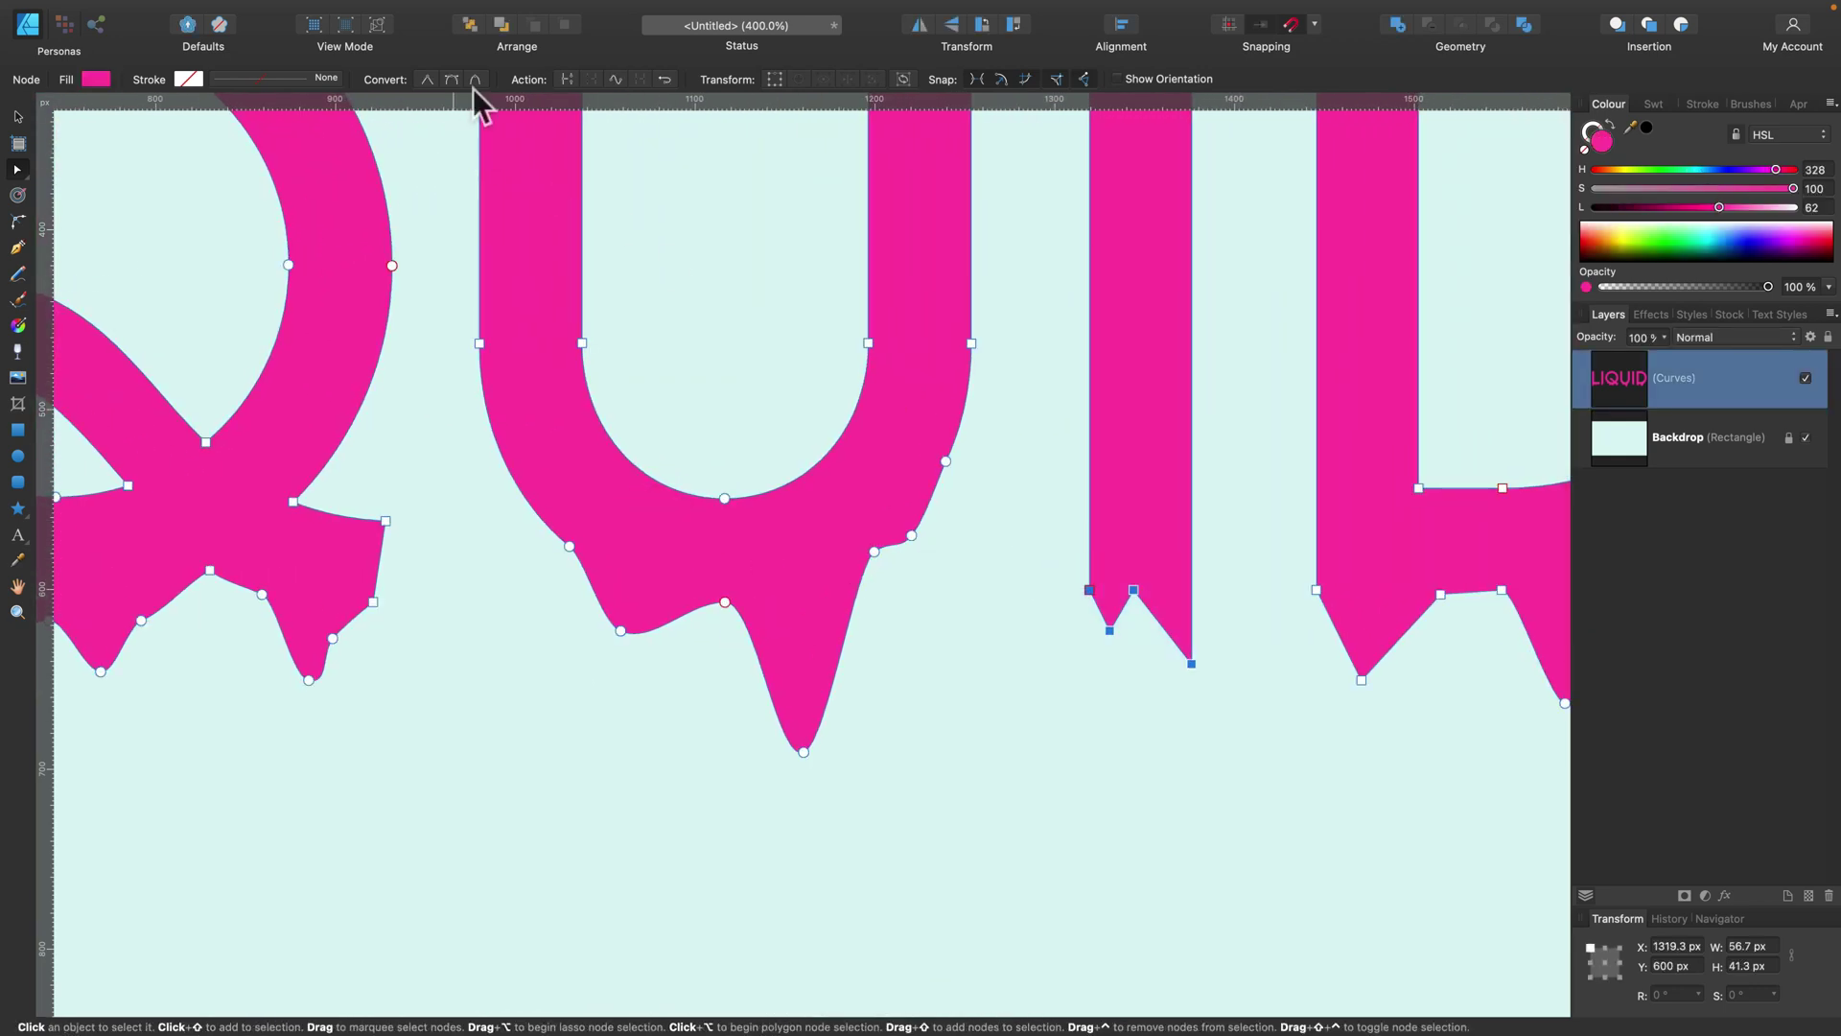
# Step: Convert the D's bottom nodes to smooth so its drips become rounded
pyautogui.hscroll(14, 1081, 460)
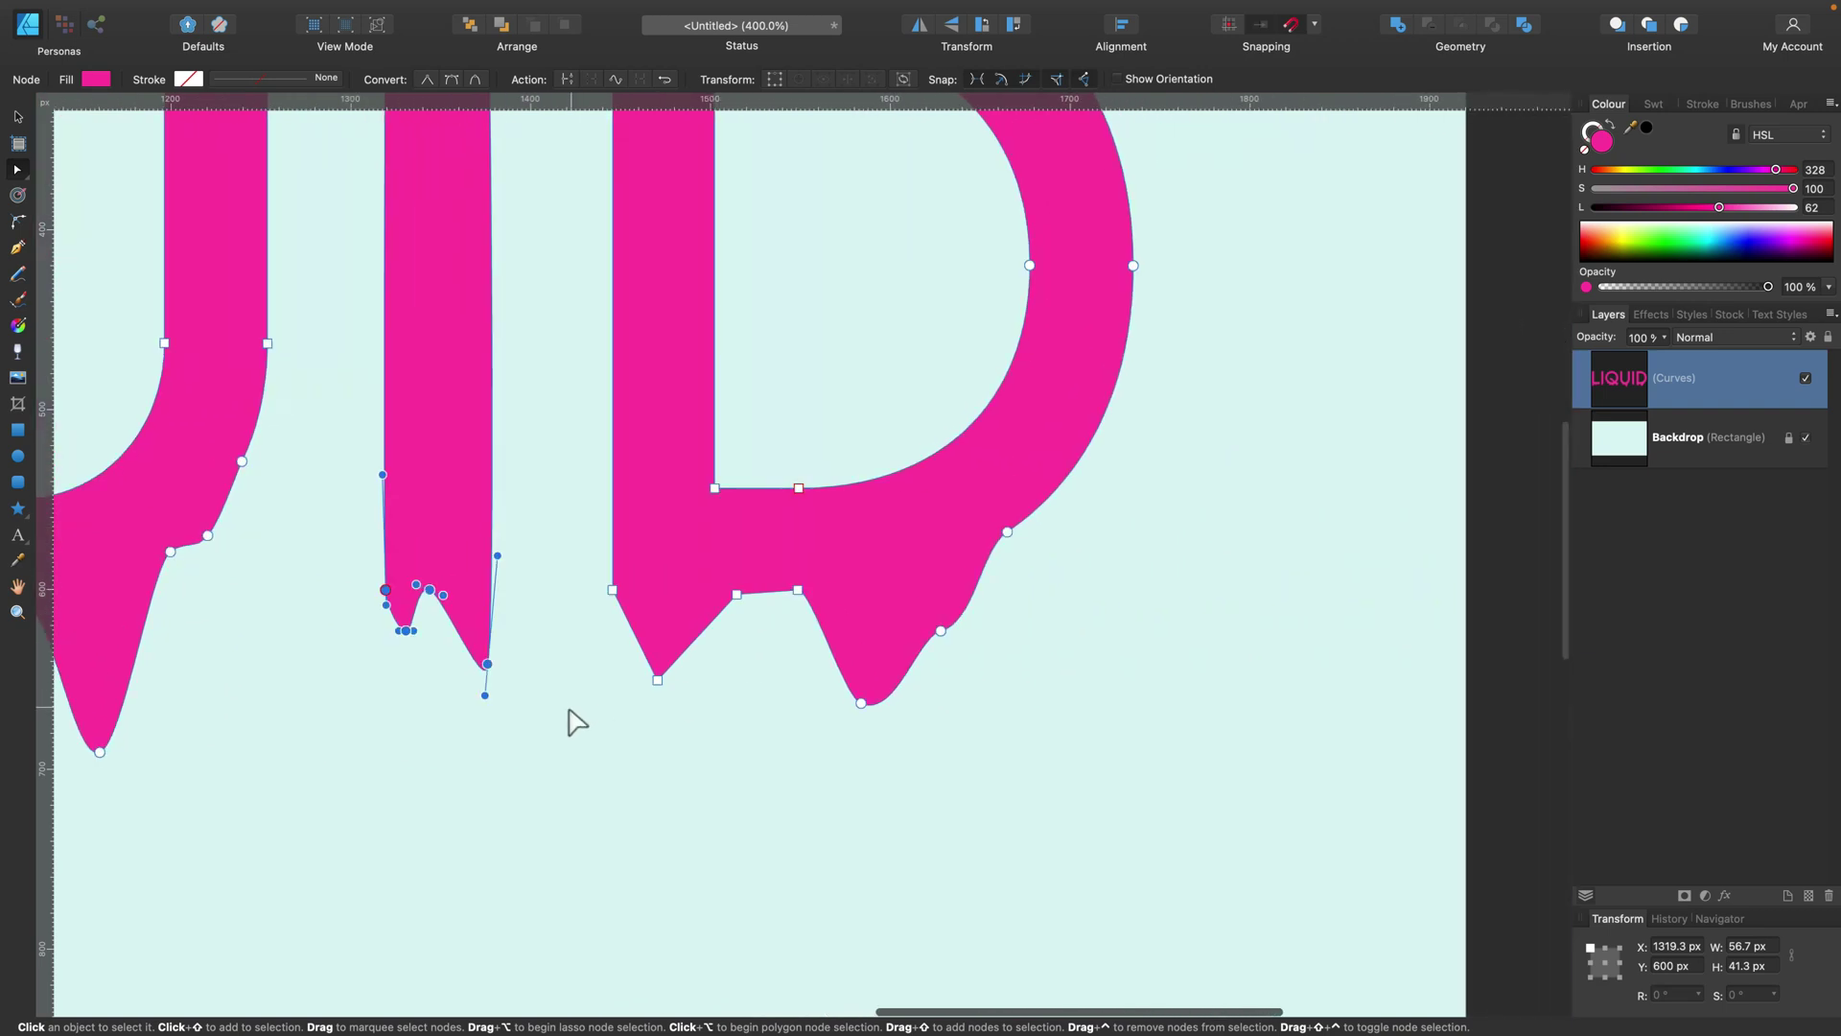
pyautogui.click(567, 712)
pyautogui.click(485, 643)
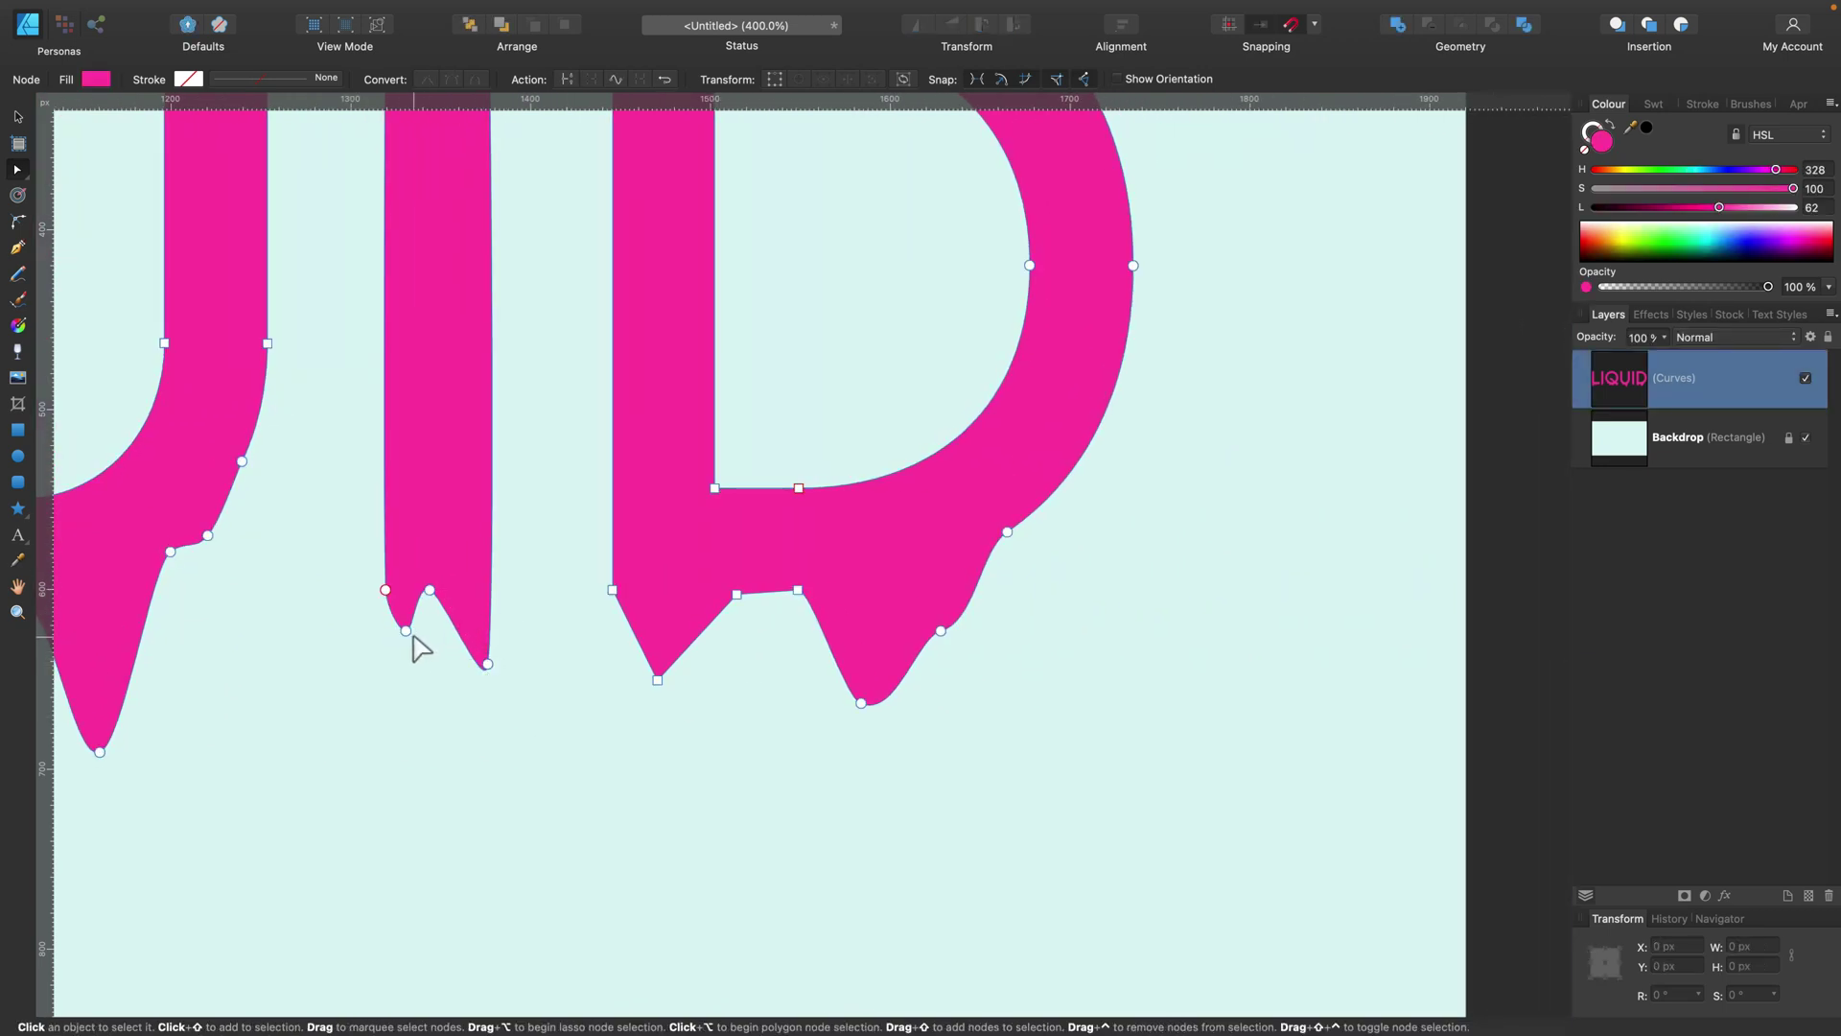
pyautogui.click(567, 551)
pyautogui.click(642, 547)
pyautogui.moveTo(575, 544); pyautogui.dragTo(1131, 729)
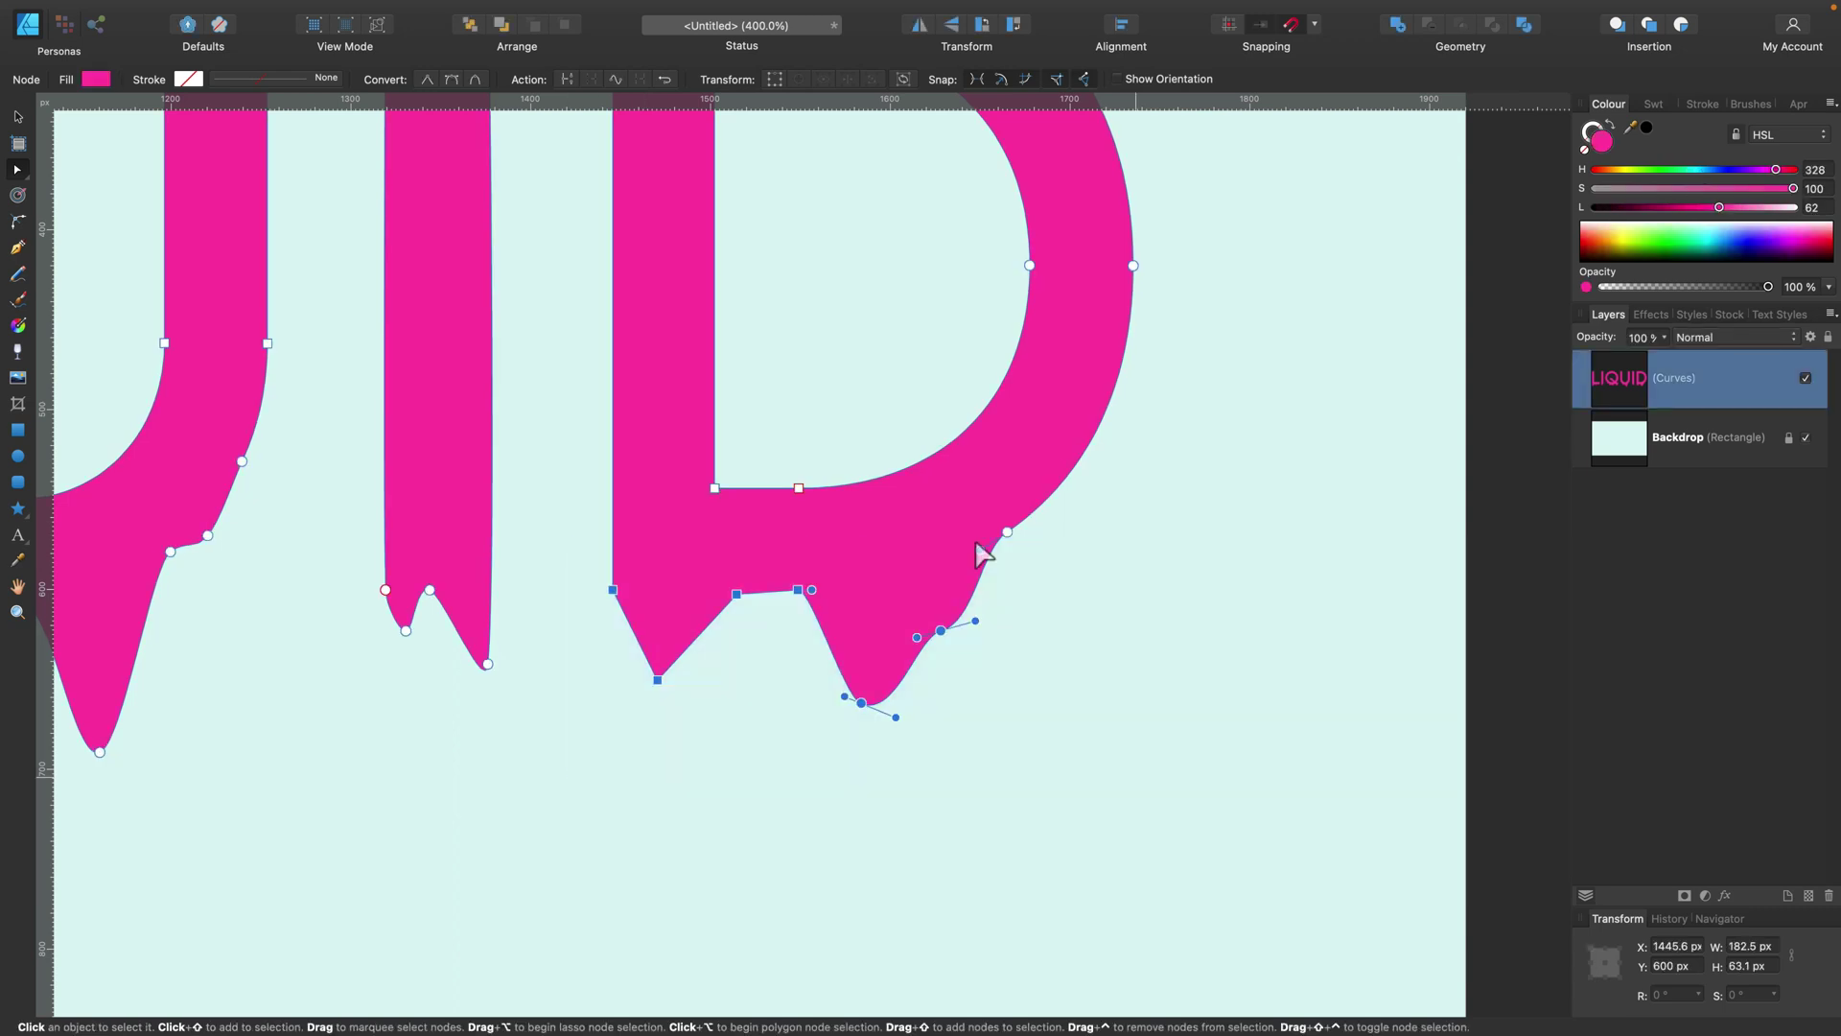
pyautogui.click(454, 79)
pyautogui.click(559, 411)
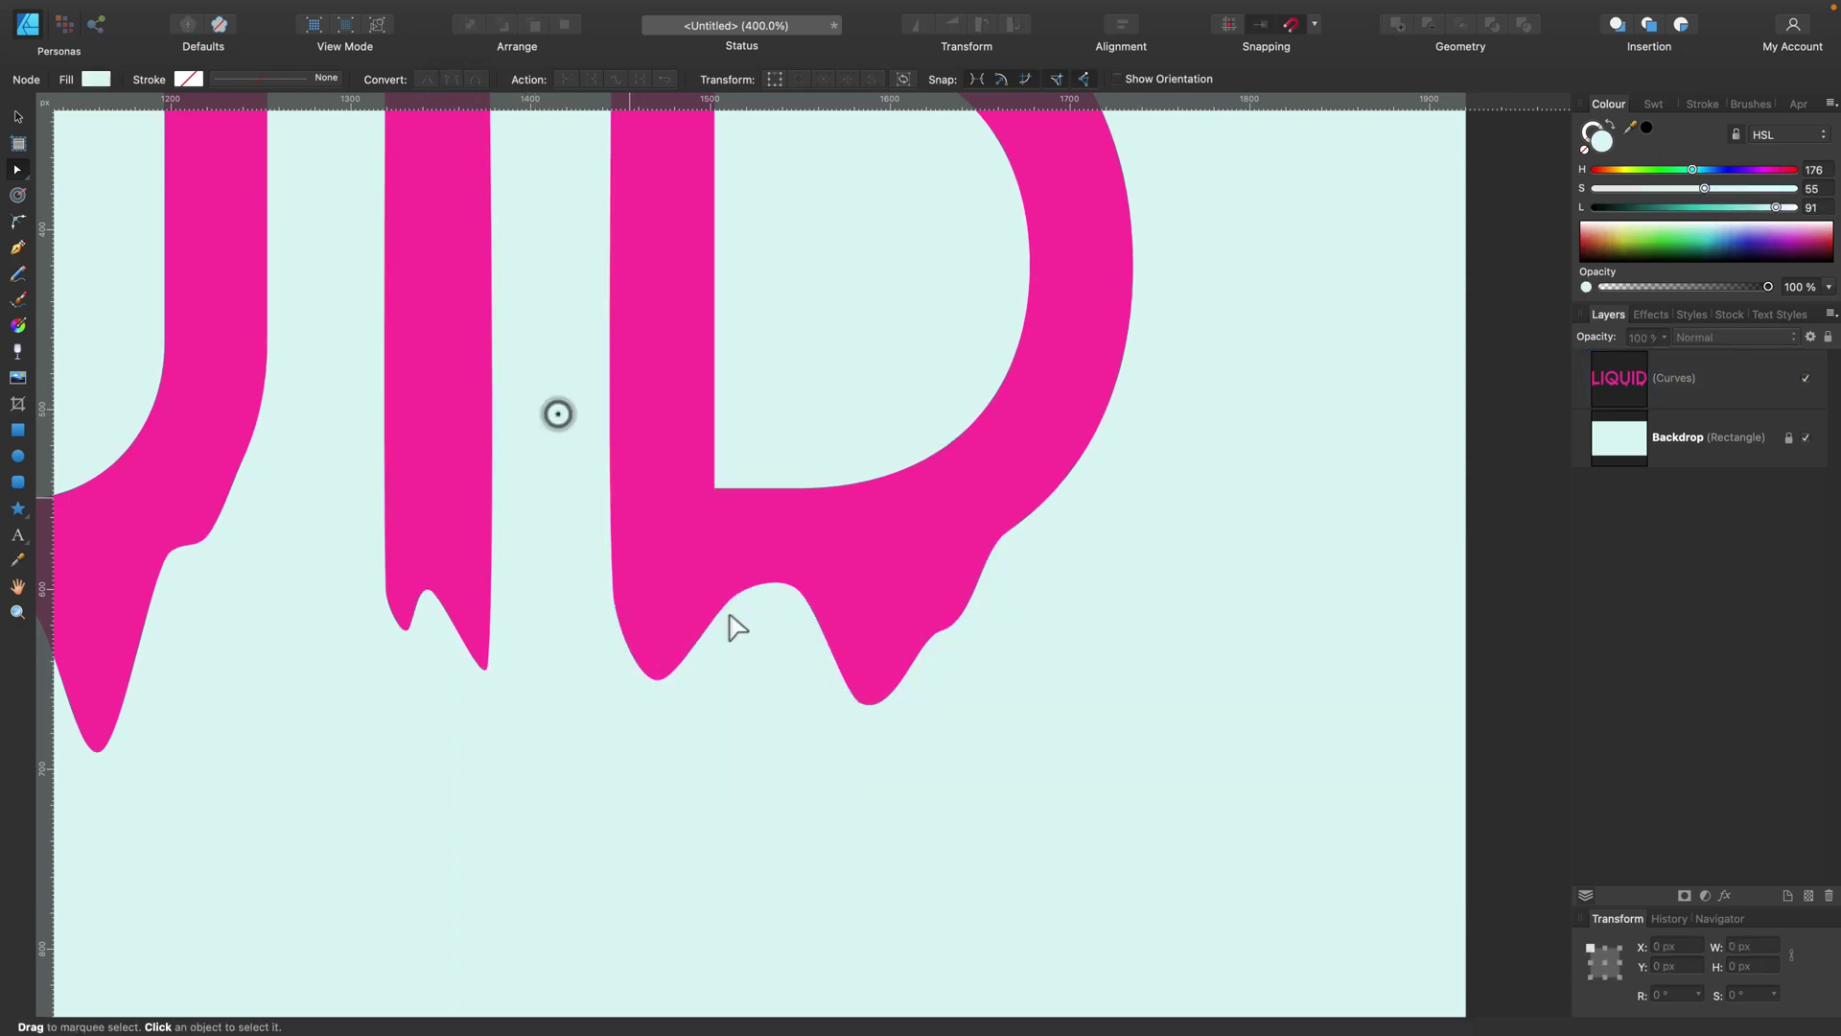
# Step: Pull one more drip down from the D's lower edge
pyautogui.click(716, 622)
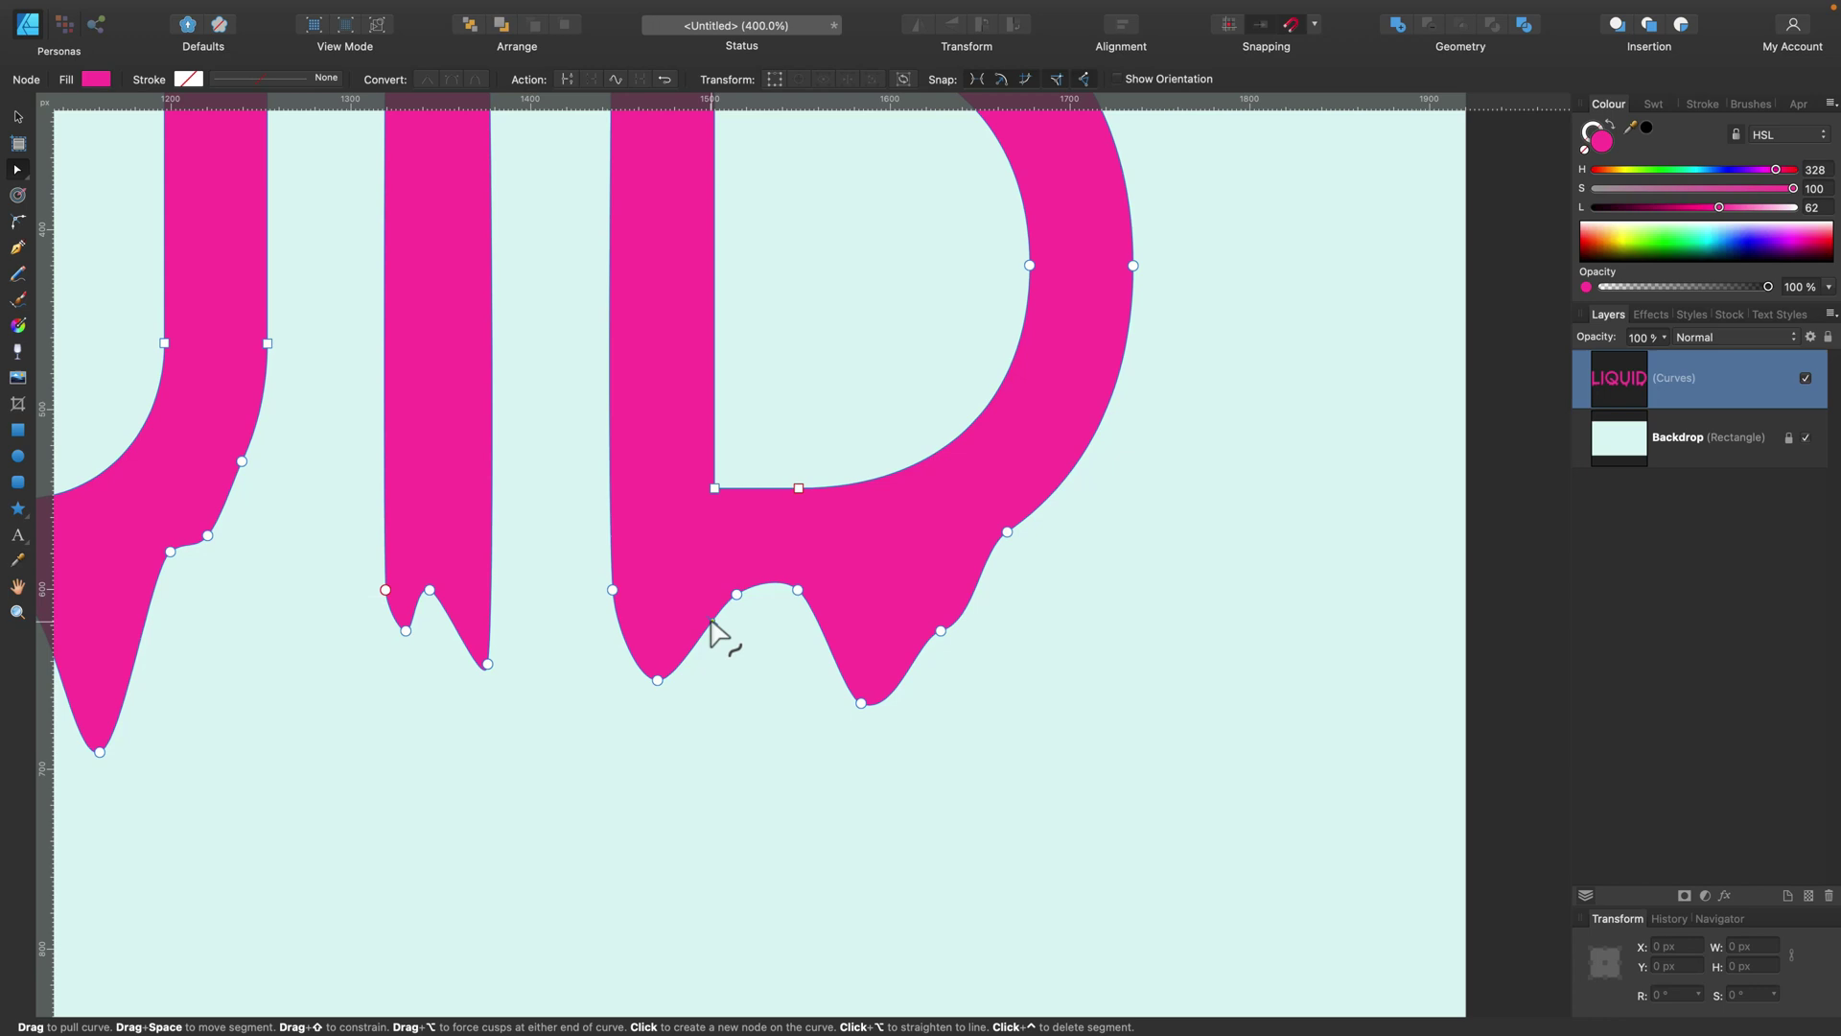
pyautogui.moveTo(714, 622); pyautogui.dragTo(690, 692)
pyautogui.click(777, 723)
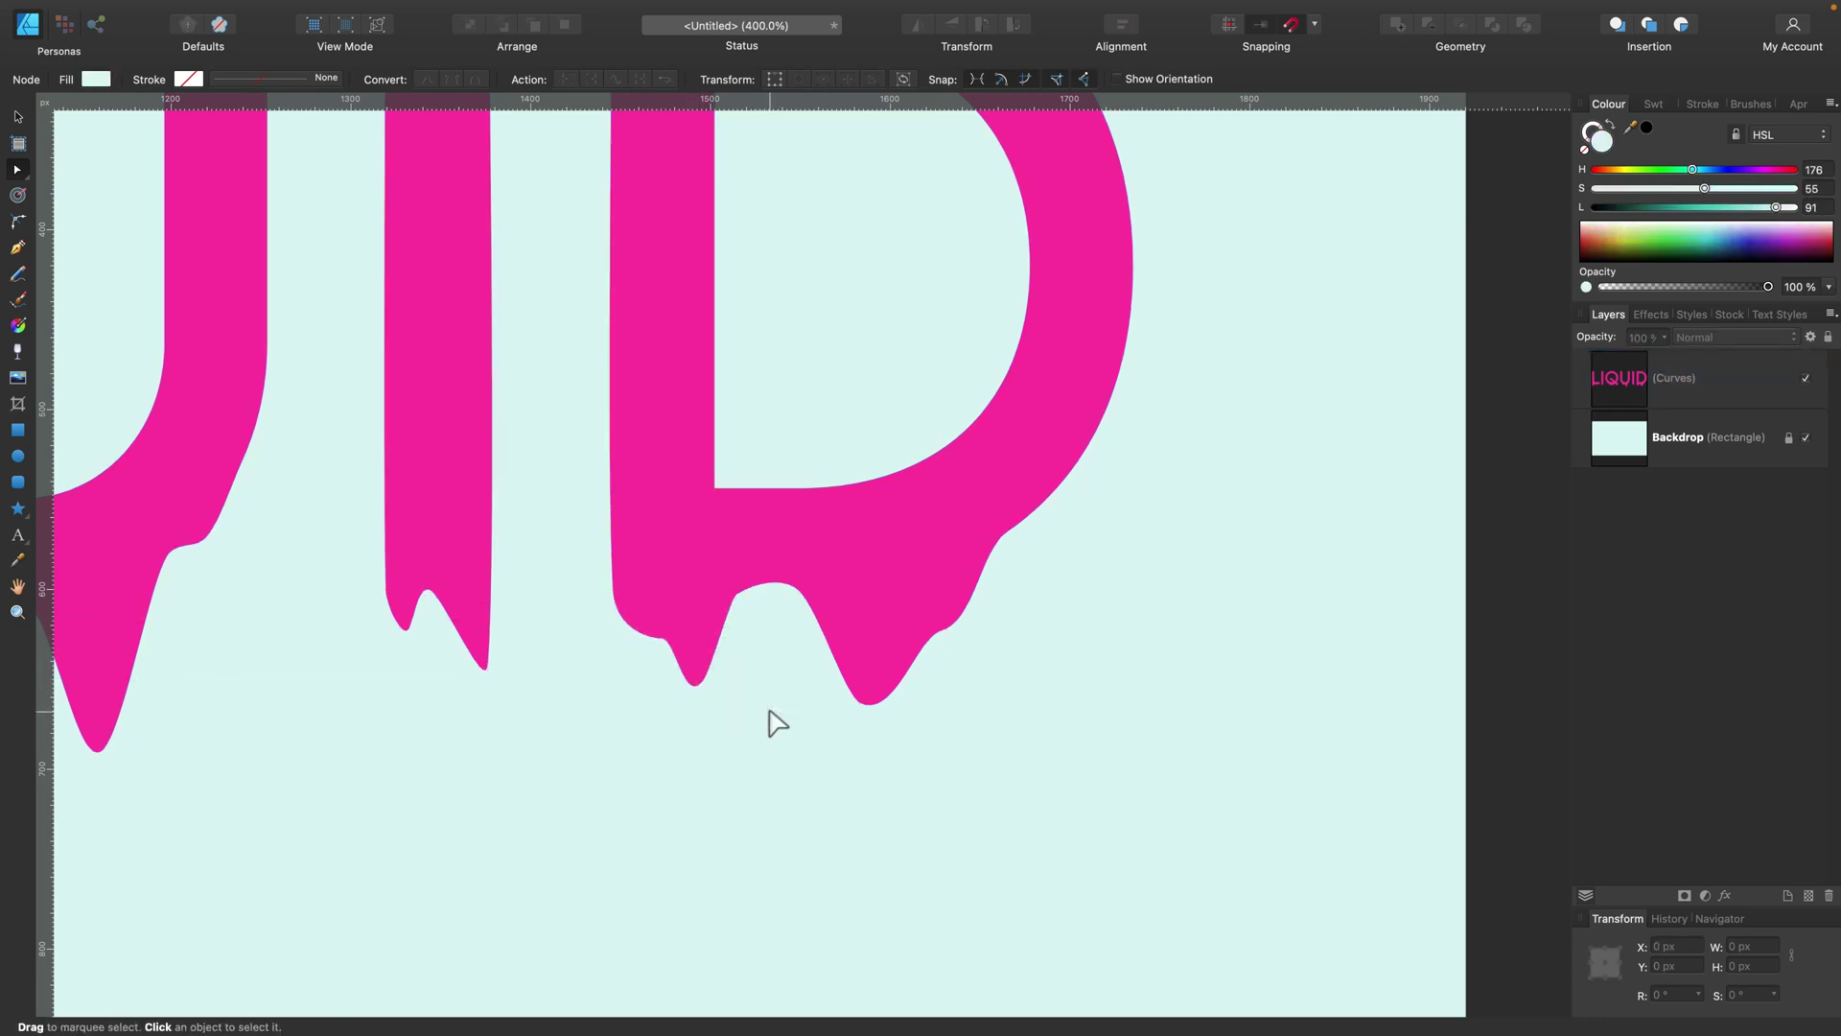
pyautogui.scroll(5, 707, 658)
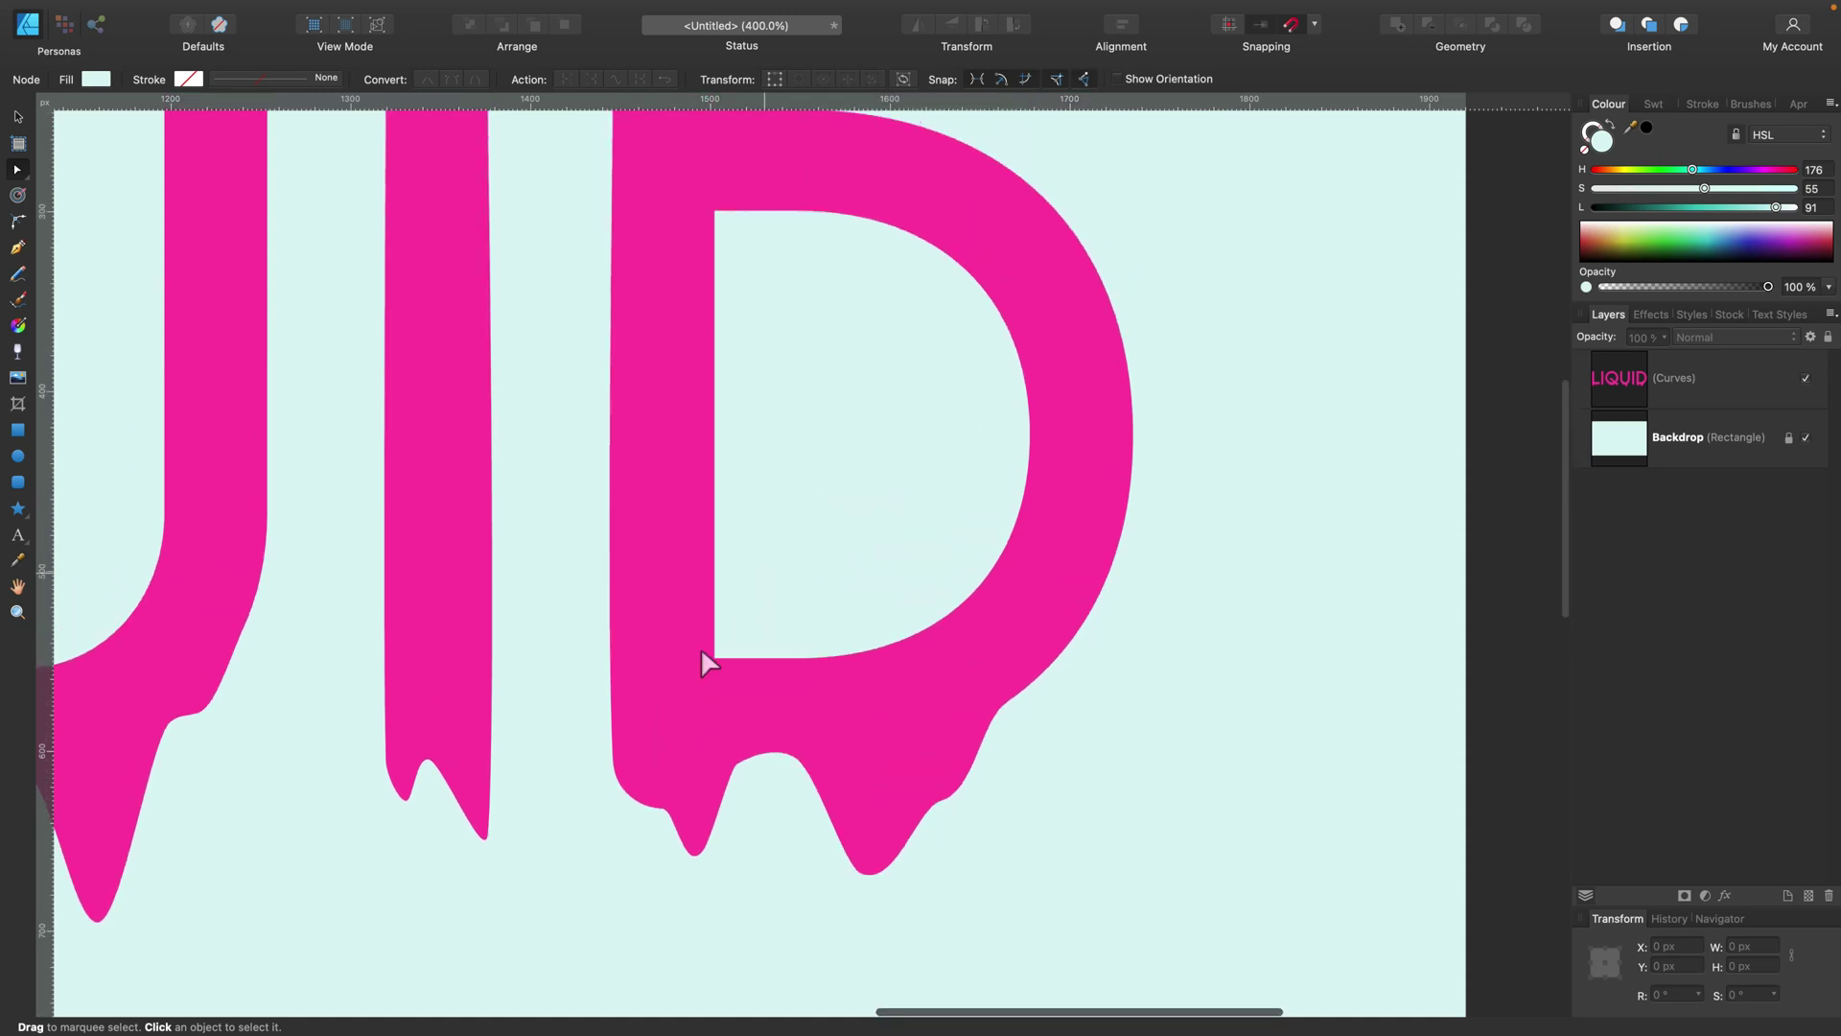
pyautogui.hscroll(-10, 706, 658)
pyautogui.scroll(-3, 718, 664)
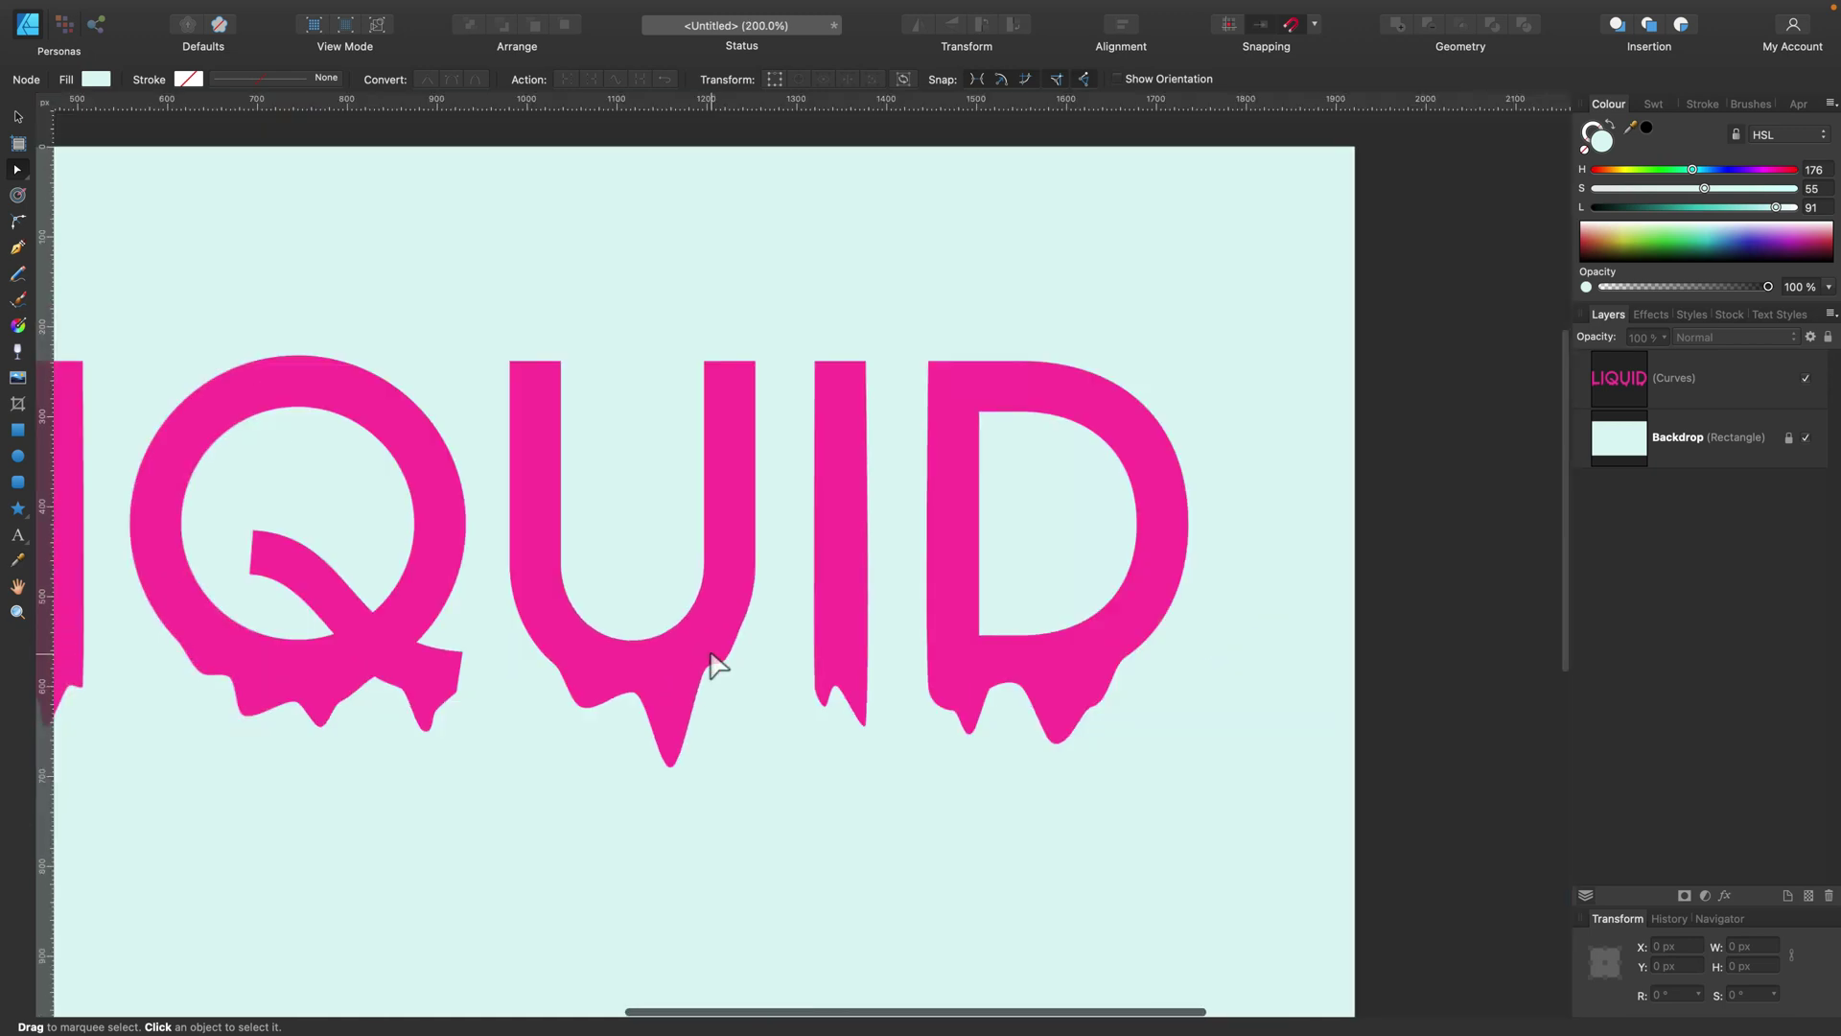
pyautogui.hscroll(-8, 718, 665)
pyautogui.hscroll(4, 709, 648)
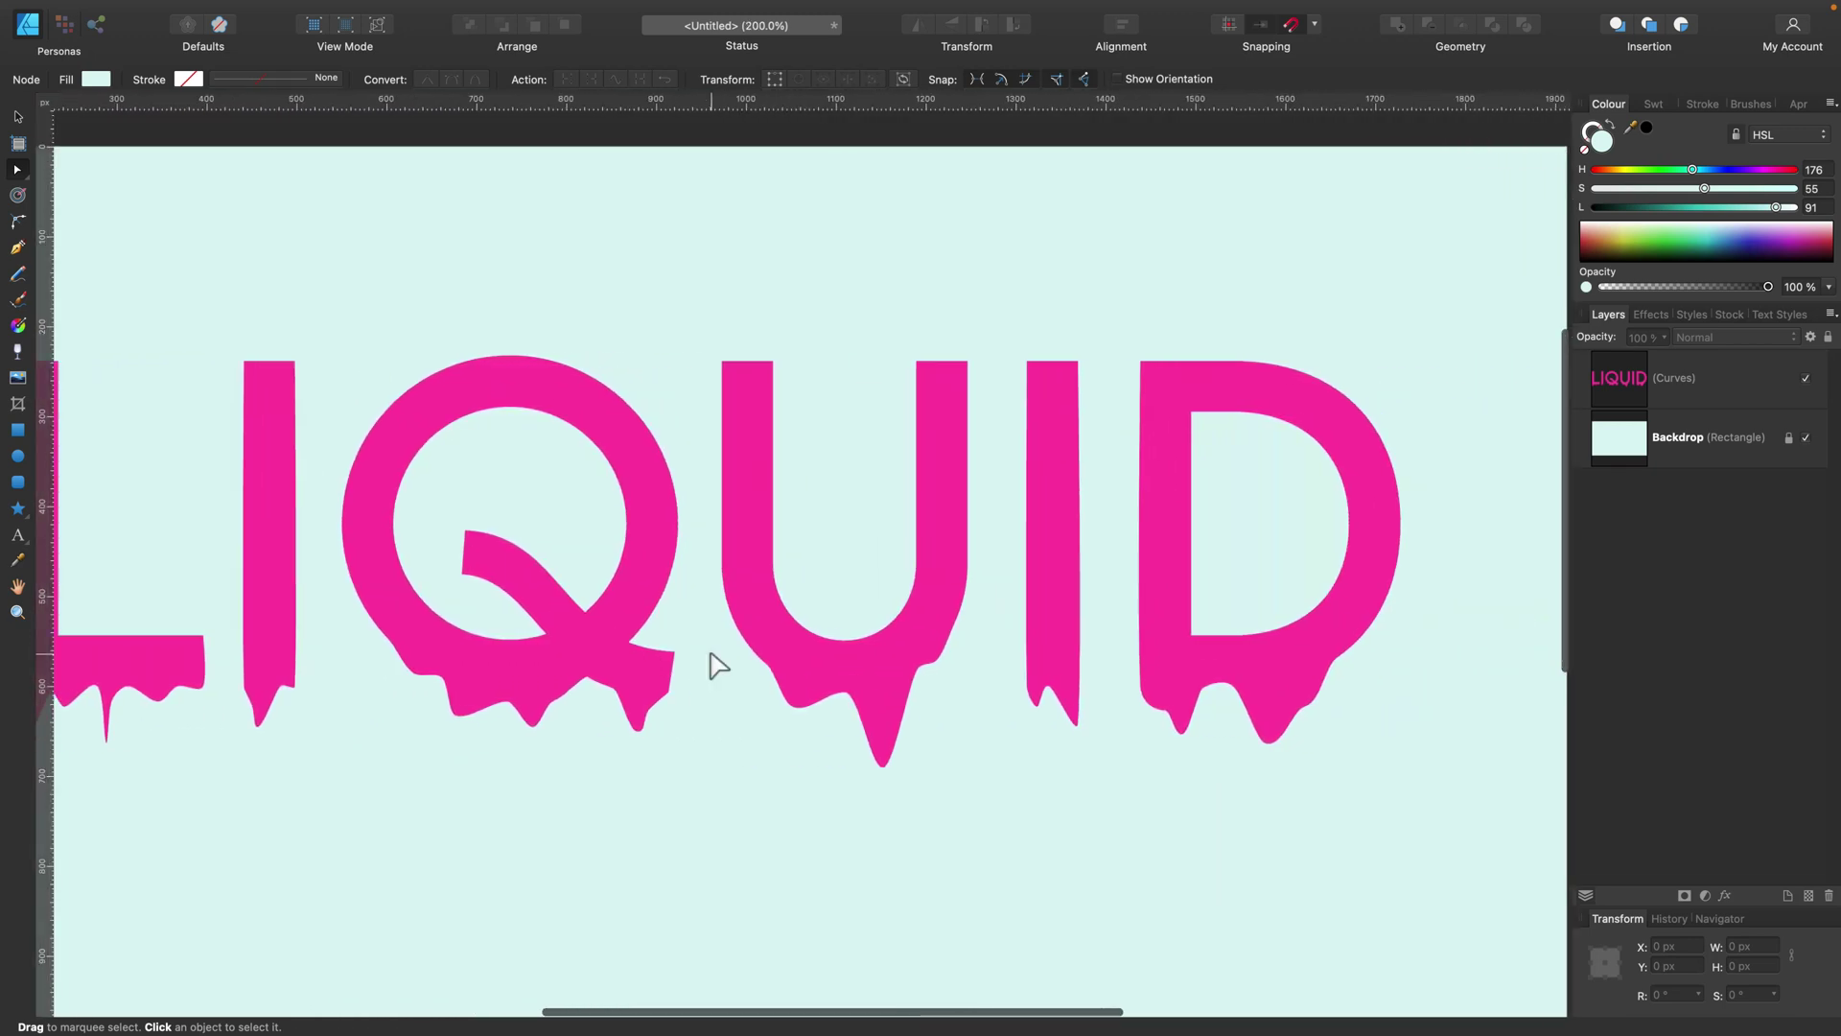
pyautogui.hscroll(-4, 710, 649)
pyautogui.hscroll(-2, 712, 654)
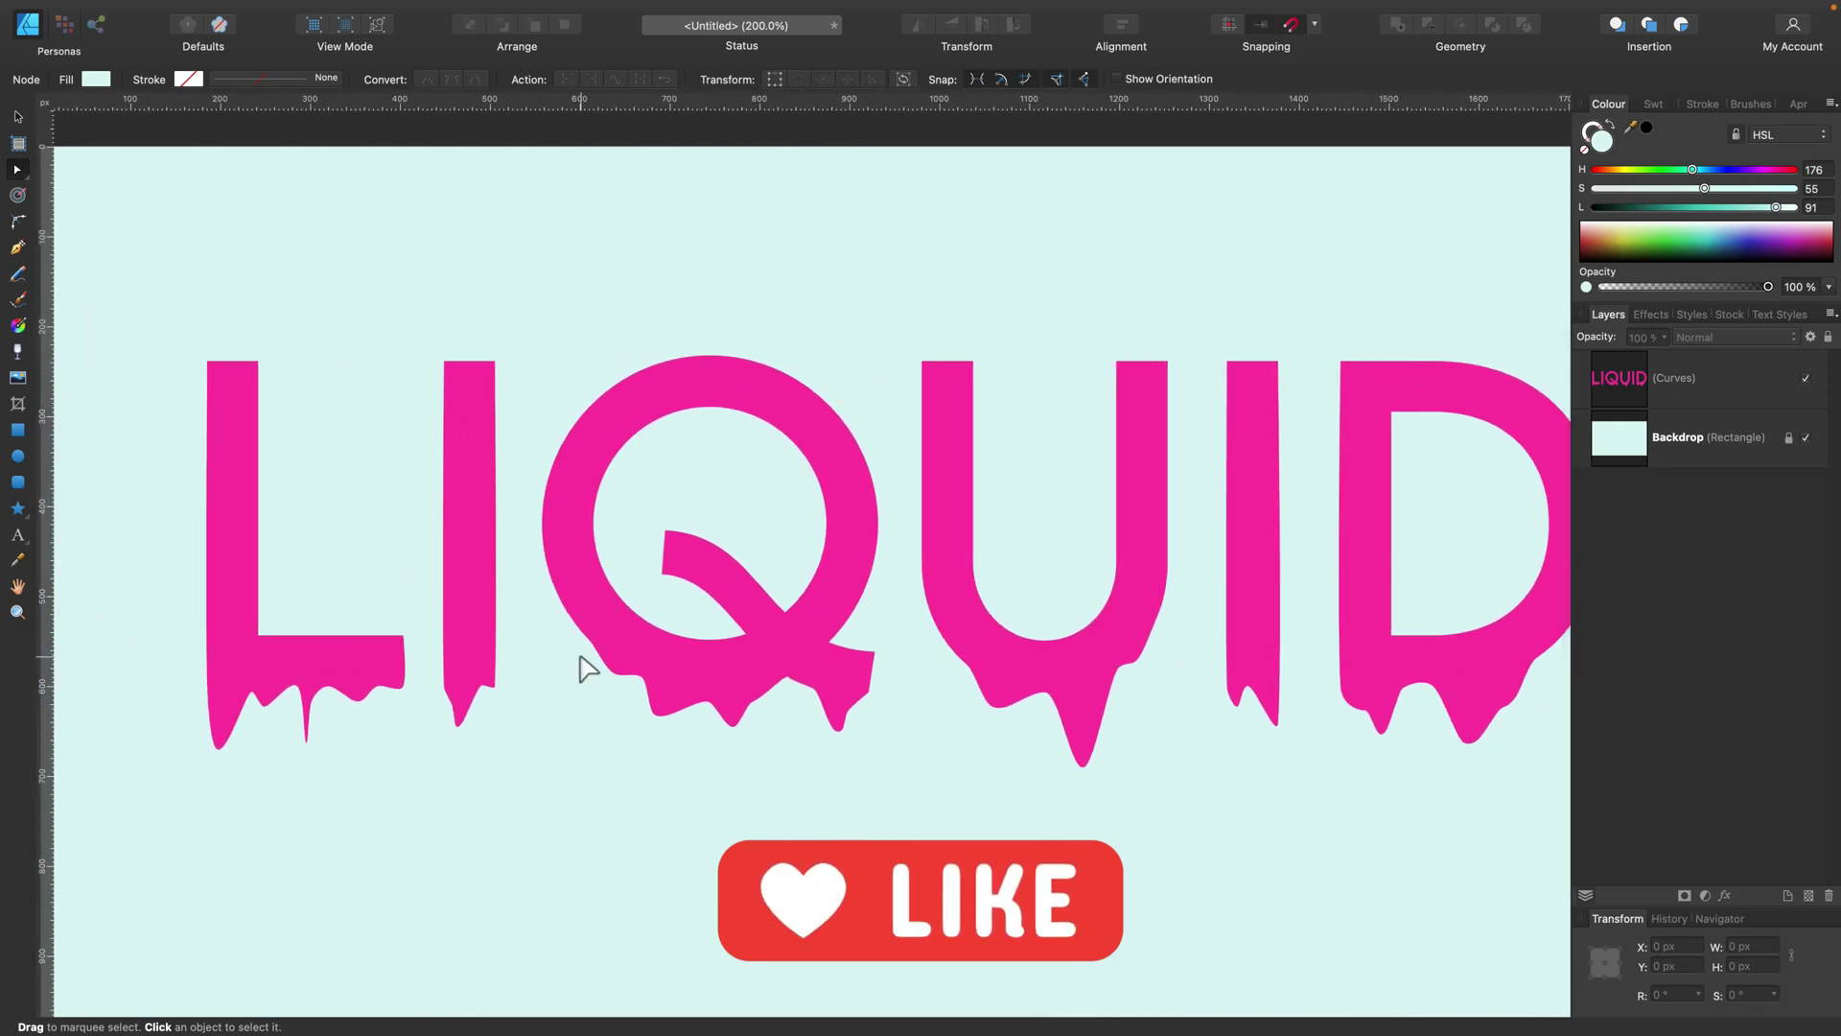
pyautogui.press('super+minus')
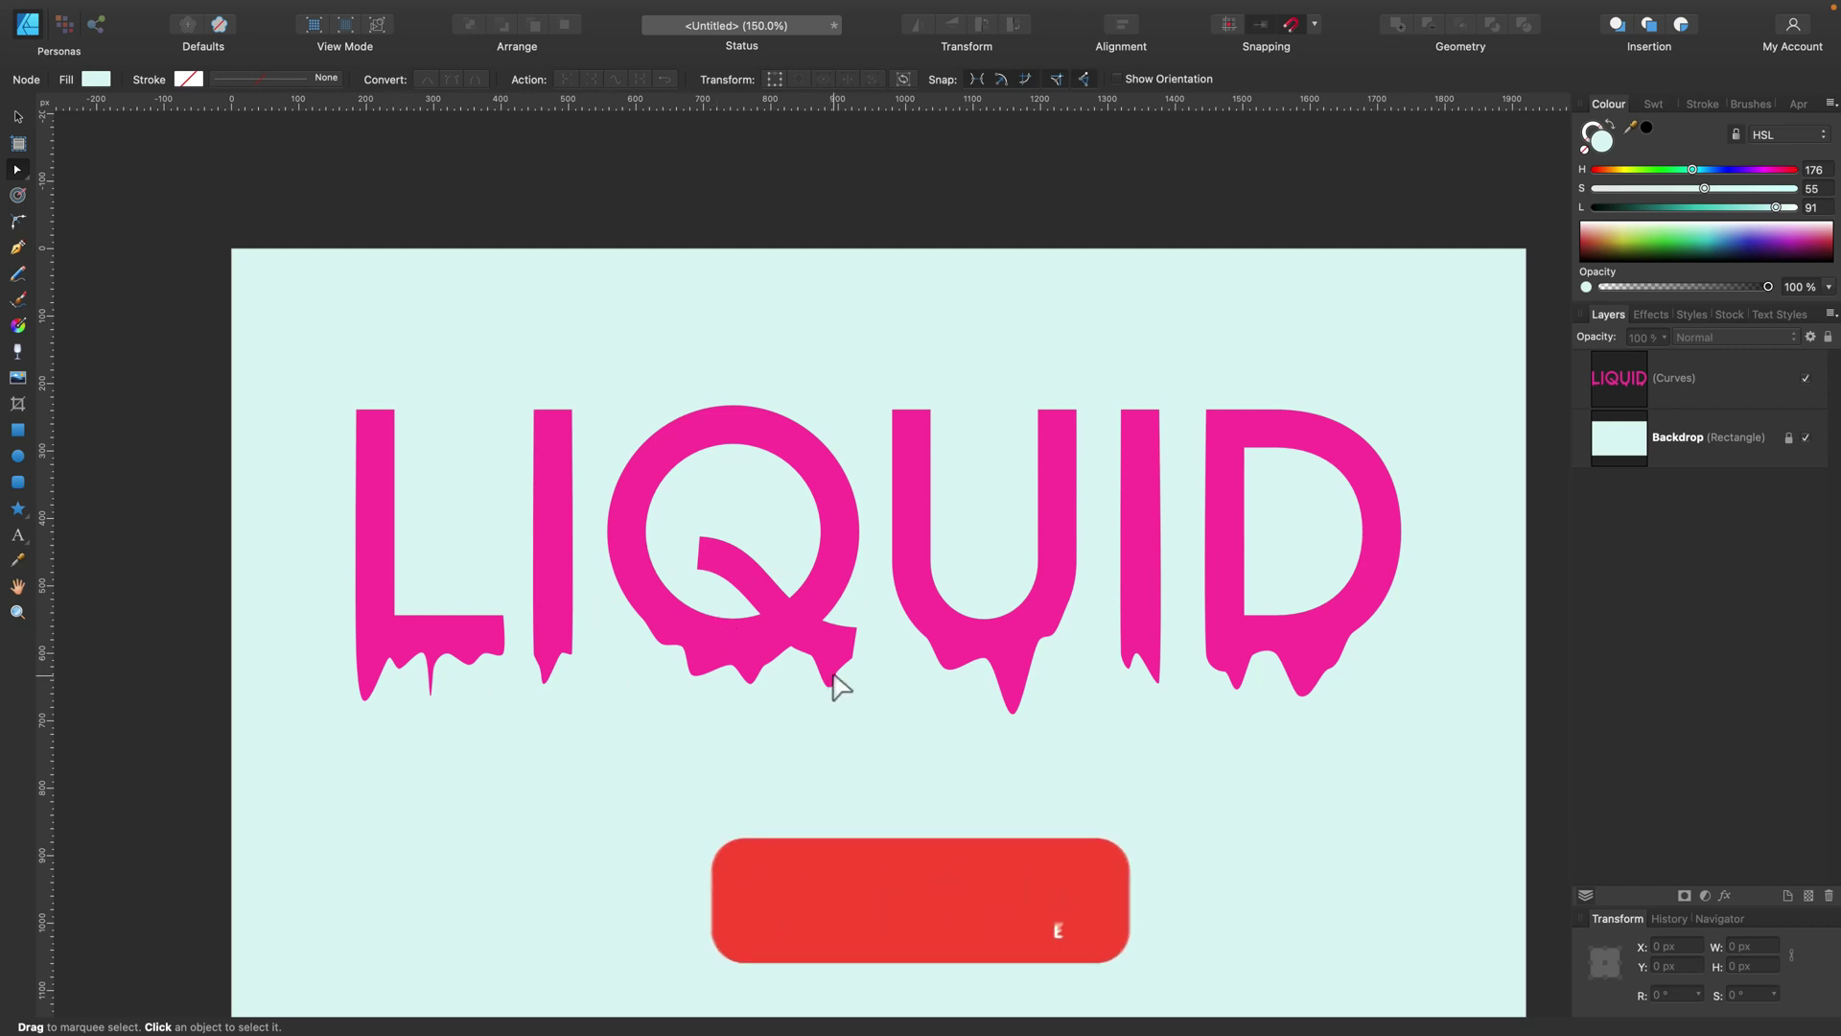
# Step: Duplicate the LIQUID layer and recolour the lower copy lighter pink (H 346, L 75)
pyautogui.click(1711, 389)
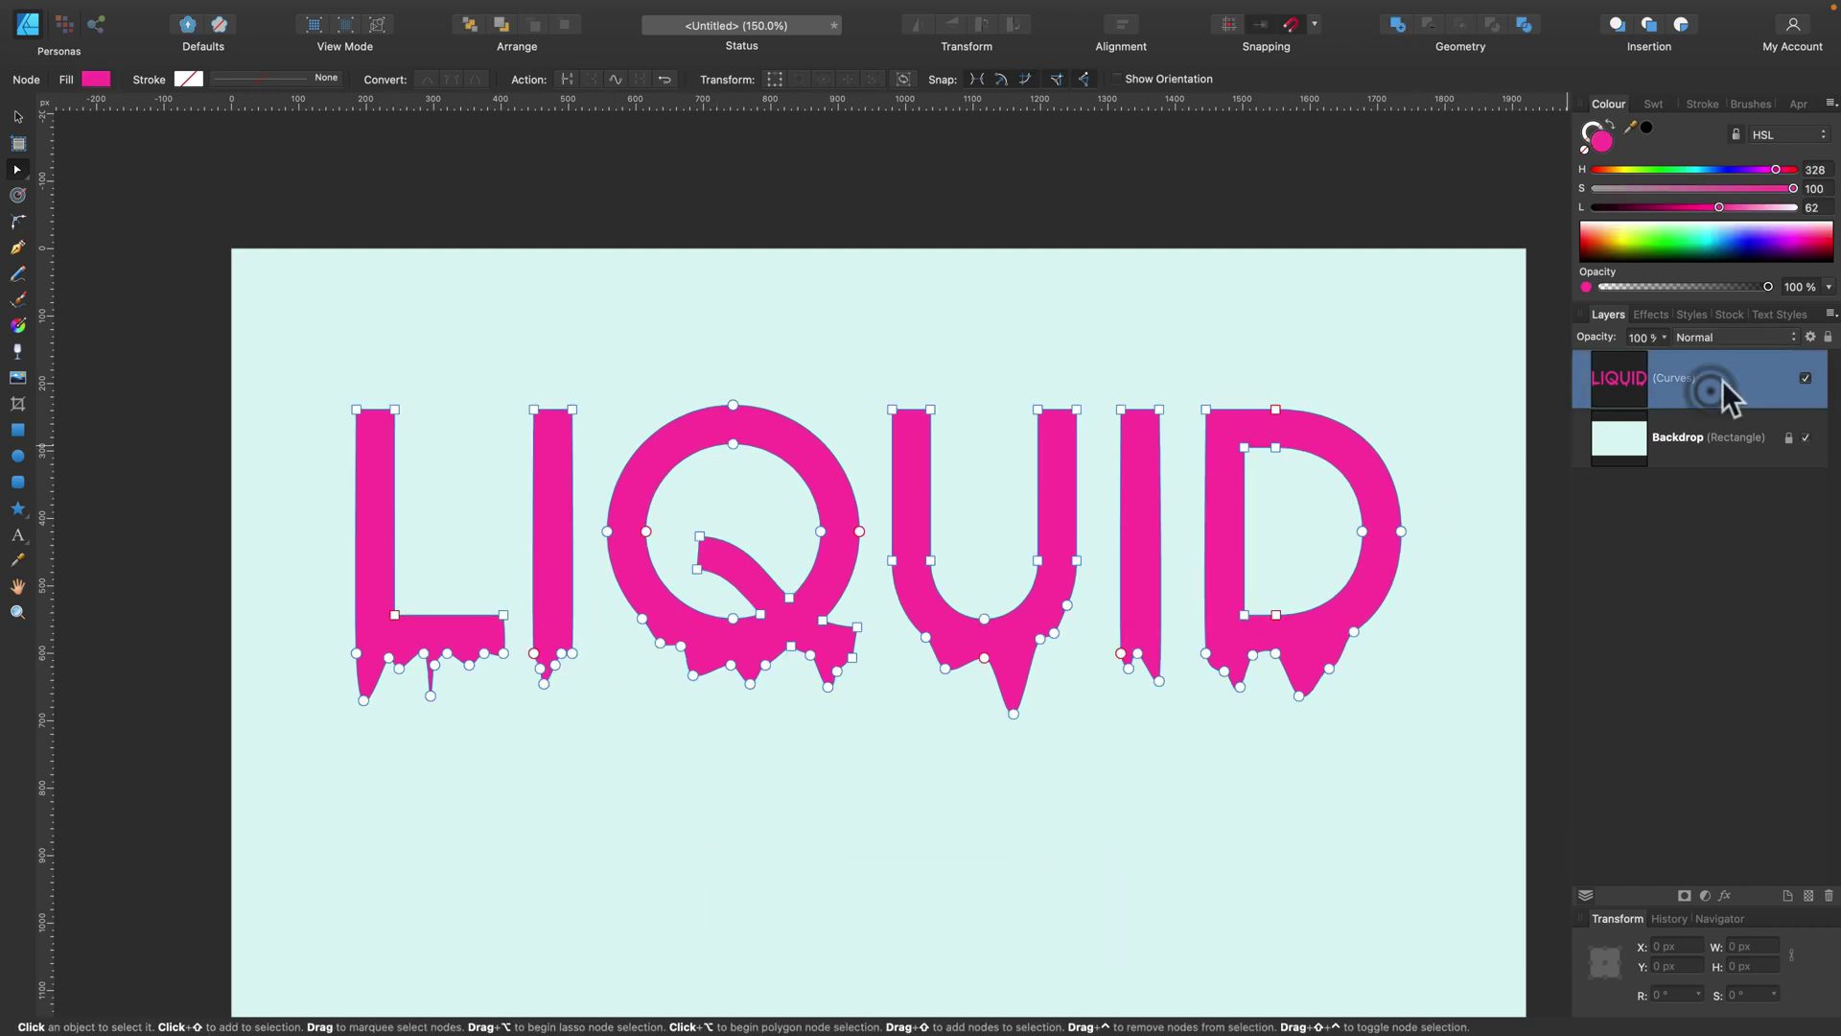
pyautogui.rightClick(1722, 380)
pyautogui.click(1678, 555)
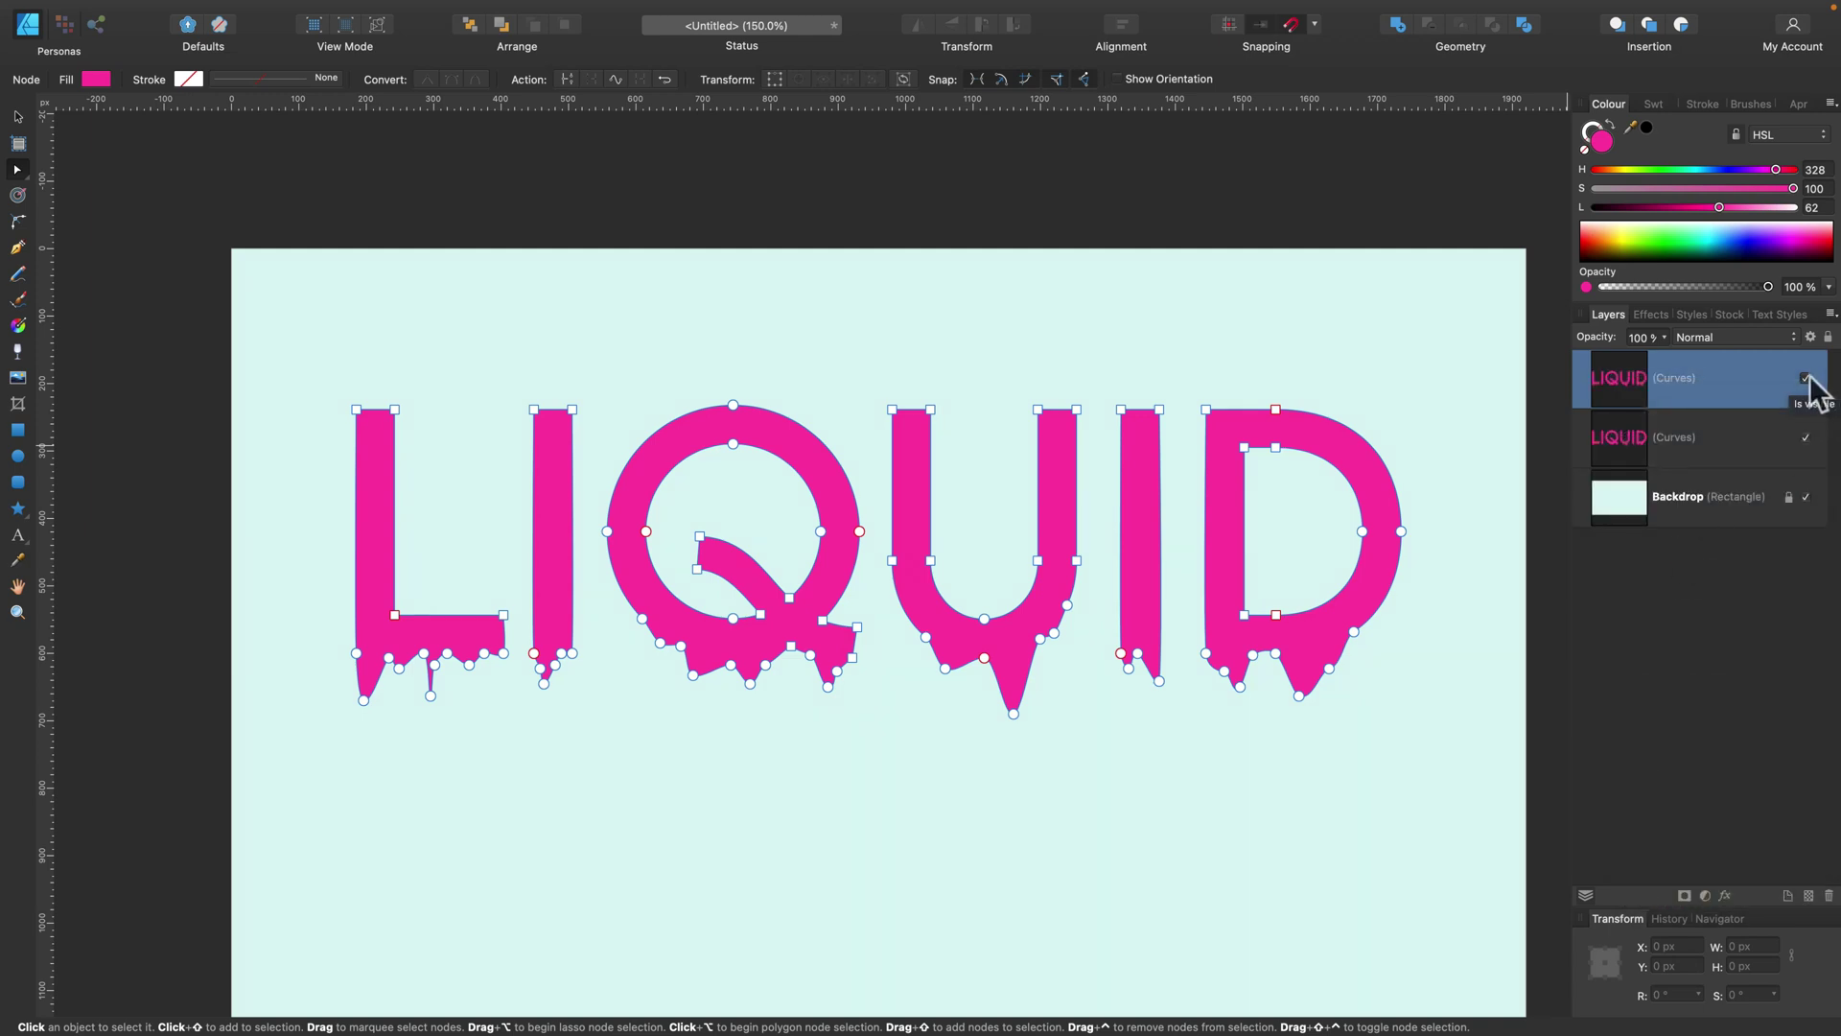
pyautogui.click(1752, 440)
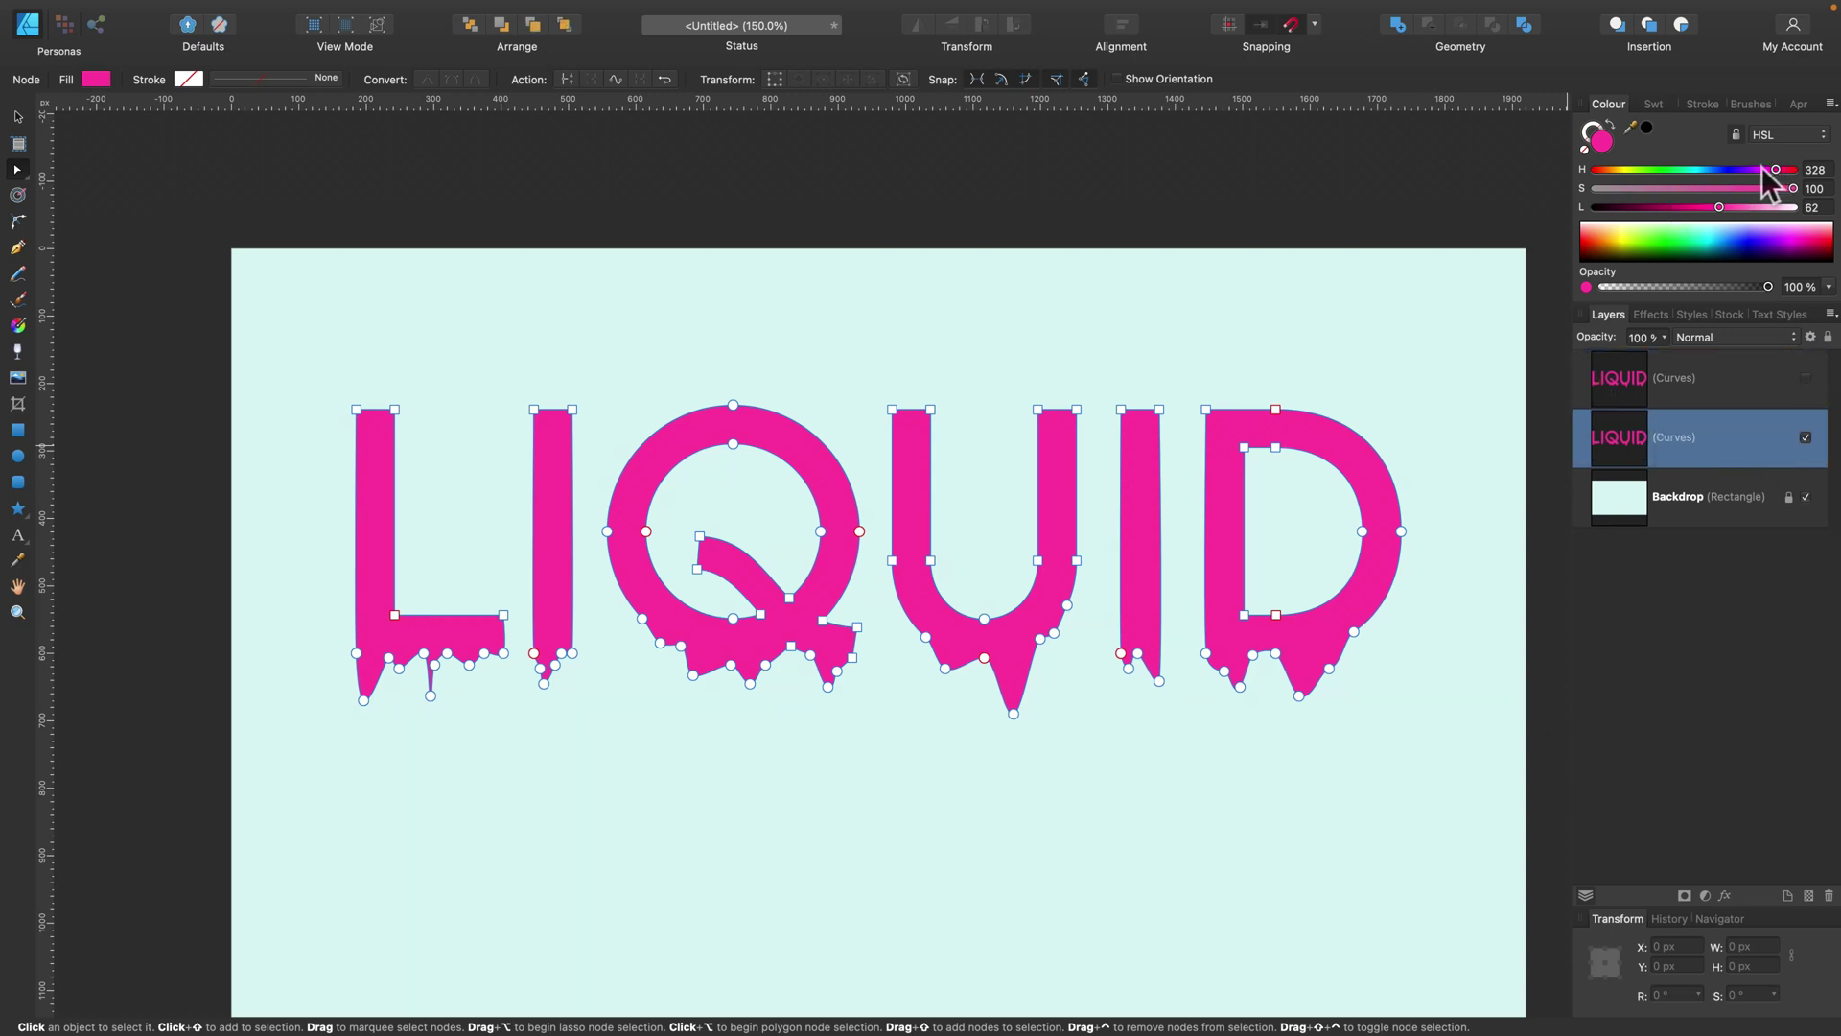
pyautogui.moveTo(1784, 172); pyautogui.dragTo(1745, 206)
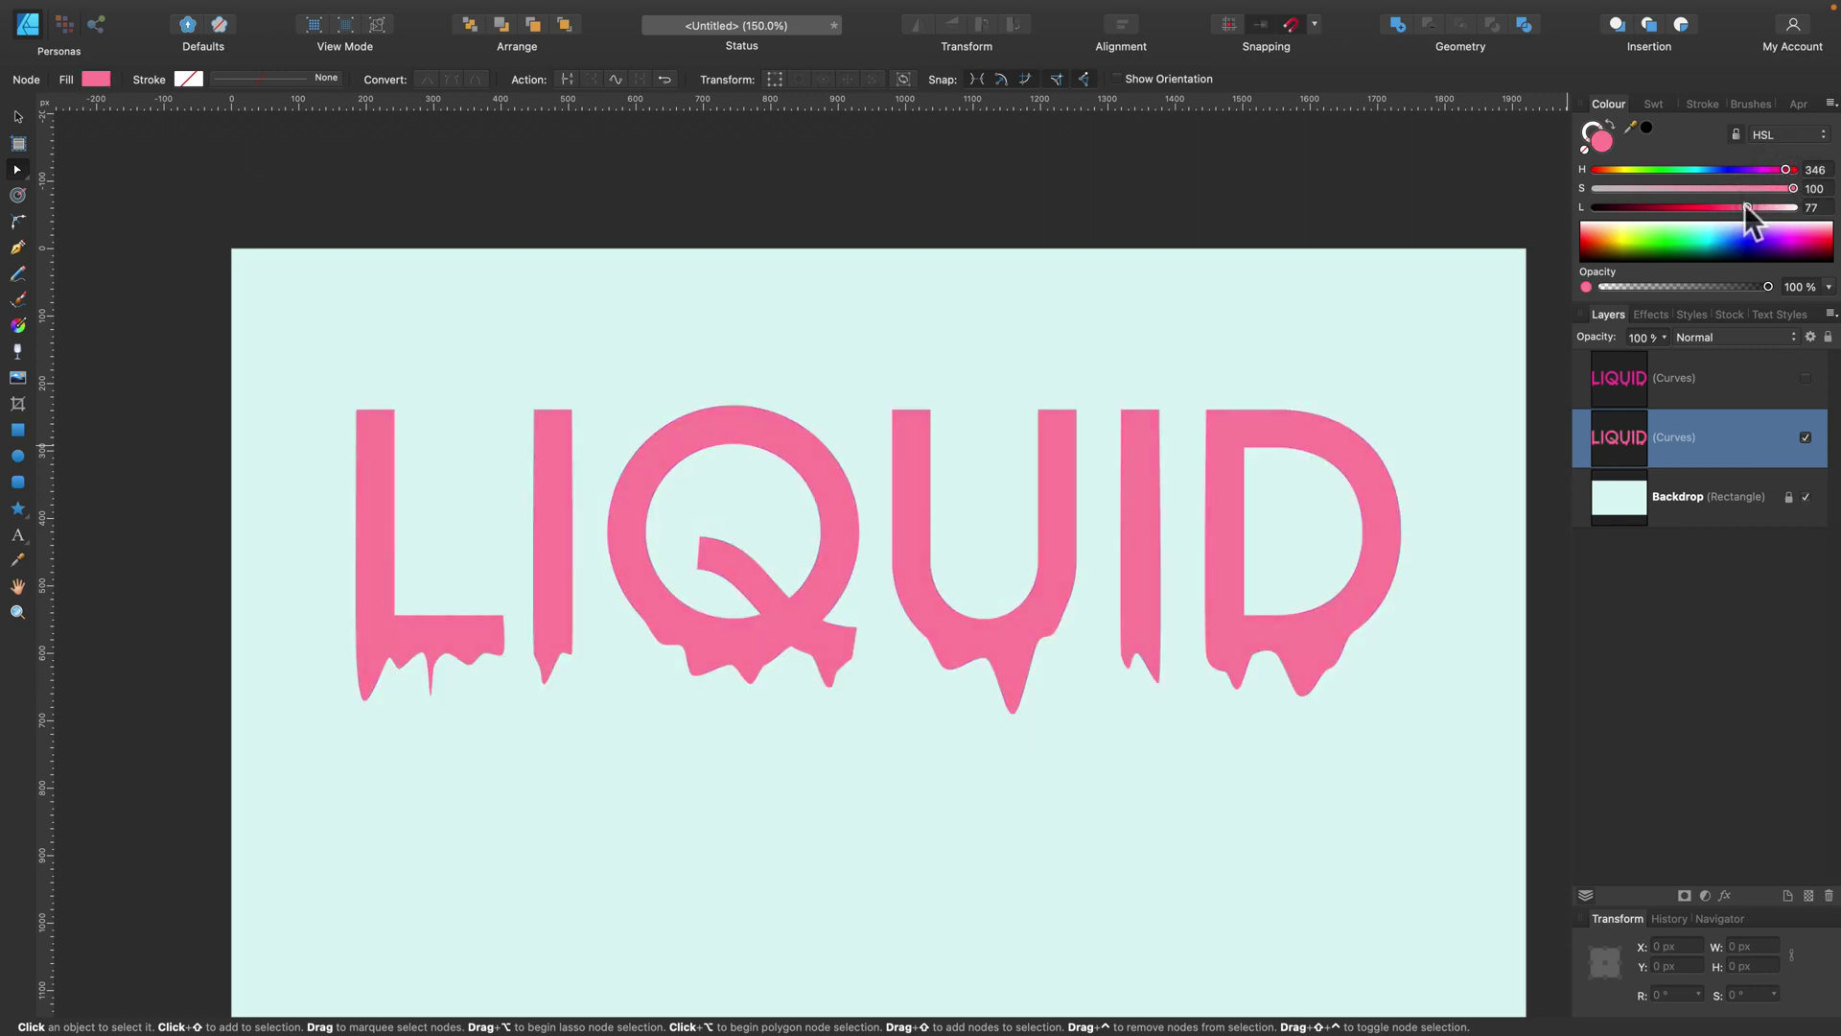
pyautogui.scroll(3, 868, 724)
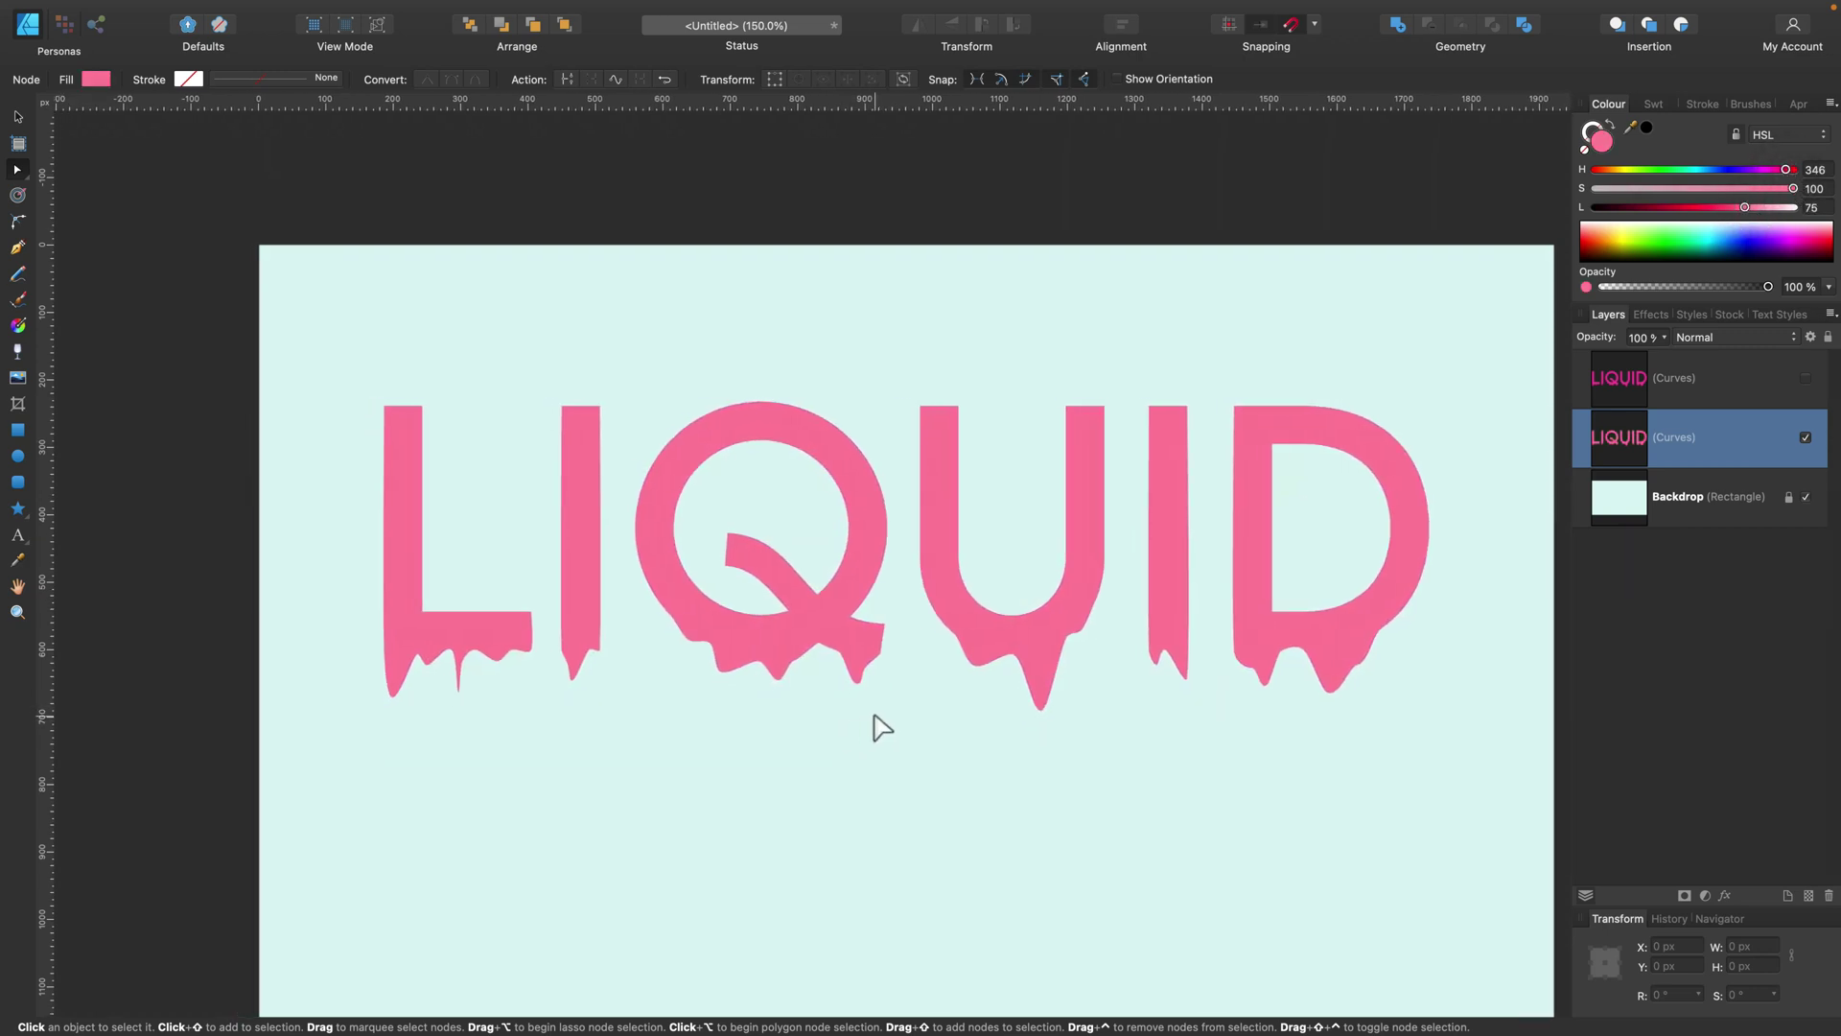
pyautogui.scroll(2, 868, 724)
# Step: Pull the L's drip tip lower, bulge its small drip and lengthen and round that tip
pyautogui.hscroll(-5, 682, 720)
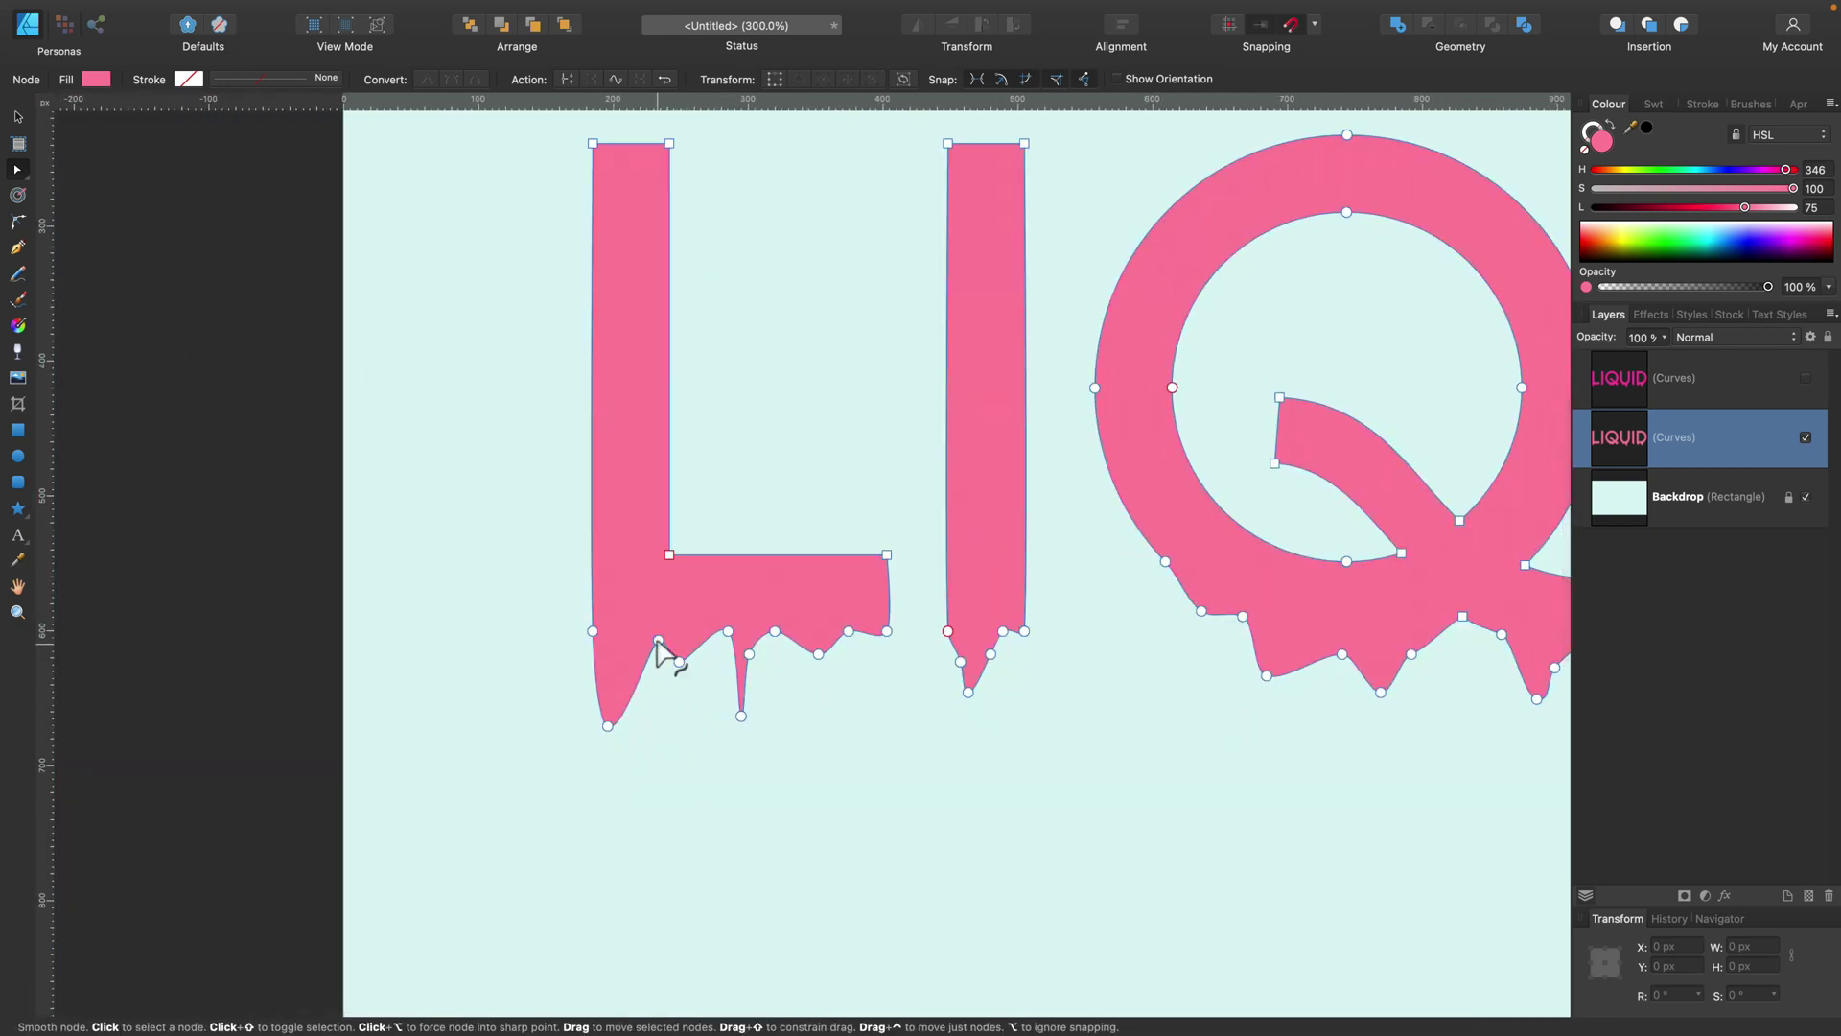
pyautogui.moveTo(598, 773); pyautogui.dragTo(593, 812)
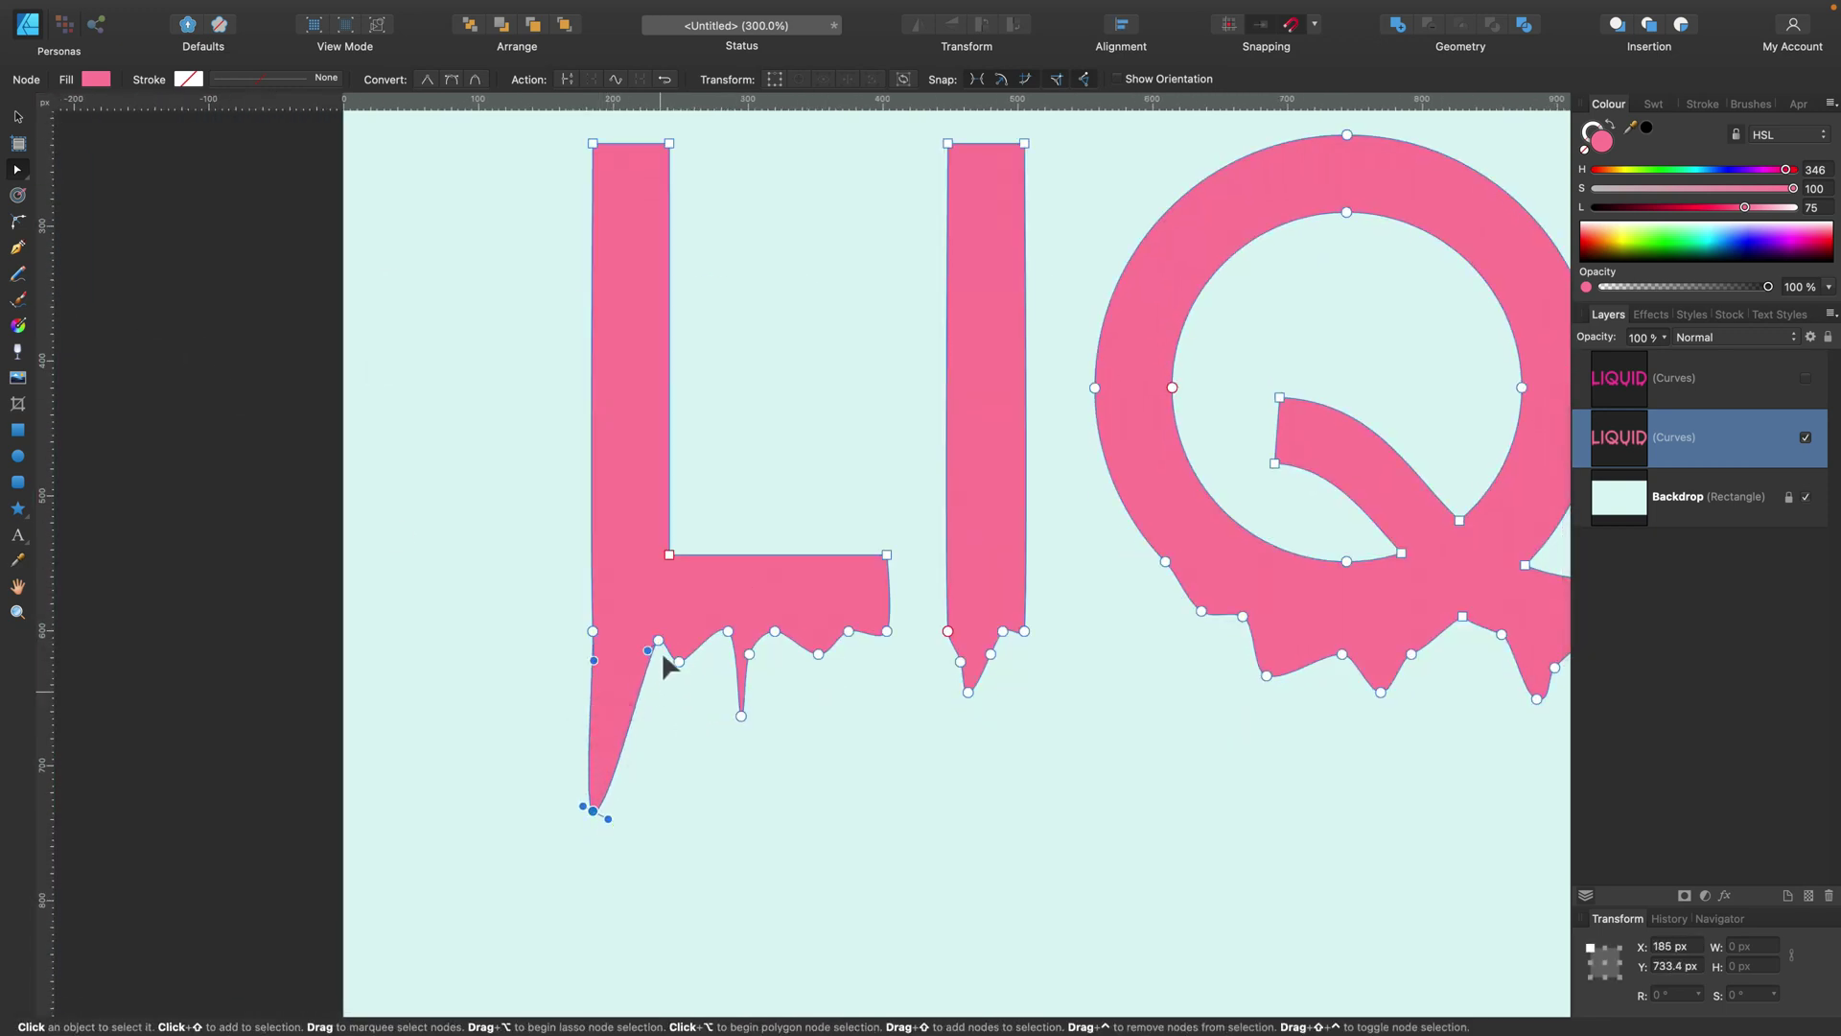
pyautogui.moveTo(679, 662); pyautogui.dragTo(698, 662)
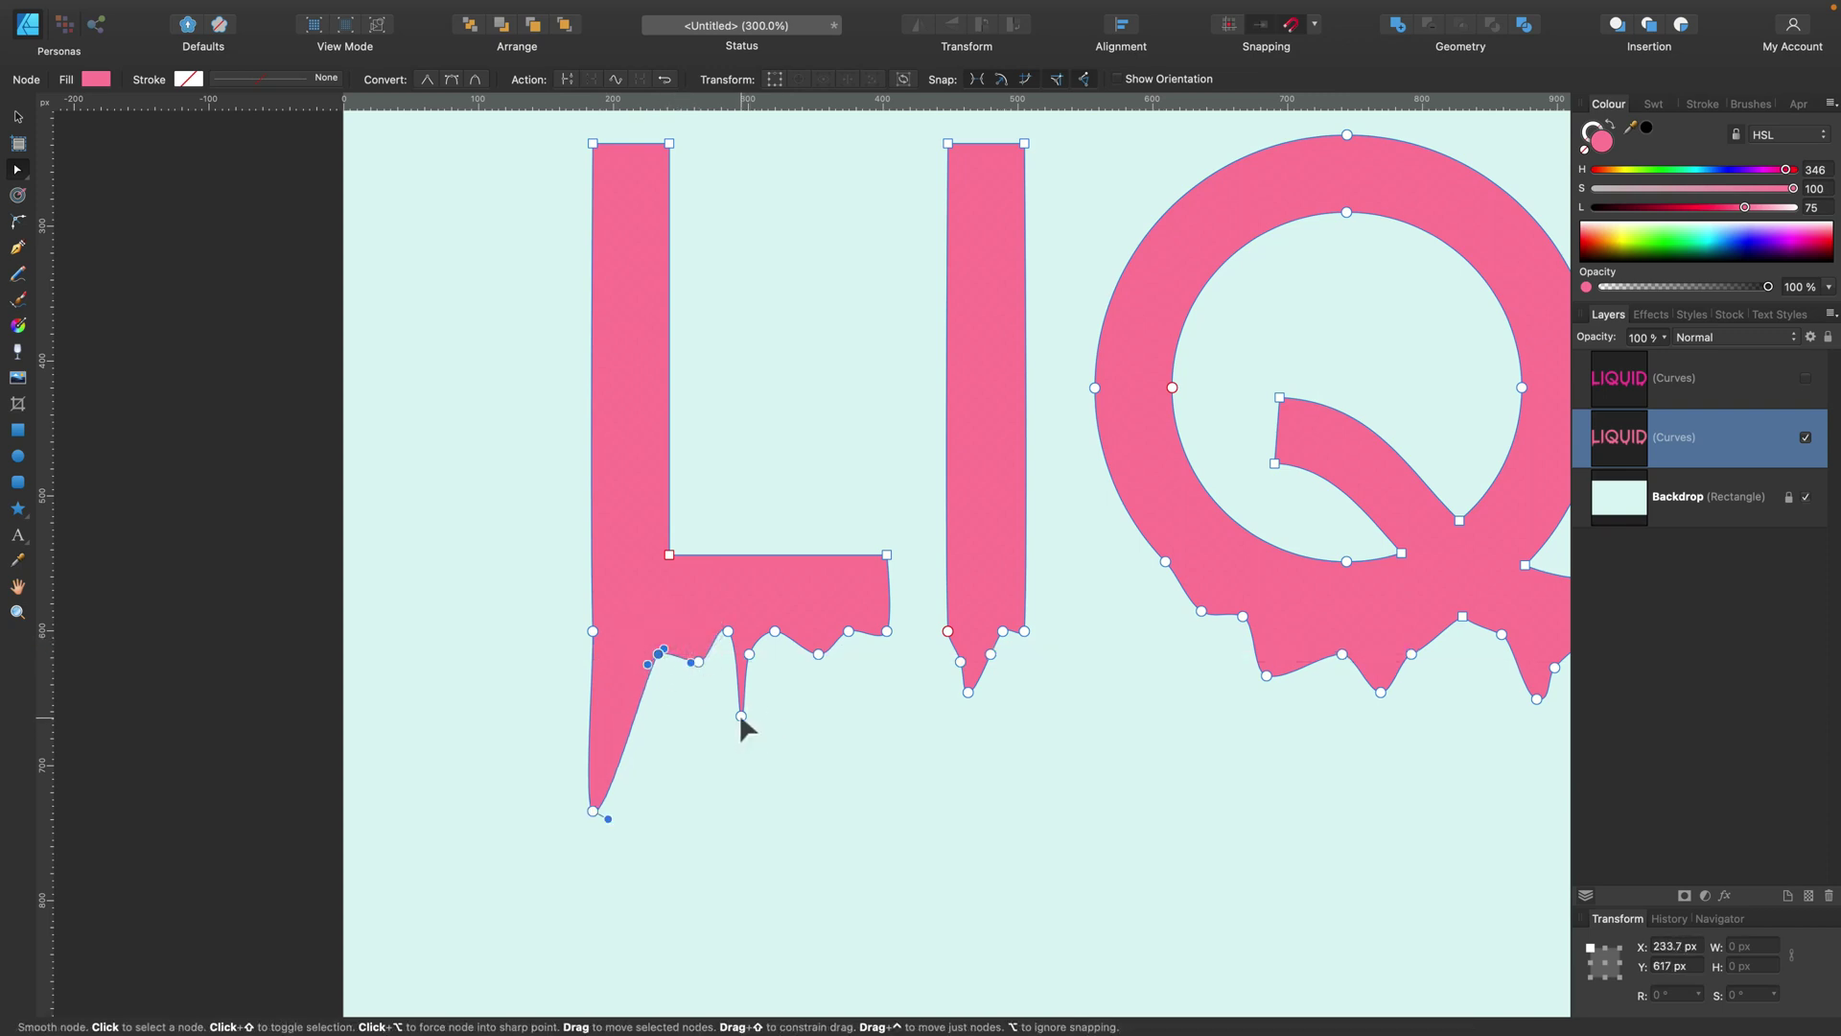
pyautogui.scroll(2, 743, 721)
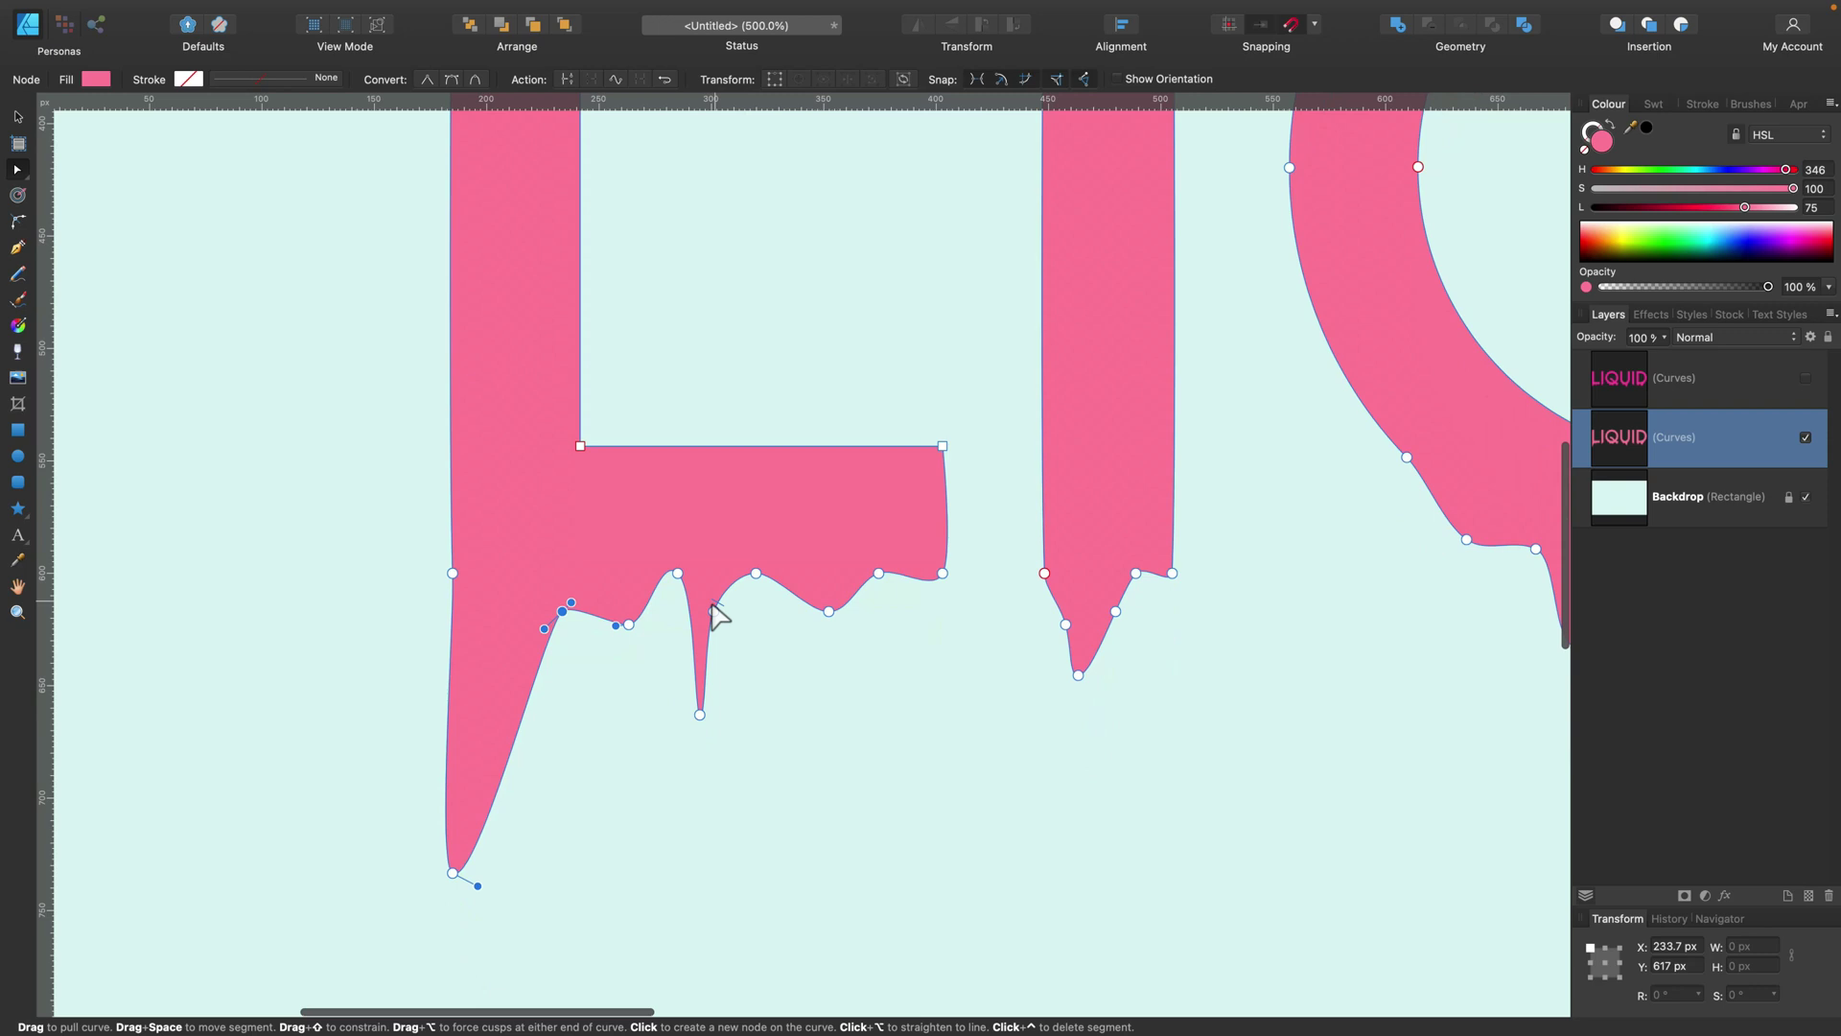
pyautogui.moveTo(715, 614); pyautogui.dragTo(732, 633)
pyautogui.click(699, 715)
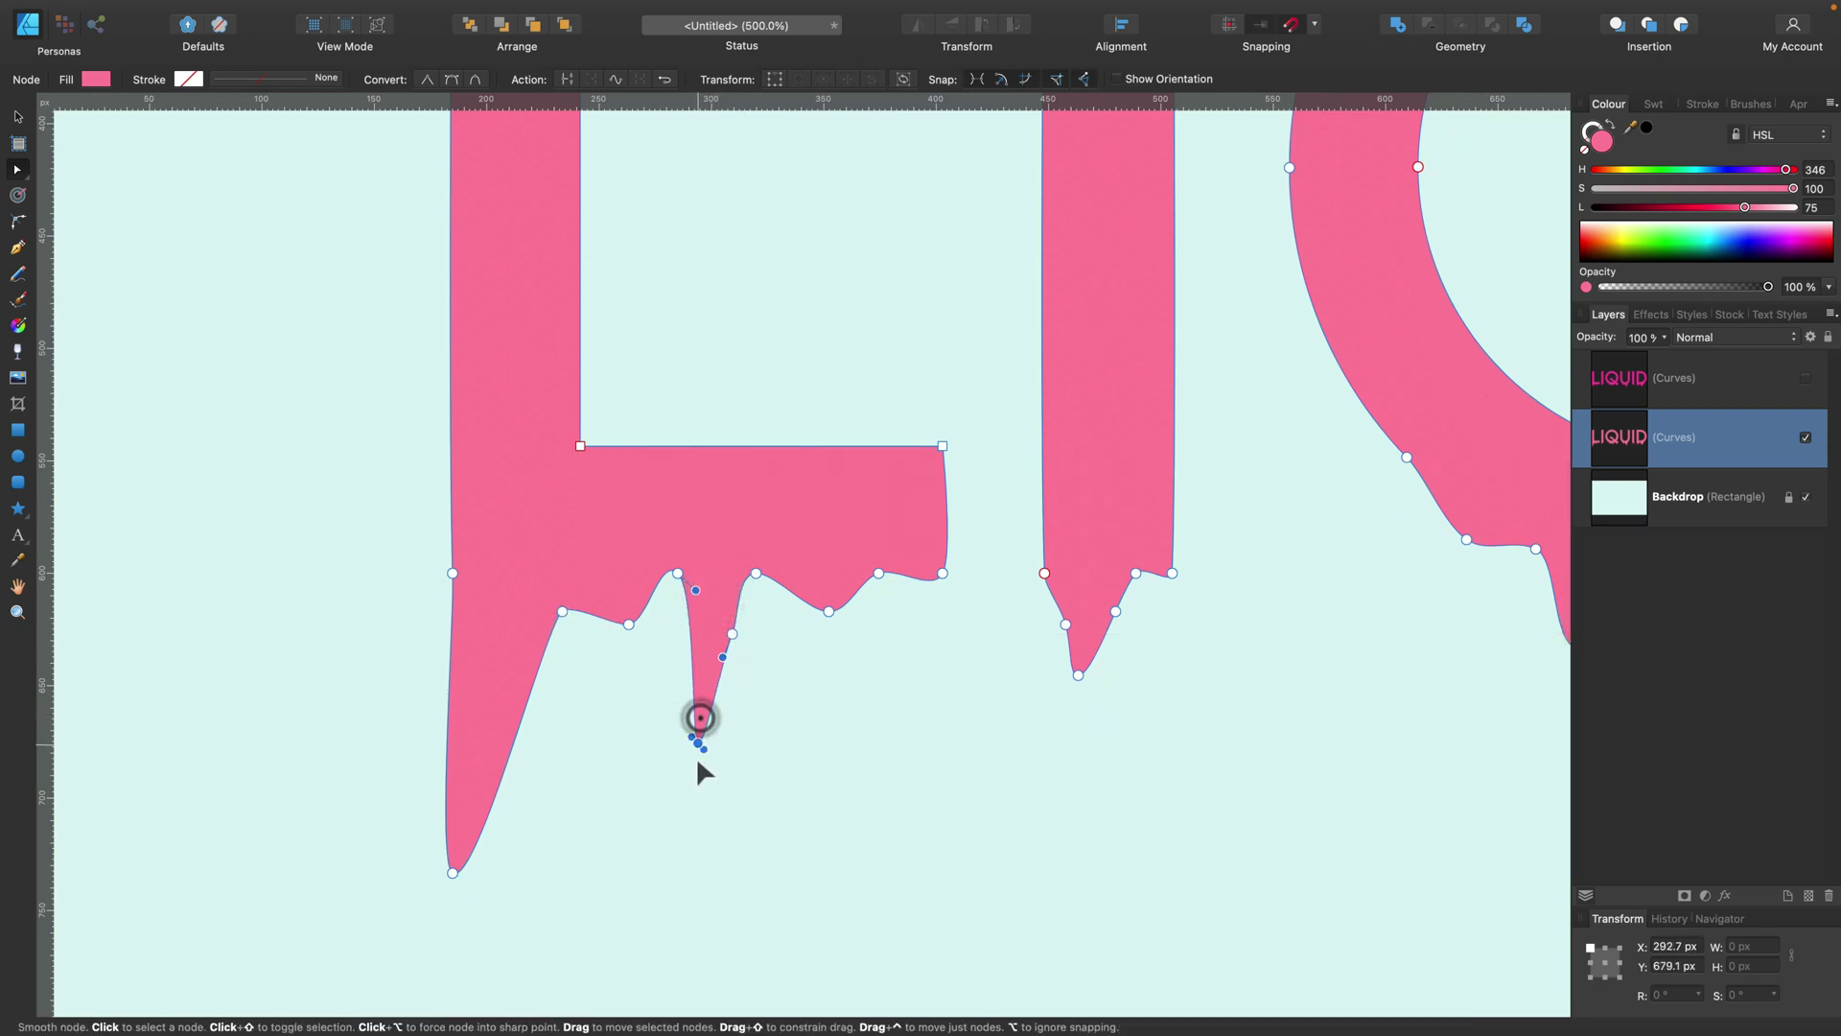
pyautogui.moveTo(698, 764); pyautogui.dragTo(629, 785)
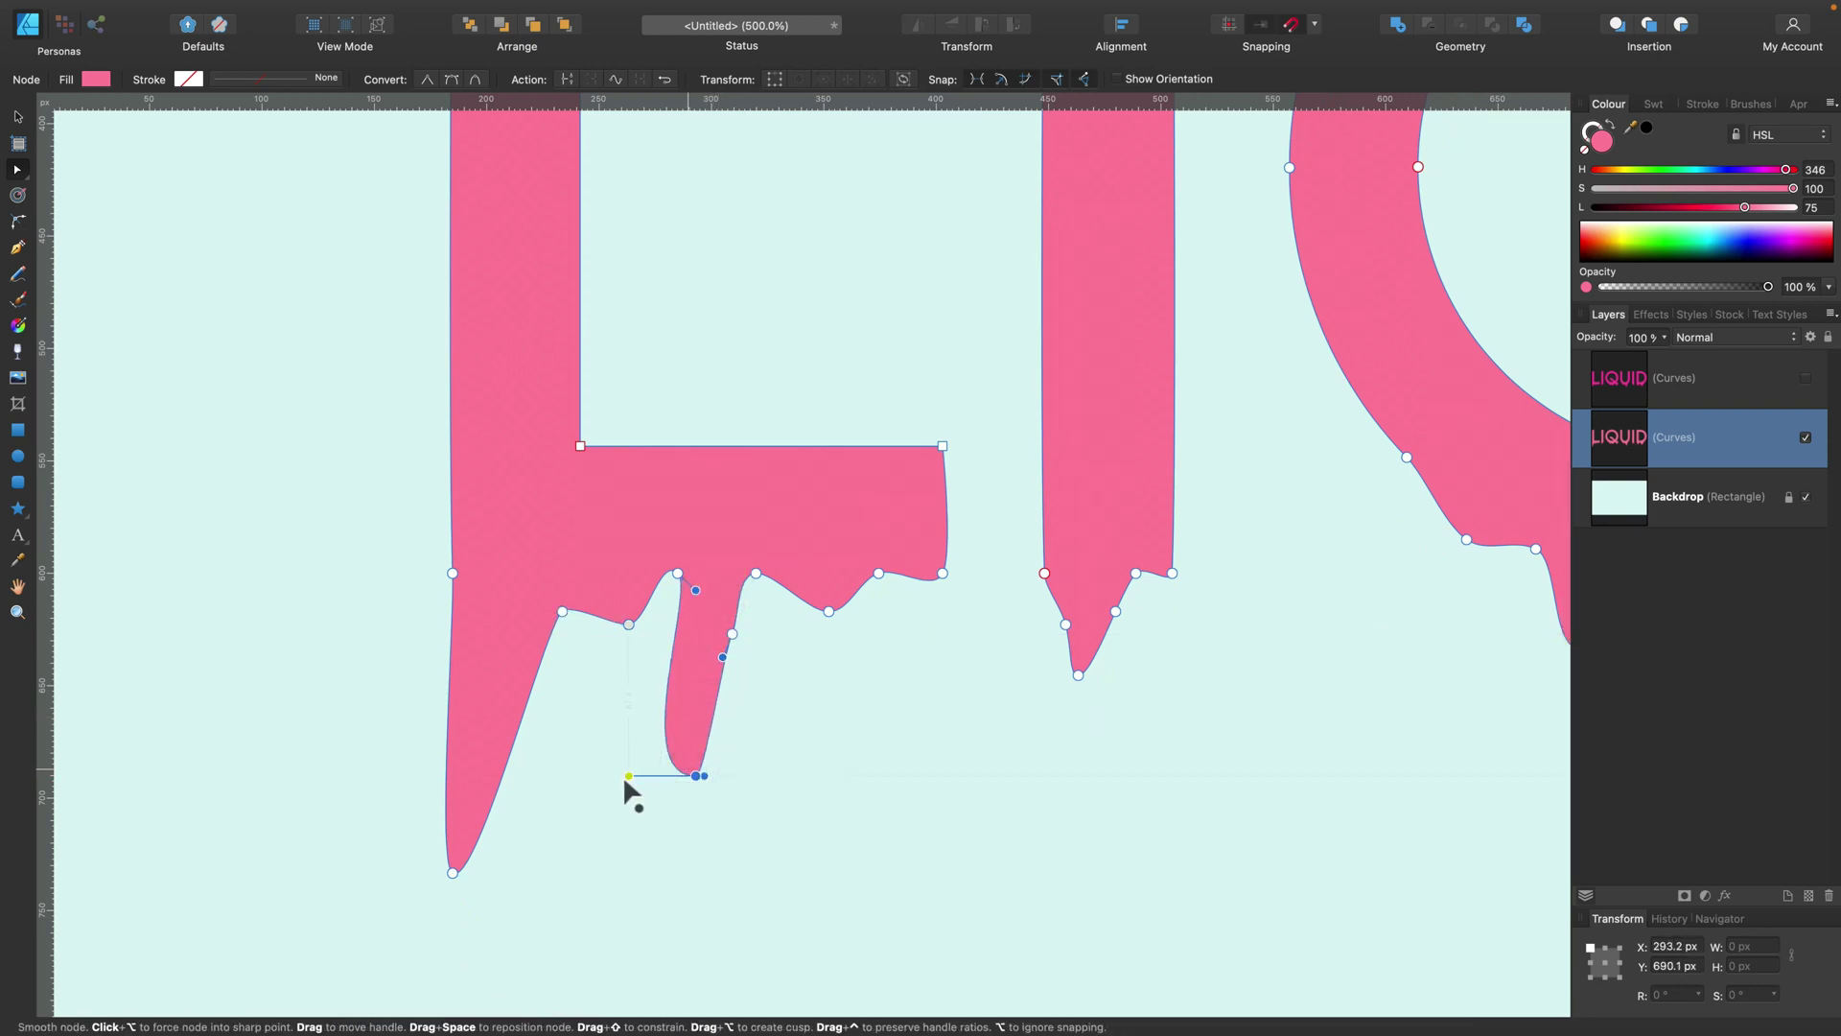
pyautogui.click(743, 769)
# Step: Delete an extra drip node and let the L's lower edge sag by moving its nodes
pyautogui.click(818, 581)
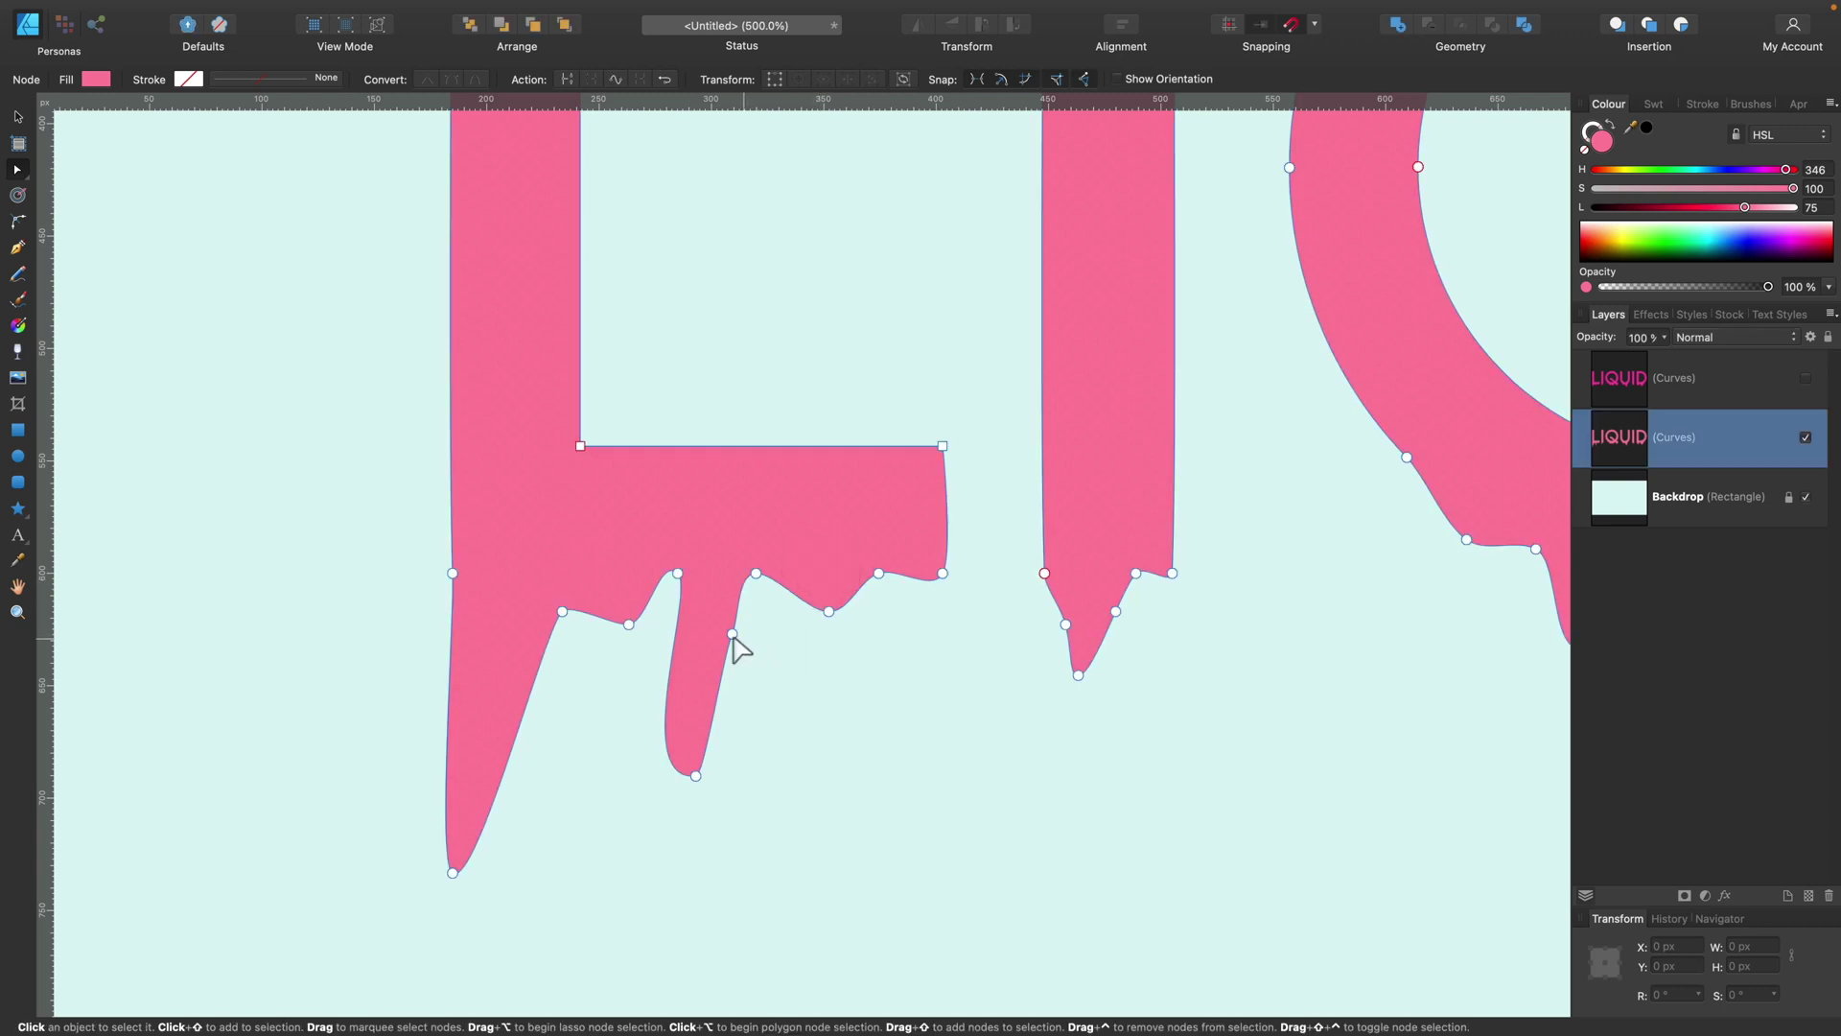
pyautogui.click(732, 634)
pyautogui.press('Delete')
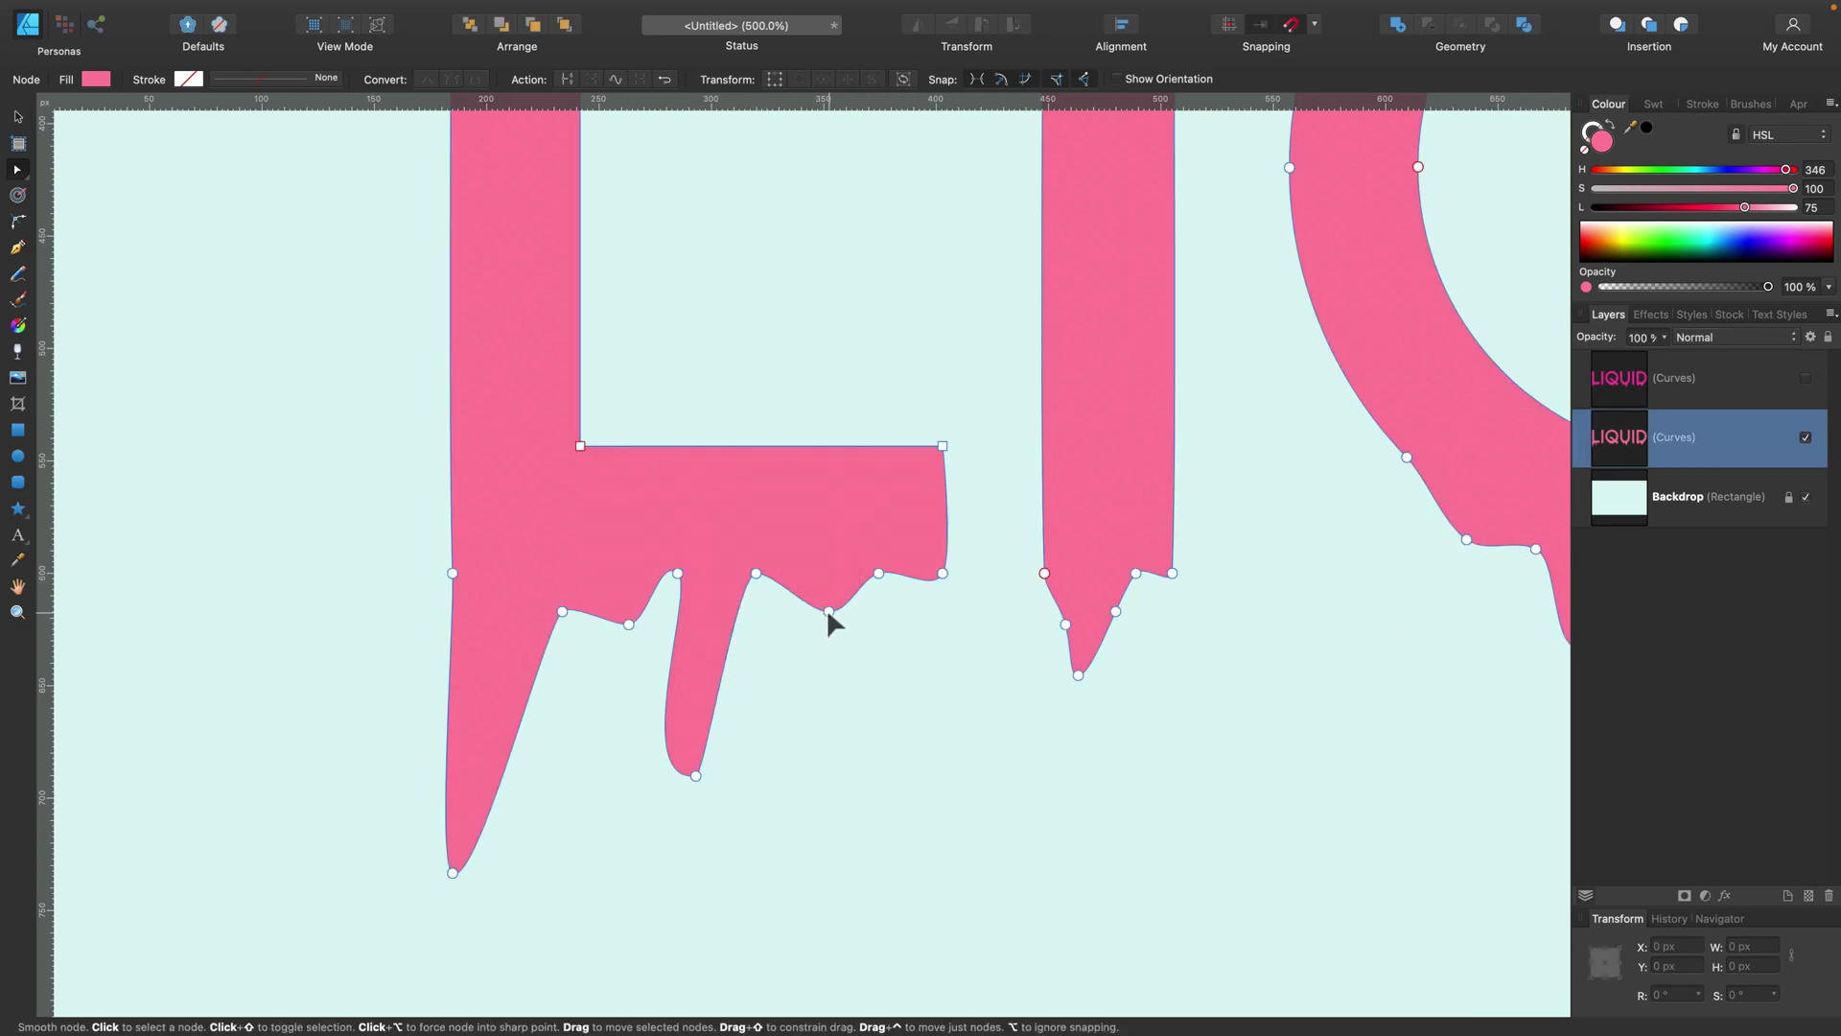
pyautogui.moveTo(809, 631); pyautogui.dragTo(794, 648)
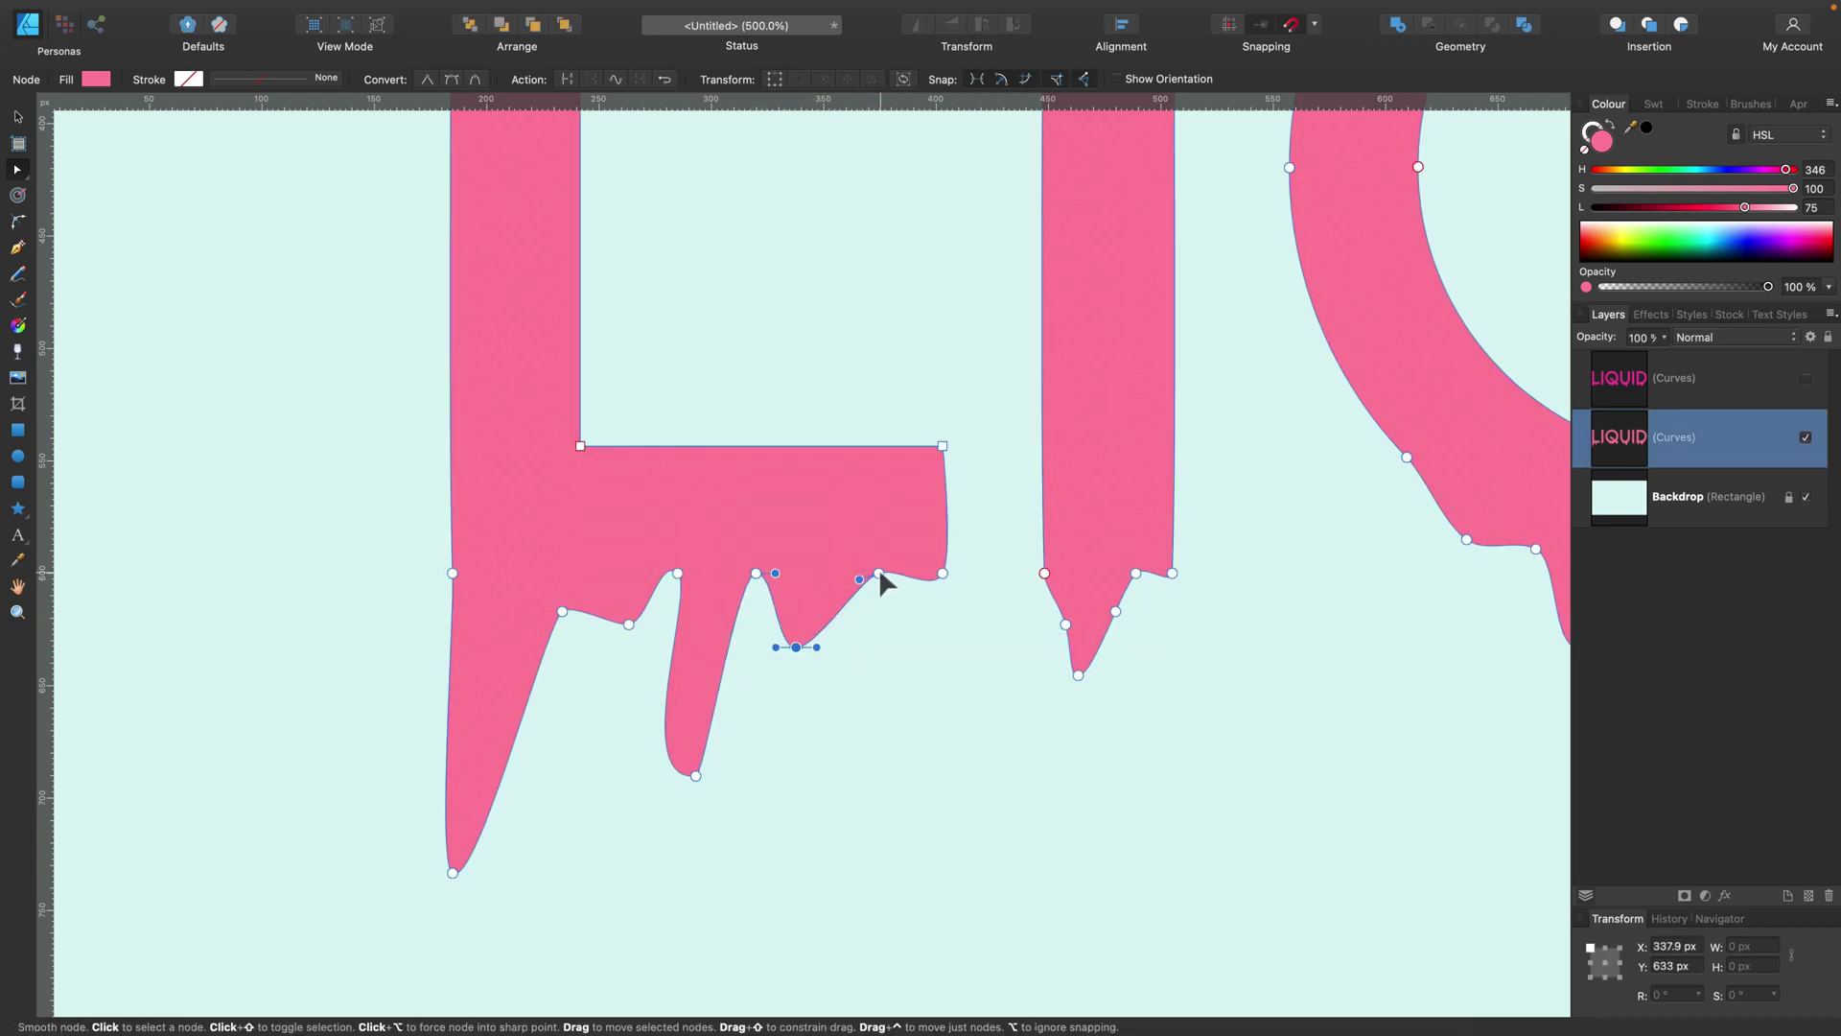
pyautogui.moveTo(880, 574); pyautogui.dragTo(889, 614)
# Step: Pull the I drip's right node down and reshape the curve of its tip
pyautogui.hscroll(5, 877, 604)
pyautogui.click(895, 575)
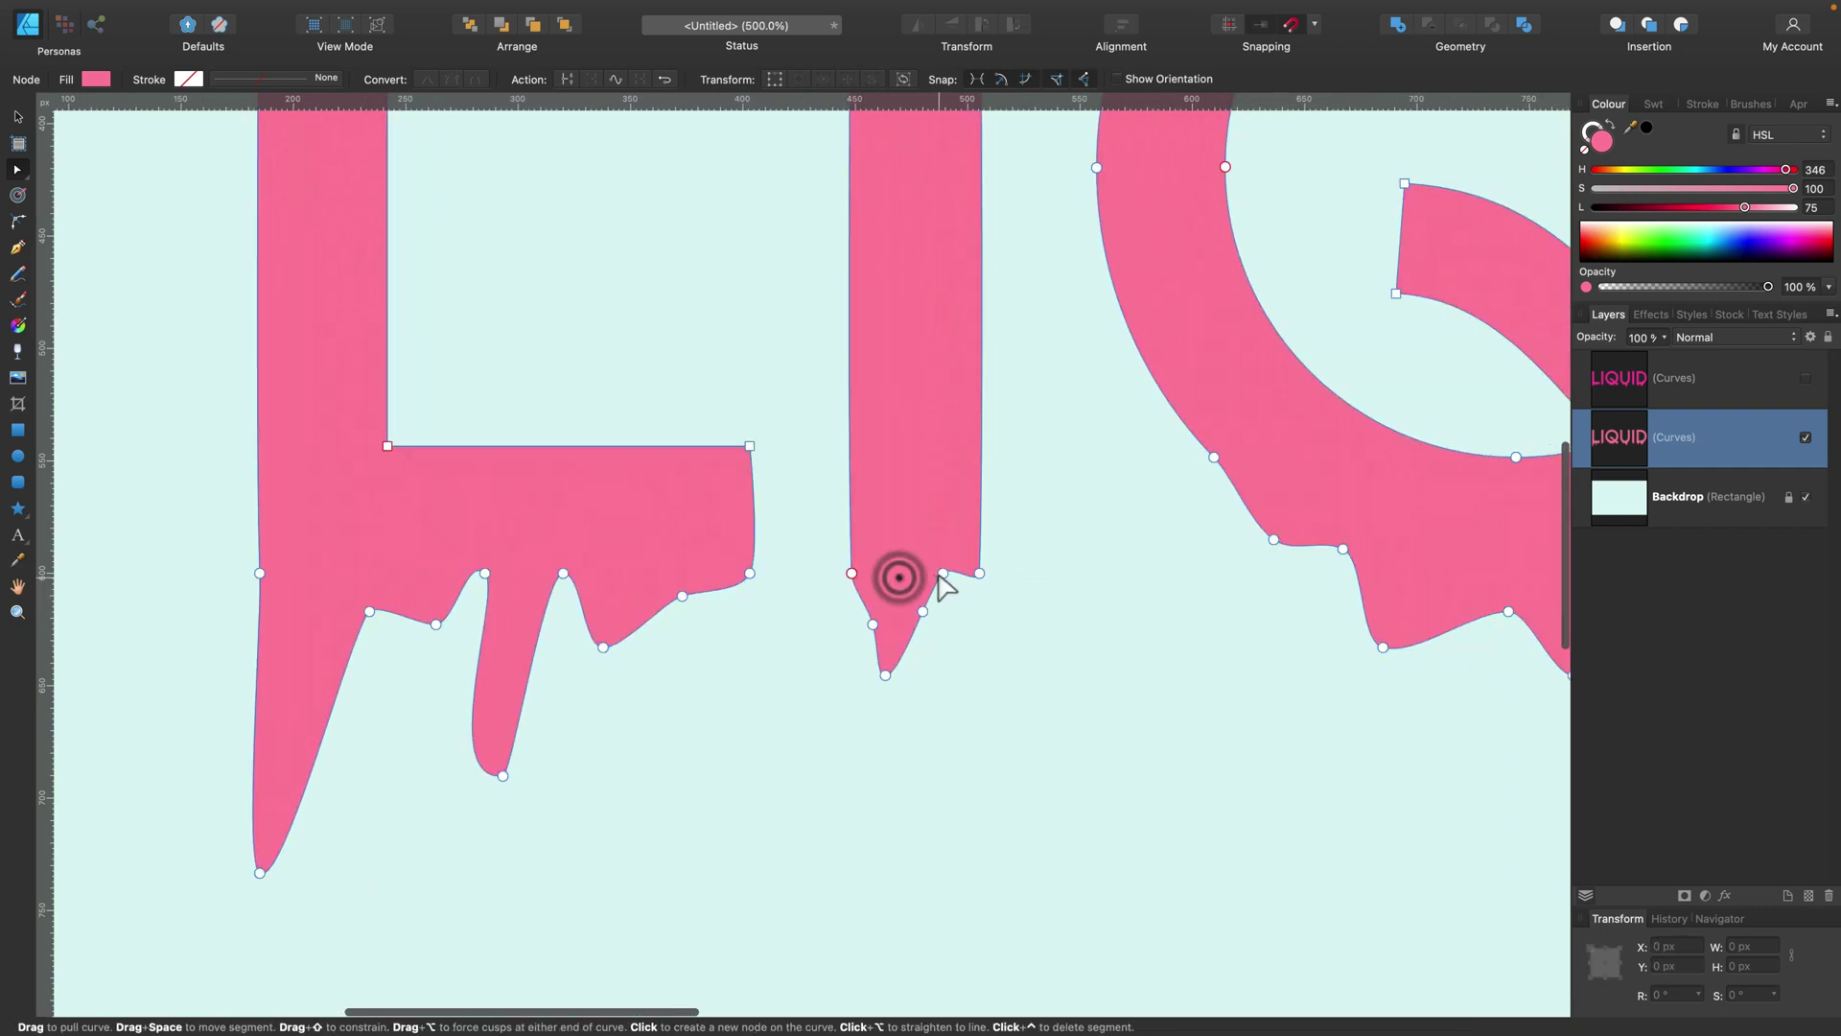
pyautogui.click(944, 573)
pyautogui.moveTo(944, 573); pyautogui.dragTo(957, 596)
pyautogui.click(868, 625)
pyautogui.moveTo(857, 646); pyautogui.dragTo(906, 721)
pyautogui.click(953, 715)
# Step: Add a node on the Q's lower edge and pull drips under the Q deeper and longer
pyautogui.hscroll(10, 987, 716)
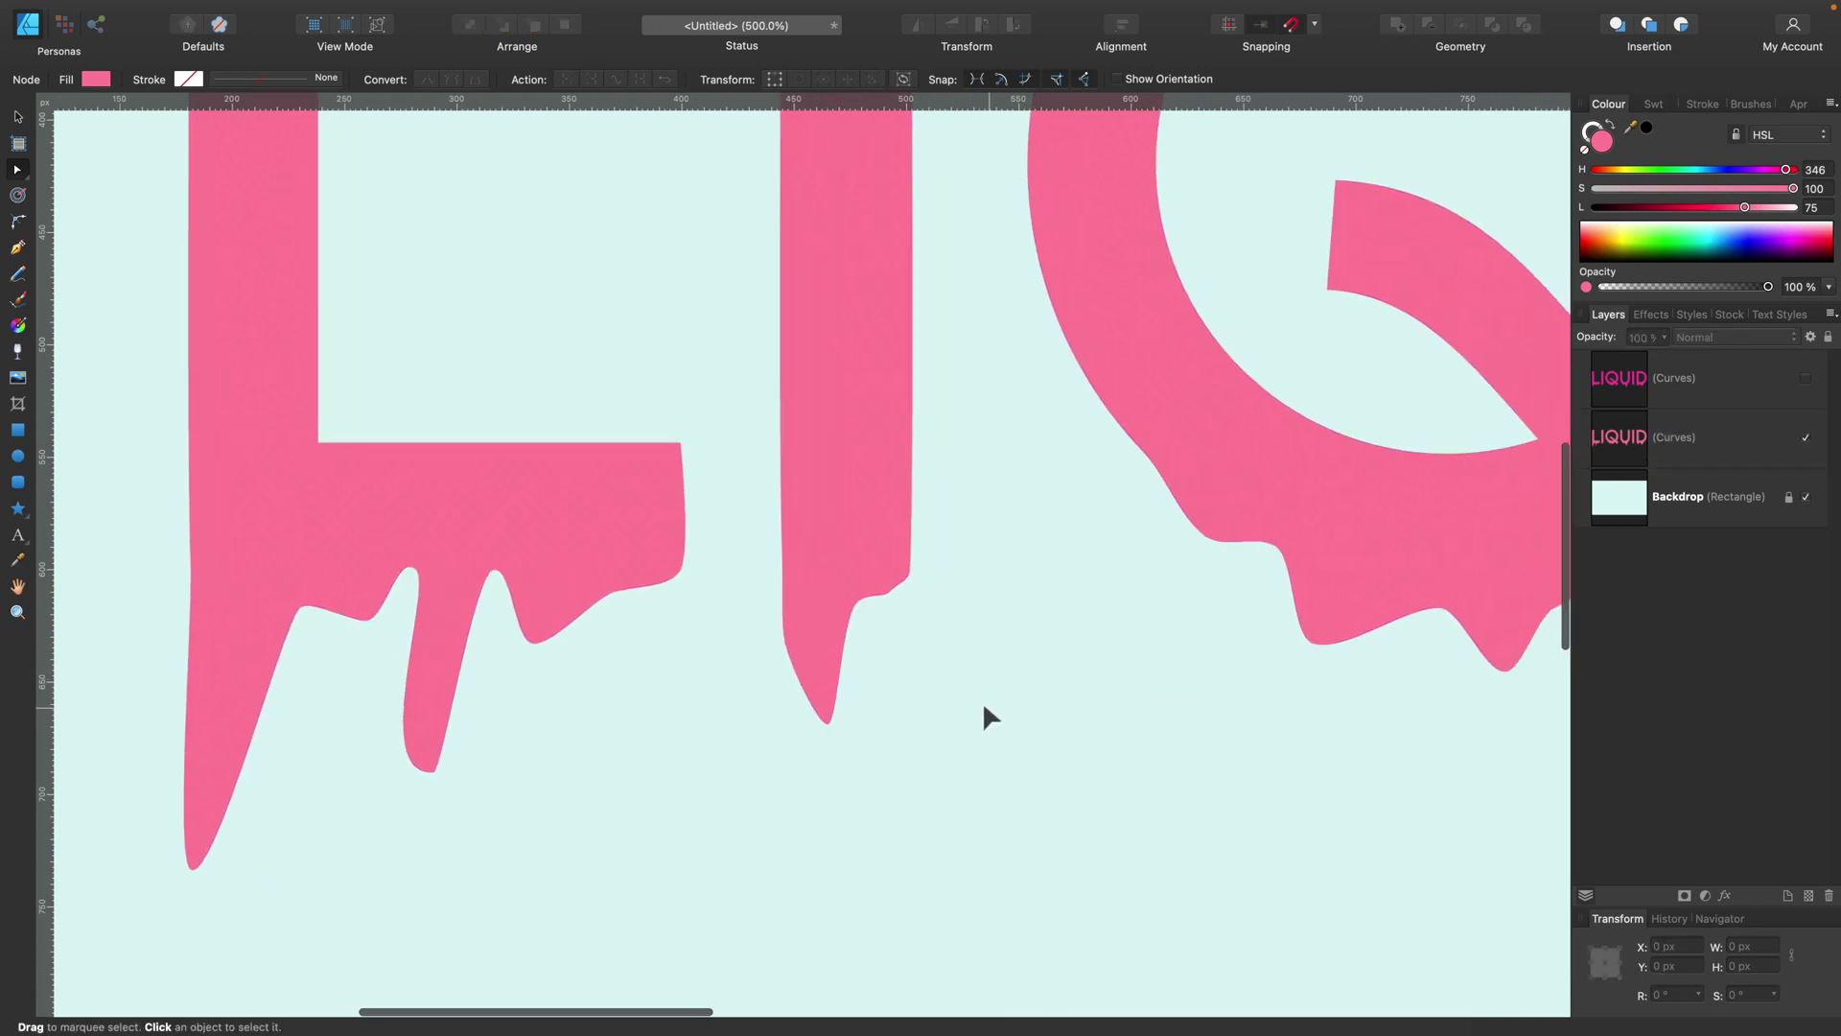
pyautogui.click(782, 430)
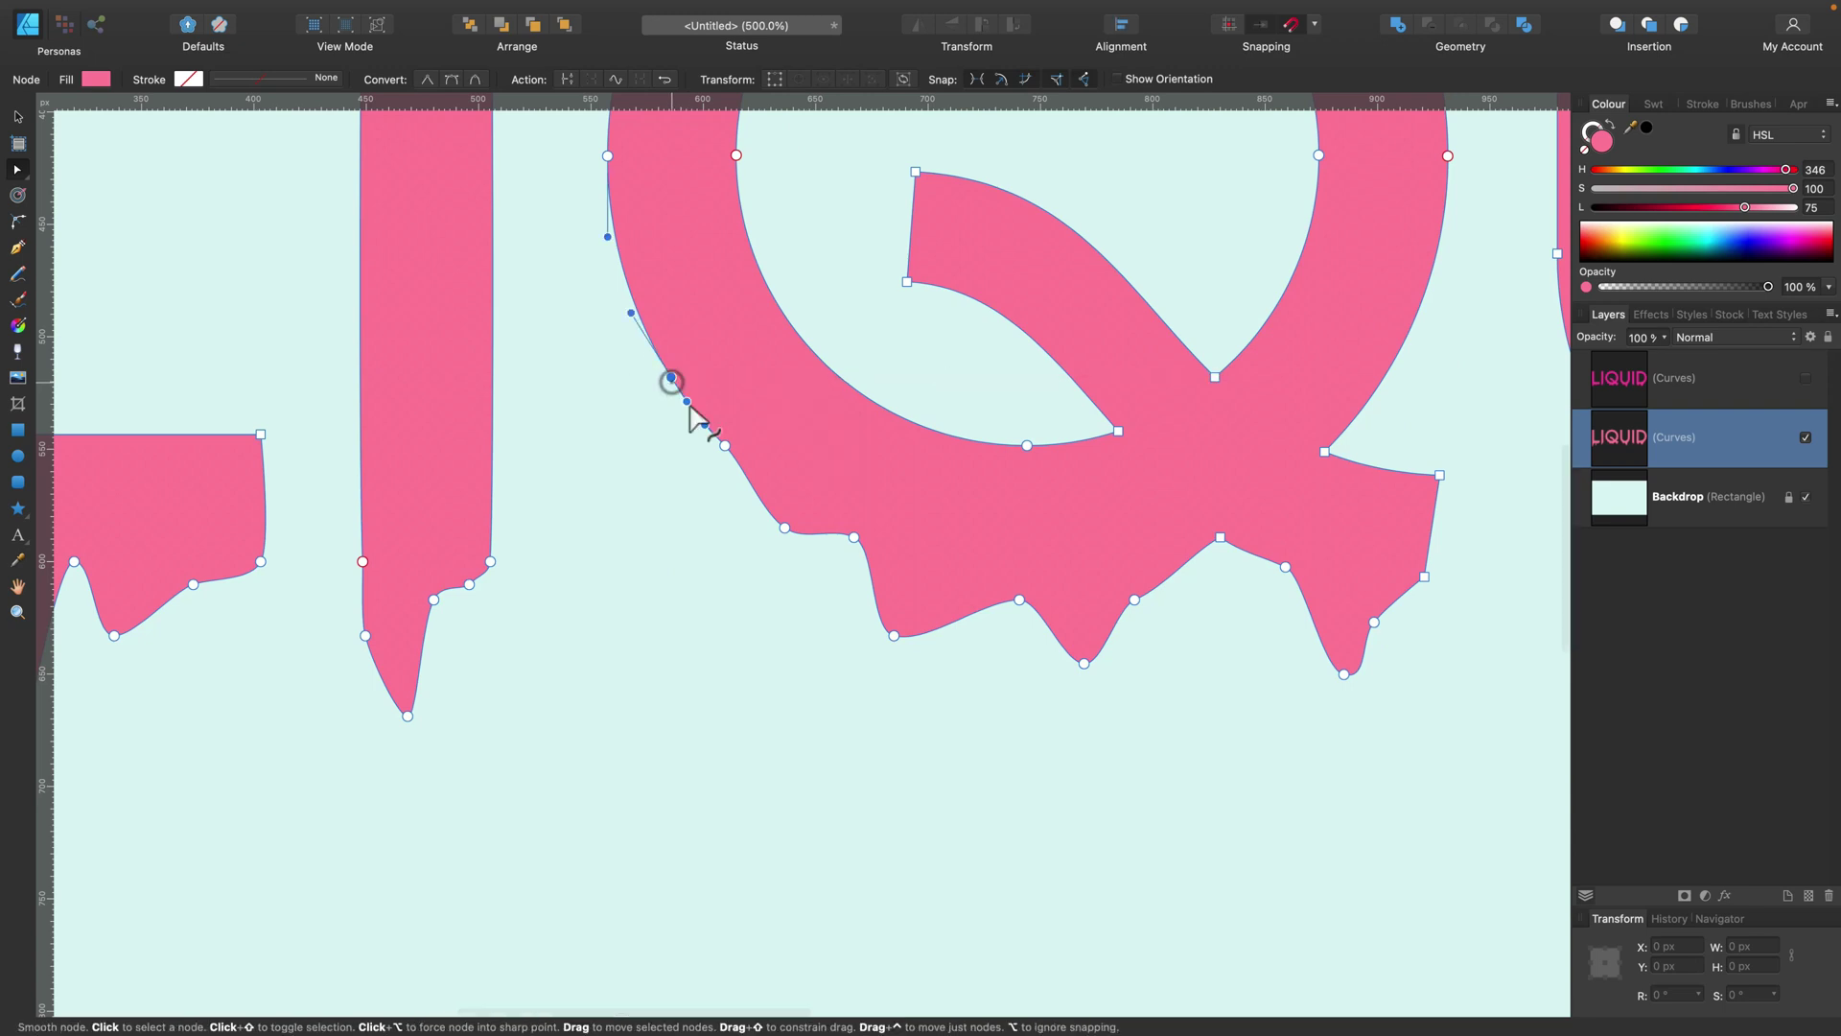
pyautogui.click(696, 412)
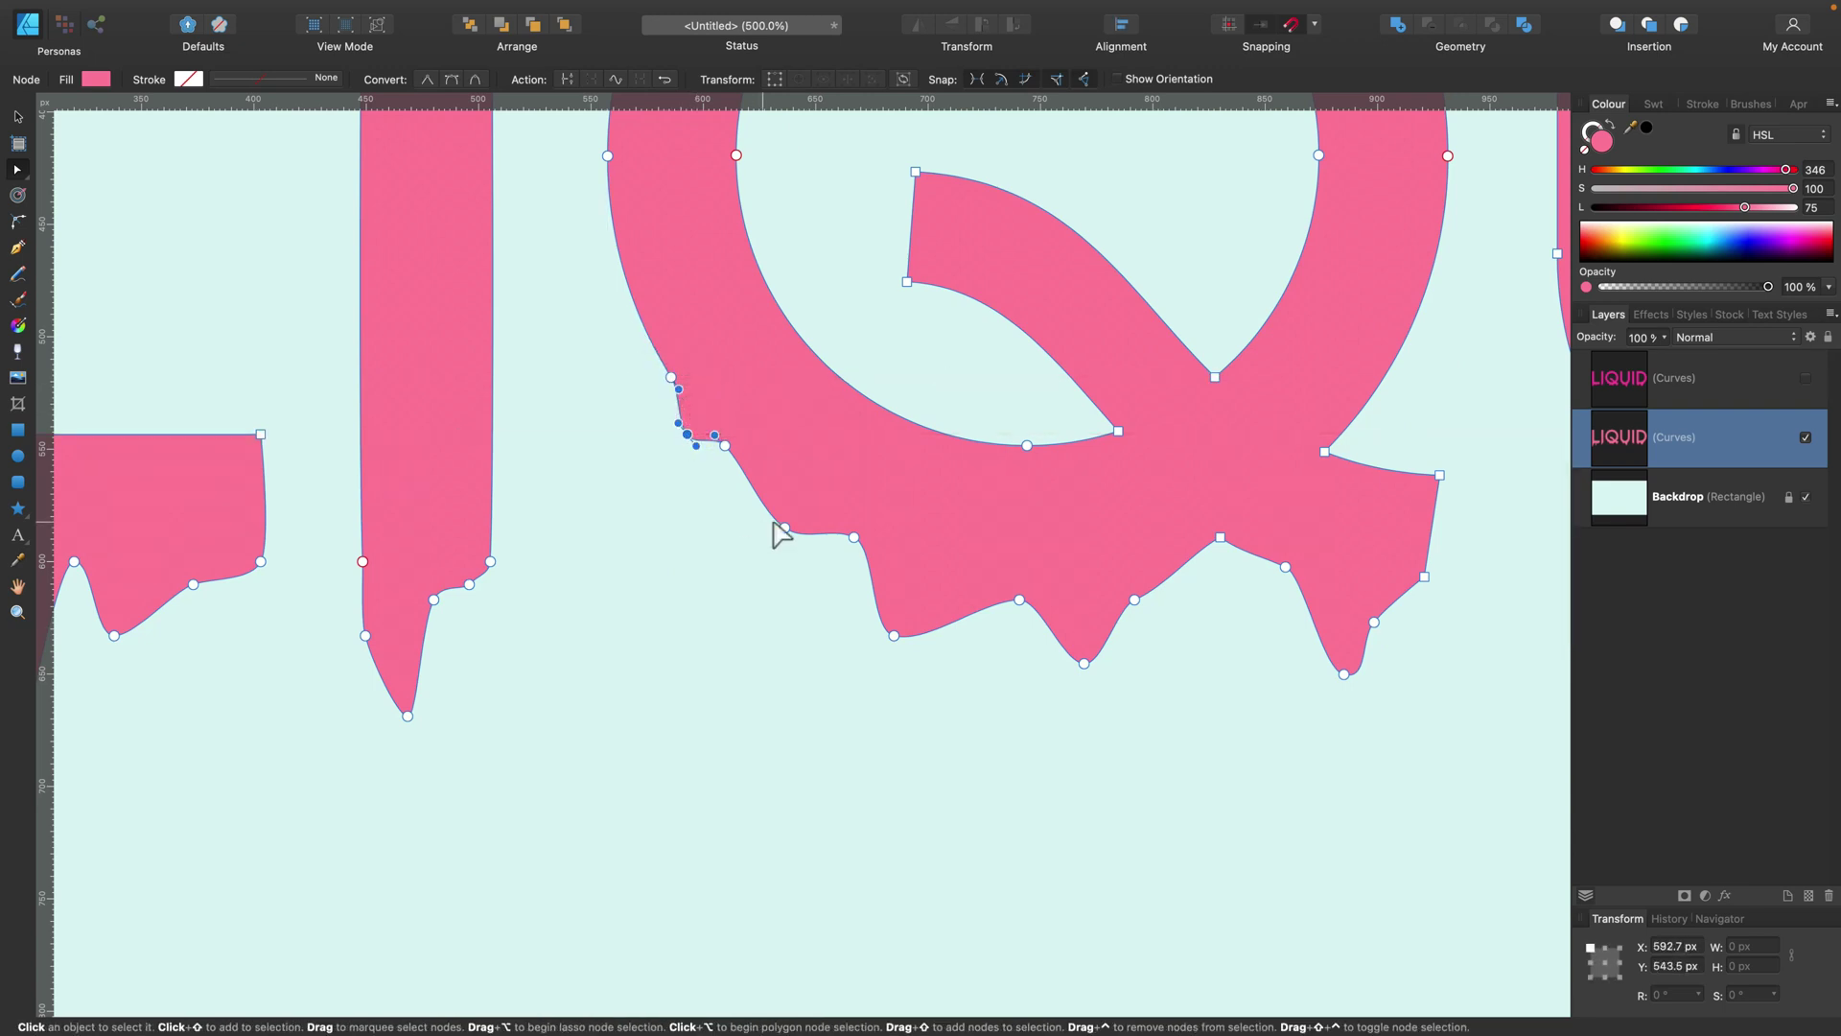
pyautogui.moveTo(784, 527); pyautogui.dragTo(764, 561)
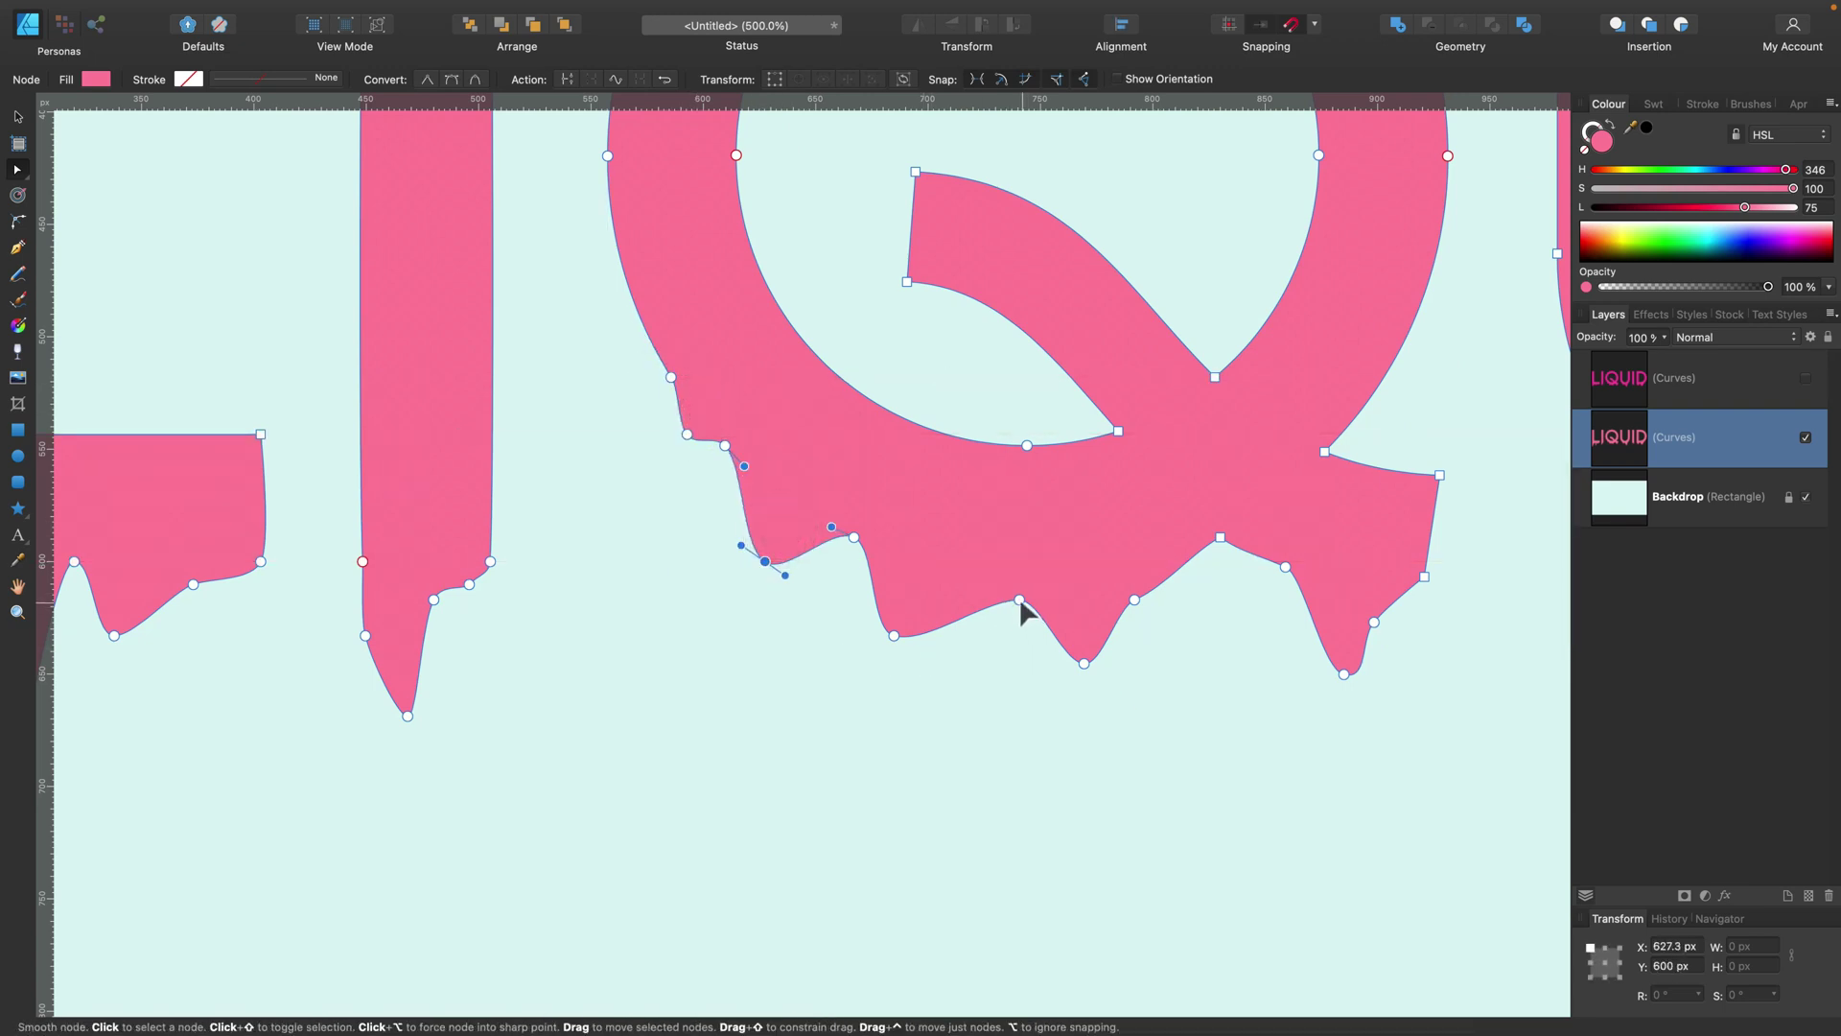
pyautogui.moveTo(1019, 599); pyautogui.dragTo(1008, 636)
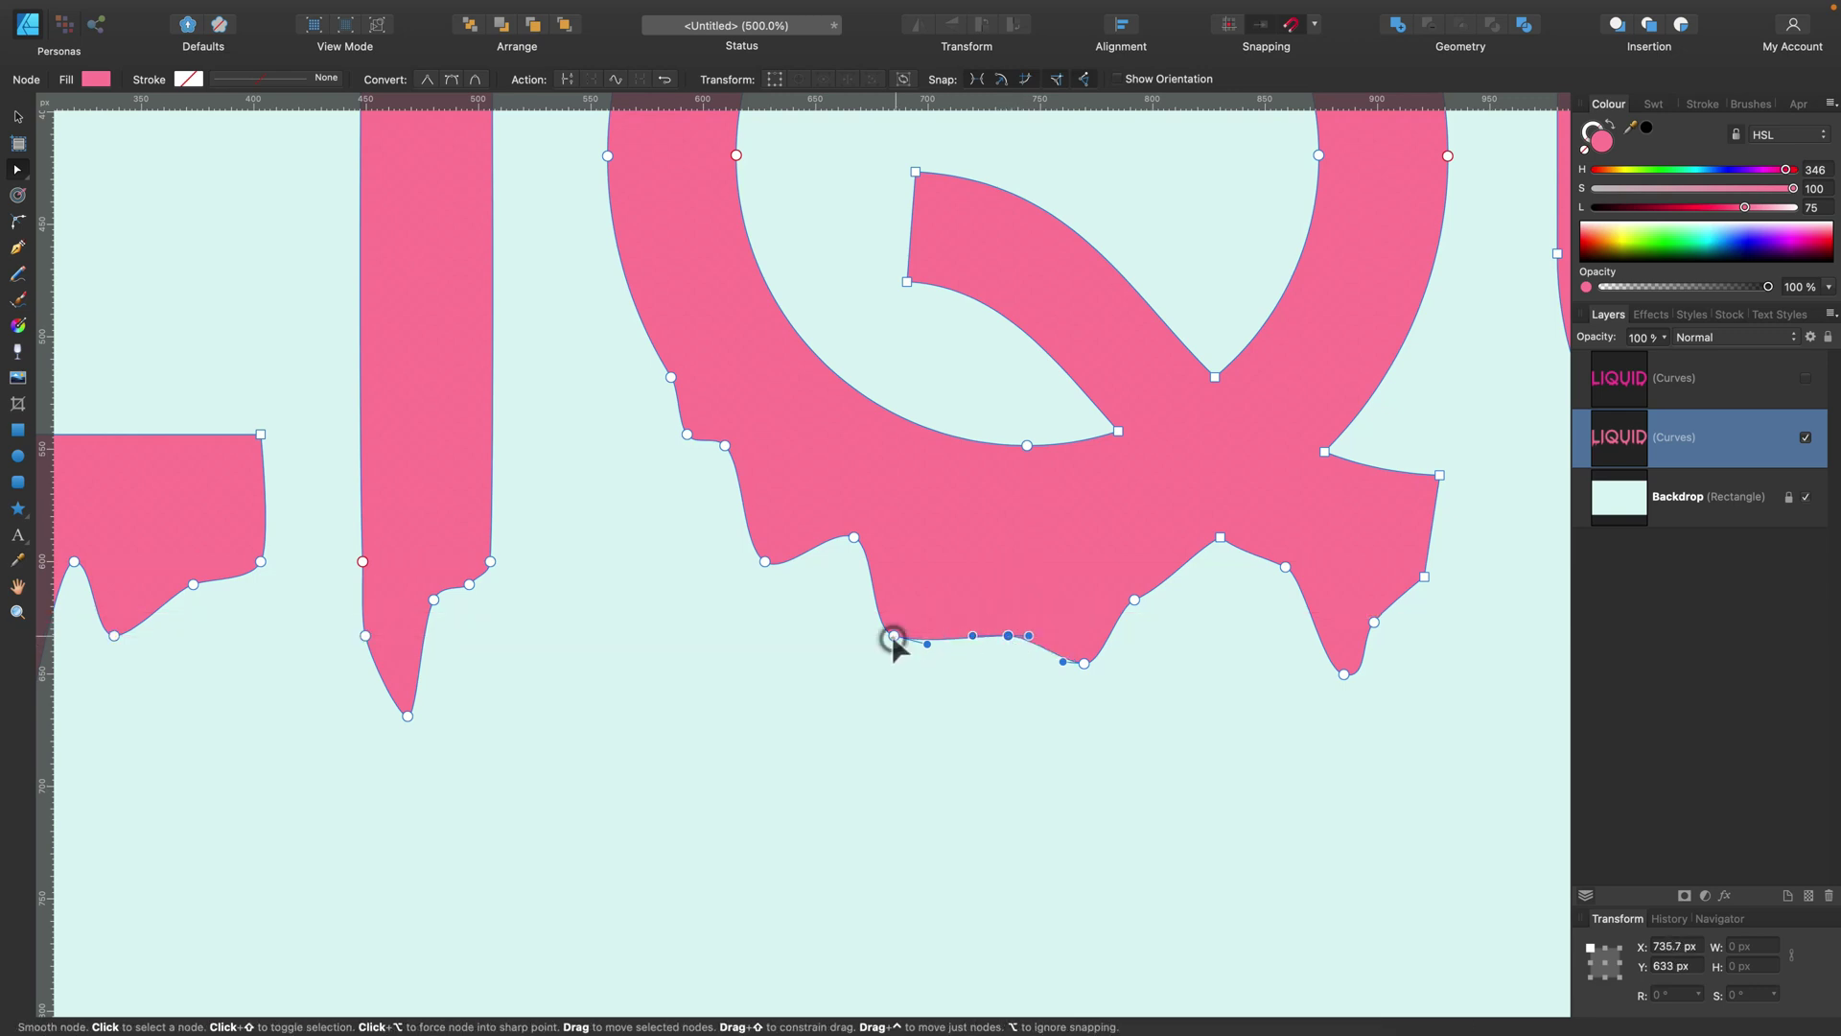
pyautogui.moveTo(894, 635); pyautogui.dragTo(873, 715)
pyautogui.hscroll(5, 1162, 640)
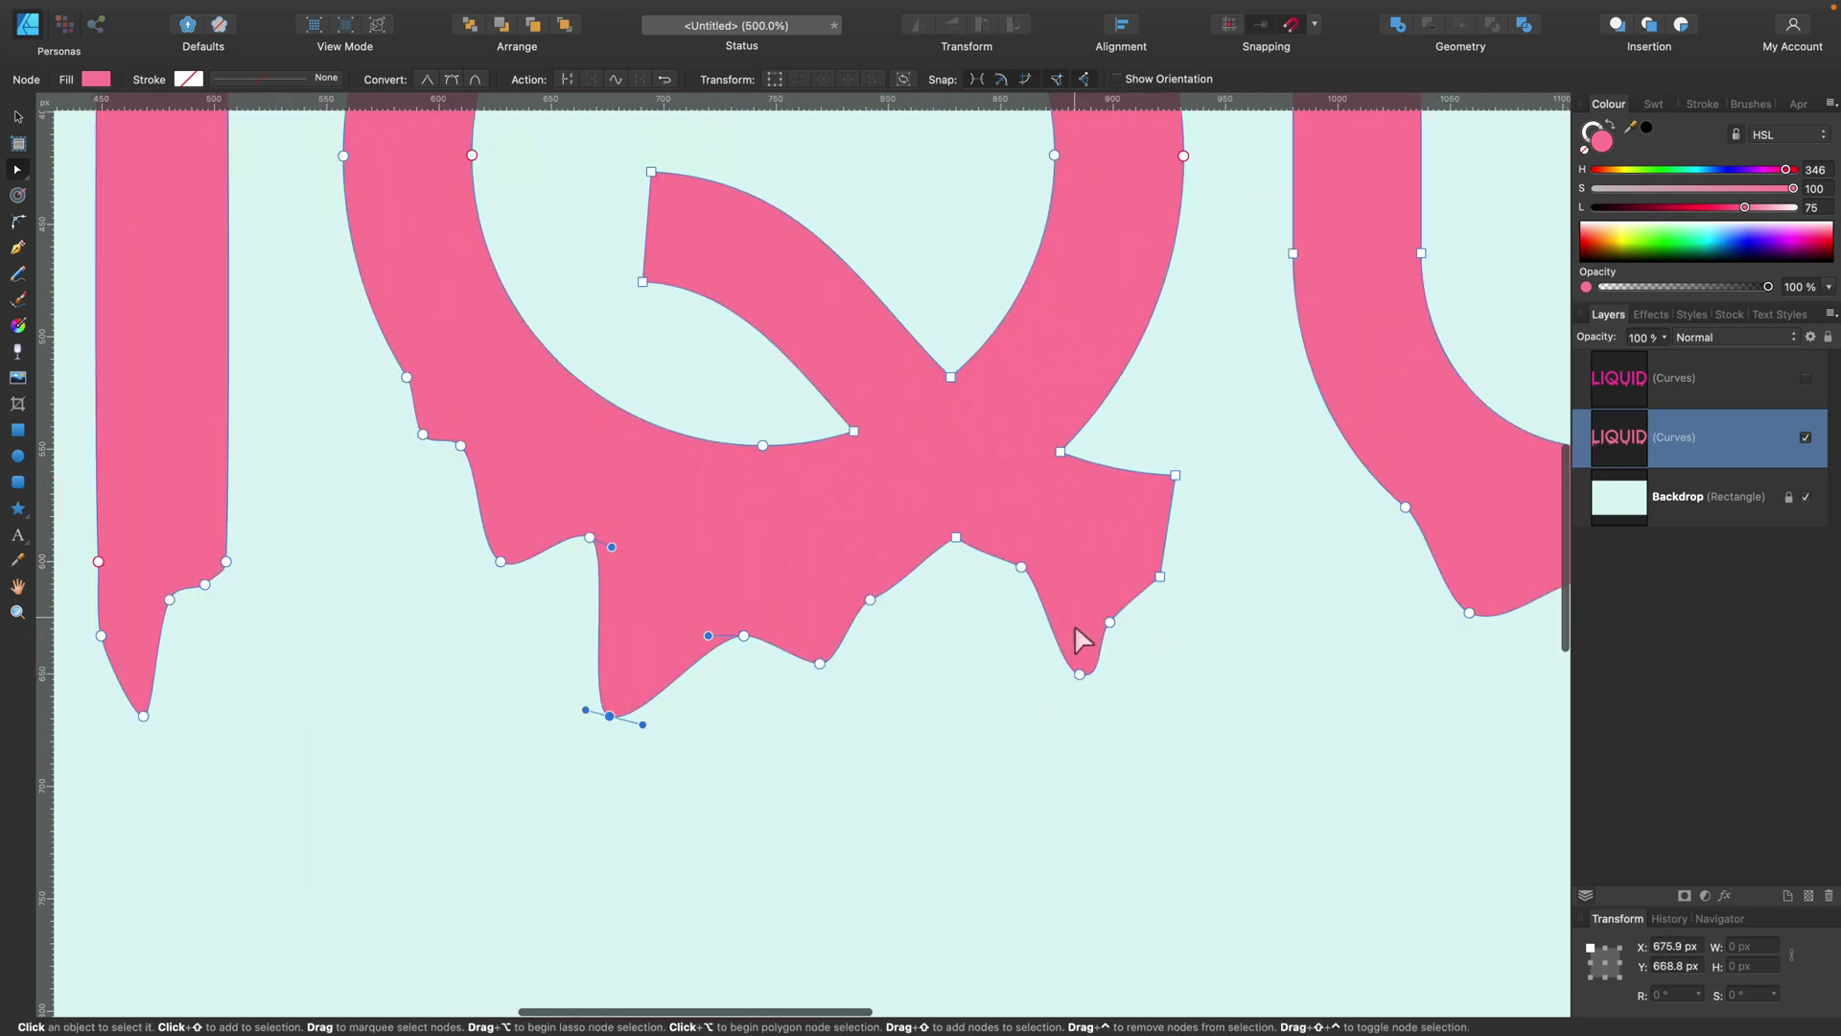
pyautogui.moveTo(1079, 675); pyautogui.dragTo(1081, 724)
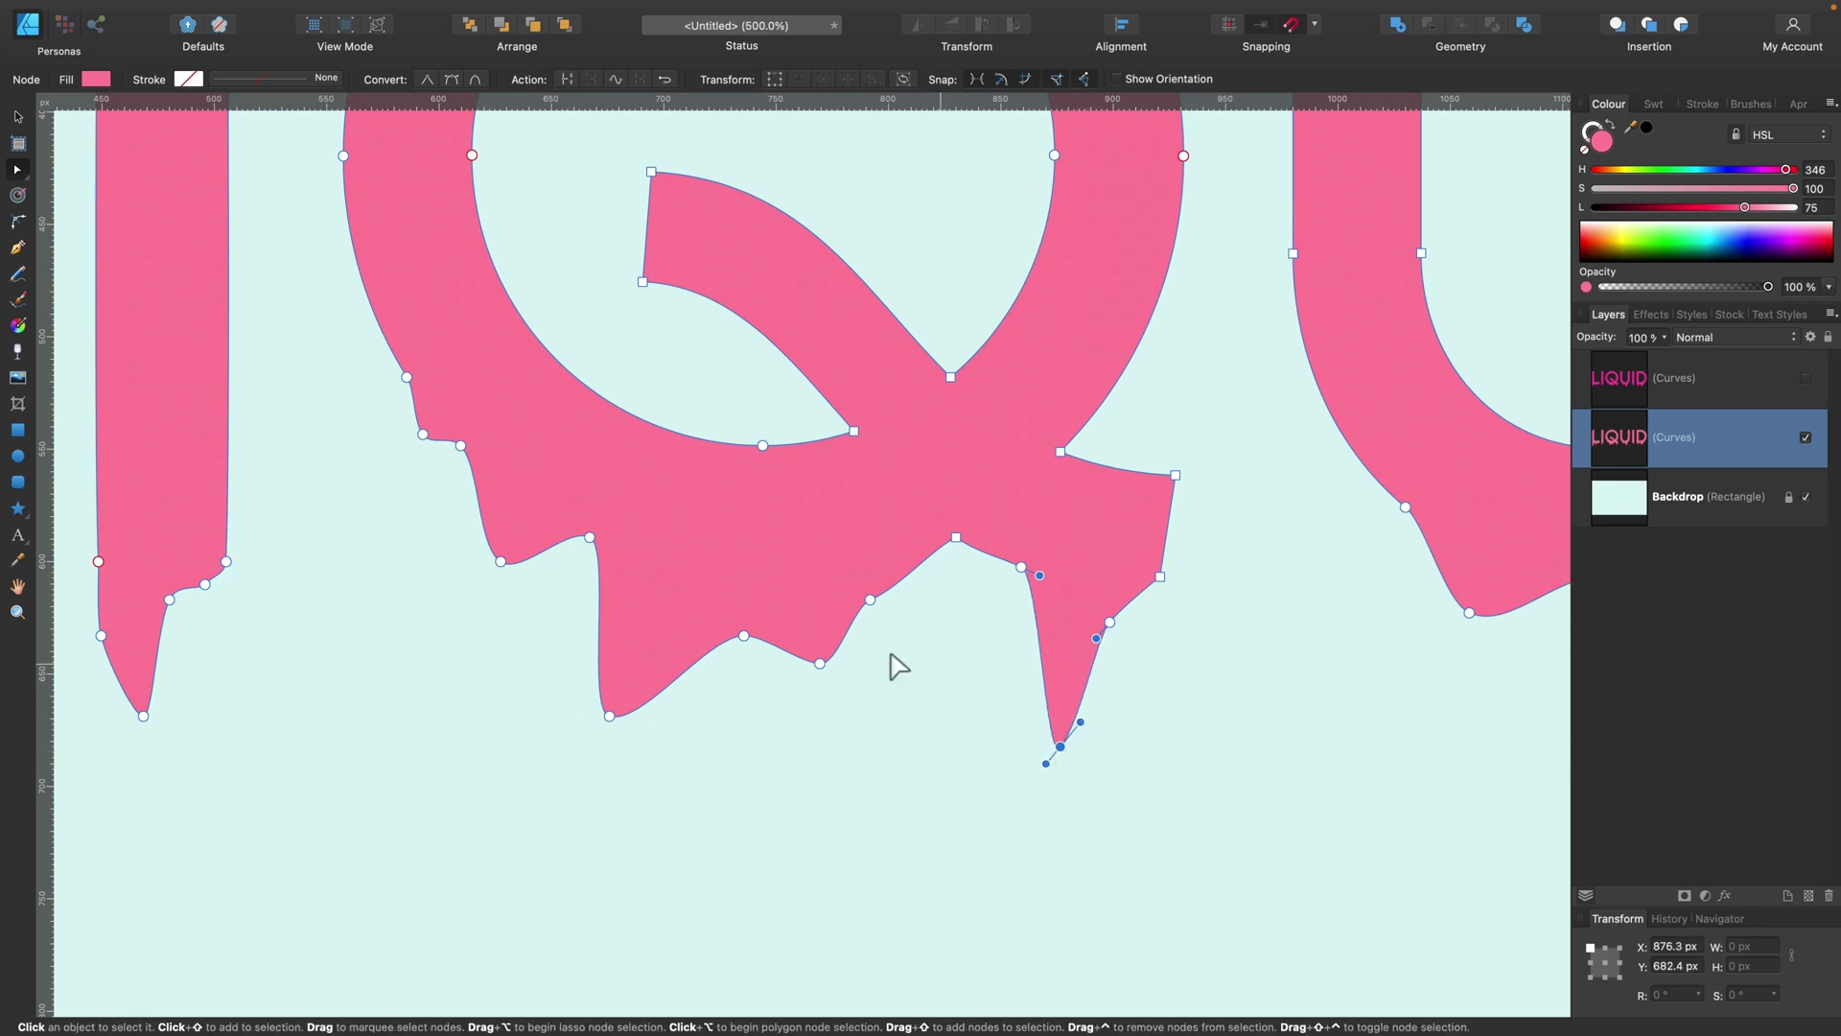
pyautogui.click(872, 602)
pyautogui.hscroll(10, 901, 623)
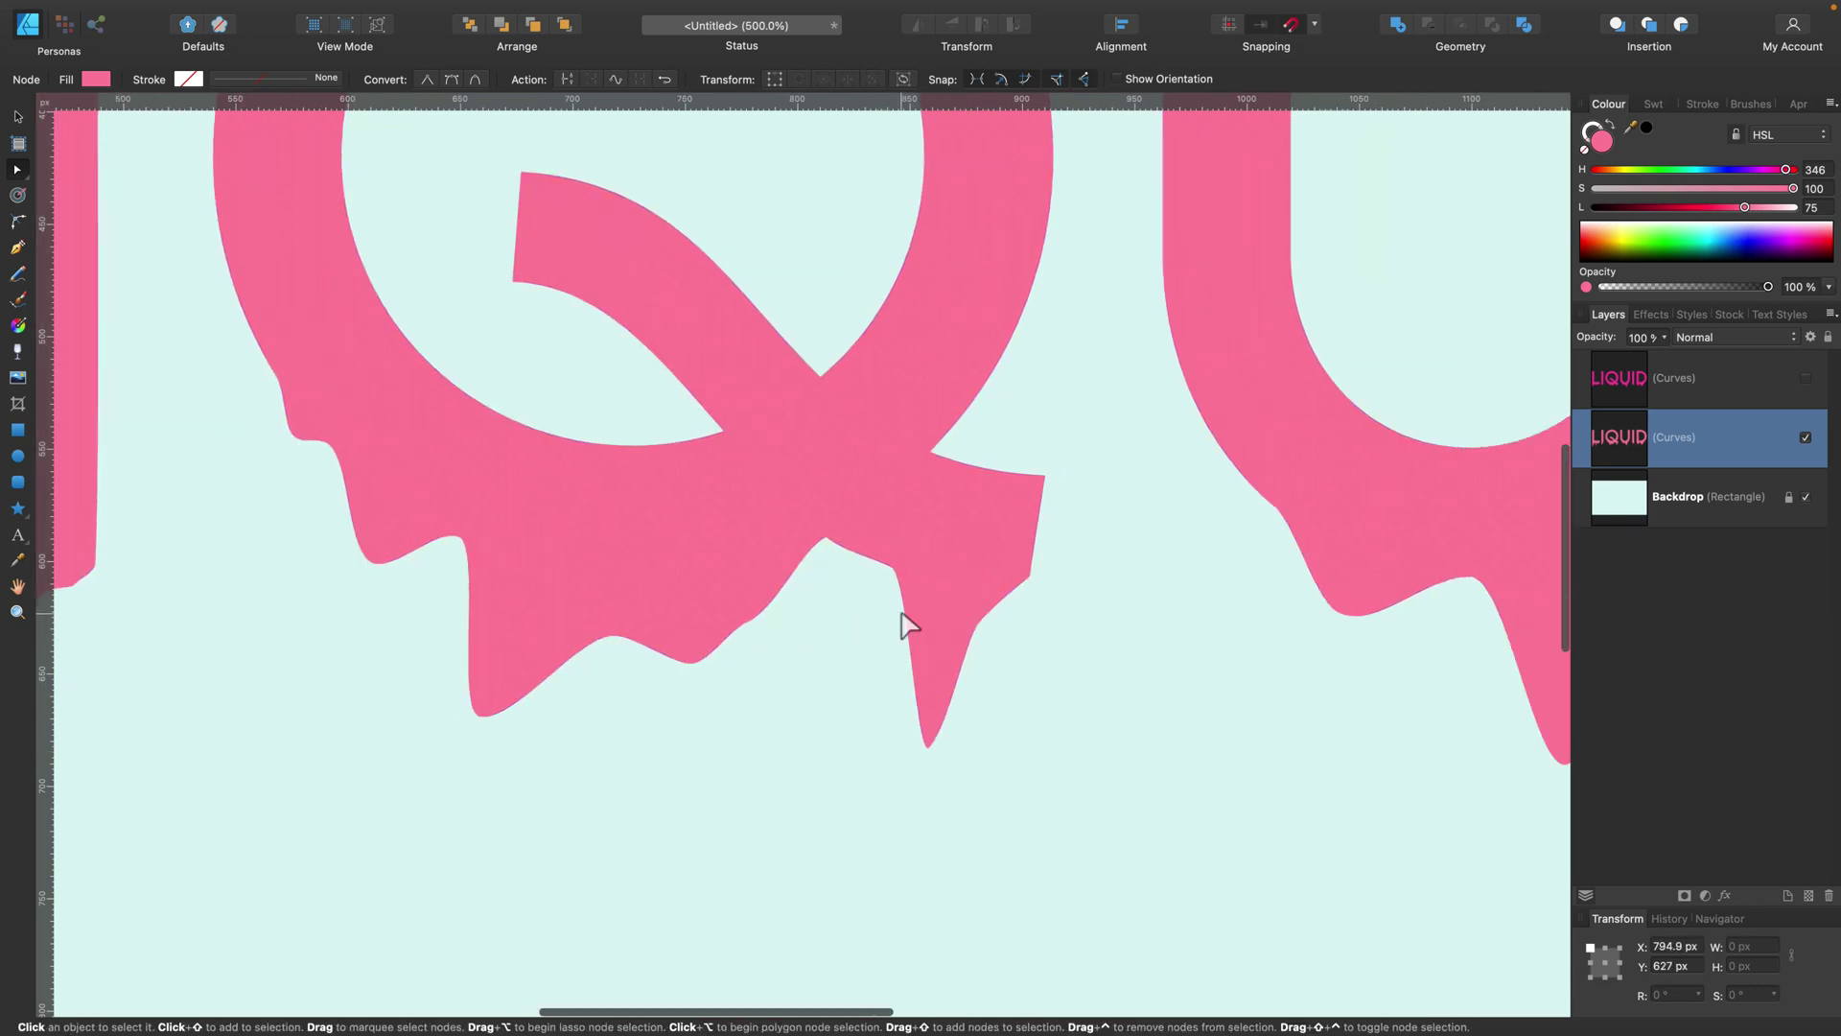
# Step: Shape drips under the U: nudge its left node, add right-edge and dip nodes, and pull them lower
pyautogui.click(574, 508)
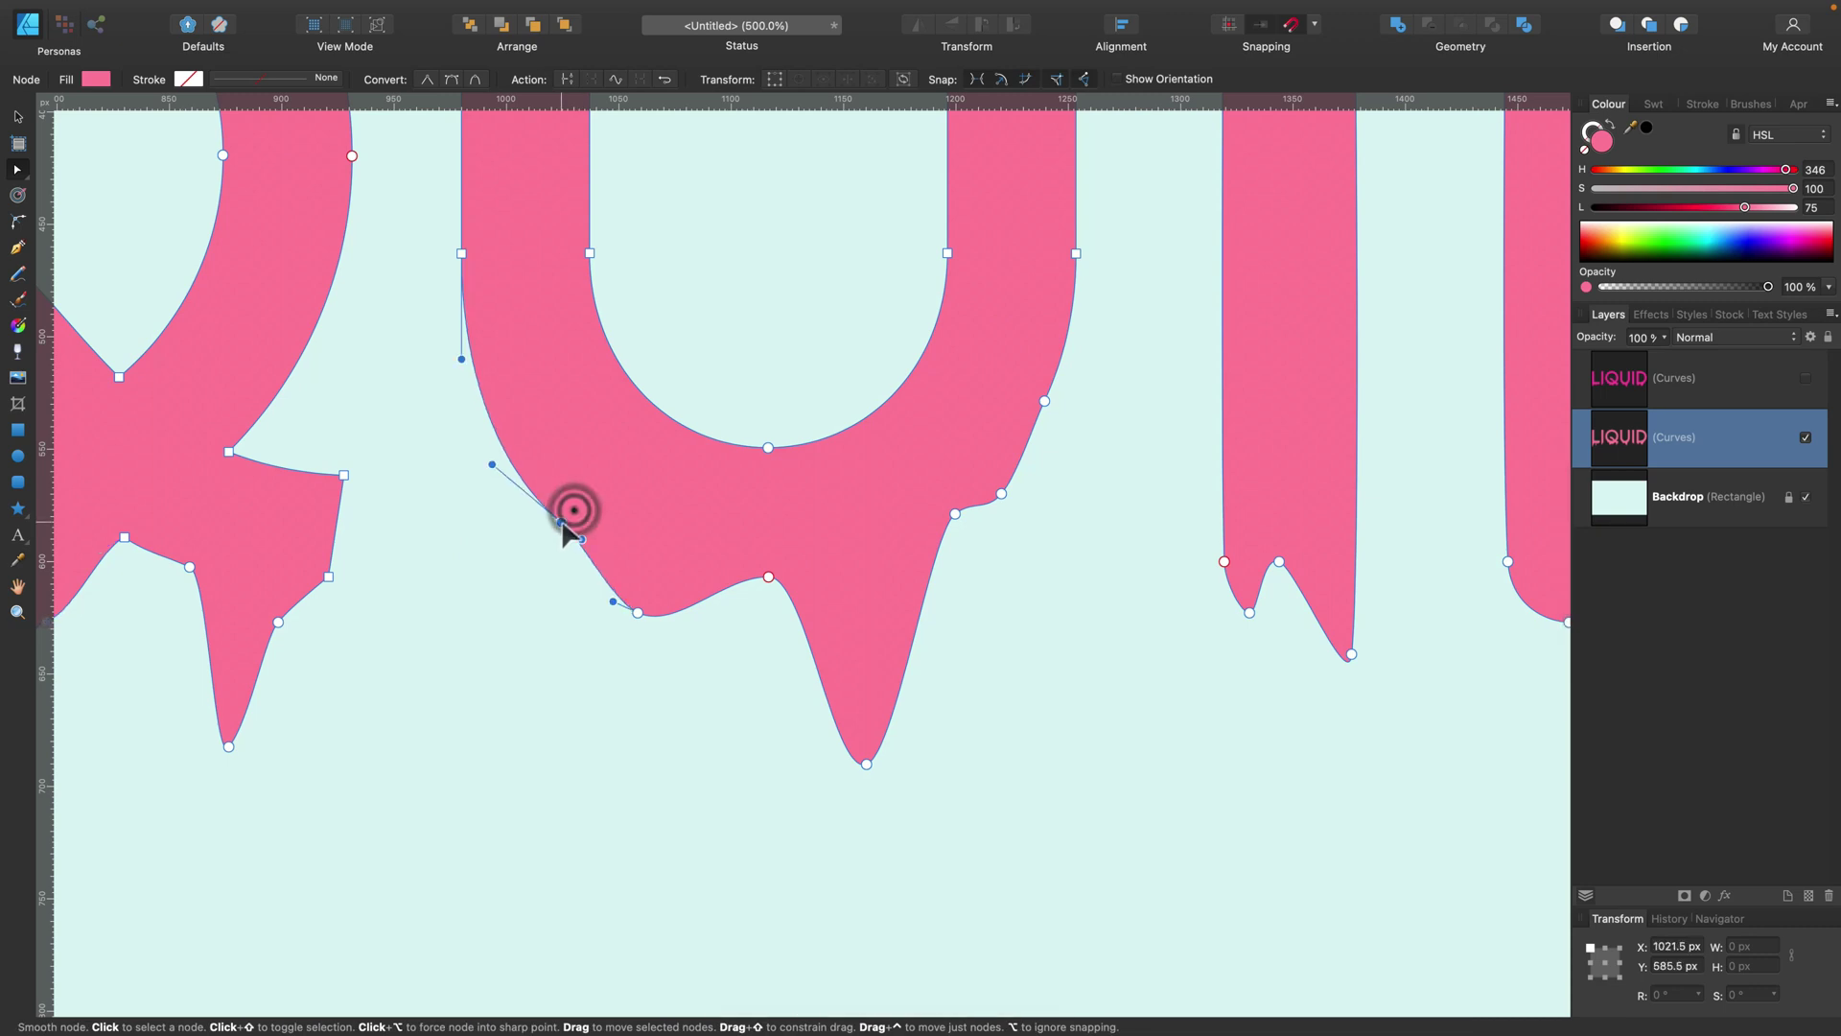
pyautogui.moveTo(573, 508); pyautogui.dragTo(562, 521)
pyautogui.click(984, 503)
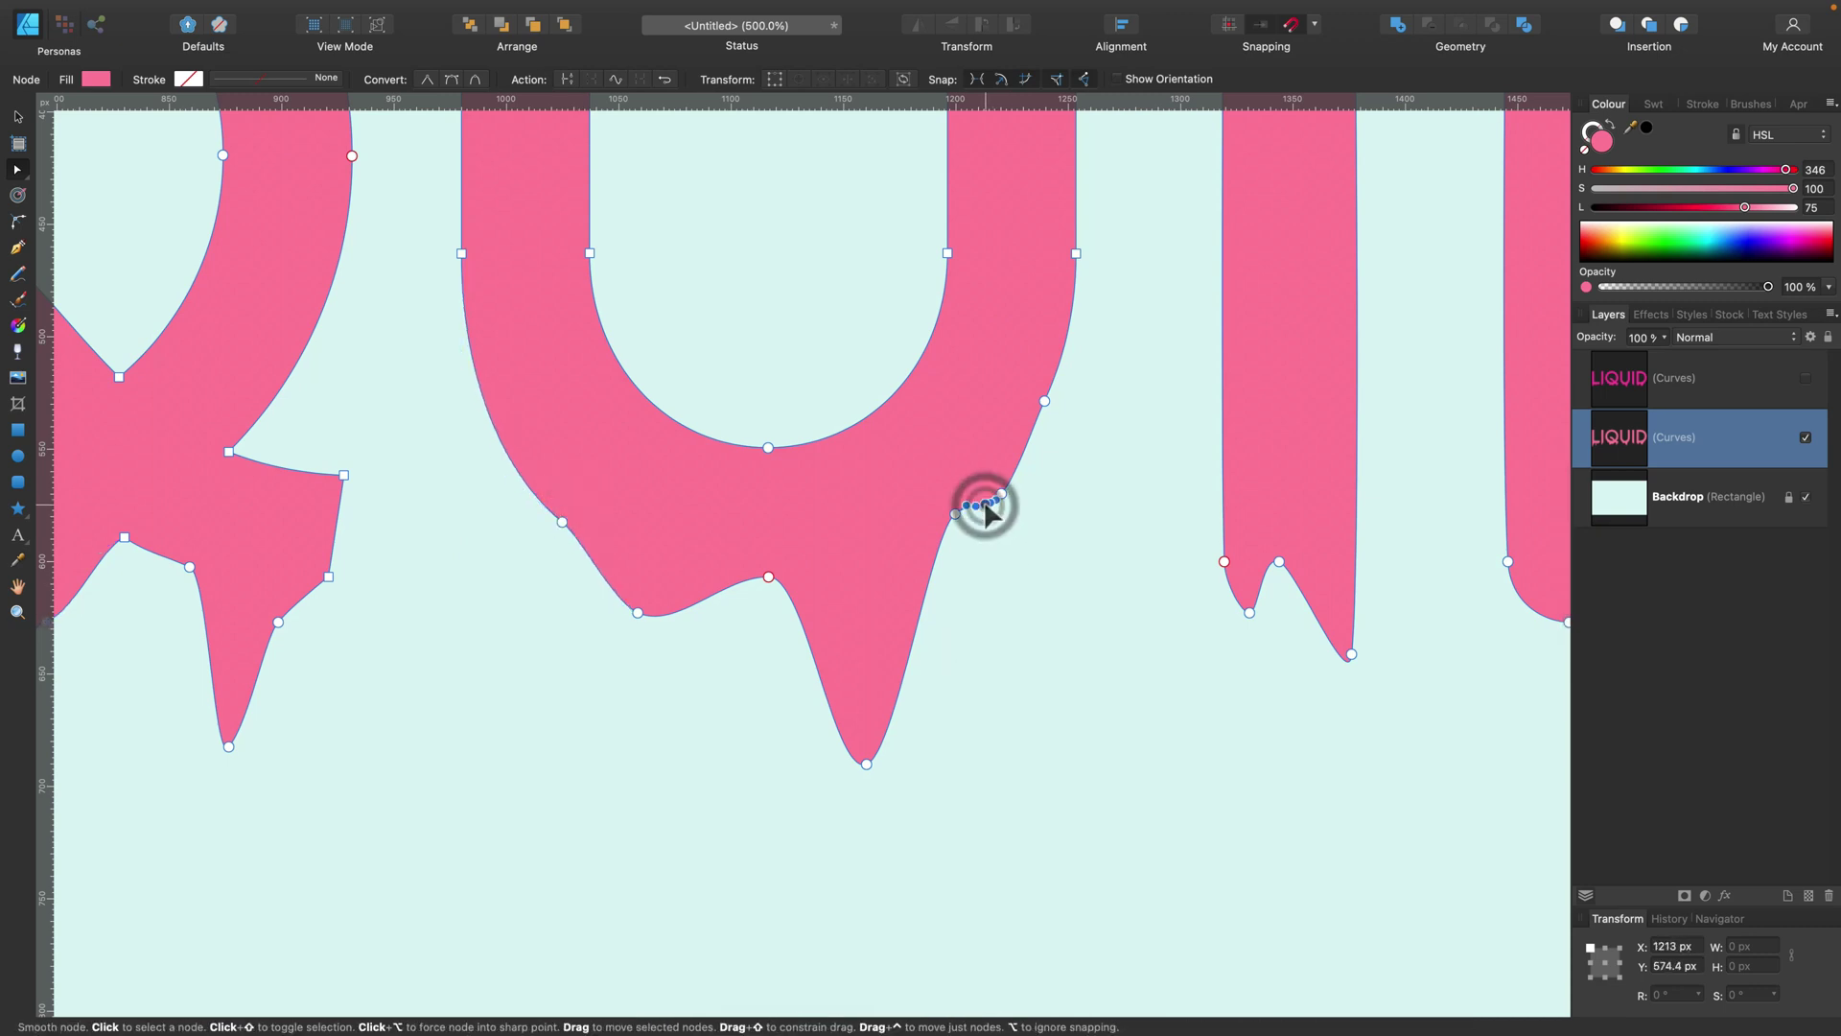
pyautogui.moveTo(988, 566); pyautogui.dragTo(978, 586)
pyautogui.click(962, 616)
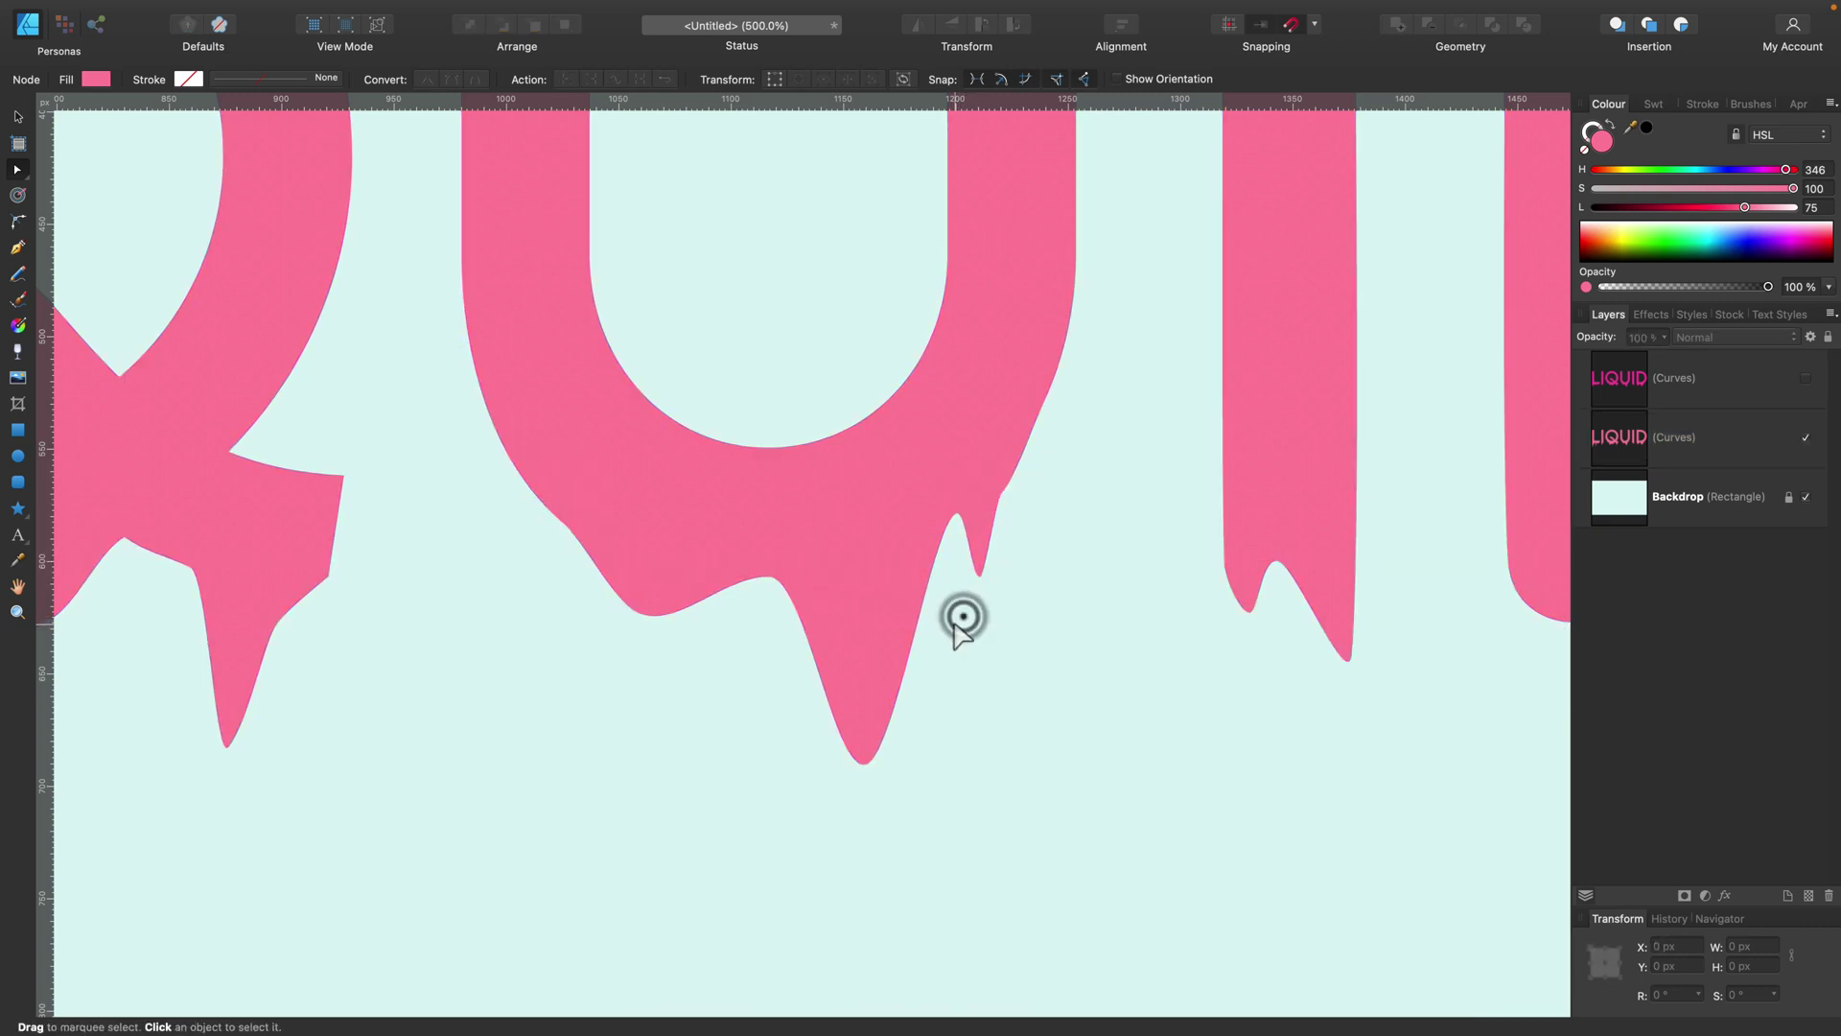
pyautogui.click(823, 630)
pyautogui.click(705, 598)
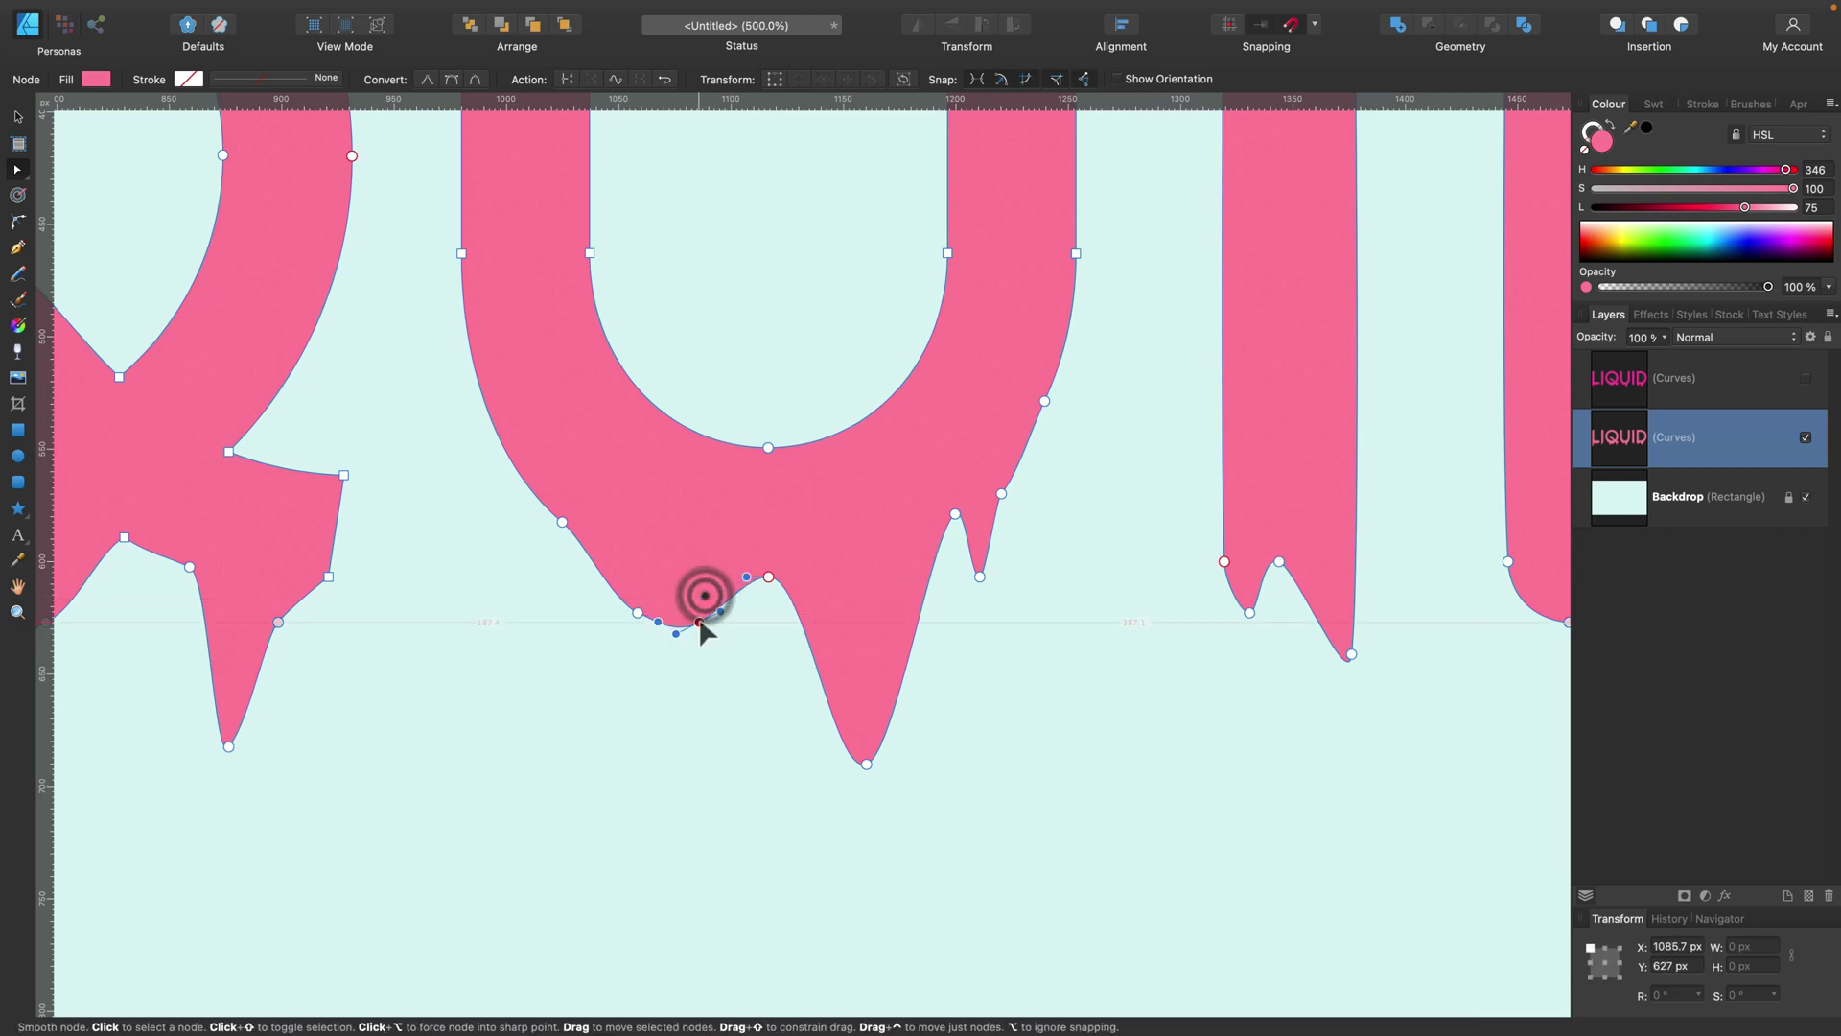
pyautogui.moveTo(705, 597); pyautogui.dragTo(697, 622)
pyautogui.click(867, 765)
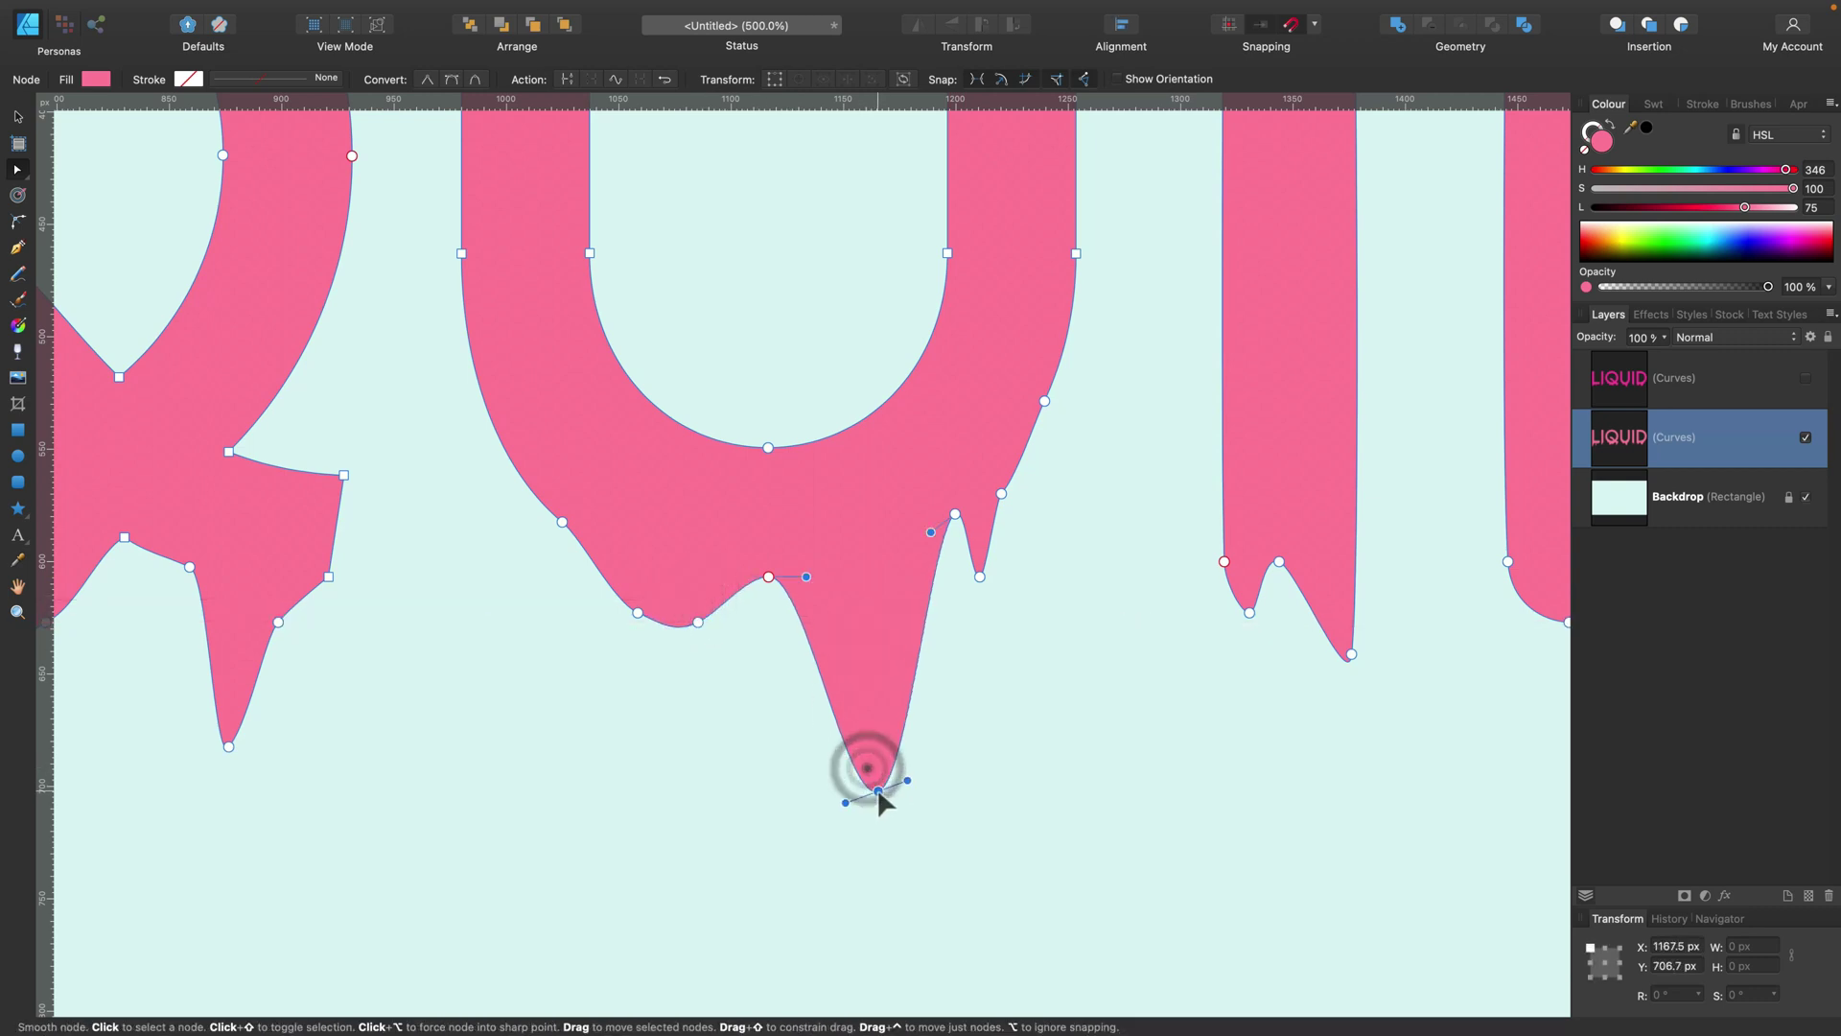
pyautogui.click(1070, 766)
# Step: Reshape the I's drip with a new node and lengthen the small drip to its left
pyautogui.hscroll(5, 1088, 671)
pyautogui.click(1068, 542)
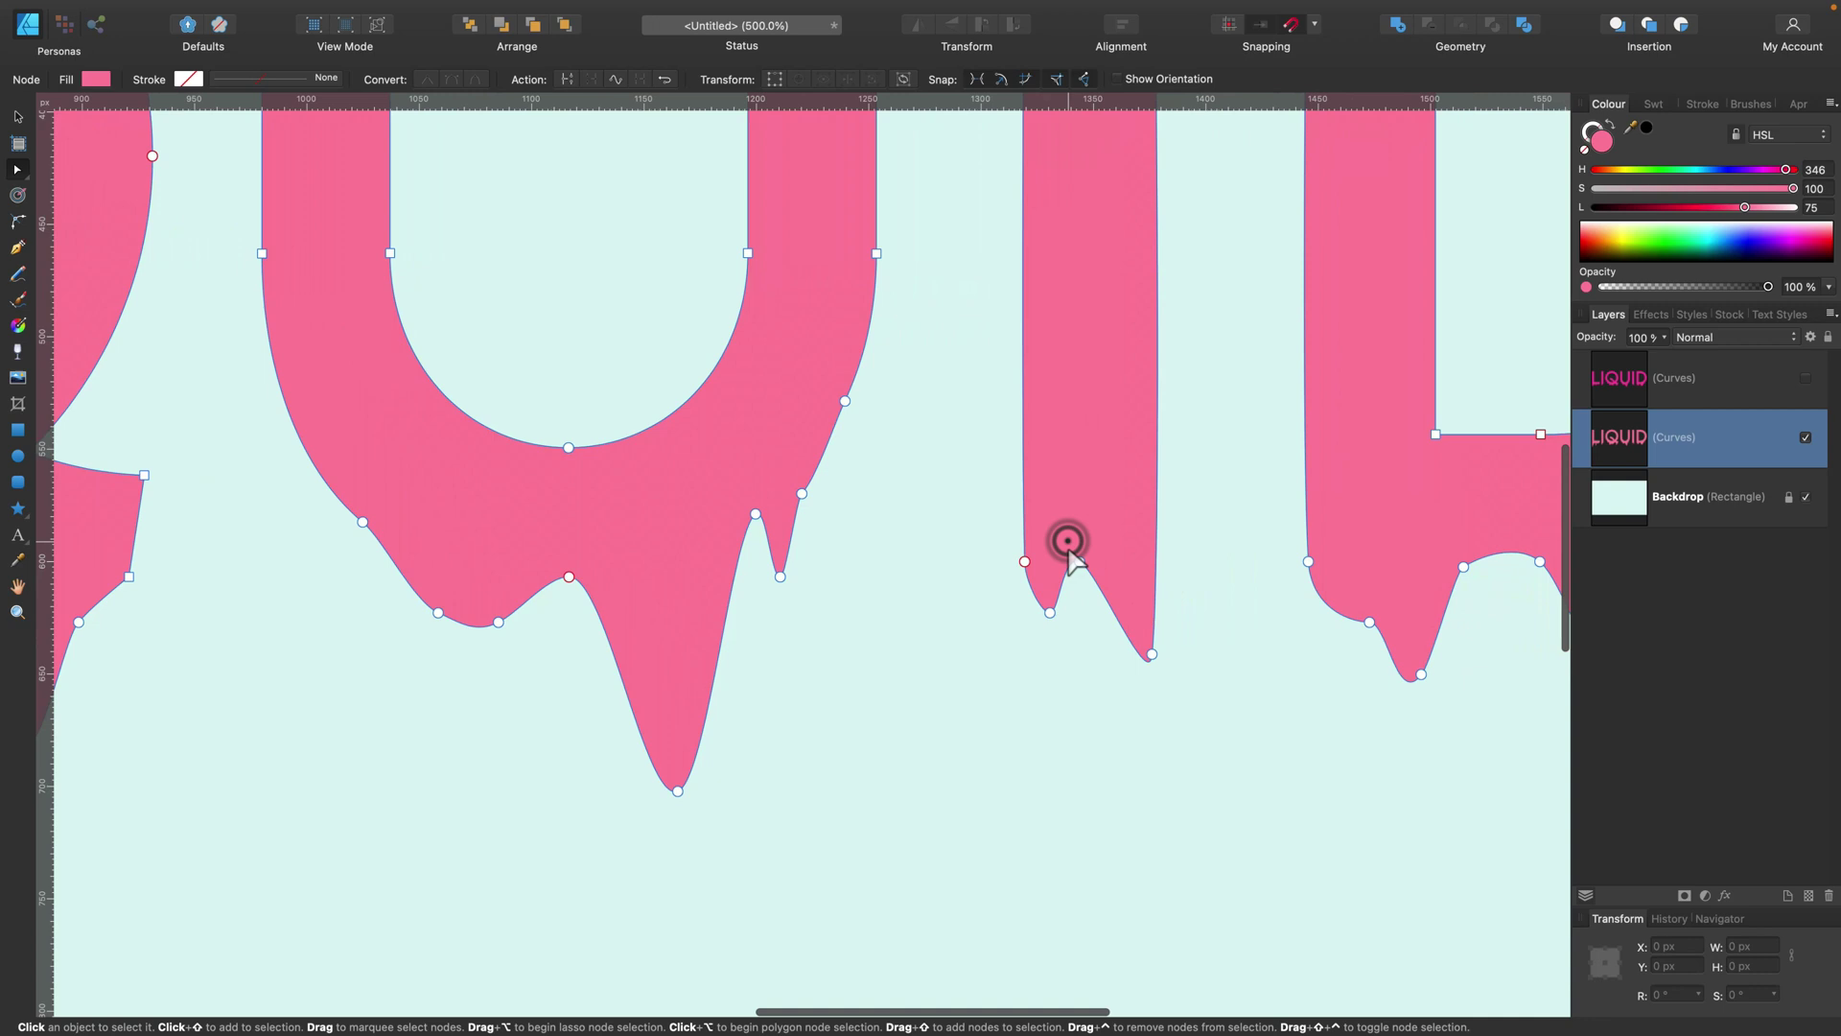
pyautogui.moveTo(1105, 602); pyautogui.dragTo(1118, 764)
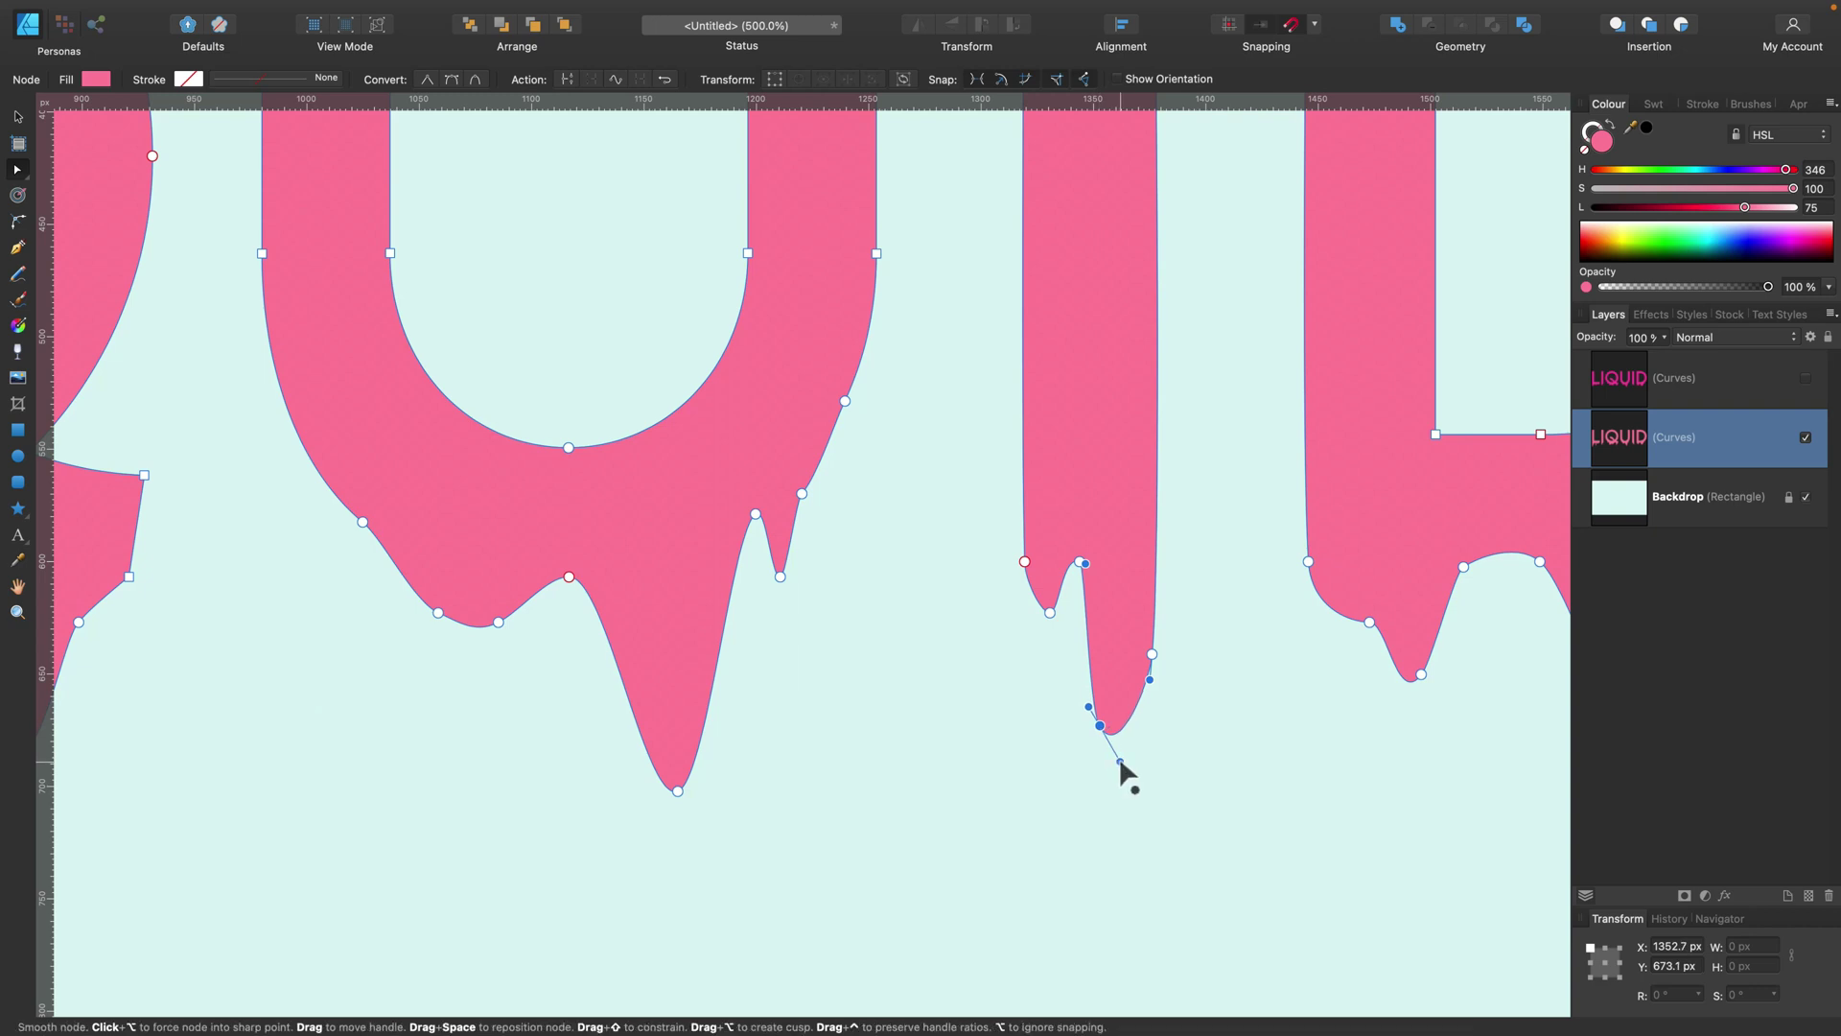
pyautogui.moveTo(1049, 612); pyautogui.dragTo(1042, 654)
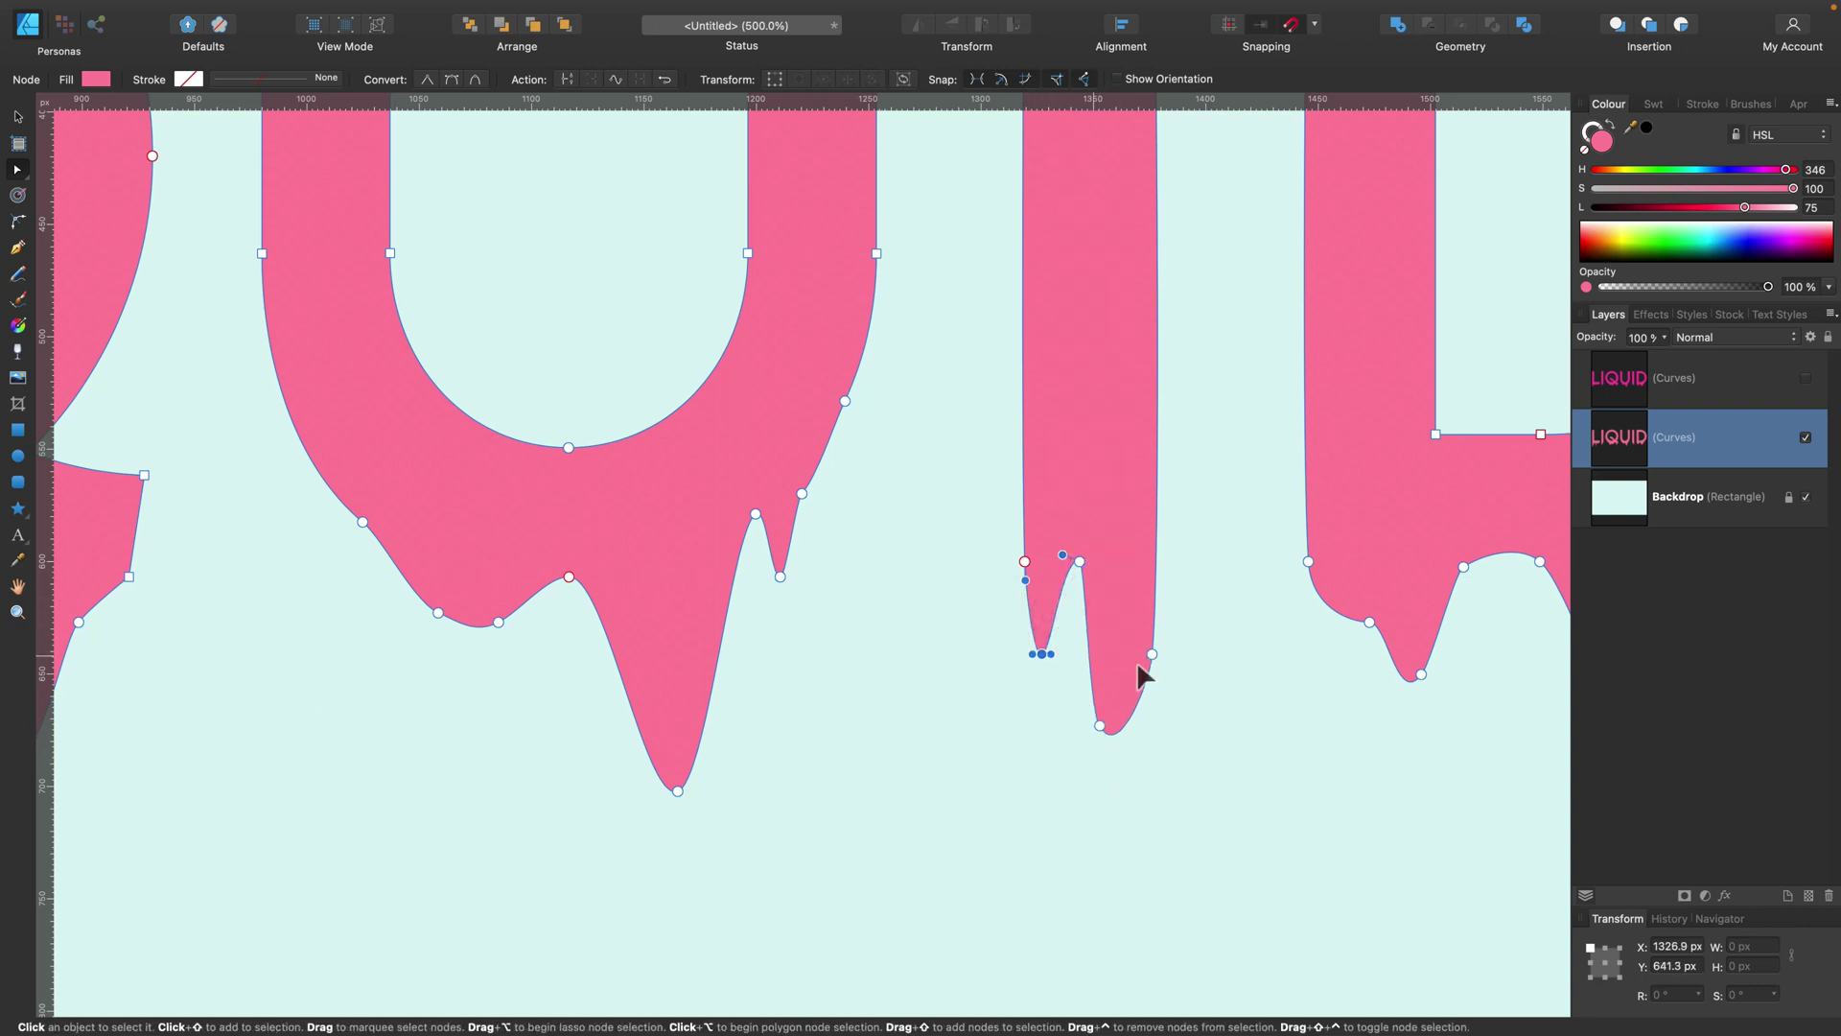
pyautogui.hscroll(5, 1224, 600)
pyautogui.click(1097, 527)
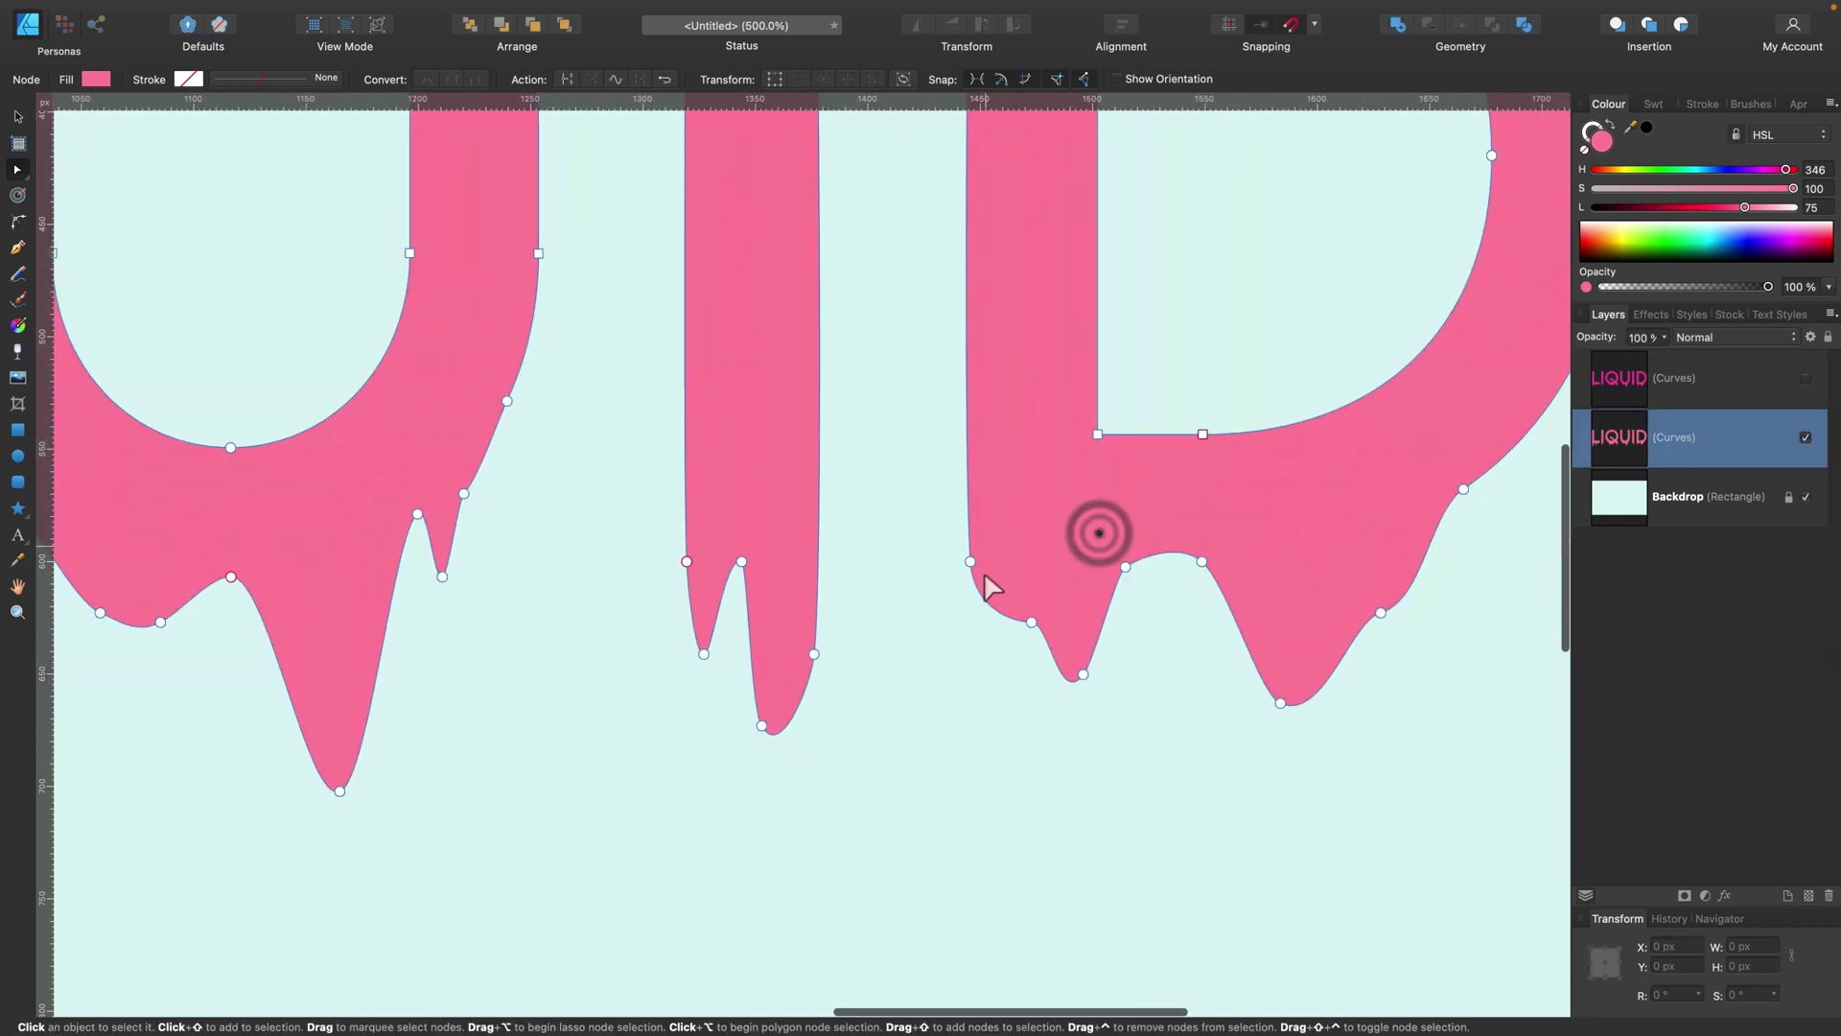
# Step: Sculpt the D's drips: deepen the left drip, lengthen another, and add a small pointed drip
pyautogui.click(970, 561)
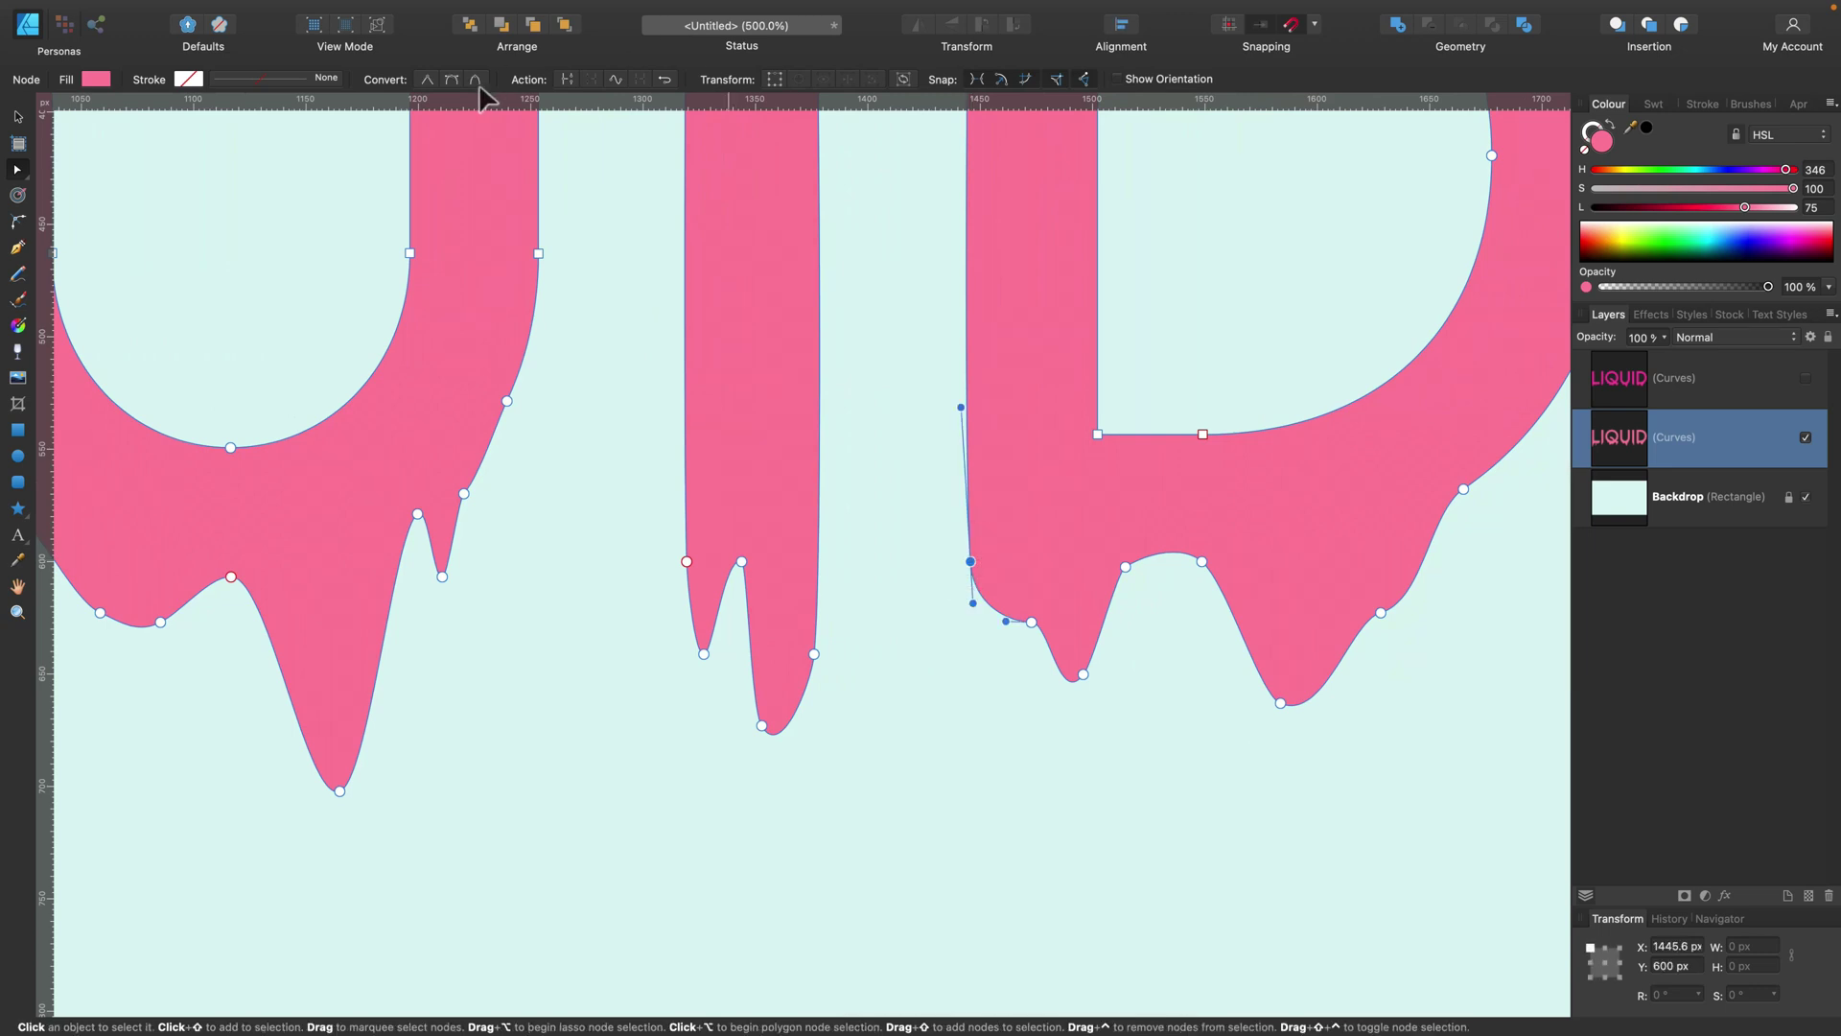
pyautogui.moveTo(972, 602); pyautogui.dragTo(972, 683)
pyautogui.click(1089, 647)
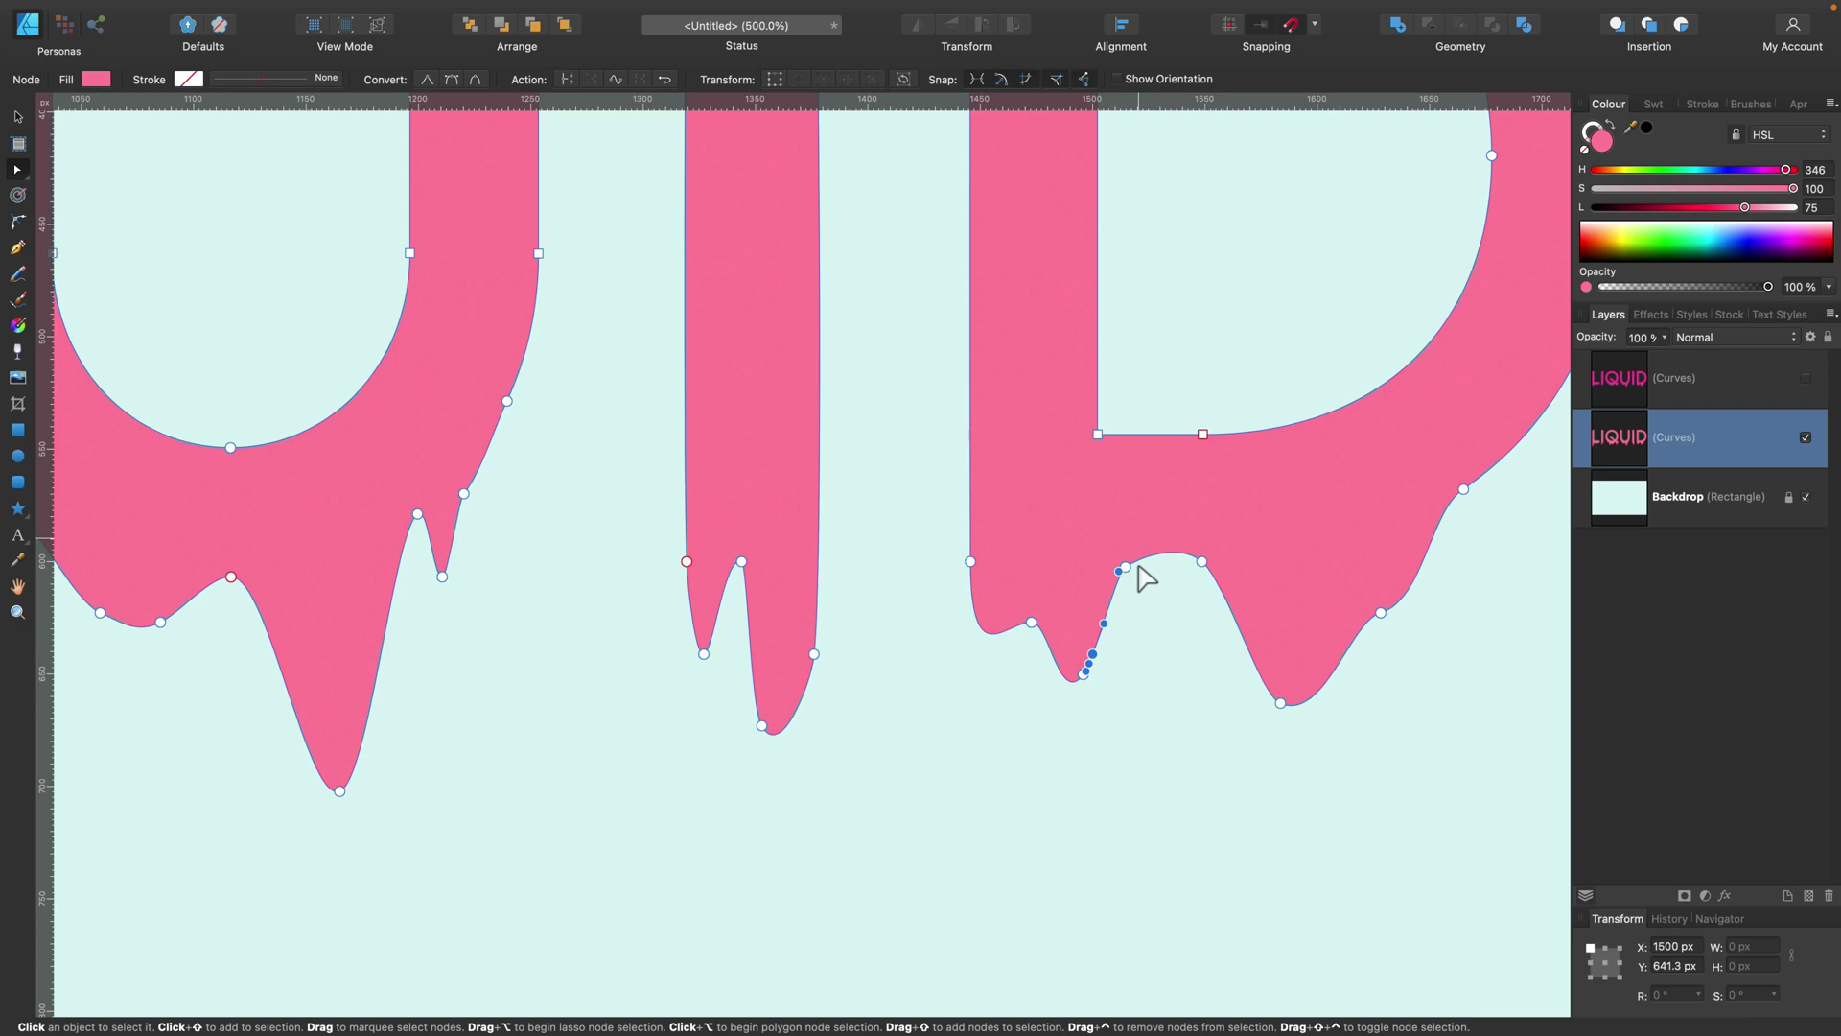
pyautogui.moveTo(1201, 596); pyautogui.dragTo(1126, 590)
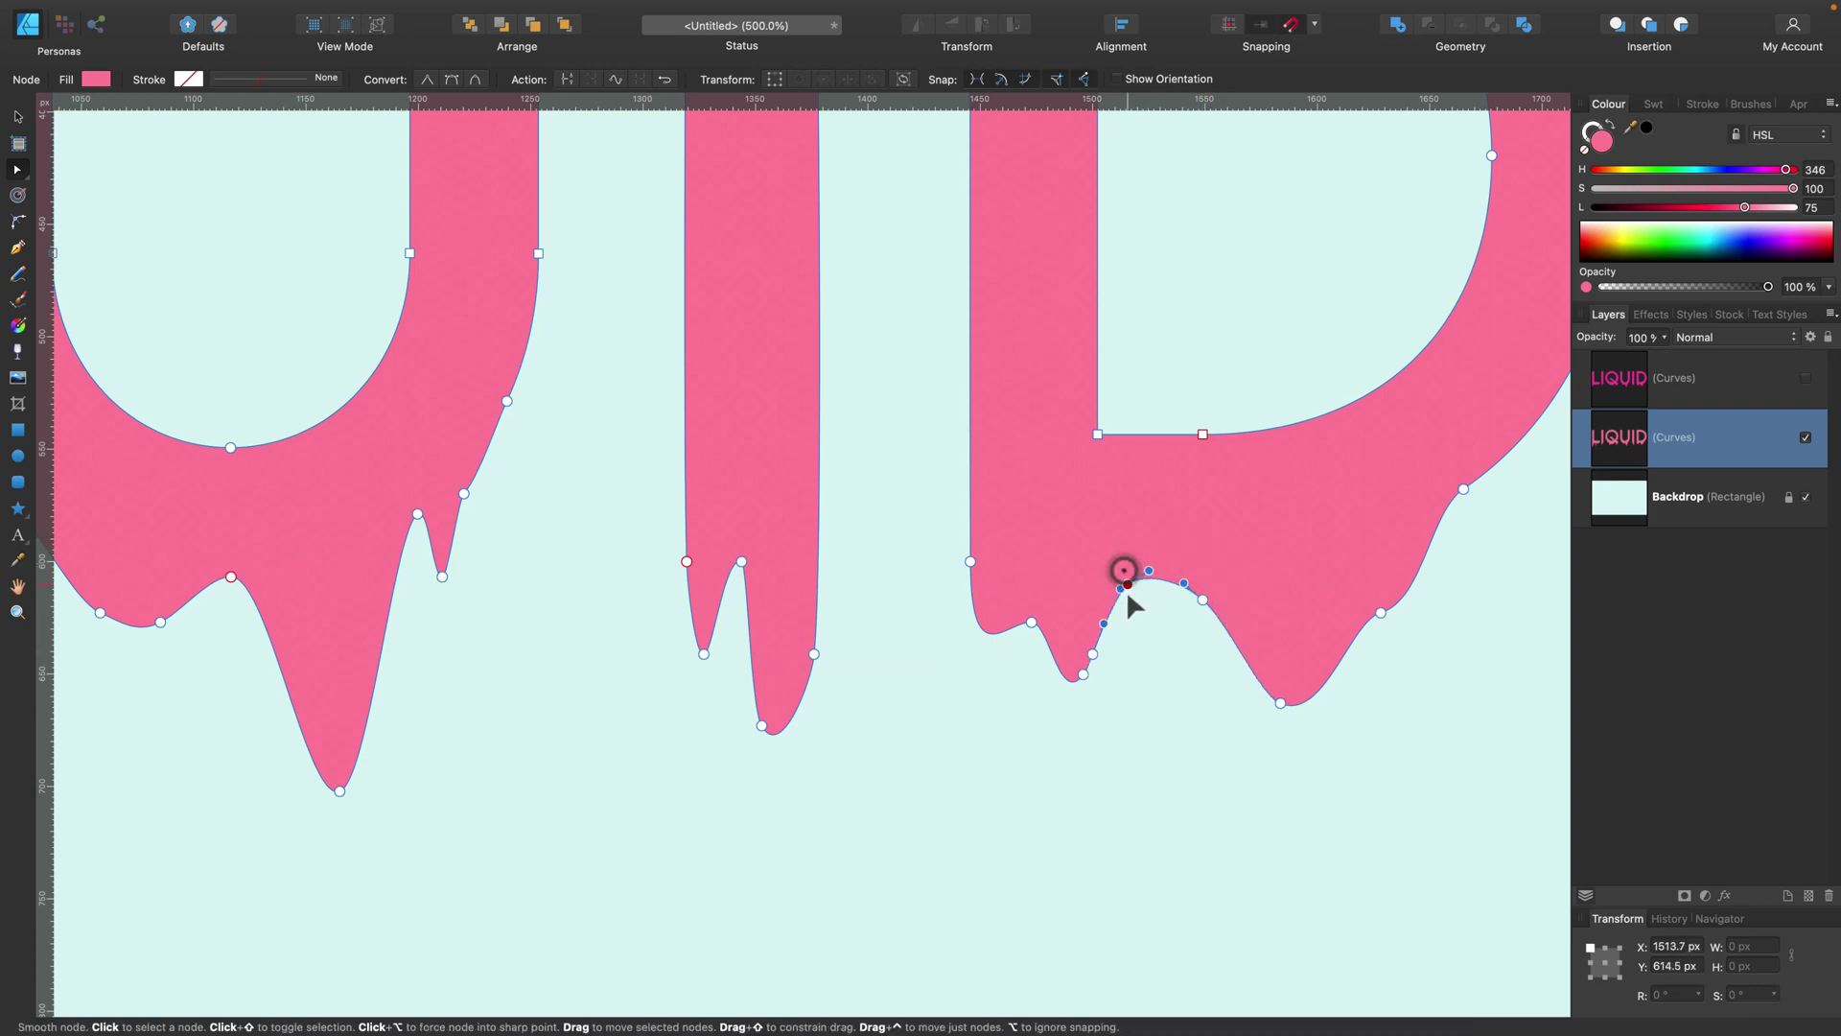
pyautogui.moveTo(1280, 703); pyautogui.dragTo(1284, 746)
pyautogui.hscroll(3, 1446, 538)
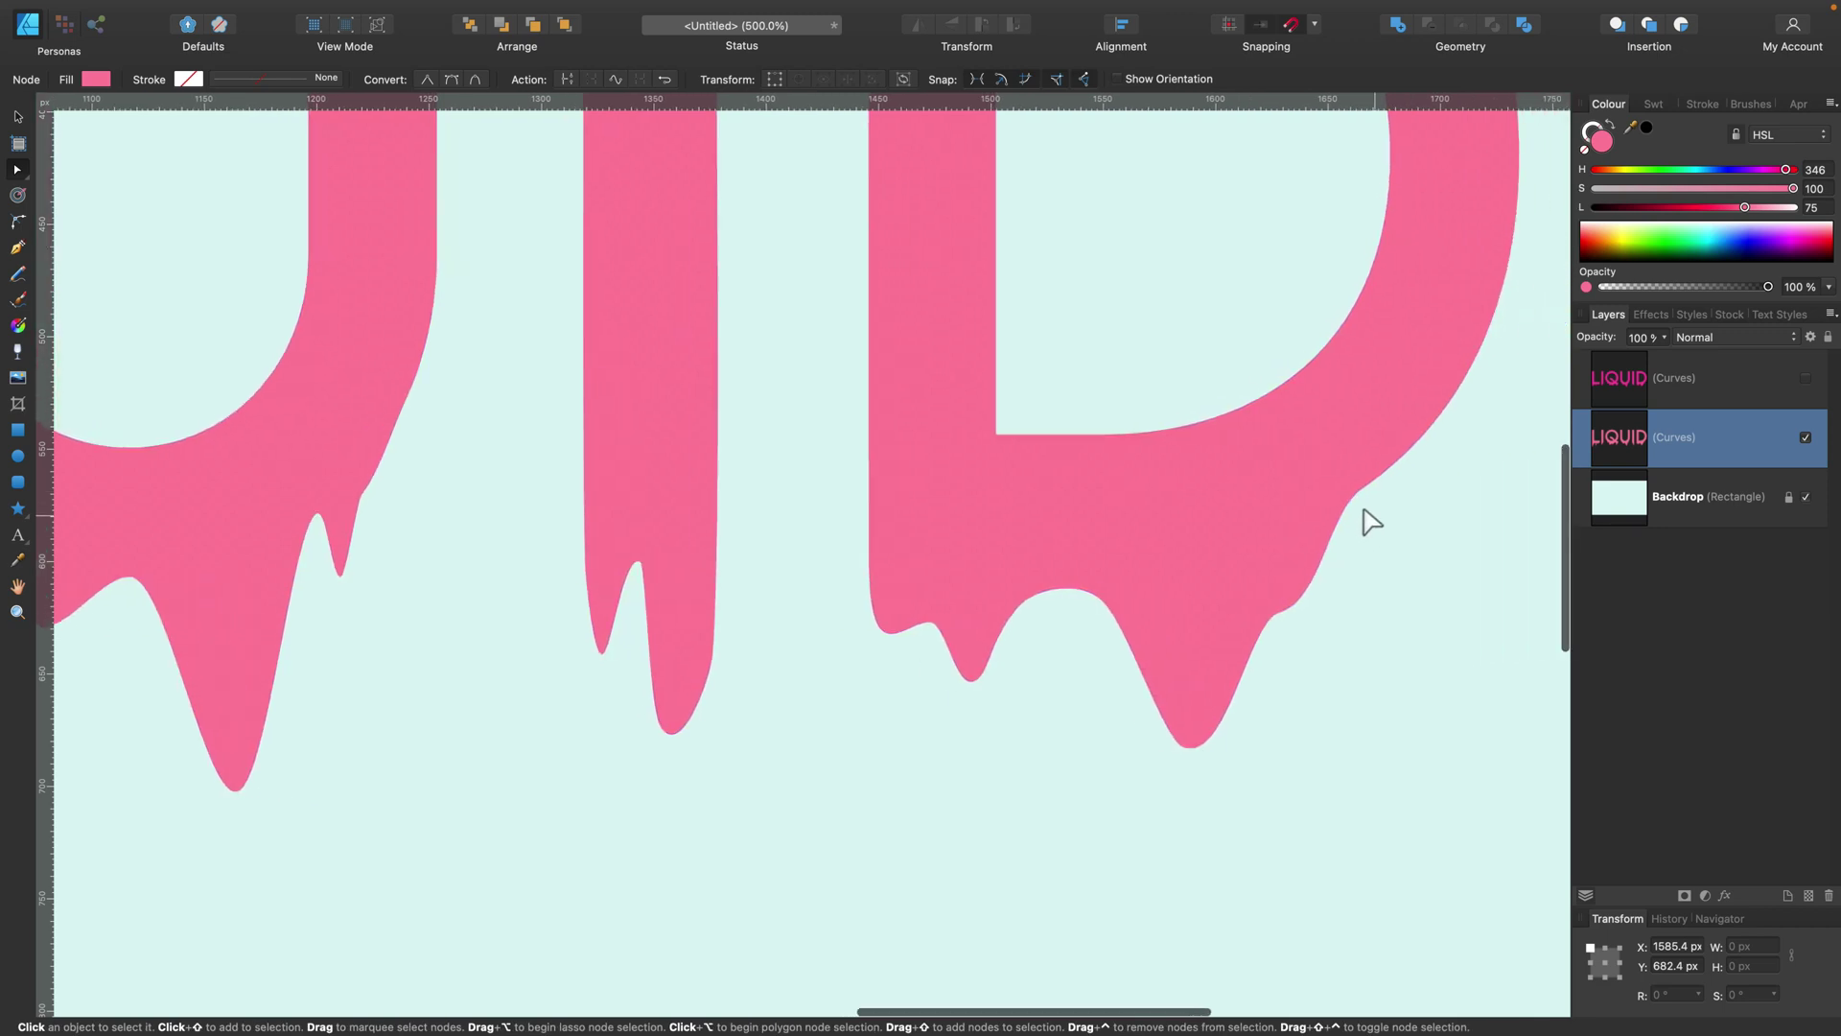
pyautogui.click(1361, 489)
pyautogui.click(1315, 563)
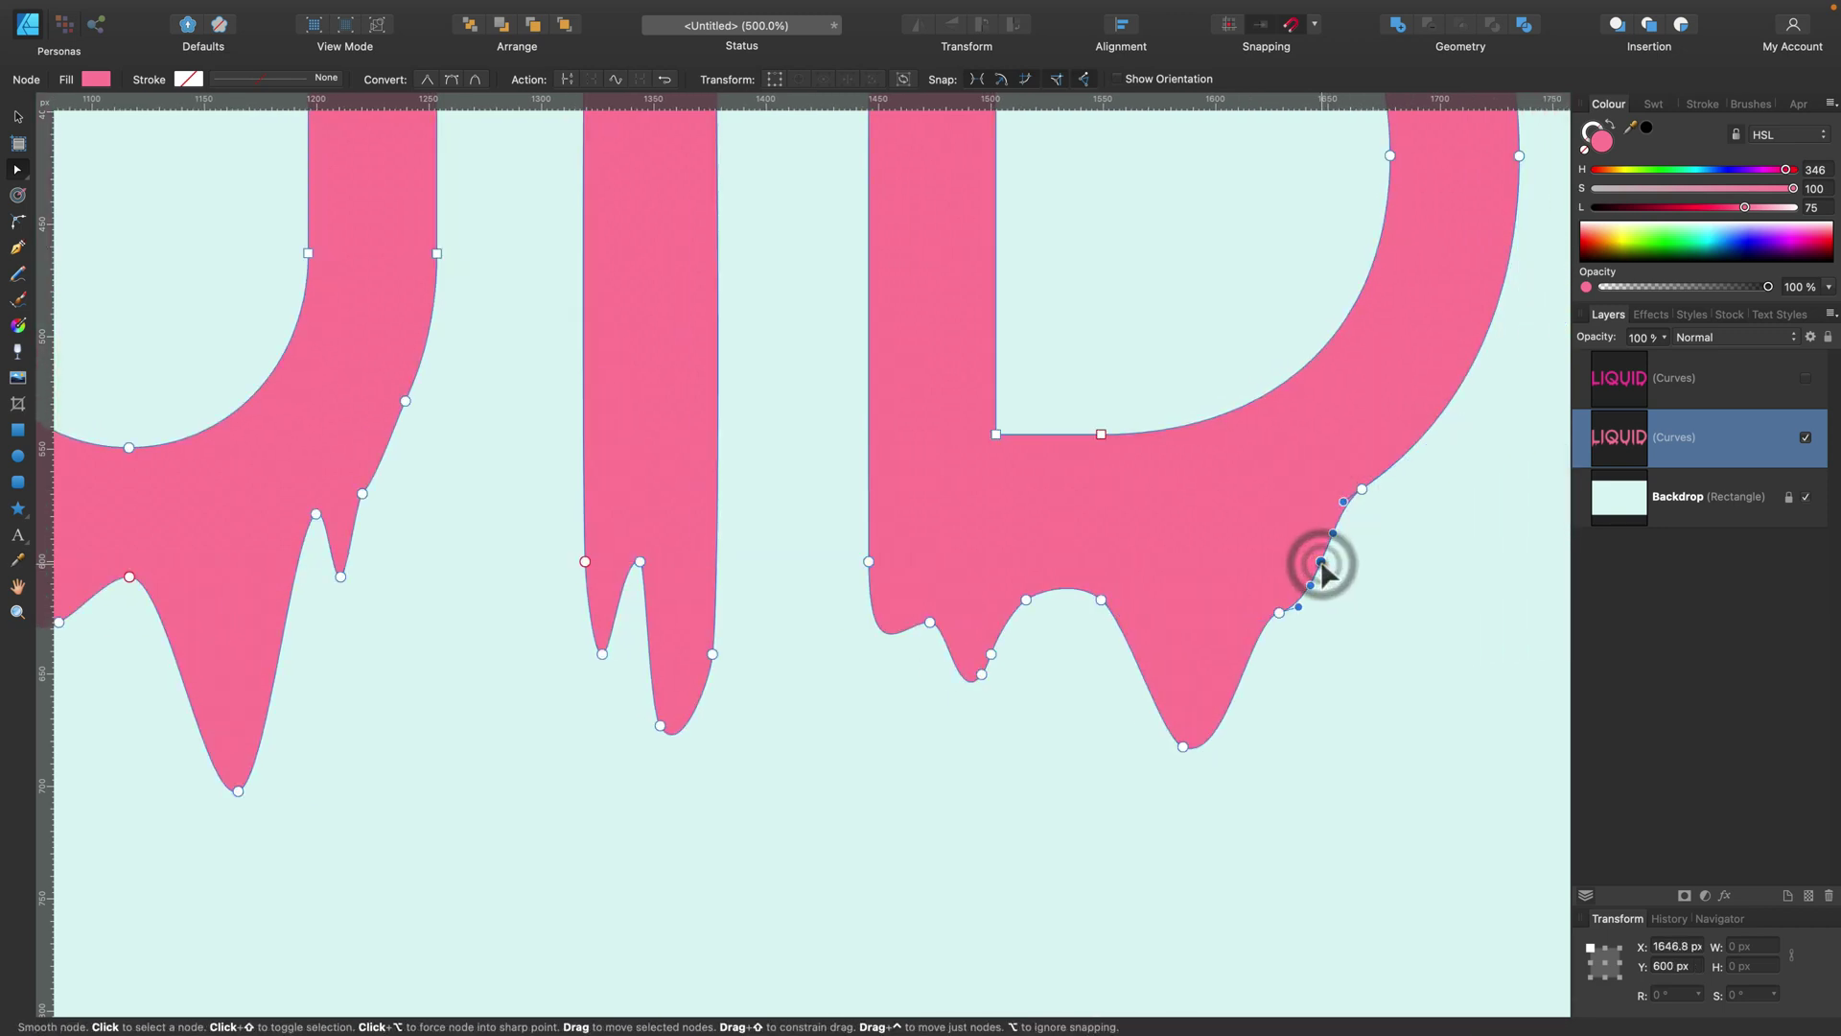
pyautogui.moveTo(1315, 563); pyautogui.dragTo(1323, 629)
pyautogui.click(1302, 705)
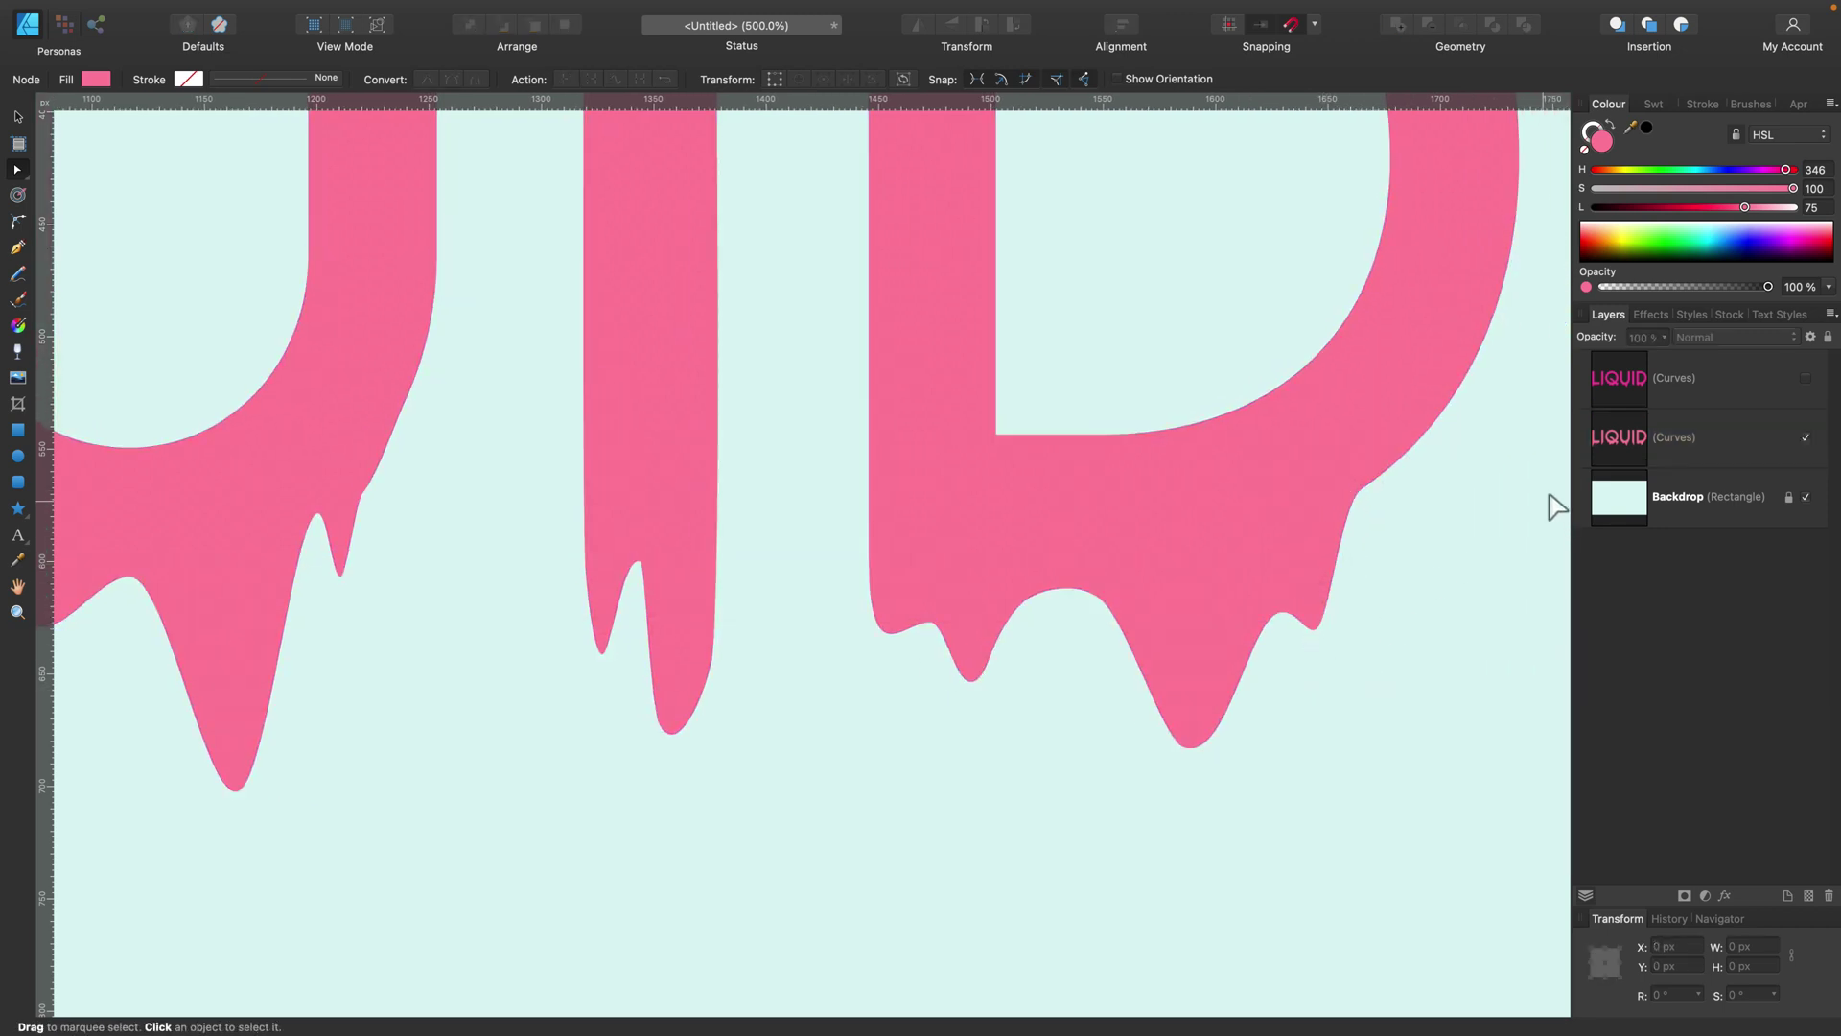
pyautogui.hscroll(10, 1134, 624)
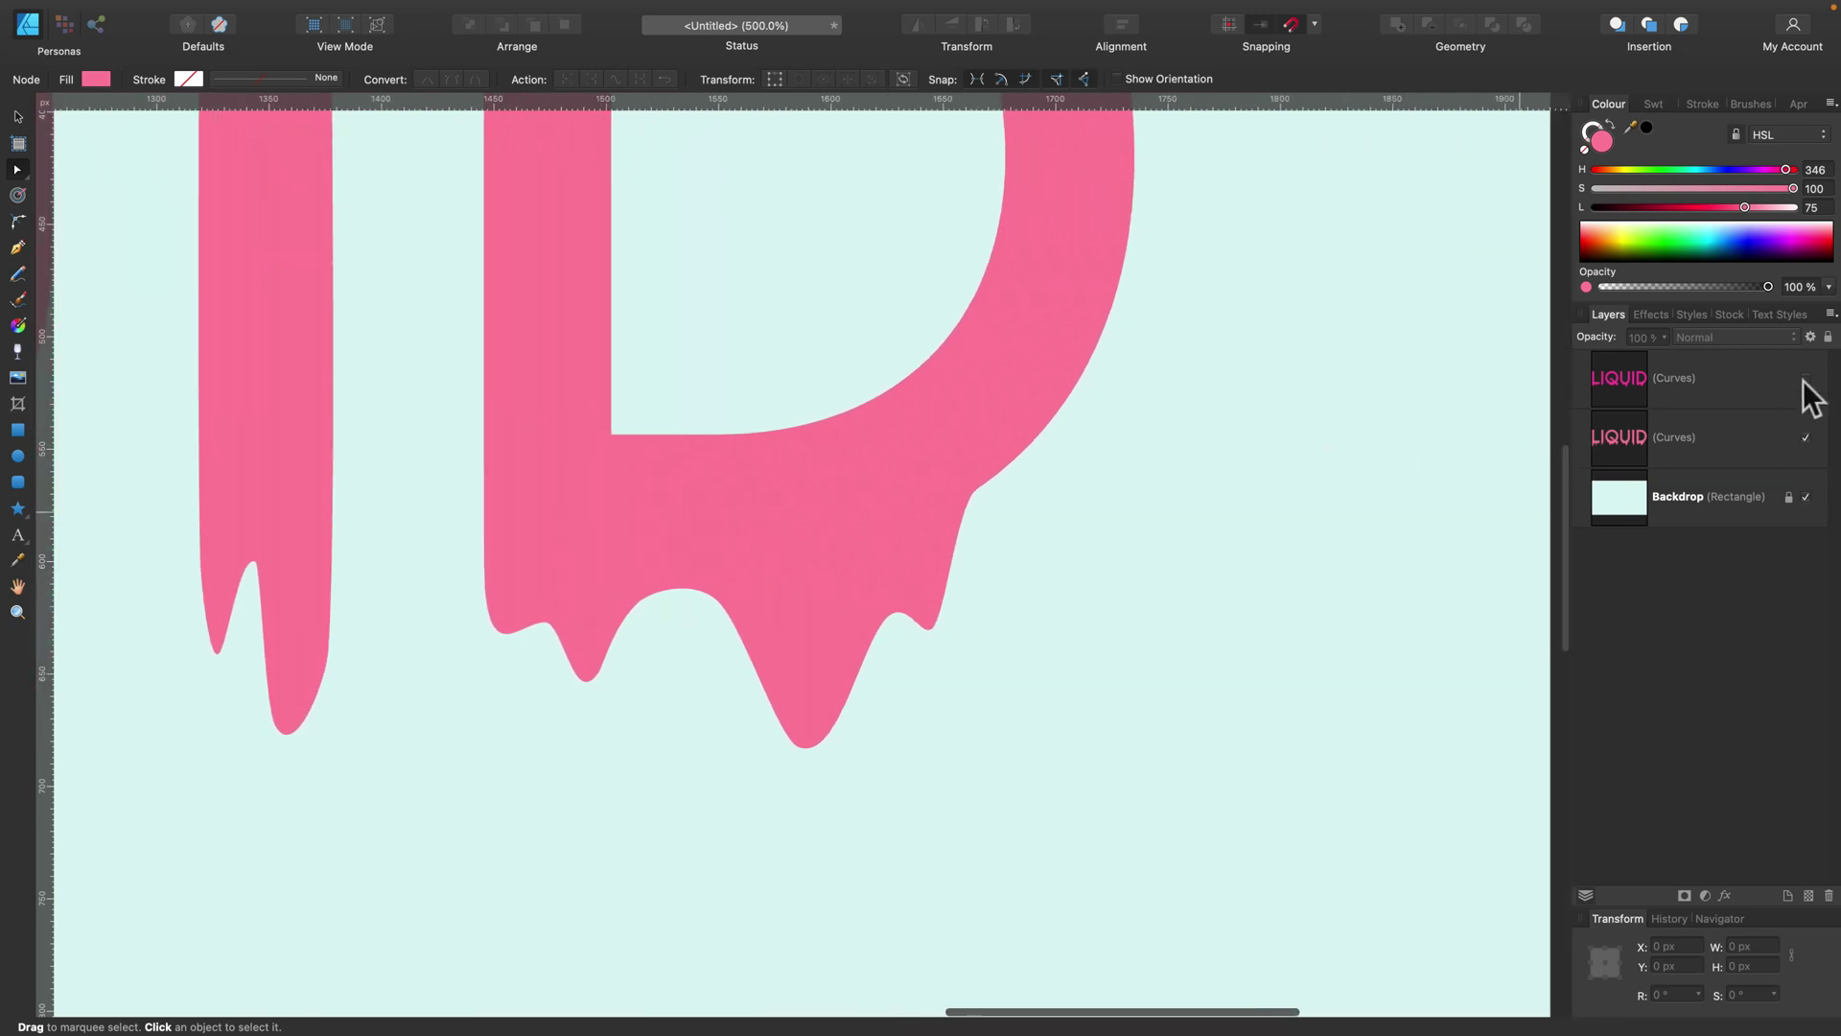
# Step: Show the top magenta LIQUID layer again over the pink drips
pyautogui.click(1805, 379)
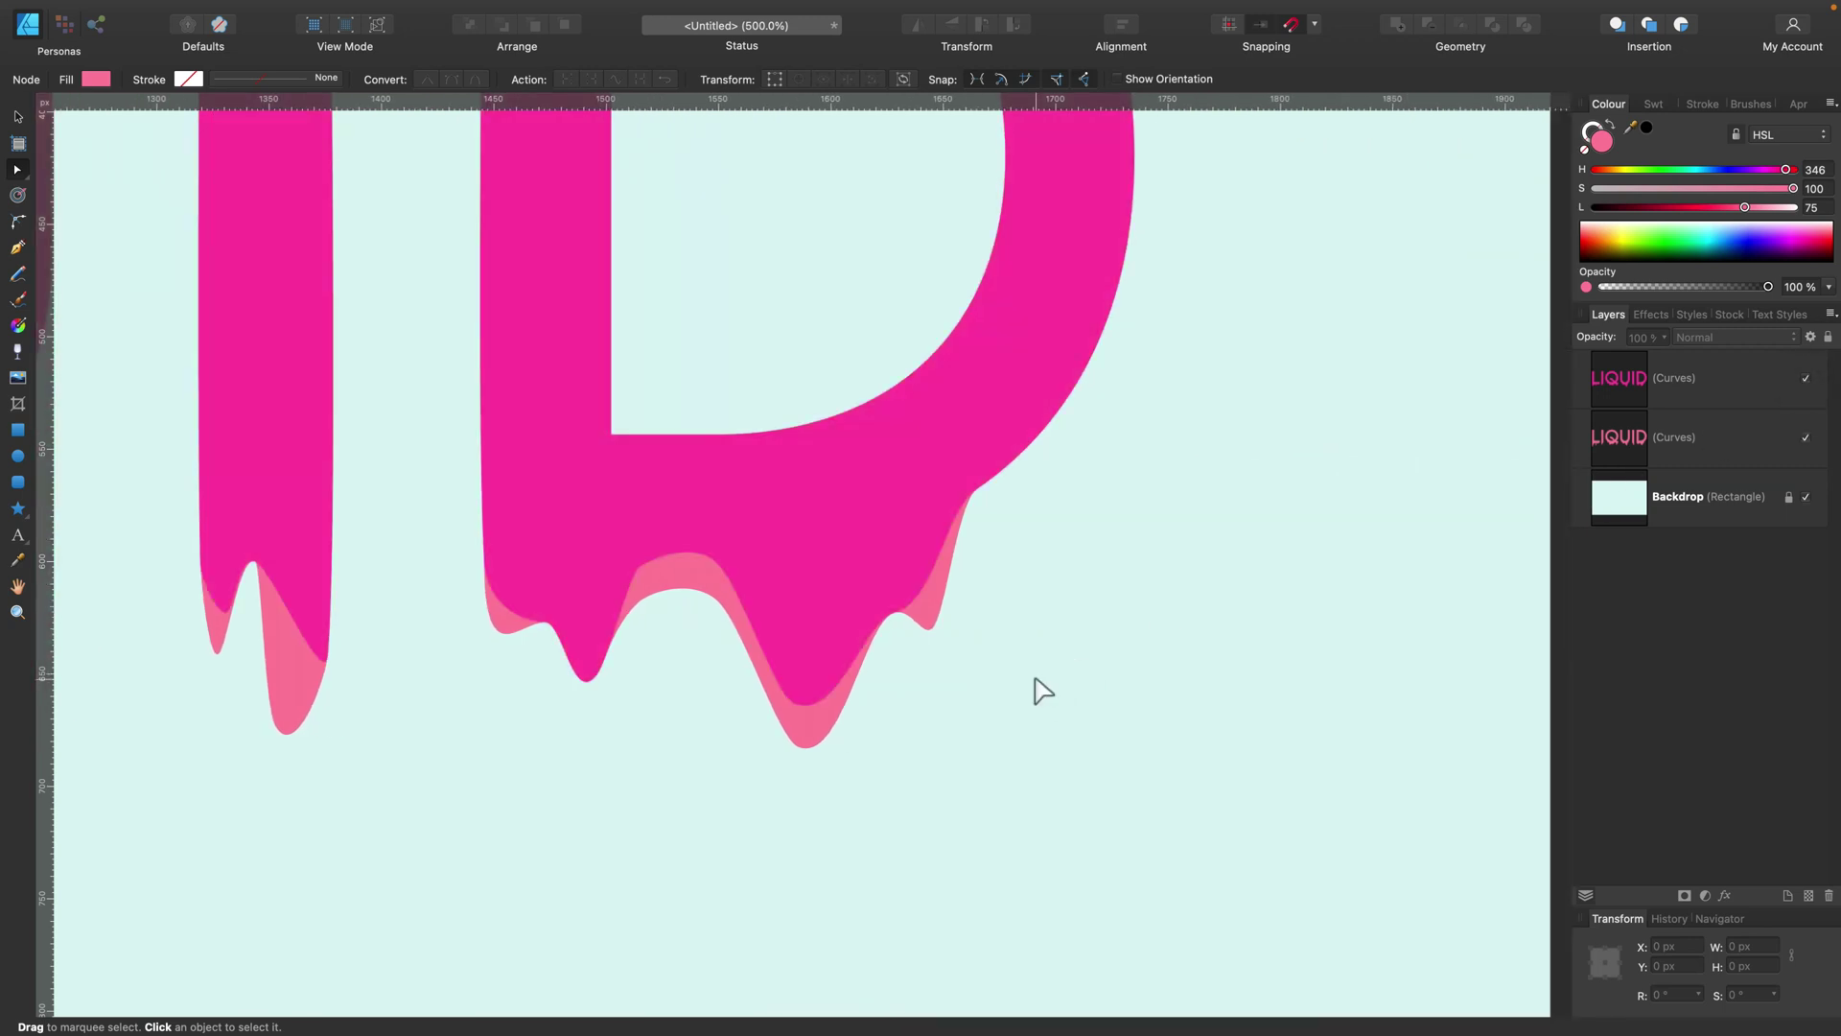
pyautogui.scroll(-5, 1043, 690)
pyautogui.scroll(3, 563, 732)
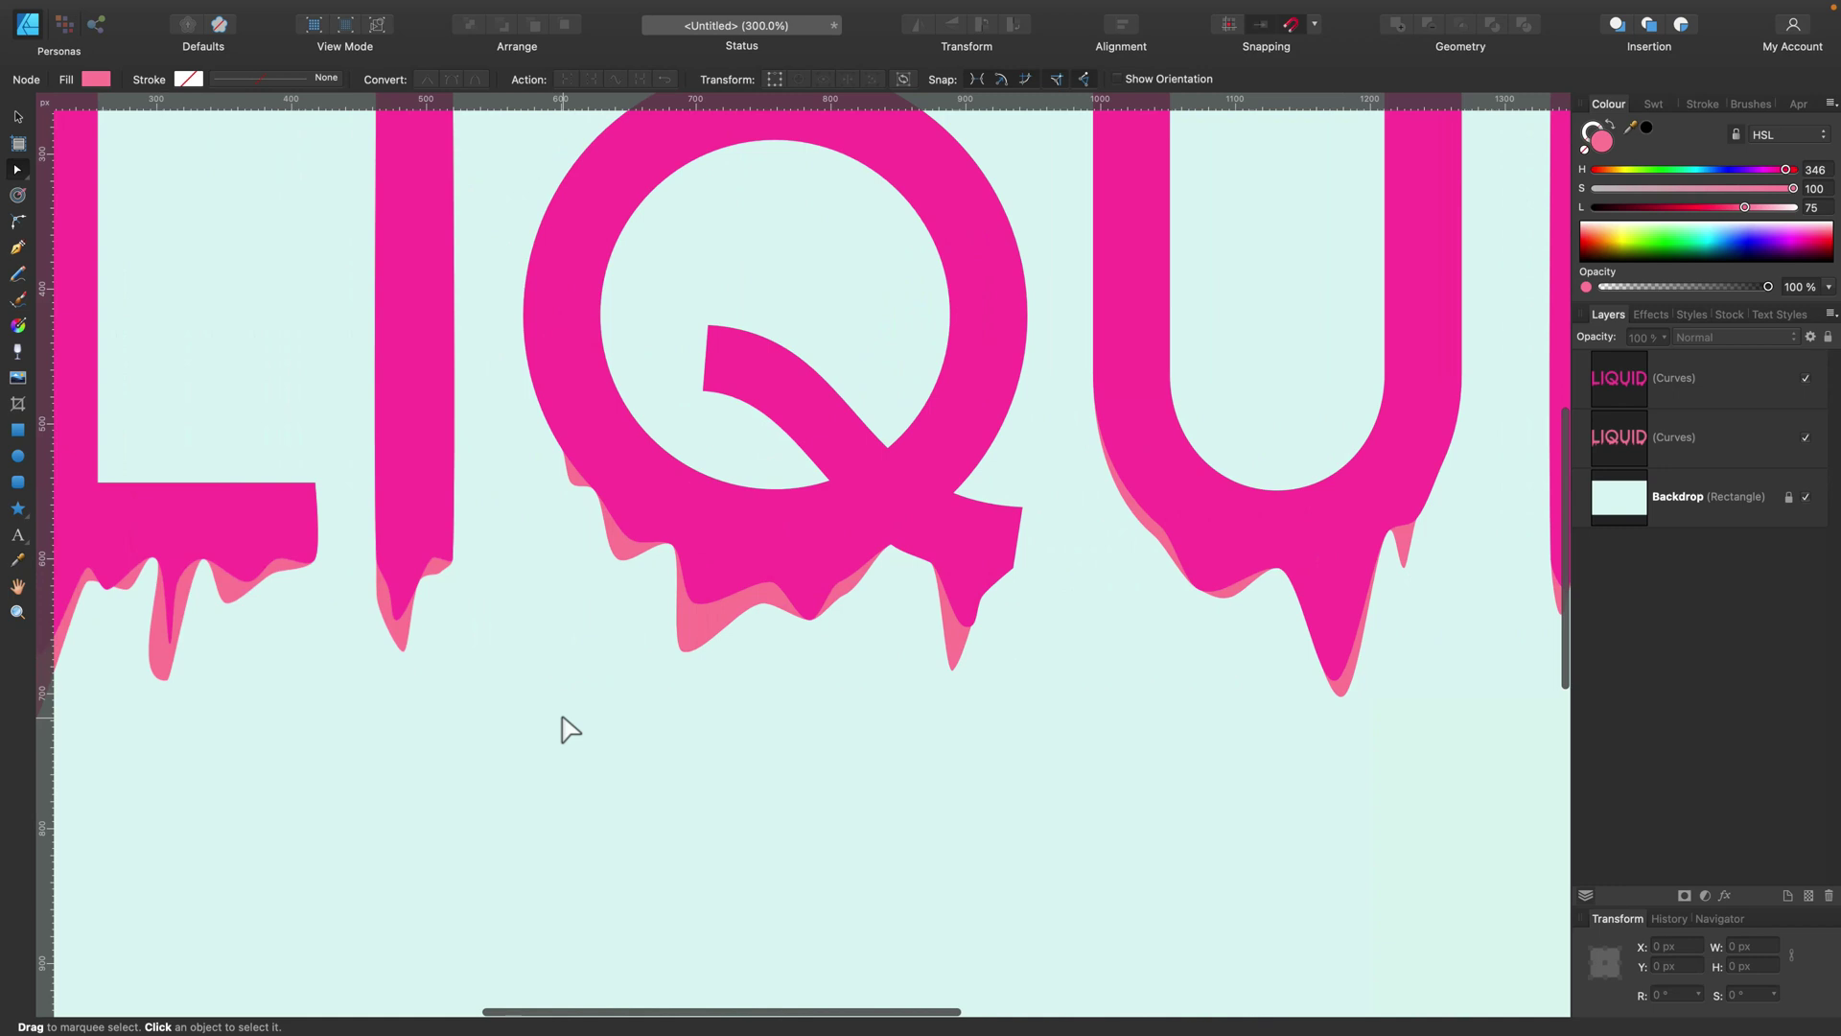
pyautogui.hscroll(-10, 563, 717)
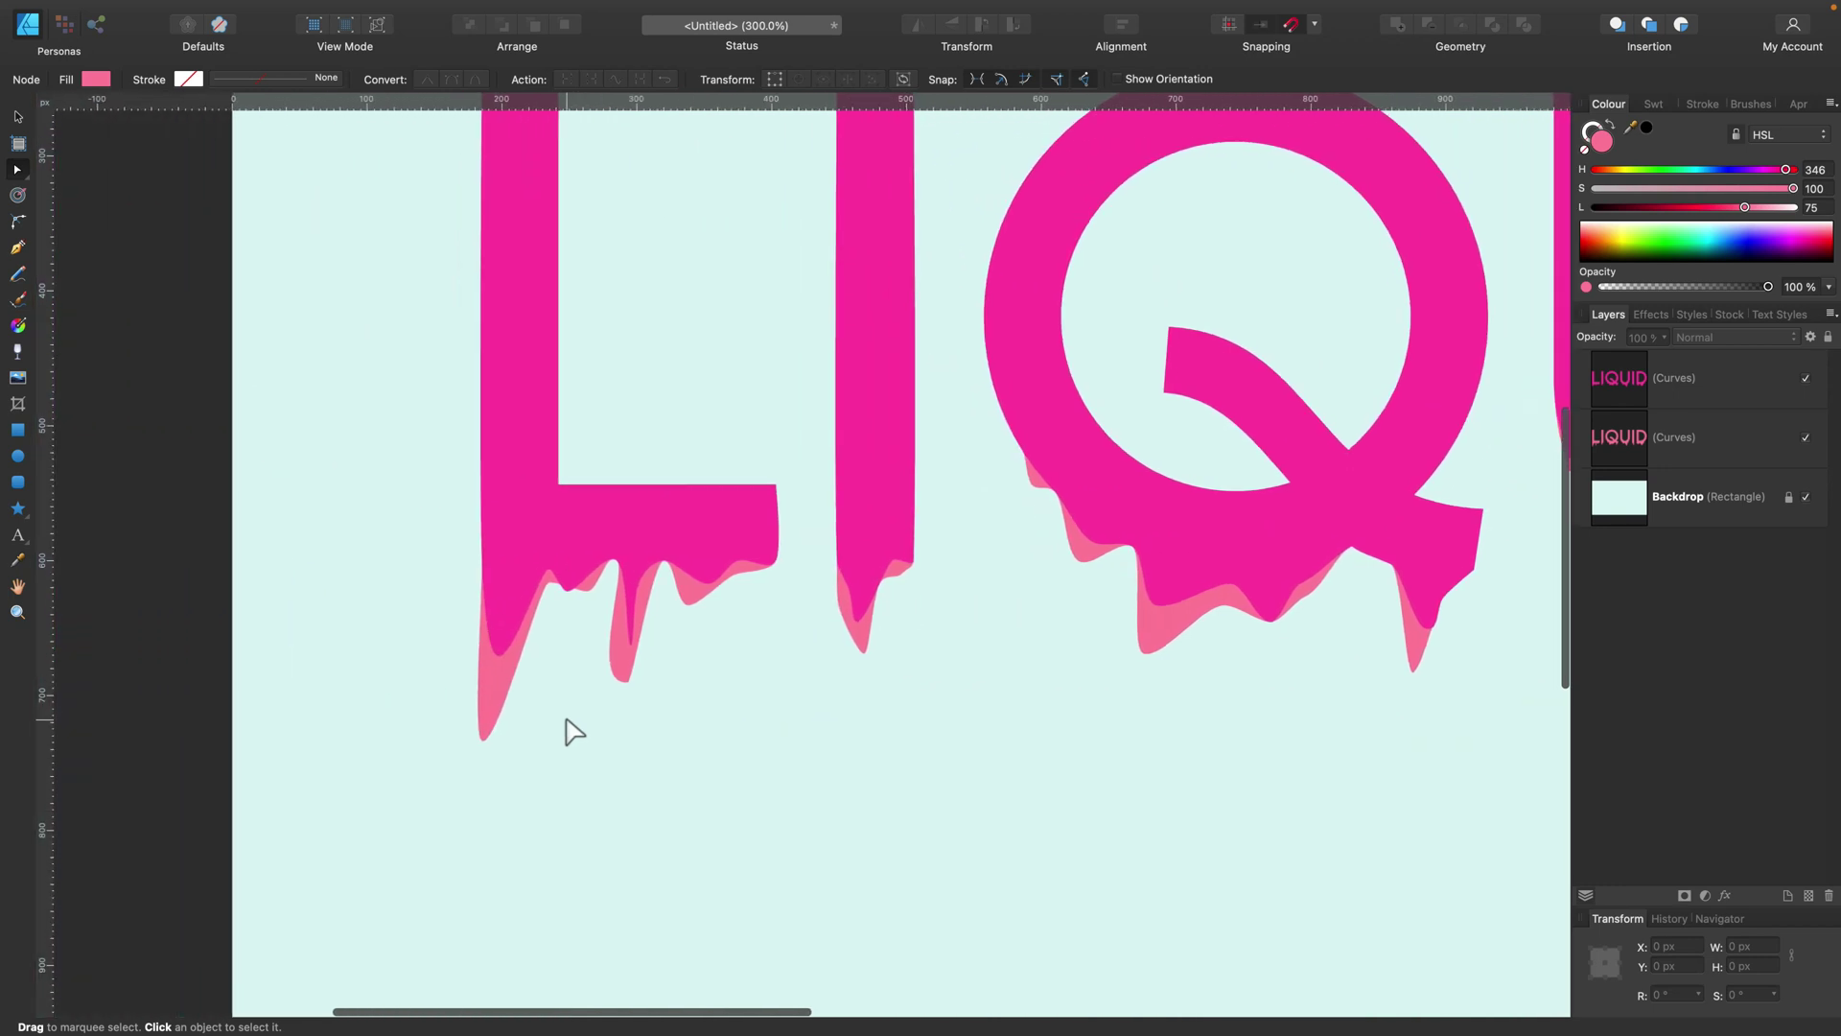
pyautogui.hscroll(-1, 566, 721)
pyautogui.scroll(3, 575, 732)
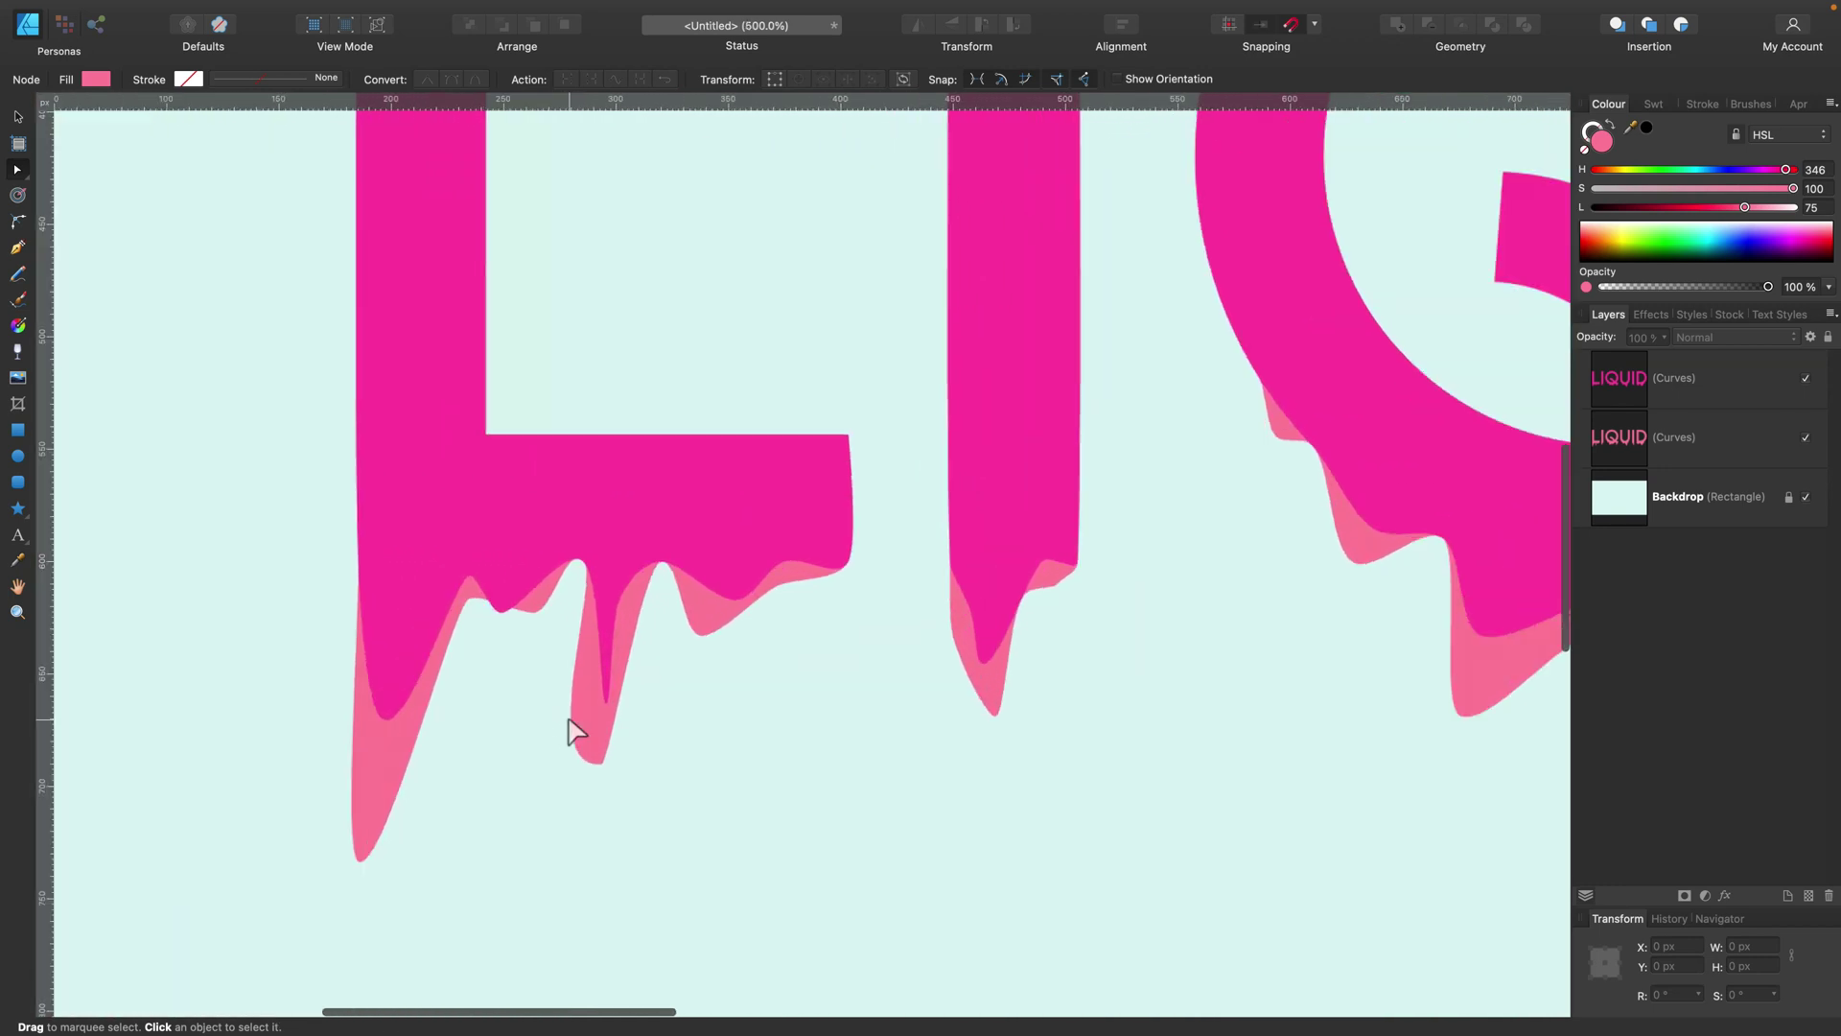
# Step: Deepen the pink drip under the L, level its tip handles and add a node on its curve
pyautogui.click(701, 644)
pyautogui.moveTo(680, 651); pyautogui.dragTo(710, 685)
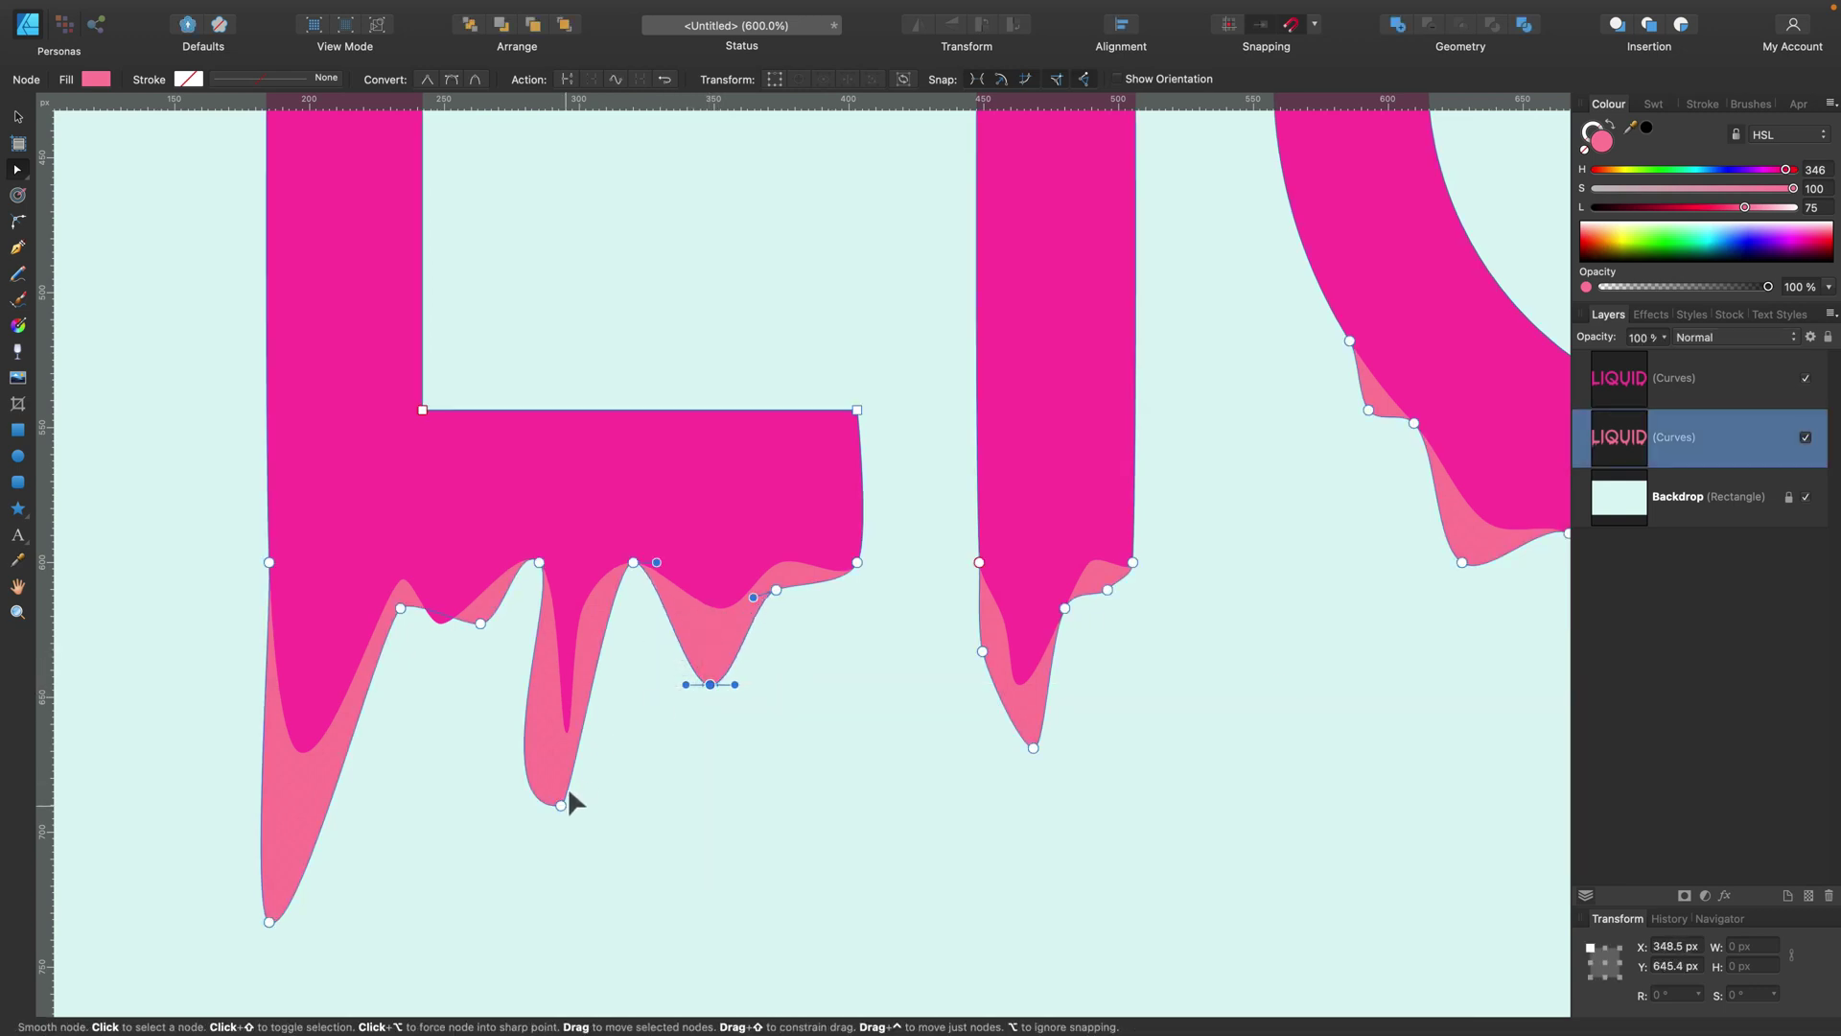
pyautogui.click(561, 806)
pyautogui.moveTo(581, 807); pyautogui.dragTo(541, 807)
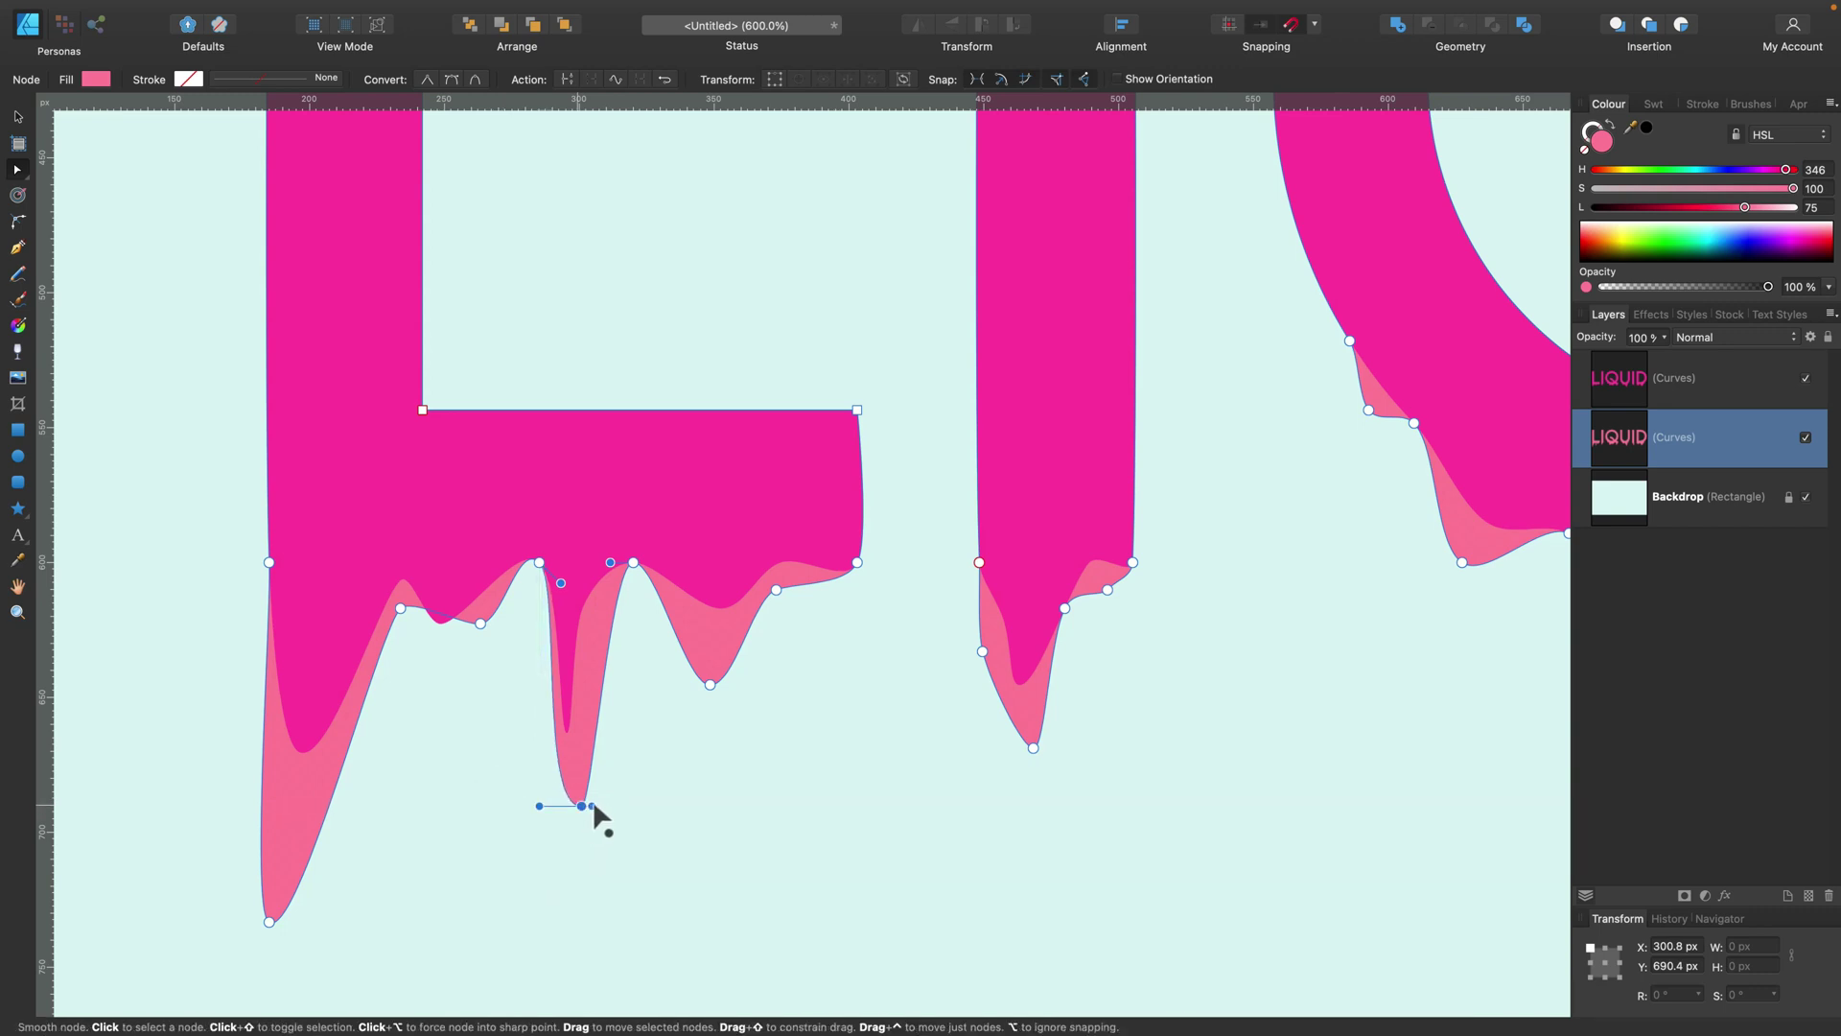
pyautogui.click(611, 704)
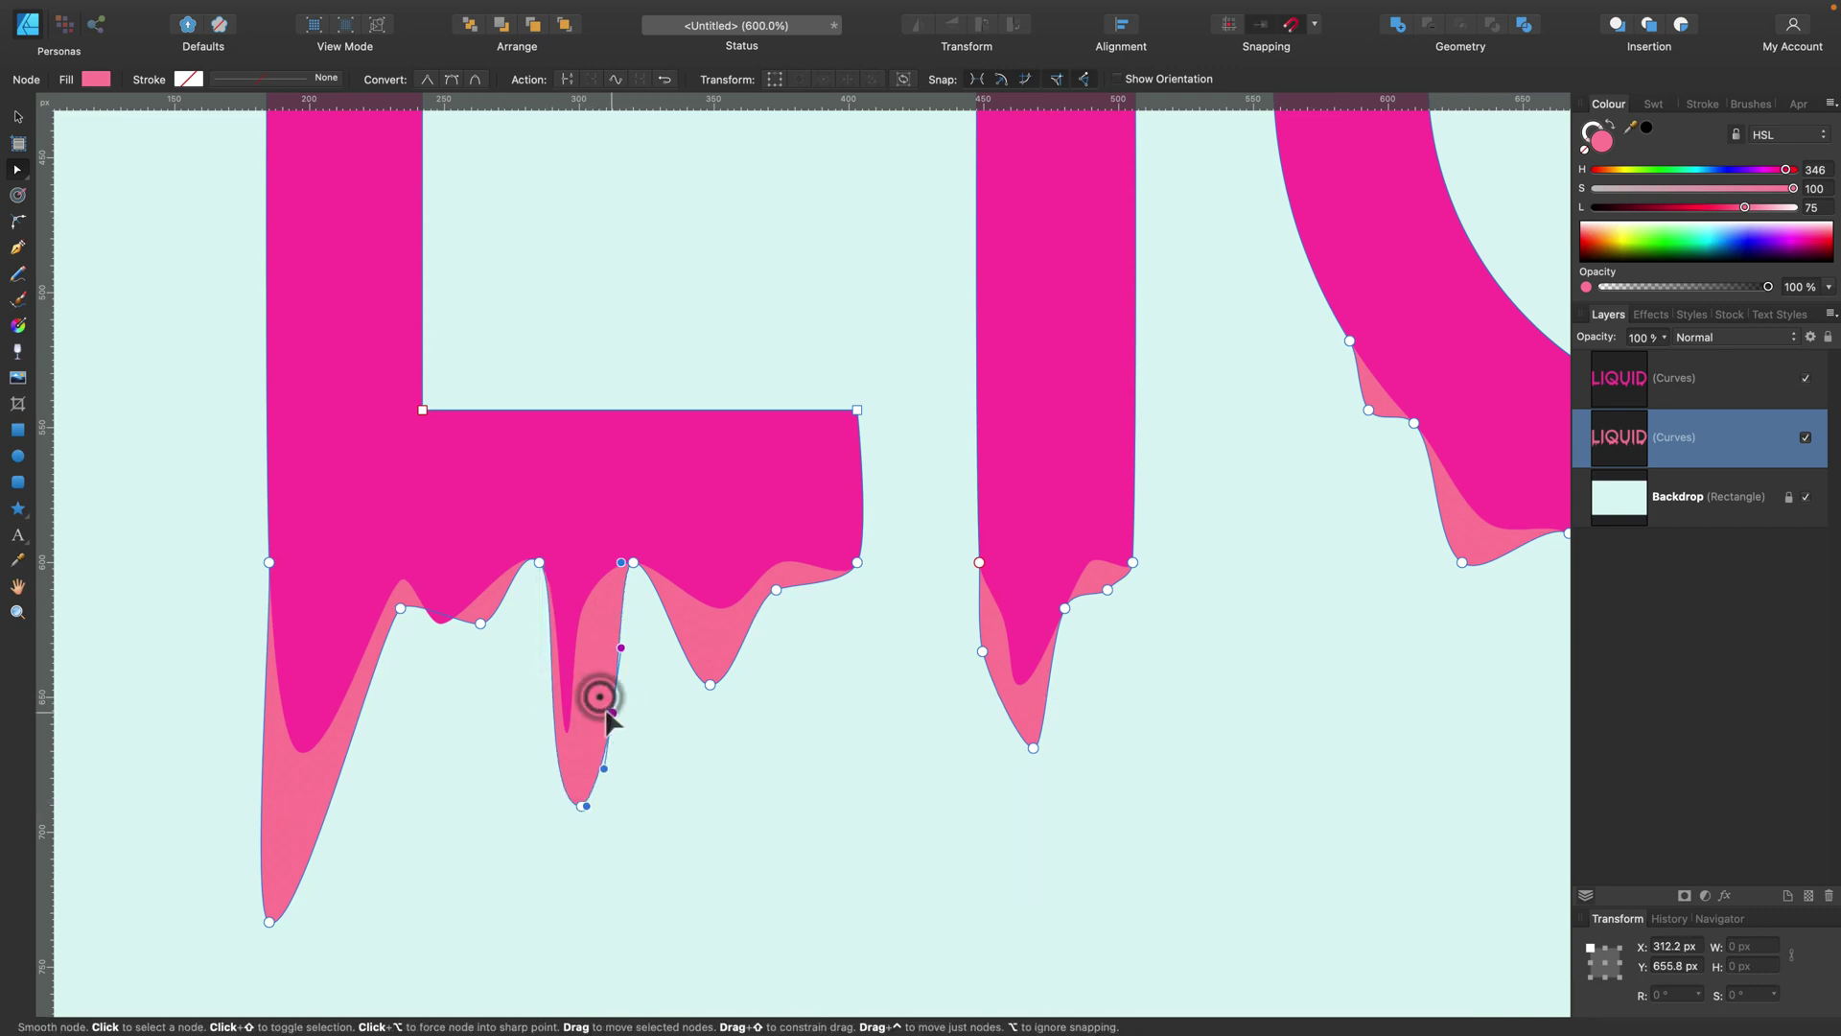
pyautogui.click(640, 720)
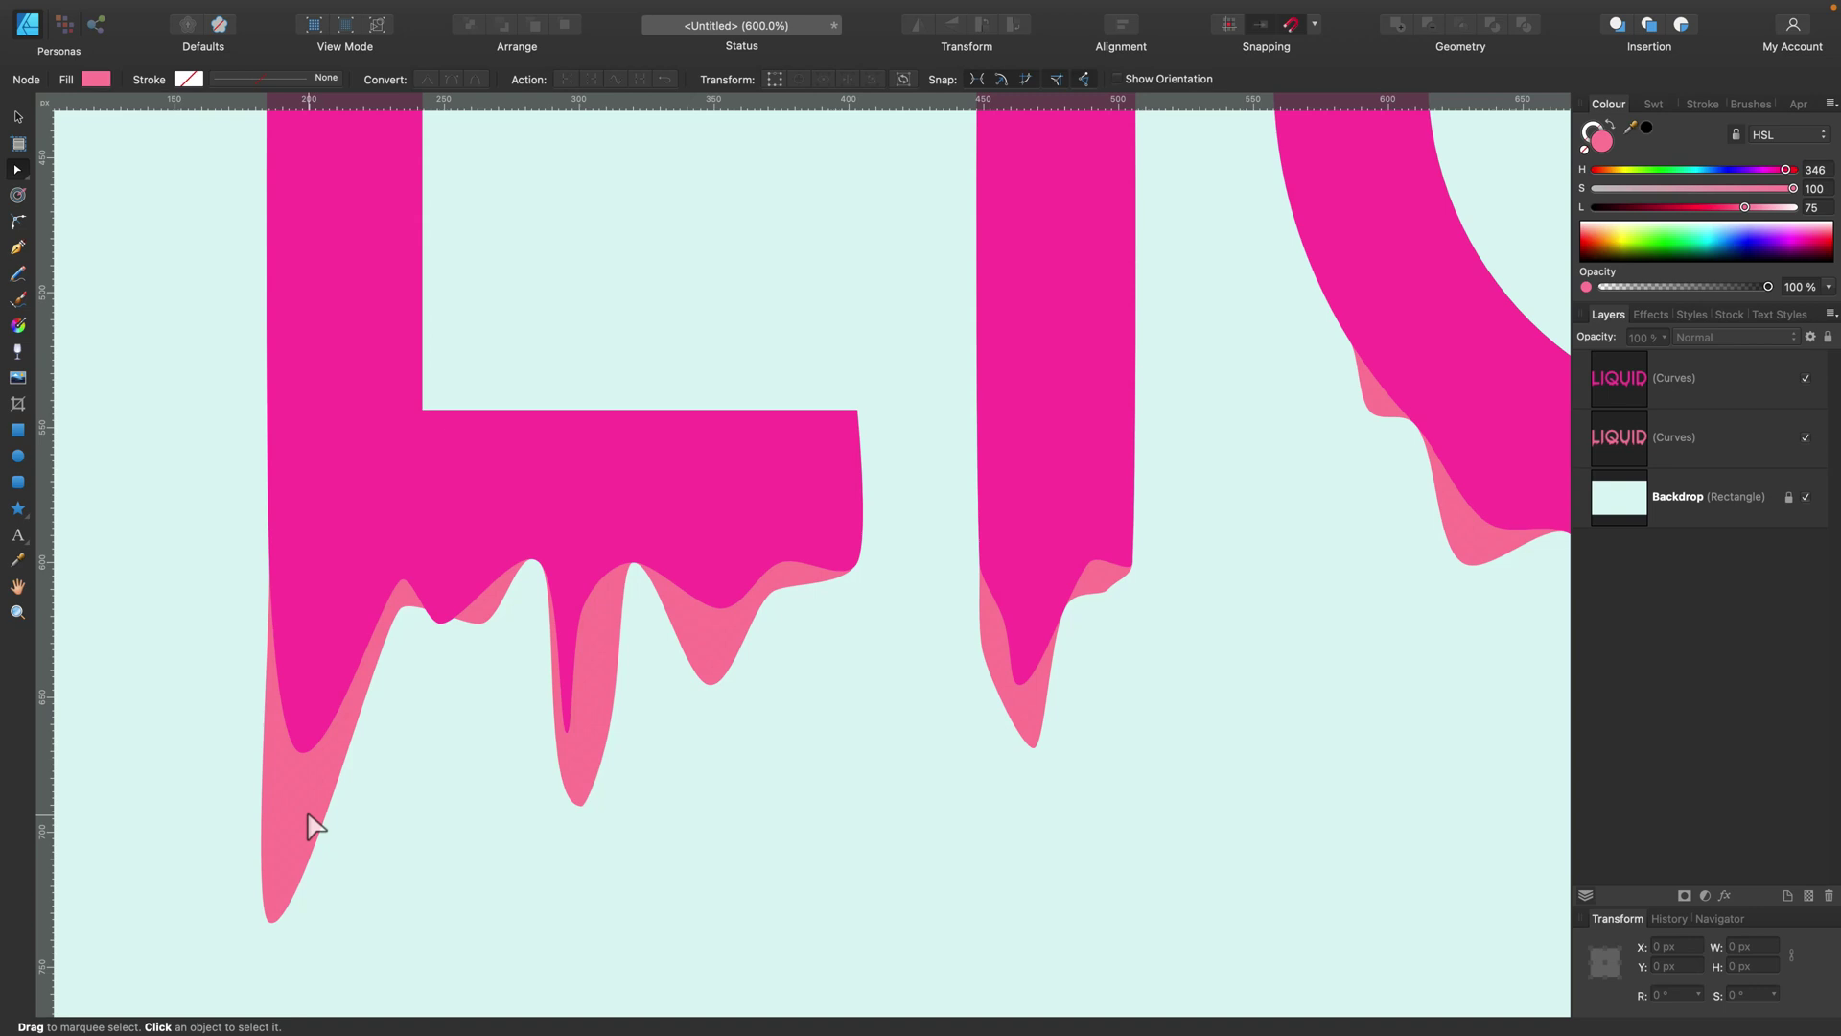
pyautogui.click(489, 625)
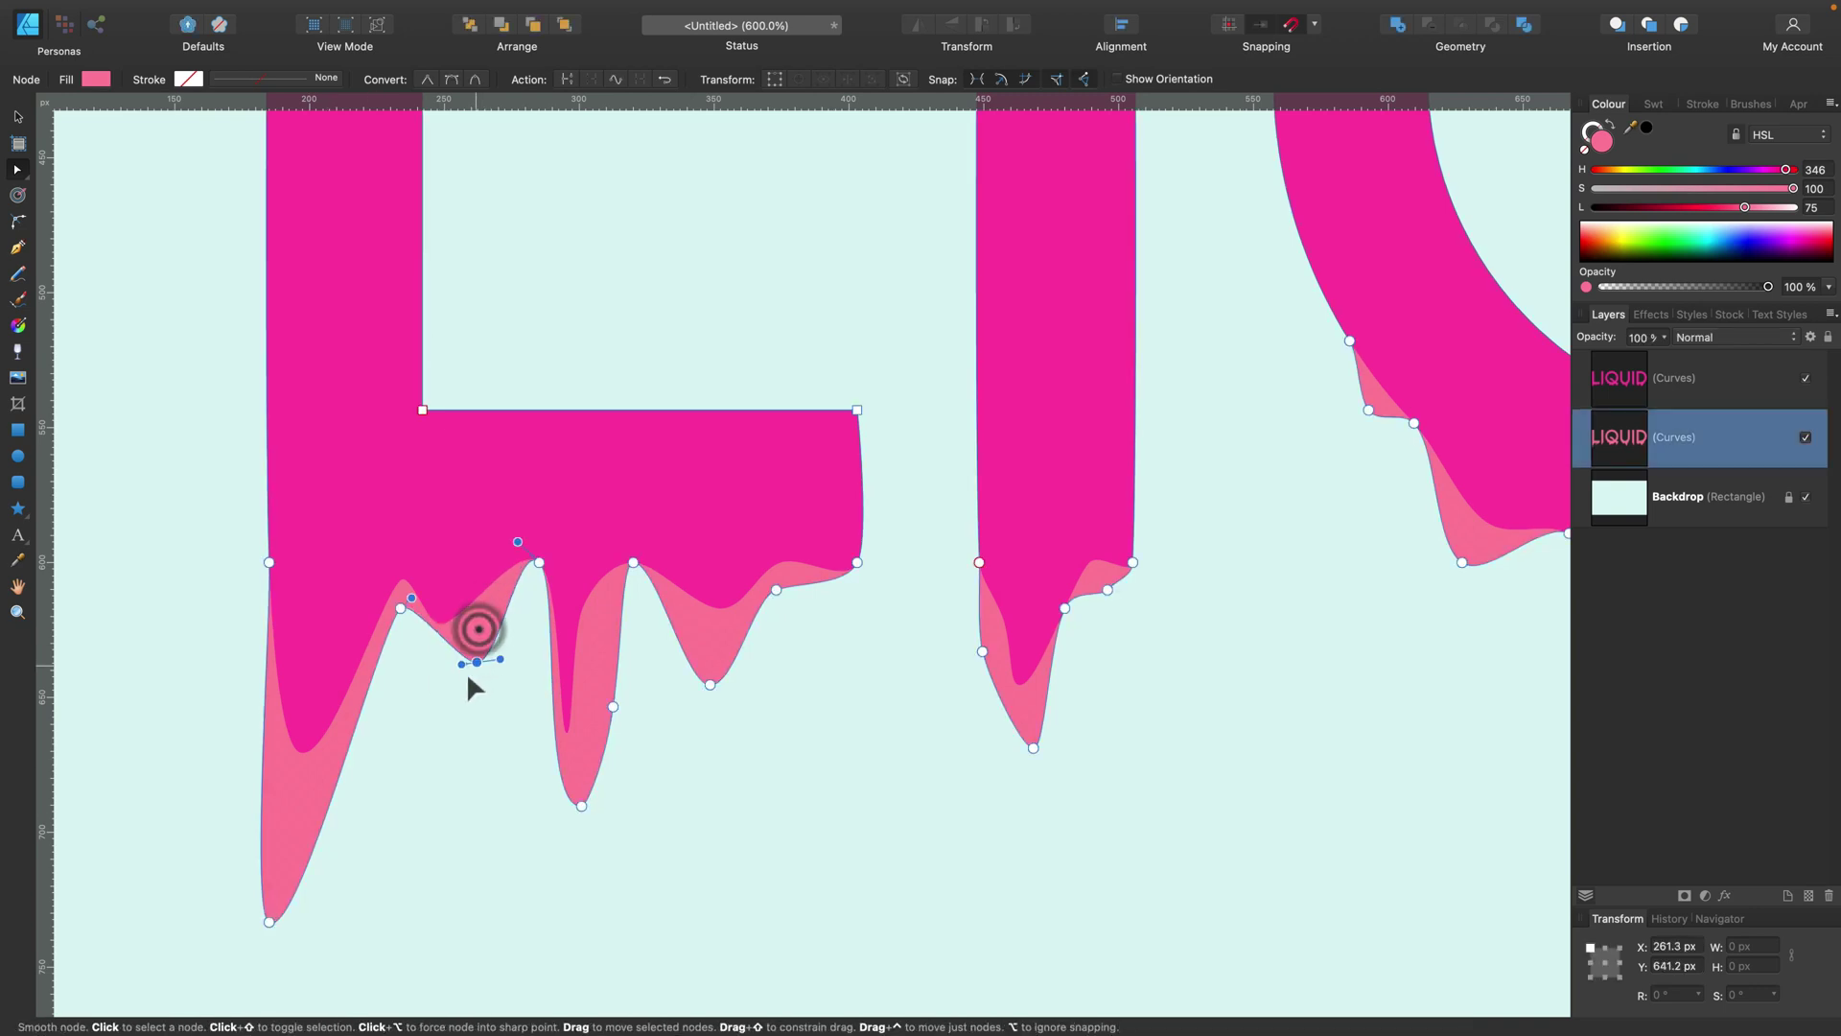
# Step: Select a node on the pink drip under the I to inspect it
pyautogui.click(765, 766)
pyautogui.hscroll(5, 767, 772)
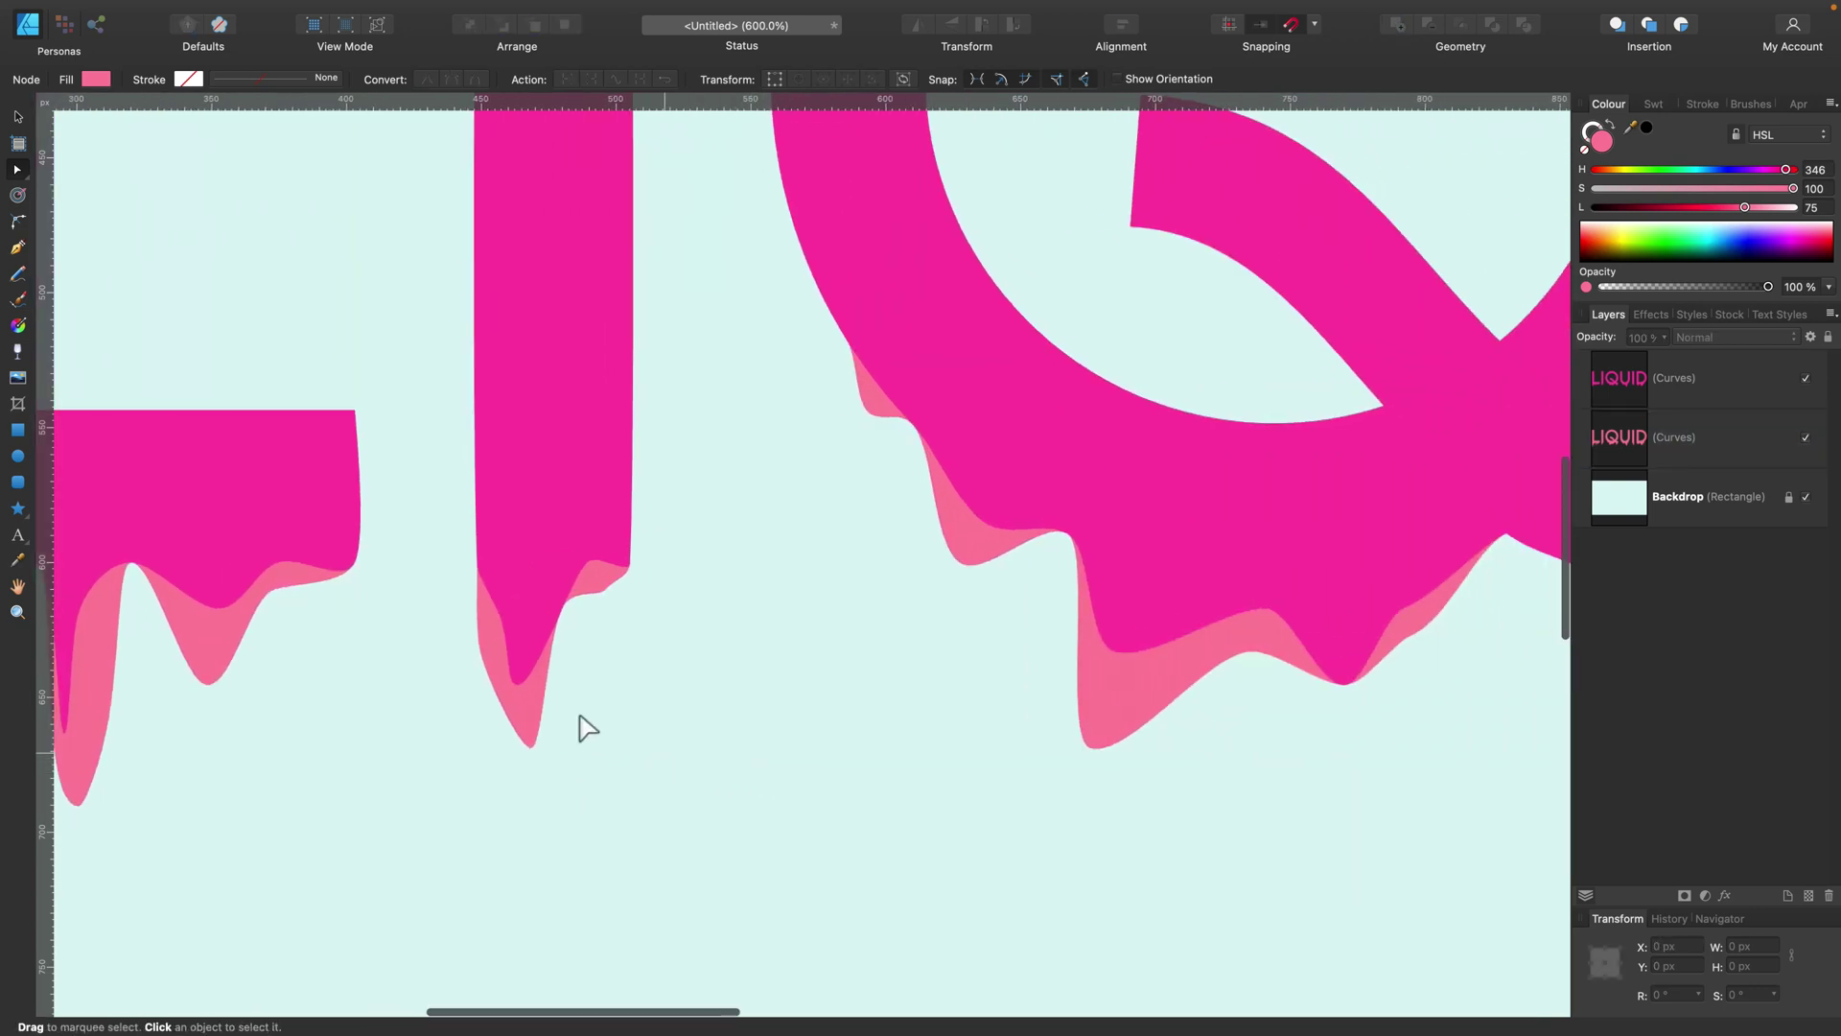
pyautogui.click(538, 717)
pyautogui.click(572, 623)
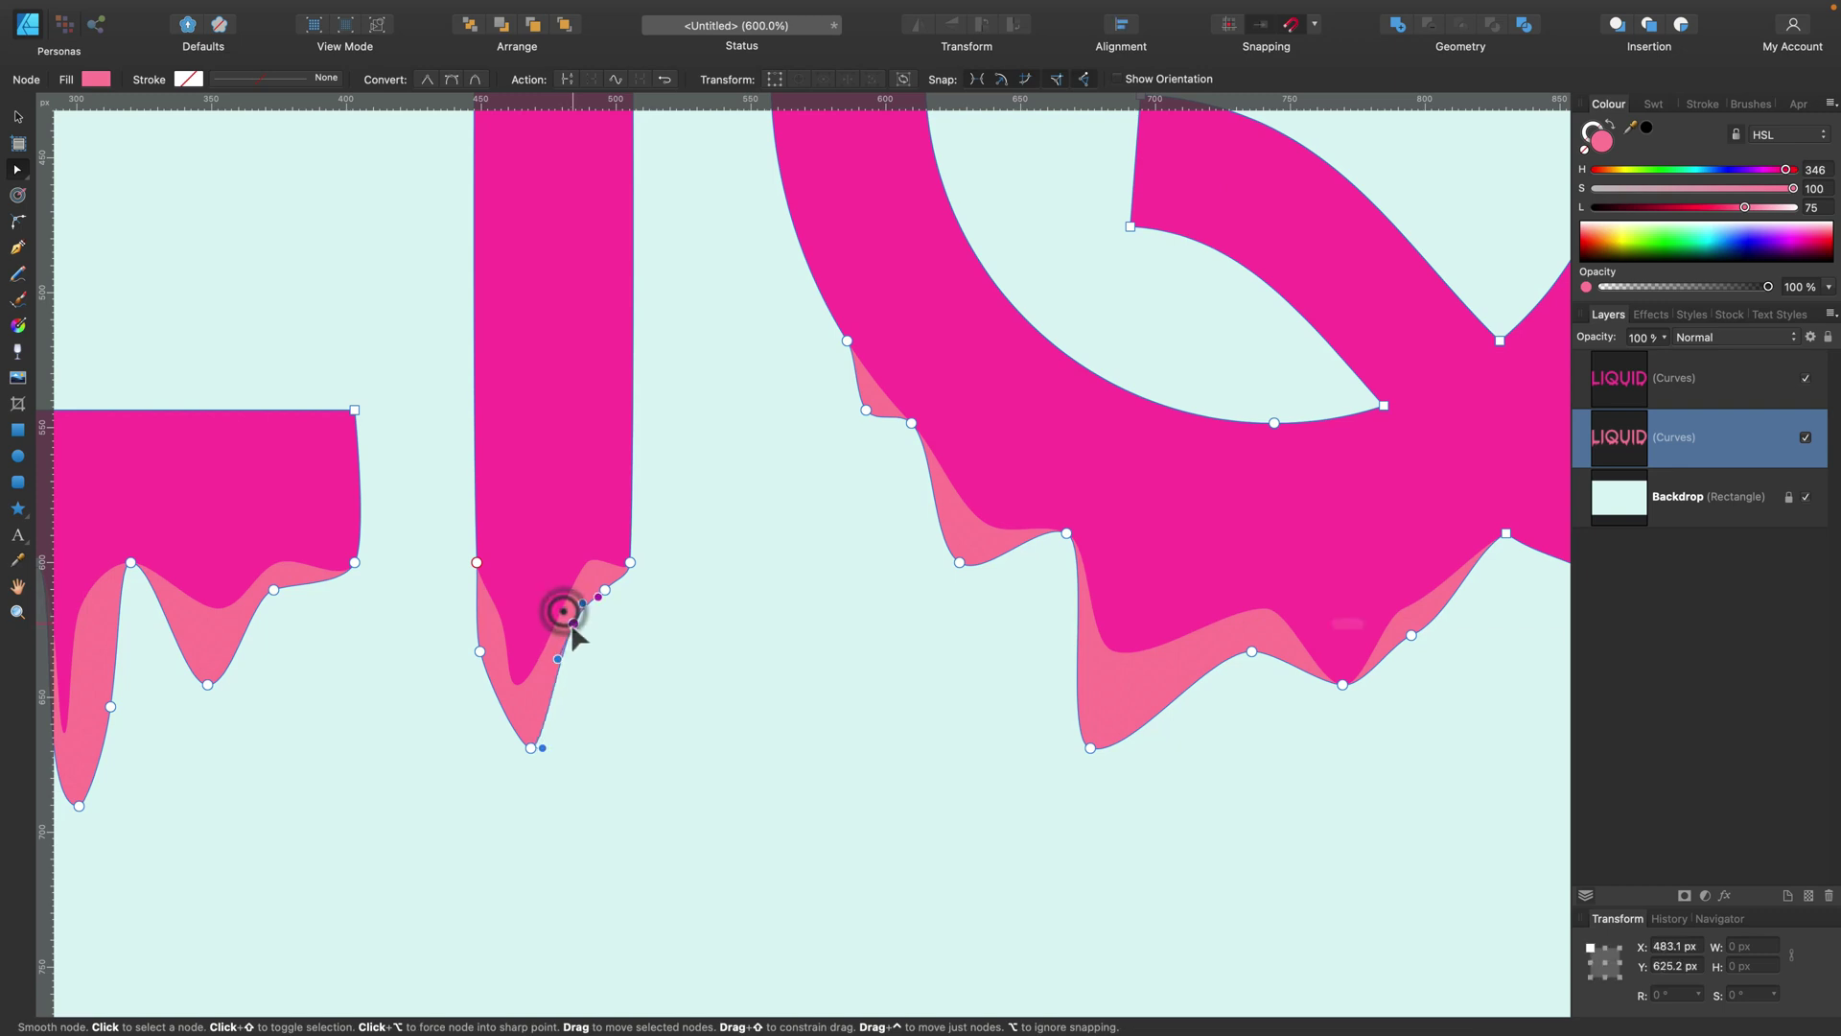
pyautogui.click(806, 690)
pyautogui.hscroll(2, 812, 693)
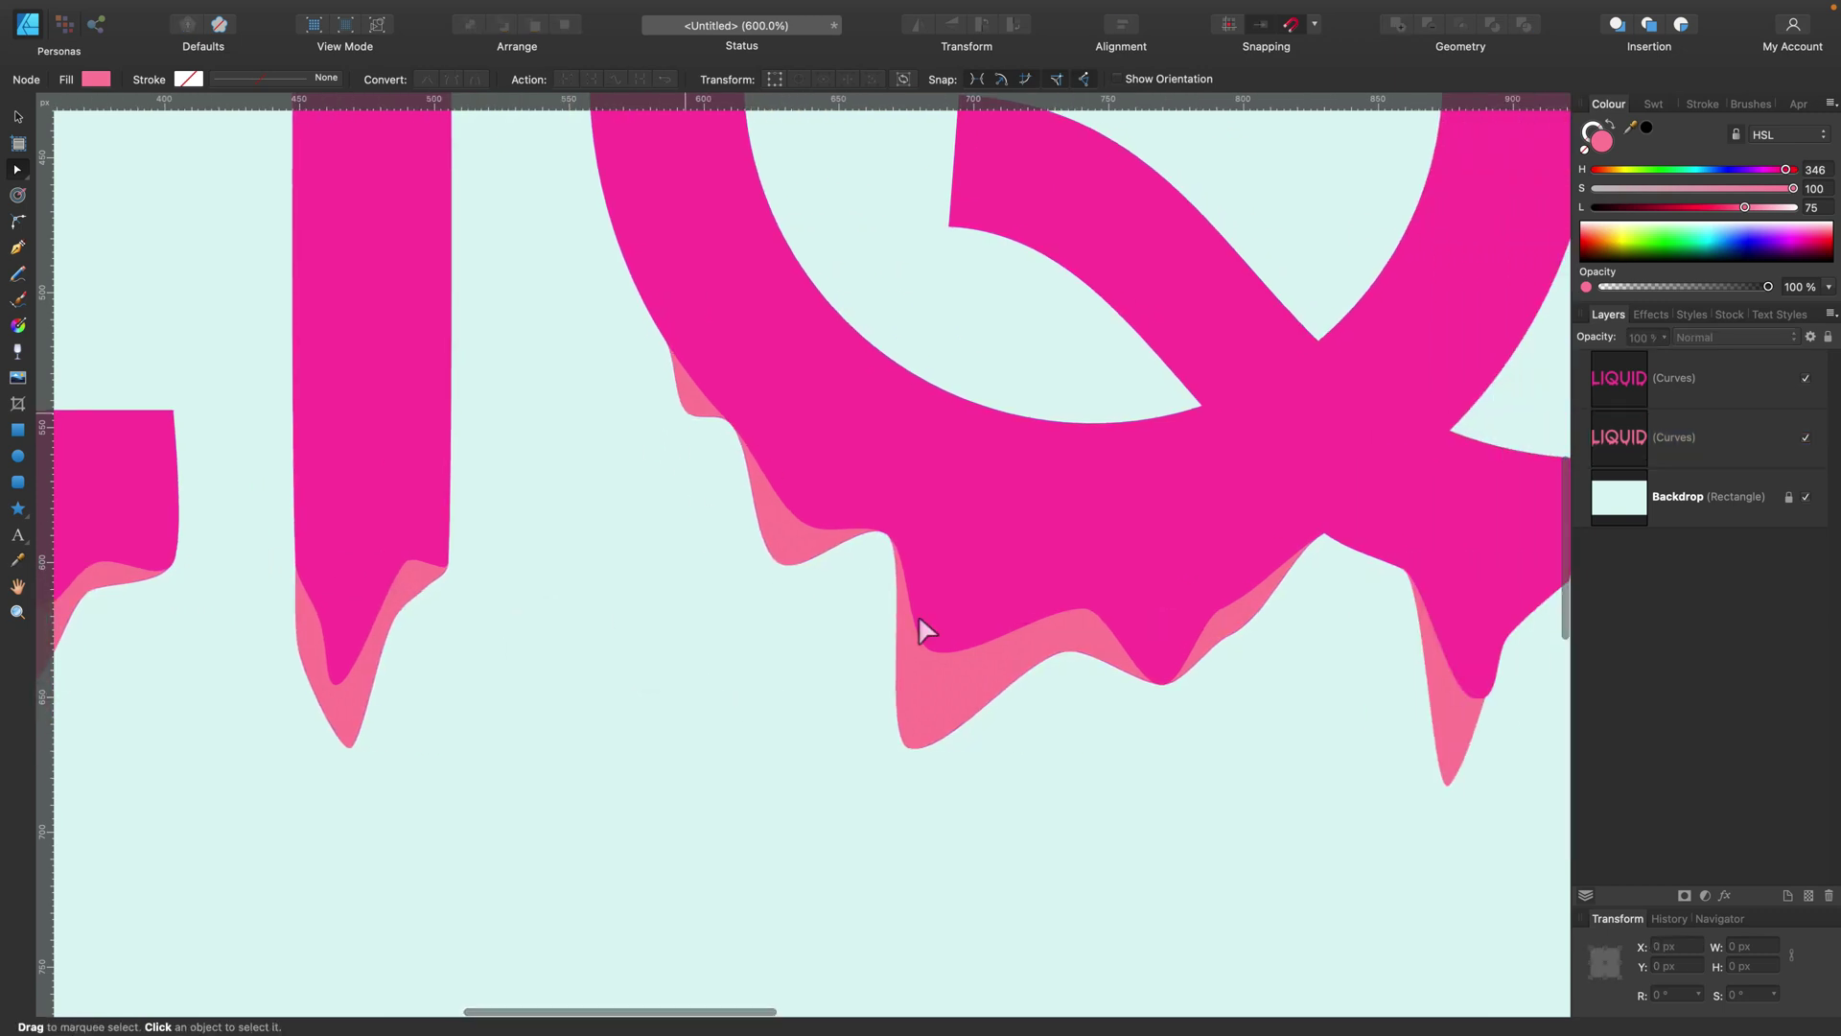
pyautogui.hscroll(6, 921, 624)
# Step: Reshape the bottom of the pink drip under the Q and smooth the curve of its tip
pyautogui.click(529, 659)
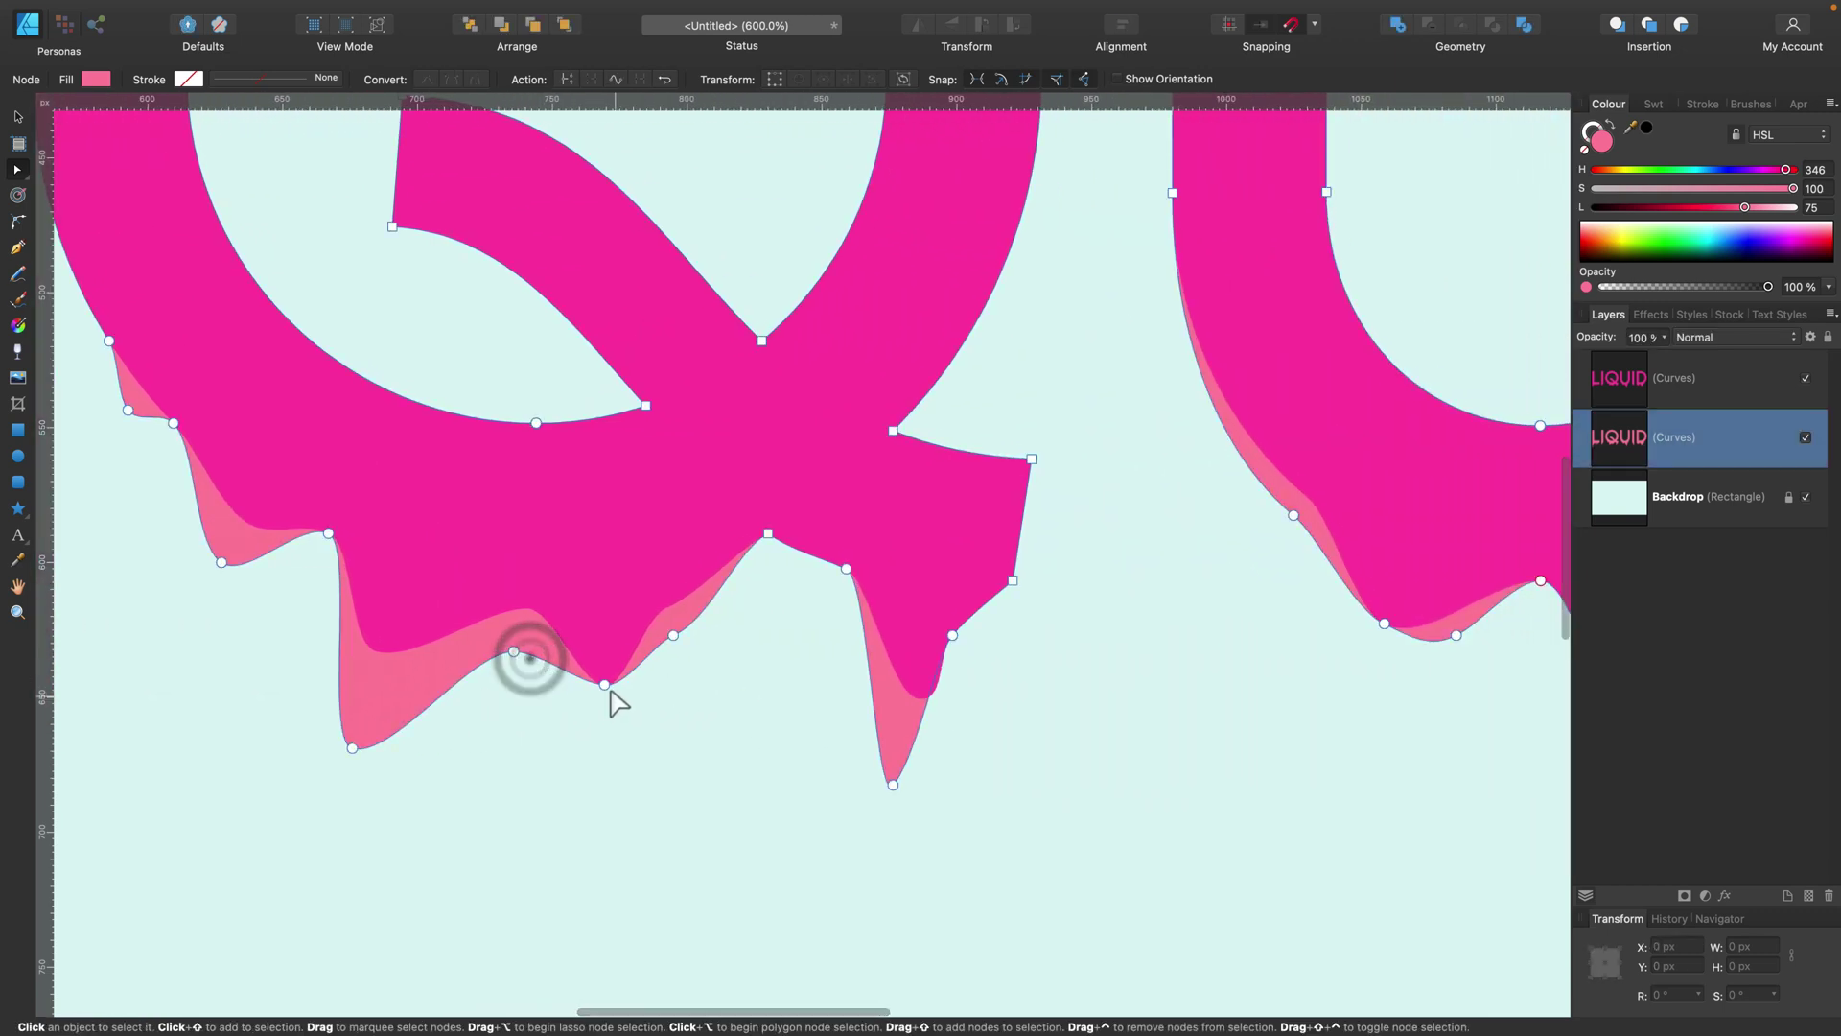
pyautogui.moveTo(608, 707); pyautogui.dragTo(625, 713)
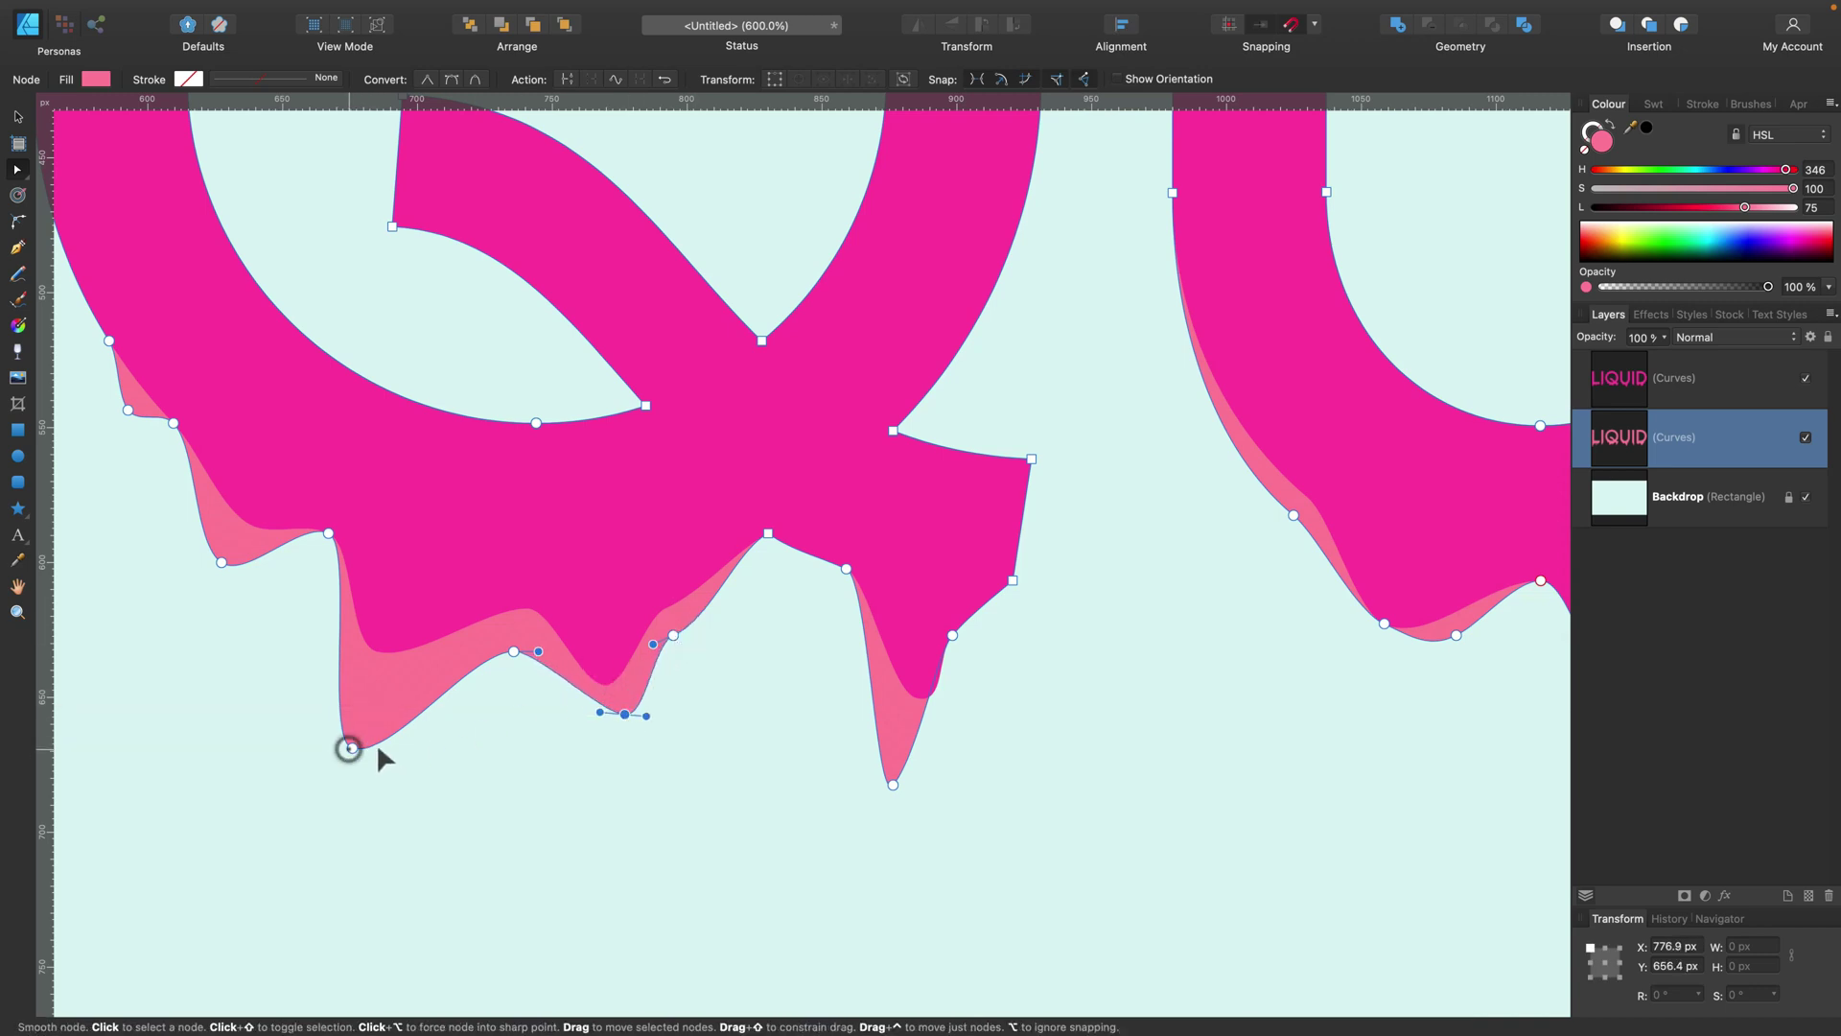
pyautogui.moveTo(347, 744)
pyautogui.mouseDown()
pyautogui.moveTo(382, 738)
pyautogui.moveTo(371, 727)
pyautogui.mouseUp()
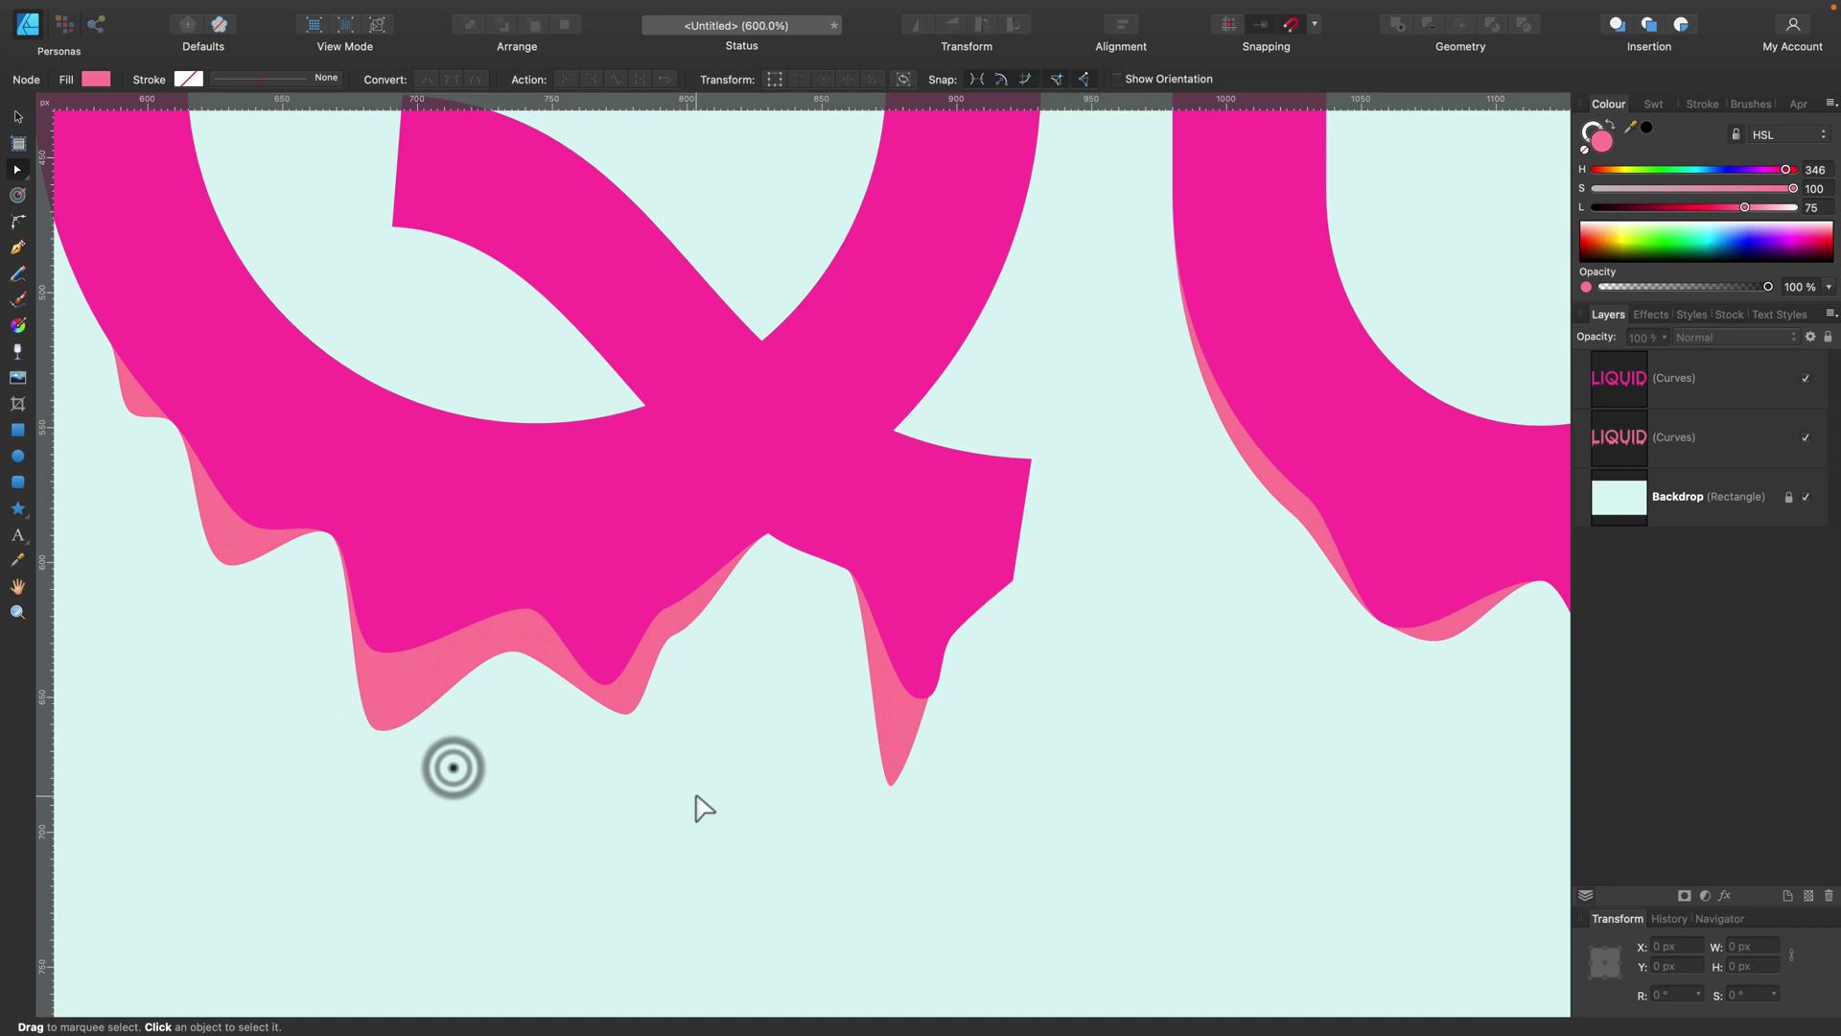
pyautogui.hscroll(5, 705, 809)
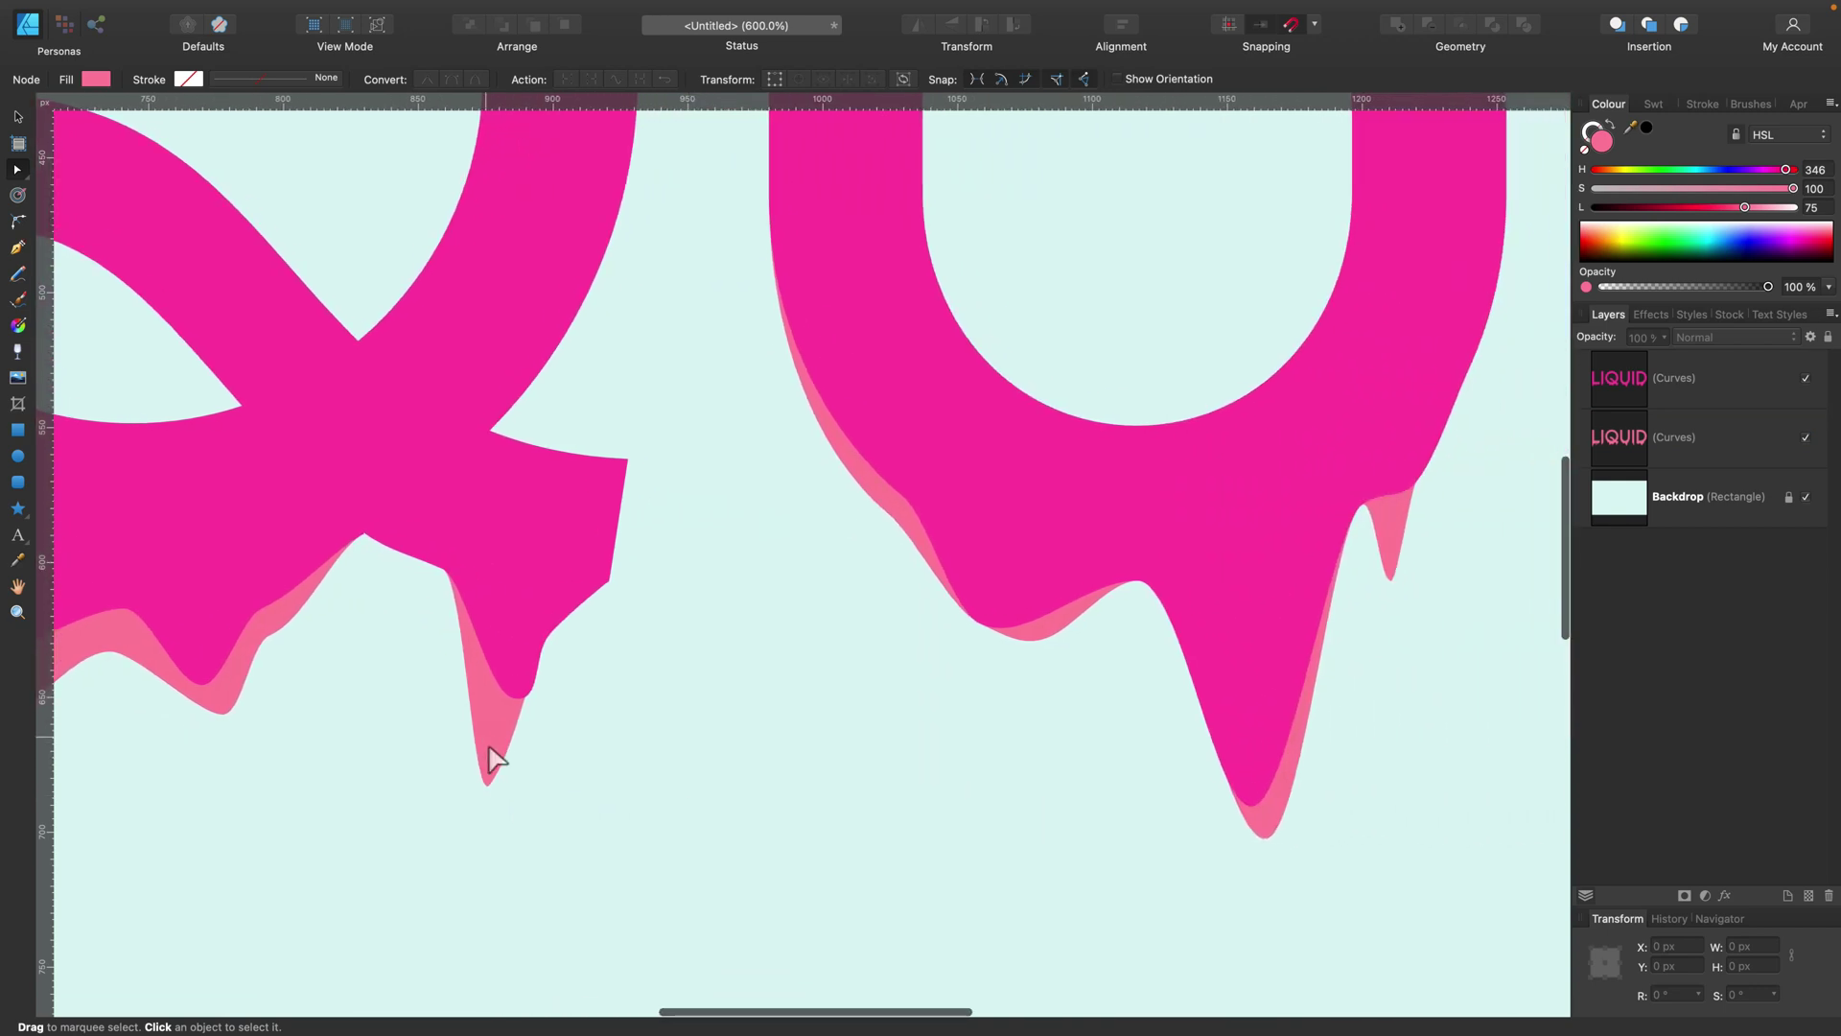
pyautogui.click(489, 750)
pyautogui.click(498, 783)
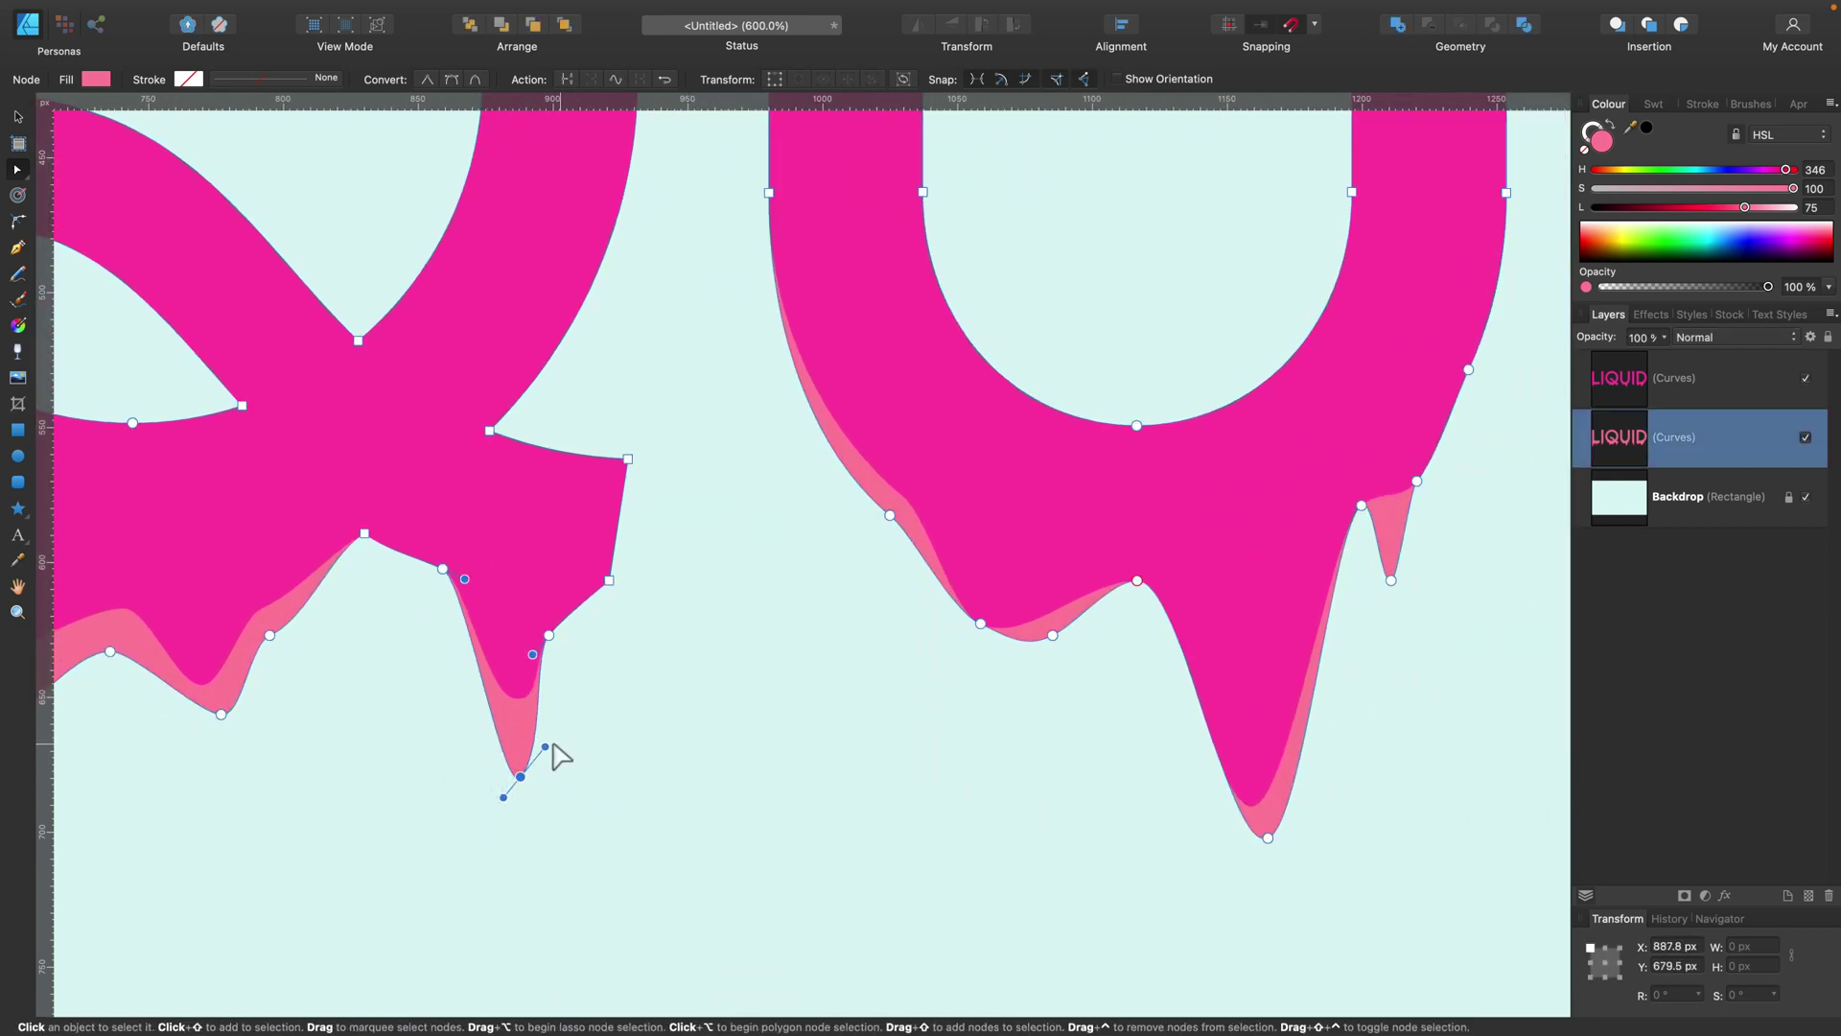
pyautogui.moveTo(545, 747); pyautogui.dragTo(561, 759)
pyautogui.click(885, 764)
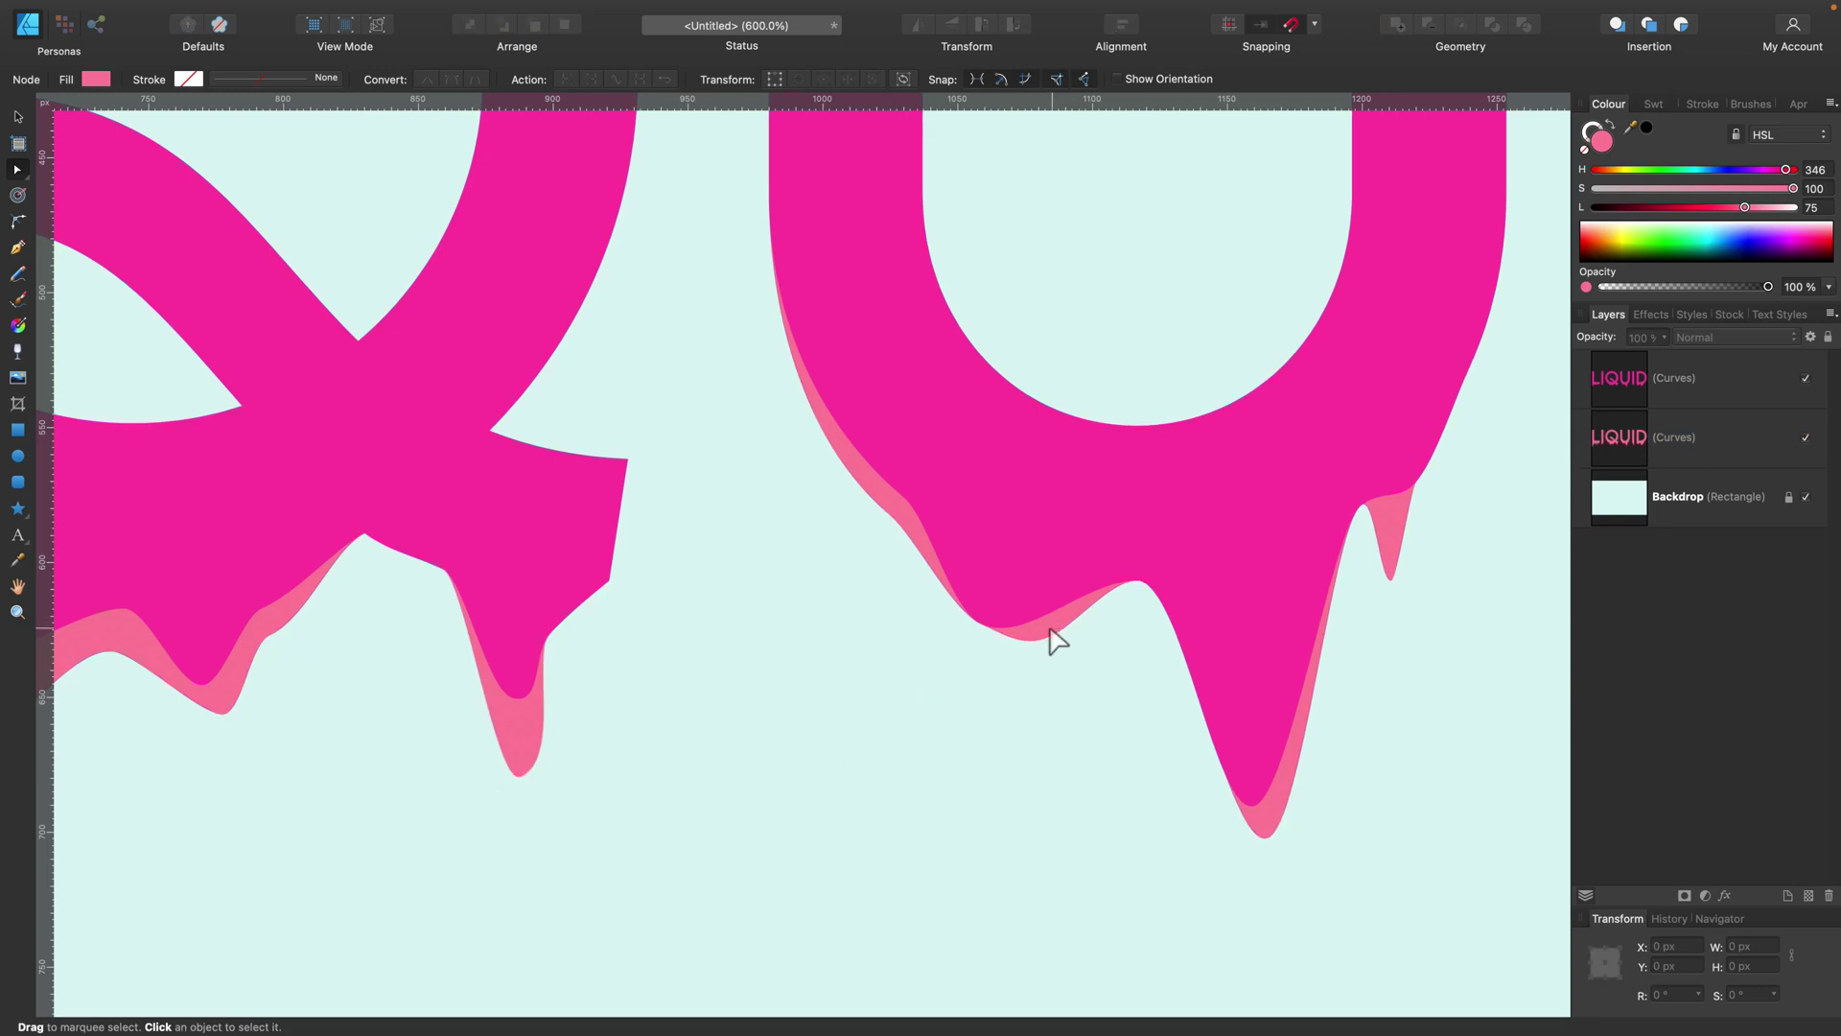
pyautogui.click(1048, 628)
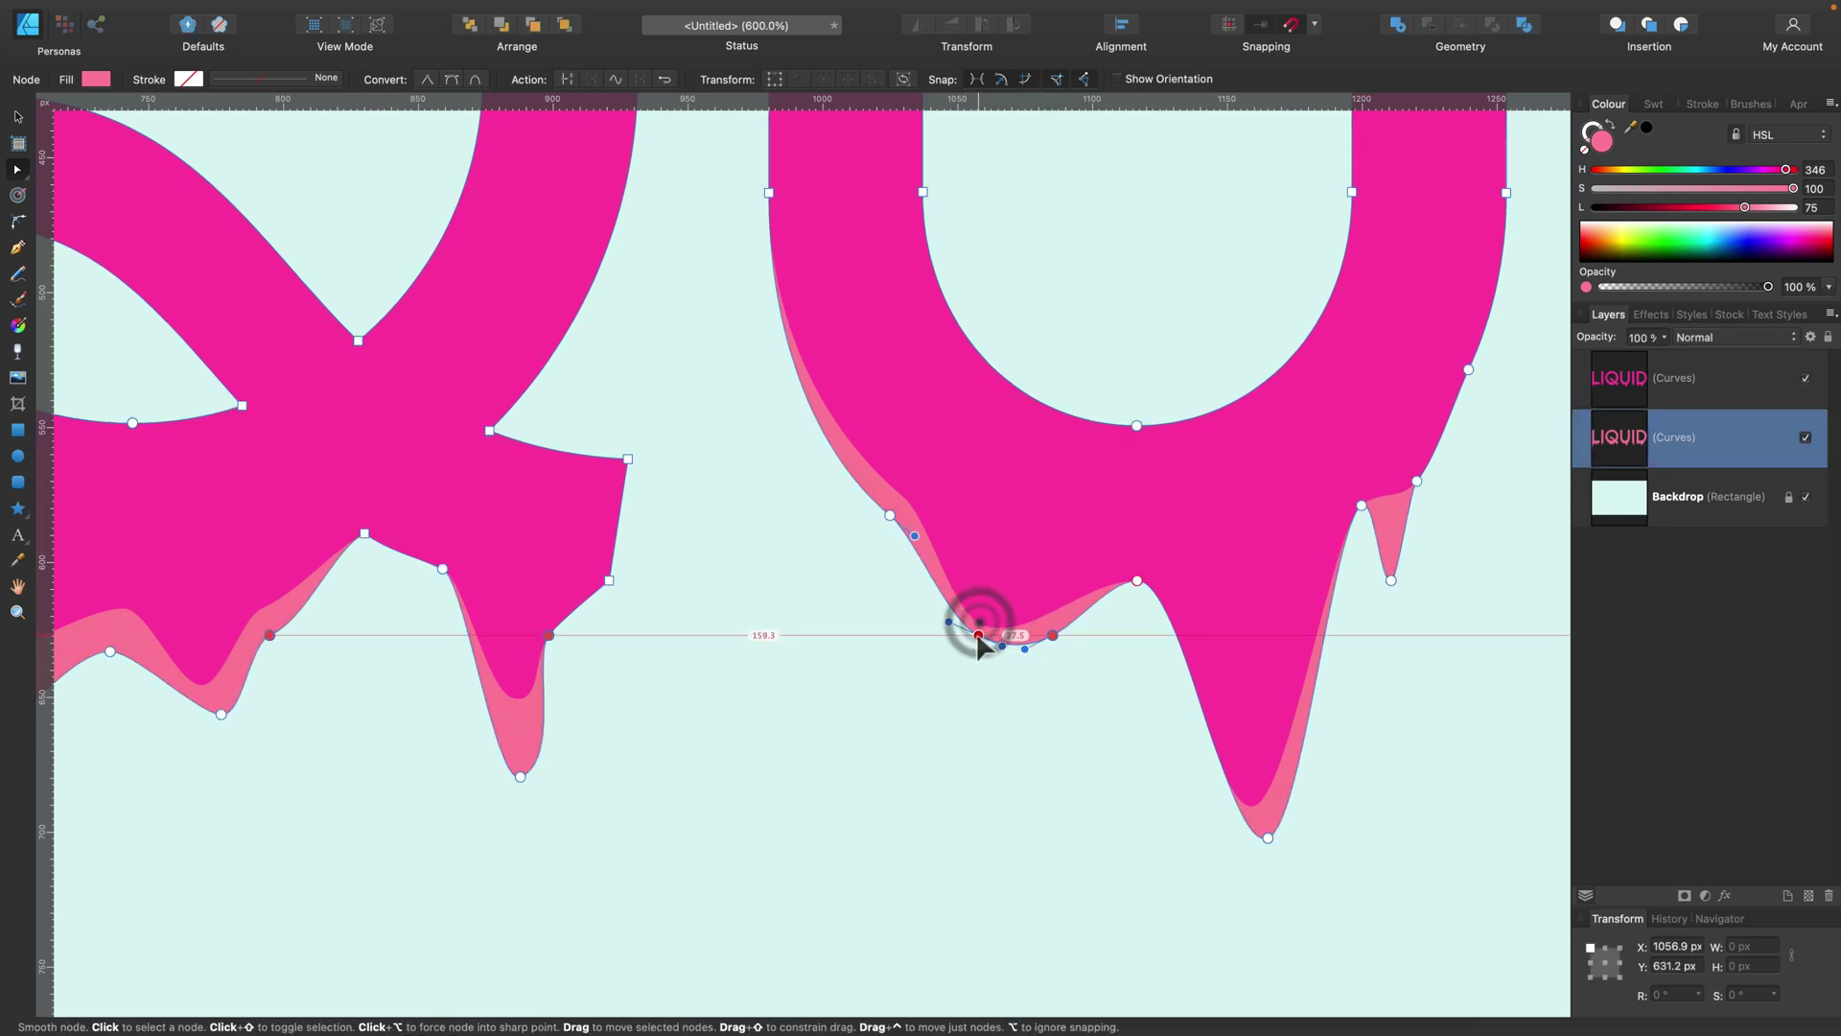
pyautogui.click(1044, 703)
# Step: Reshape the small pink drip beside the U
pyautogui.hscroll(5, 1098, 745)
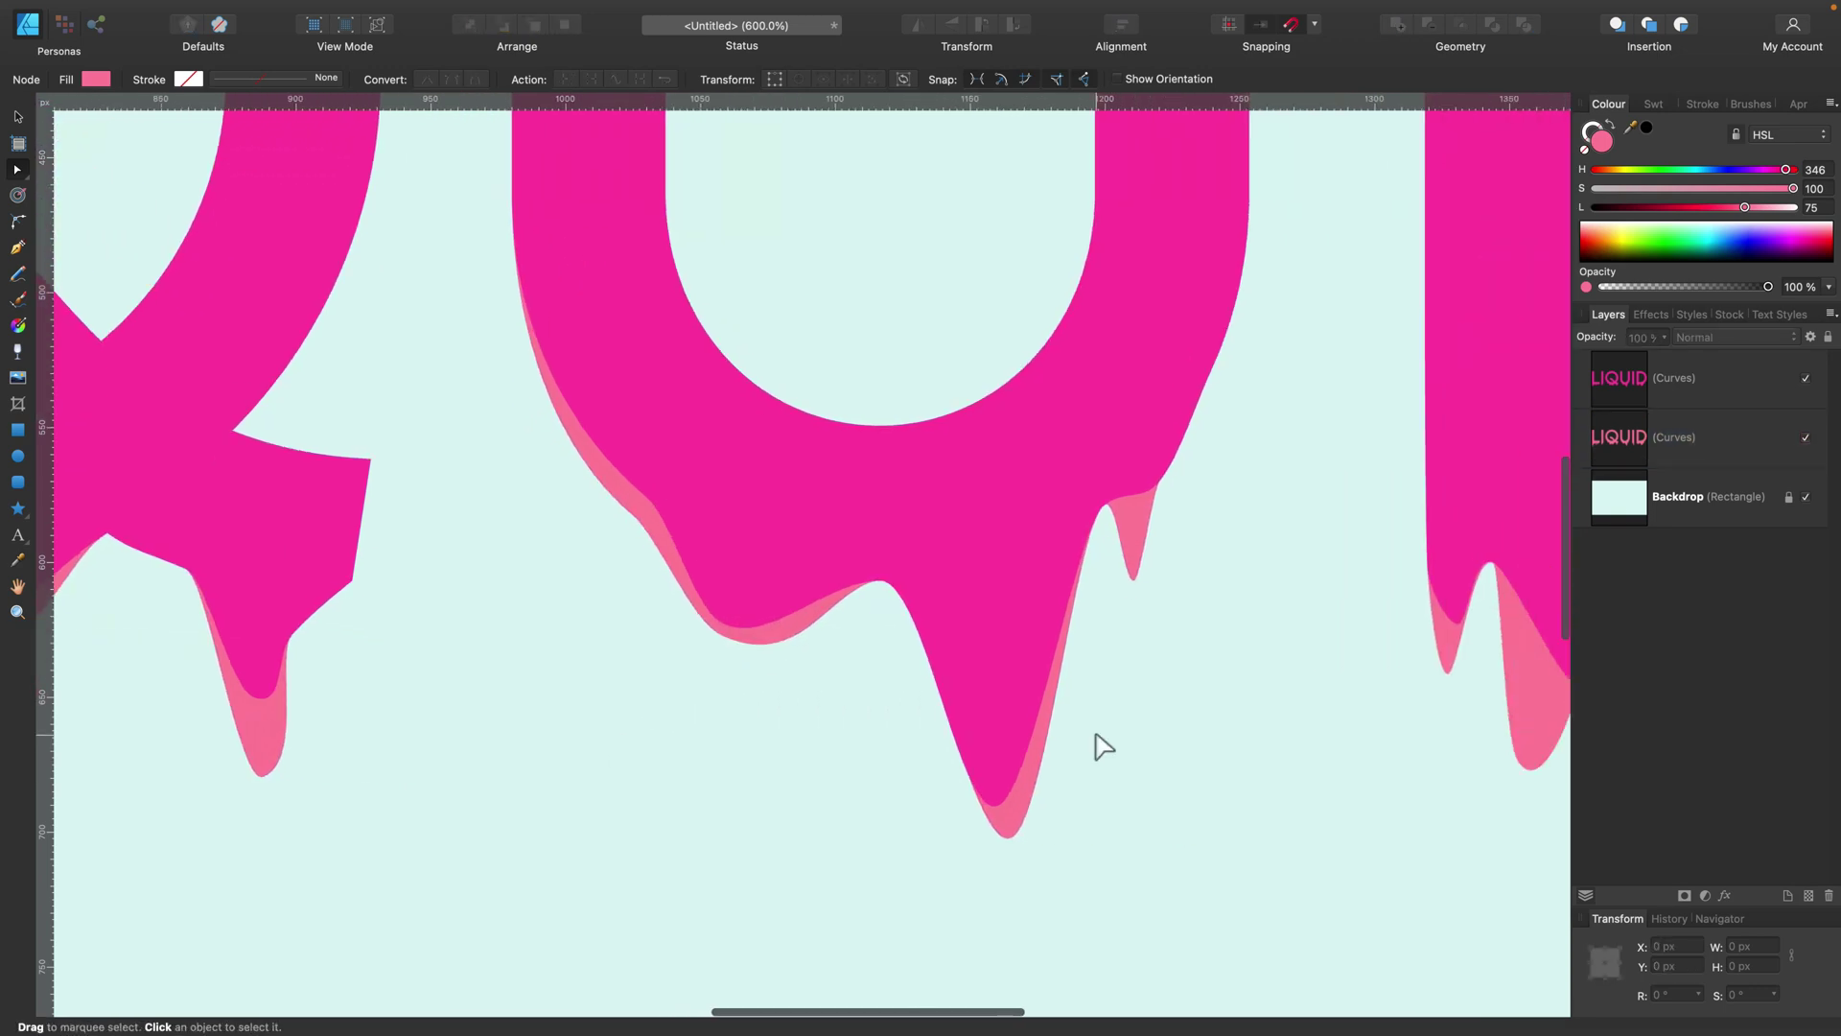
pyautogui.click(1131, 537)
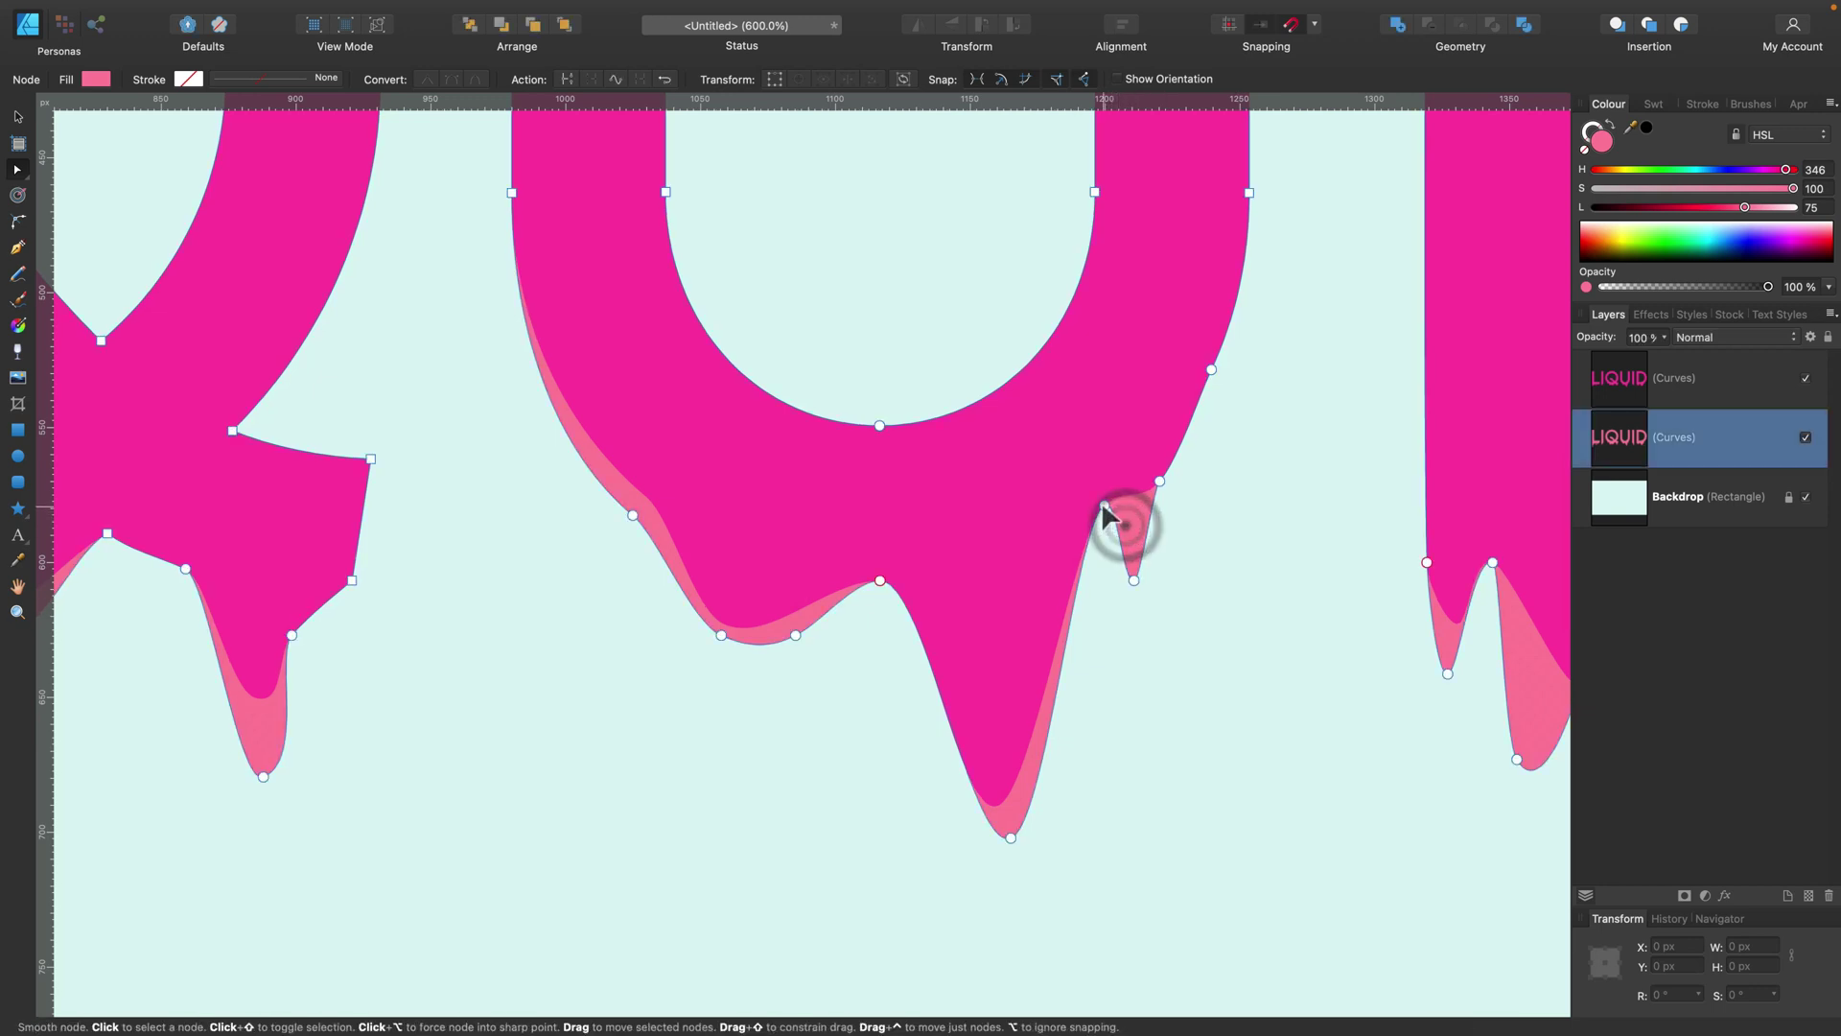
pyautogui.moveTo(1118, 522); pyautogui.dragTo(1097, 509)
pyautogui.click(1237, 580)
pyautogui.hscroll(1, 1237, 596)
pyautogui.hscroll(15, 1237, 597)
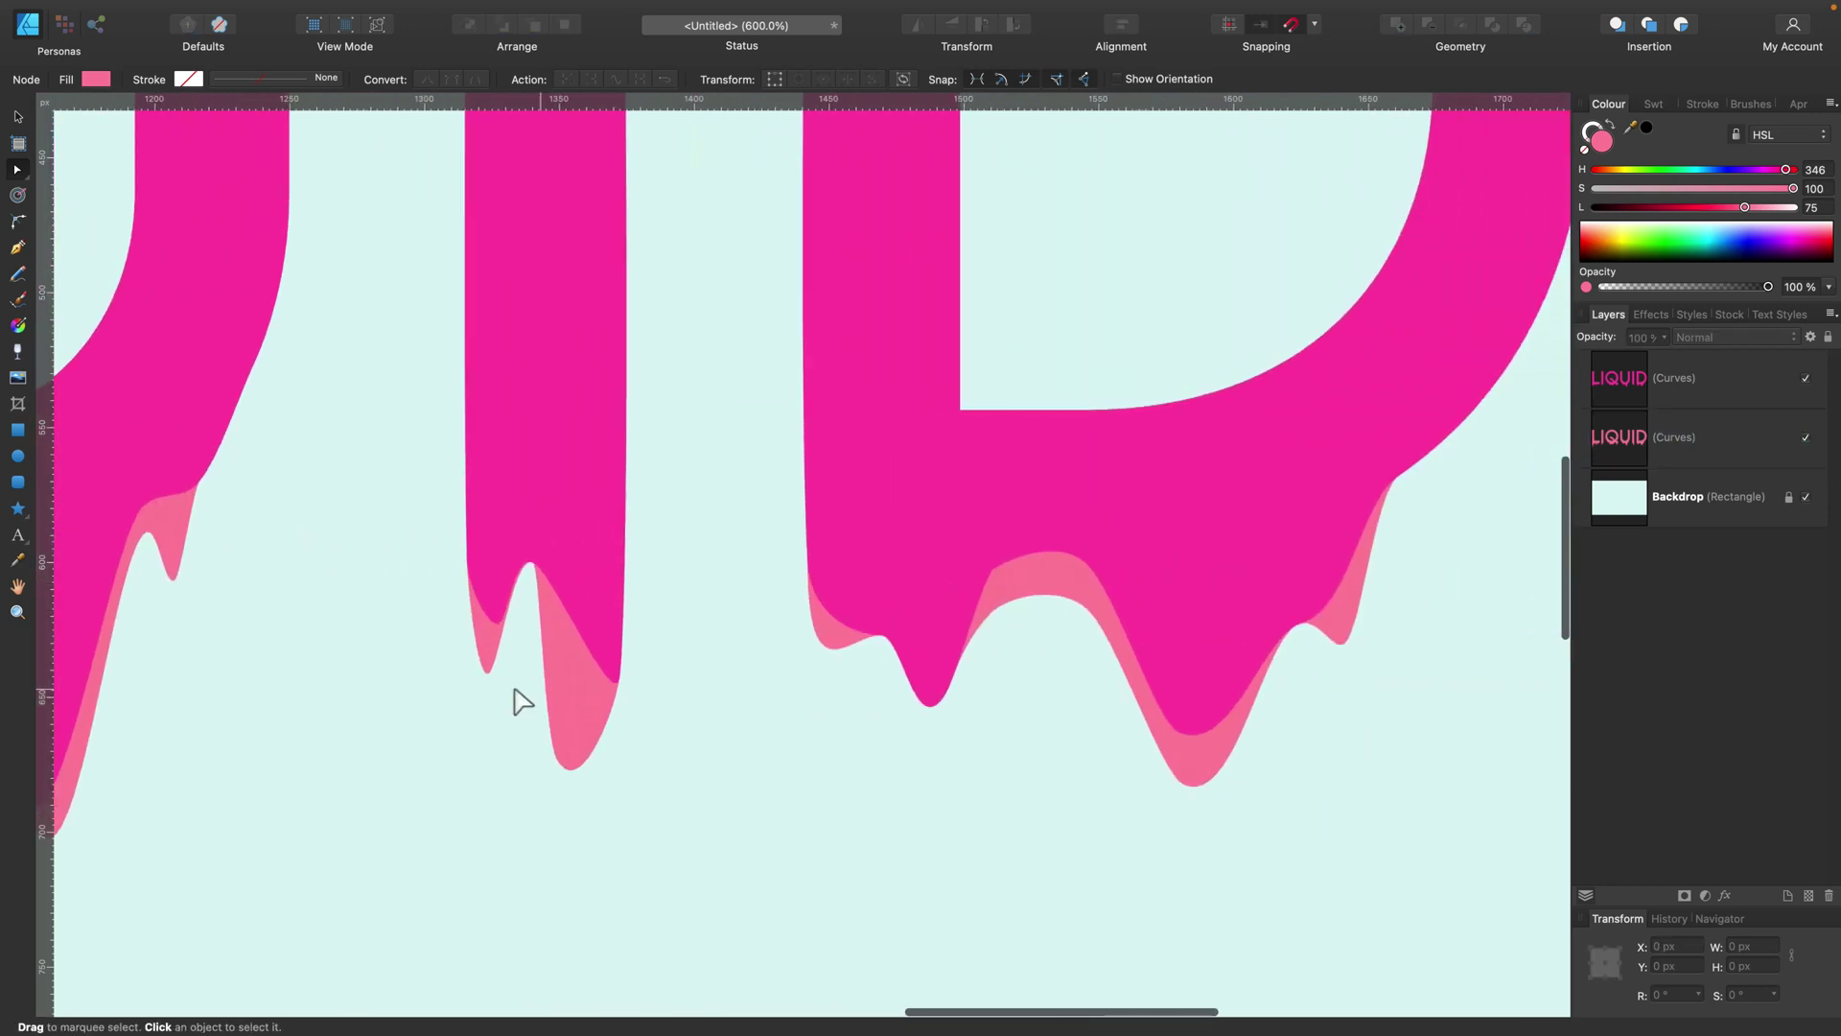
pyautogui.hscroll(-1, 288, 684)
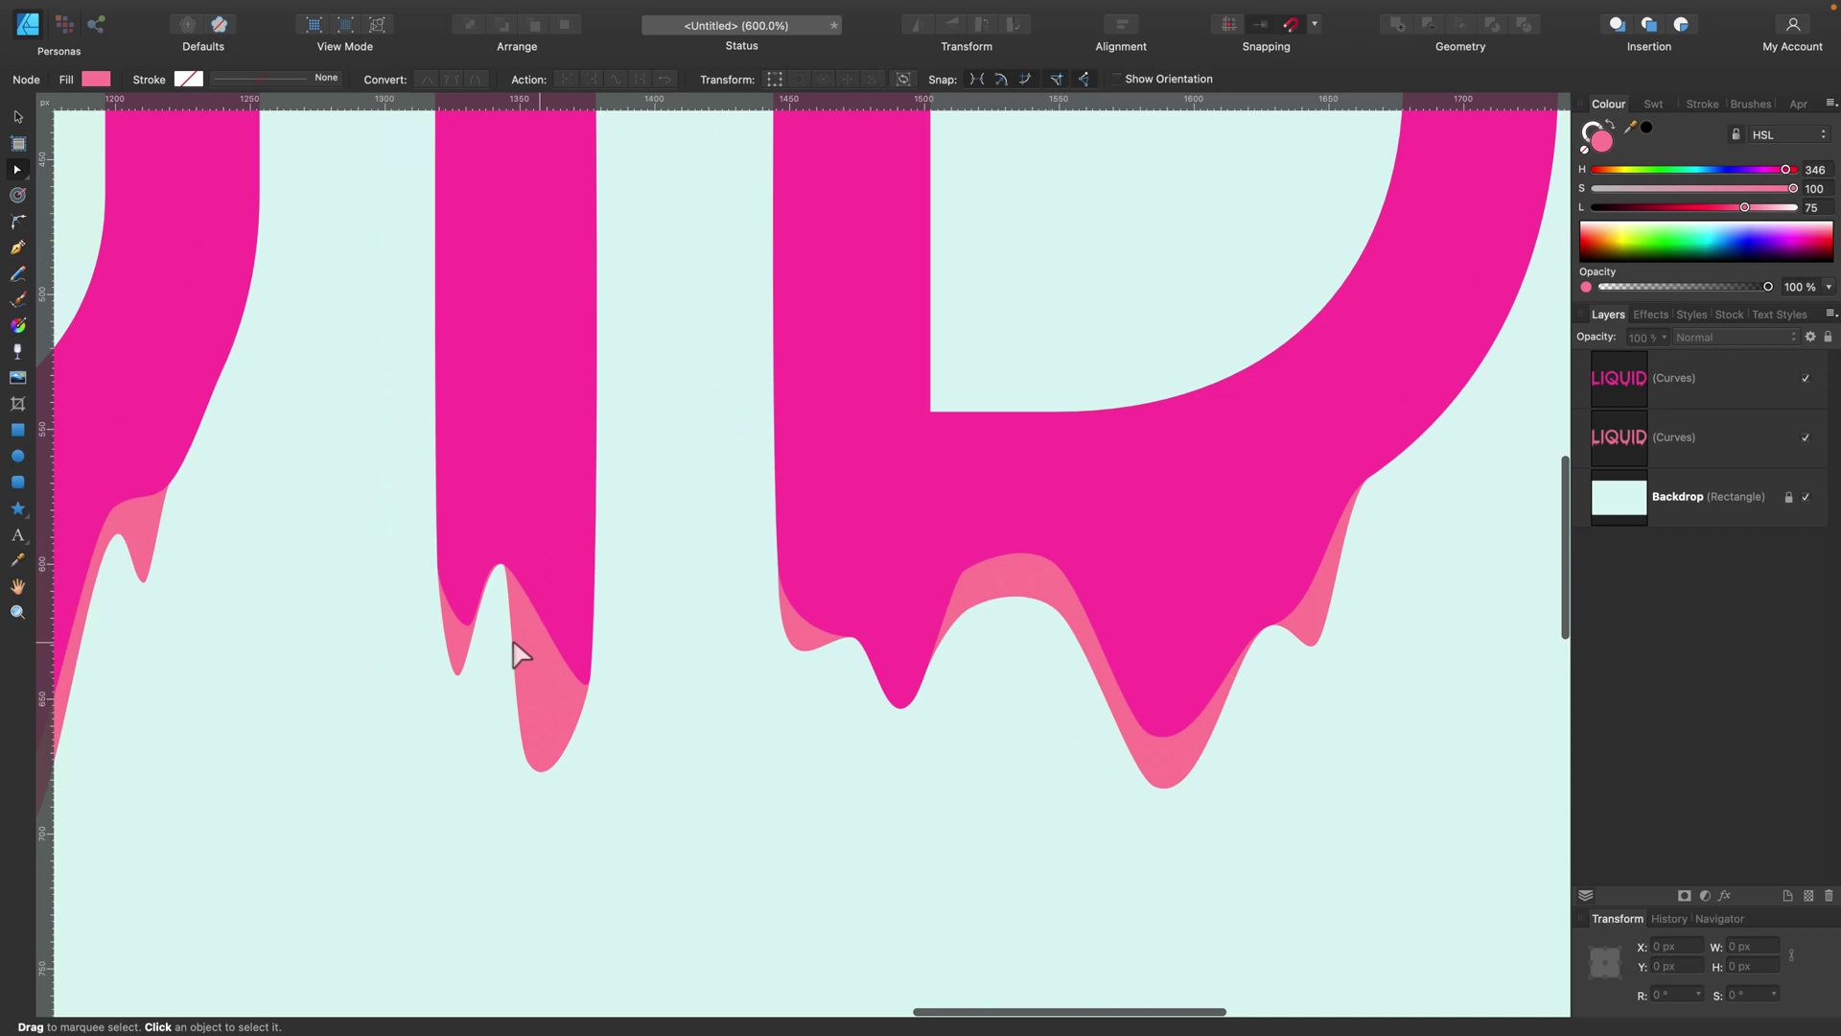
# Step: Smooth the pink drips under the I and D by reshaping the D's drip nodes
pyautogui.click(456, 652)
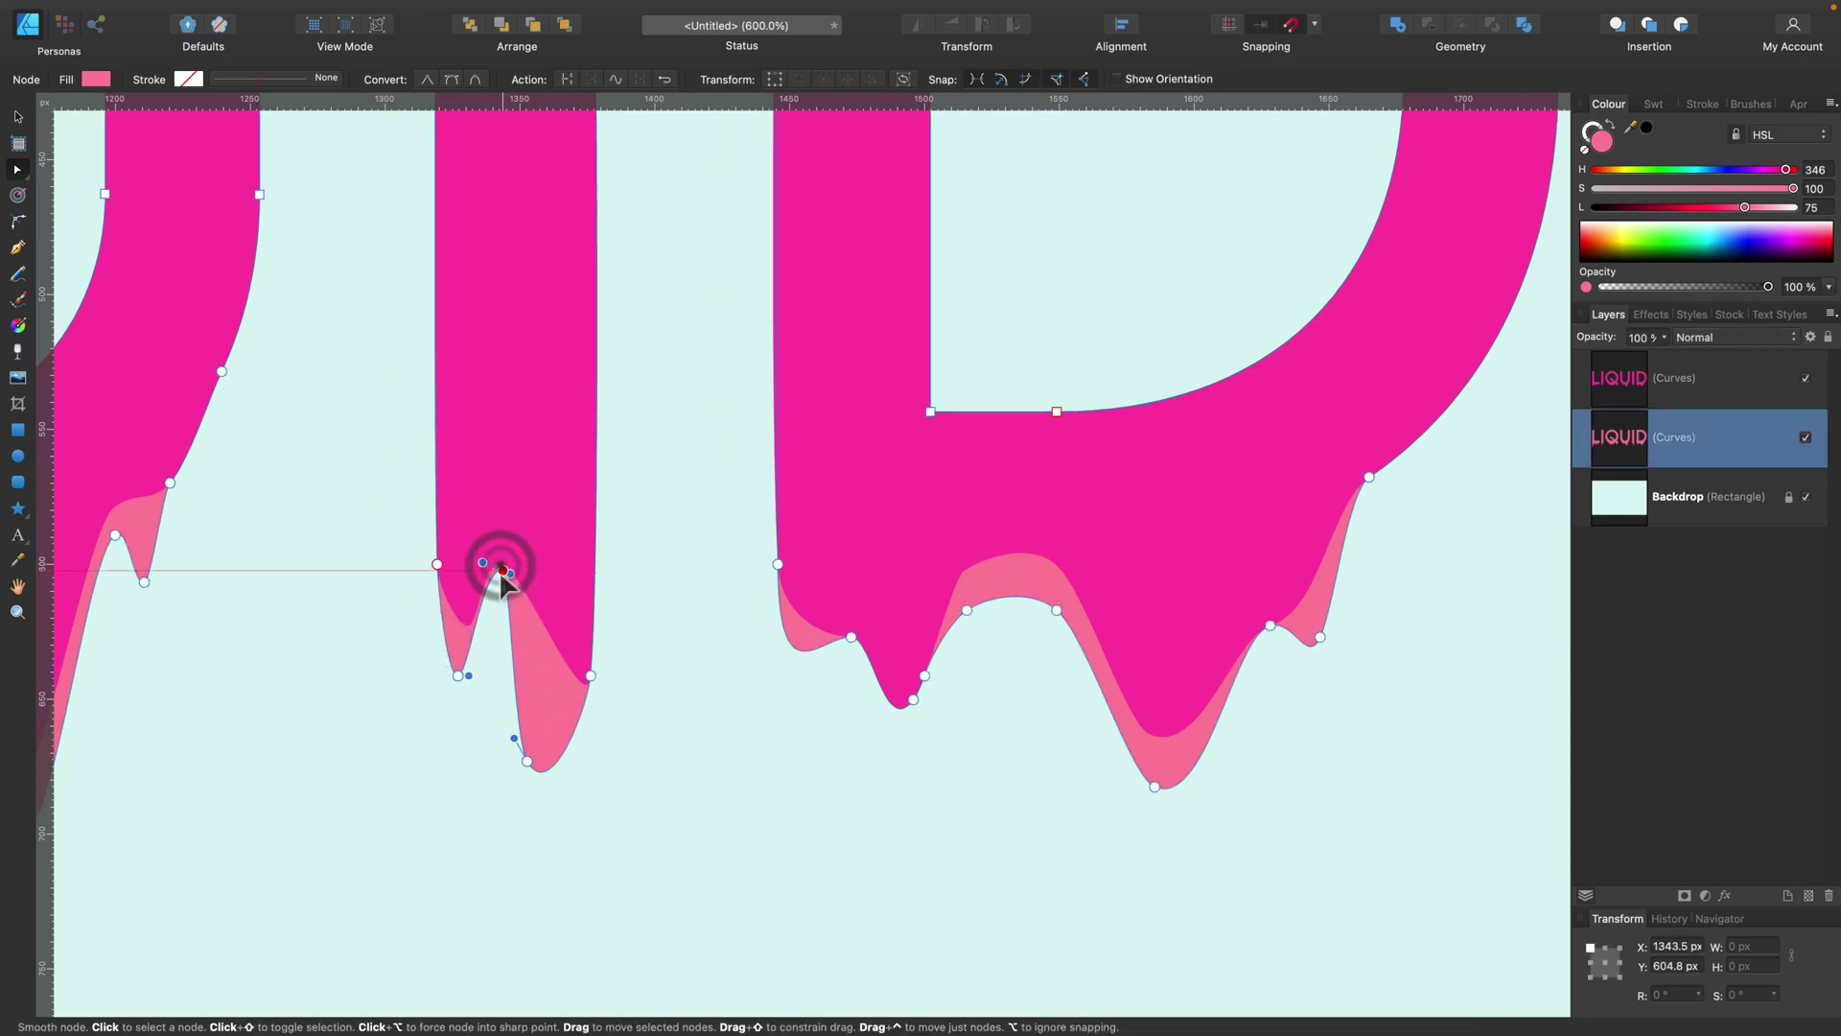
pyautogui.click(789, 729)
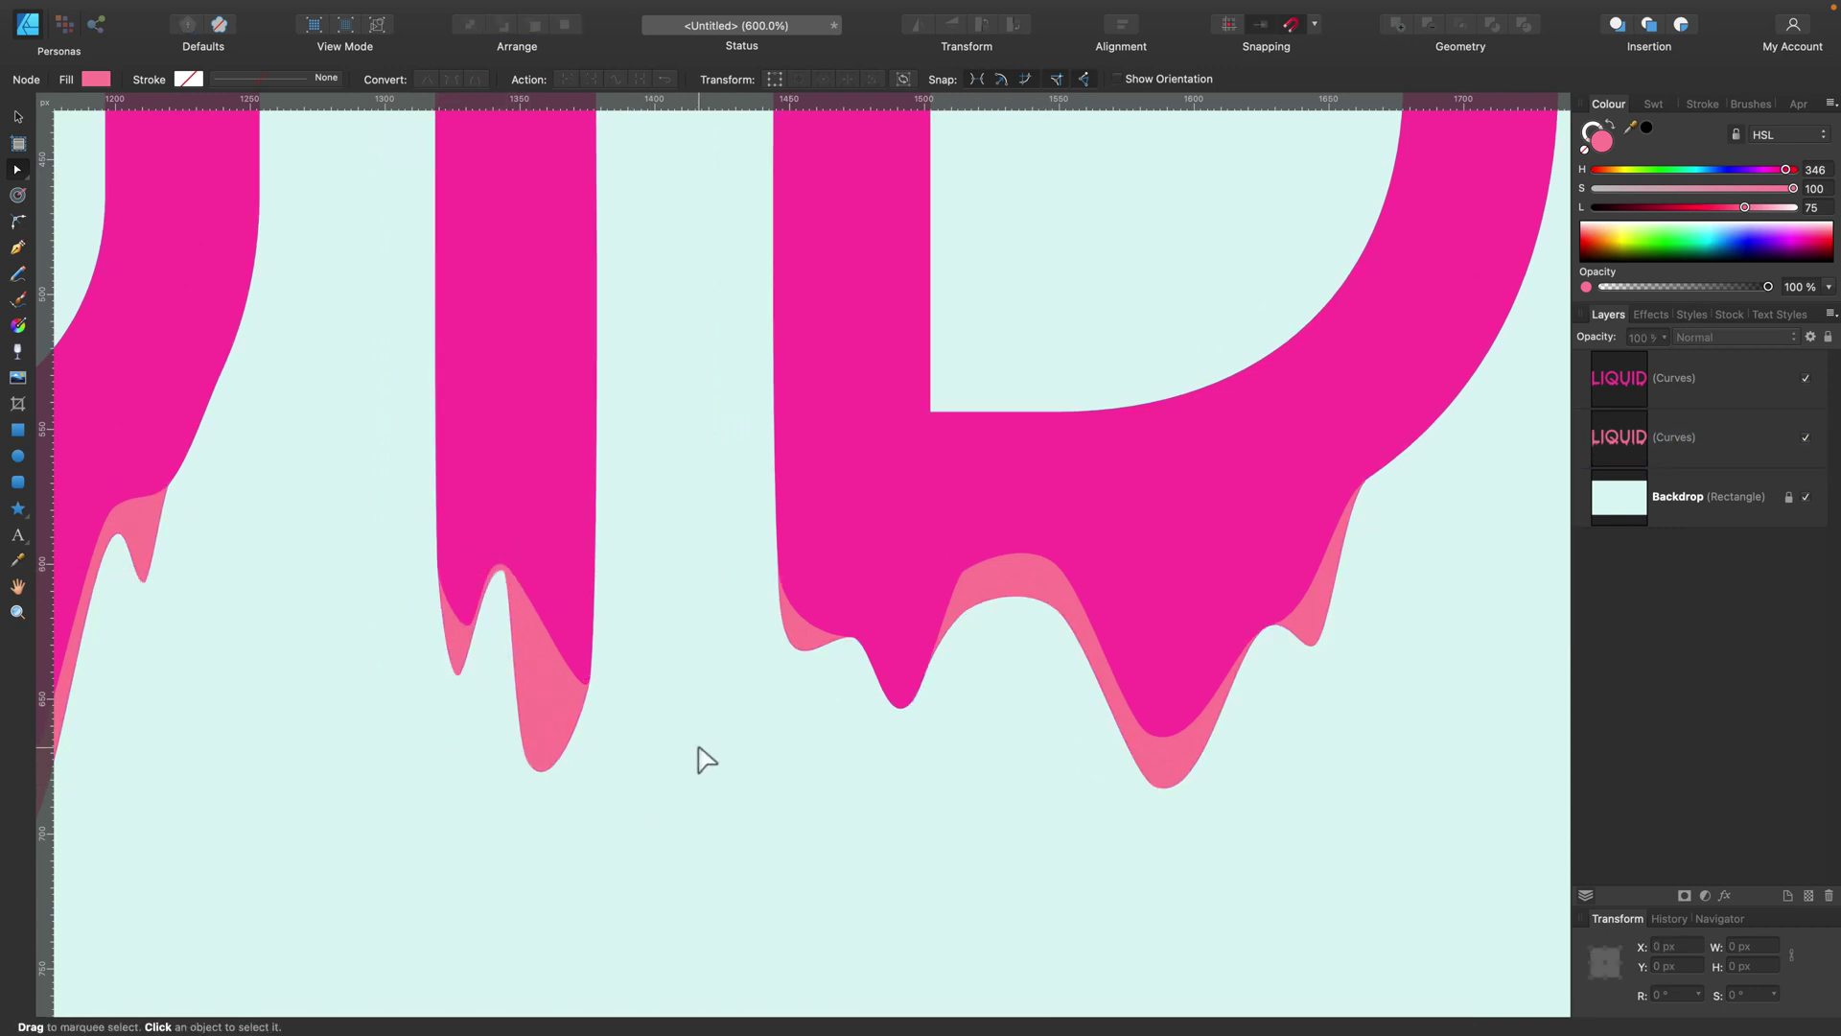
pyautogui.hscroll(4, 707, 759)
pyautogui.hscroll(2, 1113, 652)
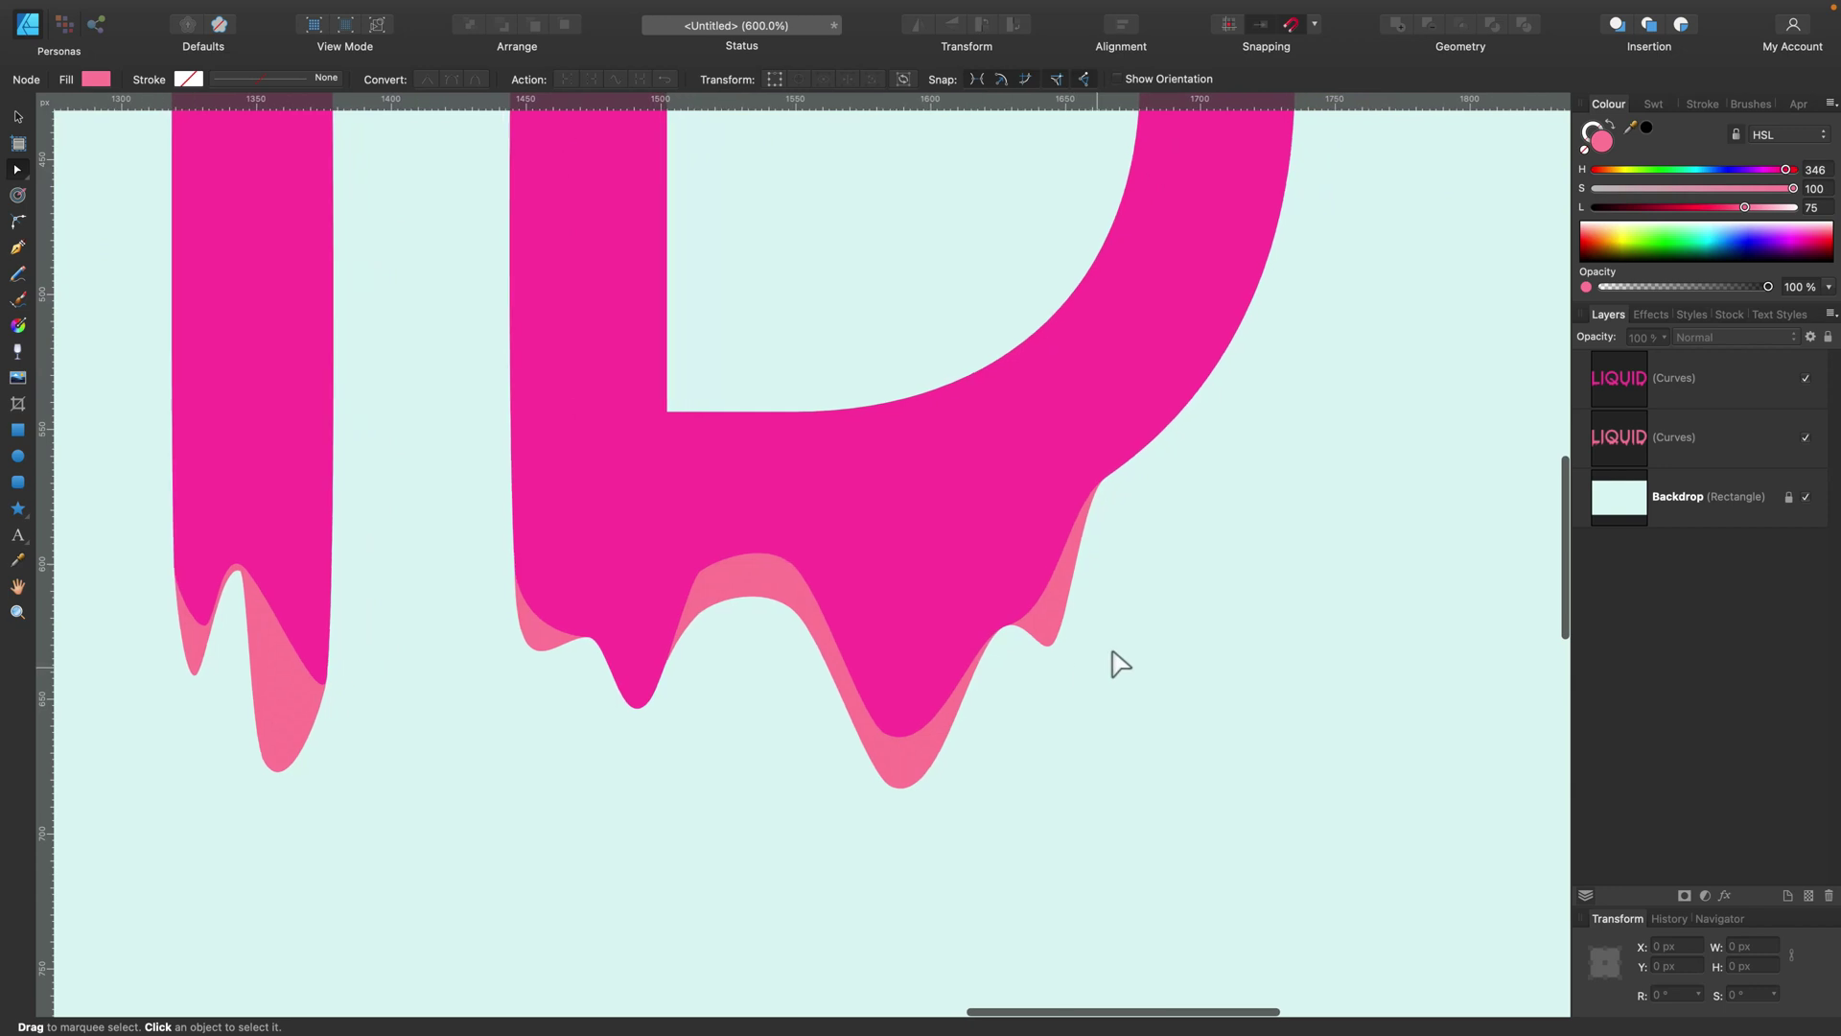
pyautogui.click(1048, 636)
pyautogui.moveTo(1081, 642); pyautogui.dragTo(1008, 638)
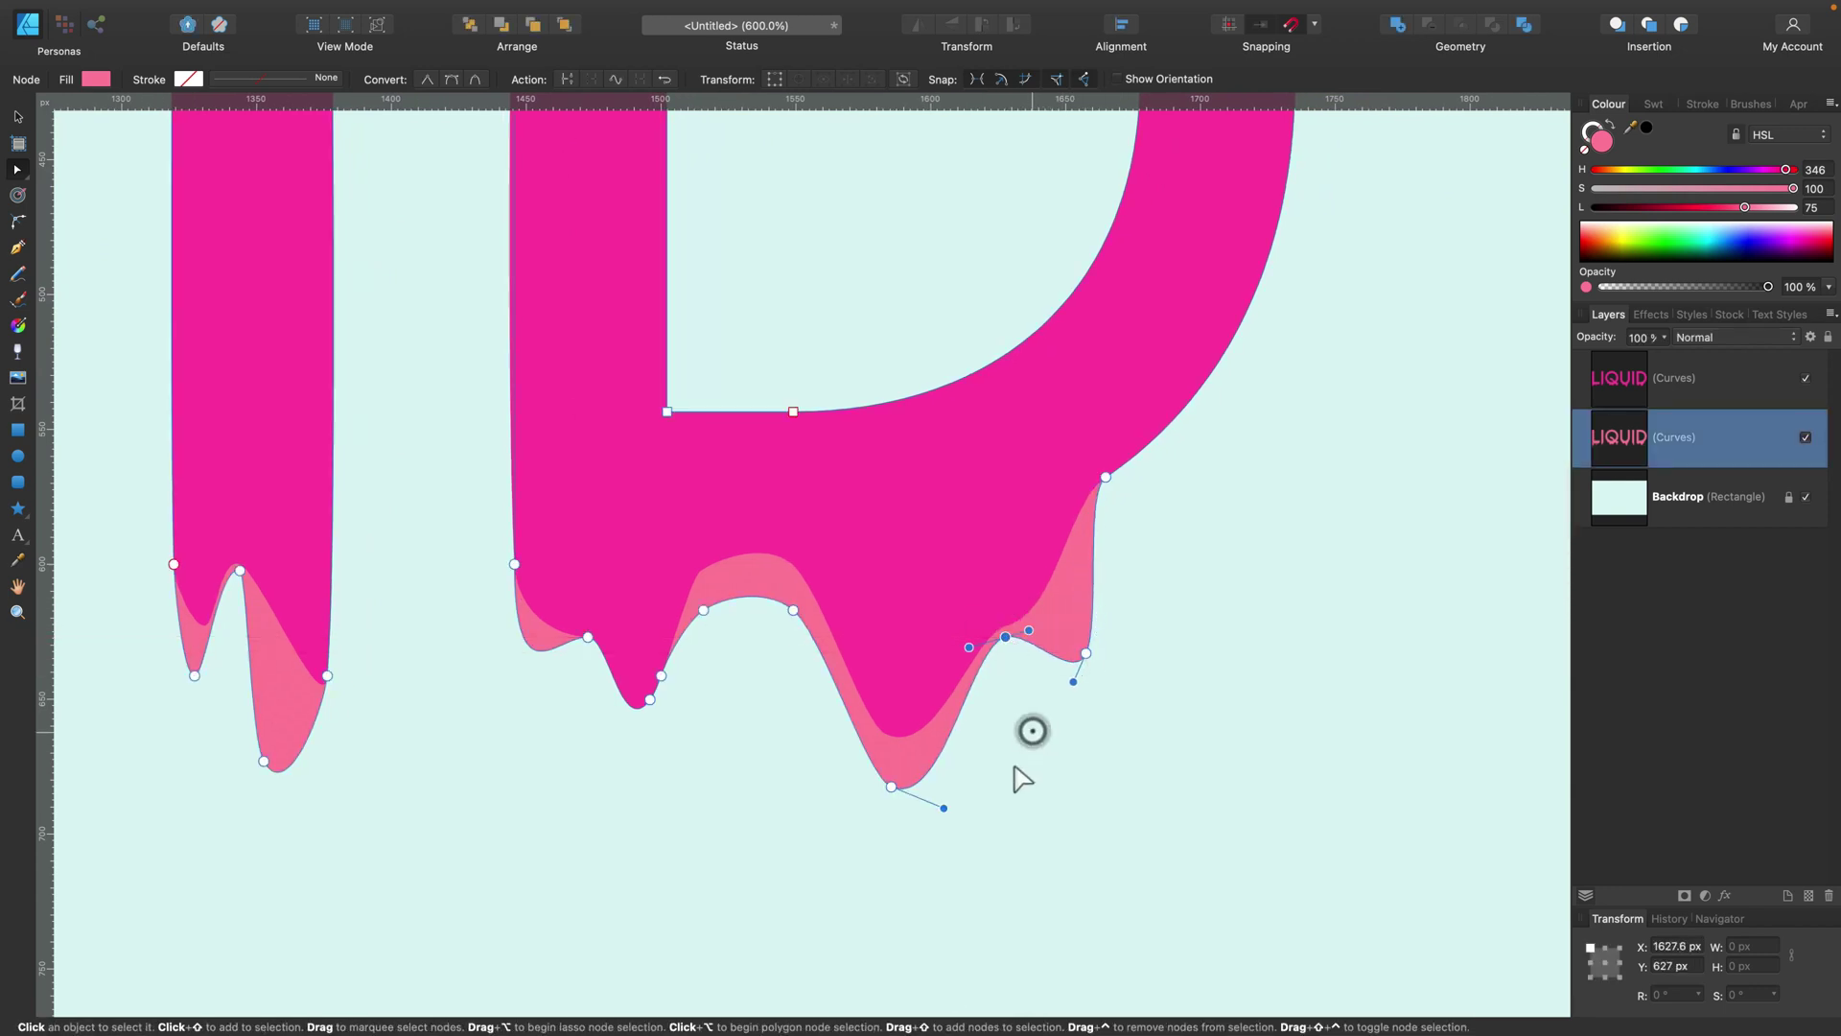
pyautogui.click(796, 819)
# Step: Duplicate the pink drip layer and place the copy beneath it in the Layers panel
pyautogui.scroll(-5, 796, 820)
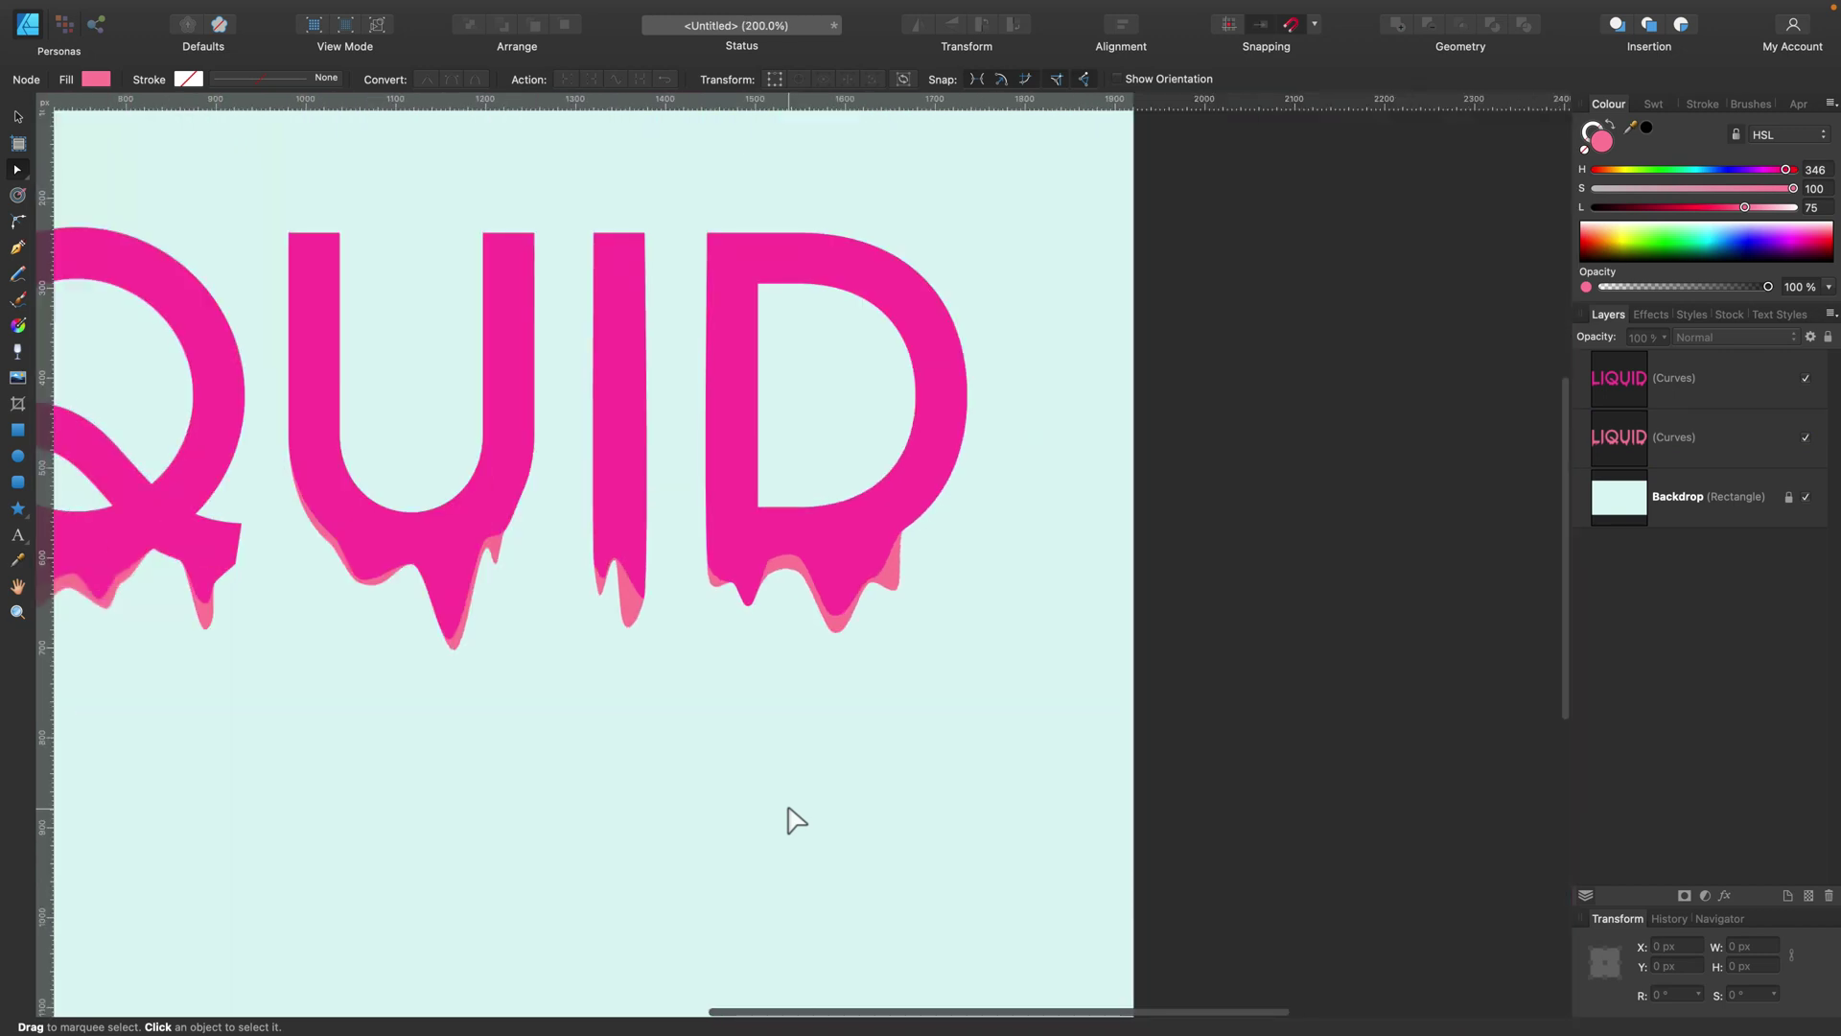
pyautogui.hscroll(-5, 796, 820)
pyautogui.hscroll(-5, 796, 820)
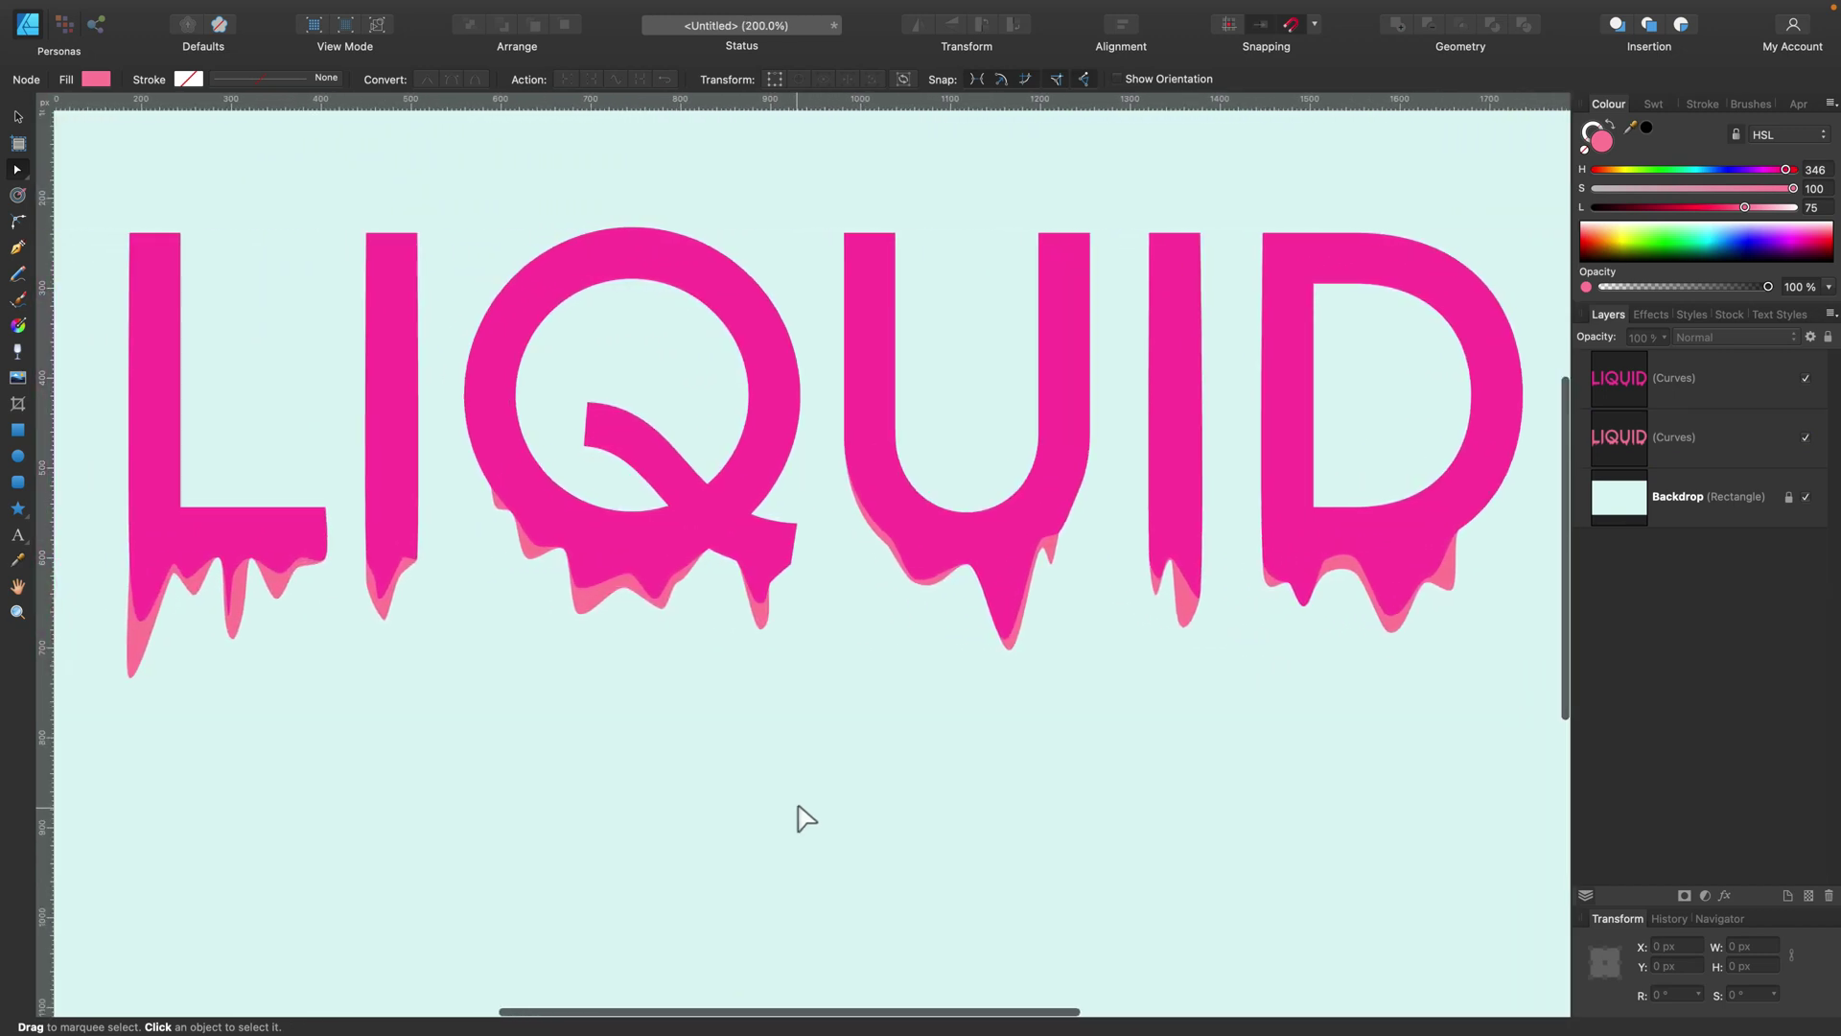
pyautogui.click(1724, 439)
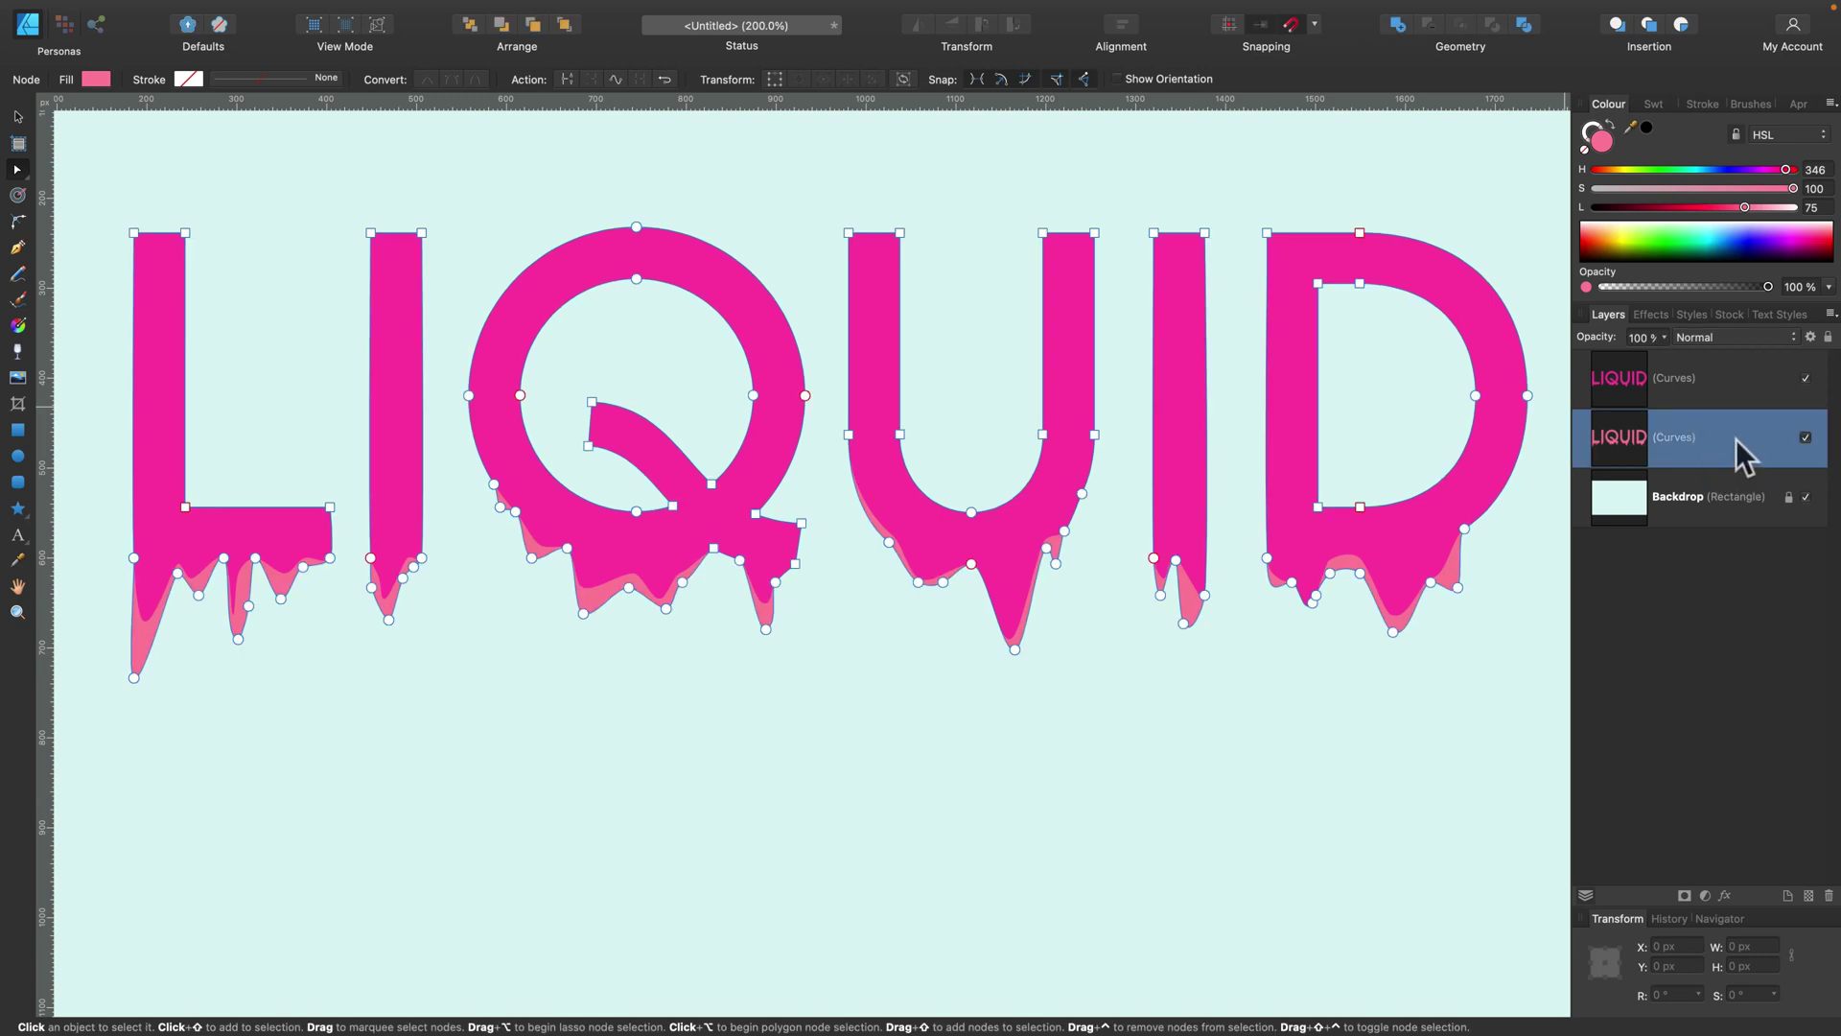
pyautogui.rightClick(1735, 439)
pyautogui.click(1676, 612)
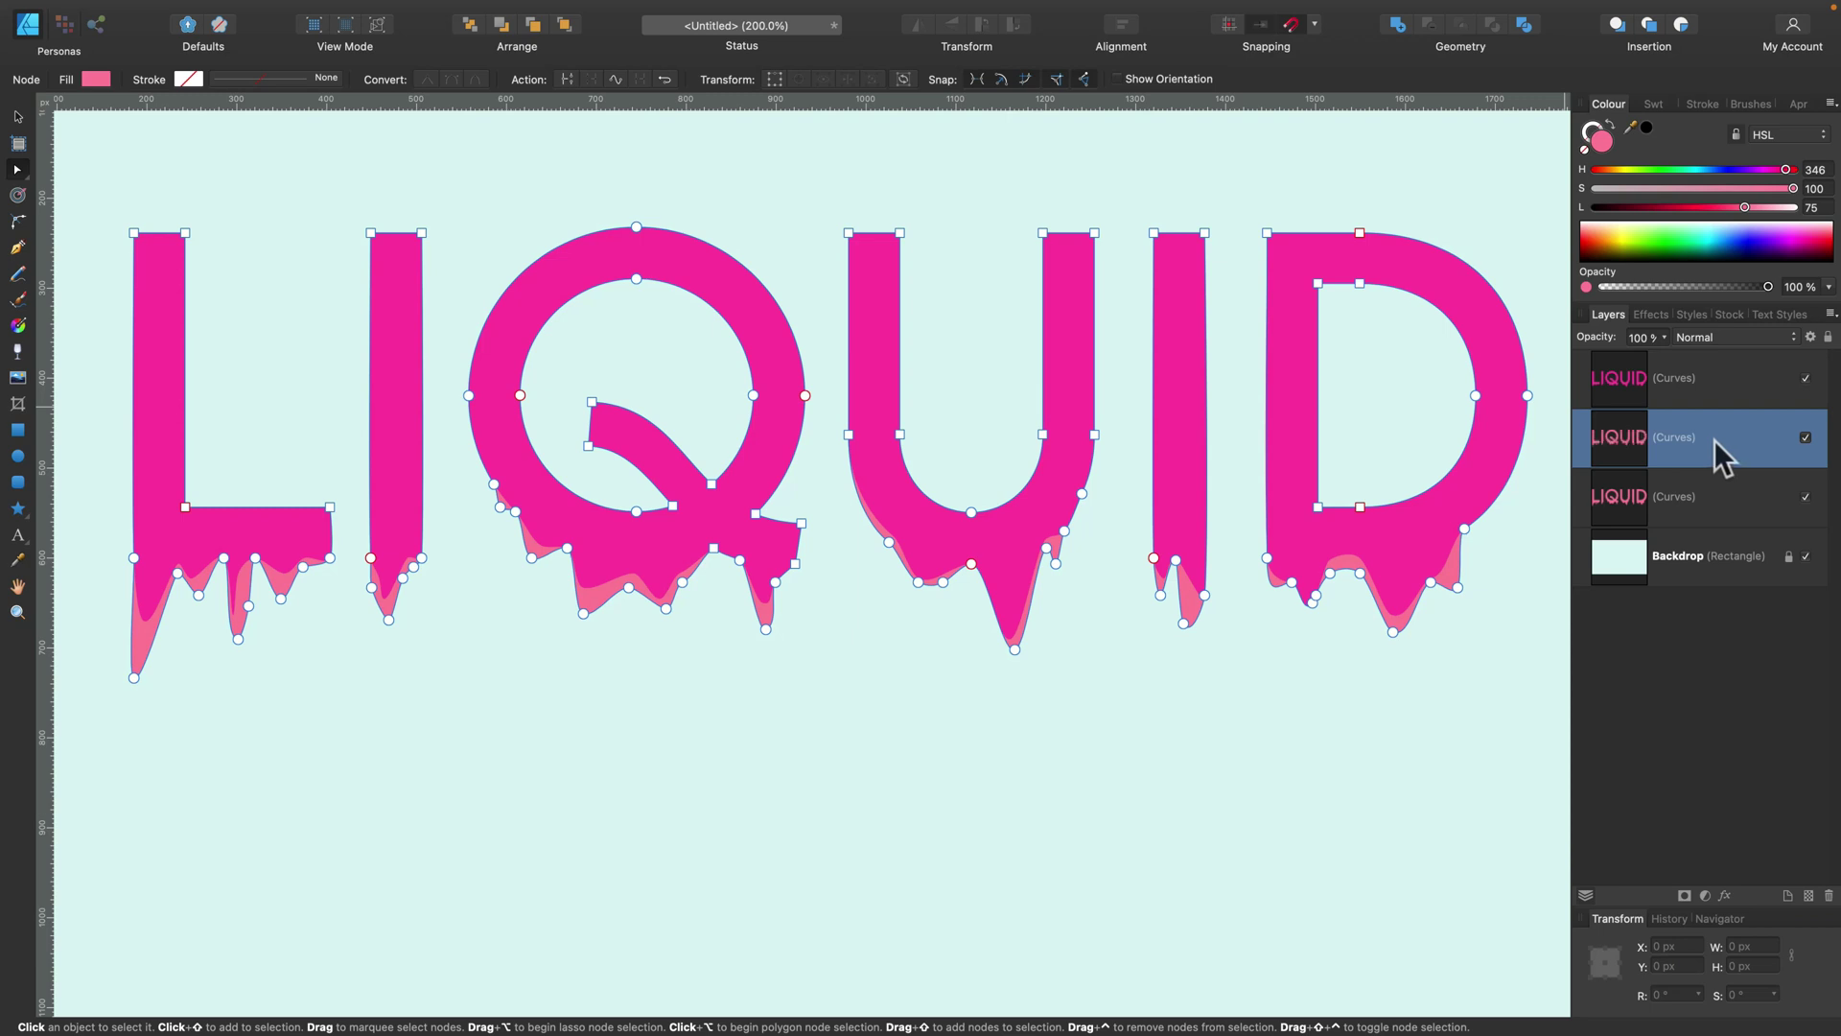
pyautogui.moveTo(1711, 445); pyautogui.dragTo(1701, 492)
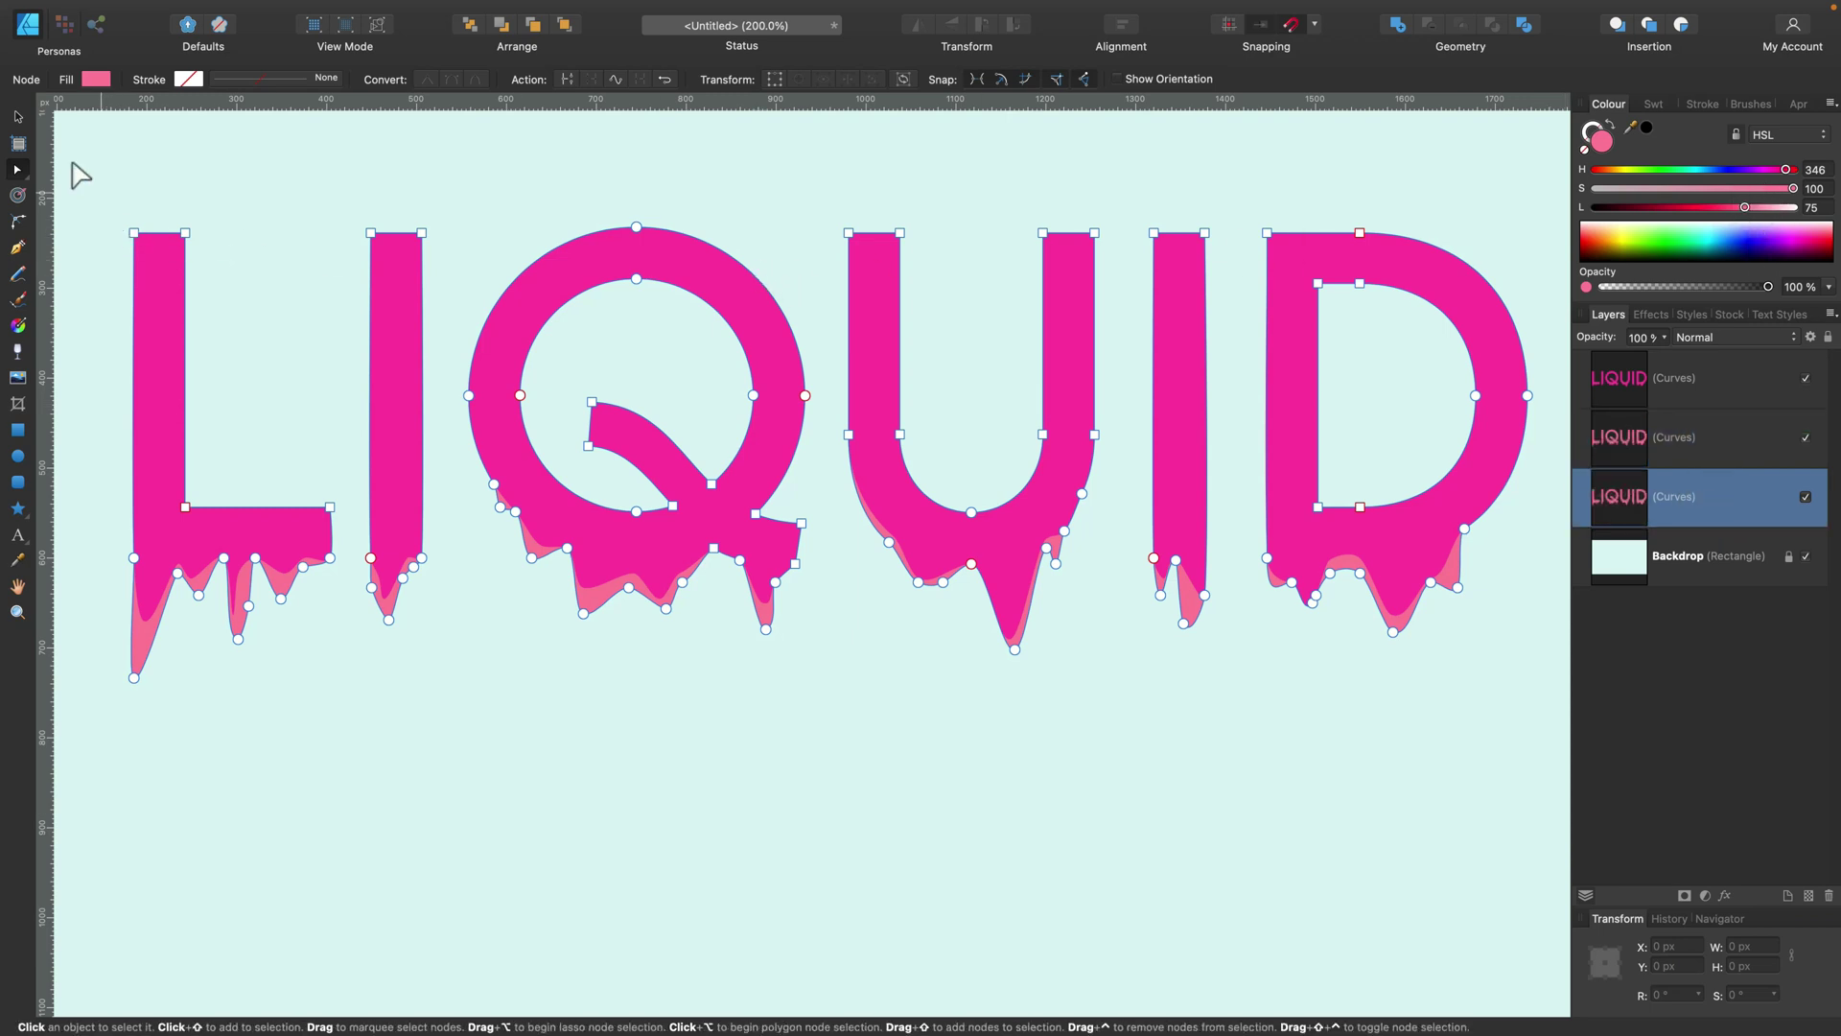
# Step: Nudge the copy down about 12 px and recolour it light blue with Hue 190
pyautogui.click(17, 116)
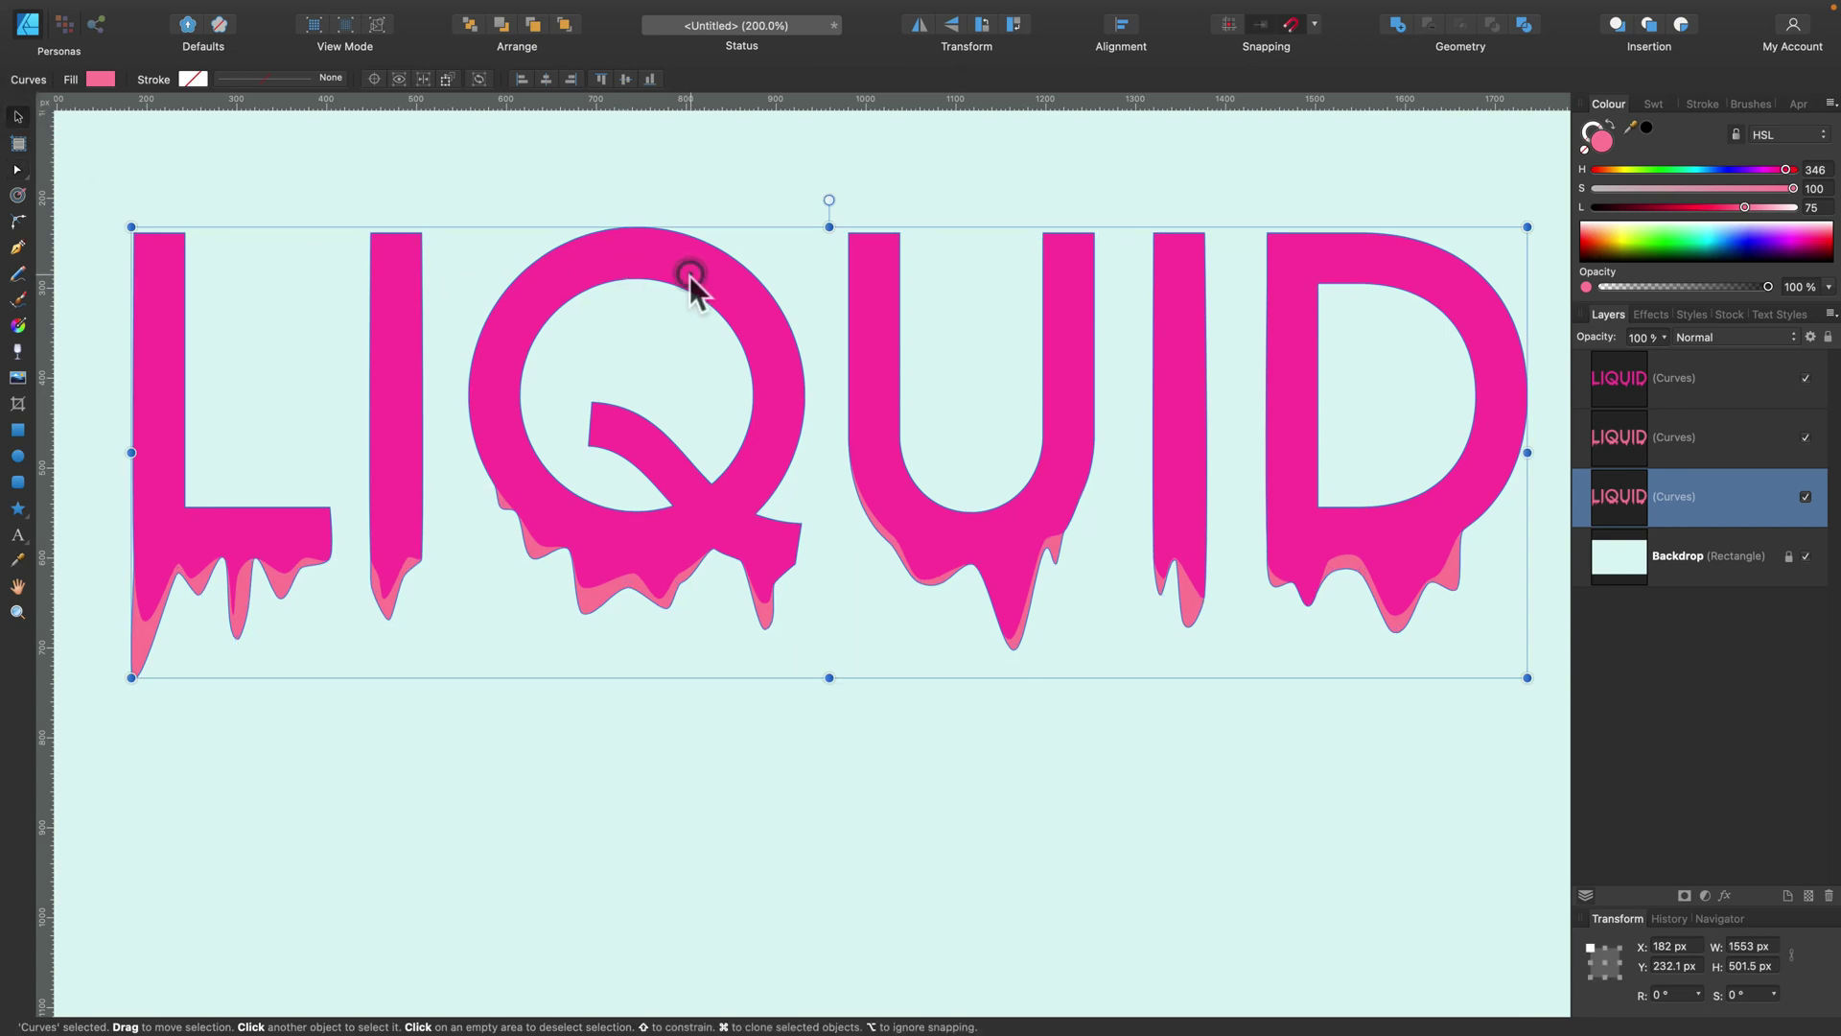
pyautogui.moveTo(689, 274); pyautogui.dragTo(689, 283)
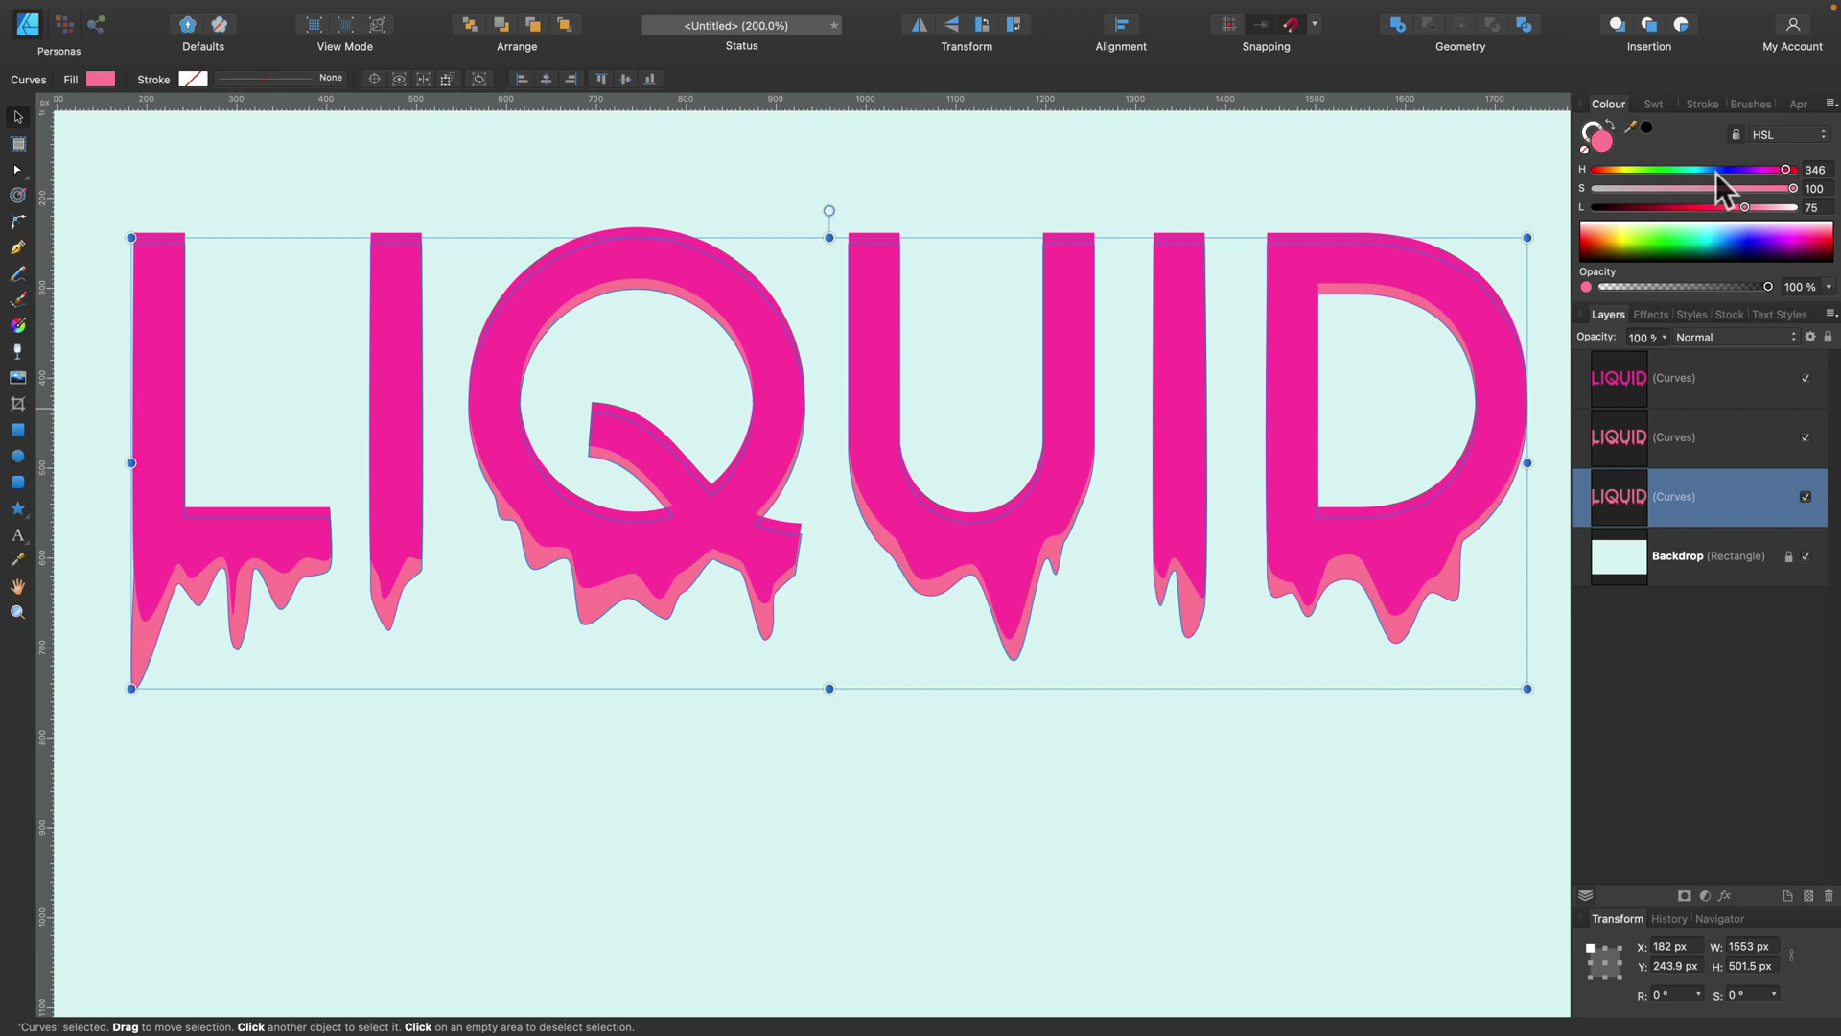
pyautogui.moveTo(1716, 170); pyautogui.dragTo(1700, 170)
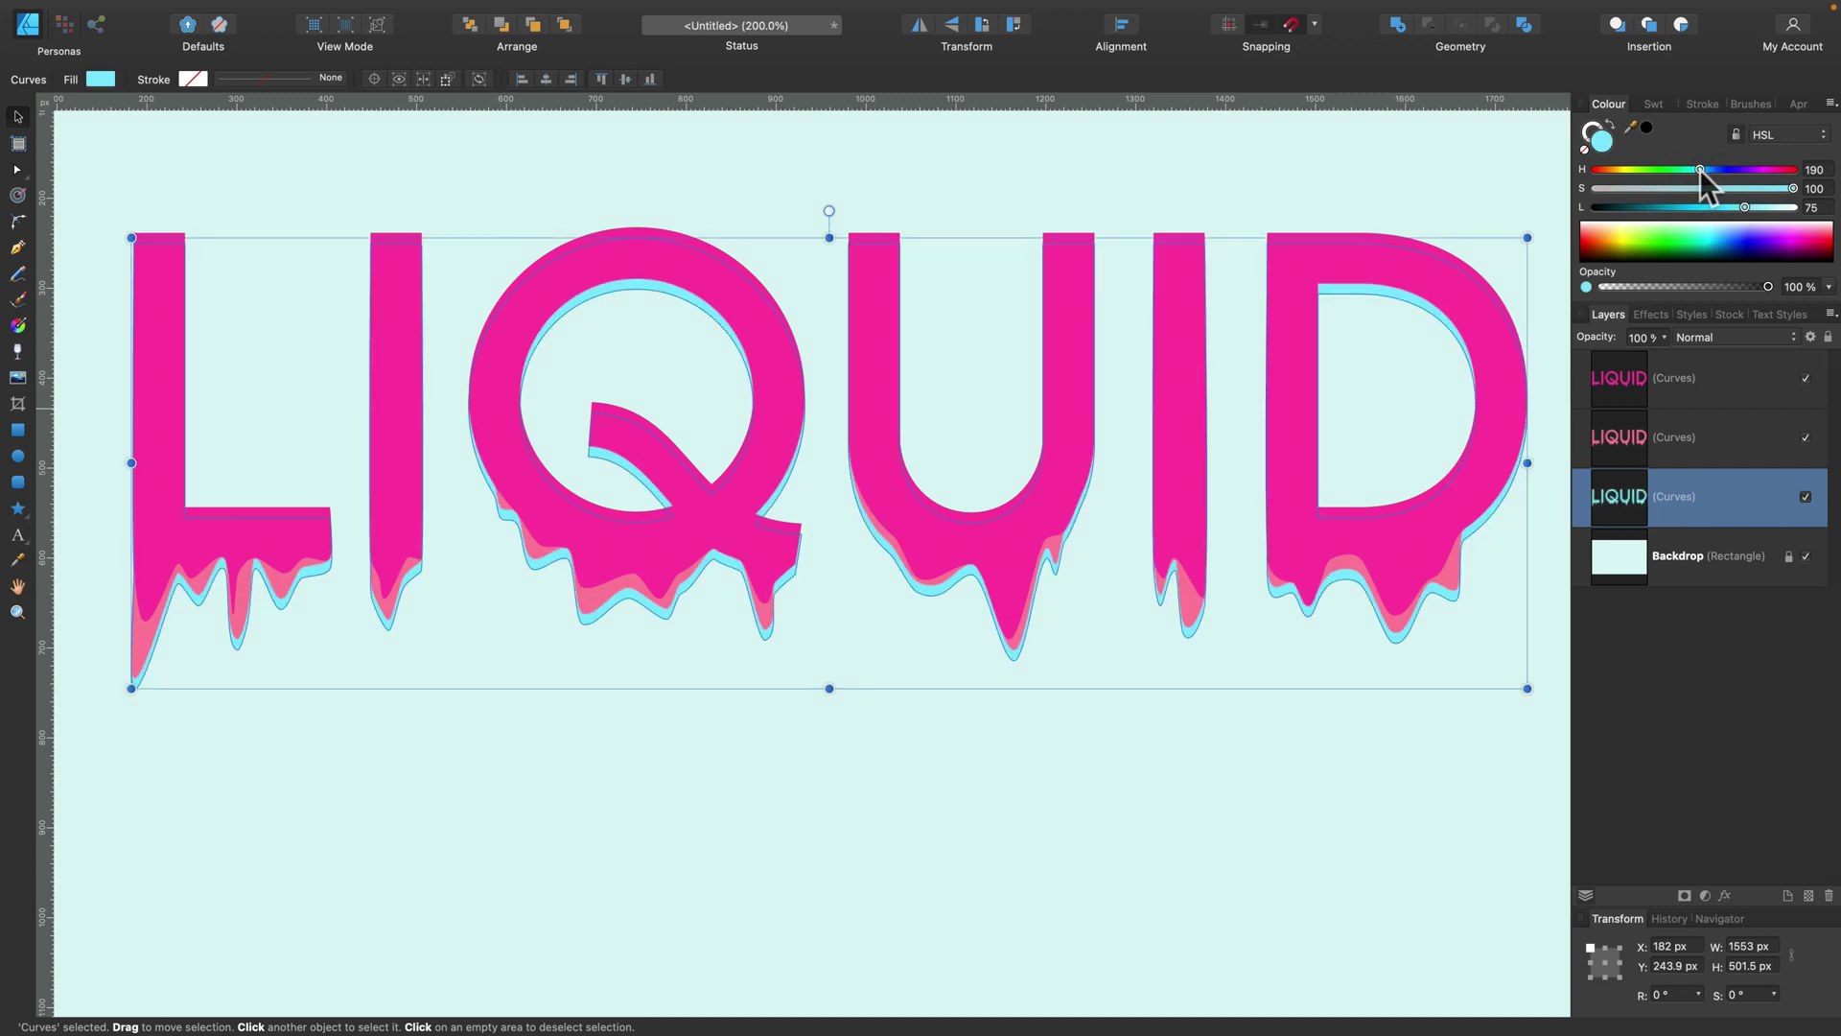
pyautogui.click(763, 828)
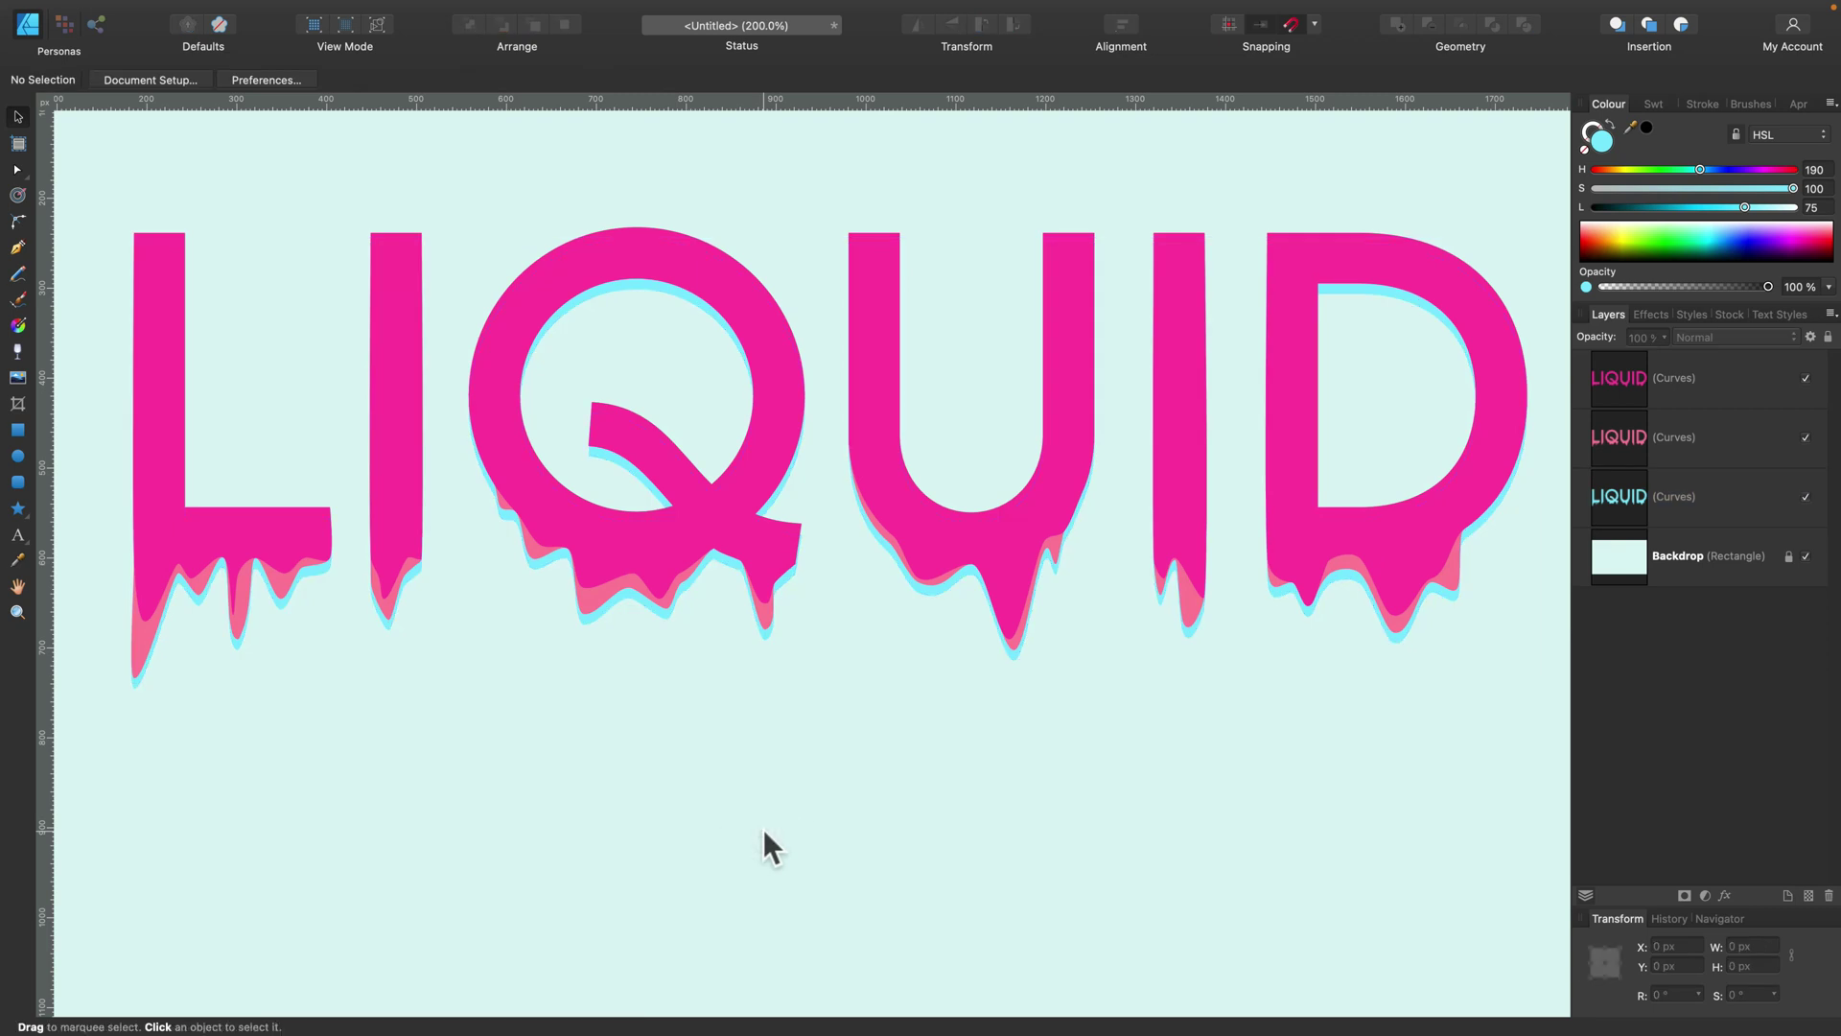
pyautogui.click(1736, 496)
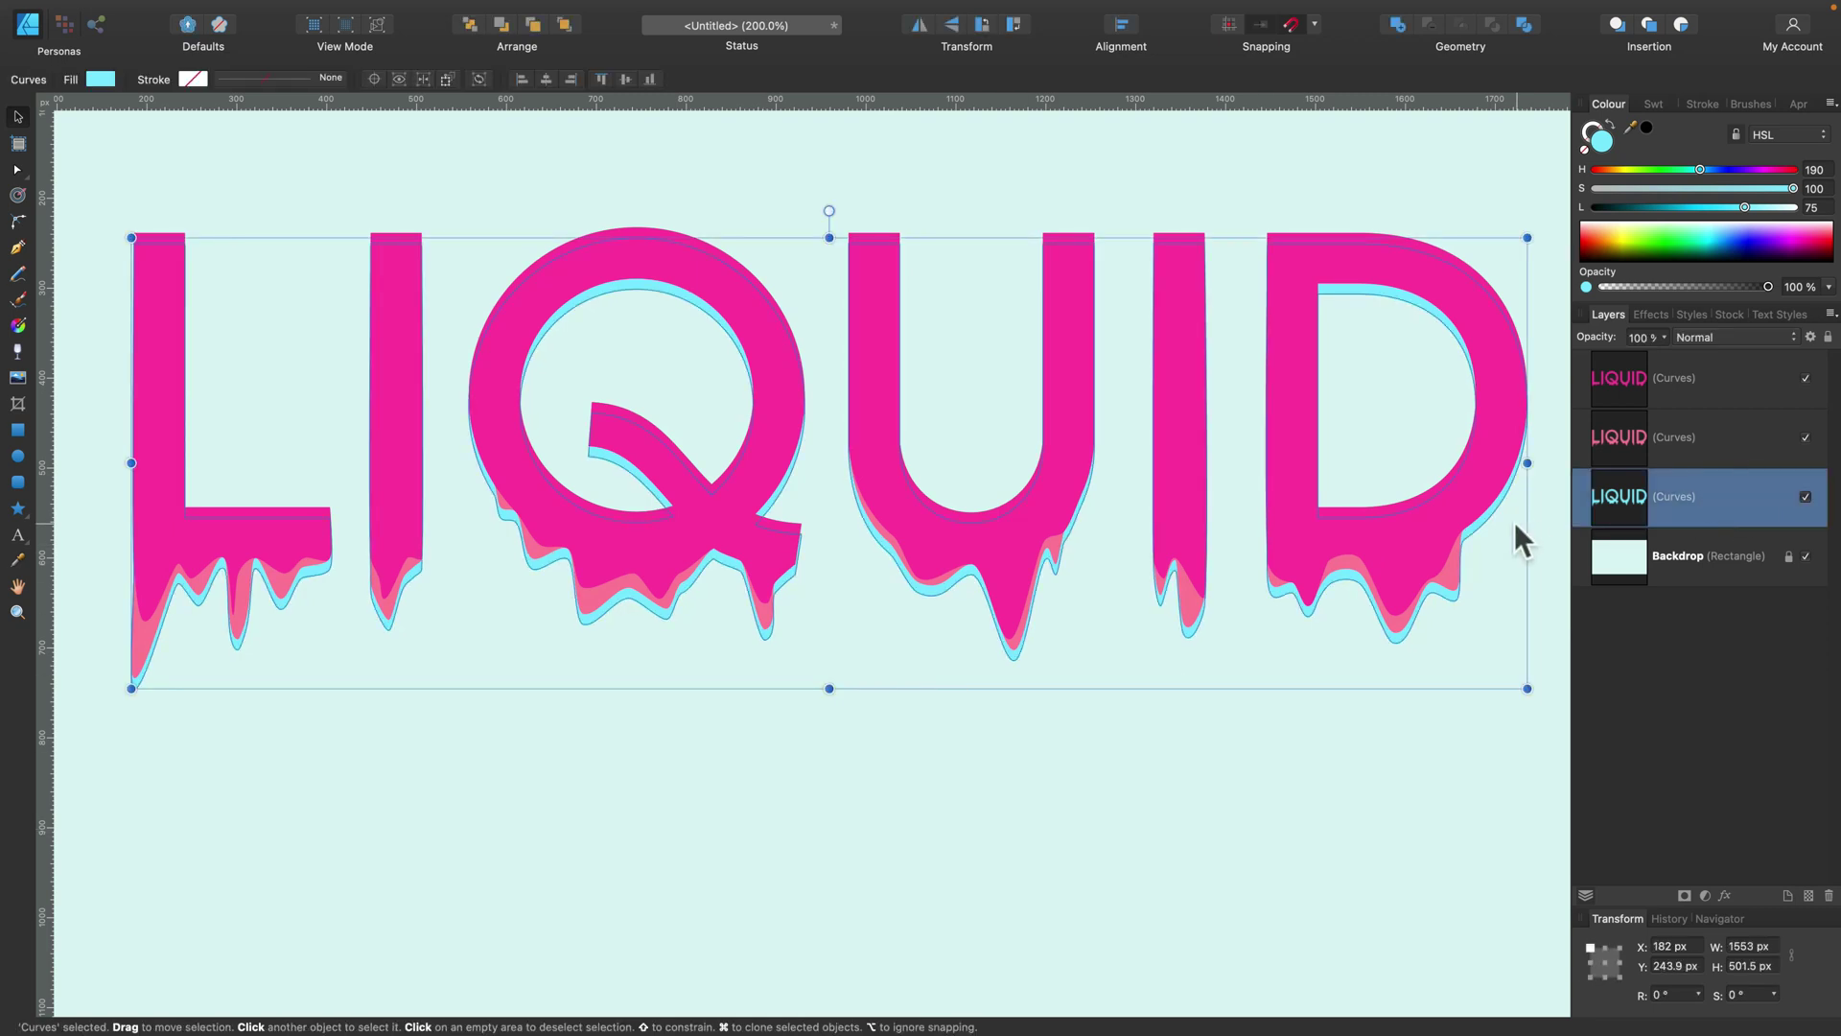
# Step: Zoom in and stretch the light-blue drip under the L much longer
pyautogui.press('super+equal')
pyautogui.scroll(2, 1292, 607)
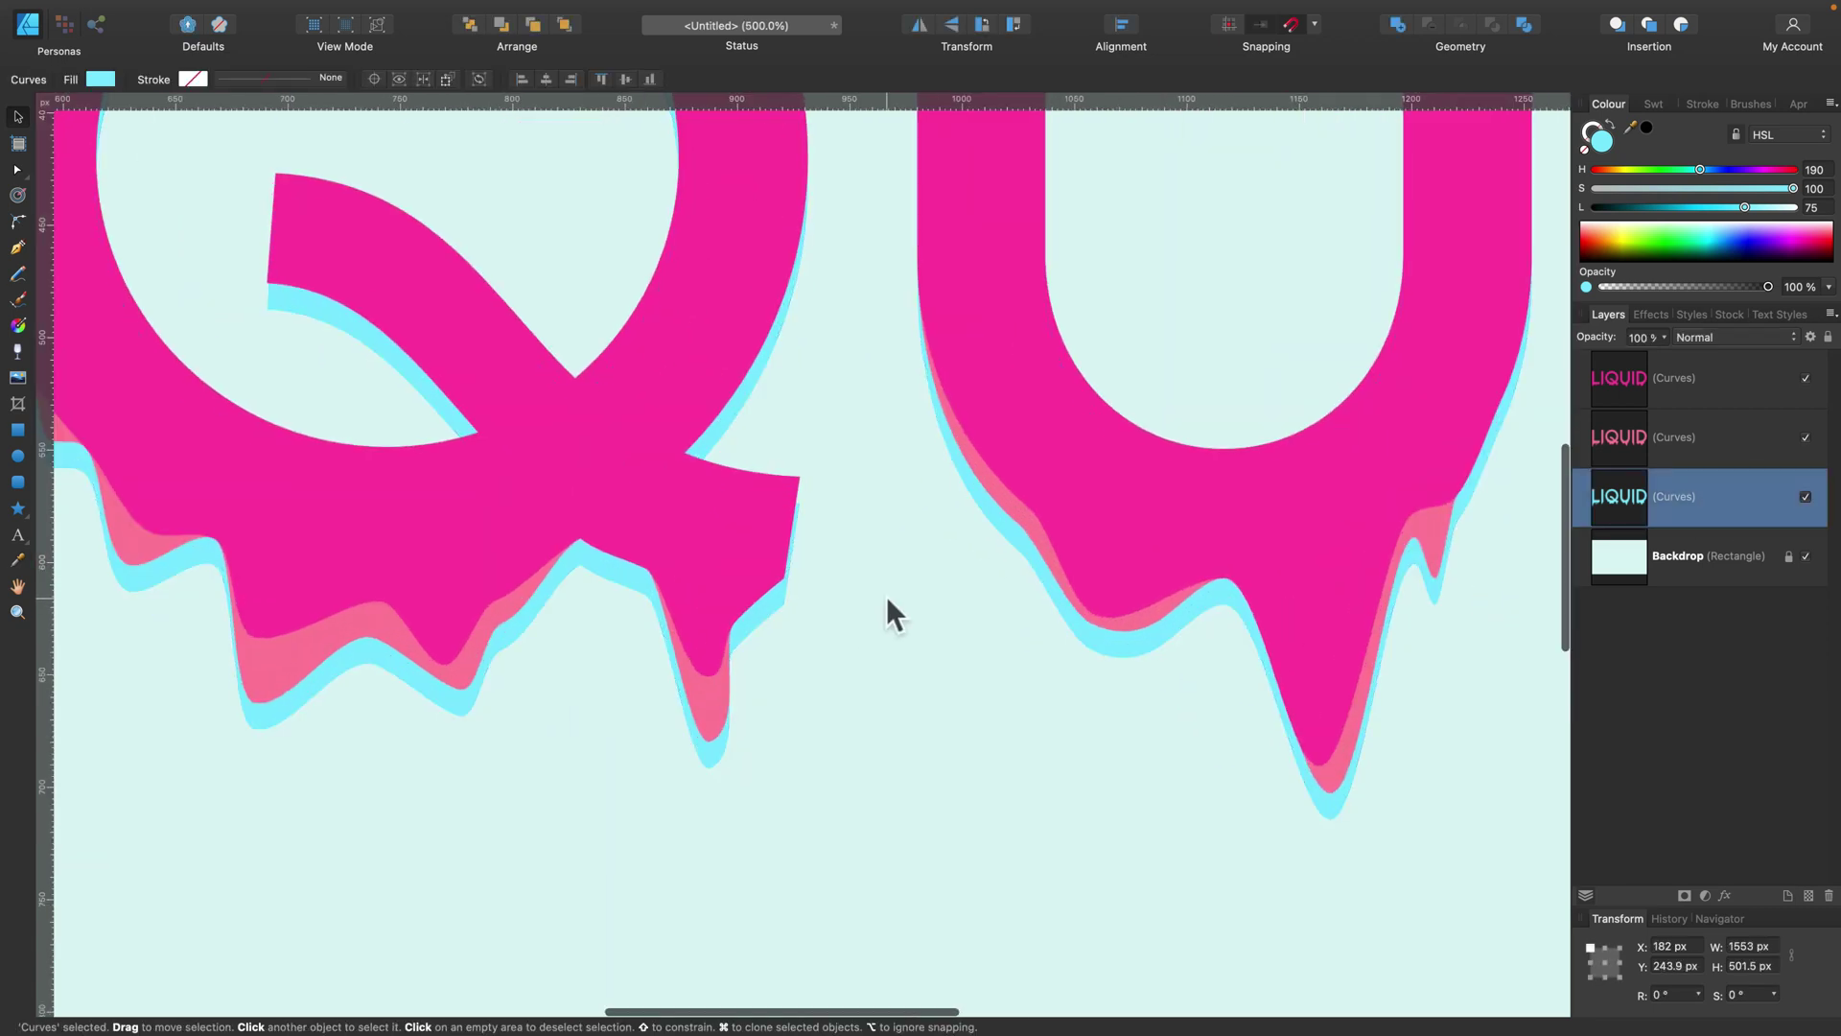
pyautogui.hscroll(-5, 877, 594)
pyautogui.scroll(2, 876, 594)
pyautogui.hscroll(-5, 838, 602)
pyautogui.click(17, 169)
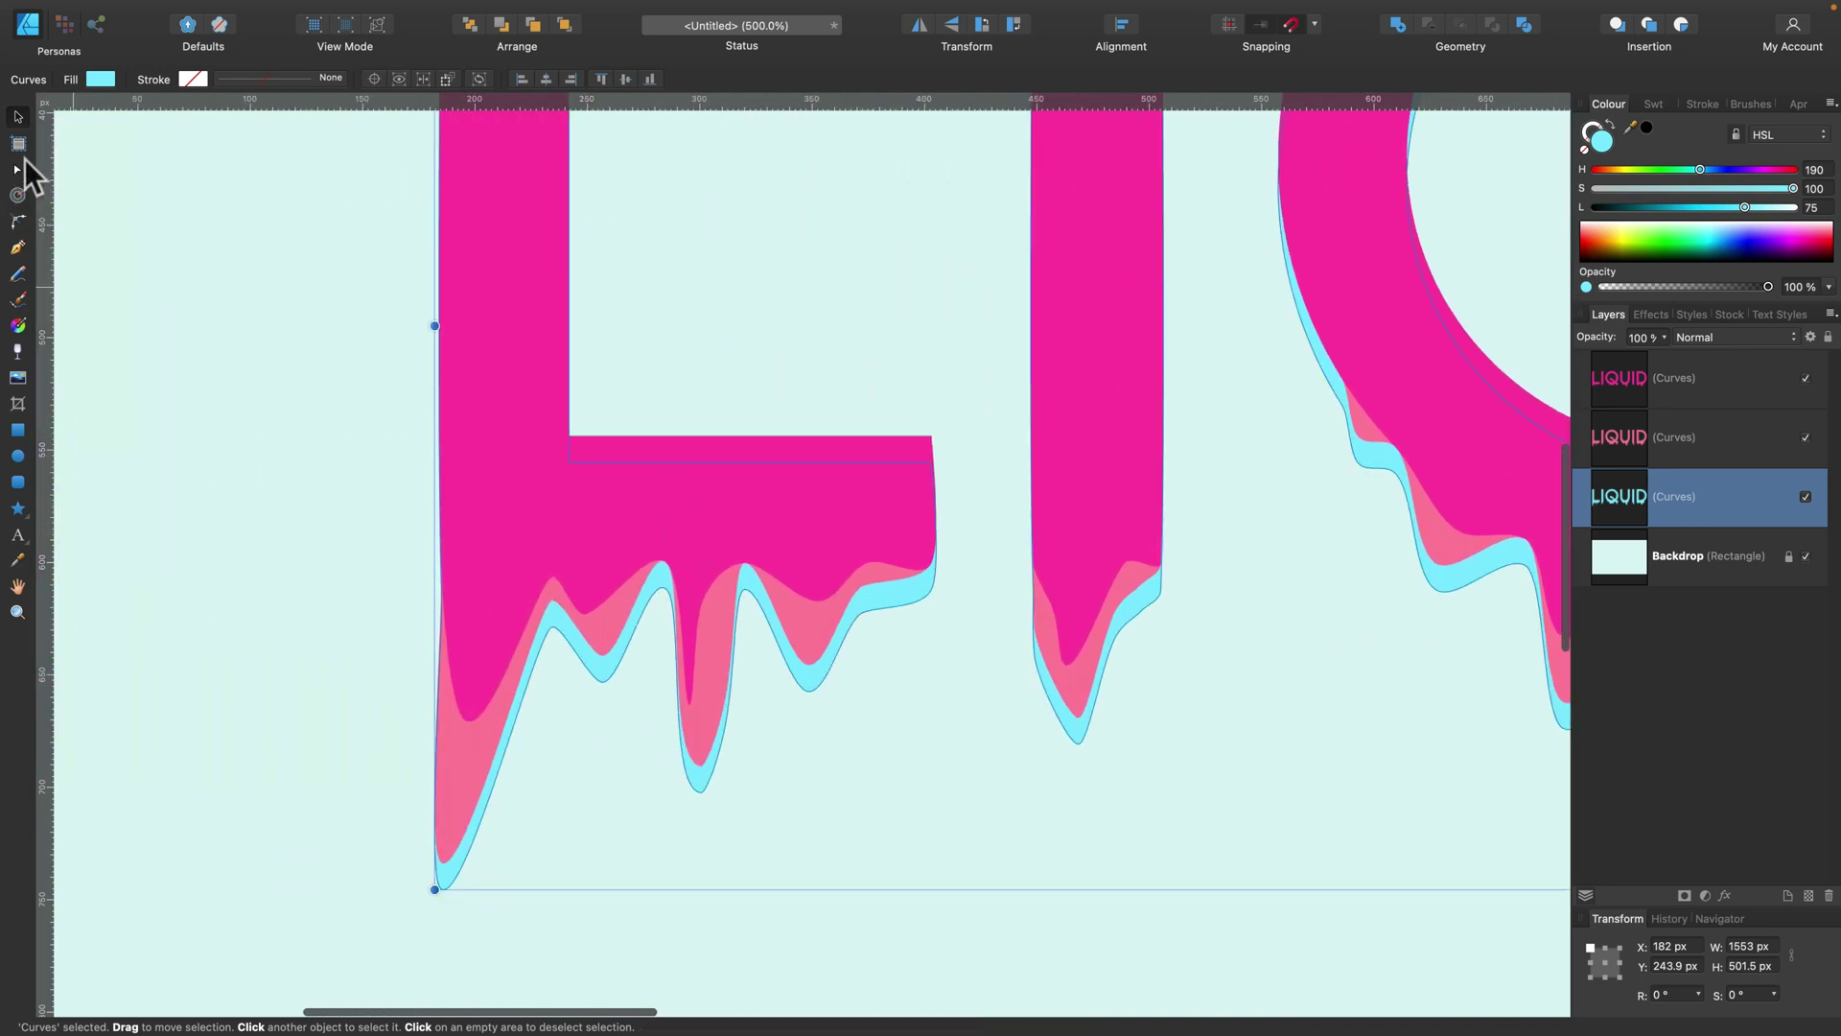
pyautogui.scroll(-3, 533, 489)
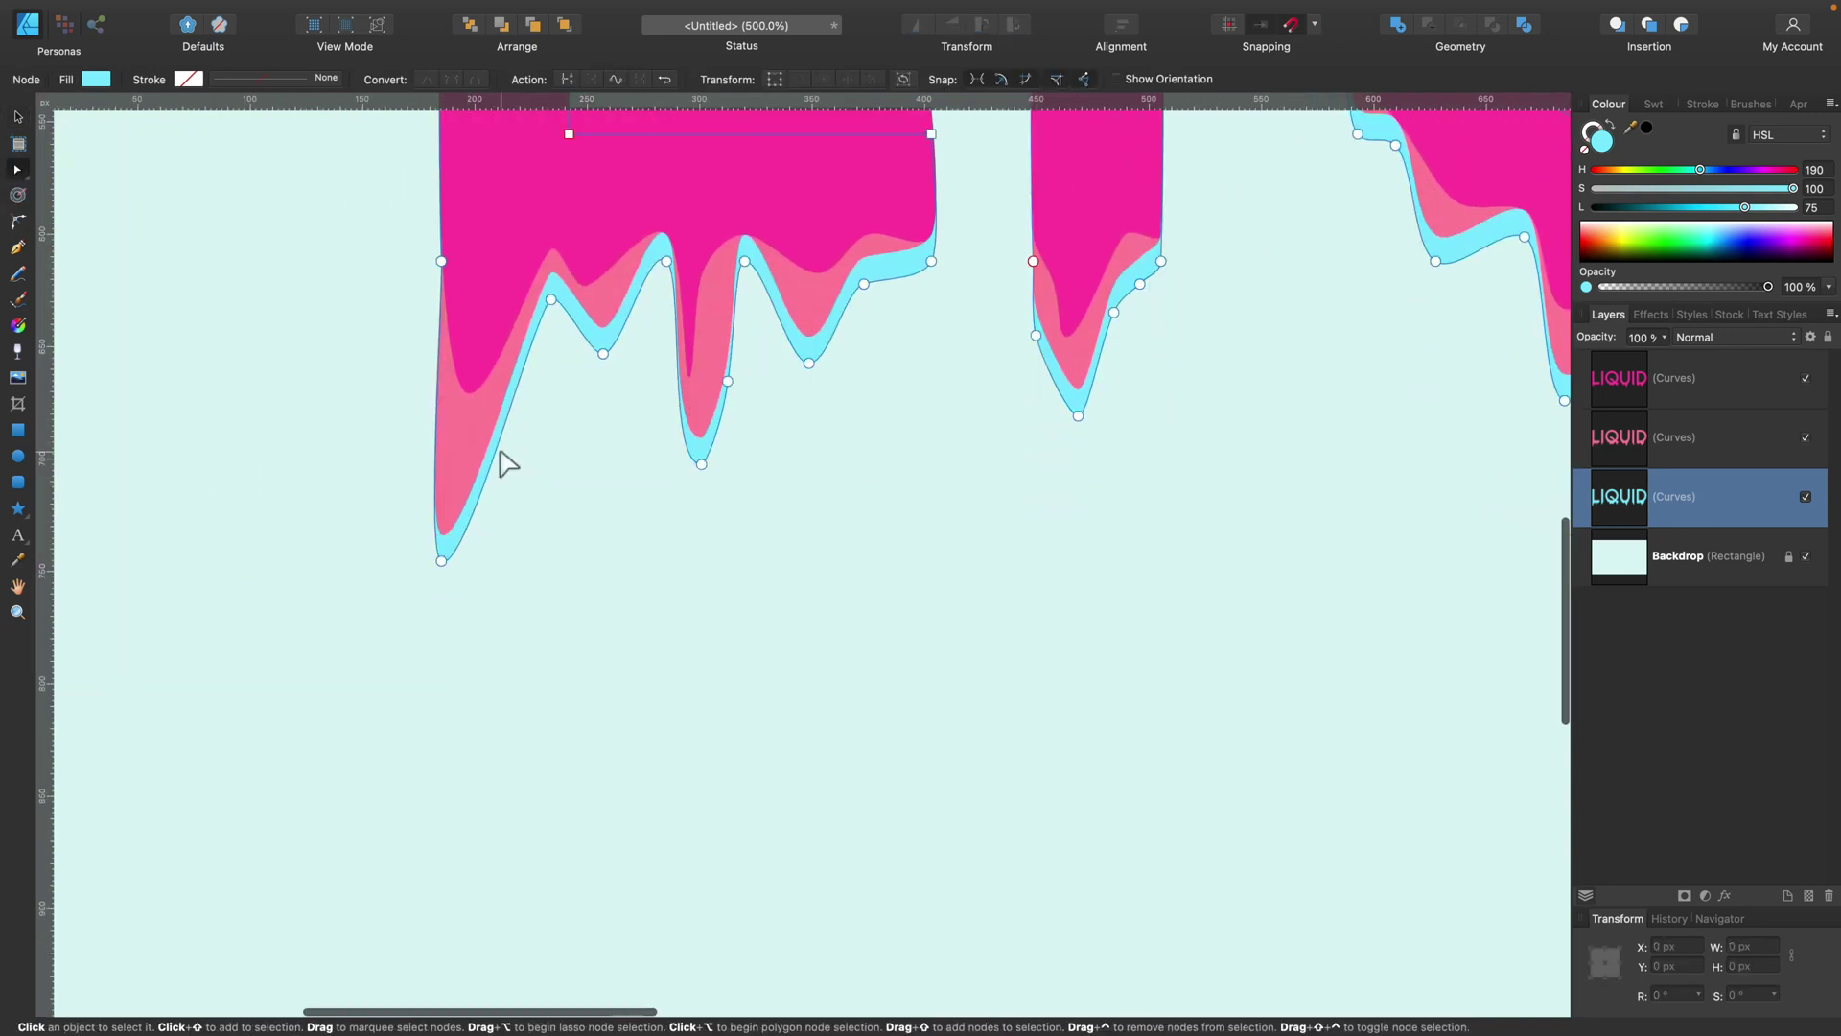
pyautogui.click(497, 446)
pyautogui.moveTo(497, 445); pyautogui.dragTo(435, 621)
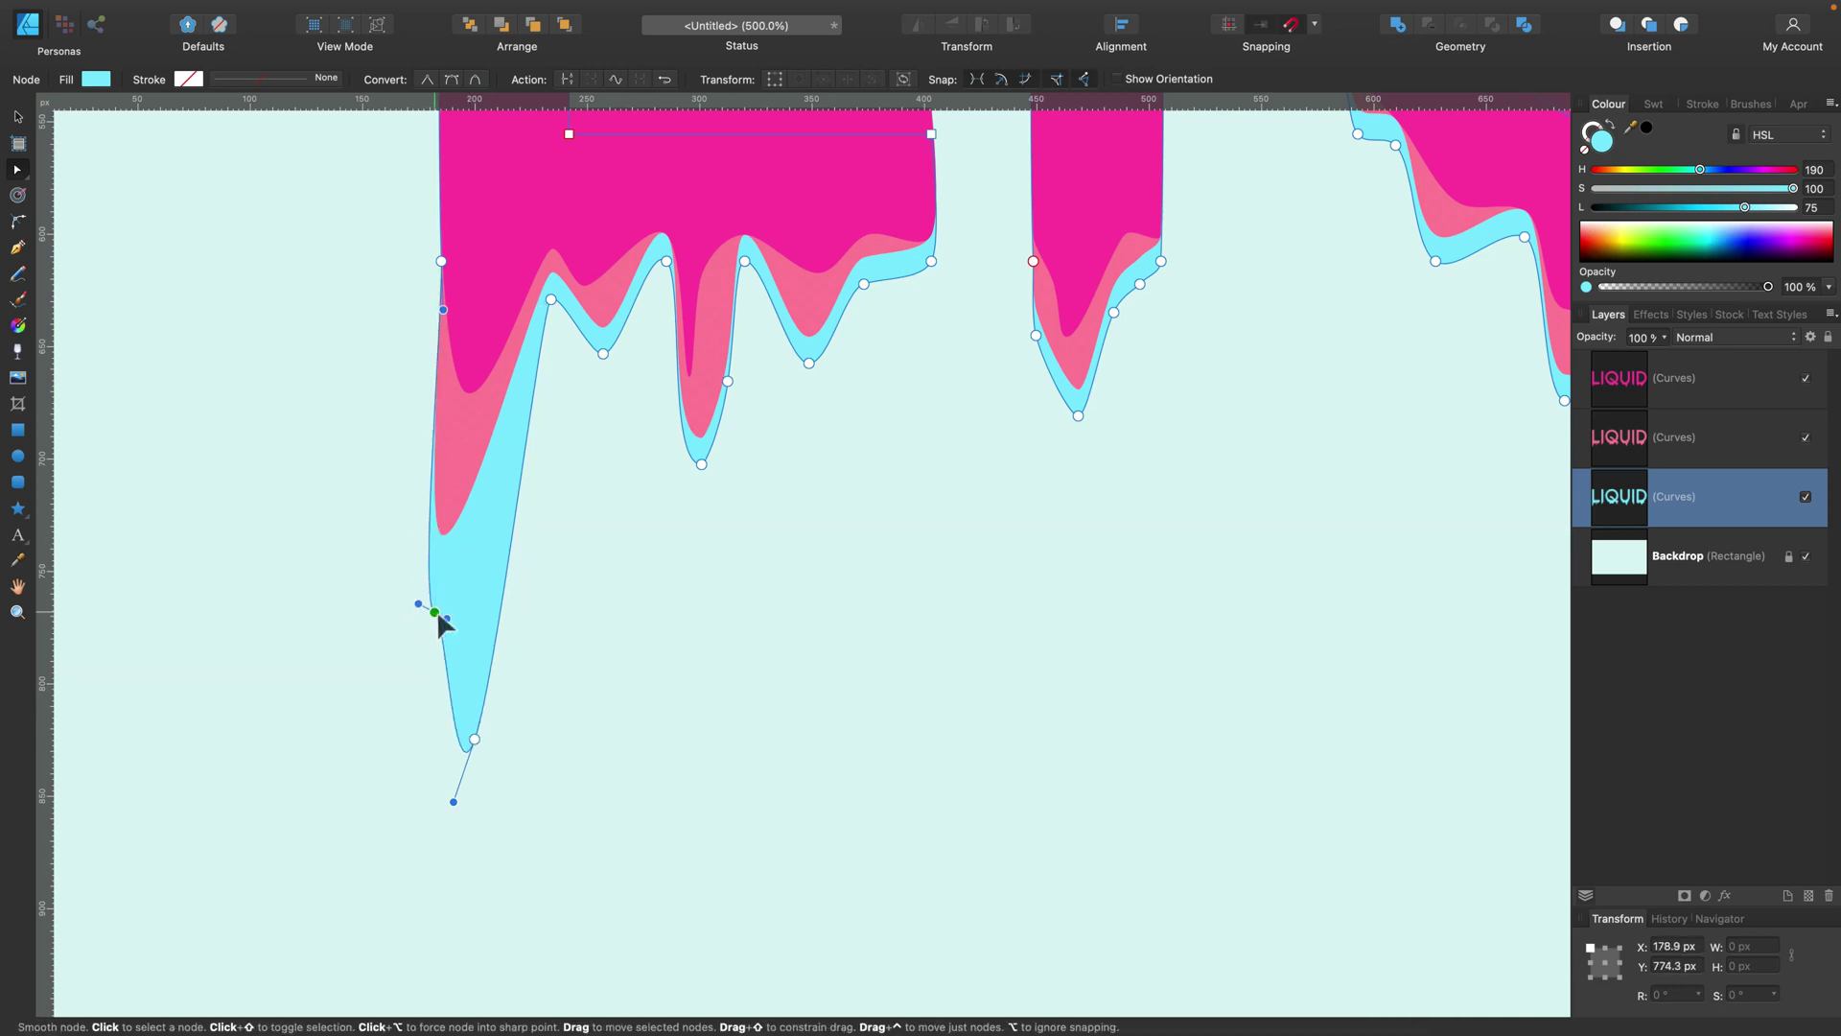
# Step: Lengthen the left, middle and right blue drips under the L and add a new drip
pyautogui.moveTo(474, 738); pyautogui.dragTo(465, 794)
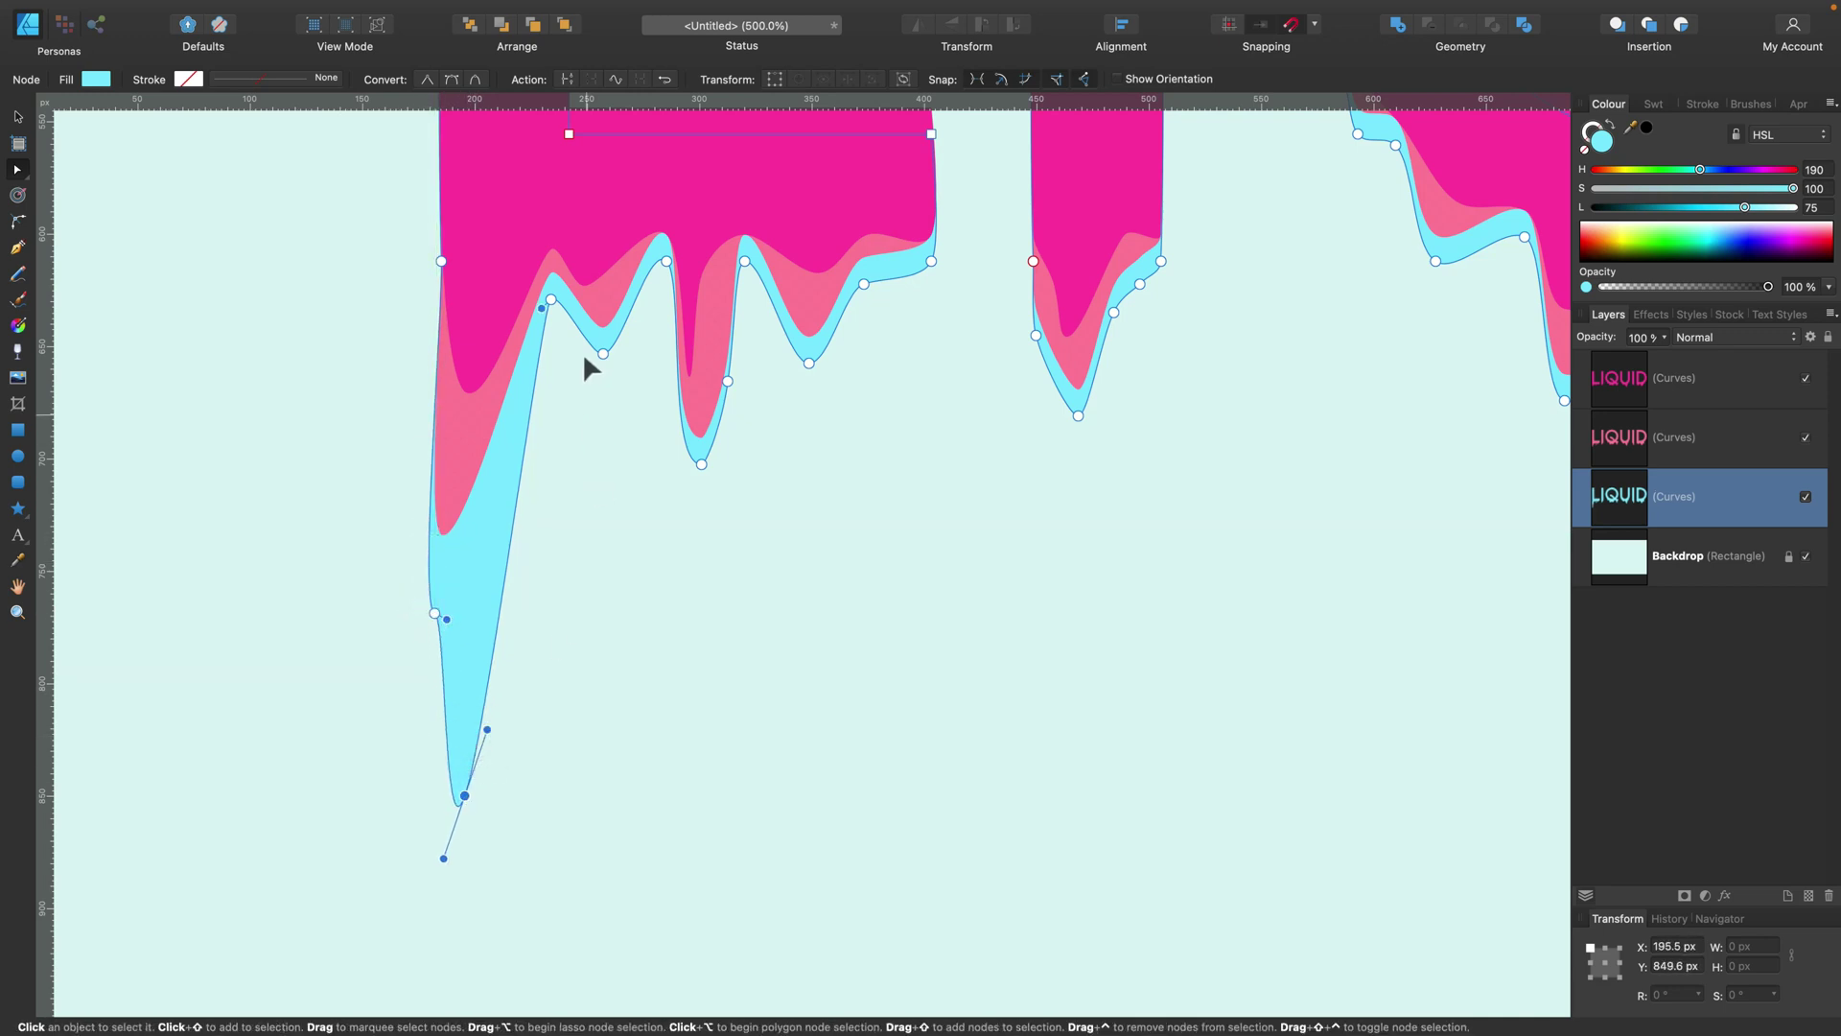
pyautogui.moveTo(603, 355); pyautogui.dragTo(577, 670)
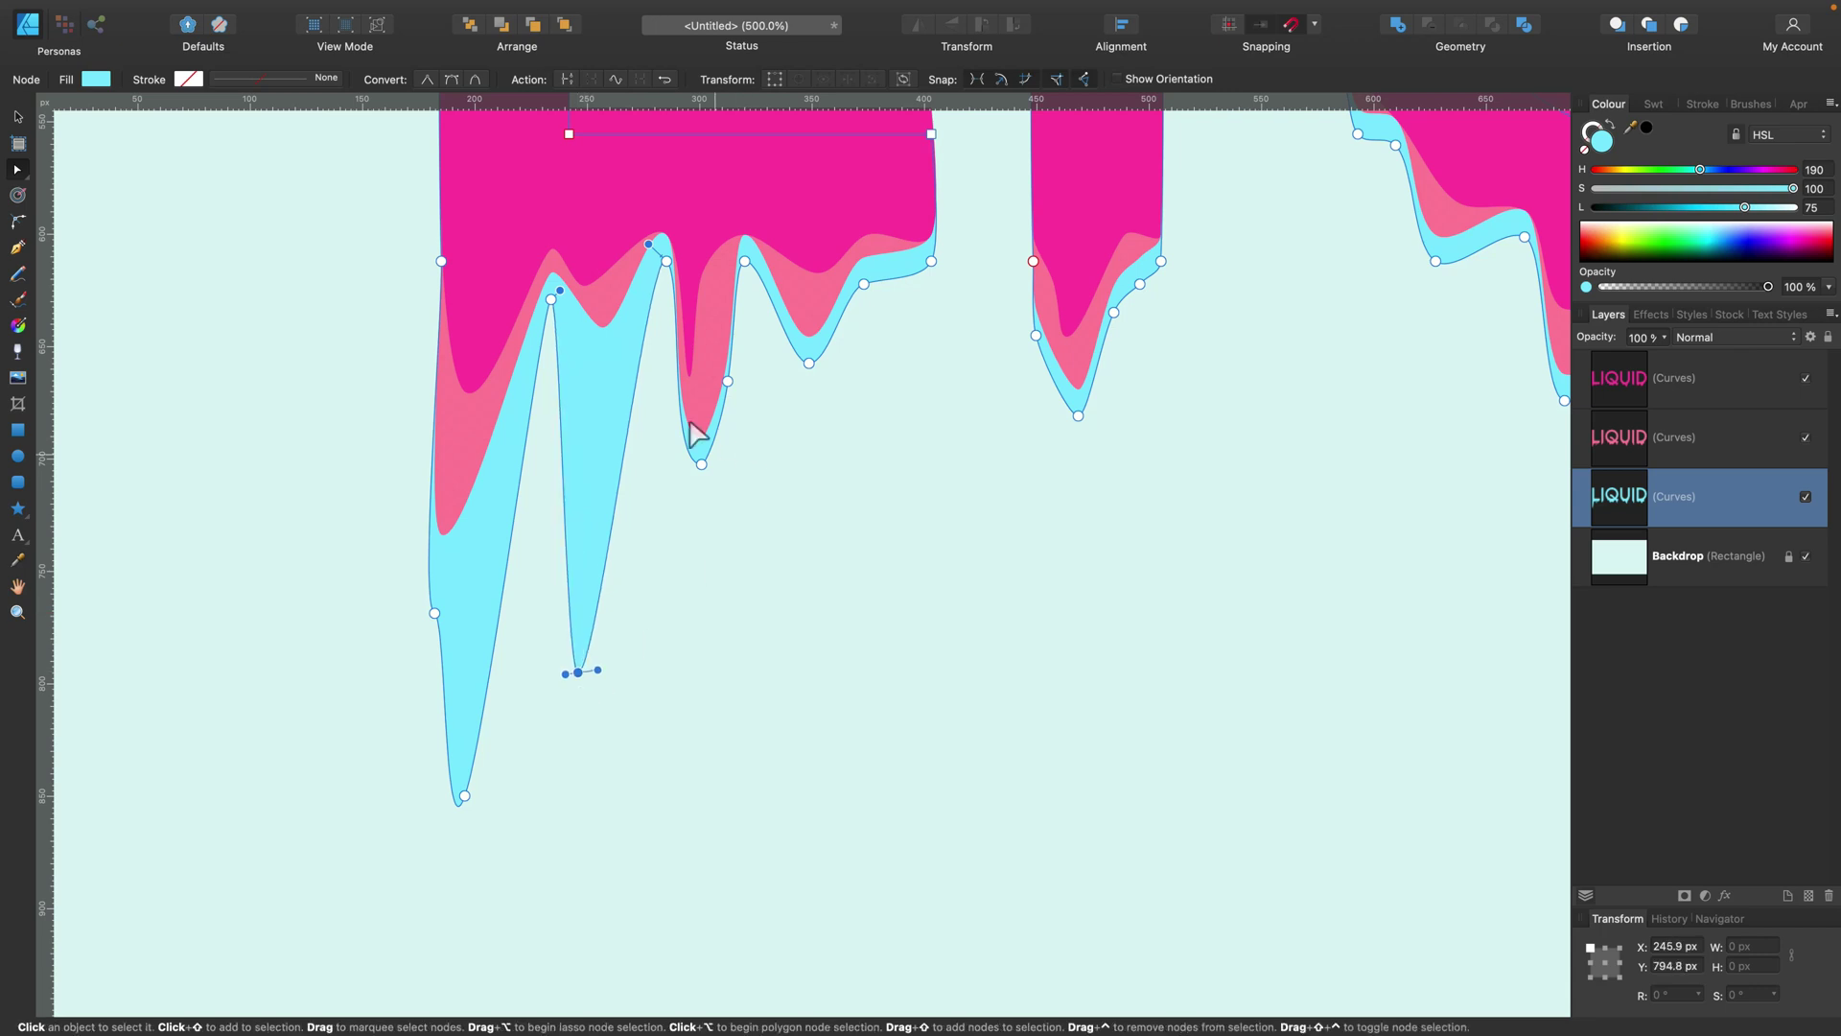
pyautogui.moveTo(701, 466); pyautogui.dragTo(690, 764)
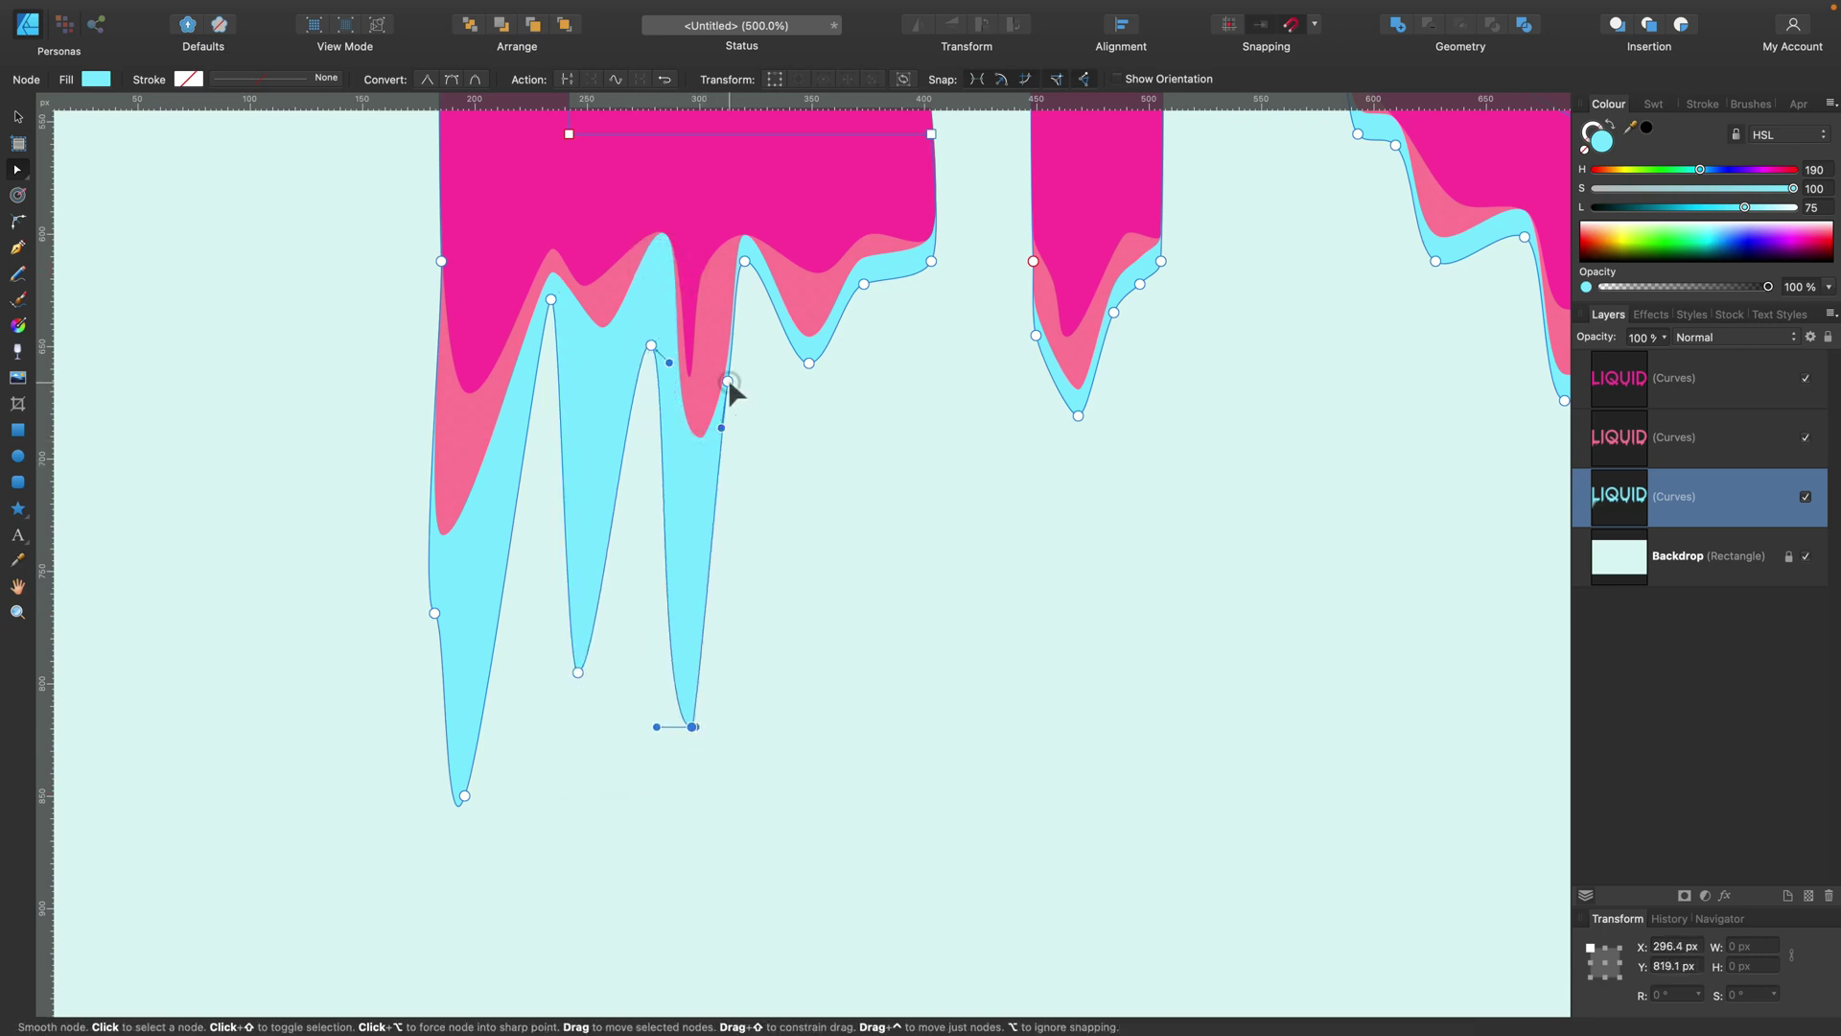
pyautogui.moveTo(808, 361); pyautogui.dragTo(804, 519)
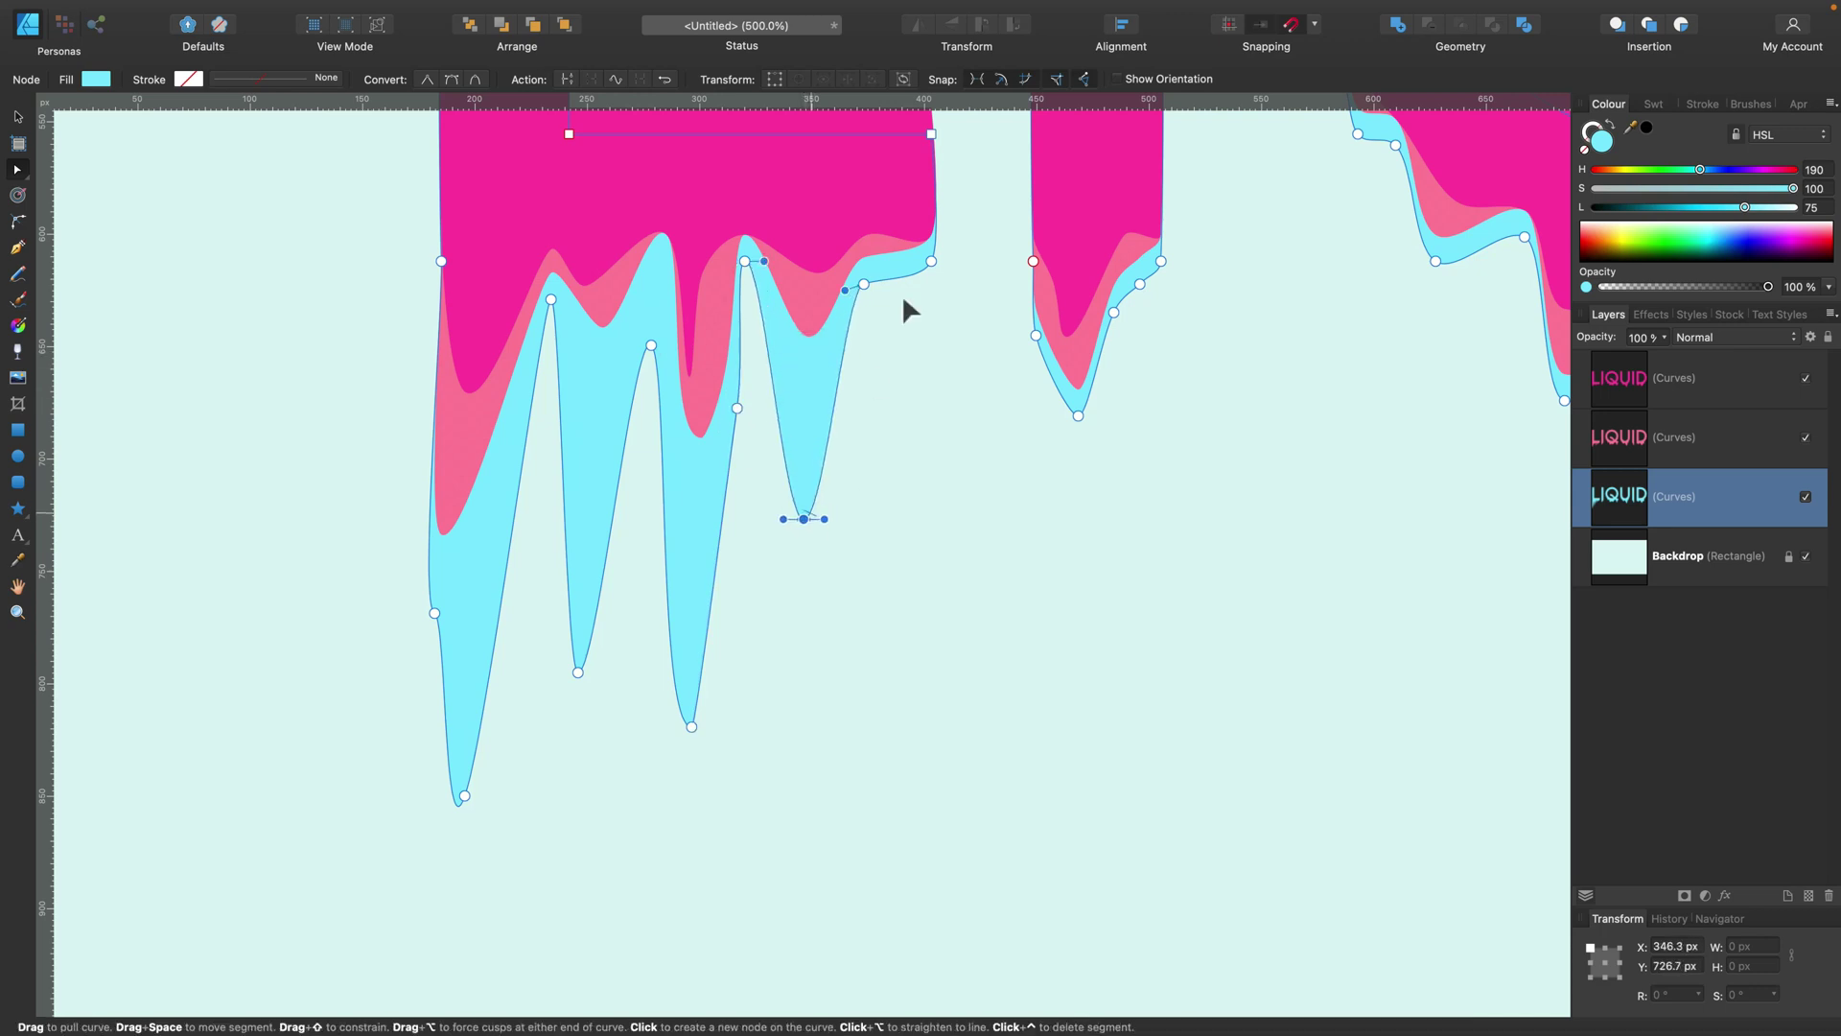
pyautogui.click(899, 283)
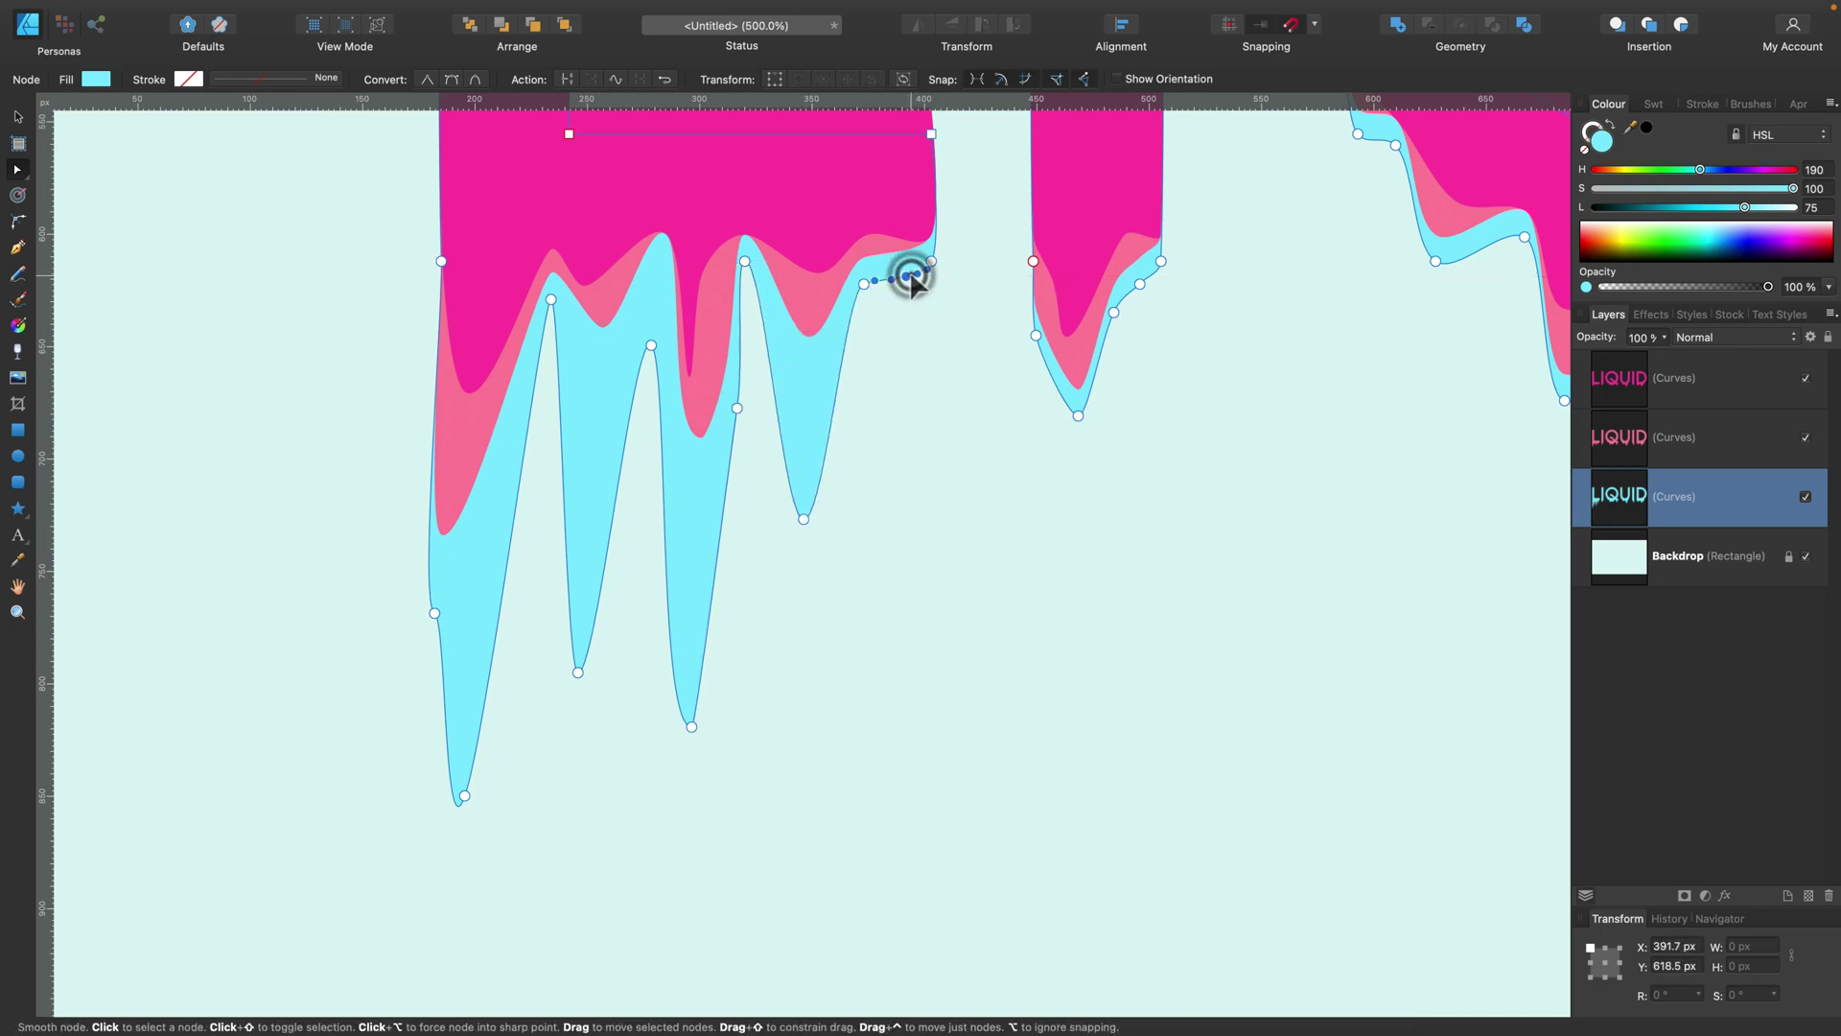
pyautogui.moveTo(900, 284); pyautogui.dragTo(891, 365)
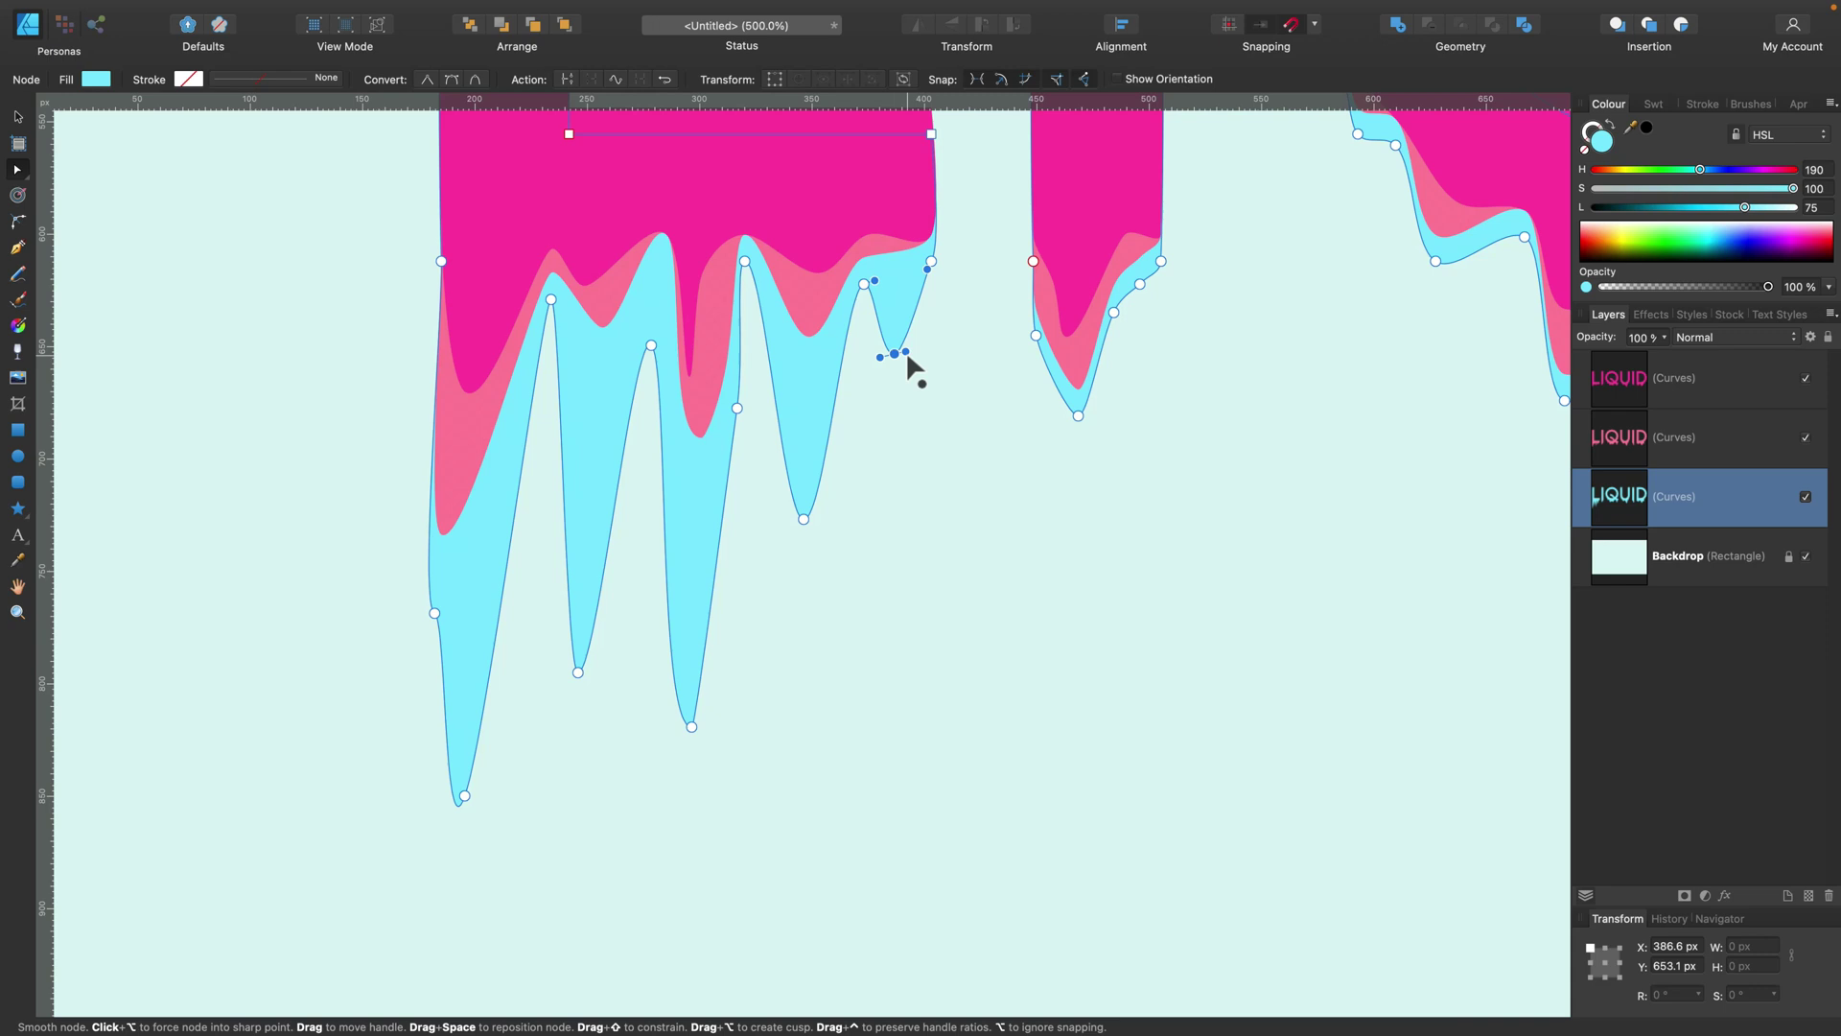
# Step: Lengthen the blue drip under the I and pull its right edge into a second drip
pyautogui.hscroll(5, 909, 370)
pyautogui.scroll(3, 921, 379)
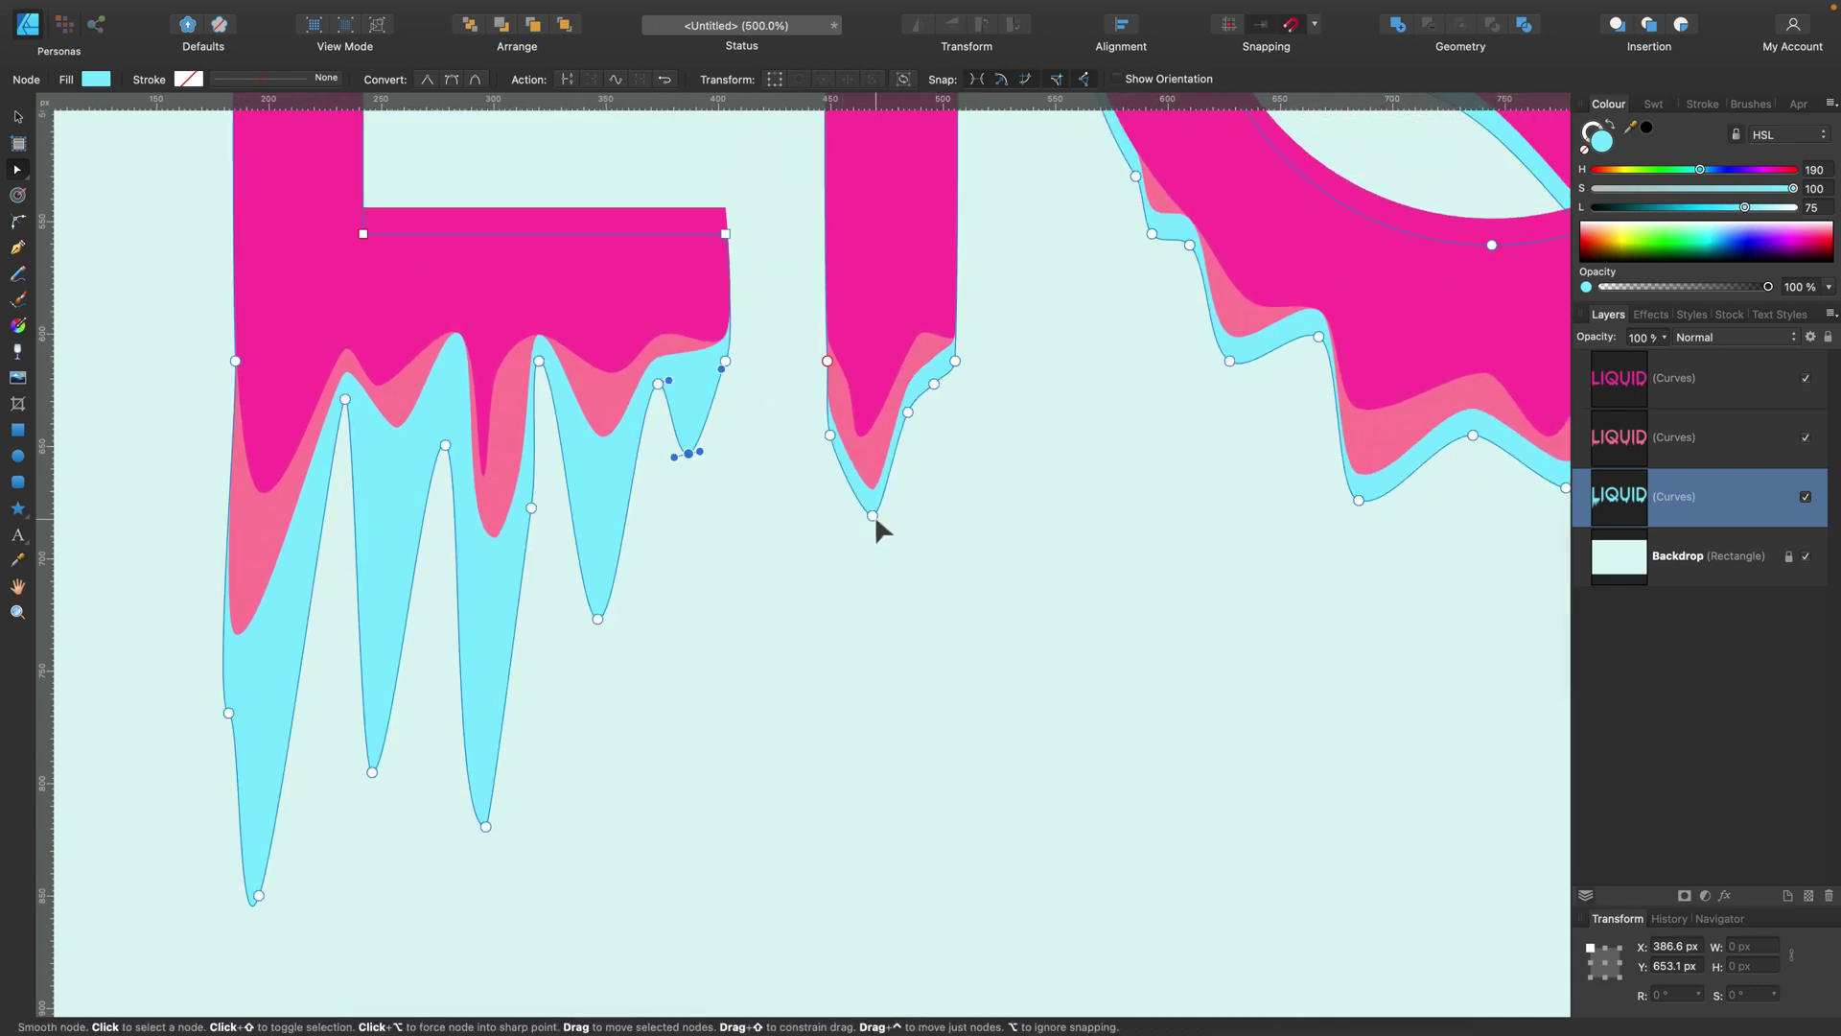
pyautogui.moveTo(873, 520); pyautogui.dragTo(866, 607)
pyautogui.moveTo(873, 516); pyautogui.dragTo(867, 634)
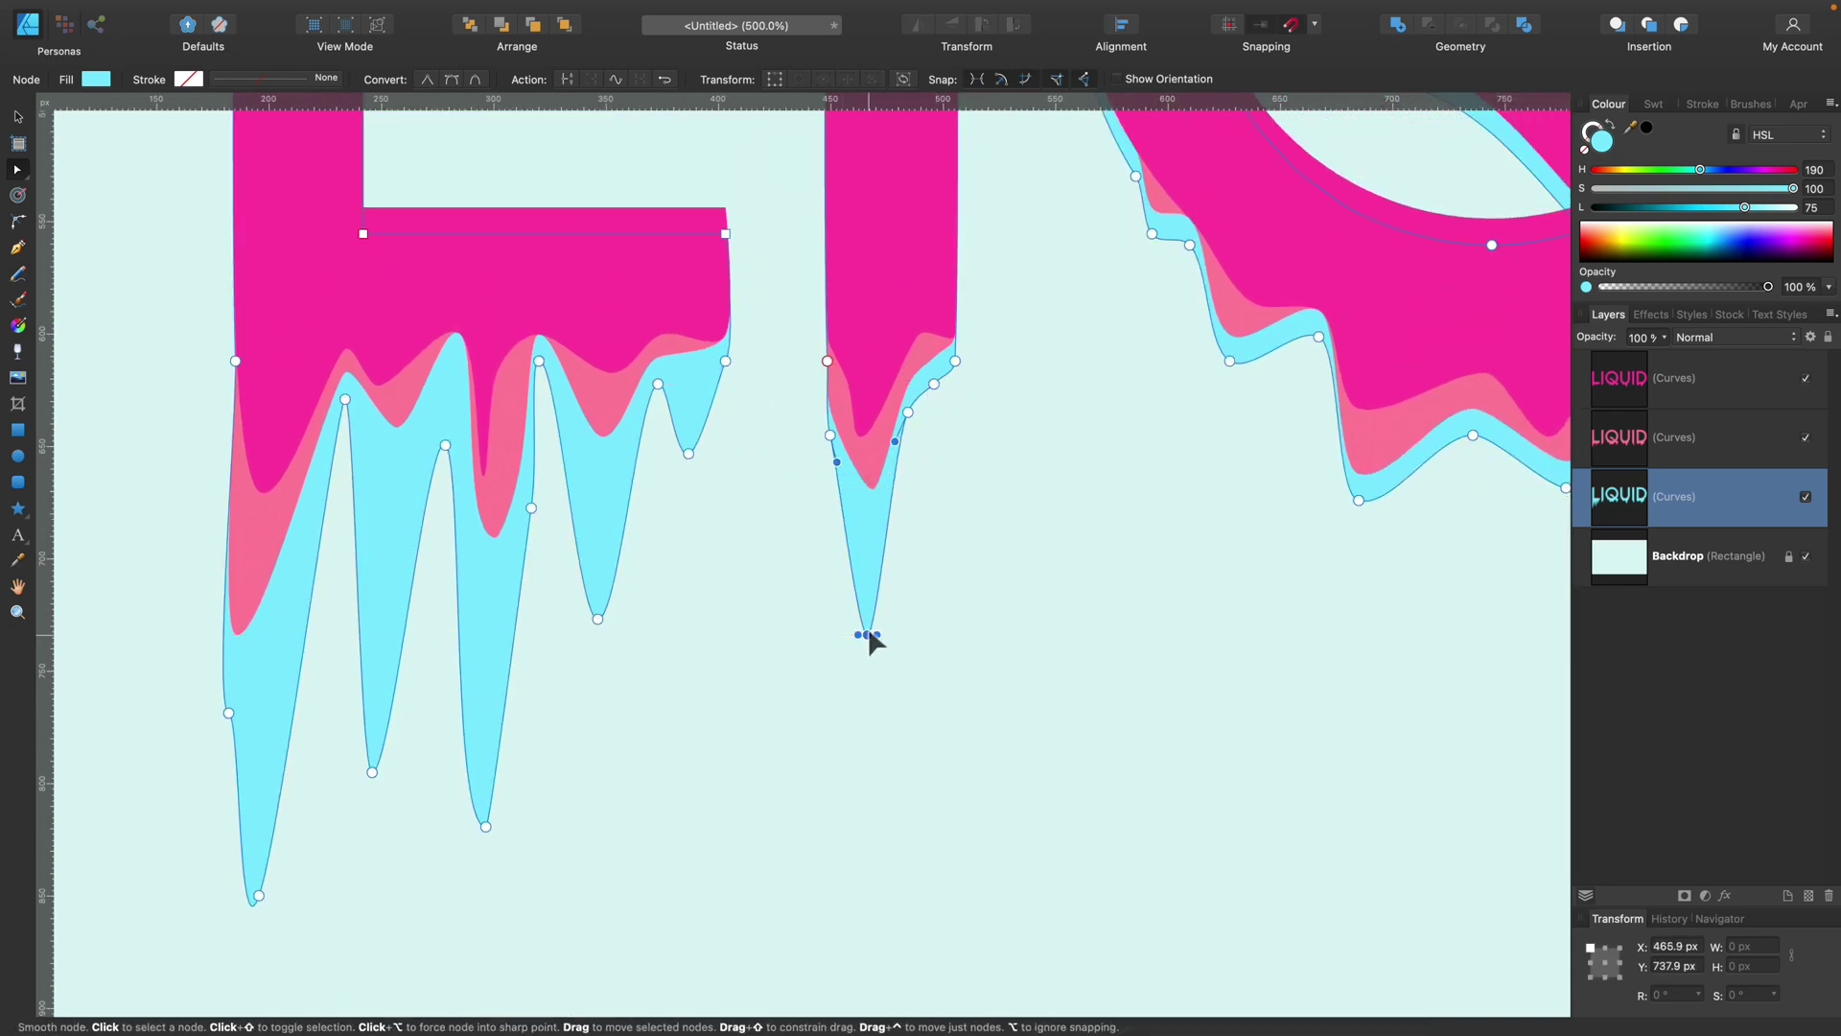
pyautogui.click(933, 389)
pyautogui.moveTo(933, 390); pyautogui.dragTo(931, 498)
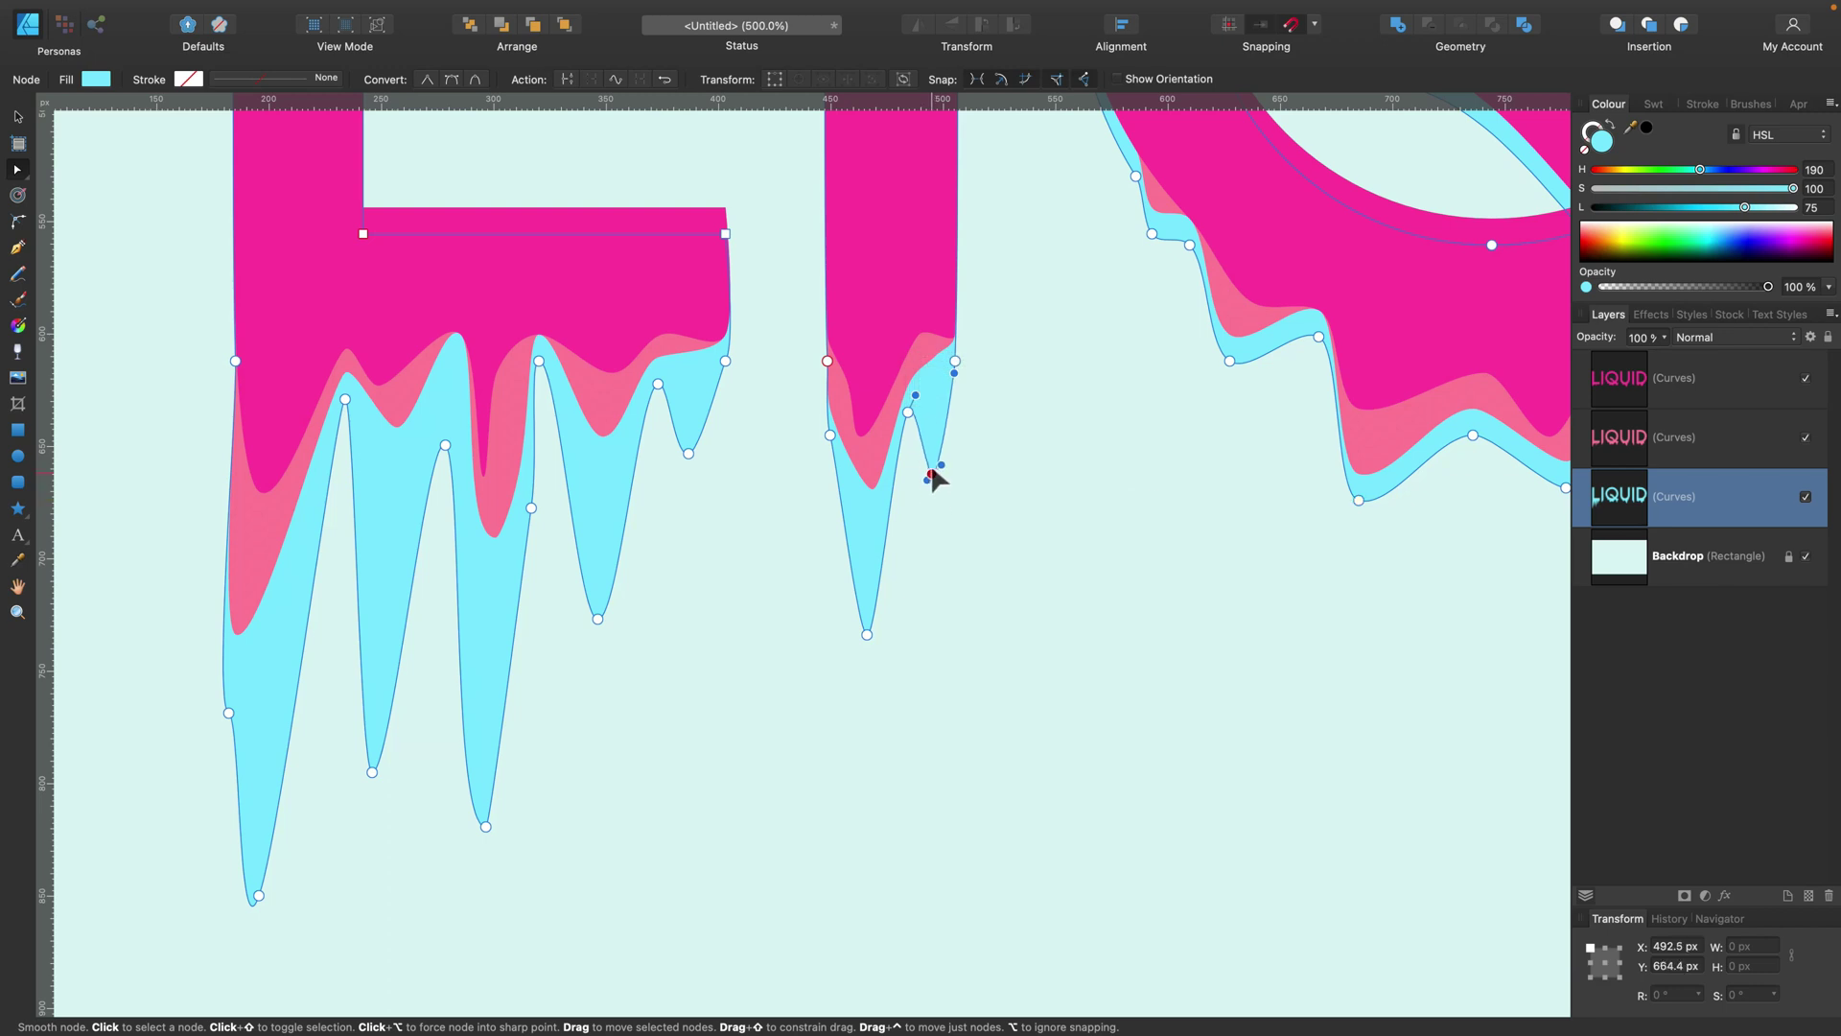
pyautogui.hscroll(10, 970, 458)
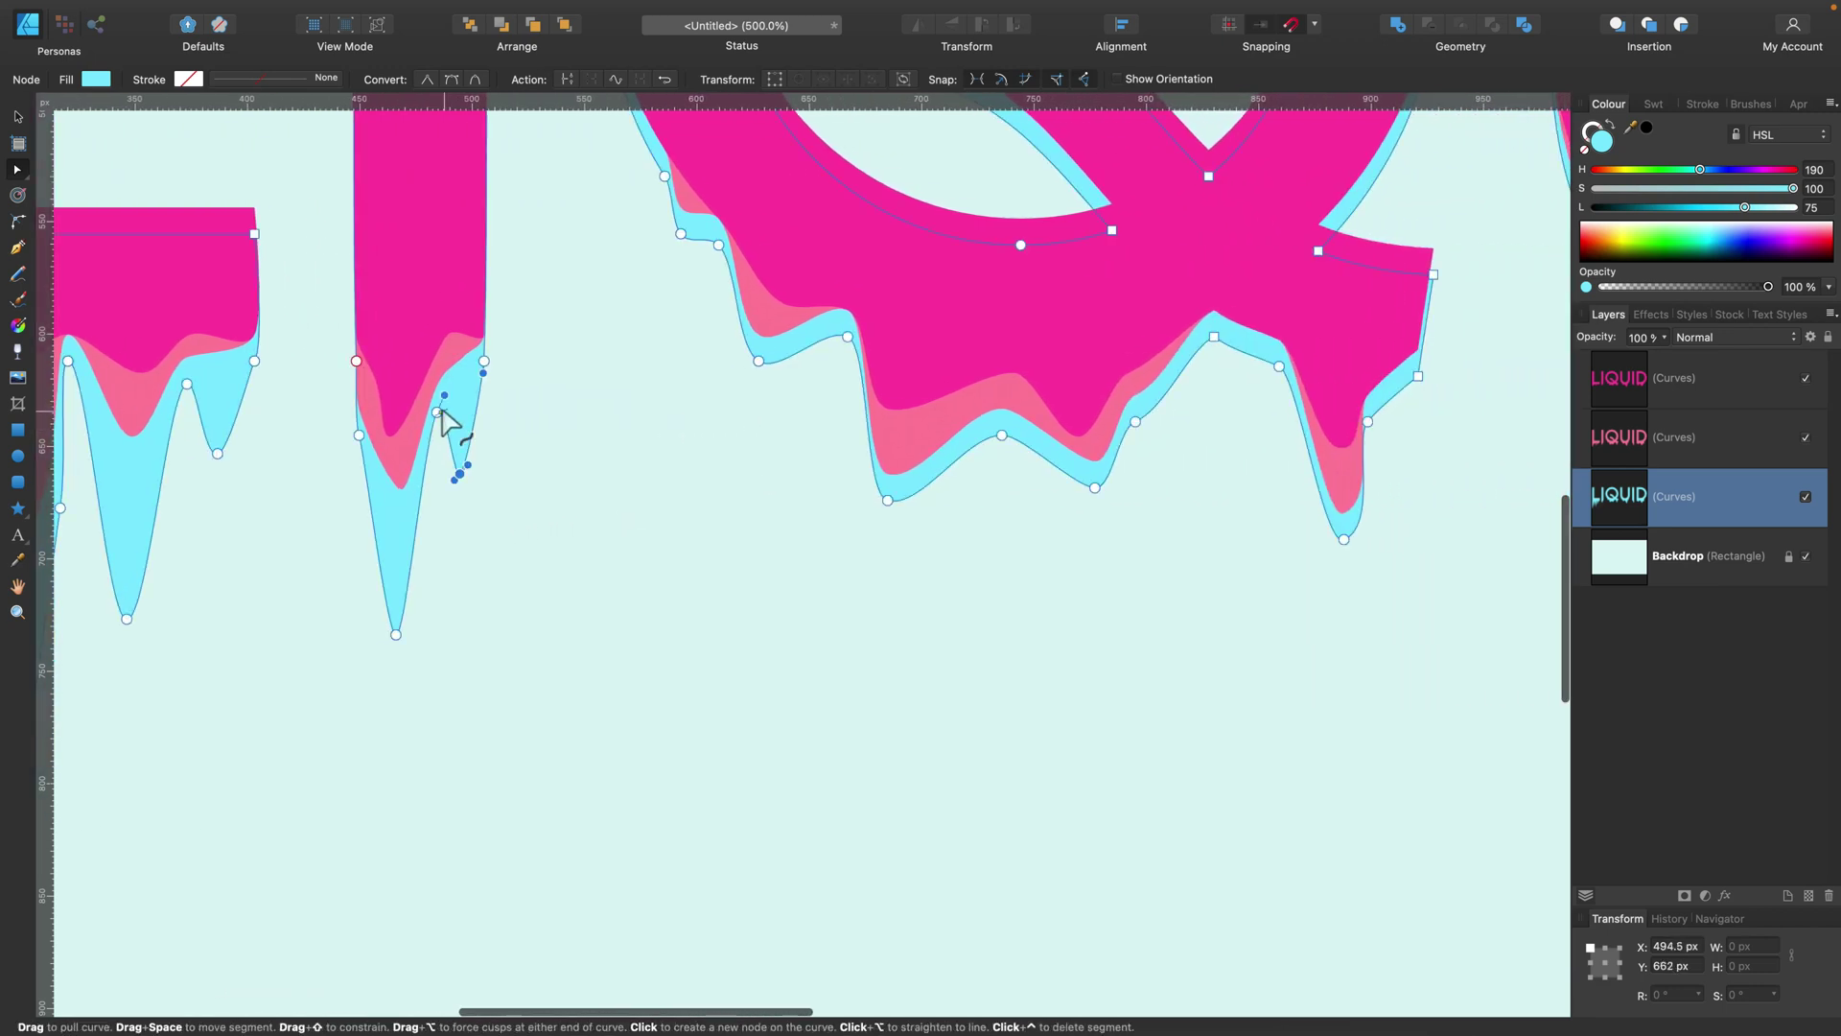
# Step: Lengthen the existing light-blue drips under the Q by dragging their nodes downward
pyautogui.moveTo(440, 411); pyautogui.dragTo(438, 435)
pyautogui.scroll(3, 645, 374)
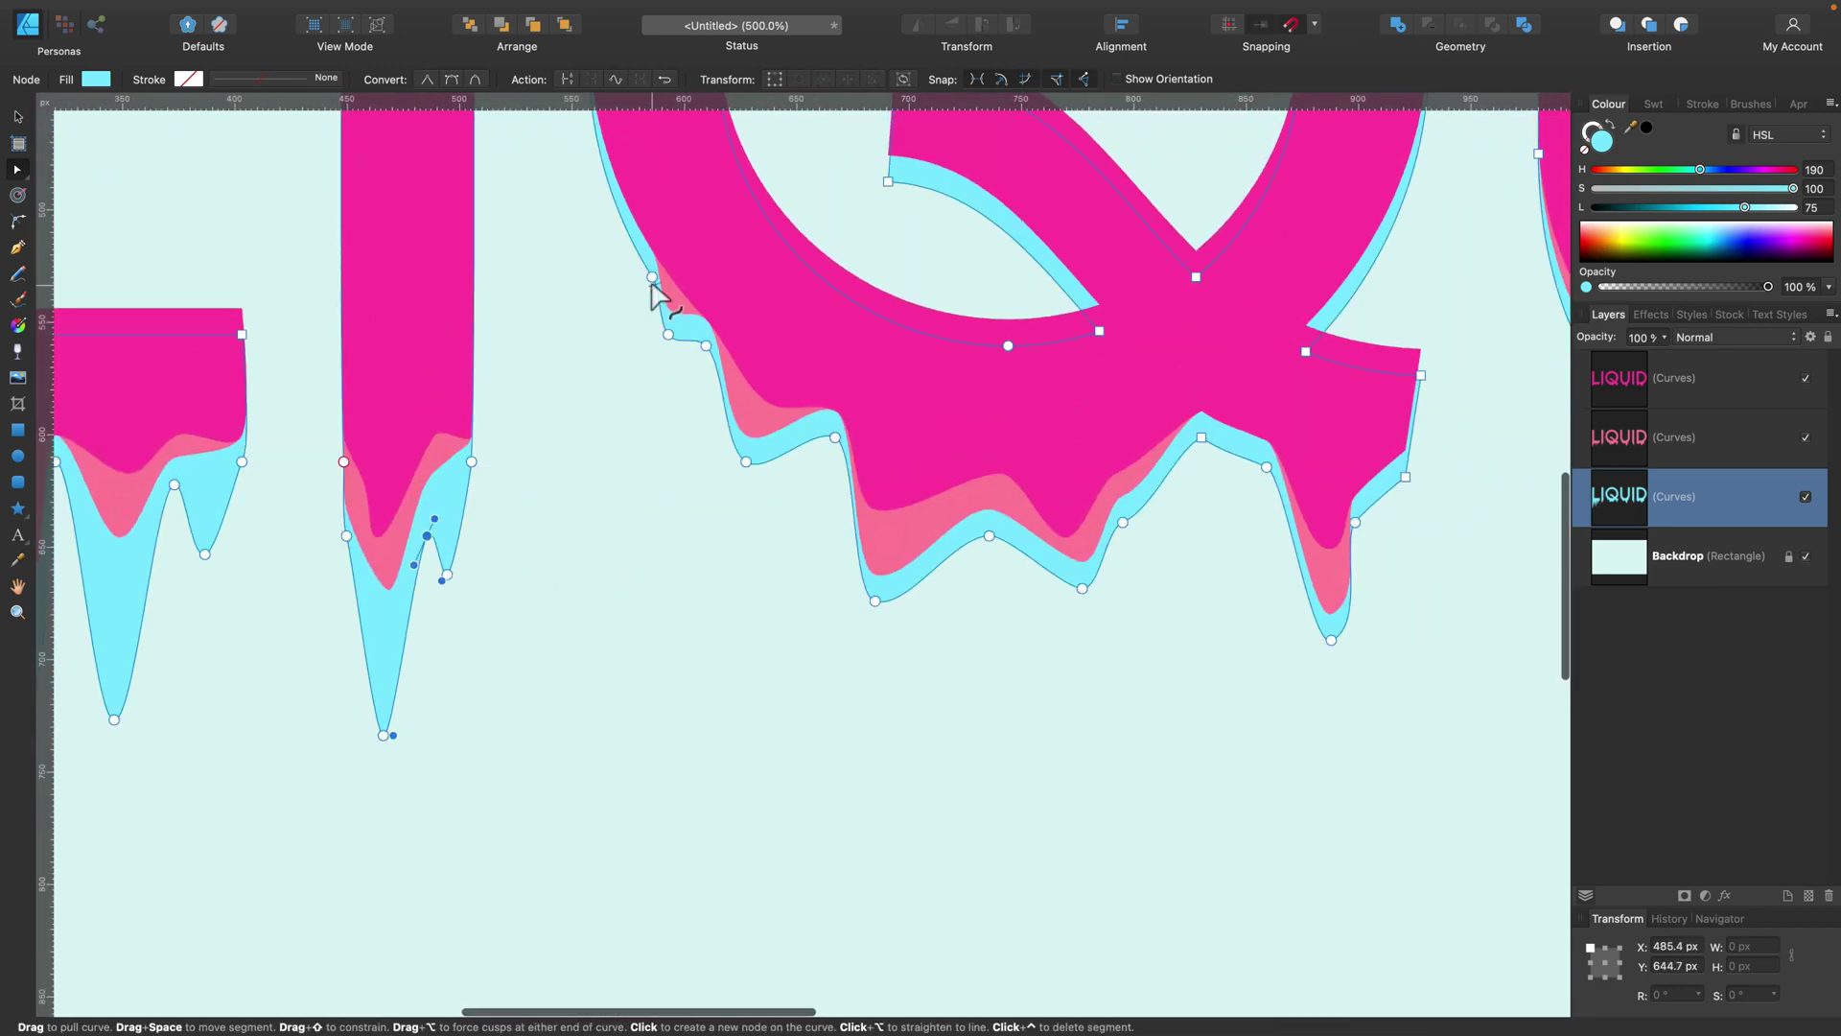
pyautogui.moveTo(652, 278); pyautogui.dragTo(646, 423)
pyautogui.moveTo(706, 345); pyautogui.dragTo(700, 375)
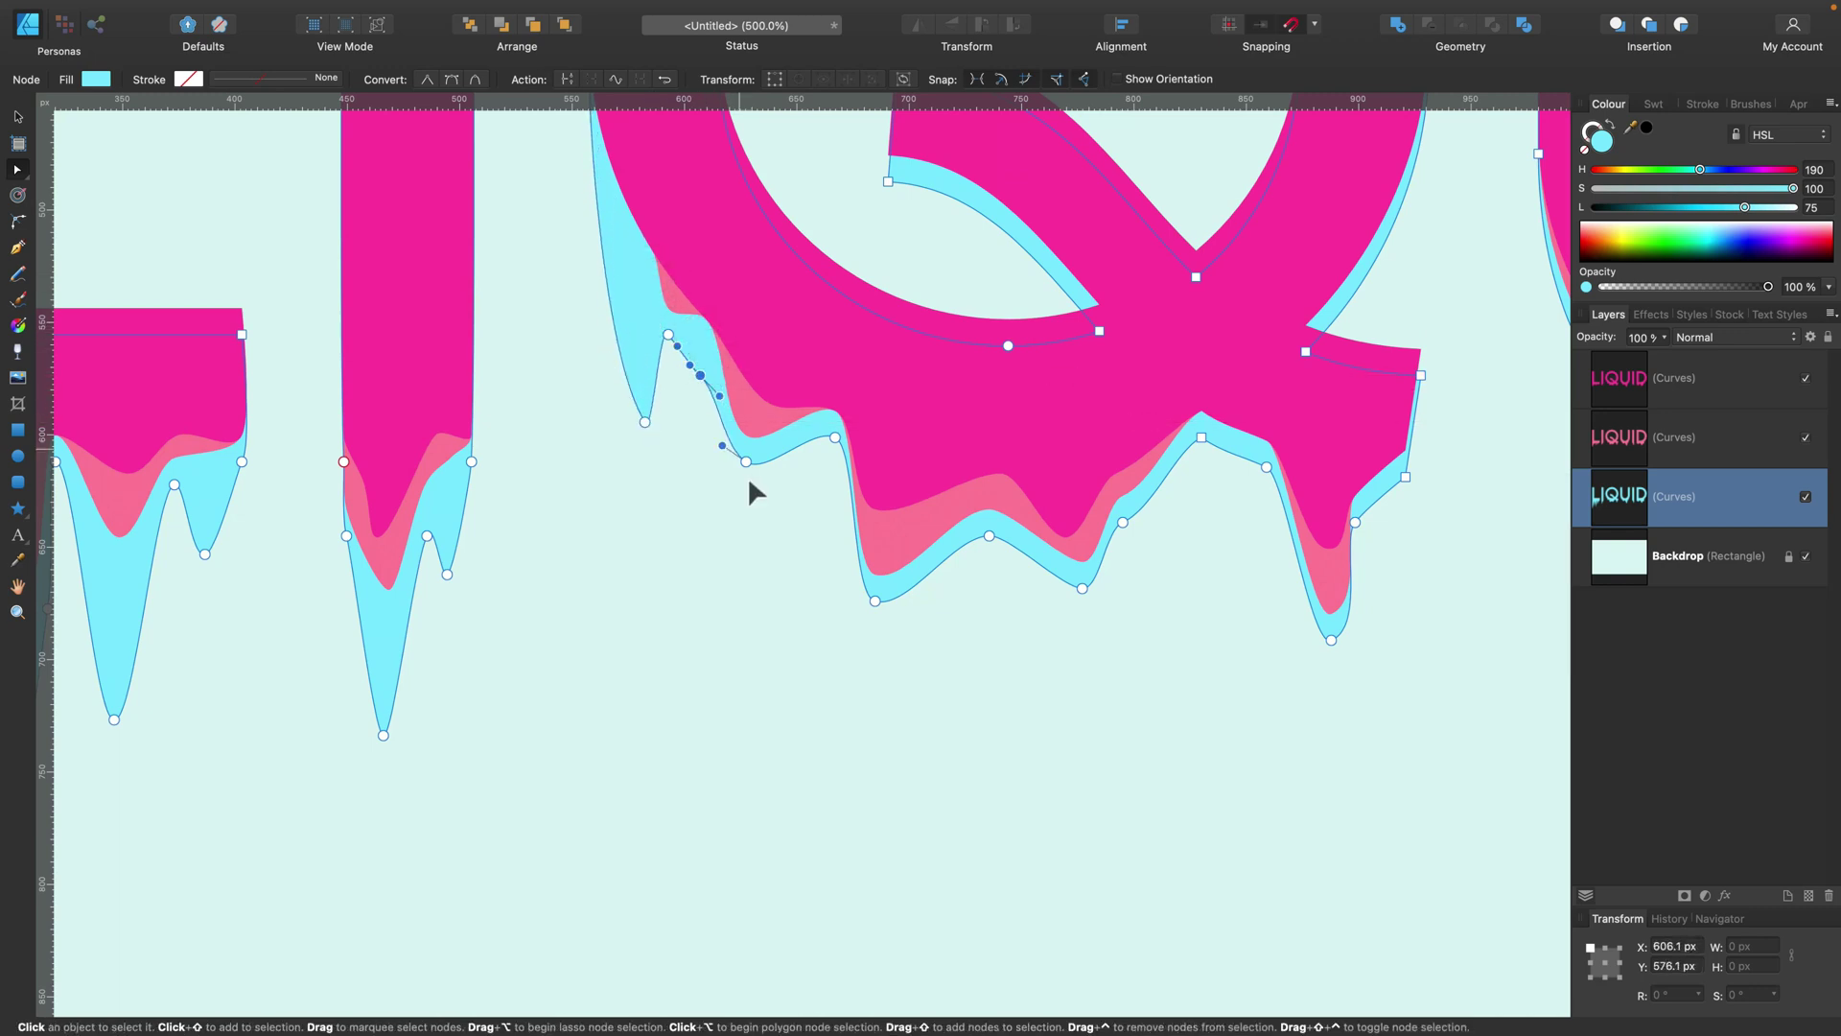
pyautogui.moveTo(746, 461); pyautogui.dragTo(747, 648)
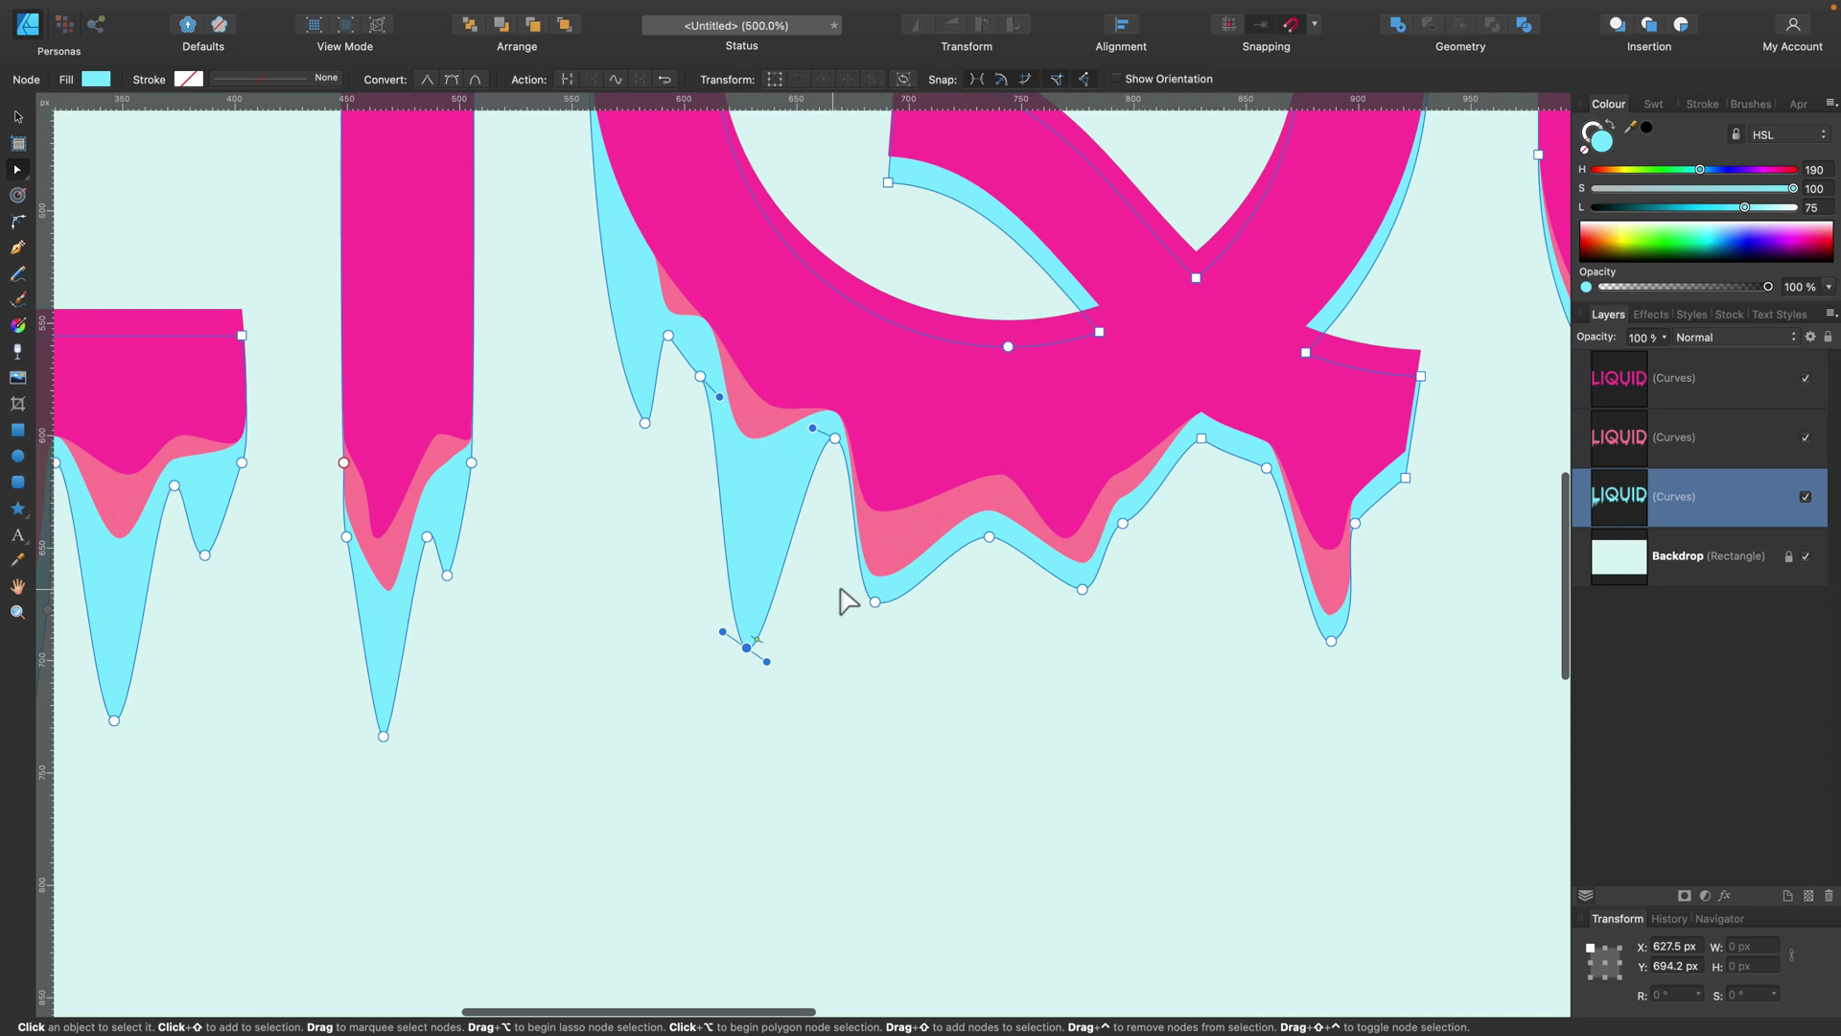
pyautogui.moveTo(876, 603); pyautogui.dragTo(876, 701)
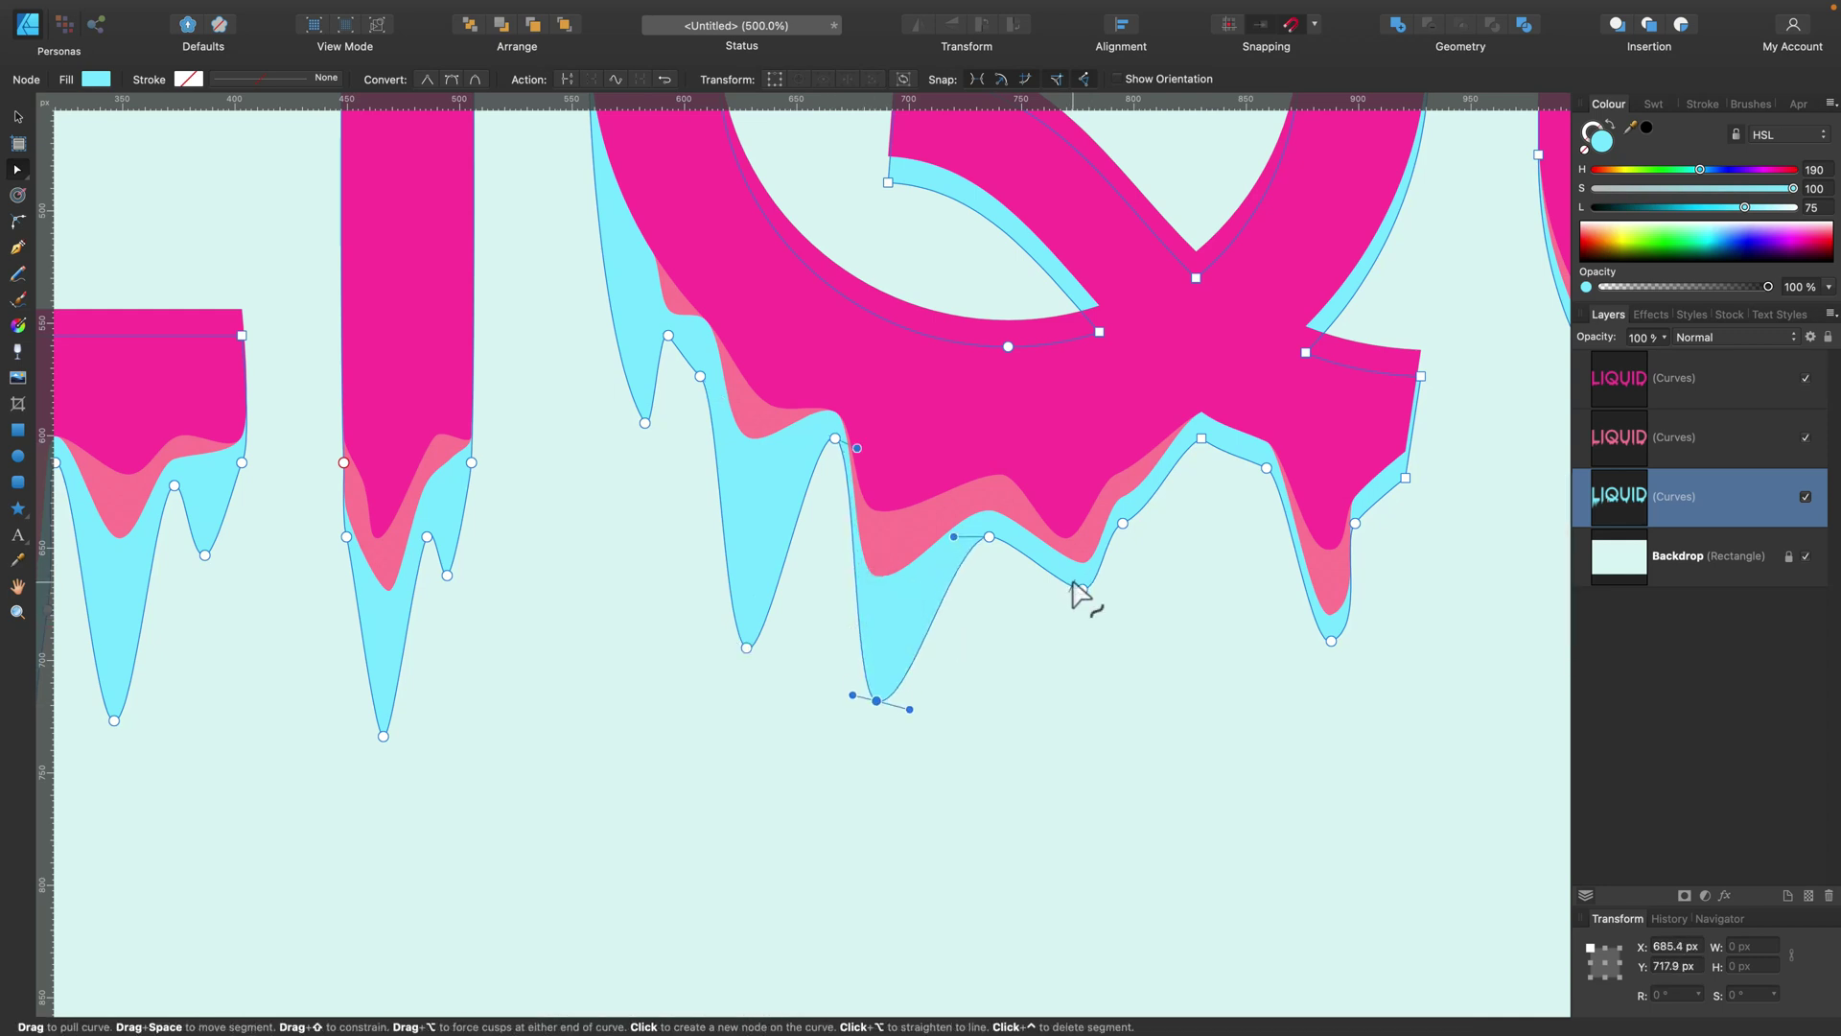
# Step: Add a new light-blue drip between two Q drips and extend the drip under the Q's tail
pyautogui.moveTo(1038, 562); pyautogui.dragTo(1019, 678)
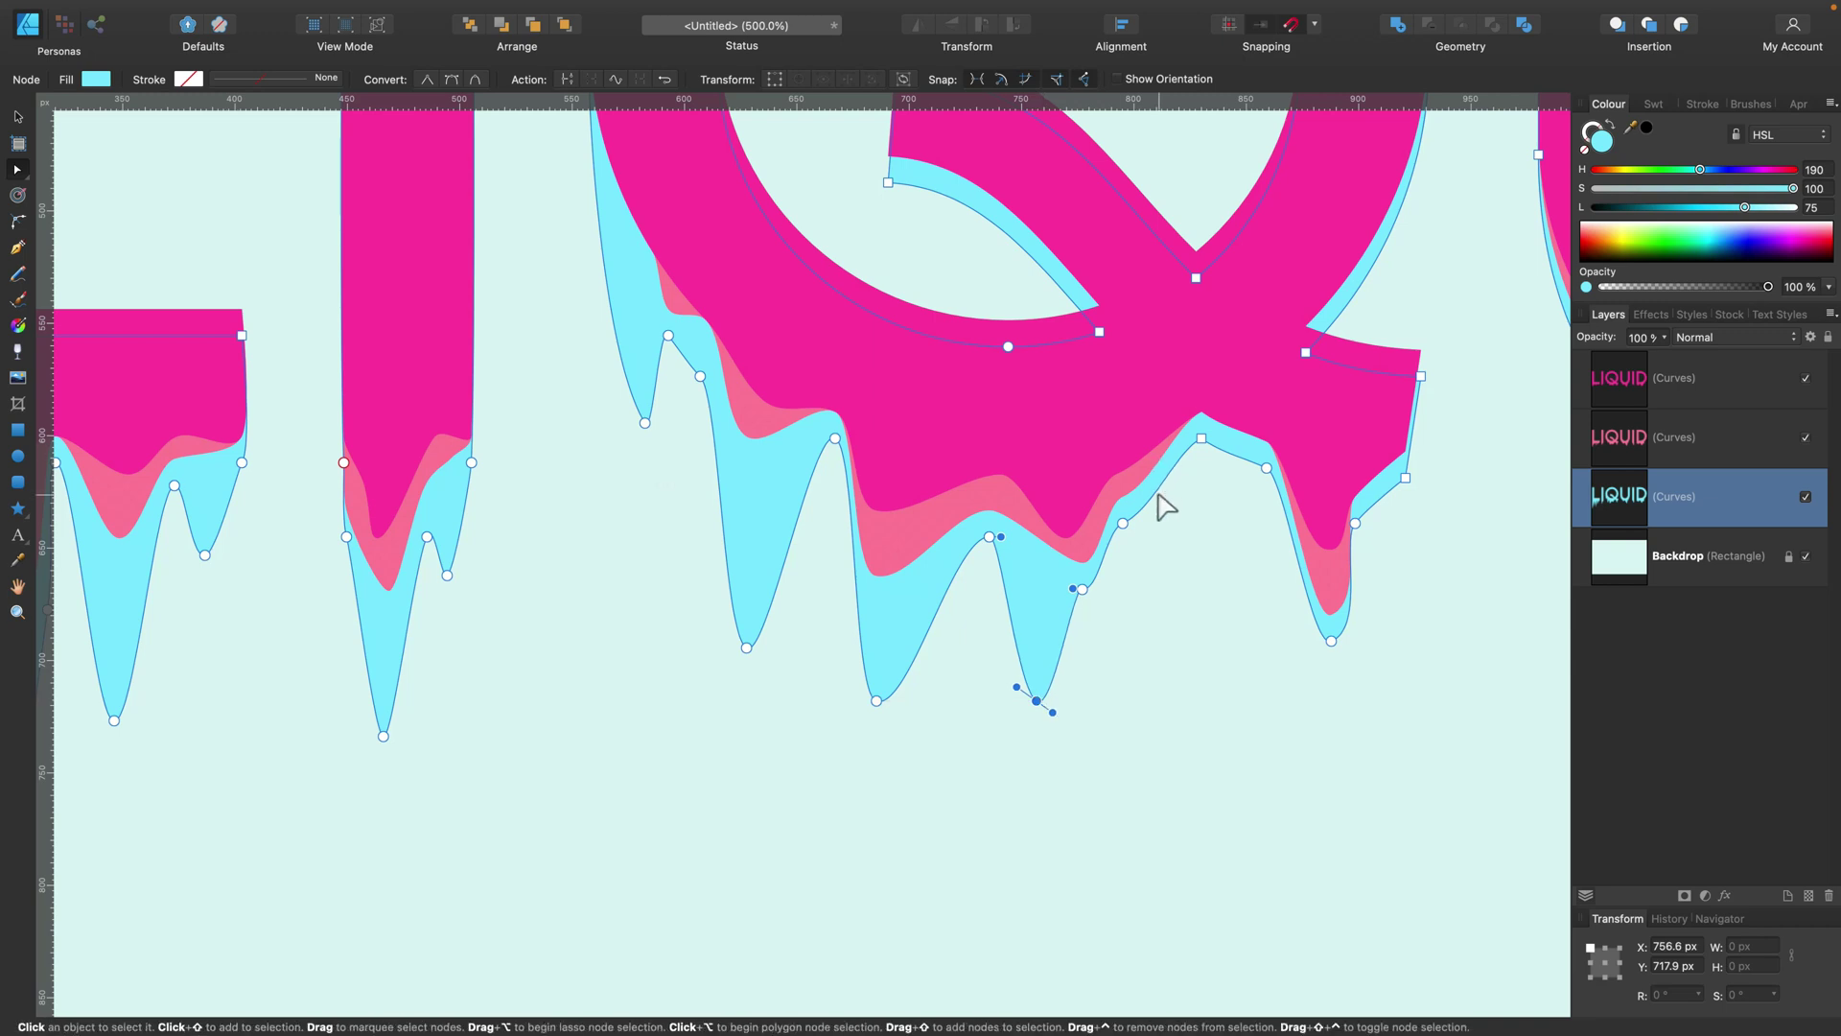
pyautogui.moveTo(1123, 523); pyautogui.dragTo(1126, 556)
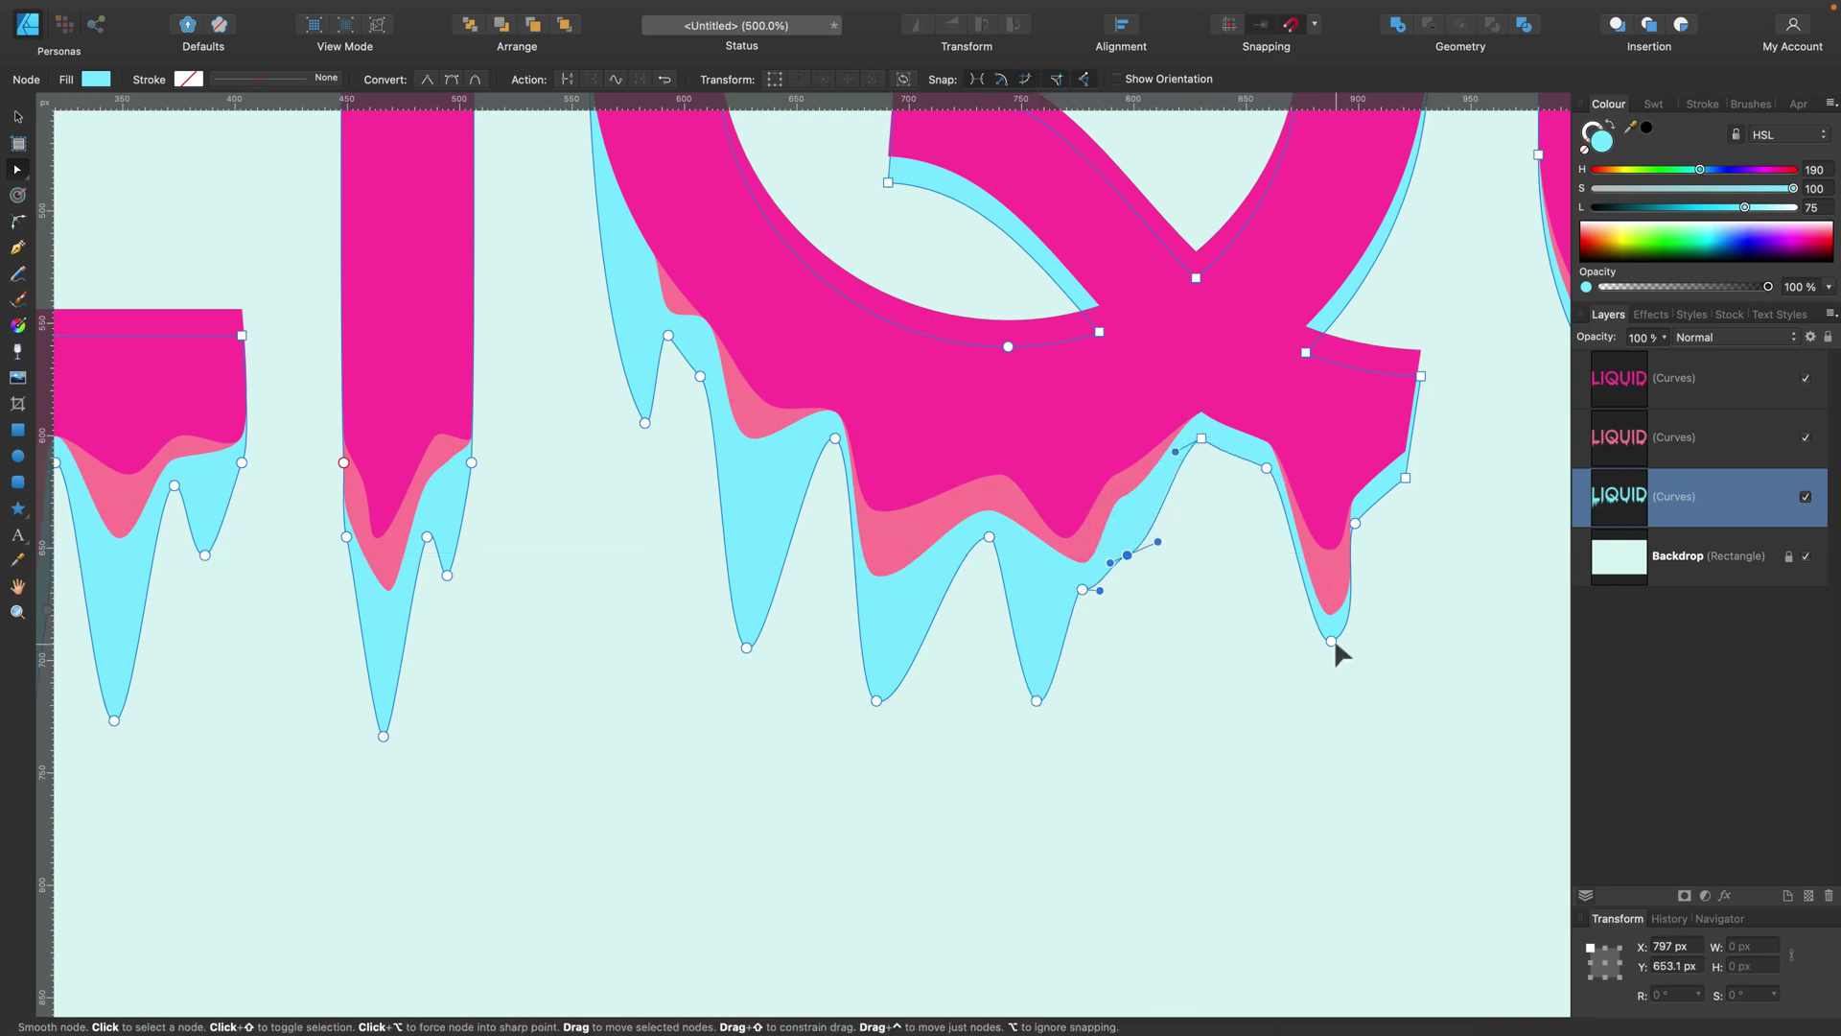
pyautogui.moveTo(1331, 640); pyautogui.dragTo(1410, 729)
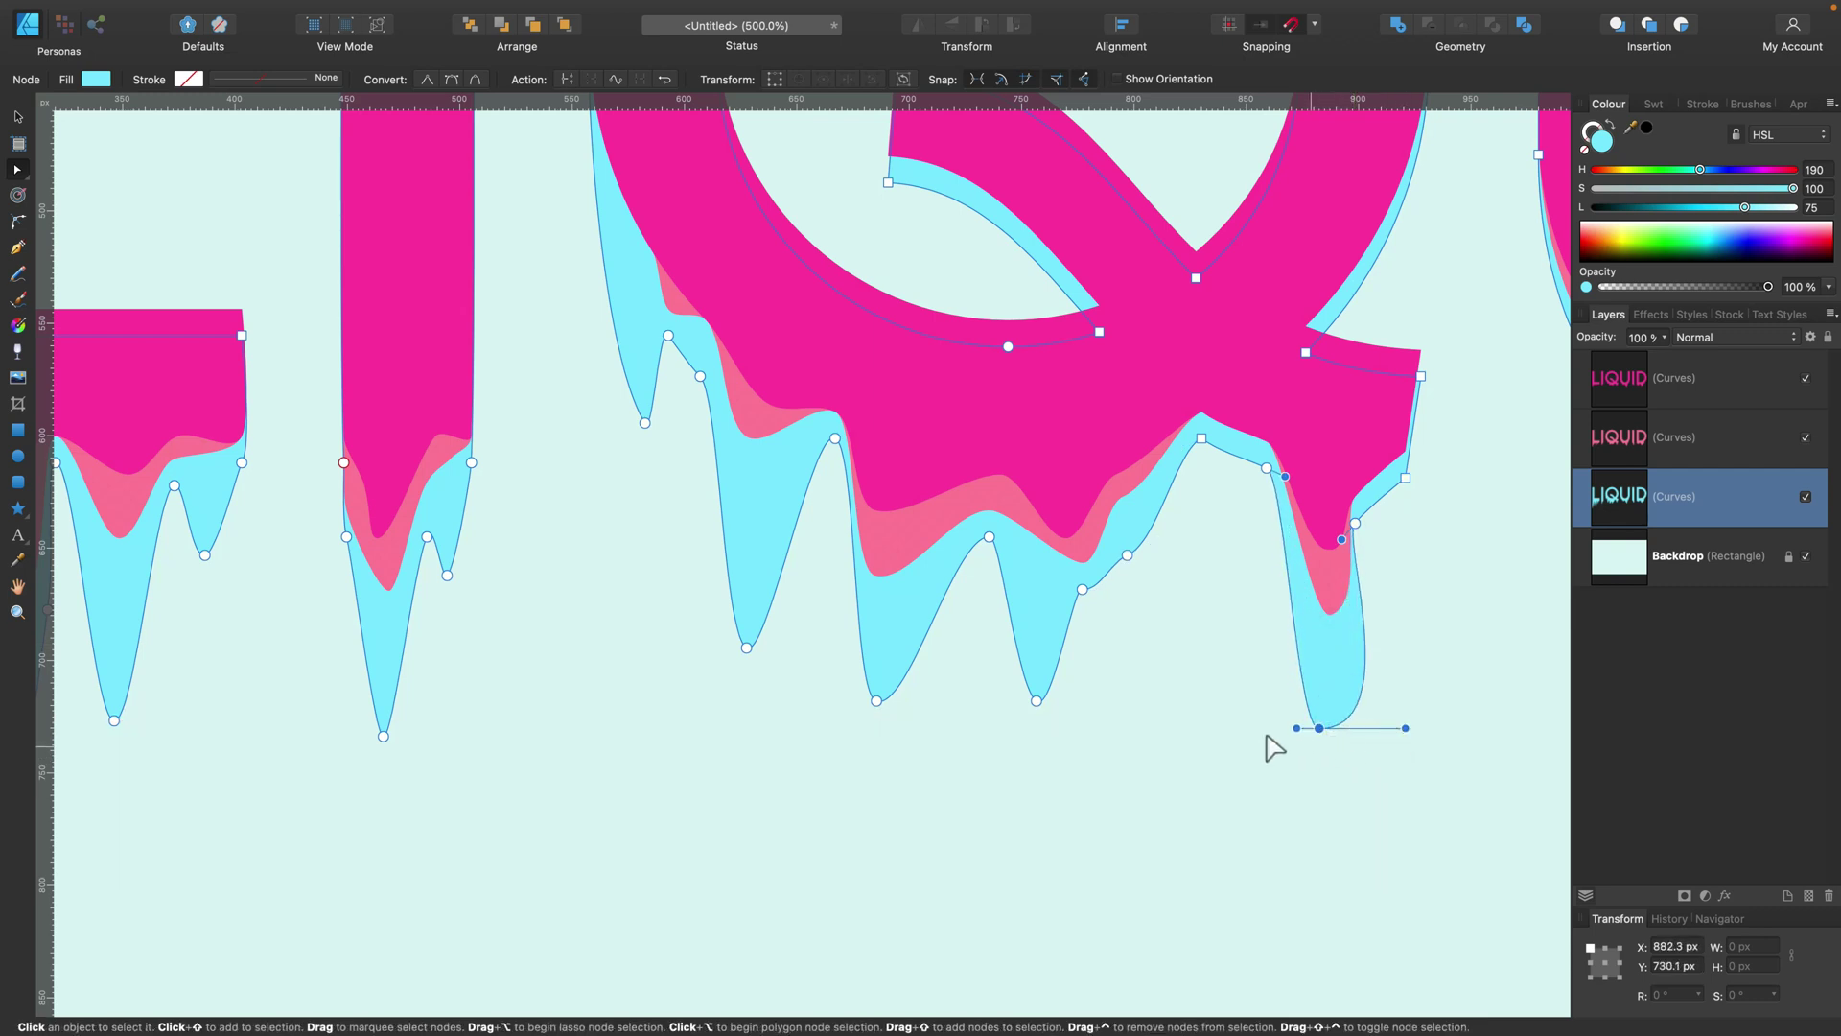
pyautogui.click(1189, 568)
pyautogui.hscroll(5, 1189, 568)
pyautogui.click(851, 477)
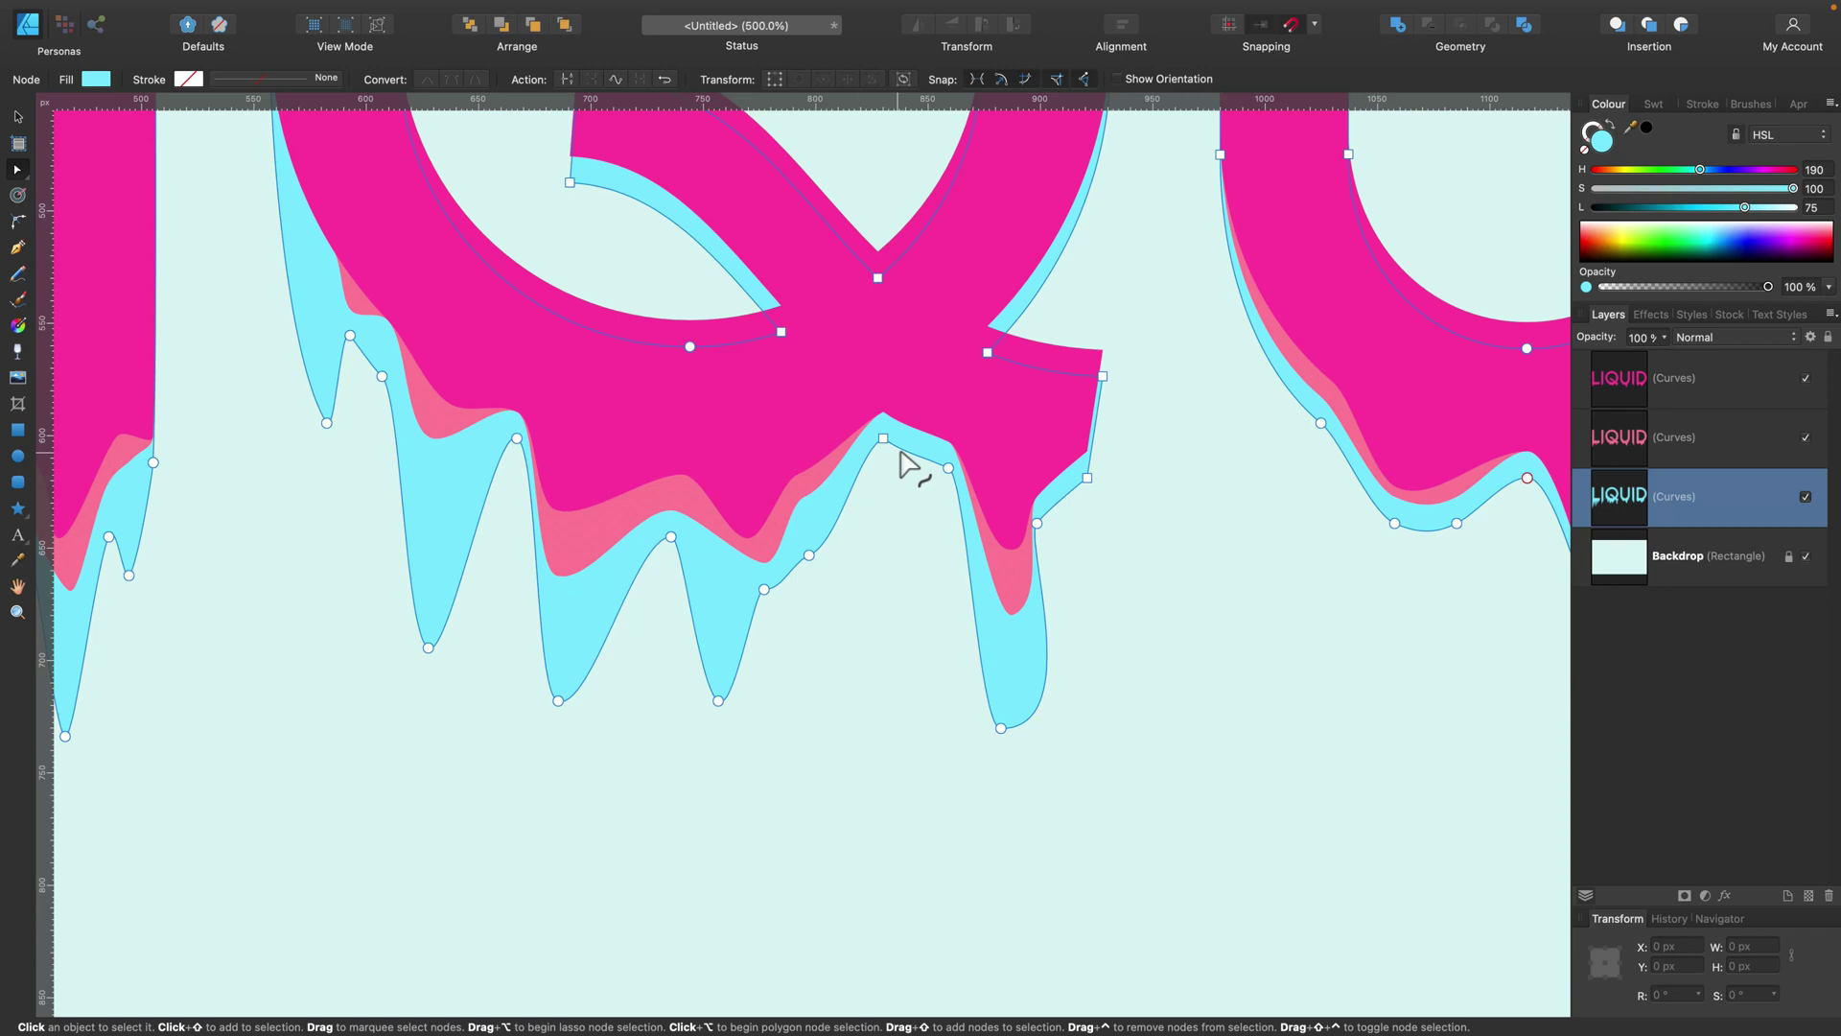
pyautogui.moveTo(906, 523); pyautogui.dragTo(907, 537)
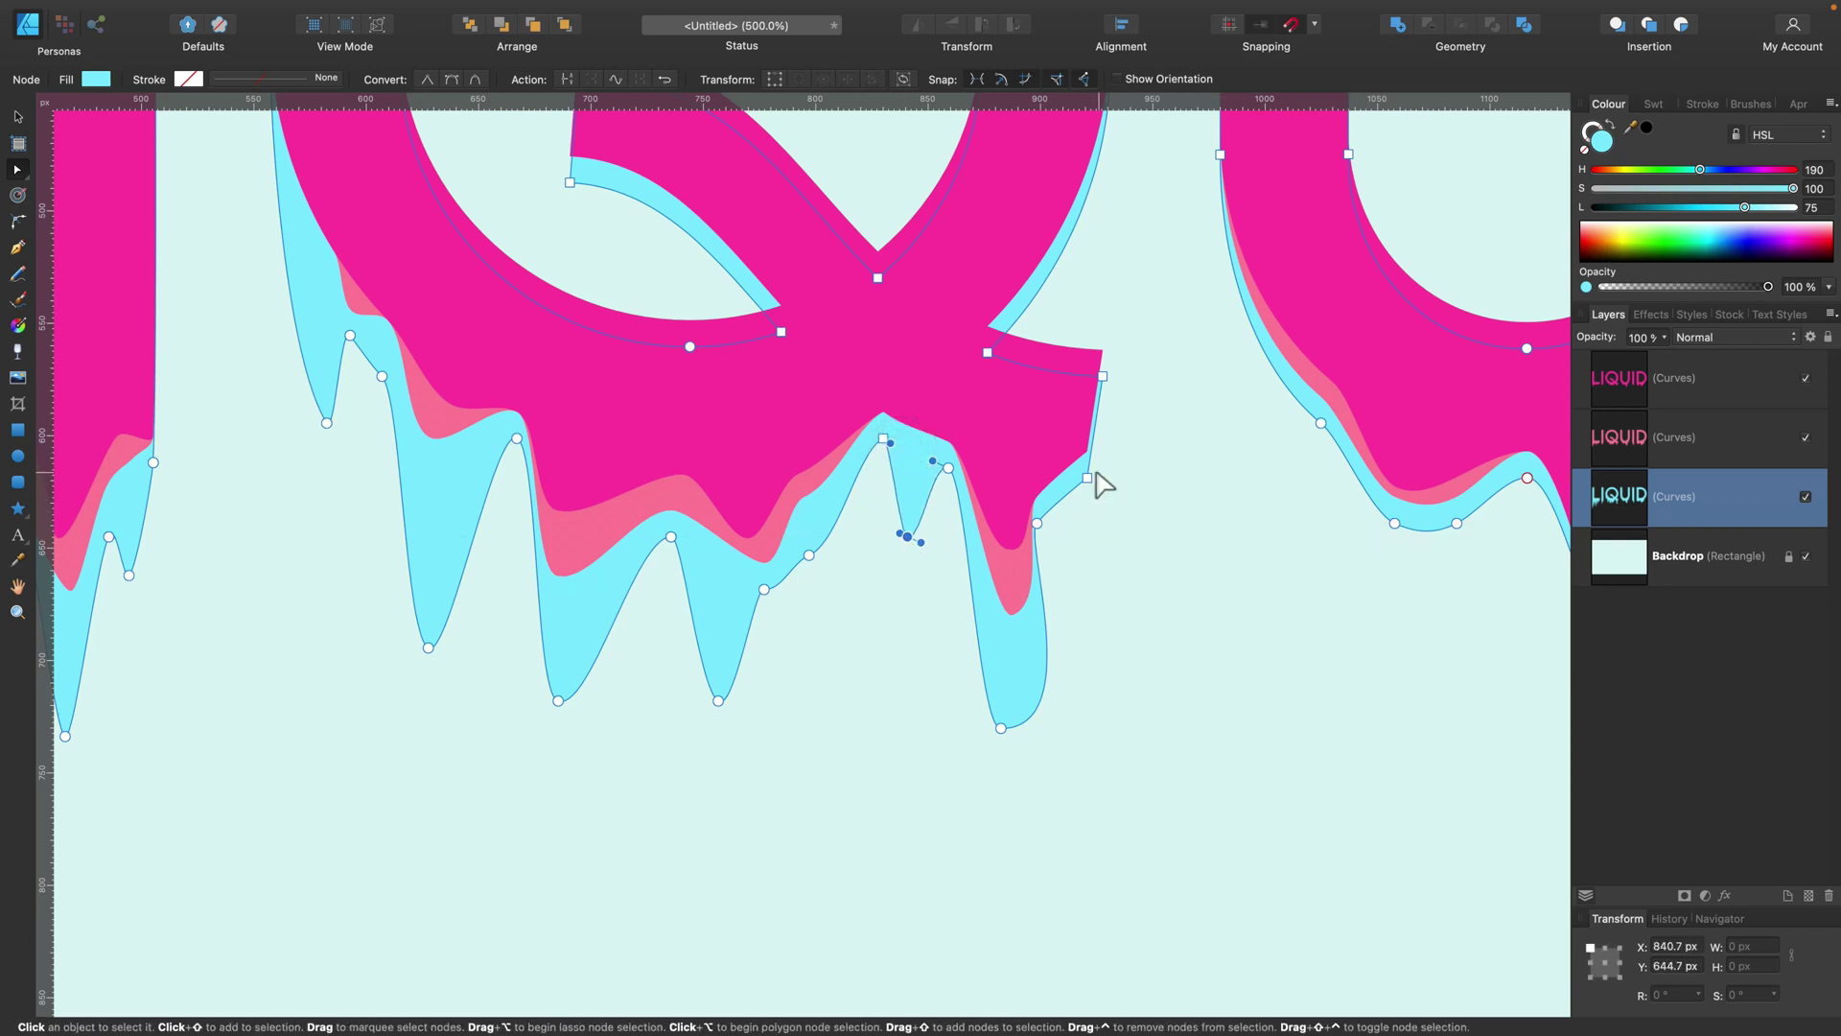
pyautogui.hscroll(1, 1093, 509)
pyautogui.click(1090, 502)
# Step: Pull new, deeper light-blue drips down under the U, including its small right drip
pyautogui.scroll(2, 1113, 428)
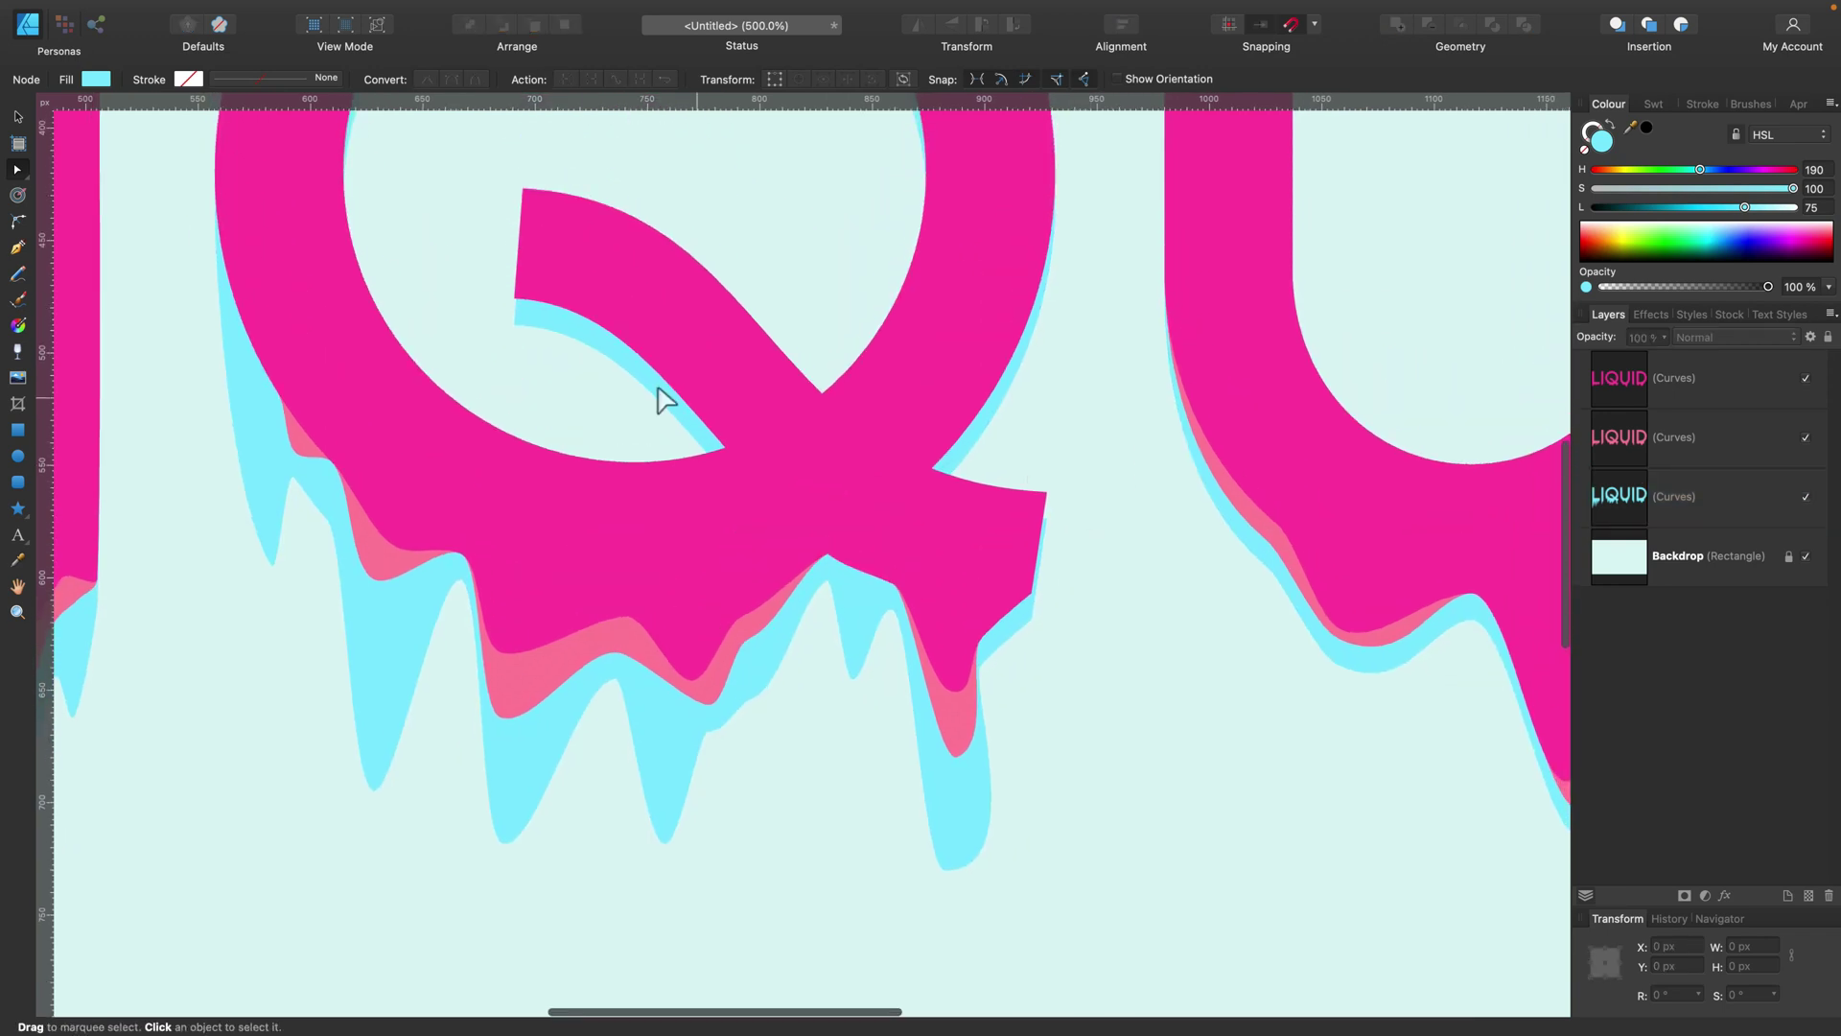
pyautogui.hscroll(6, 953, 579)
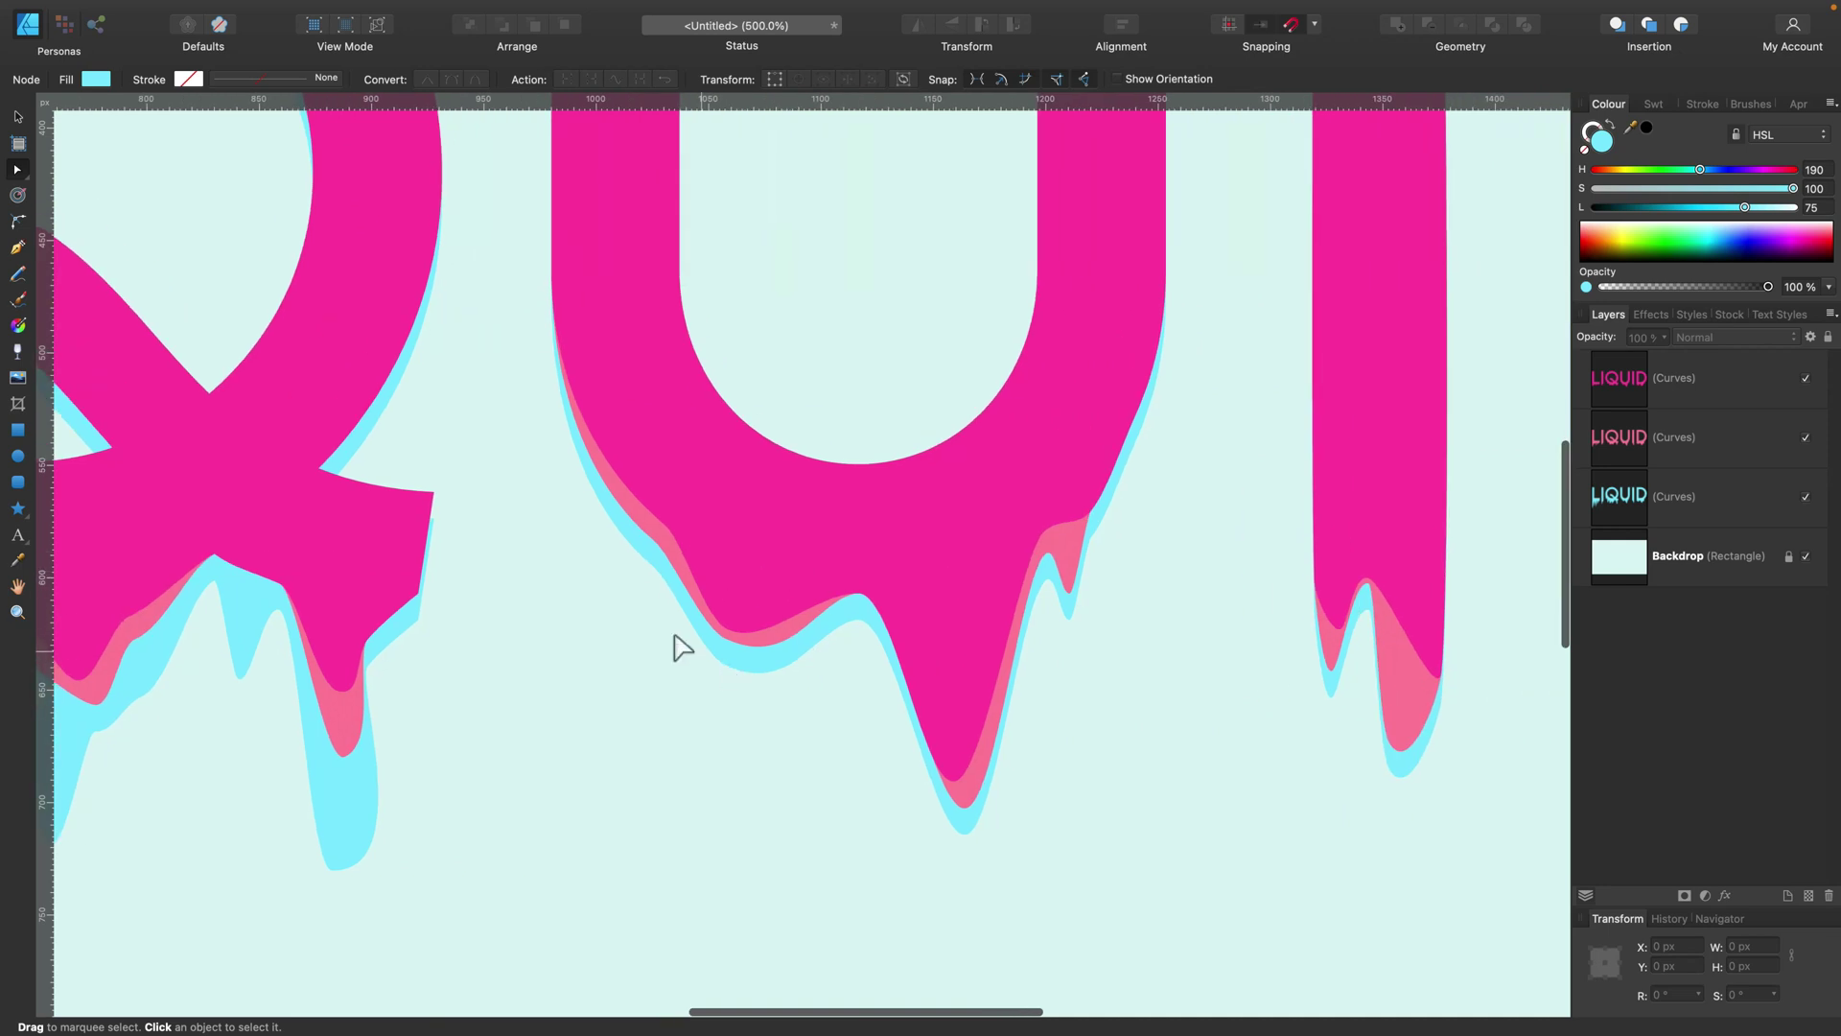
pyautogui.click(659, 577)
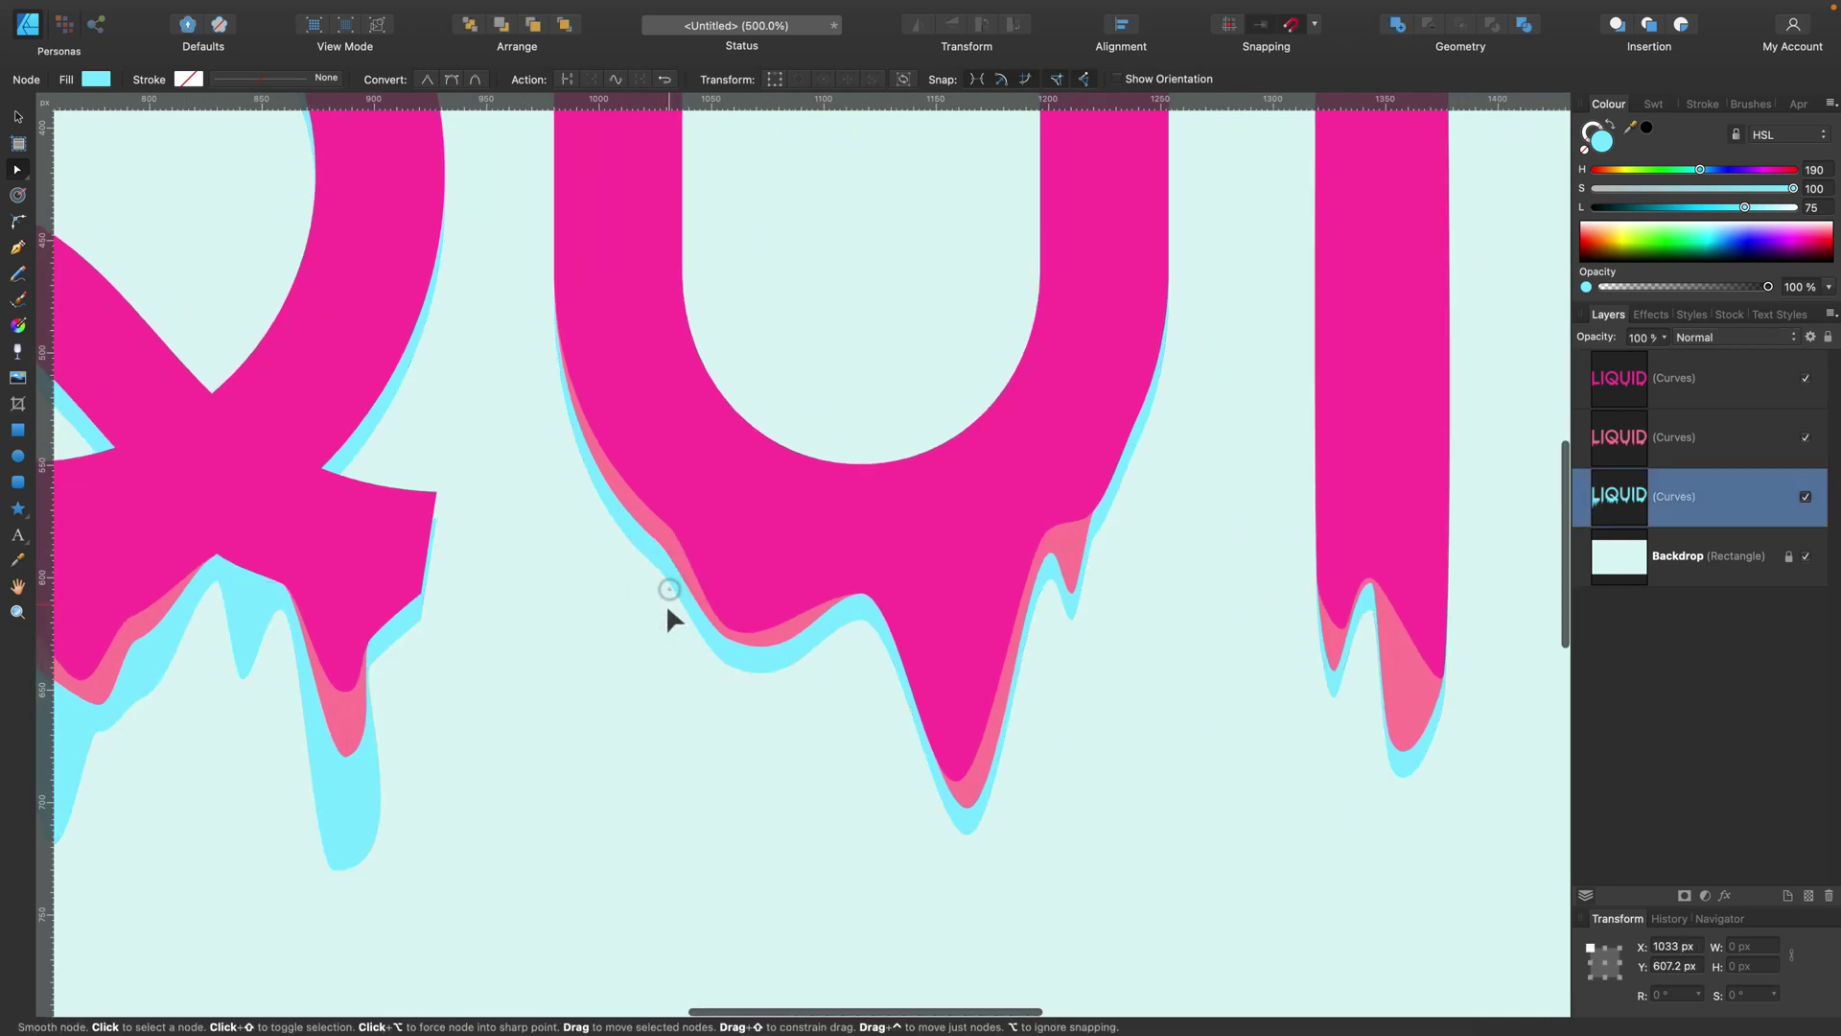
pyautogui.click(667, 725)
pyautogui.moveTo(786, 659); pyautogui.dragTo(783, 791)
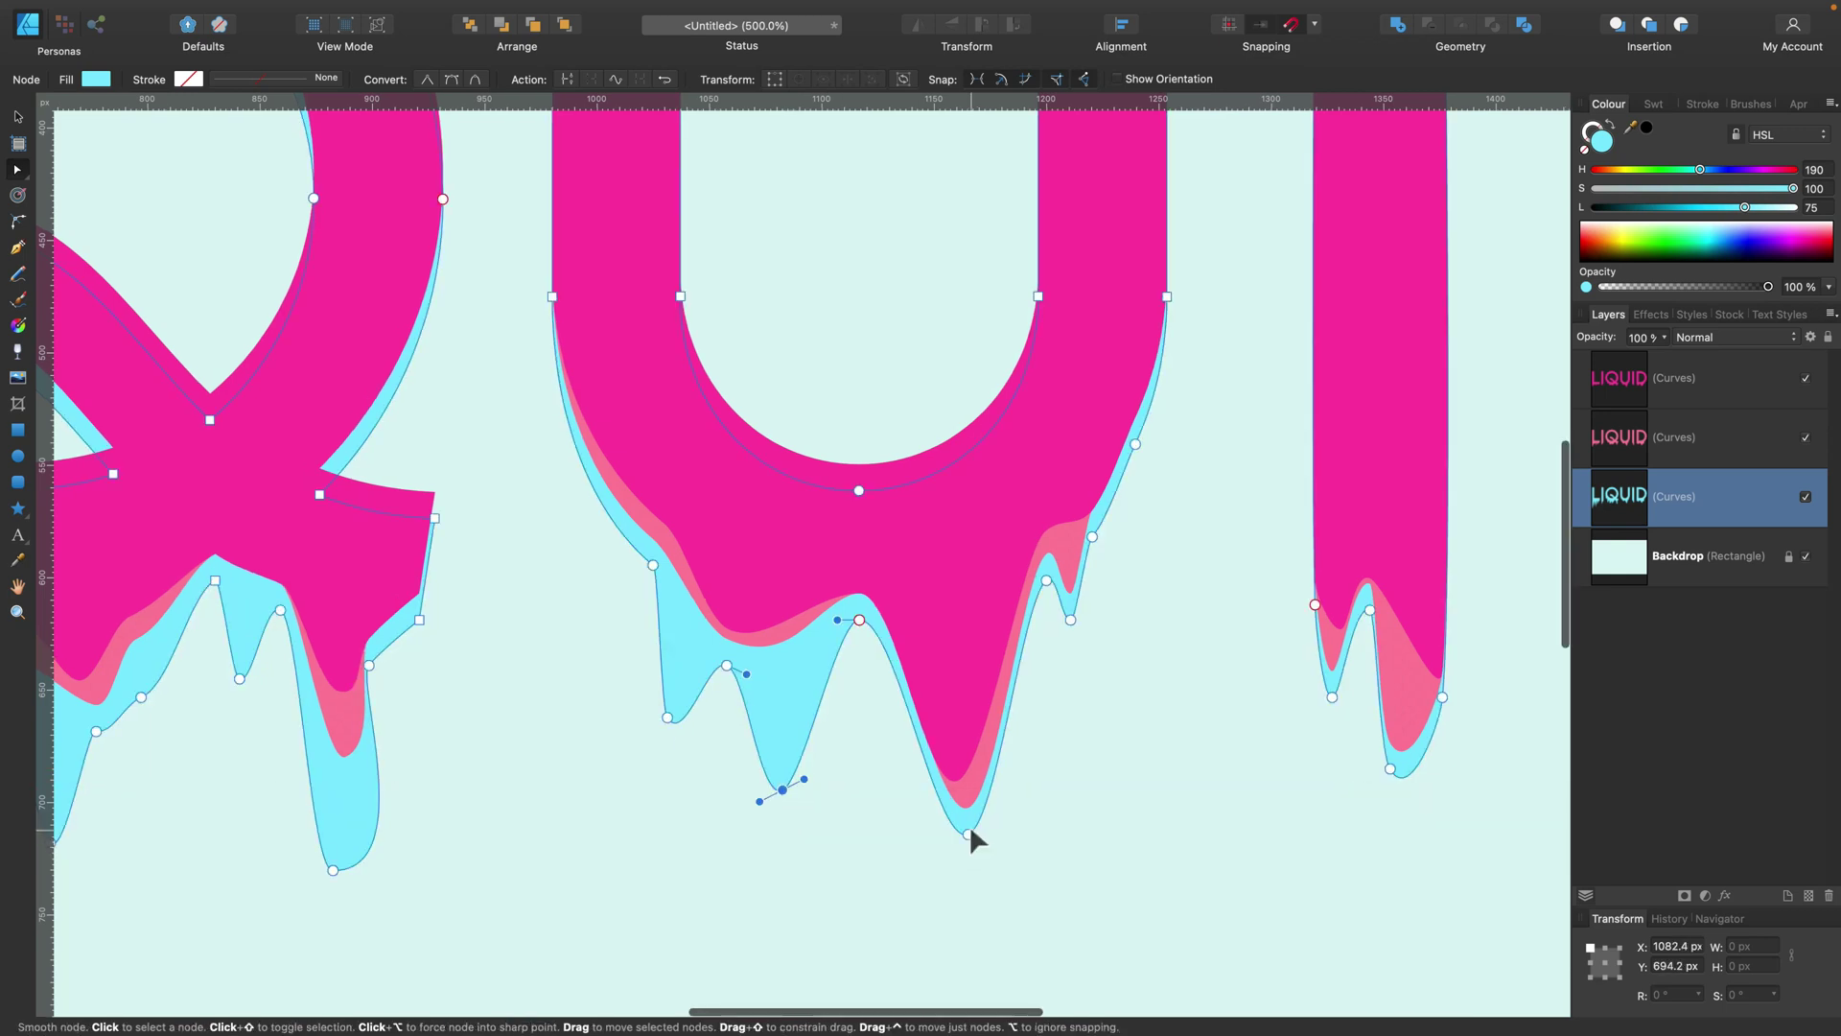
pyautogui.moveTo(969, 832); pyautogui.dragTo(966, 912)
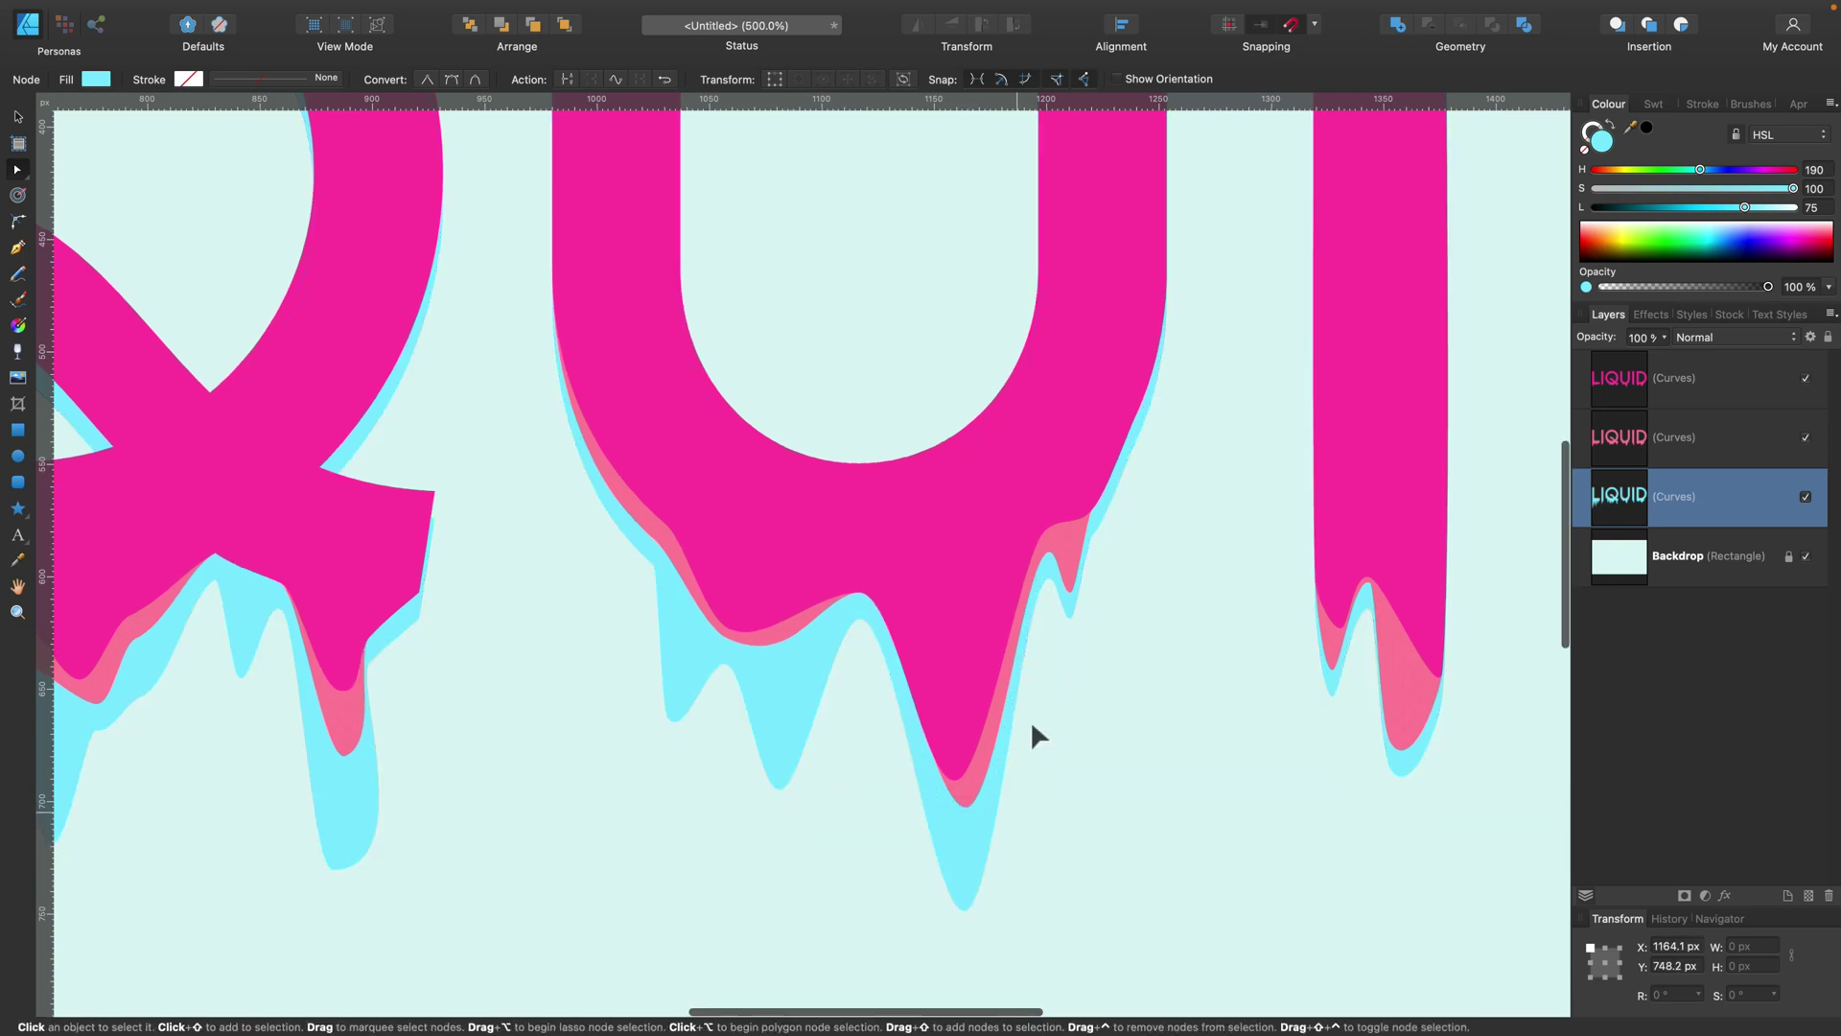
pyautogui.moveTo(1070, 619); pyautogui.dragTo(1069, 717)
pyautogui.hscroll(5, 1151, 623)
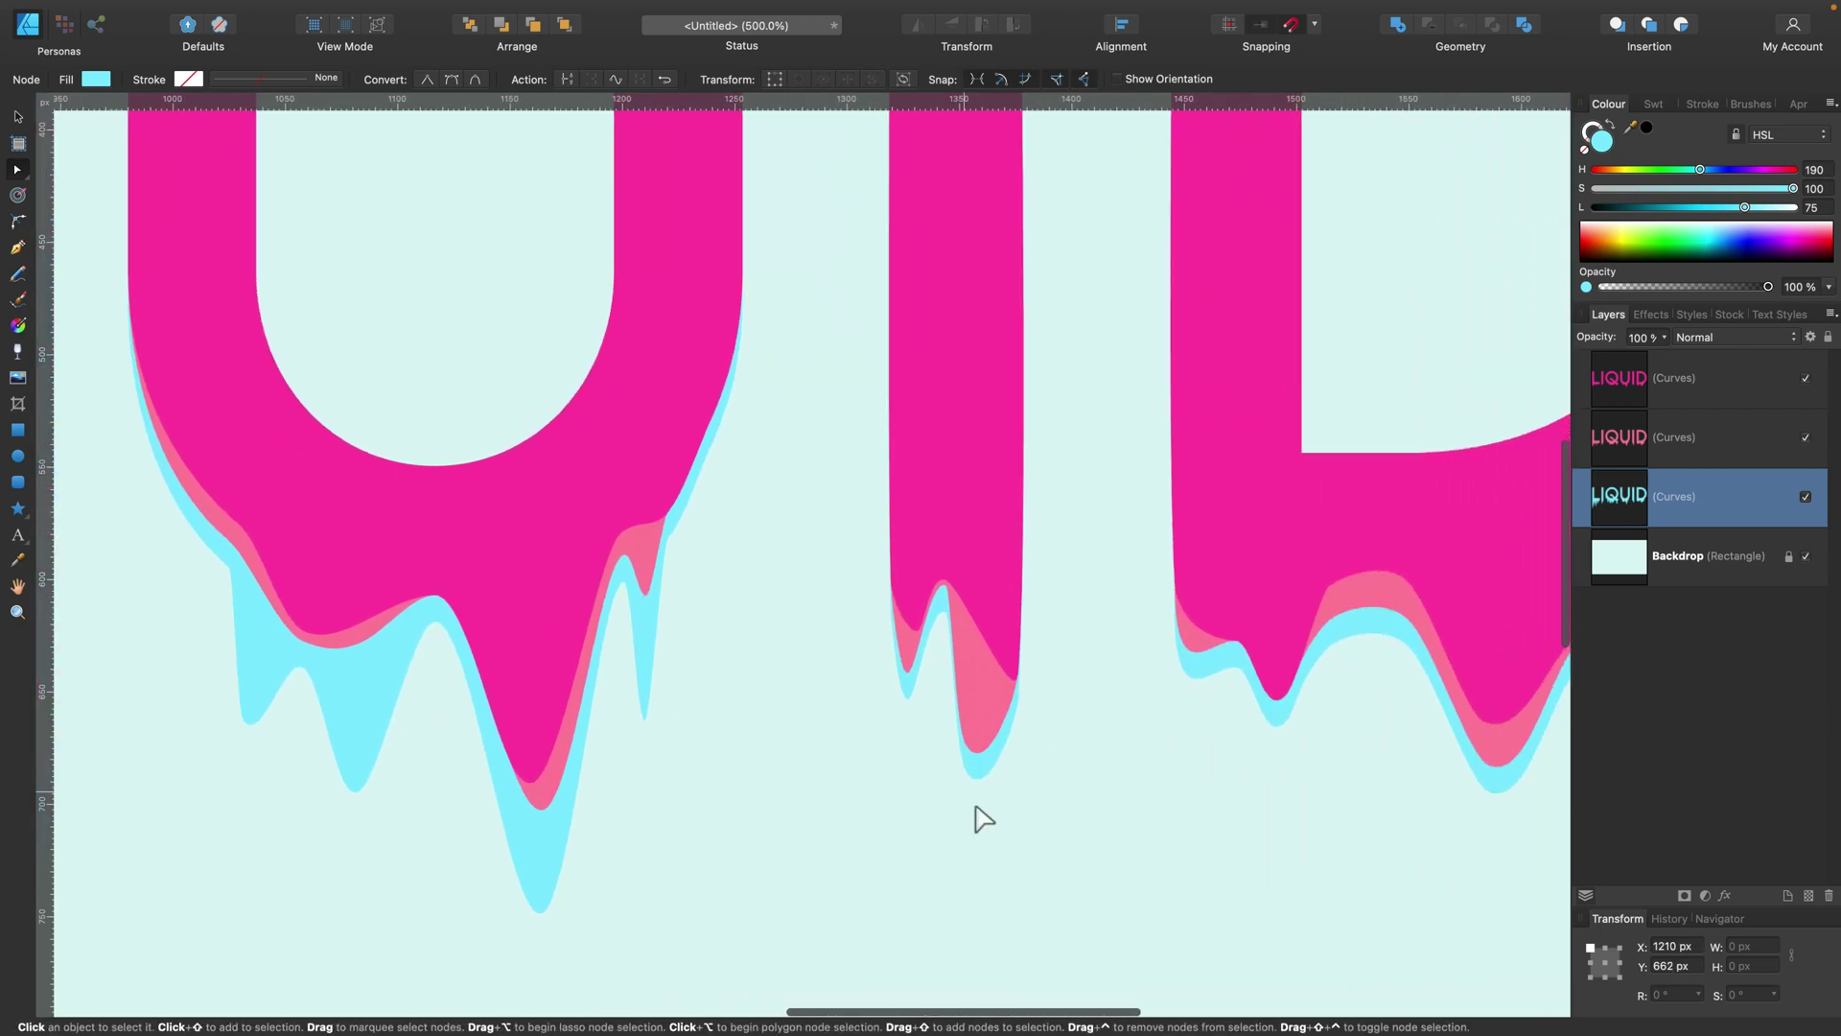
# Step: Lengthen the left drip under the I and deepen the drips under the D's left side
pyautogui.moveTo(908, 700); pyautogui.dragTo(956, 871)
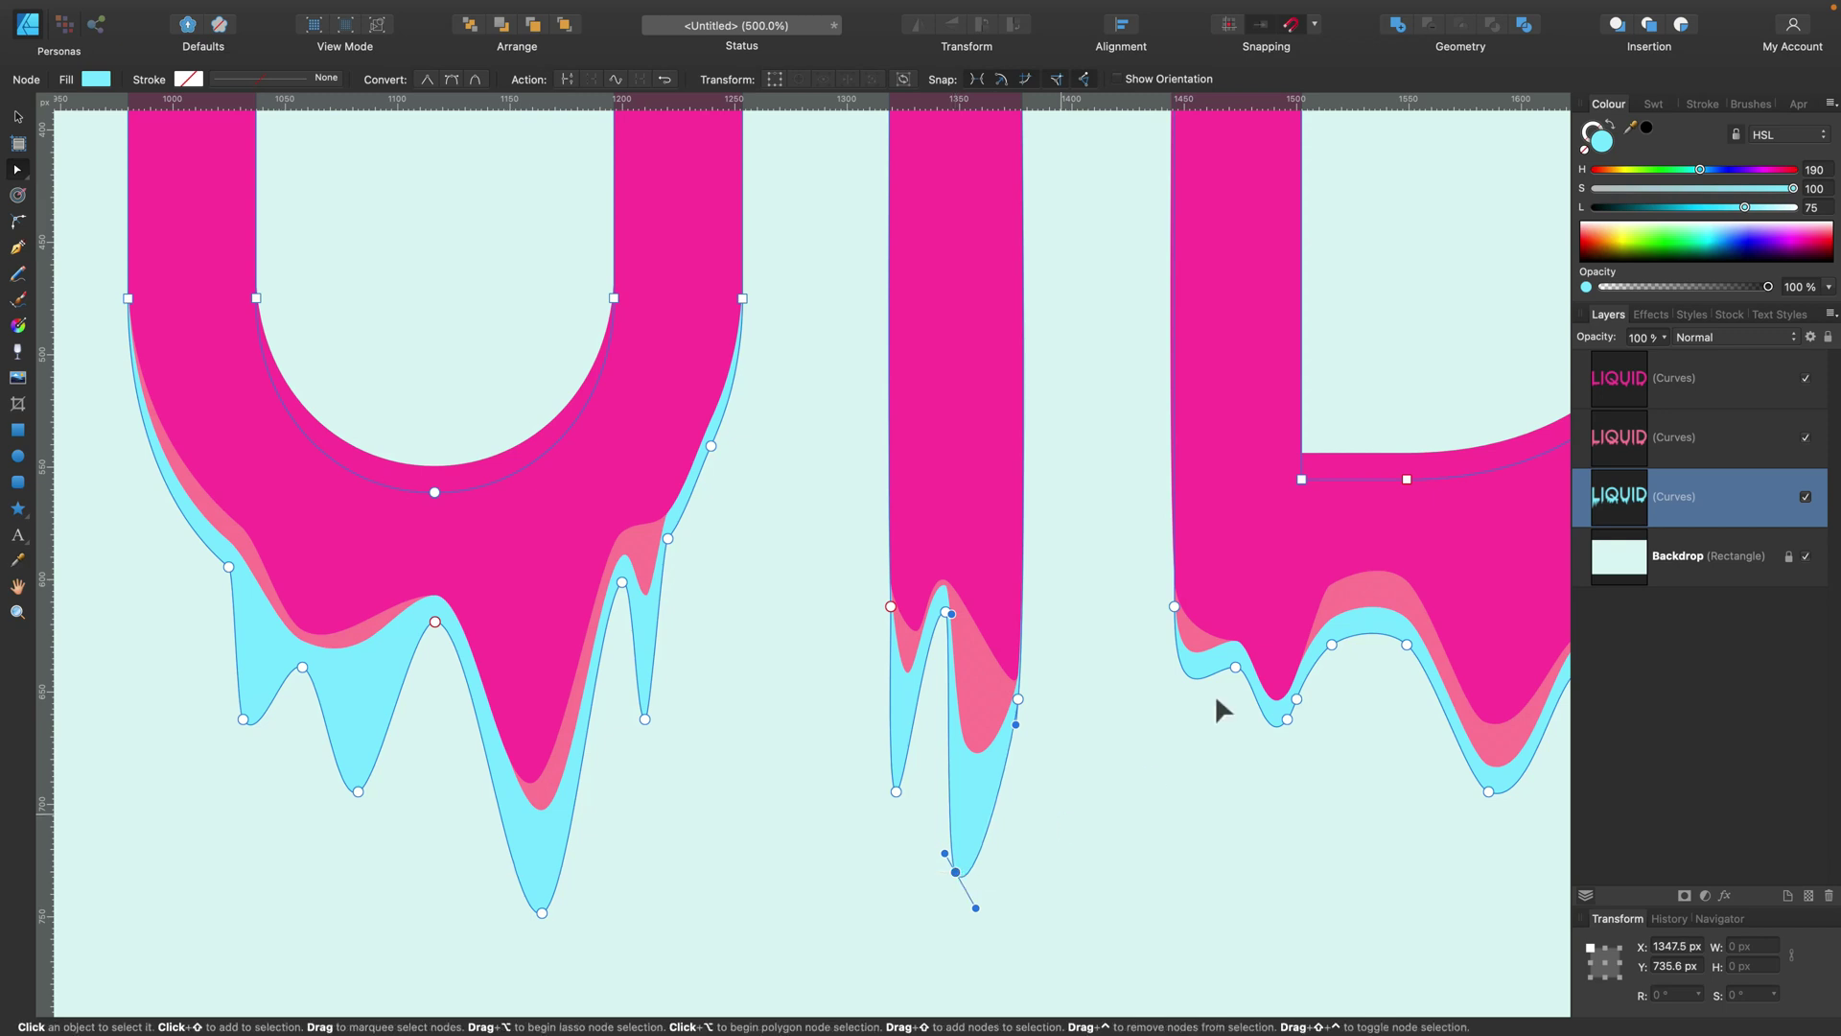
pyautogui.click(1174, 606)
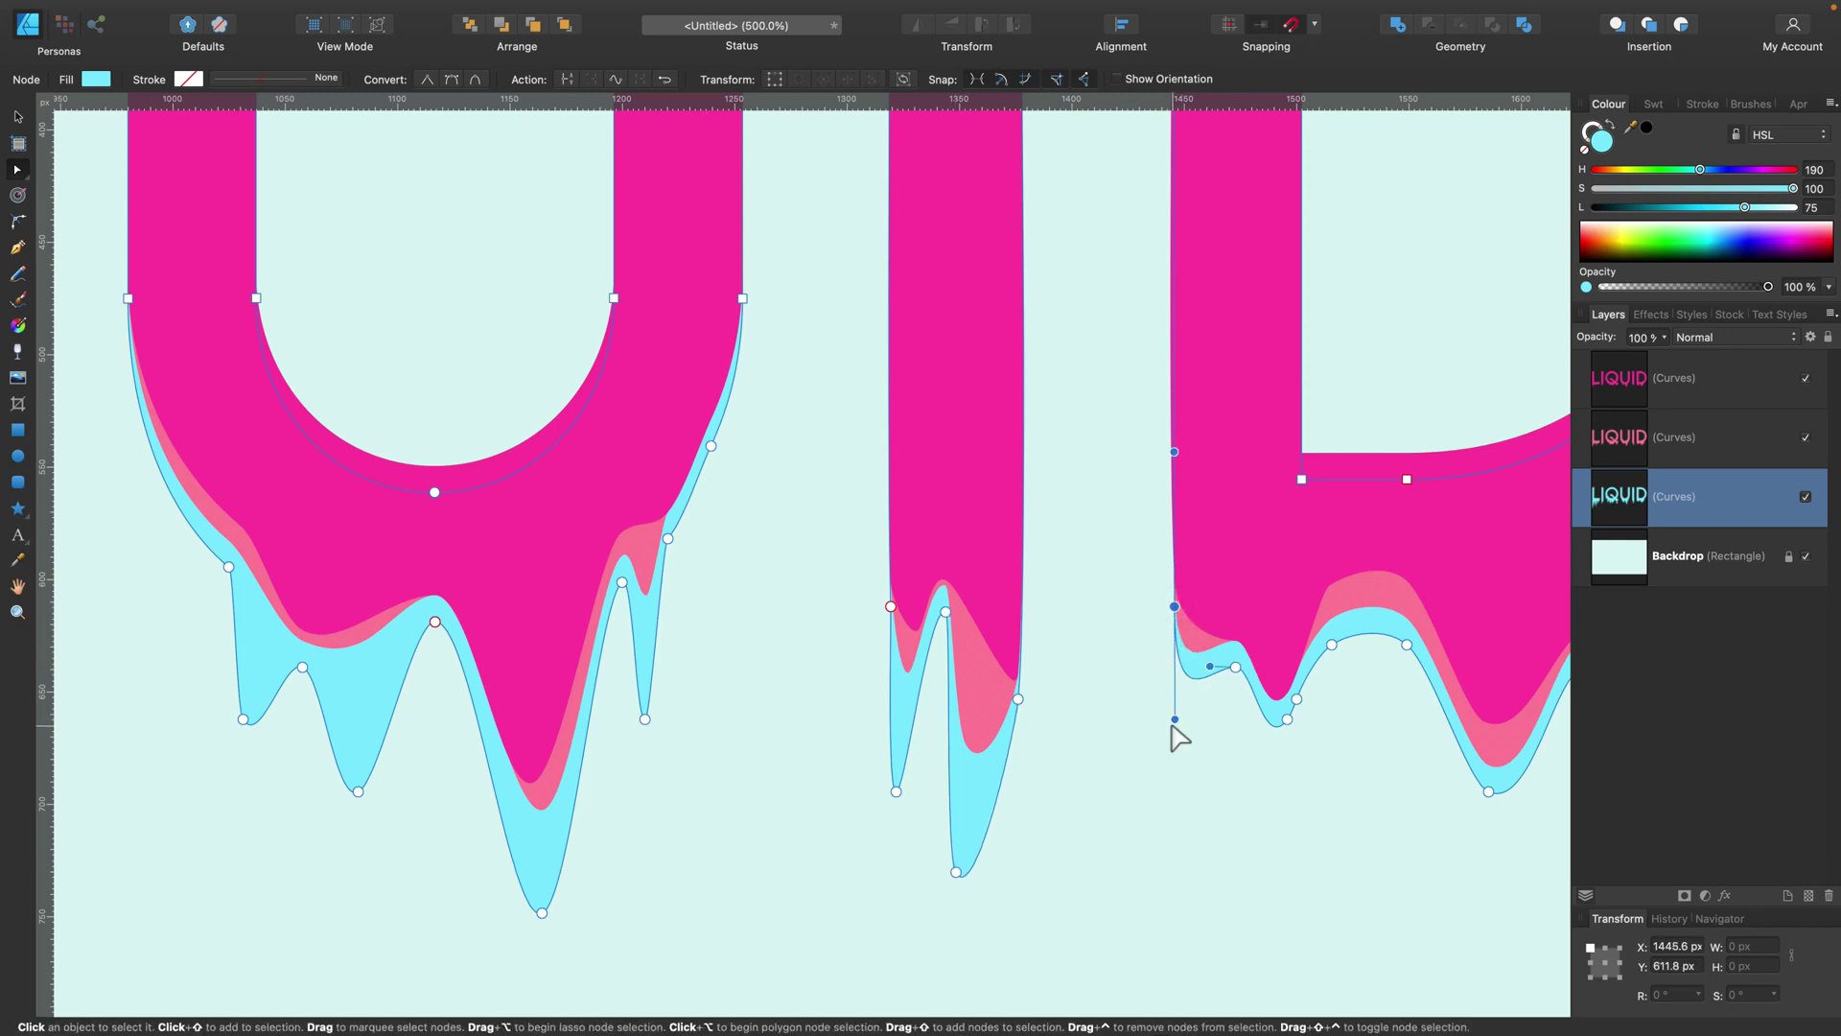
pyautogui.moveTo(1168, 871); pyautogui.dragTo(1172, 868)
pyautogui.click(1174, 606)
pyautogui.moveTo(1192, 728); pyautogui.dragTo(1175, 734)
pyautogui.moveTo(1176, 824); pyautogui.dragTo(1175, 835)
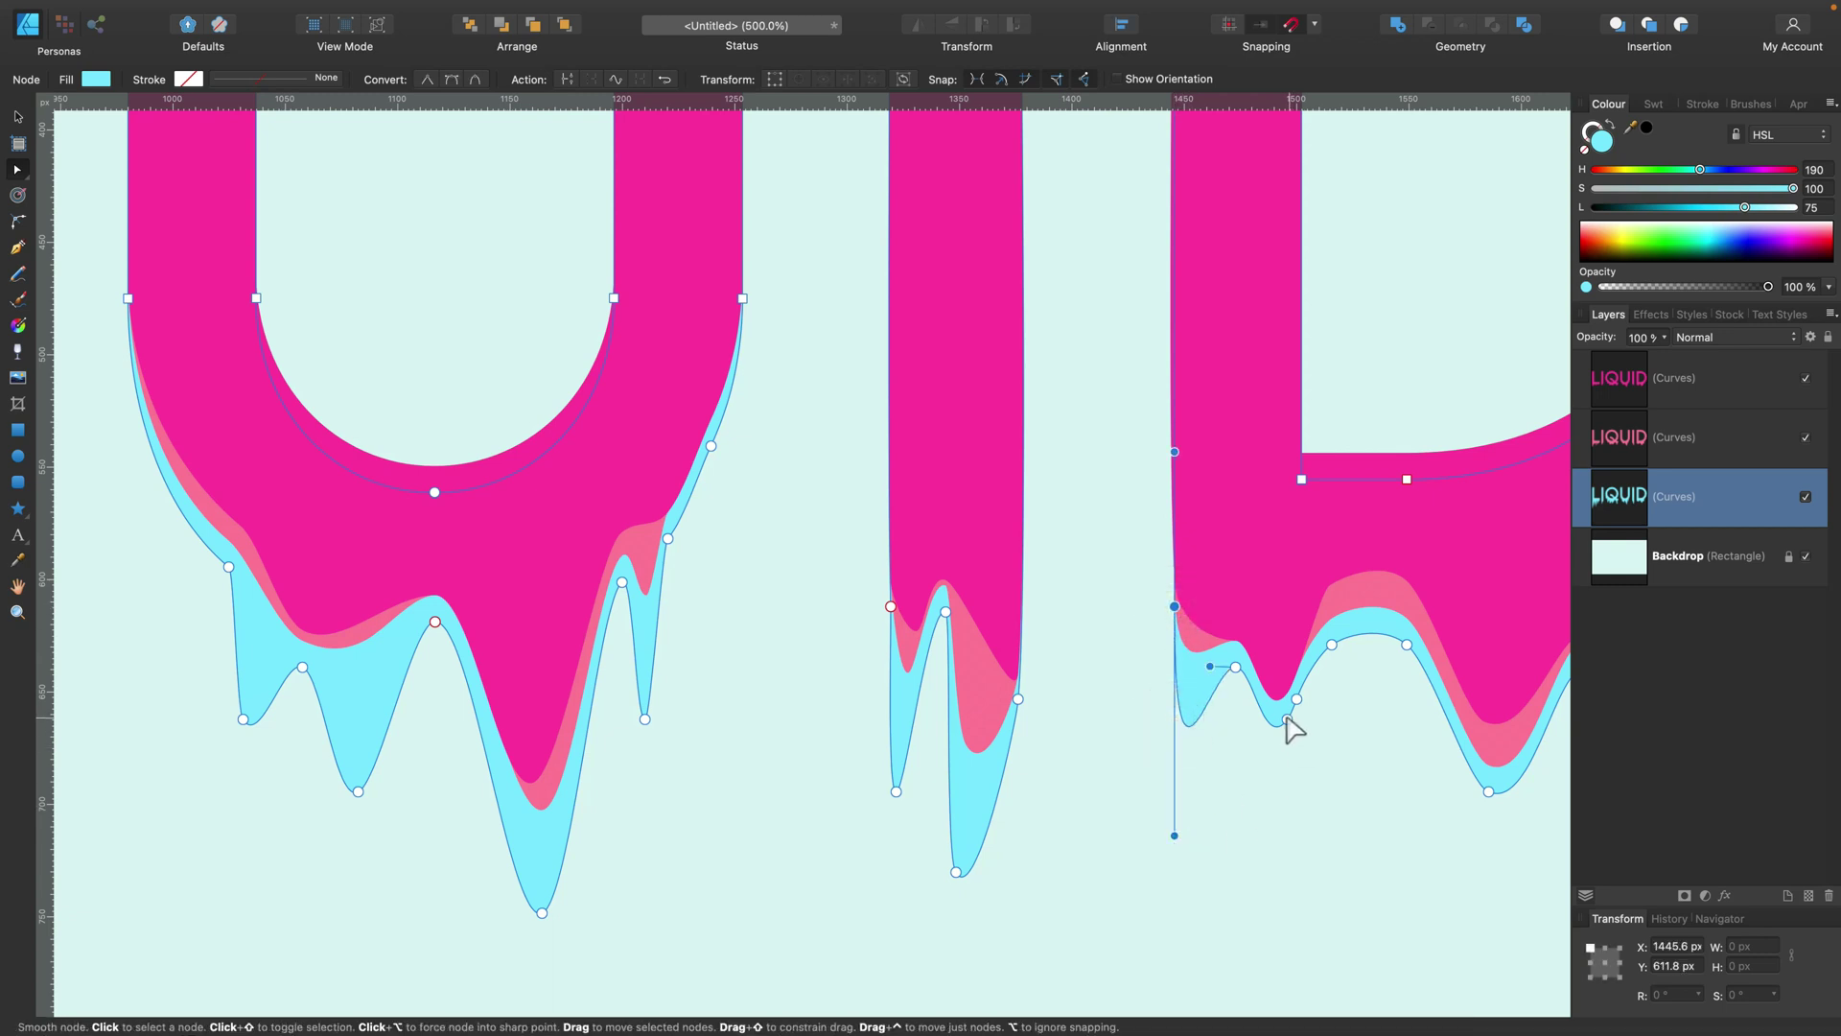
pyautogui.moveTo(1287, 719); pyautogui.dragTo(1238, 915)
# Step: Add a small new light-blue drip on the D's right curve, then deselect the shape
pyautogui.hscroll(5, 1389, 719)
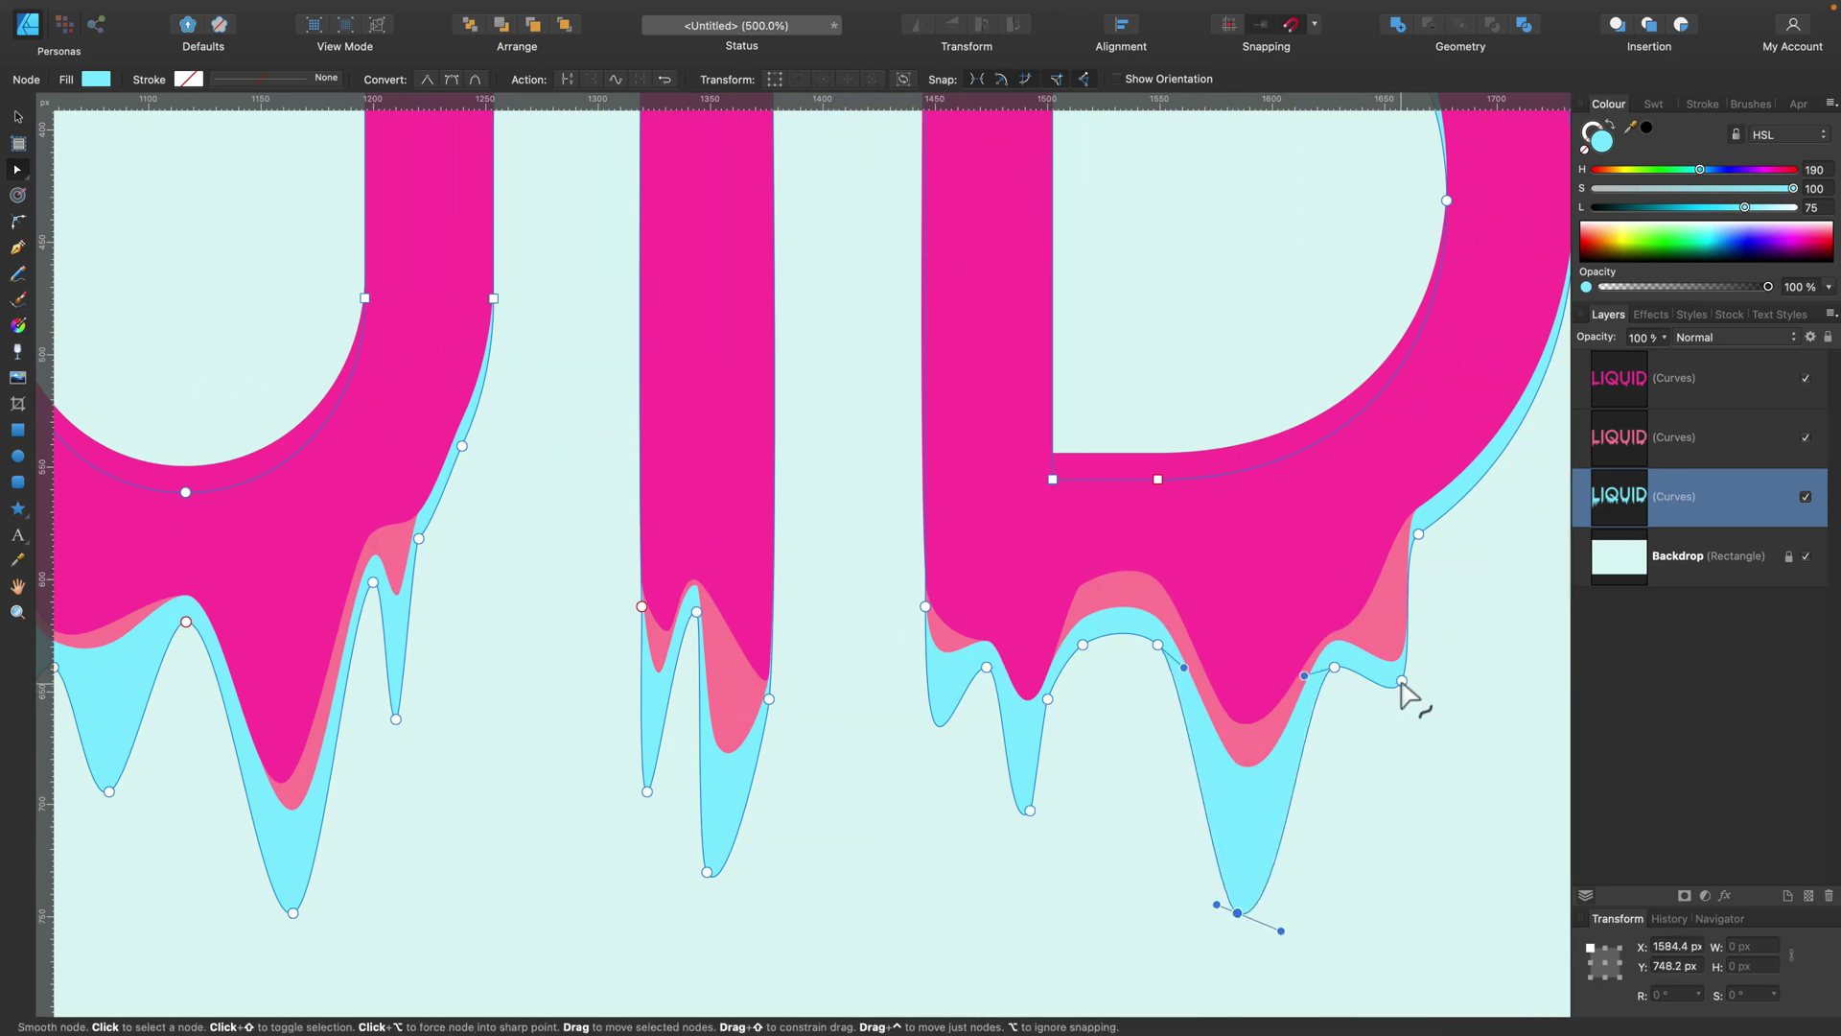
pyautogui.moveTo(1406, 786); pyautogui.dragTo(1400, 807)
pyautogui.hscroll(5, 1409, 753)
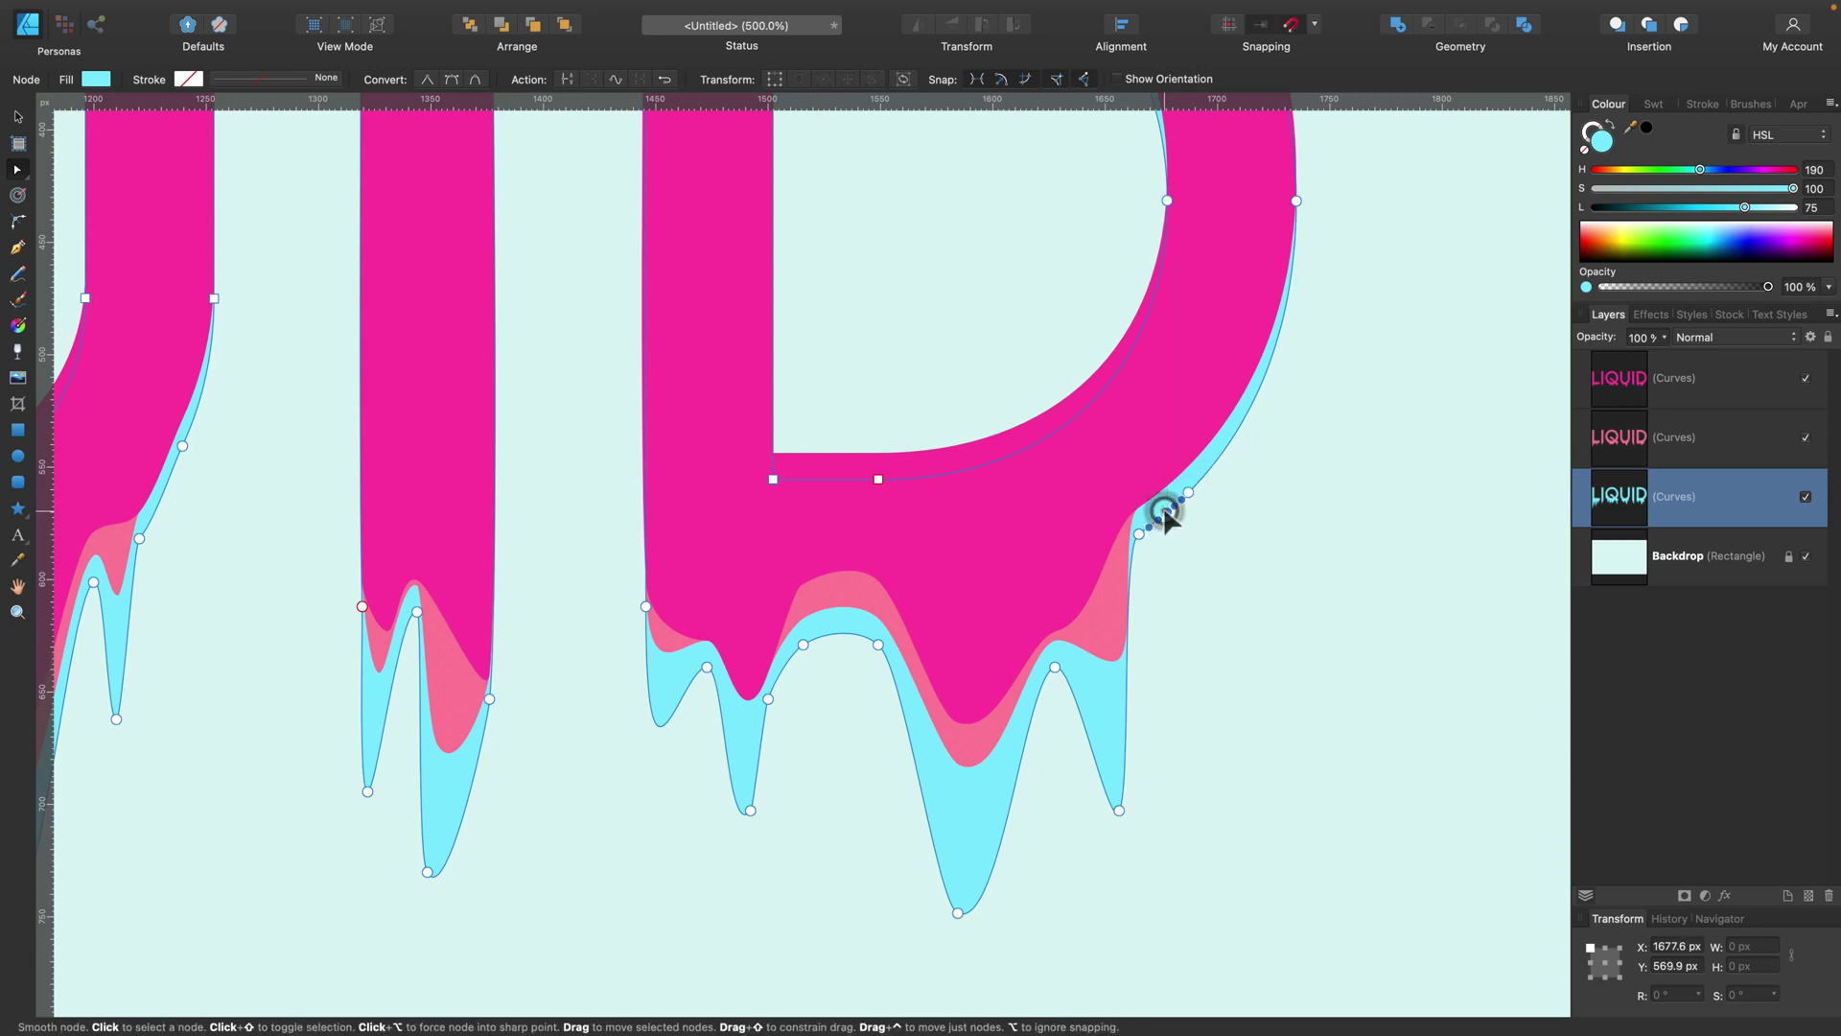
pyautogui.moveTo(1163, 510); pyautogui.dragTo(1170, 575)
pyautogui.click(1210, 604)
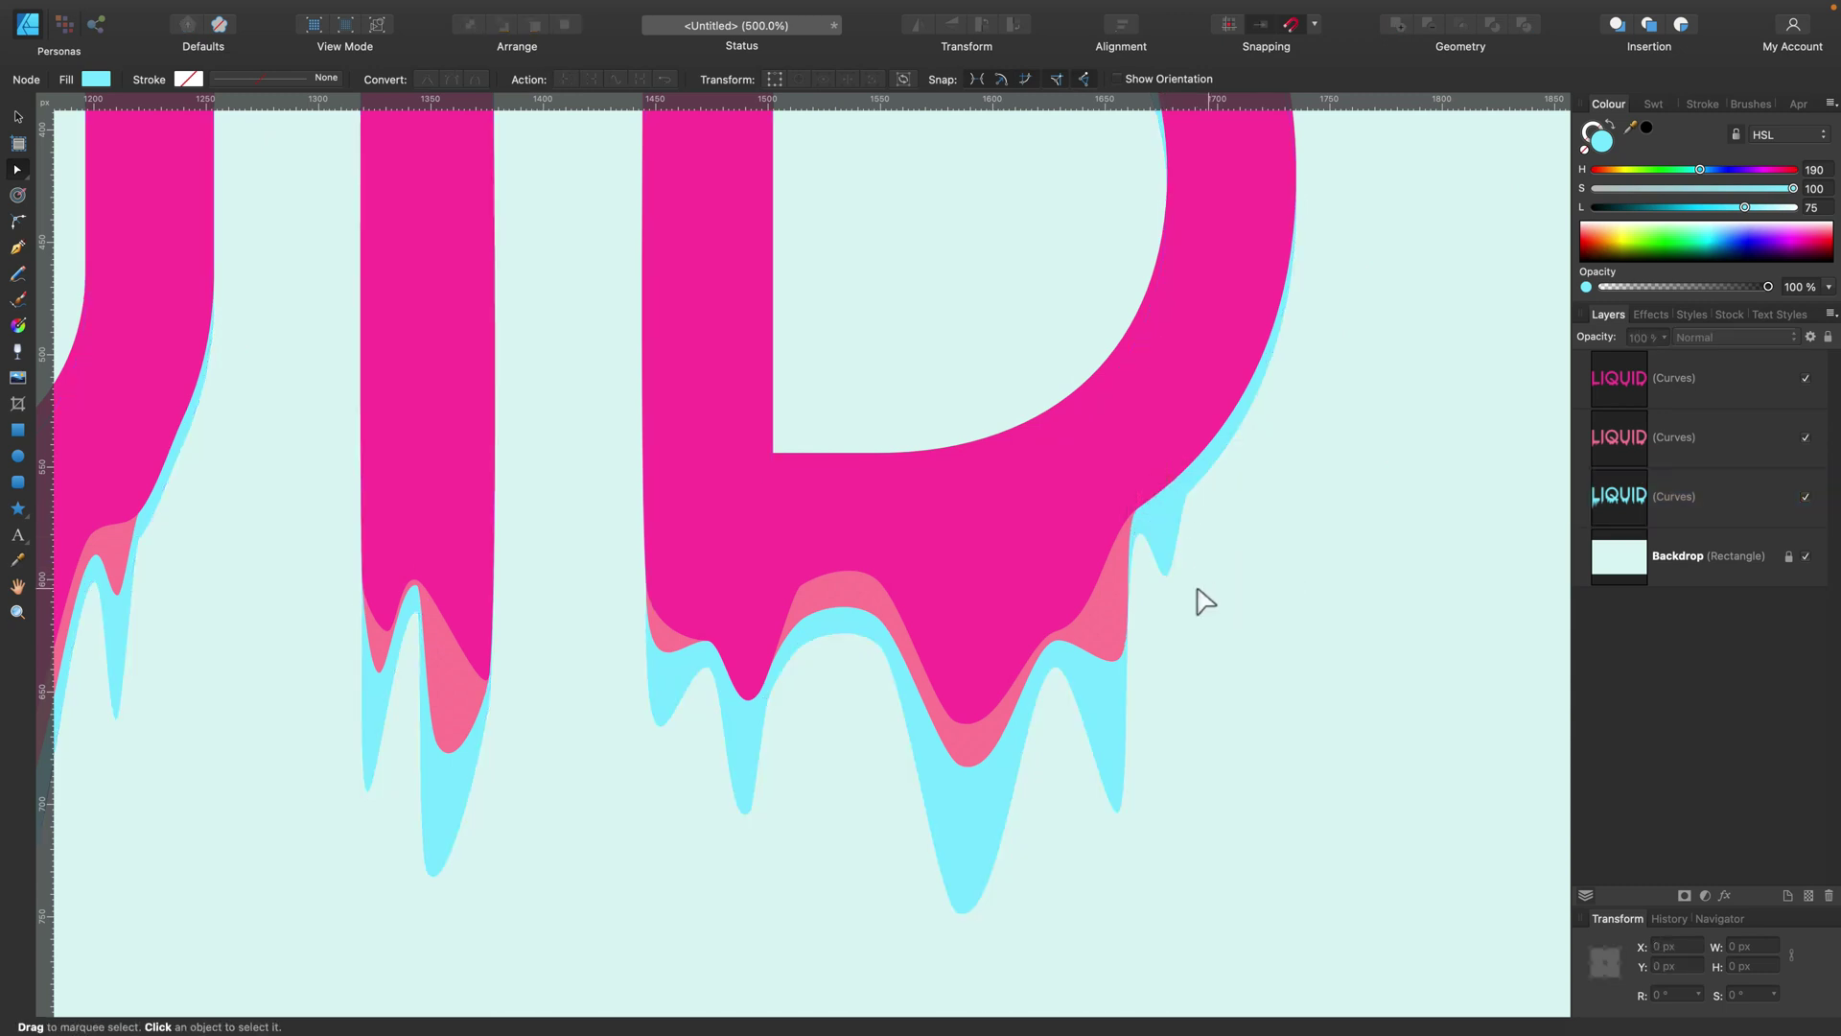
pyautogui.scroll(-4, 1187, 615)
pyautogui.click(1110, 489)
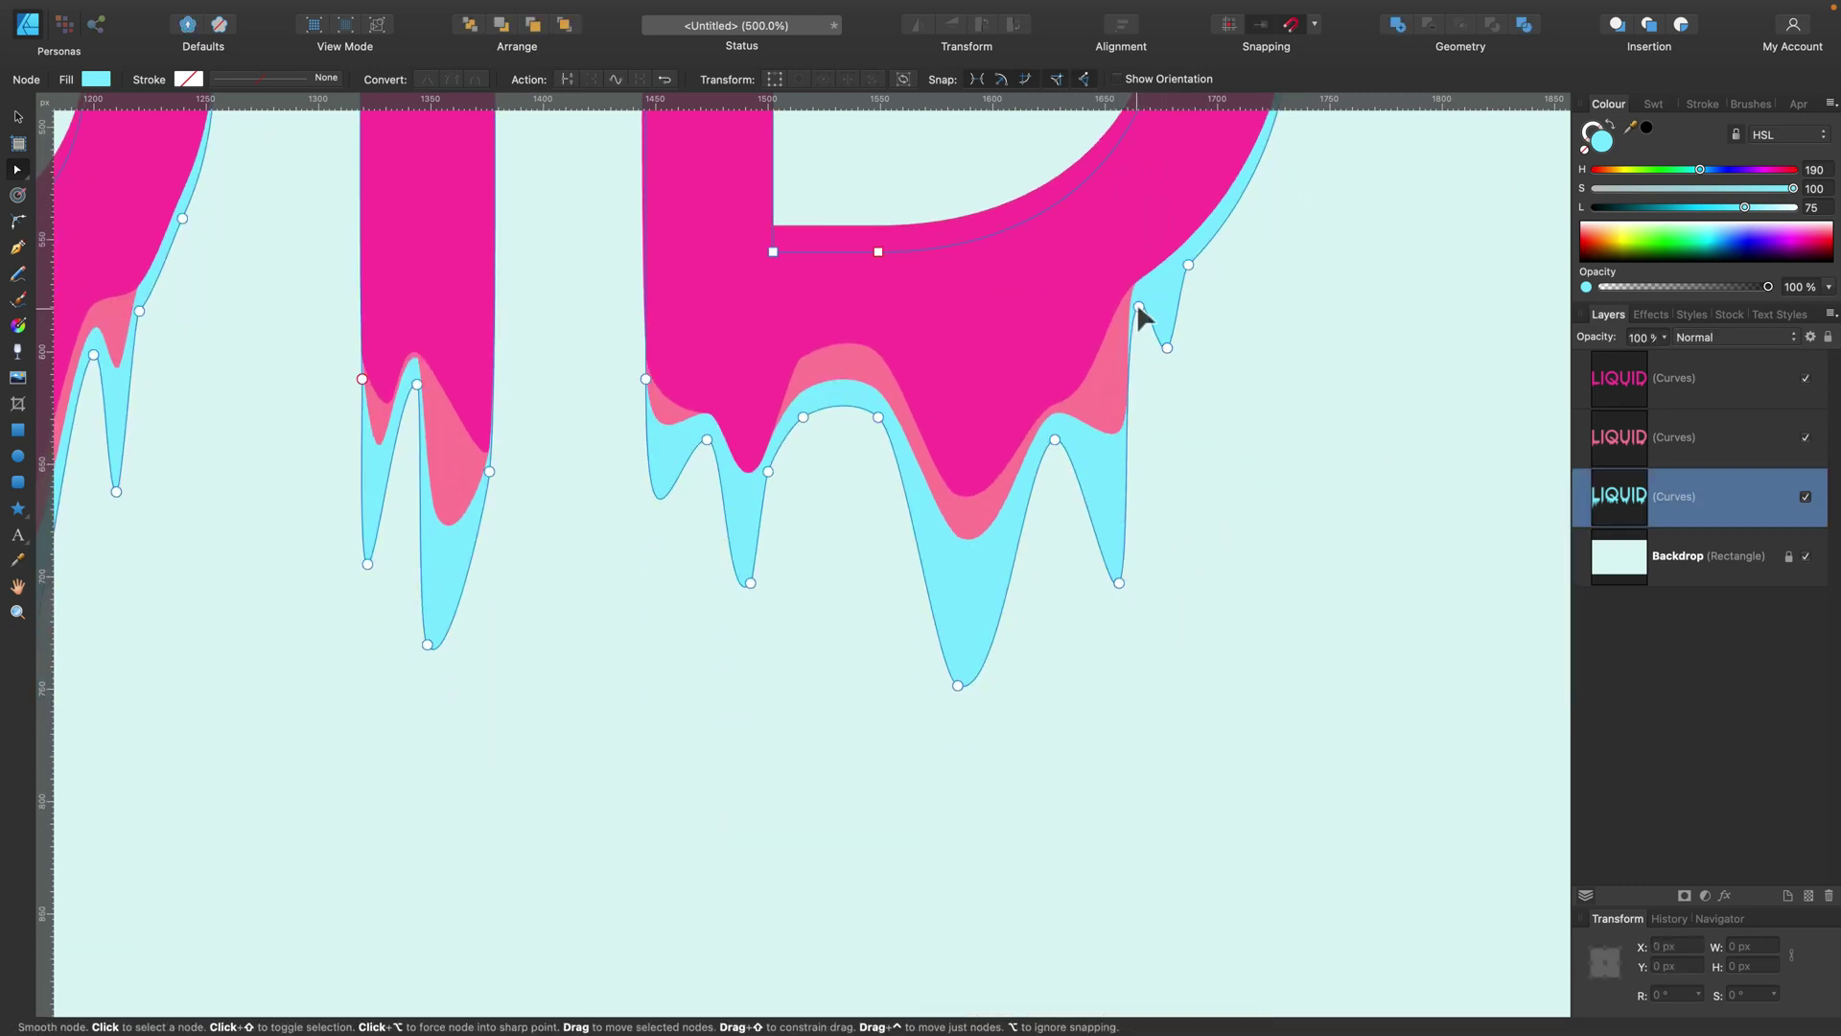
pyautogui.click(1141, 308)
pyautogui.click(1187, 502)
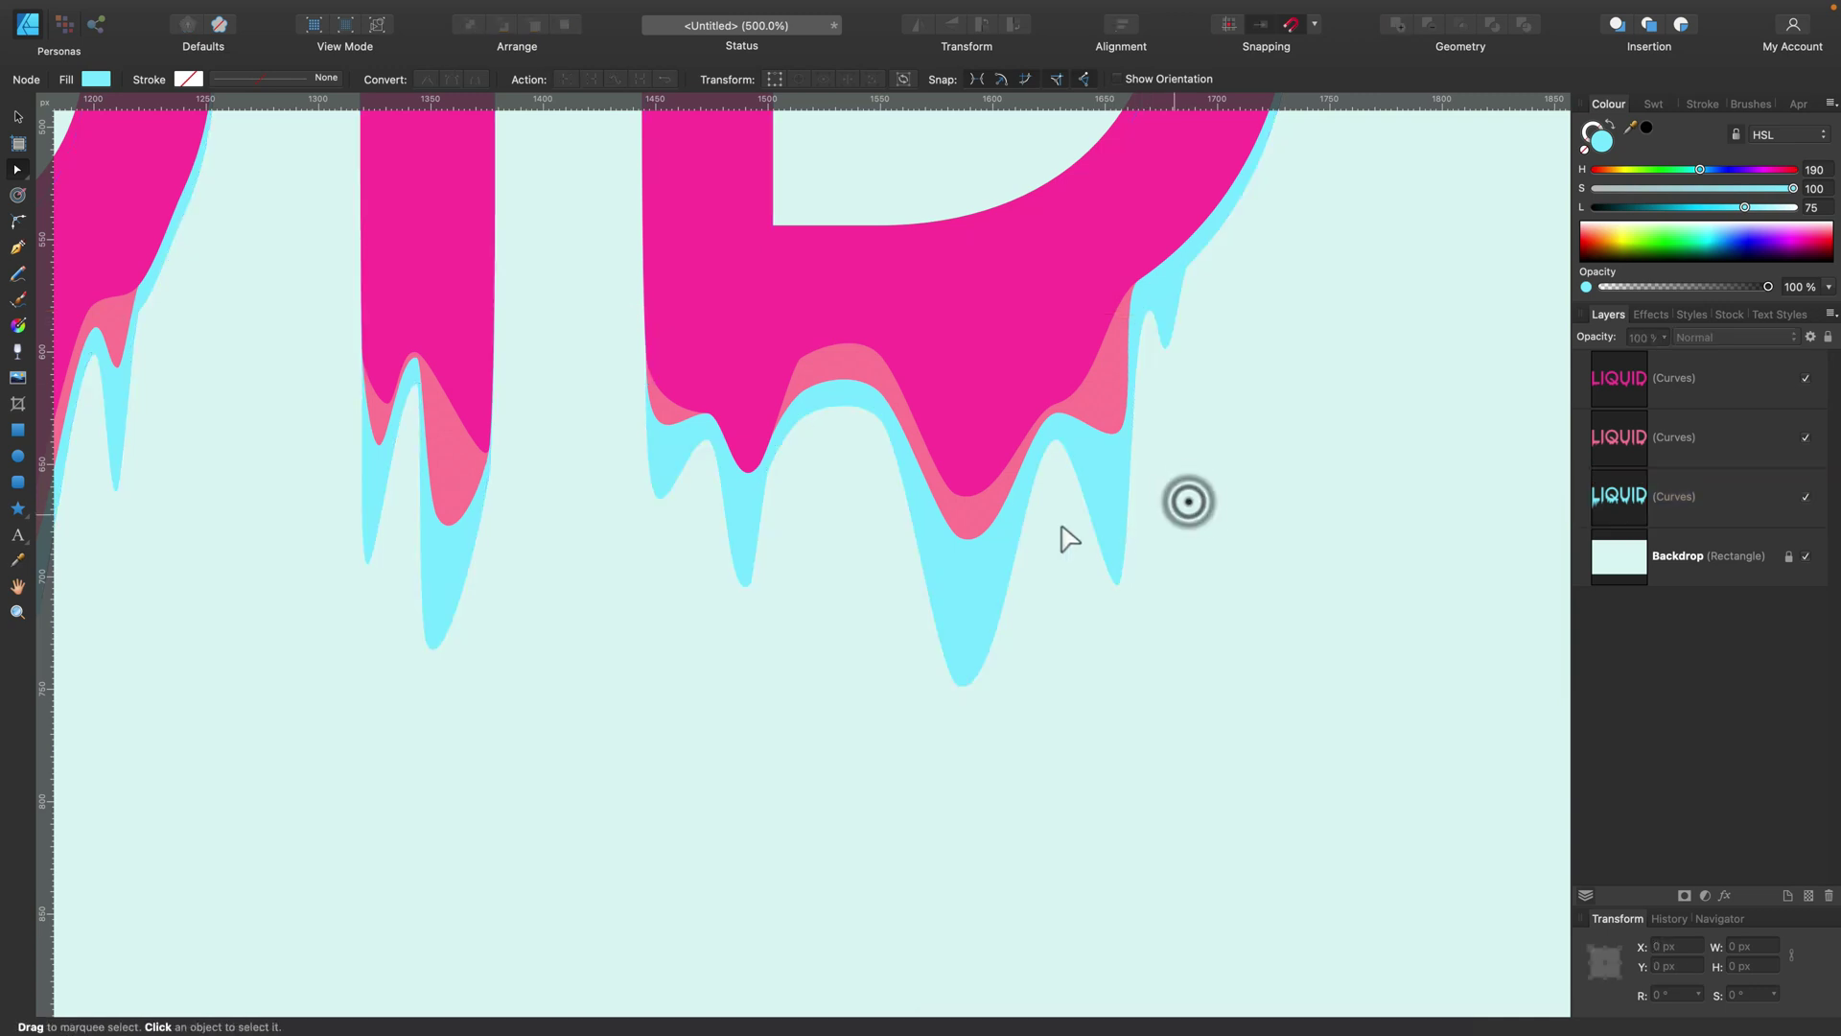
pyautogui.scroll(1, 1054, 527)
pyautogui.scroll(8, 1044, 510)
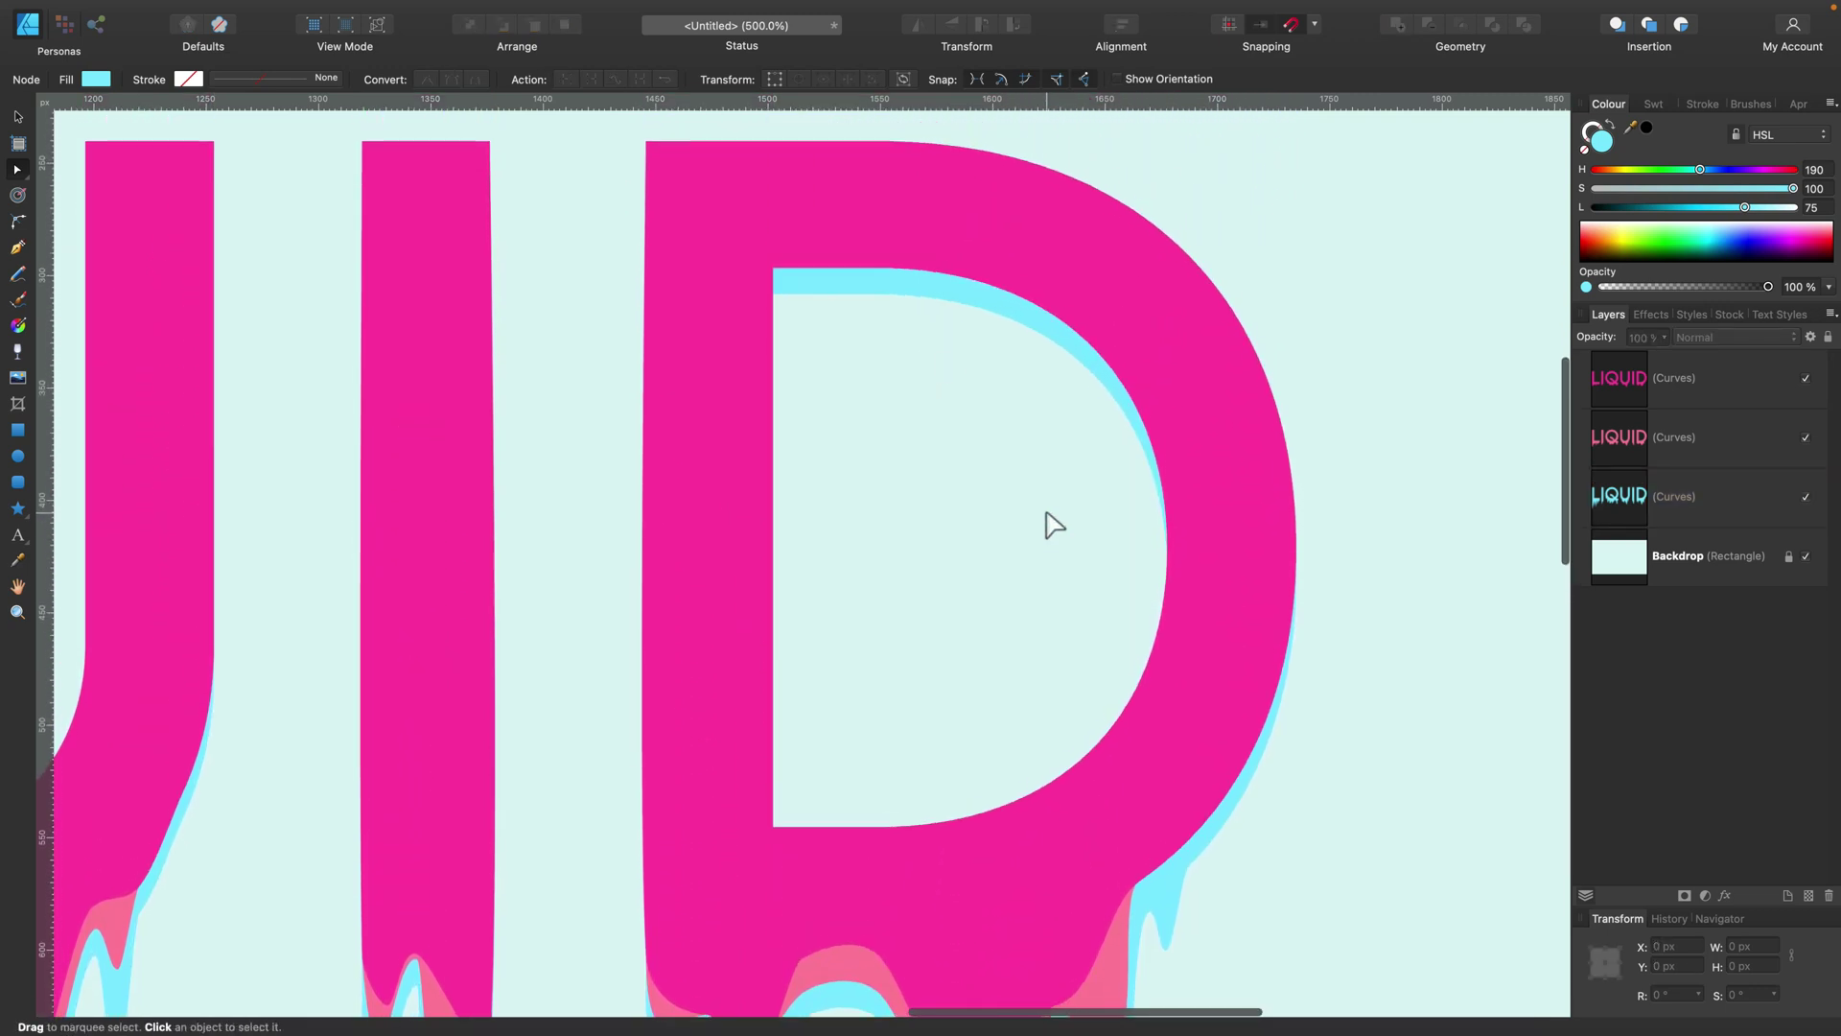
# Step: Add nodes on the light-blue edge inside the D and pull one down into a drip bump
pyautogui.click(914, 315)
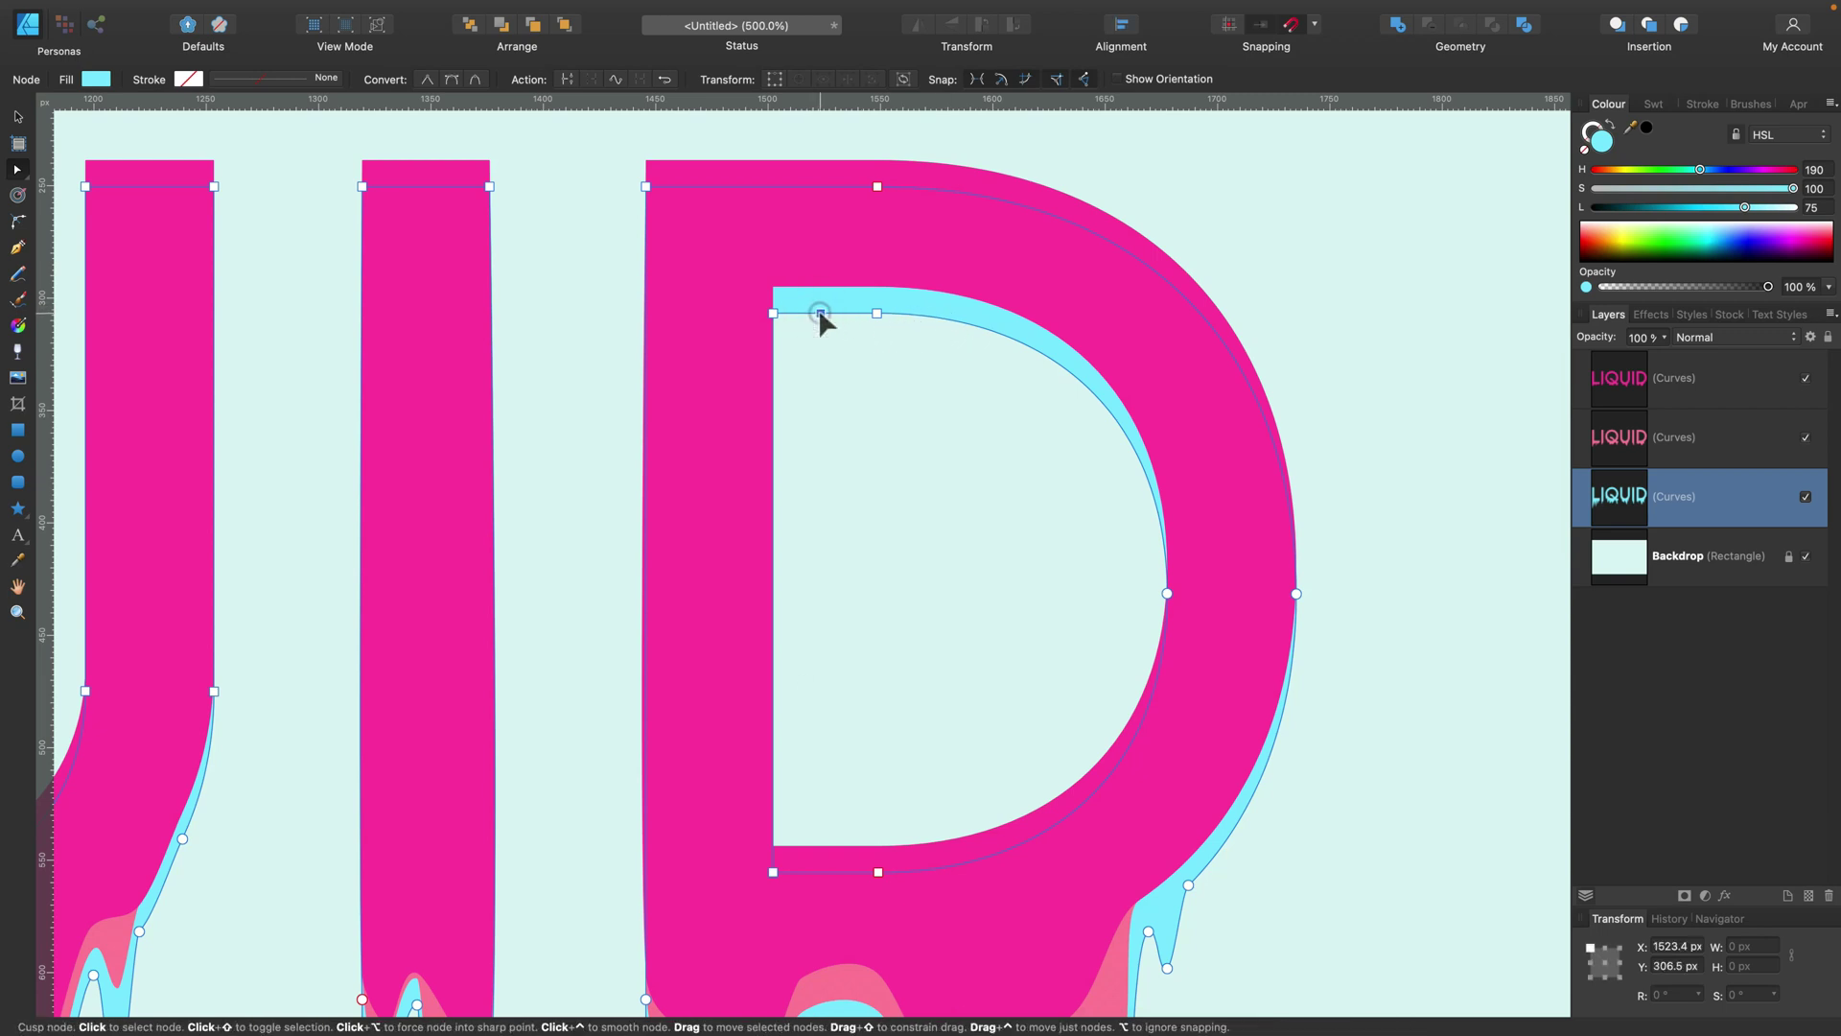
pyautogui.moveTo(820, 313); pyautogui.dragTo(821, 324)
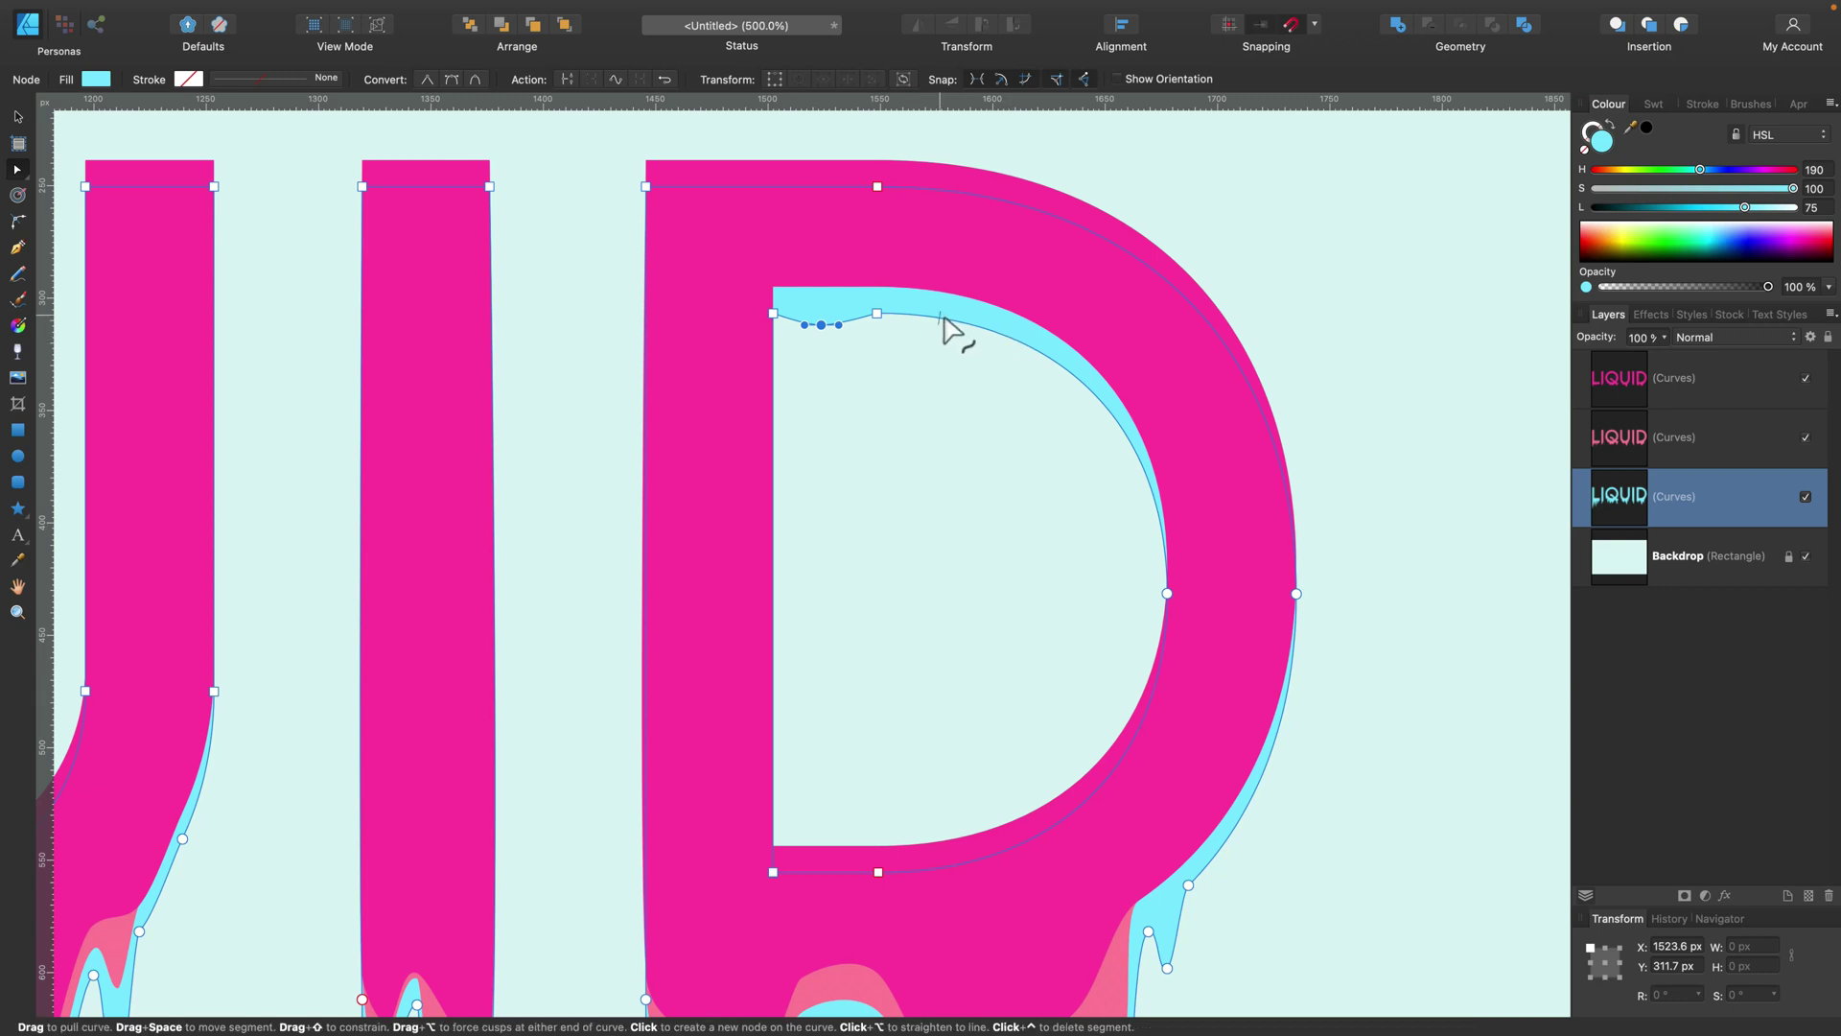
pyautogui.click(1001, 334)
pyautogui.click(937, 317)
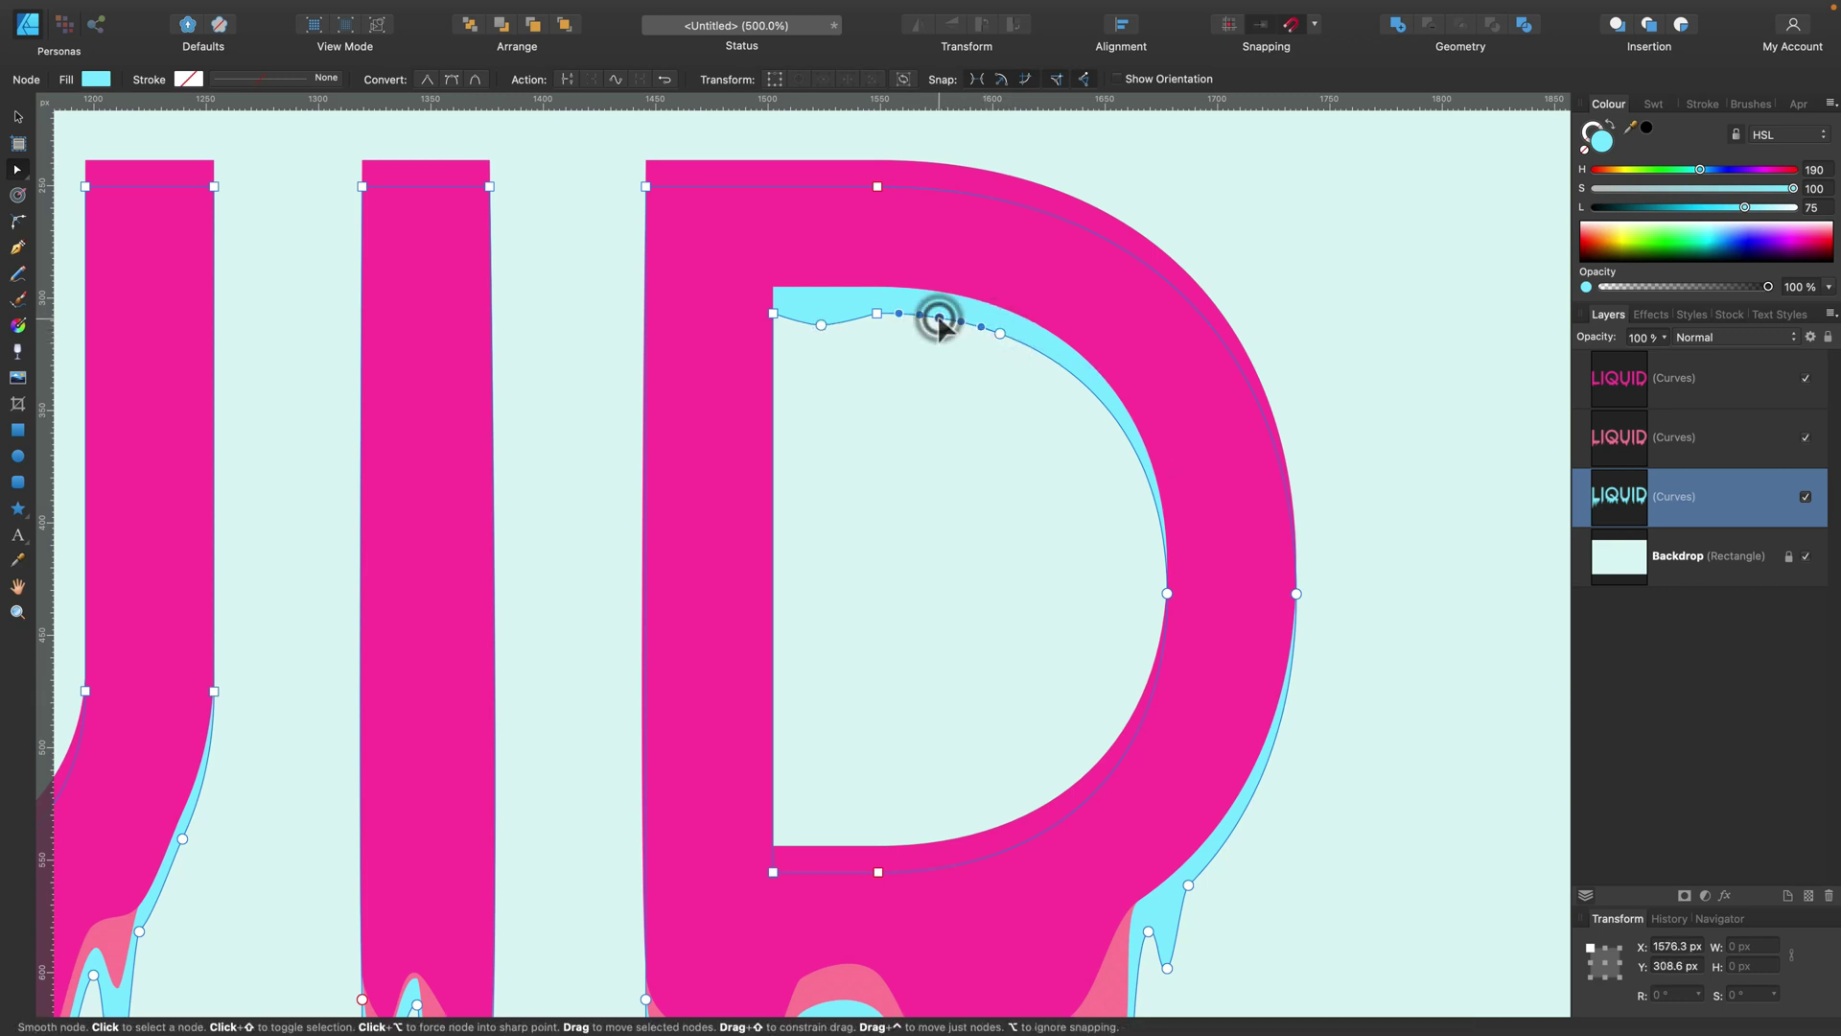
pyautogui.moveTo(938, 318); pyautogui.dragTo(940, 348)
pyautogui.click(970, 365)
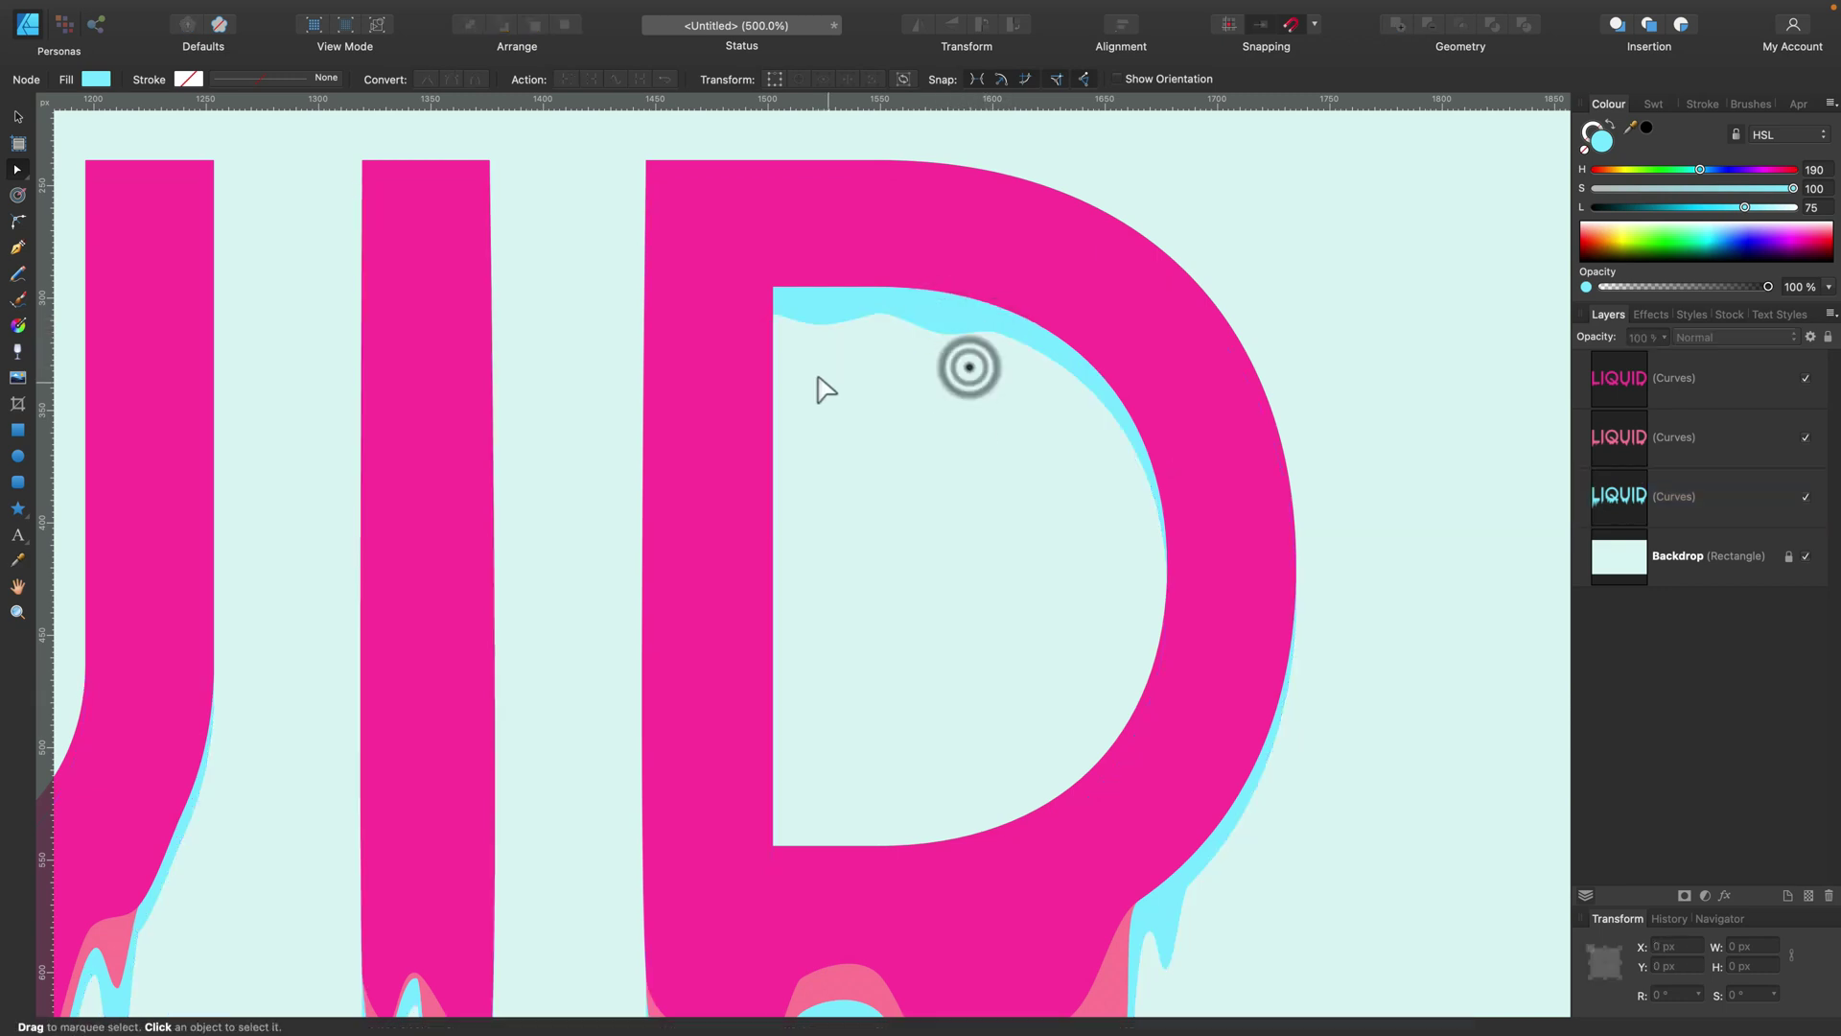
pyautogui.hscroll(-10, 843, 390)
pyautogui.hscroll(7, 843, 383)
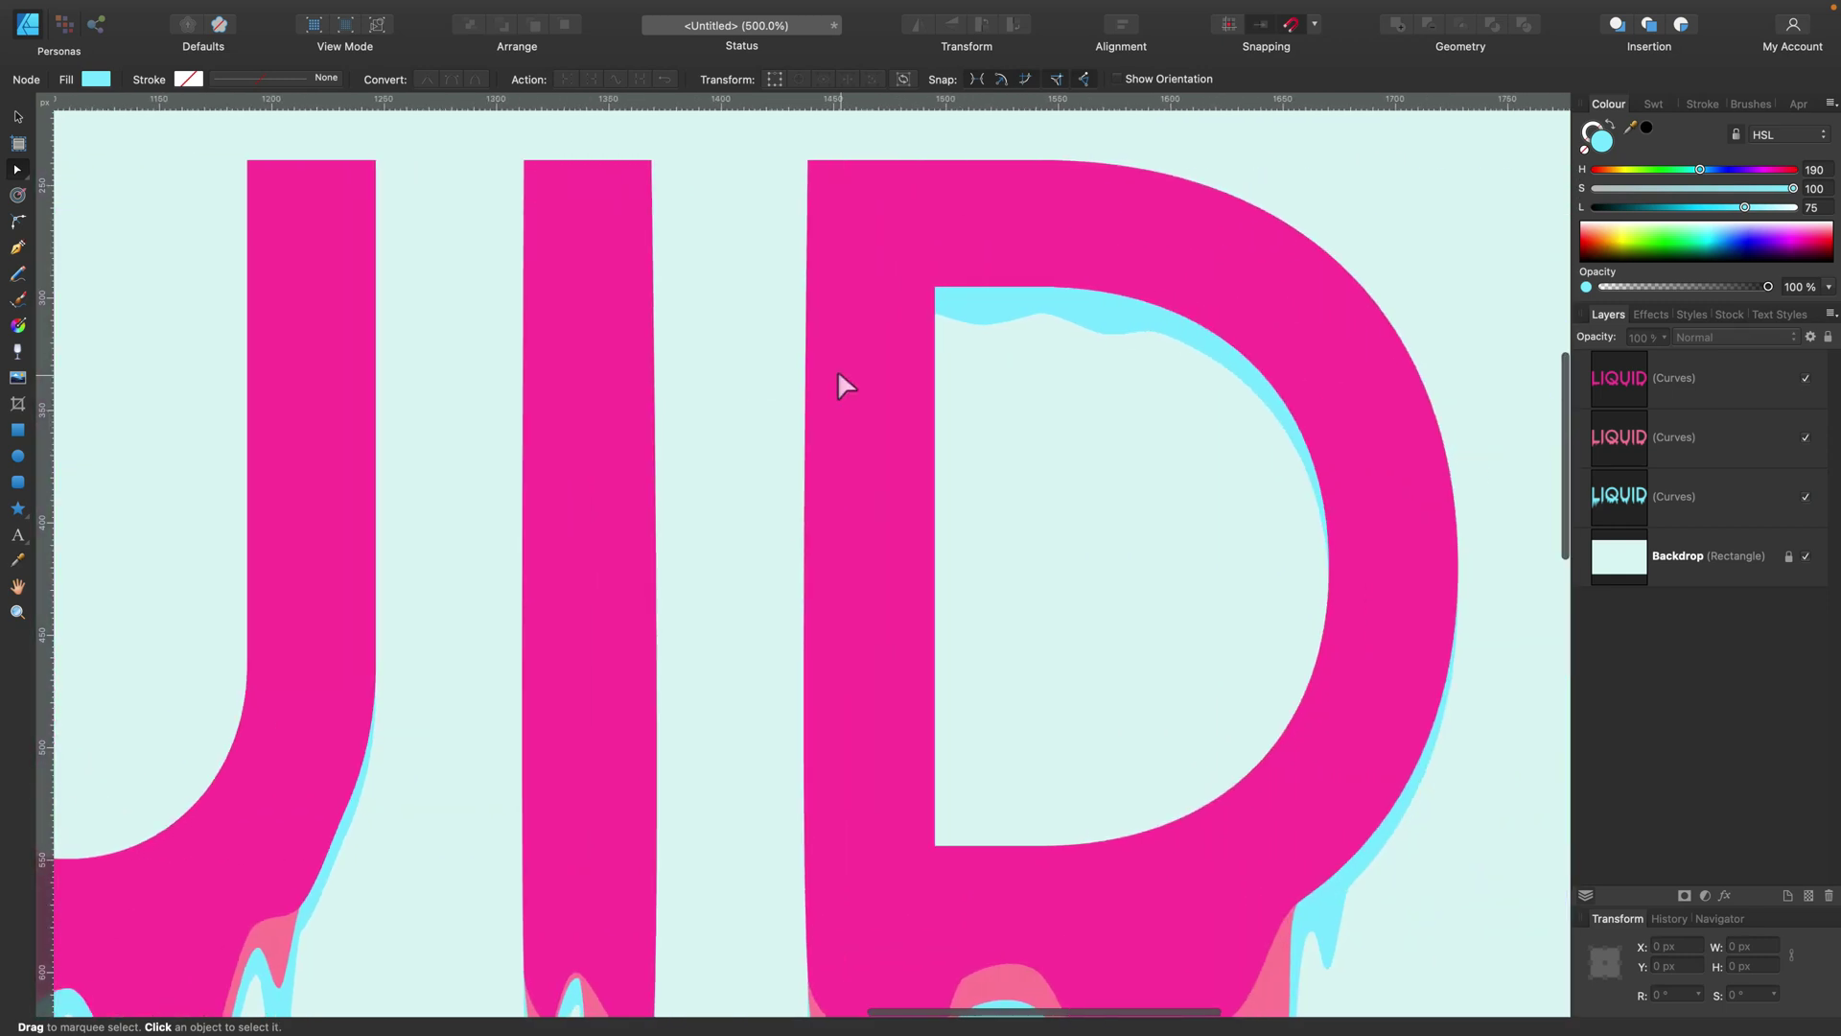
pyautogui.hscroll(-20, 843, 383)
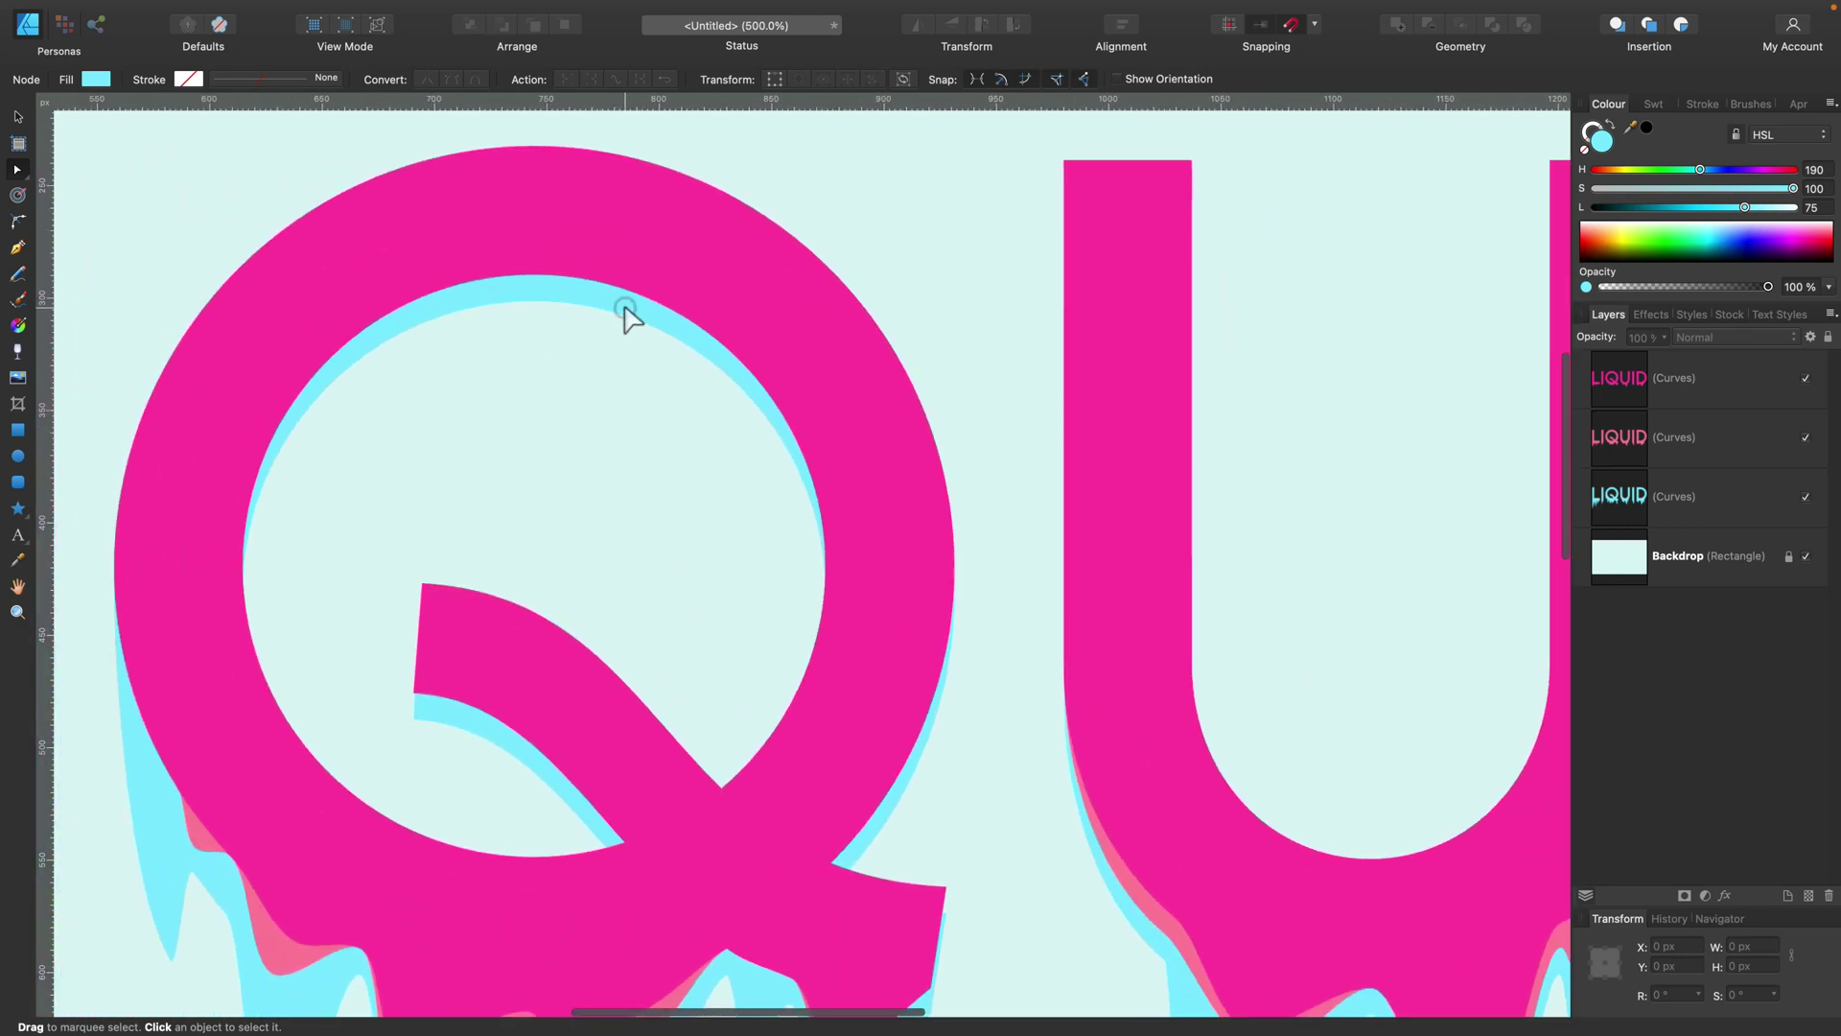
# Step: Add nodes along the Q's inner light-blue curve and dent its edge downward
pyautogui.click(624, 309)
pyautogui.click(750, 398)
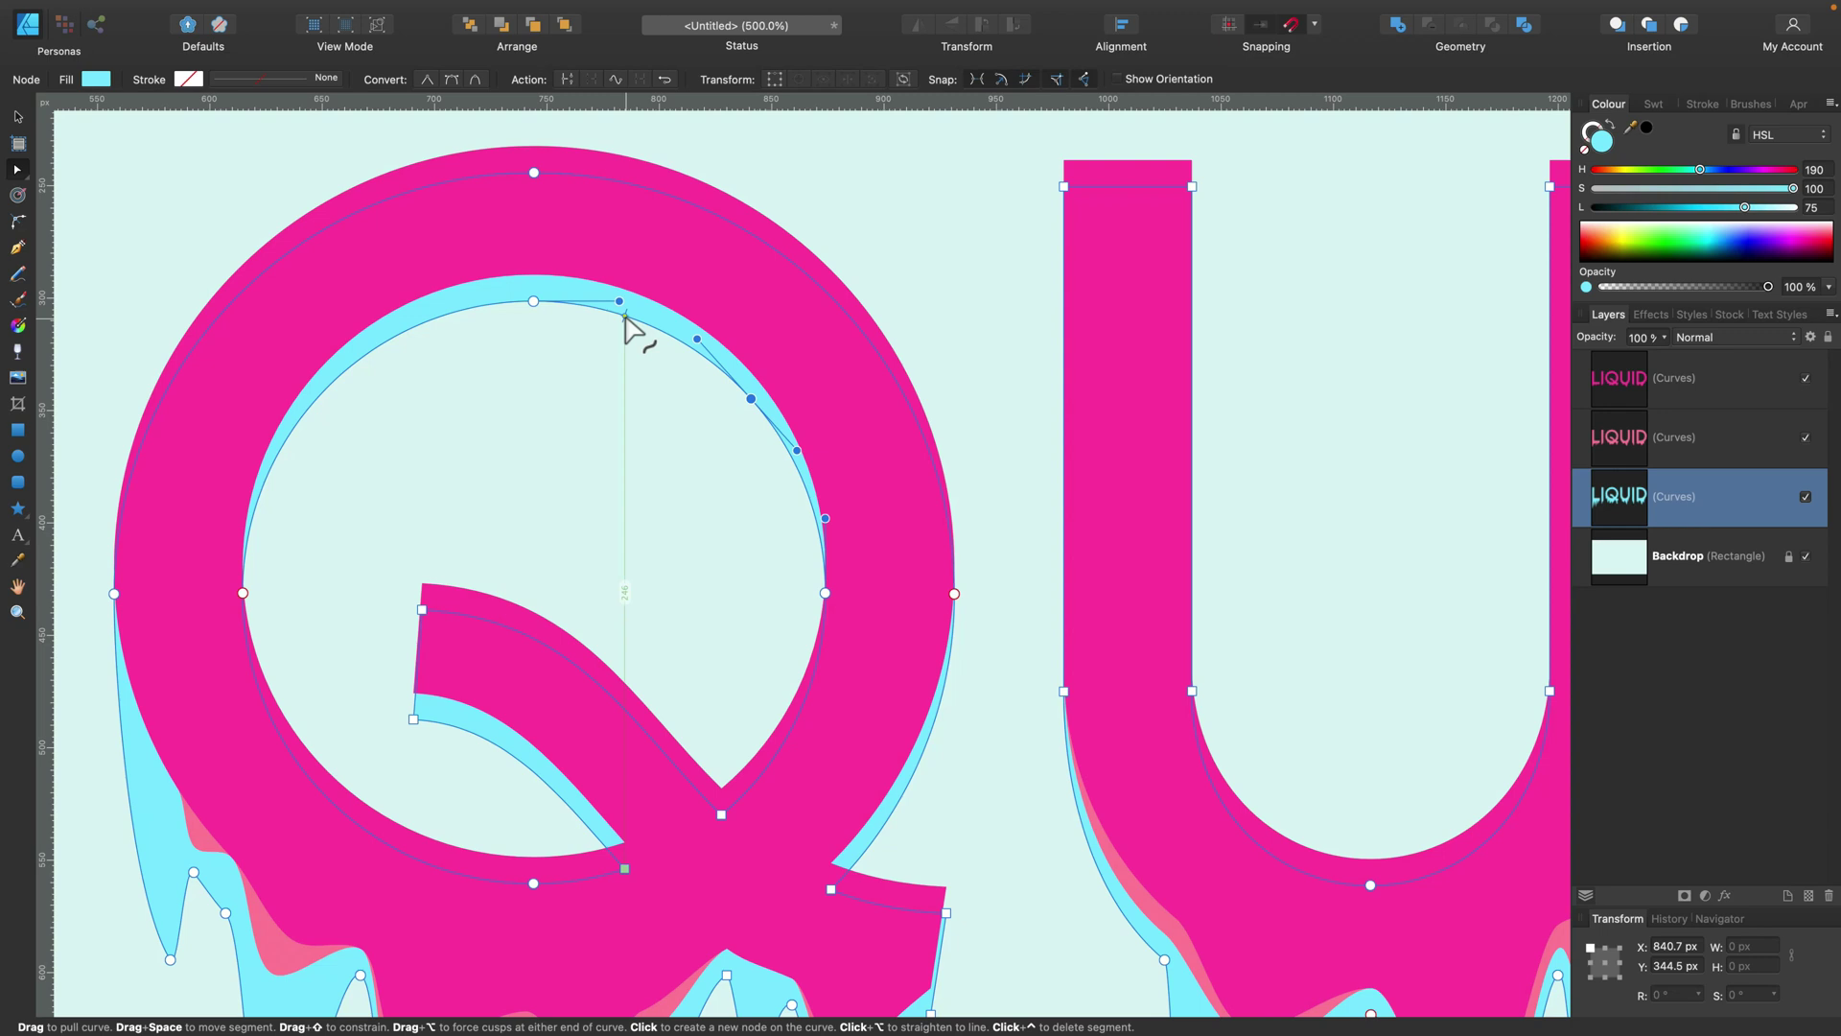
pyautogui.click(624, 316)
pyautogui.click(662, 336)
pyautogui.moveTo(662, 337); pyautogui.dragTo(665, 351)
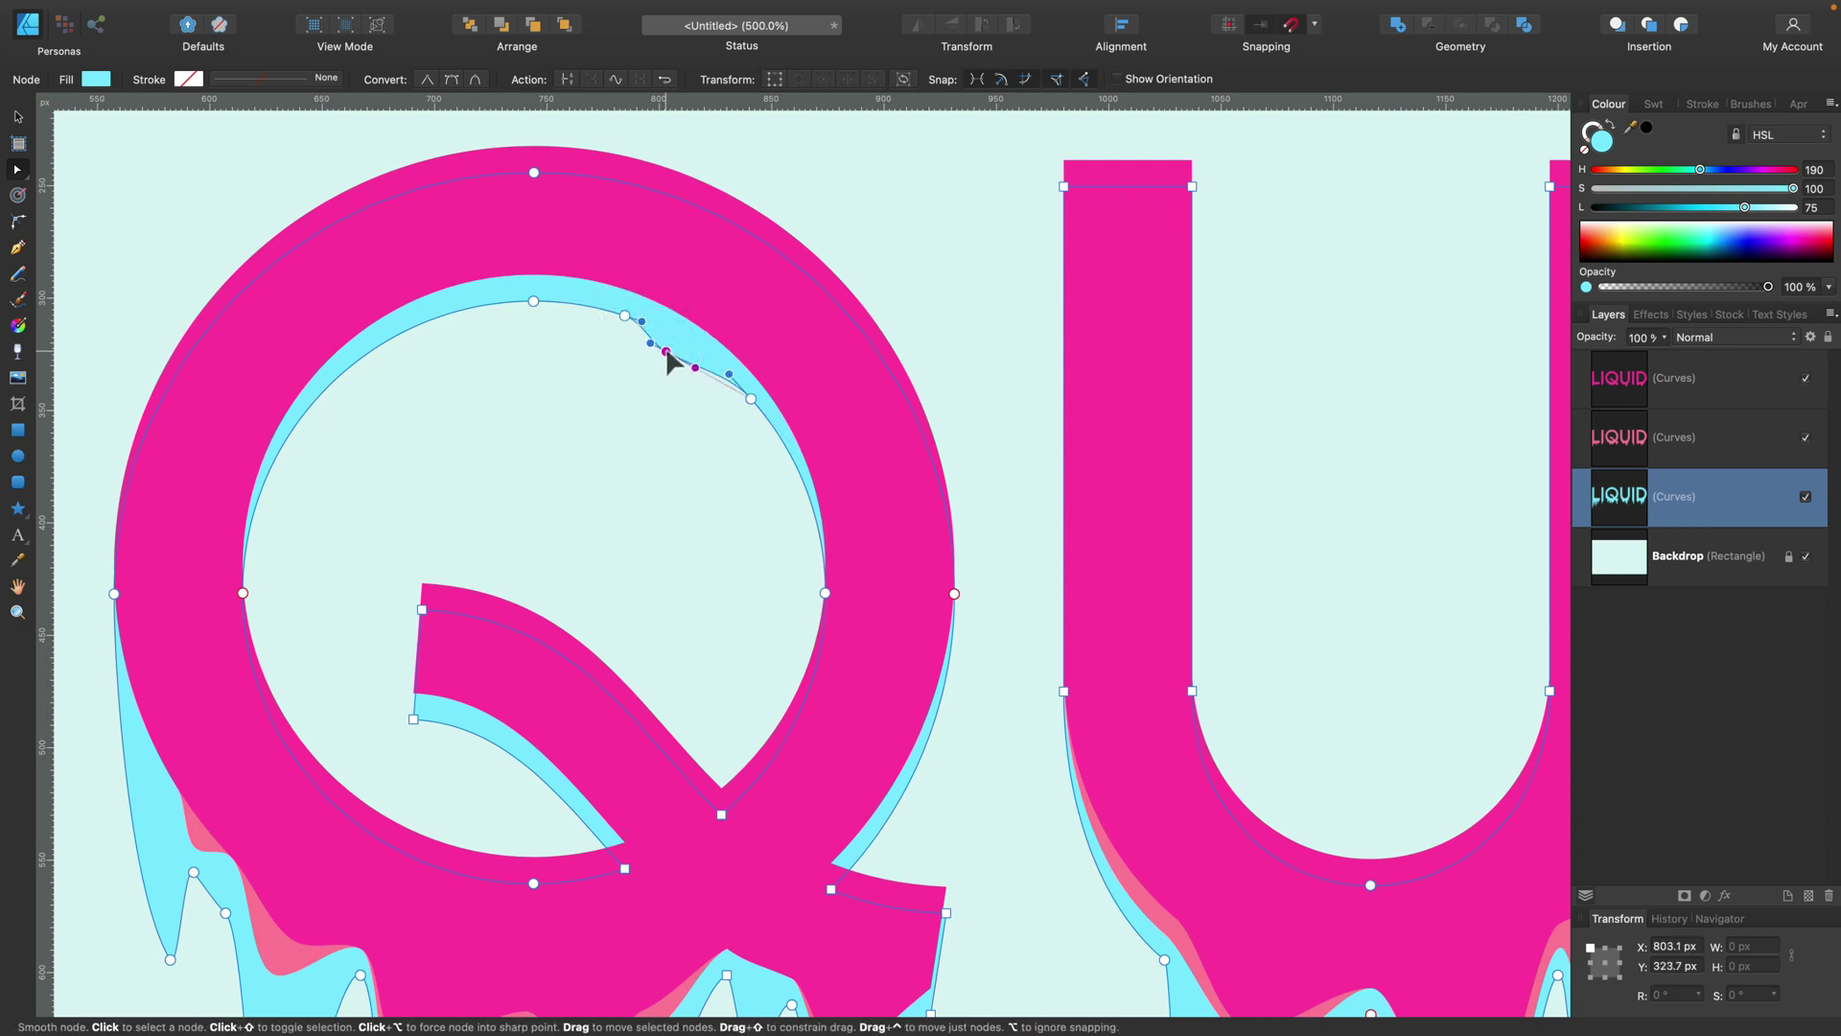
pyautogui.click(331, 382)
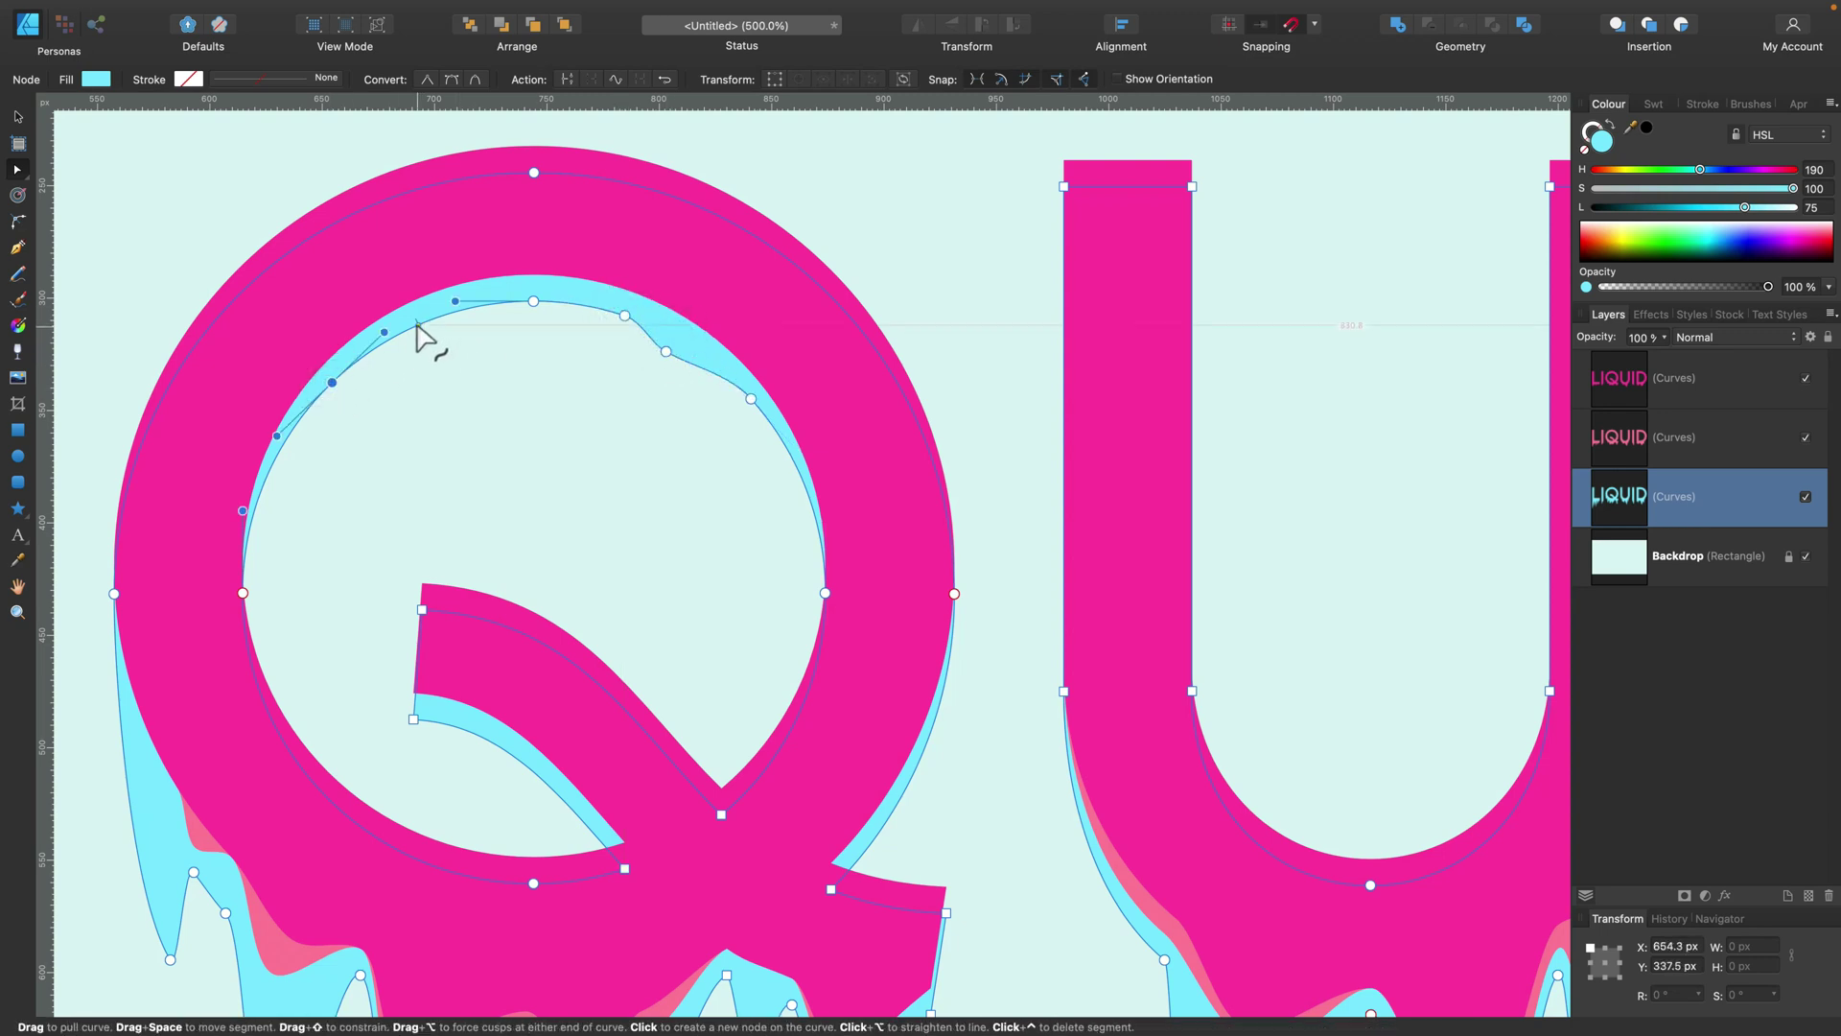
pyautogui.click(418, 326)
pyautogui.moveTo(416, 326); pyautogui.dragTo(410, 347)
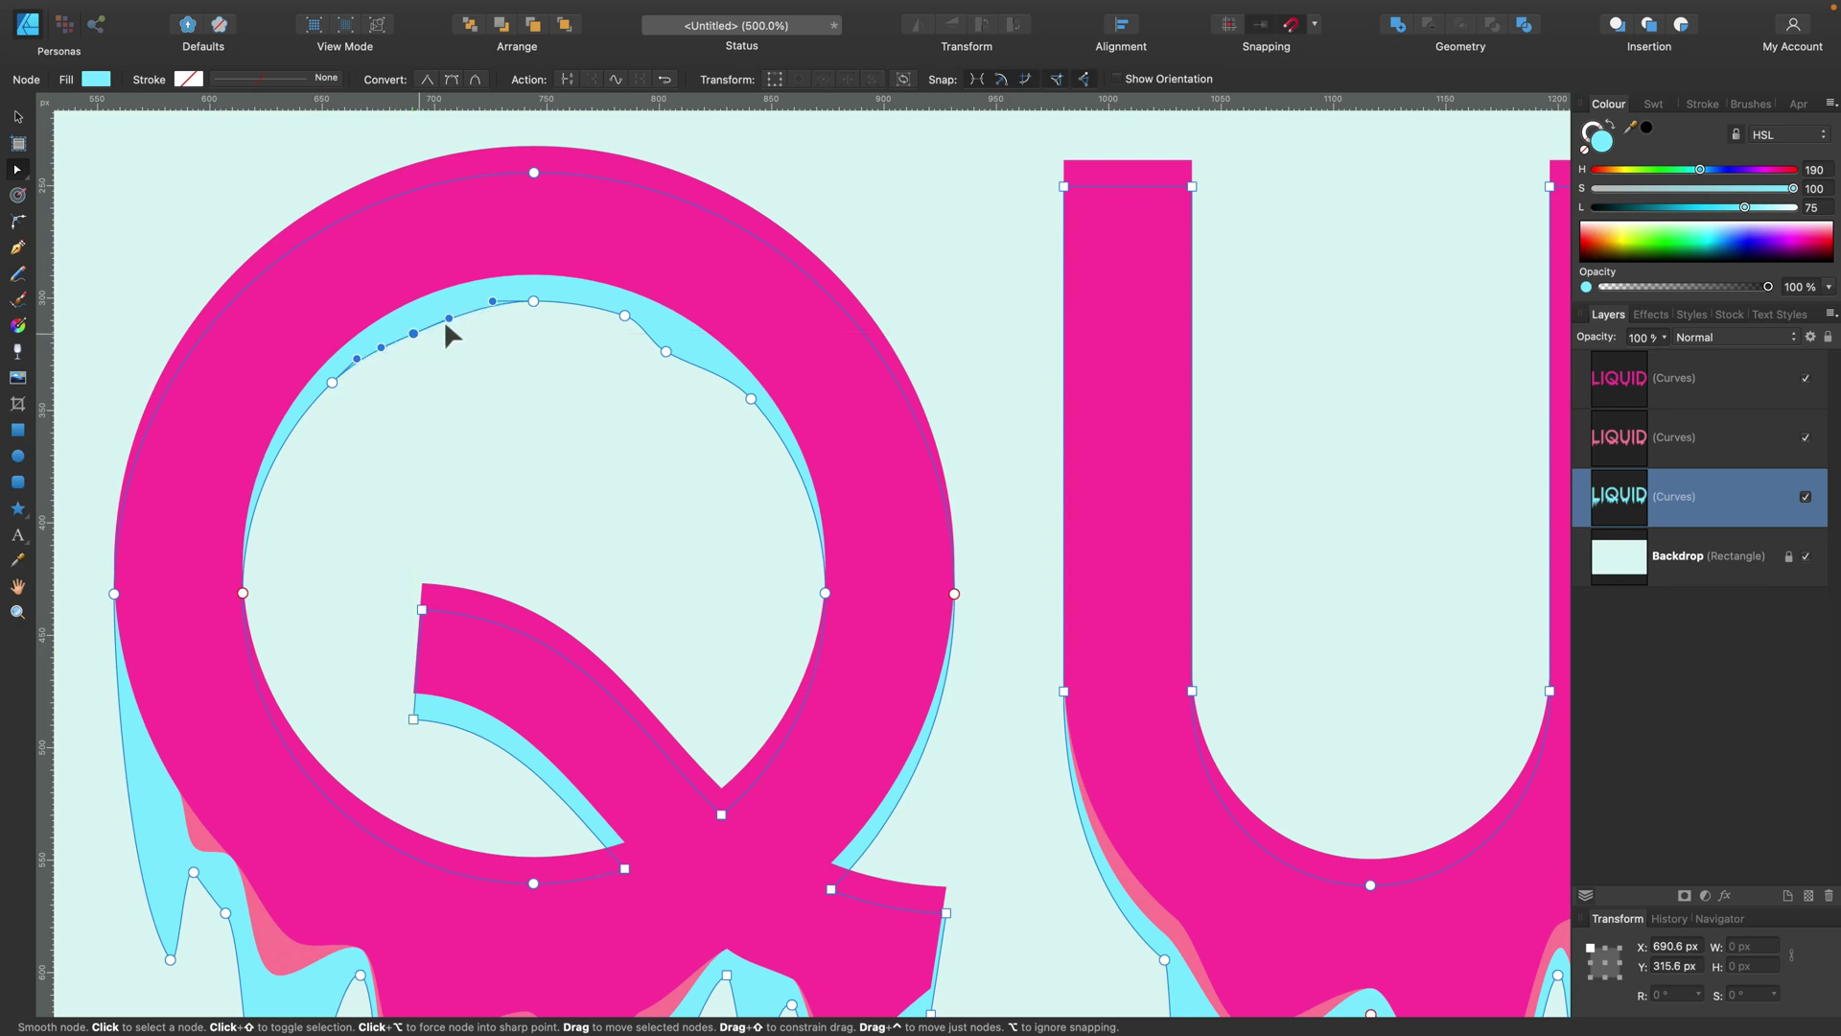
pyautogui.press('super+z')
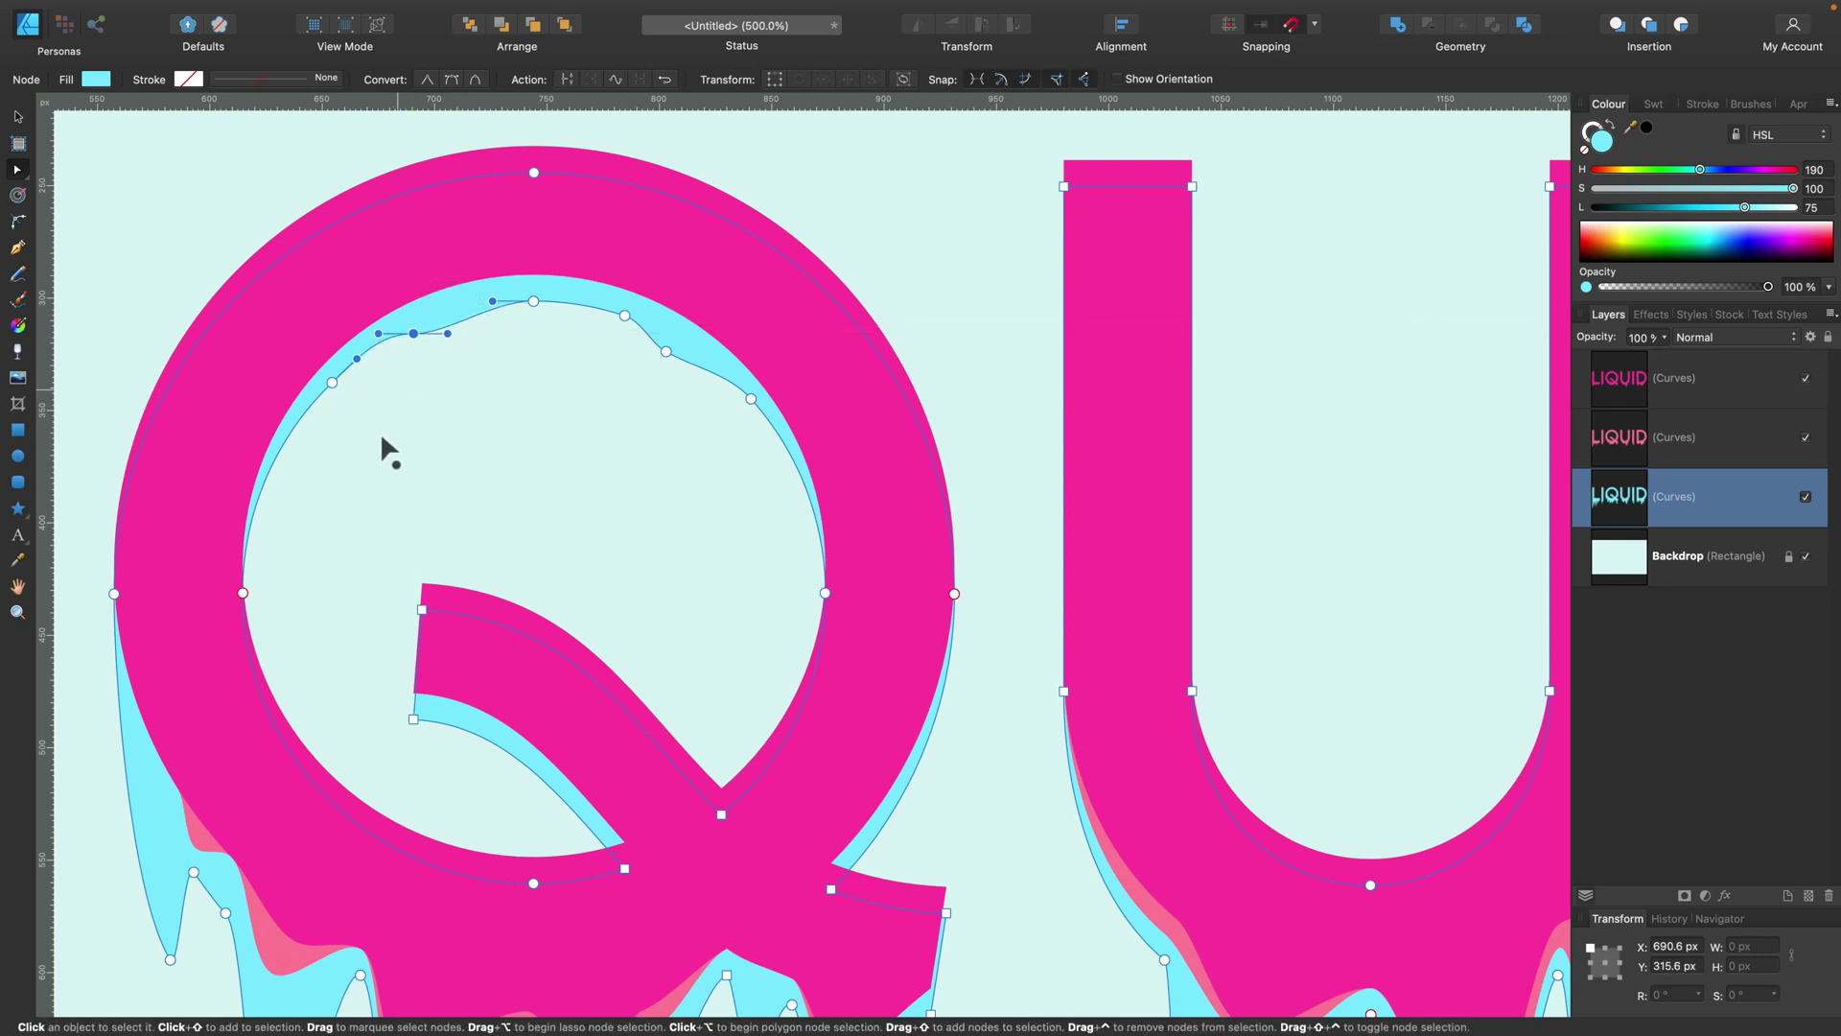
pyautogui.click(384, 439)
pyautogui.hscroll(-10, 410, 452)
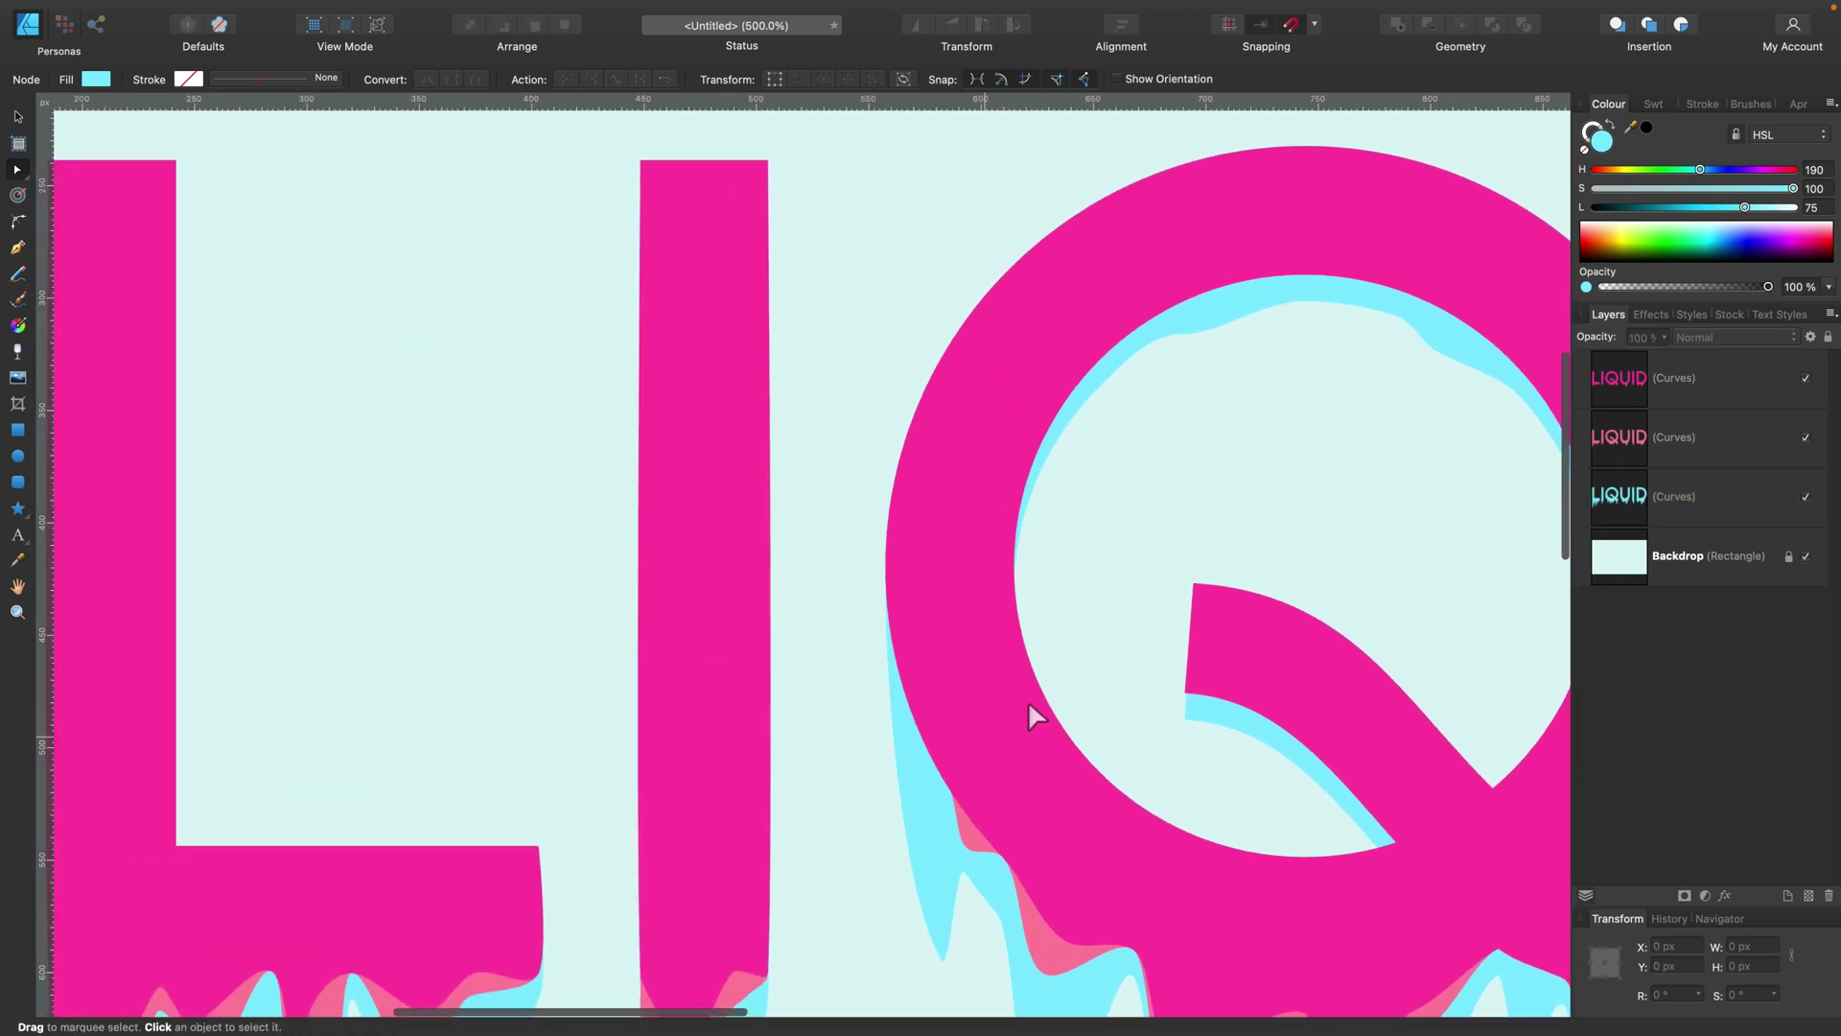
pyautogui.hscroll(10, 1028, 710)
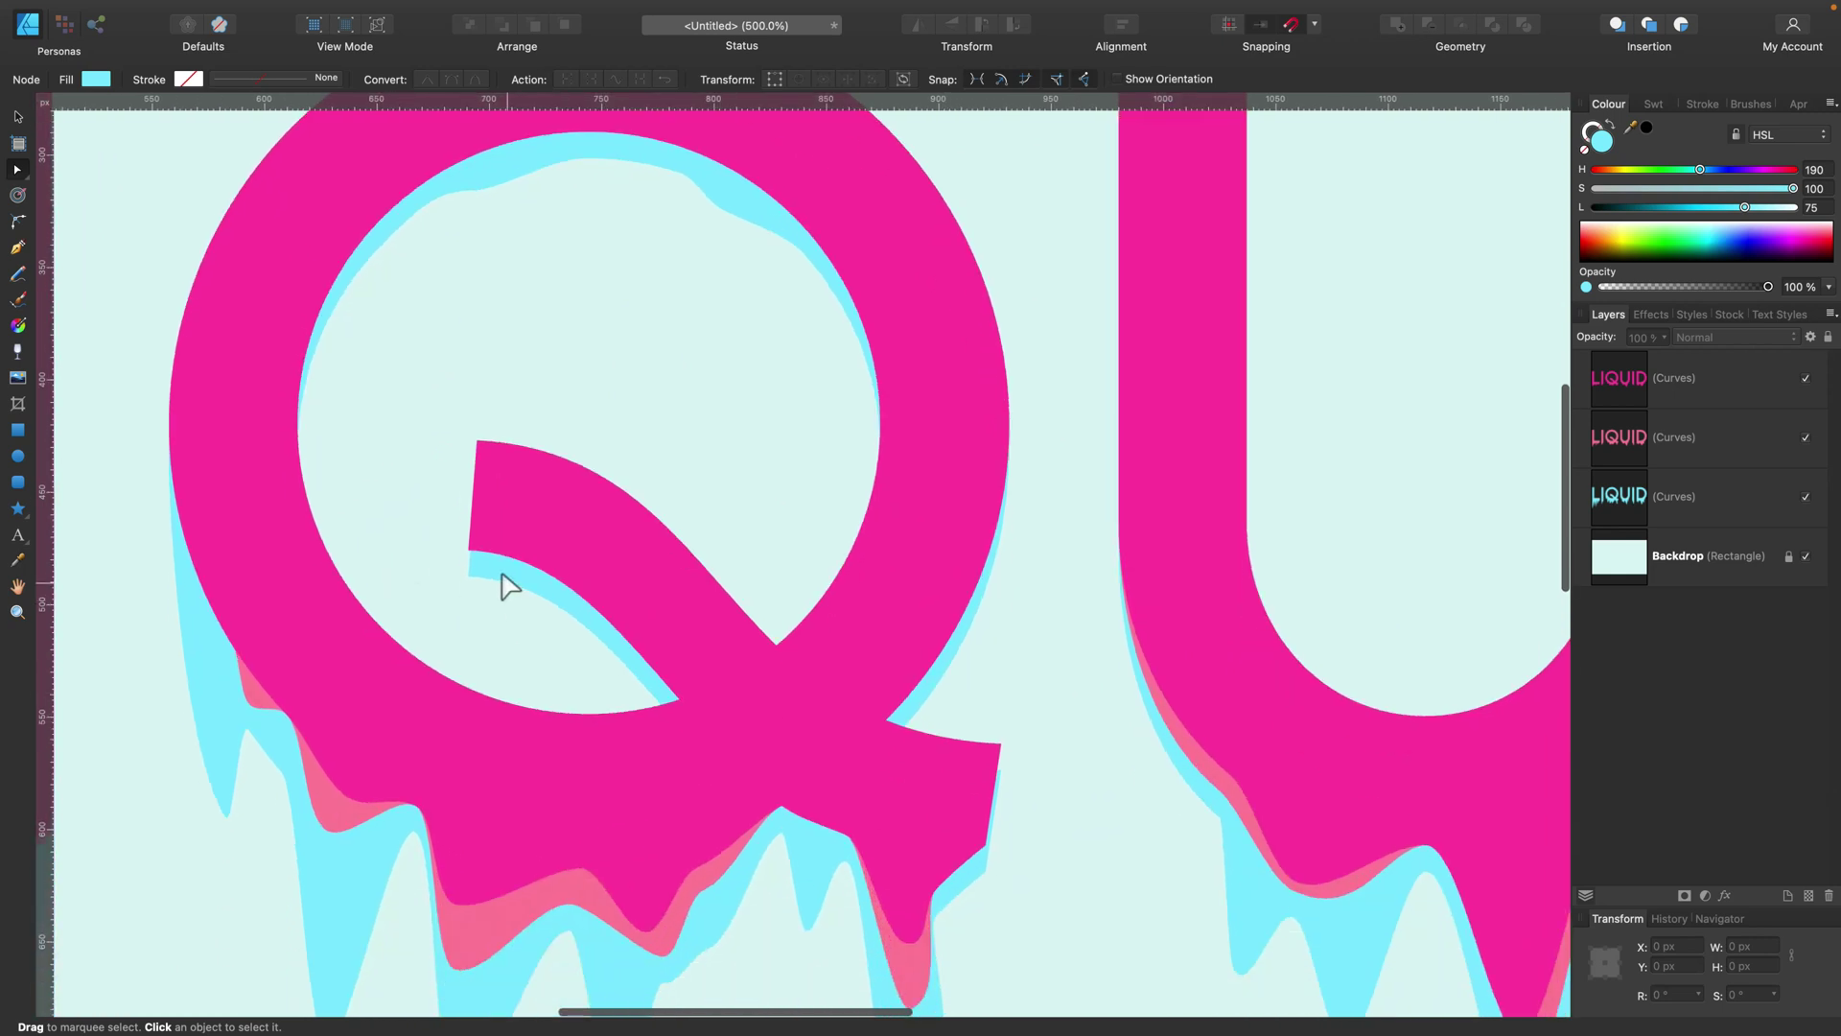
# Step: Add a node on the light-blue edge under the Q's tail to reshape it
pyautogui.click(502, 577)
pyautogui.click(569, 614)
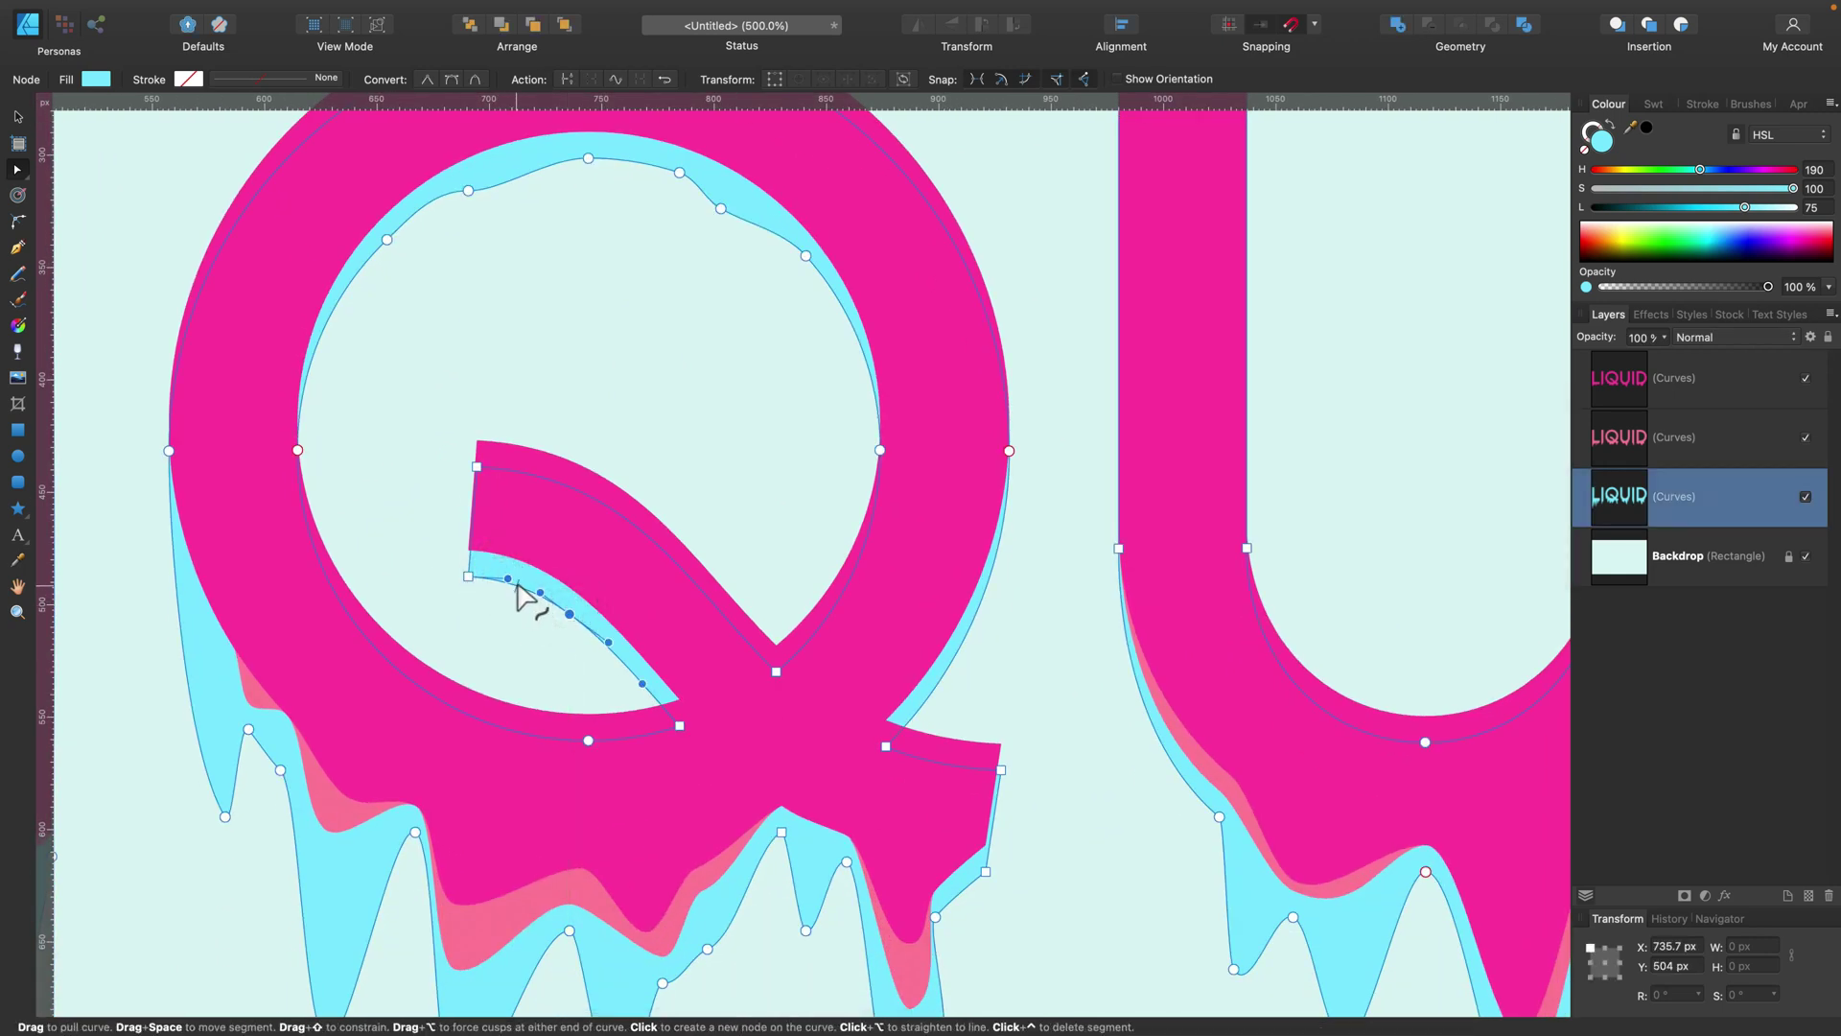
pyautogui.click(517, 583)
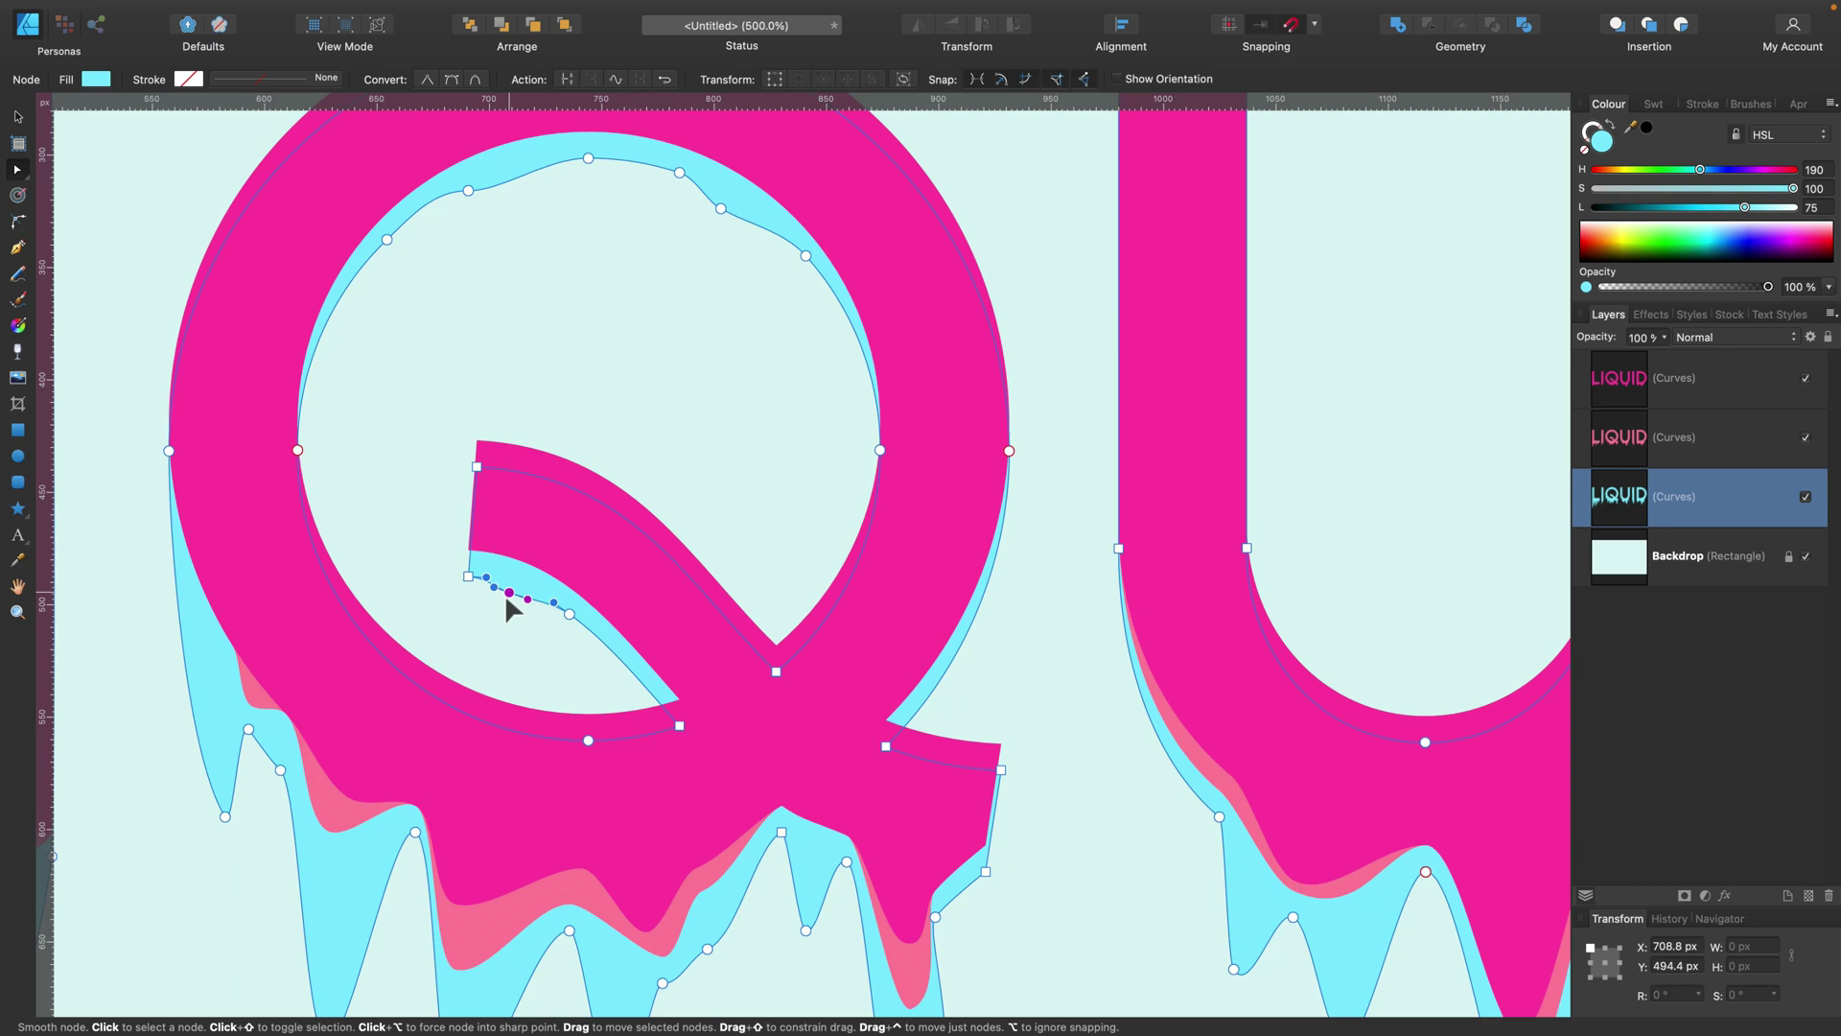
pyautogui.click(509, 627)
pyautogui.hscroll(-3, 473, 611)
pyautogui.hscroll(-15, 480, 610)
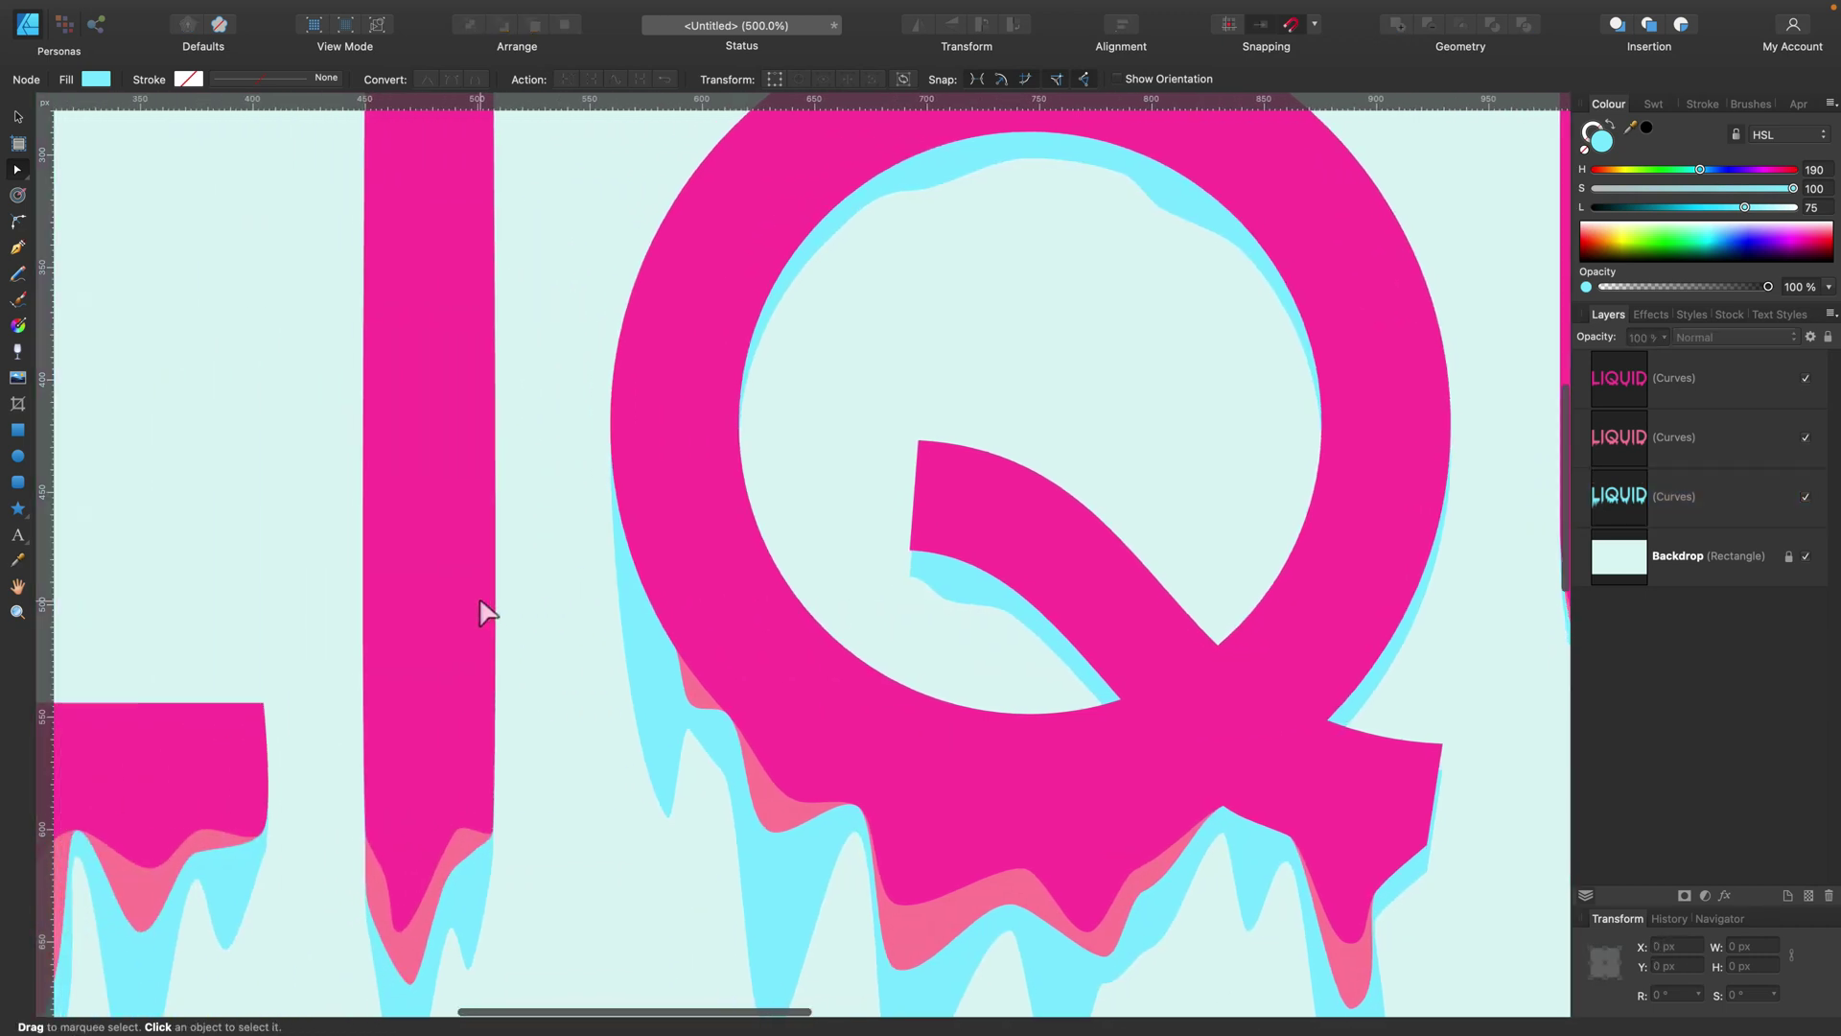
pyautogui.scroll(6, 571, 662)
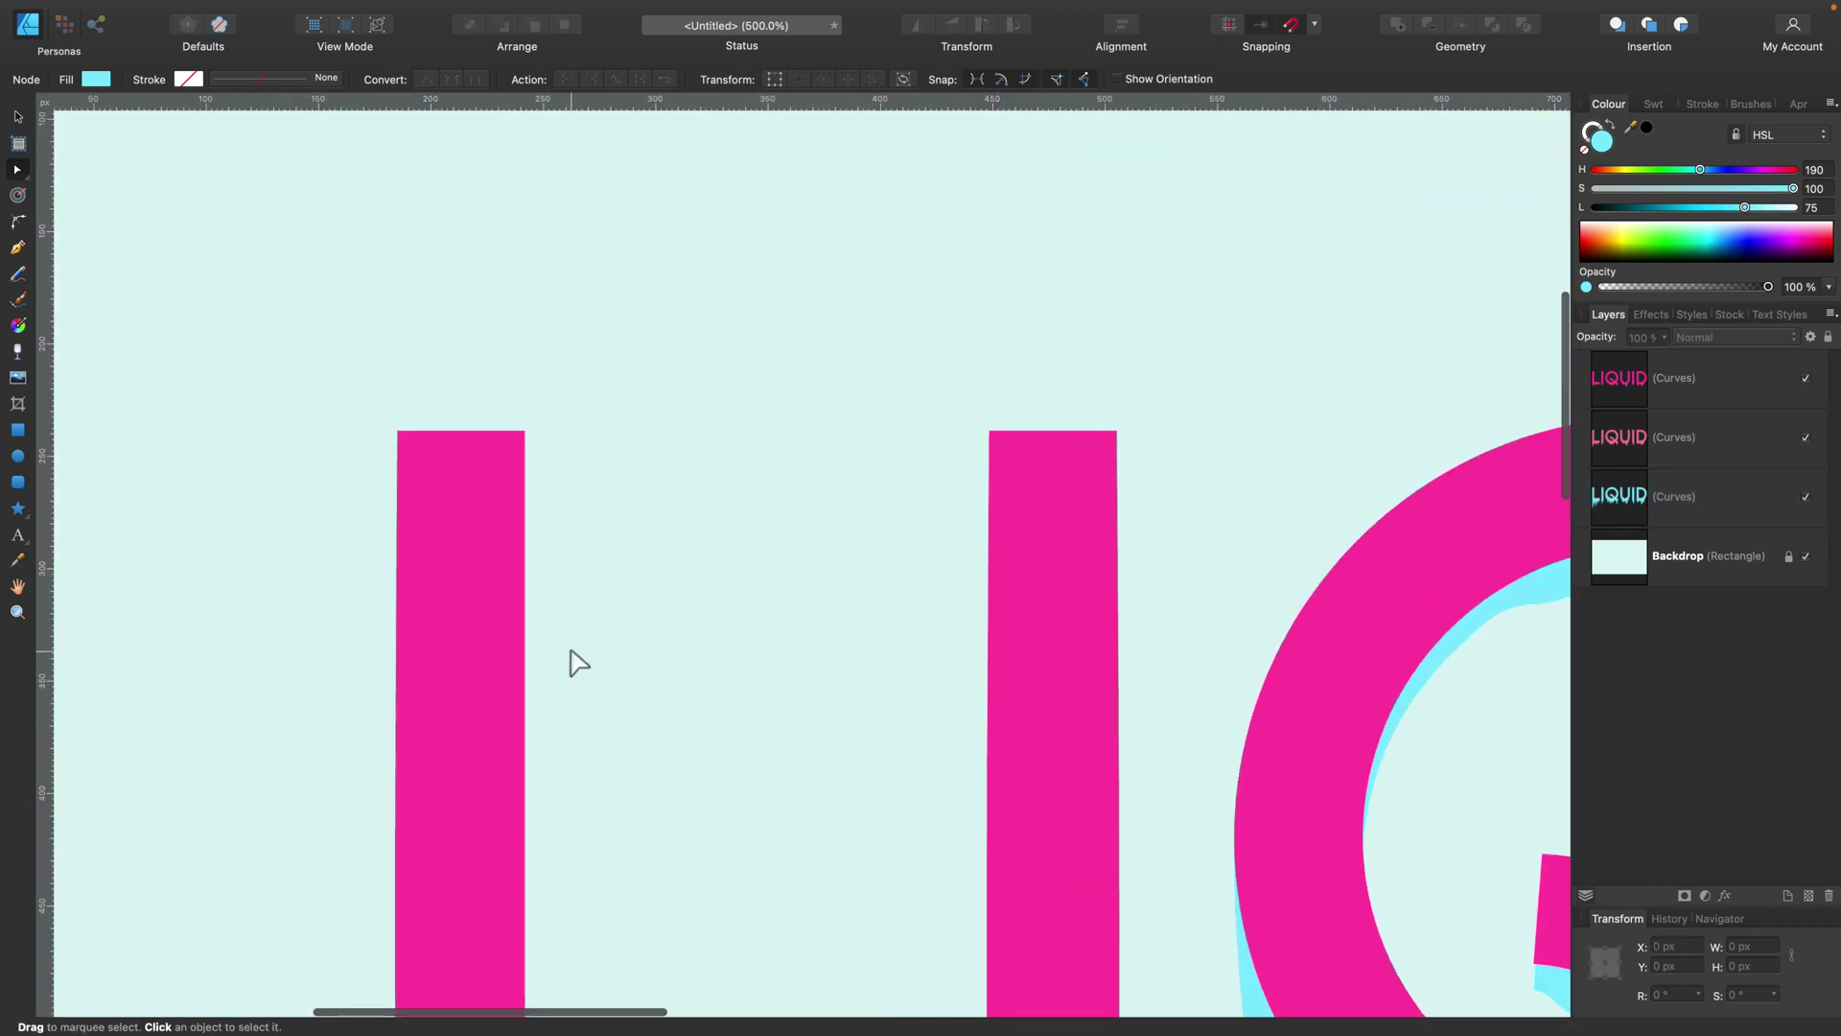
pyautogui.hscroll(-13, 577, 662)
# Step: Zoom to fit the document and select the magenta, pink and light-blue LIQUID layers together
pyautogui.hscroll(4, 816, 690)
pyautogui.press('super+0')
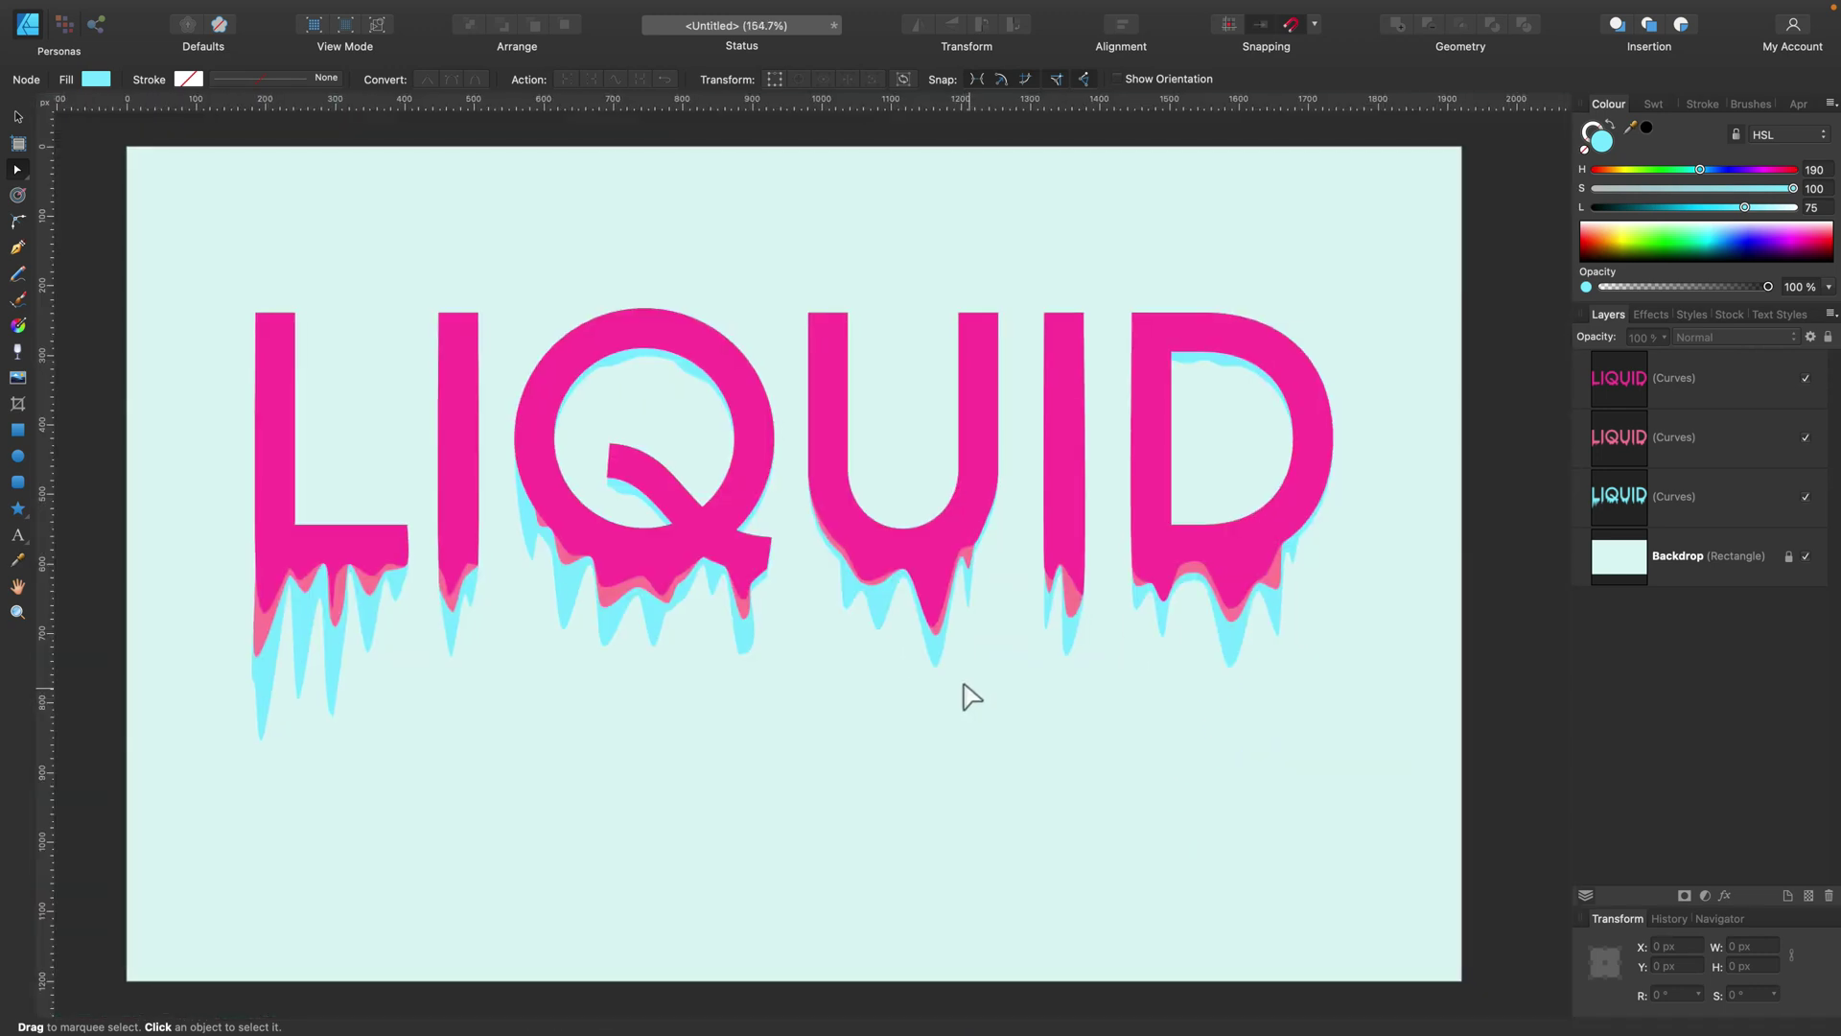
pyautogui.hscroll(3, 963, 683)
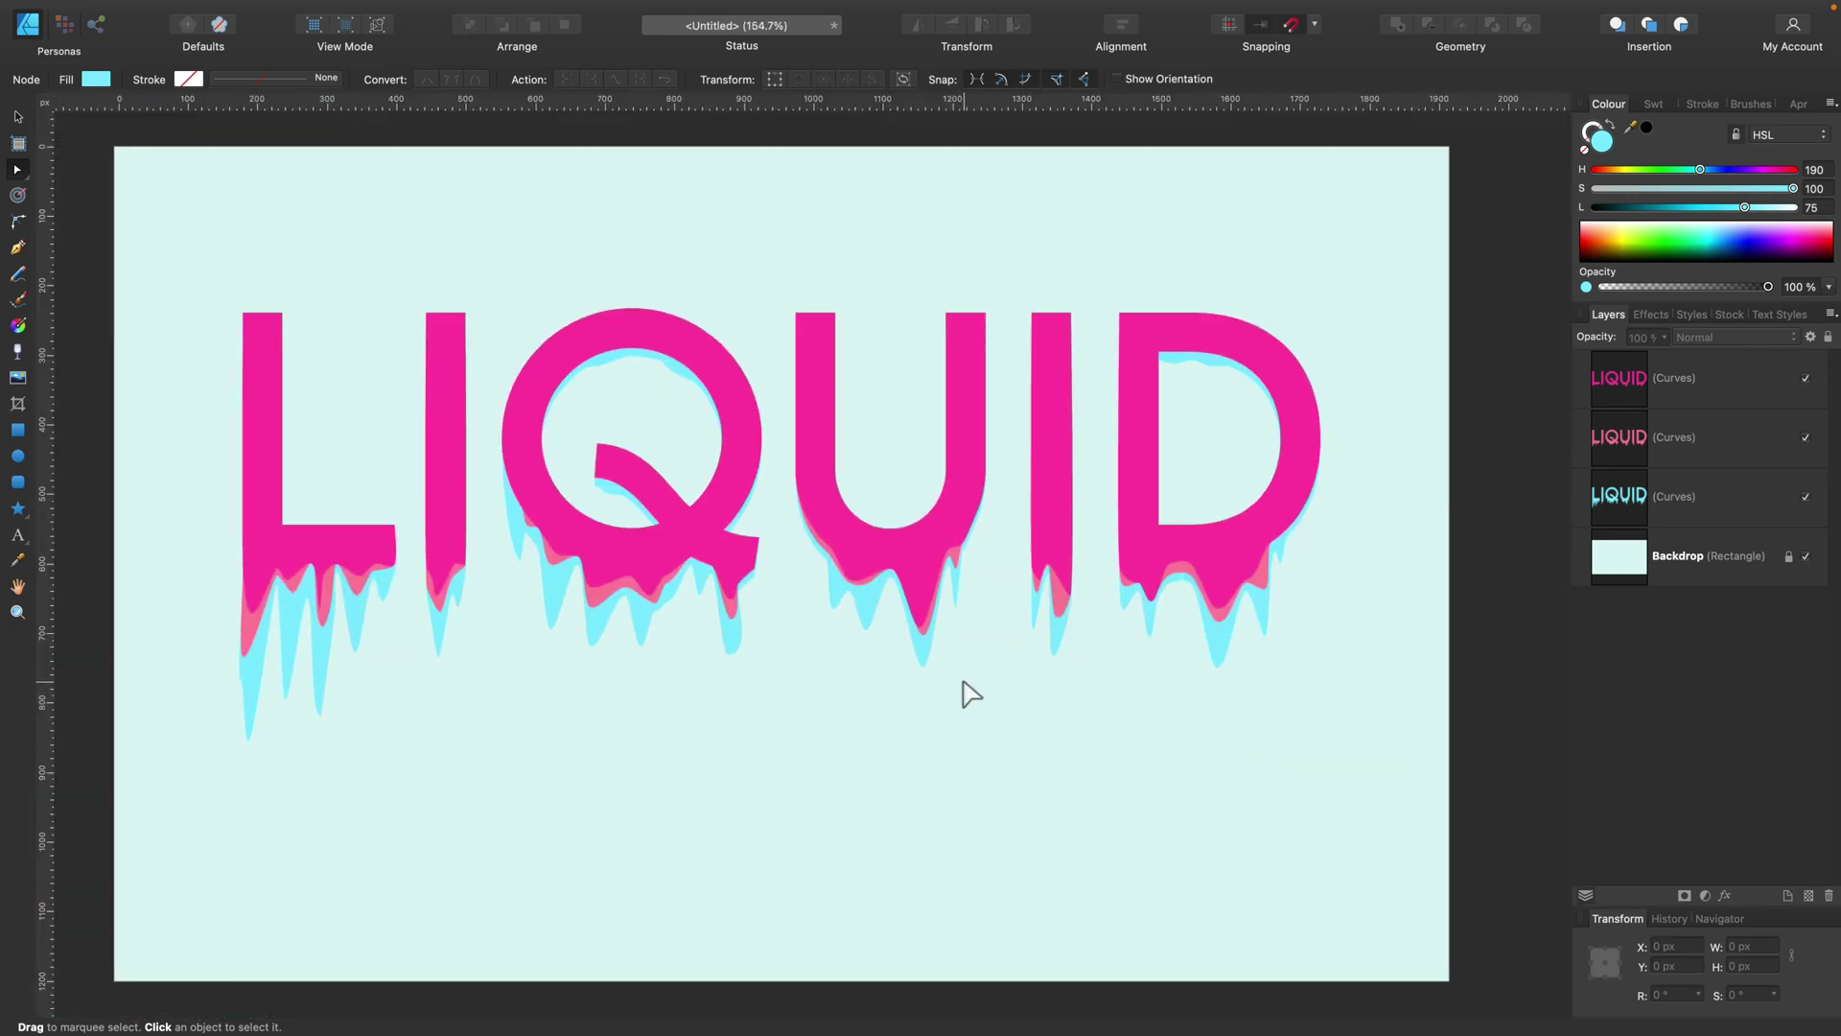
pyautogui.click(1716, 497)
pyautogui.click(1728, 379)
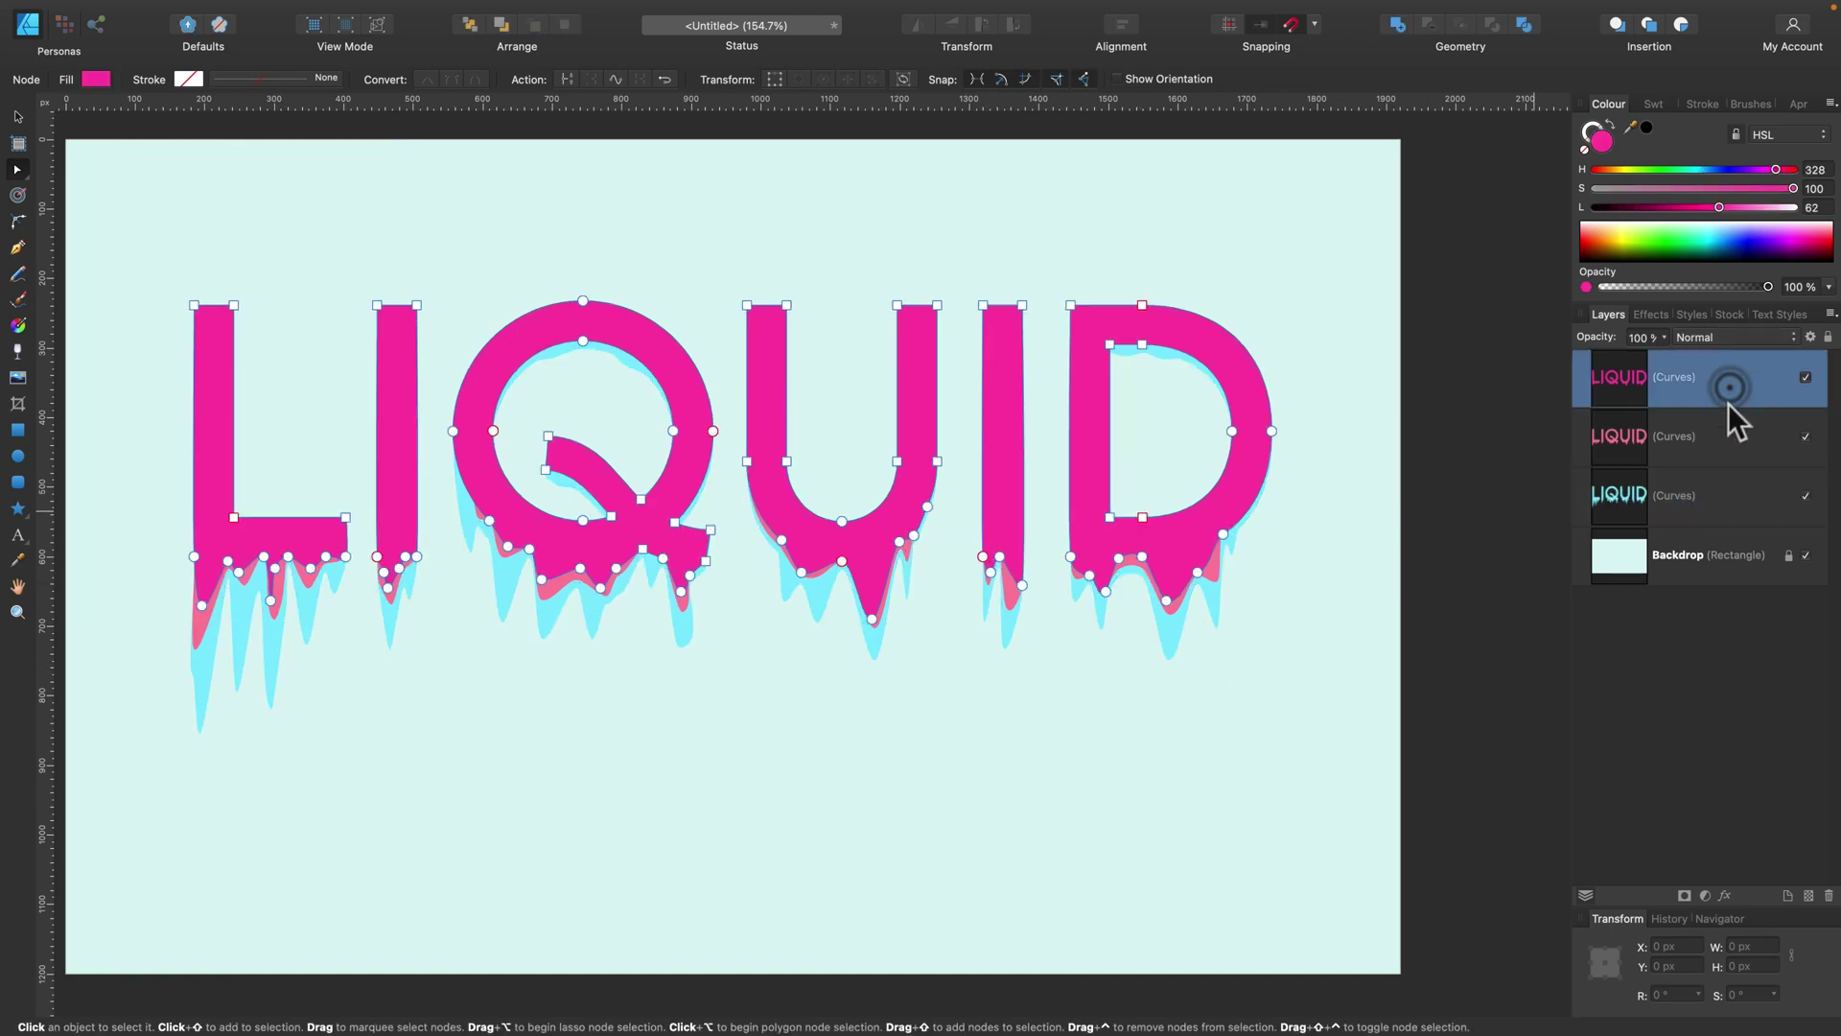
pyautogui.keyDown('shift'); pyautogui.click(1717, 496); pyautogui.keyUp('shift')
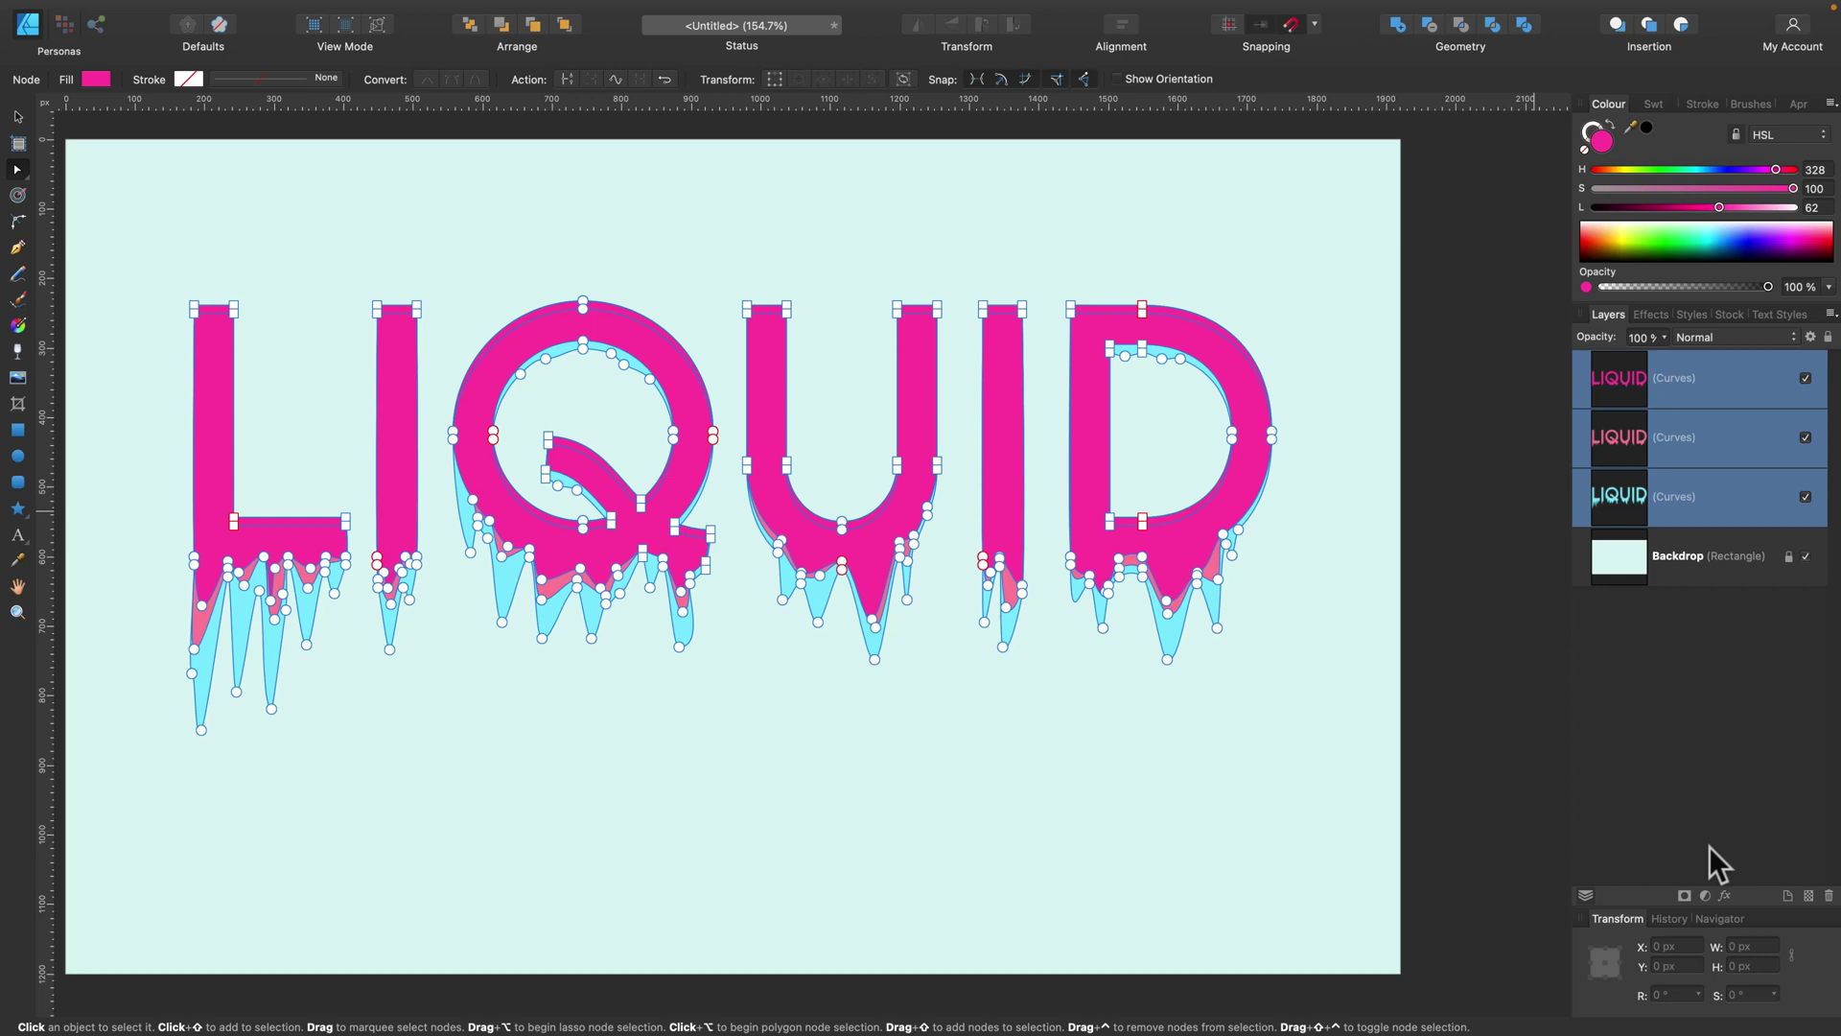
# Step: Apply an Overlay inner shadow with radius about 38.5 px and 100% opacity to the LIQUID layers
pyautogui.click(1725, 894)
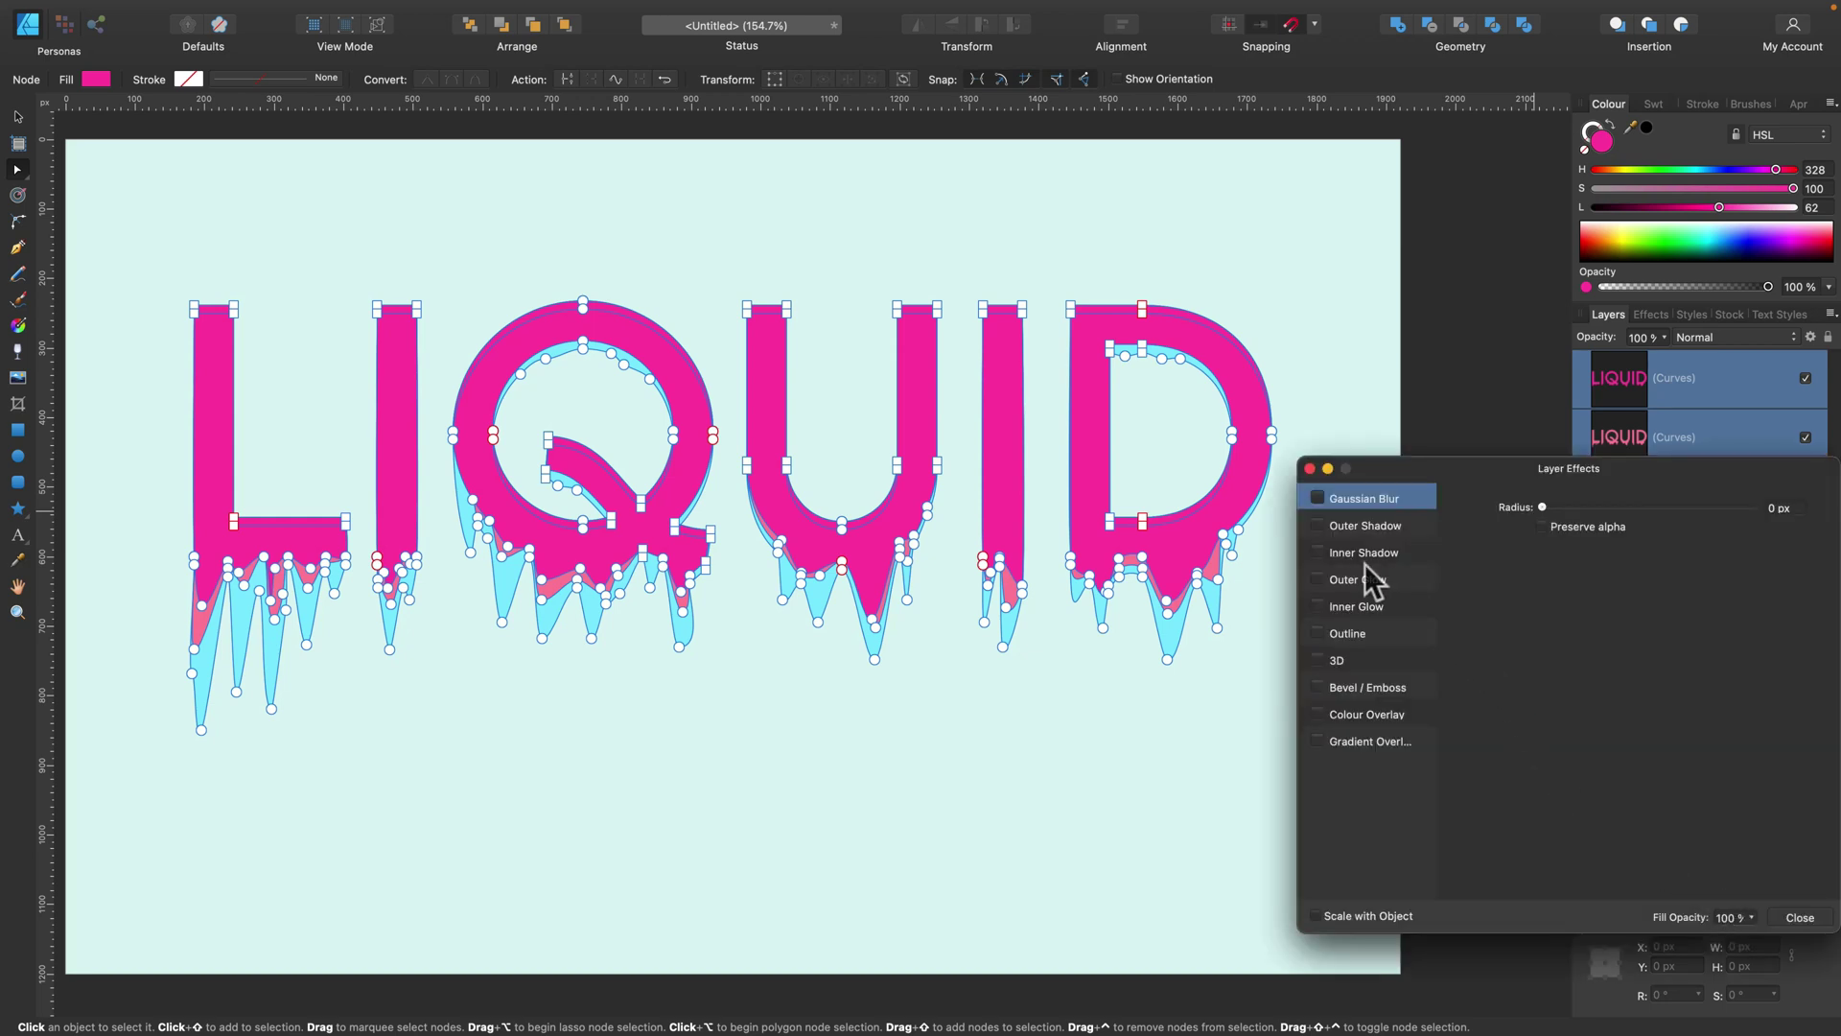
pyautogui.click(1321, 553)
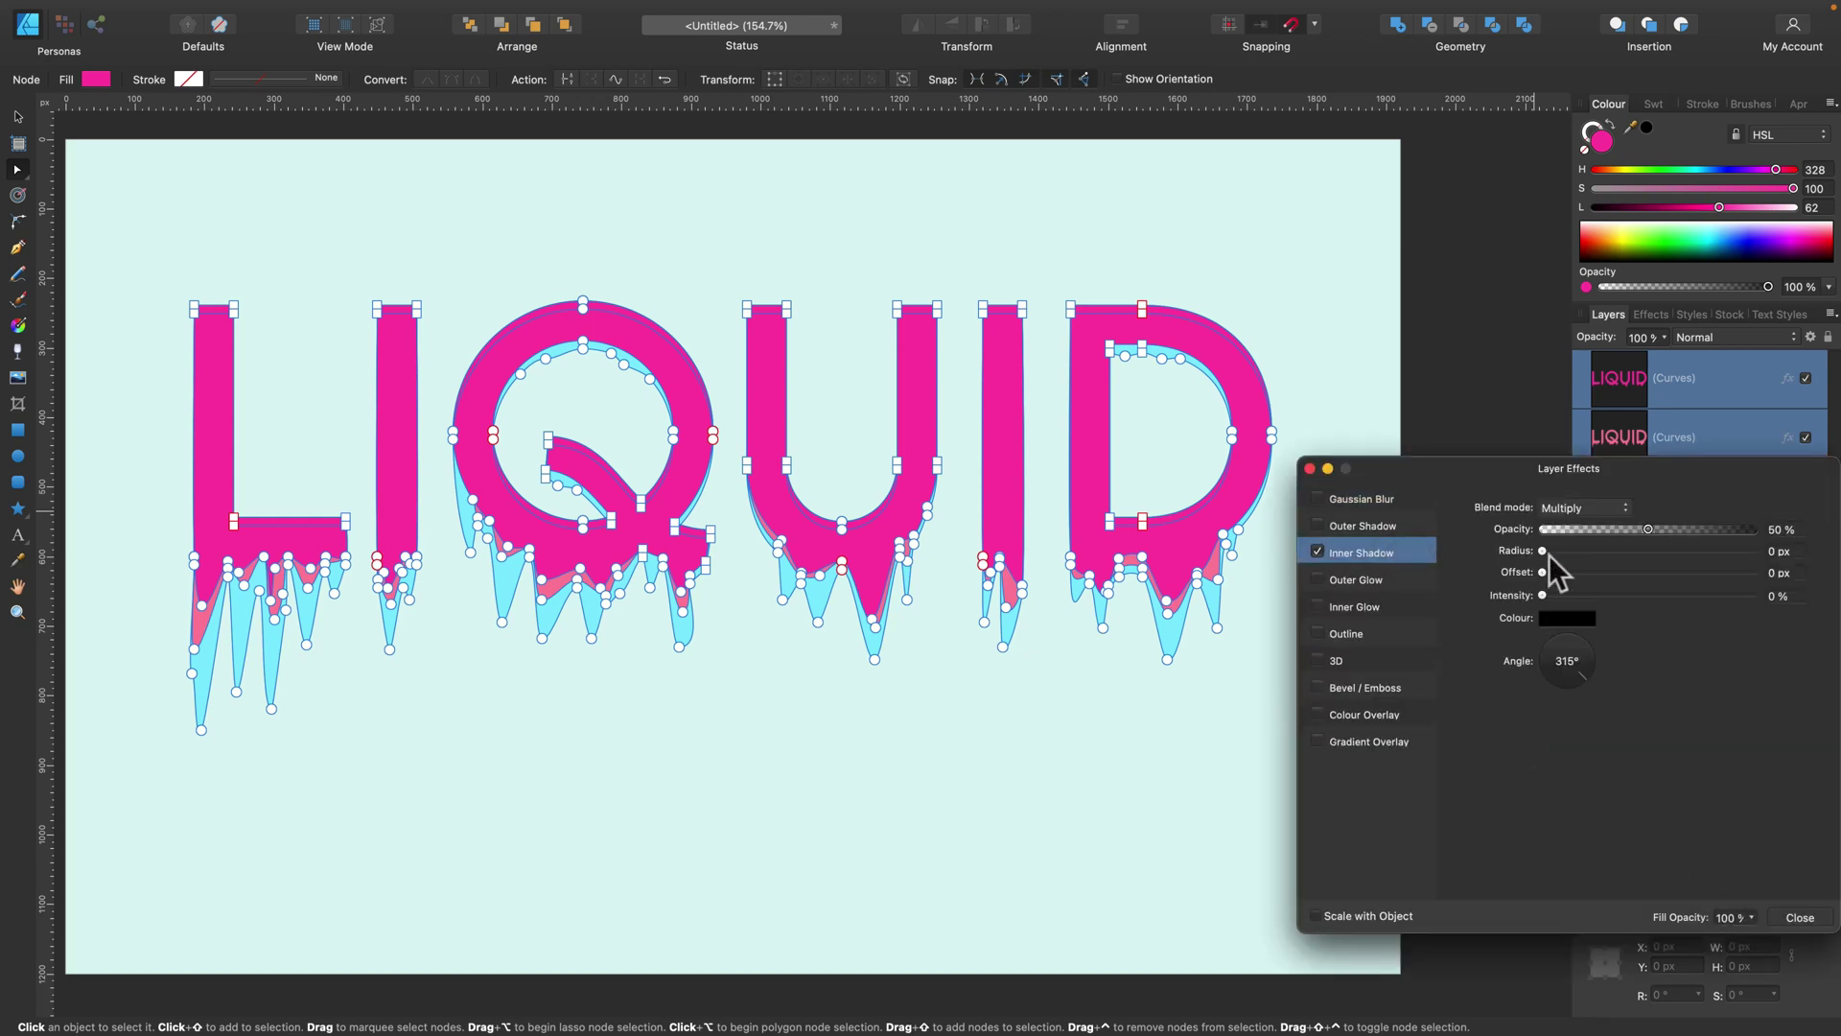
pyautogui.moveTo(1552, 548); pyautogui.dragTo(1702, 550)
pyautogui.click(1626, 506)
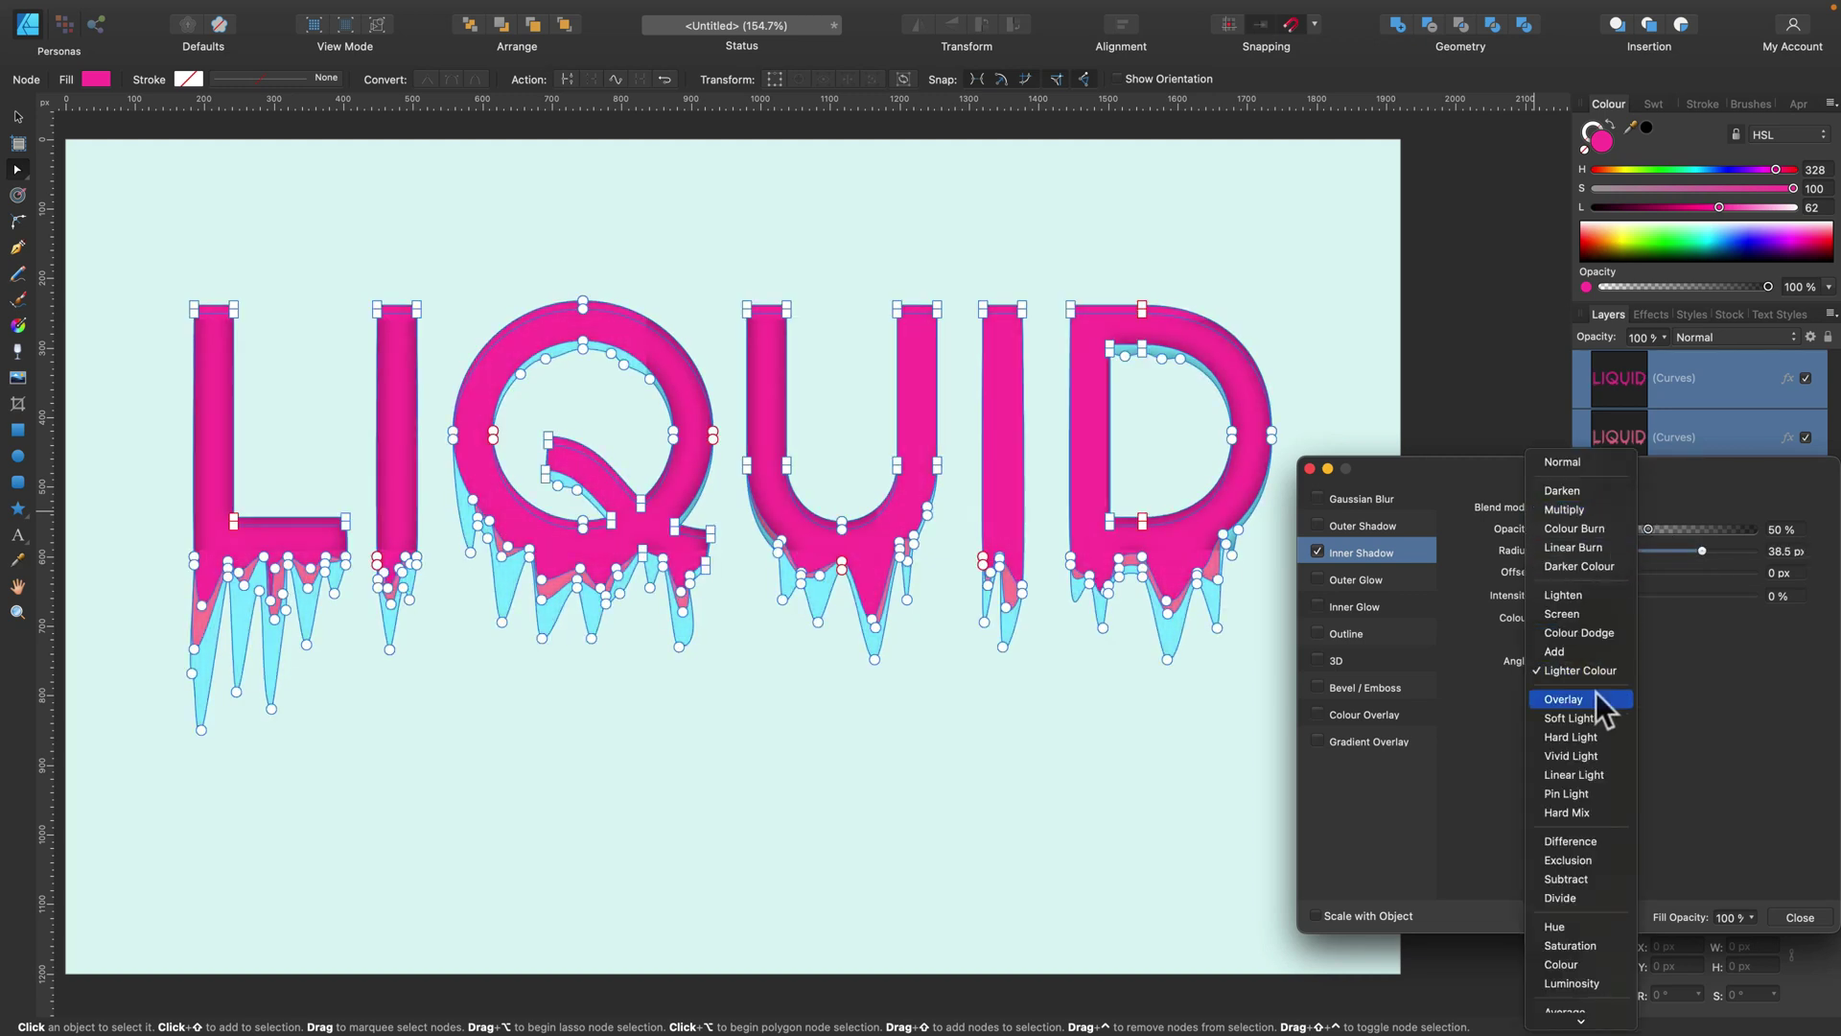
pyautogui.click(1563, 699)
pyautogui.moveTo(1646, 530); pyautogui.dragTo(1822, 533)
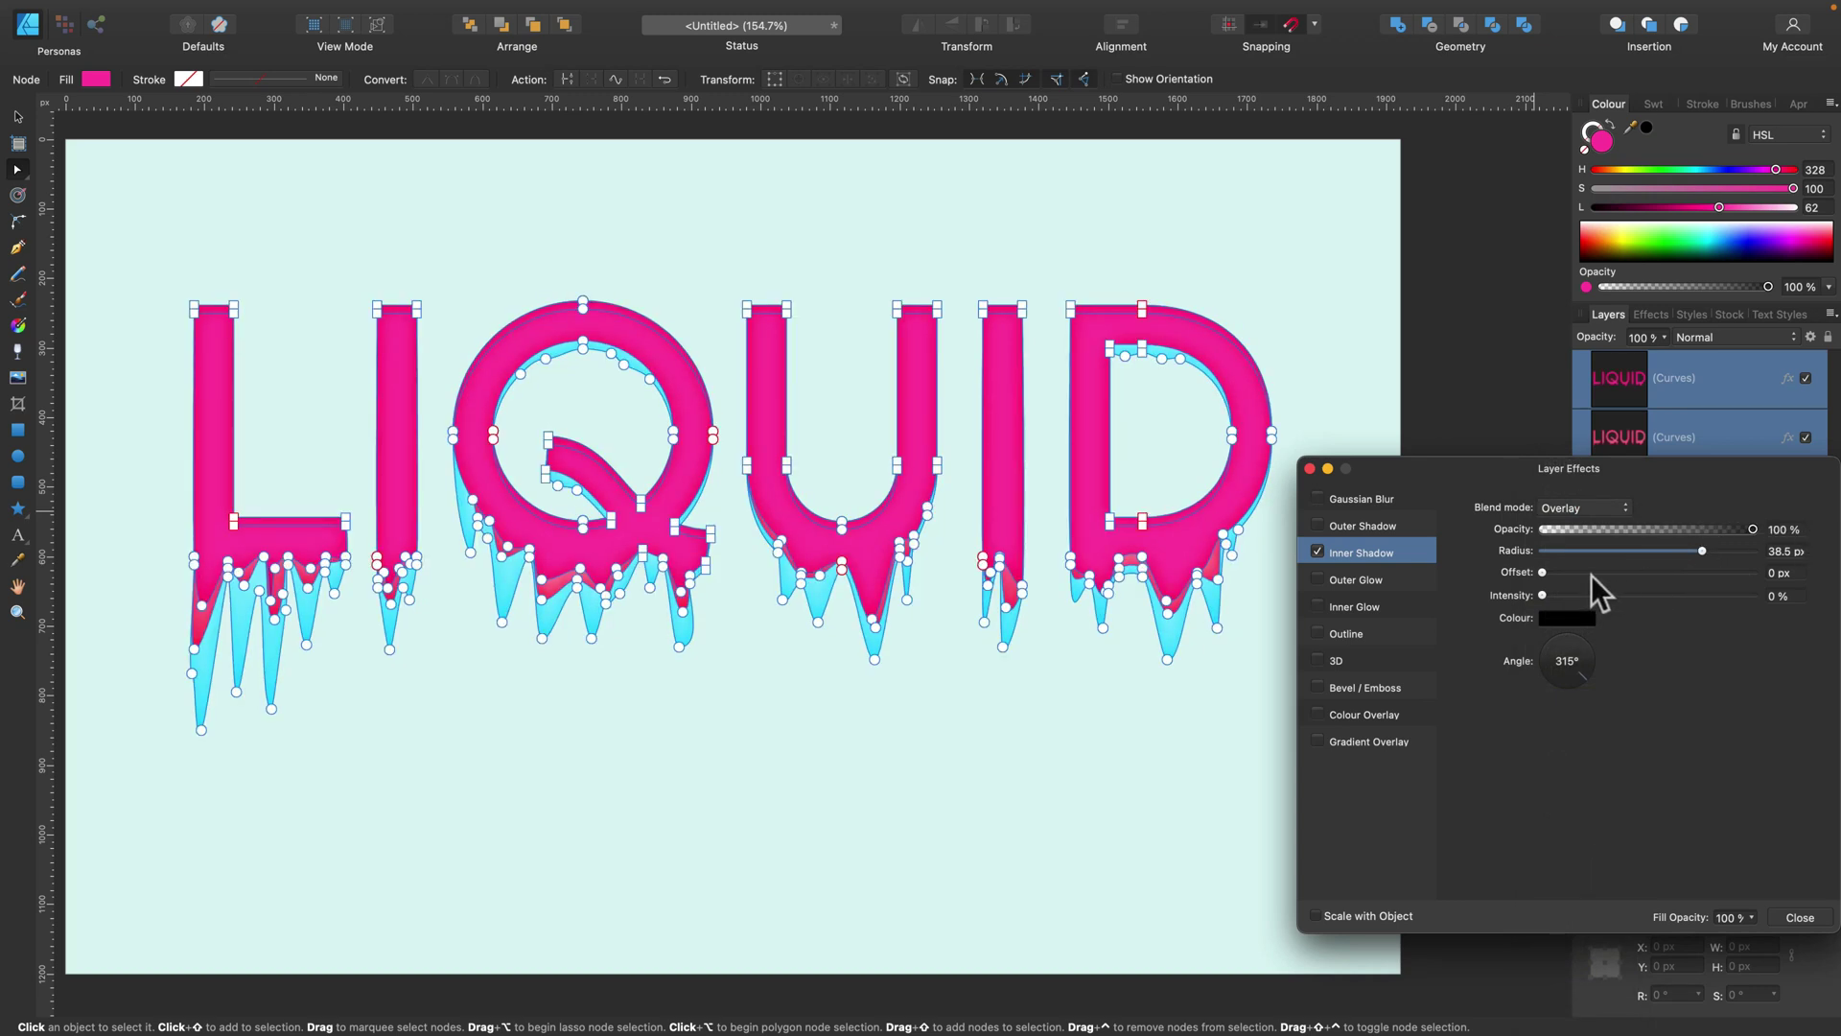
pyautogui.click(1800, 917)
pyautogui.click(1749, 390)
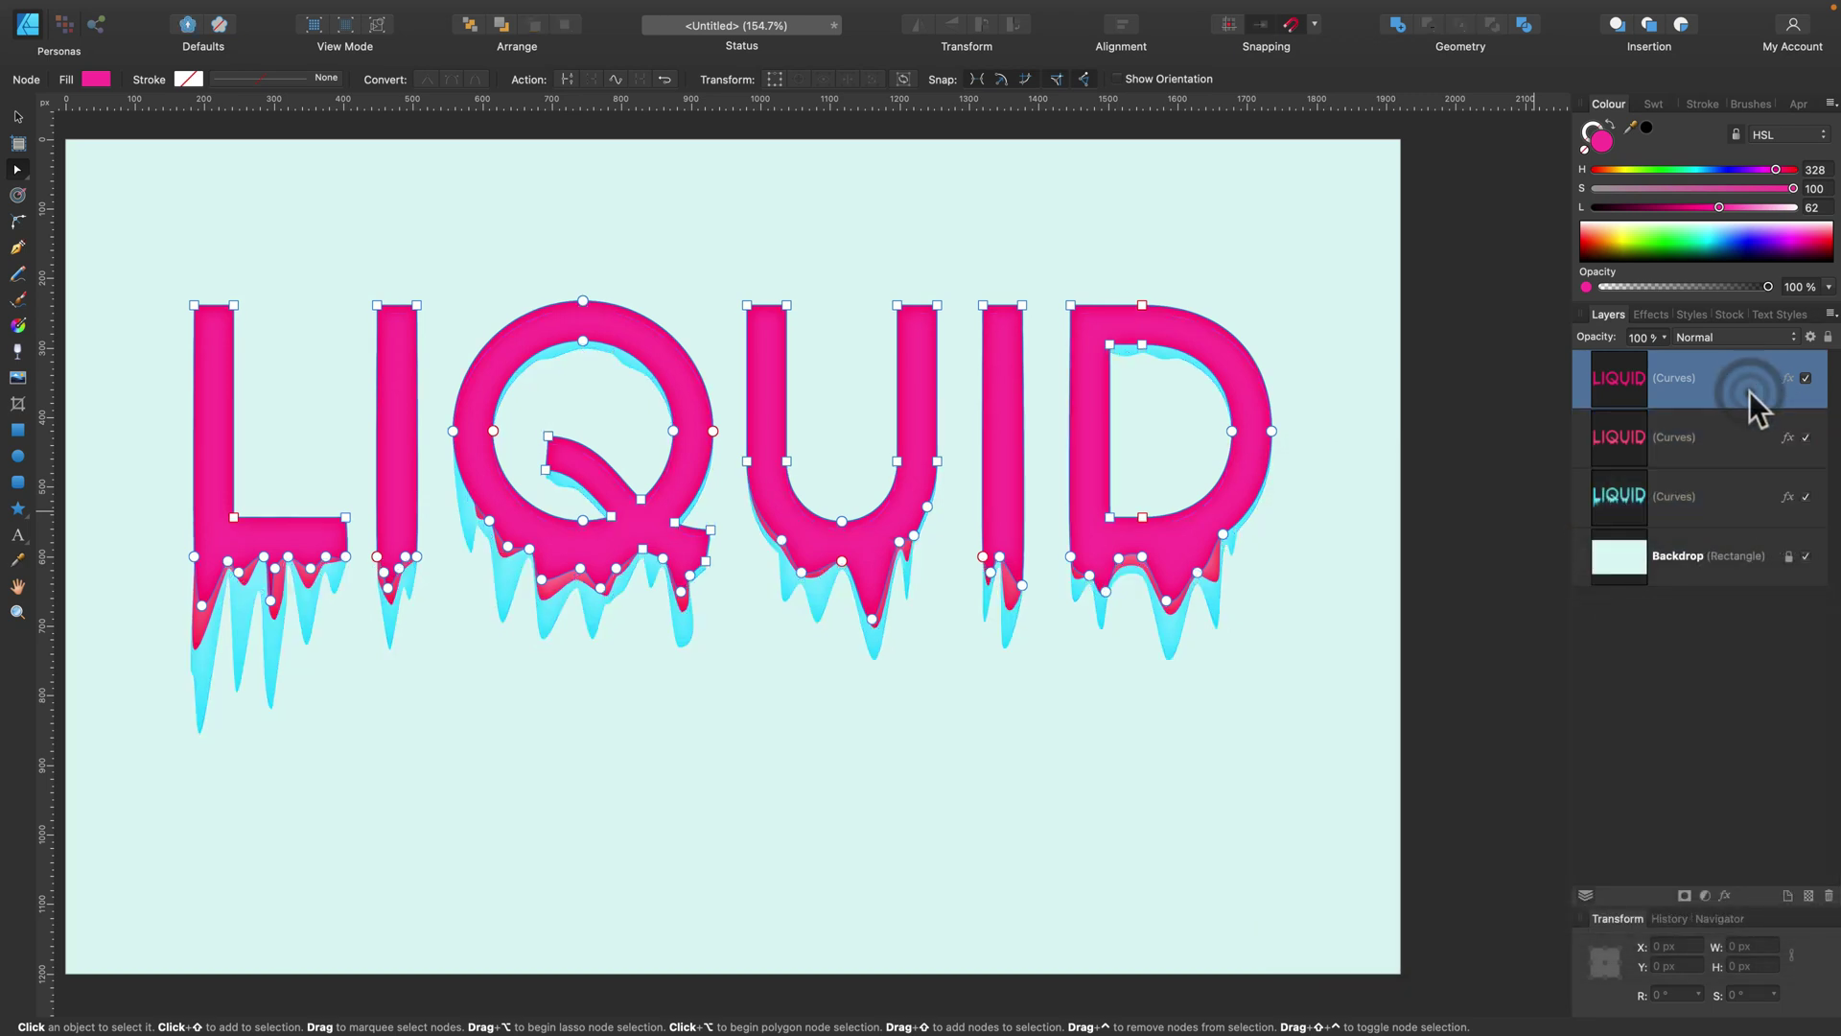
pyautogui.click(1719, 508)
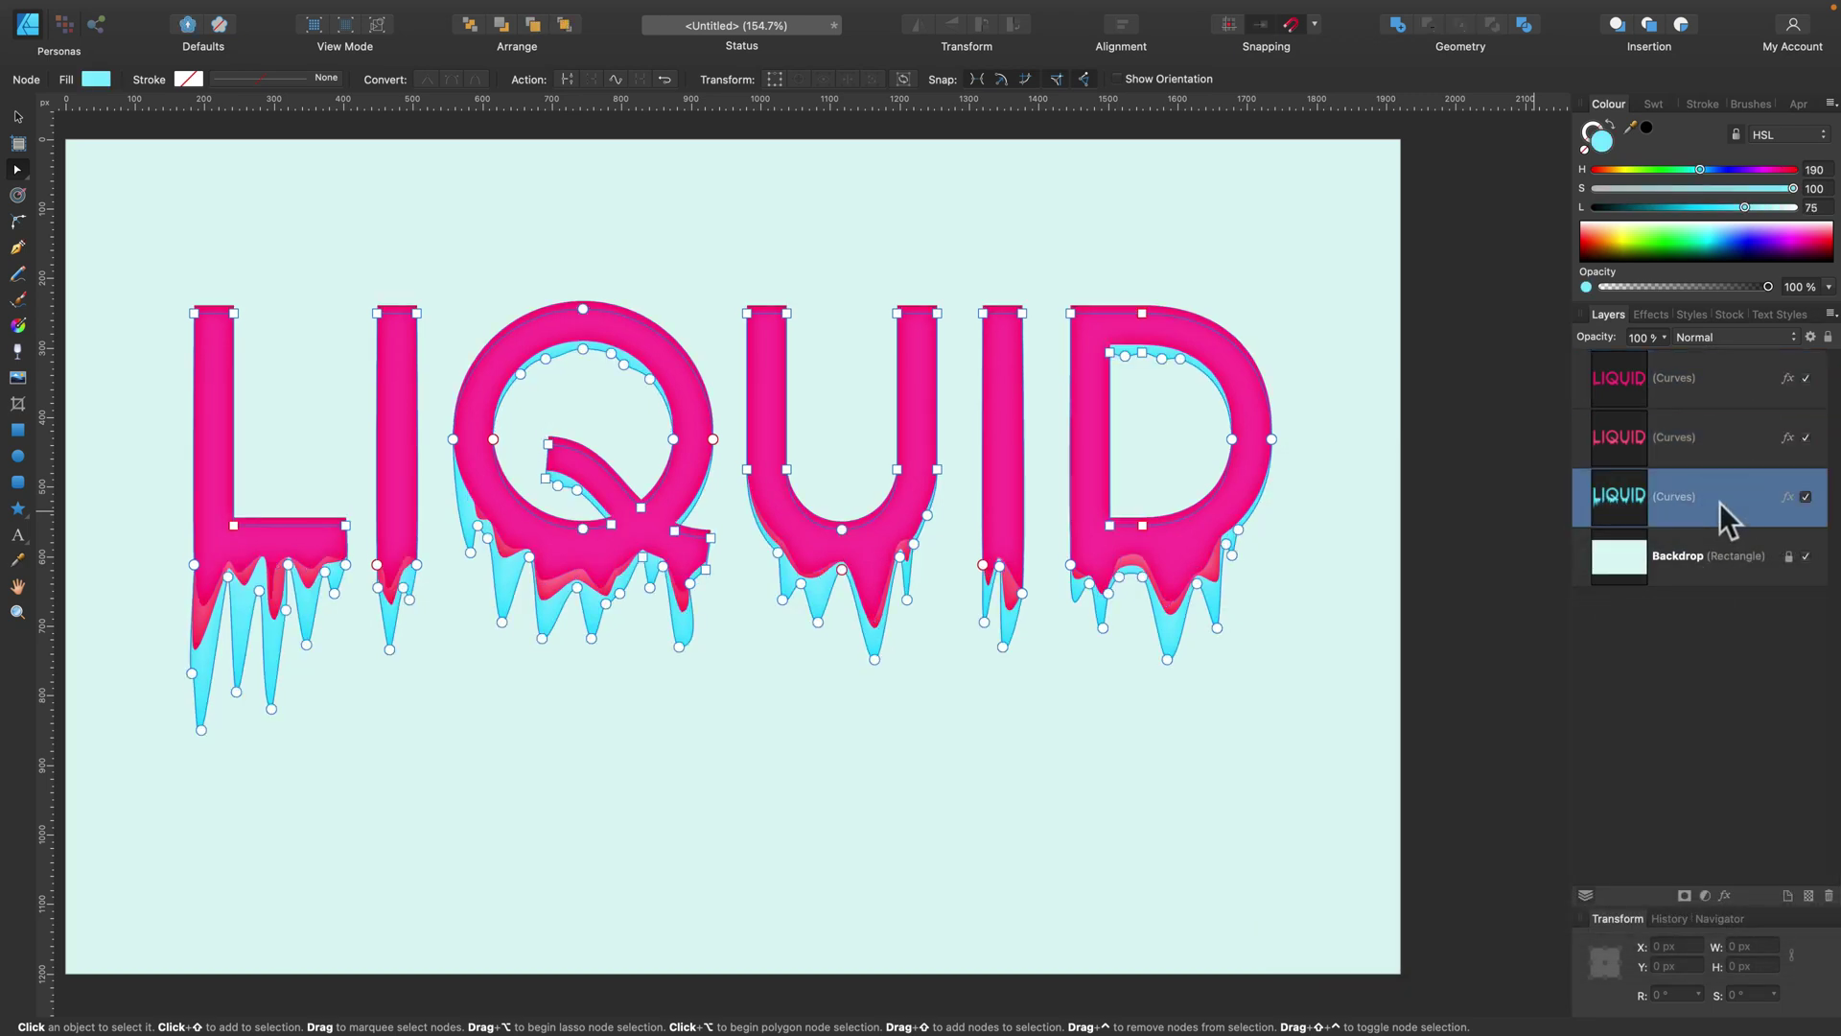
pyautogui.click(17, 116)
pyautogui.click(324, 170)
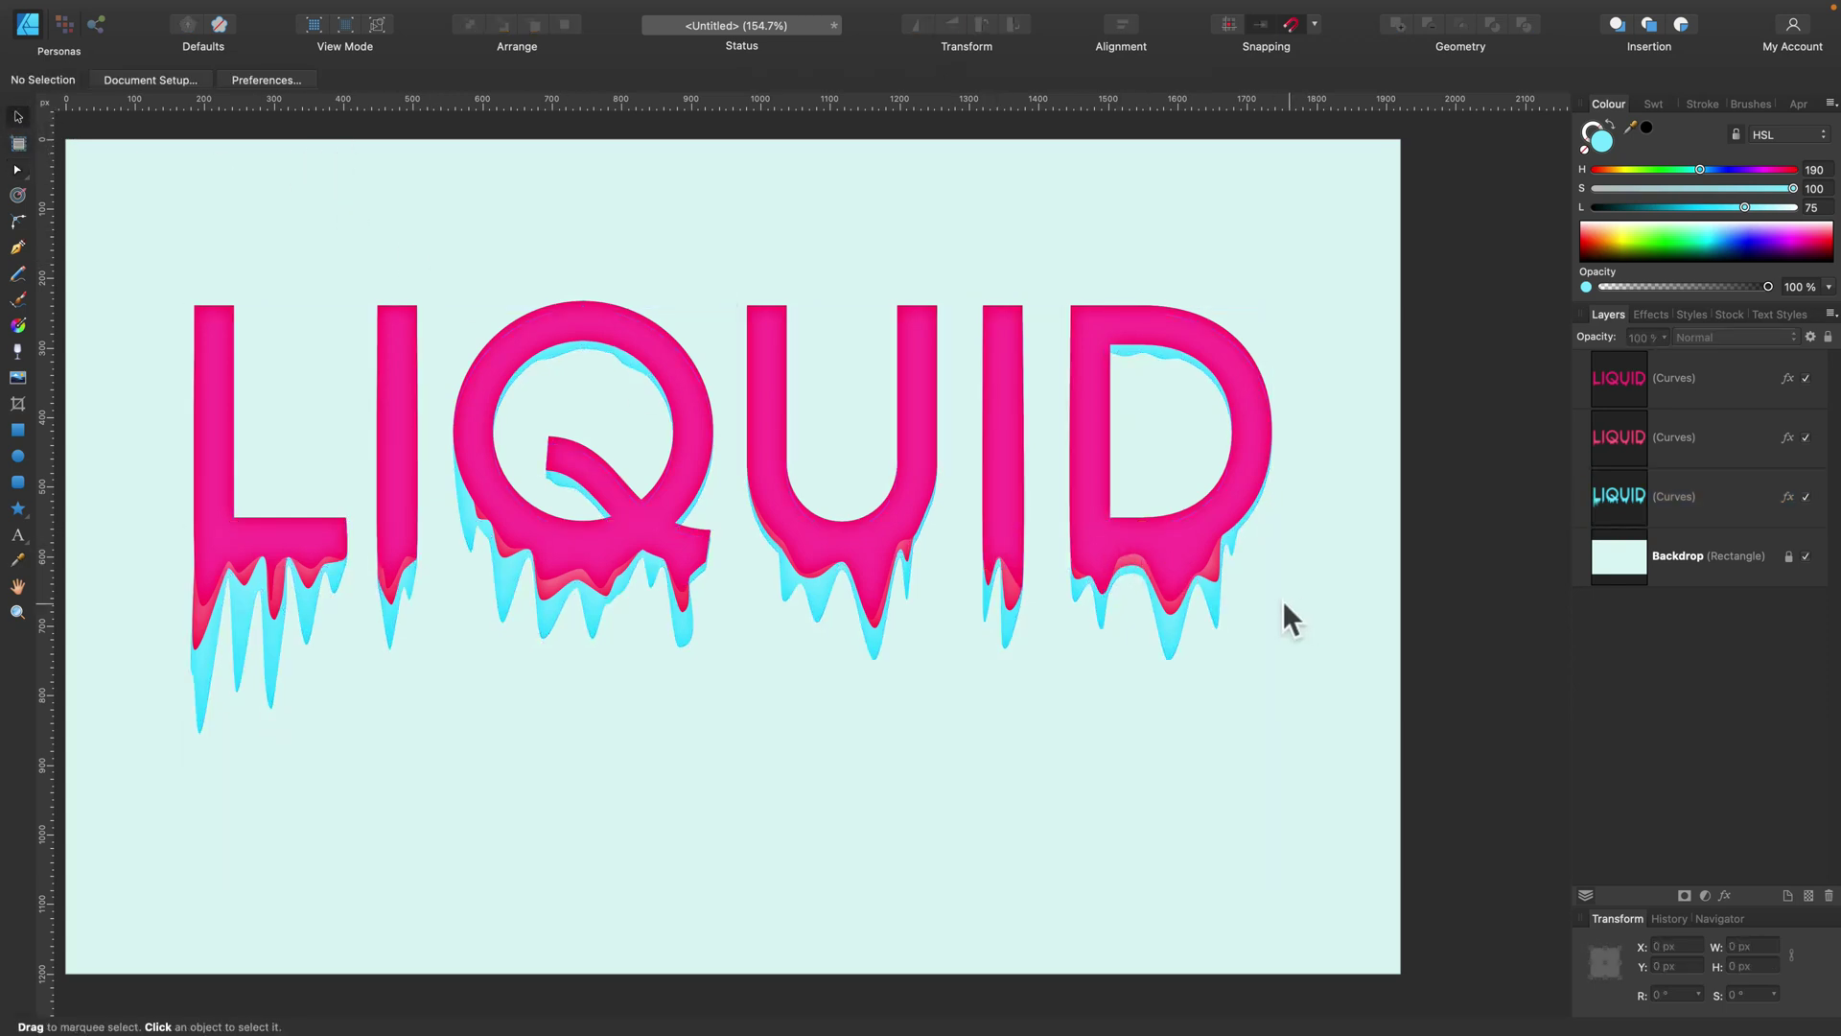
pyautogui.scroll(2, 1273, 600)
pyautogui.hscroll(-4, 1274, 600)
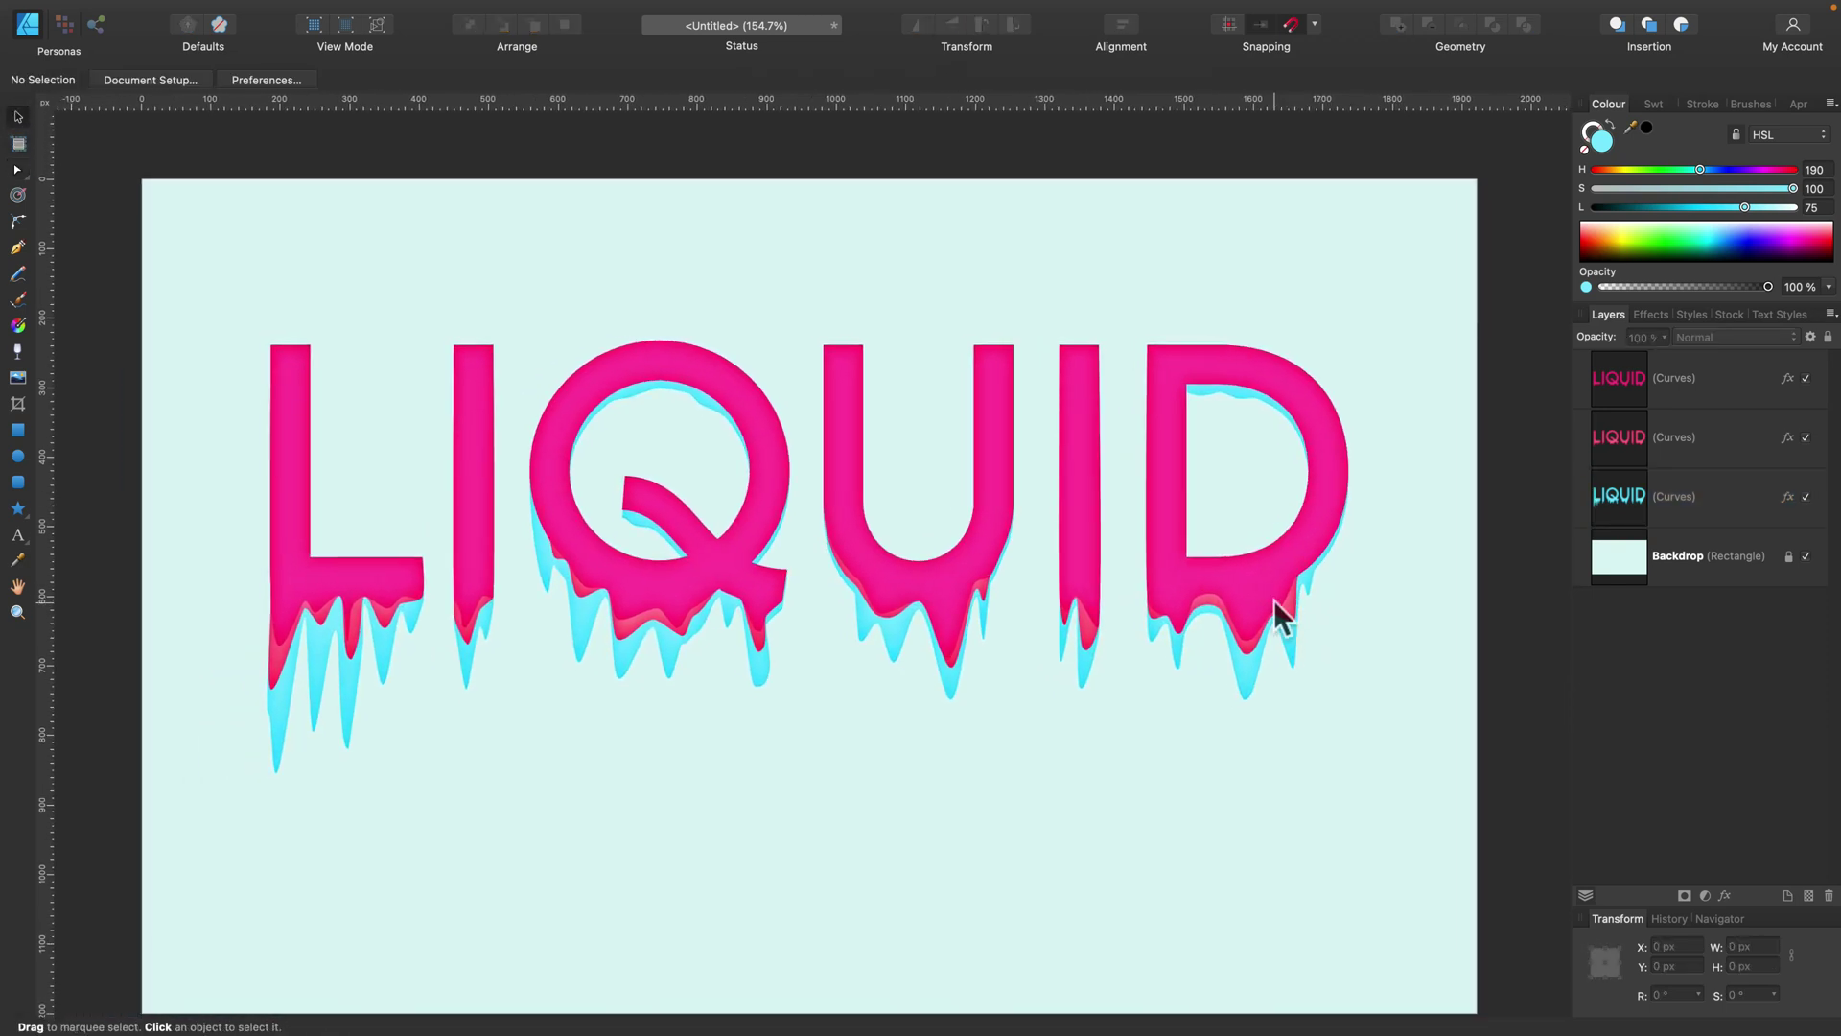
pyautogui.scroll(-2, 1273, 600)
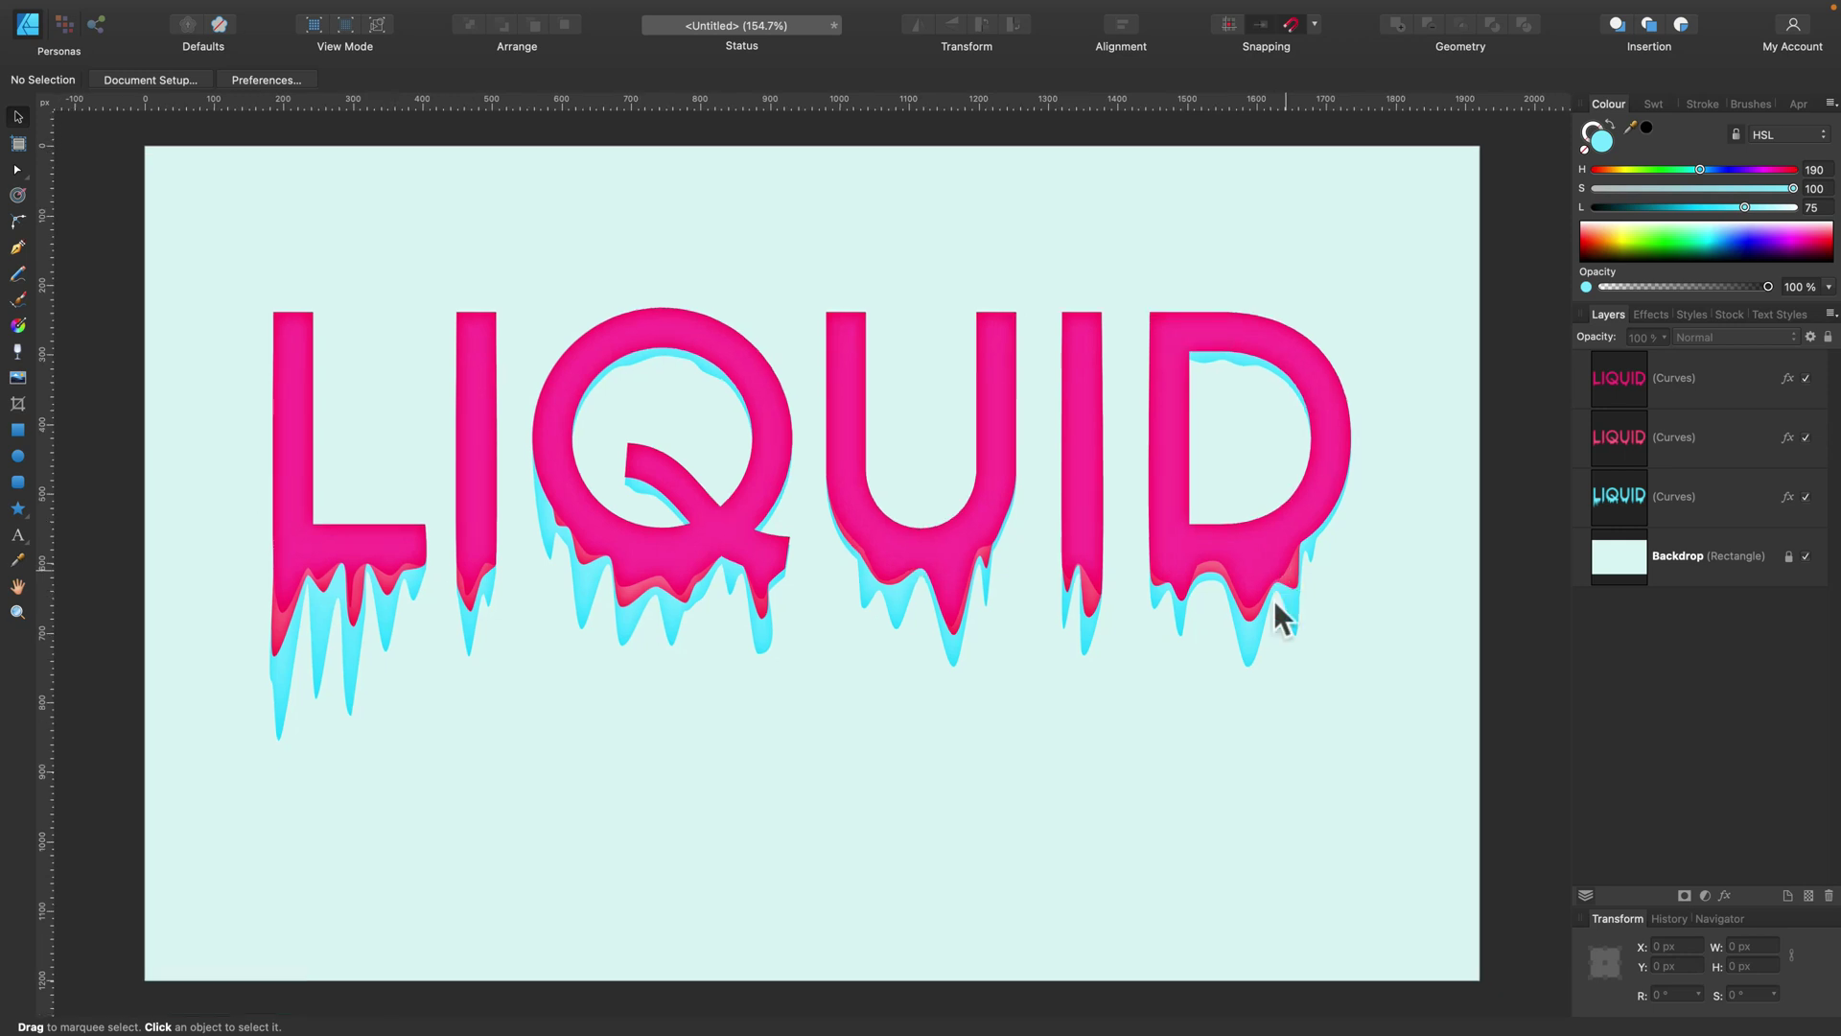